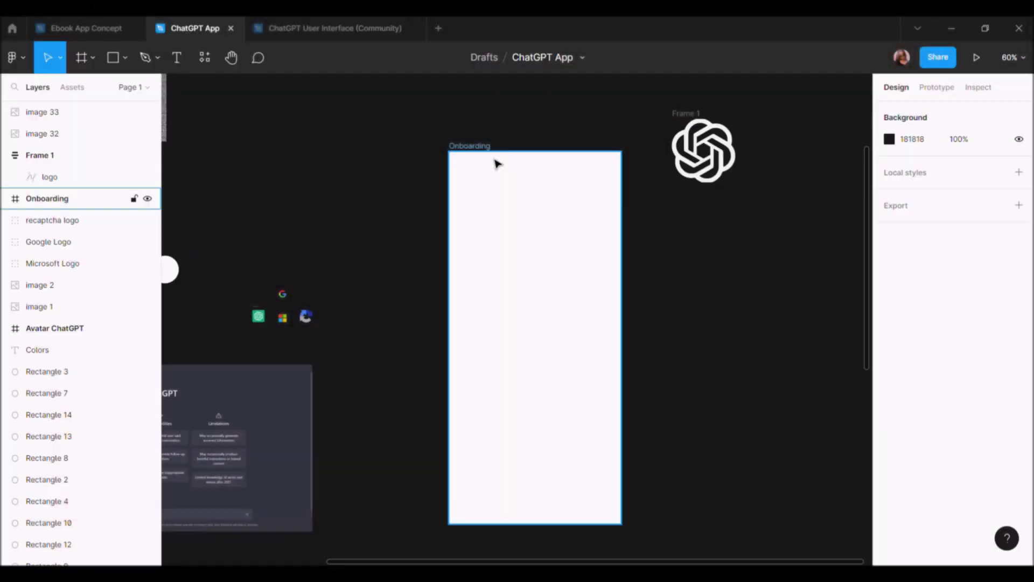
Select the blank 428×926 Onboarding frame in the ChatGPT App file
left_click(496, 161)
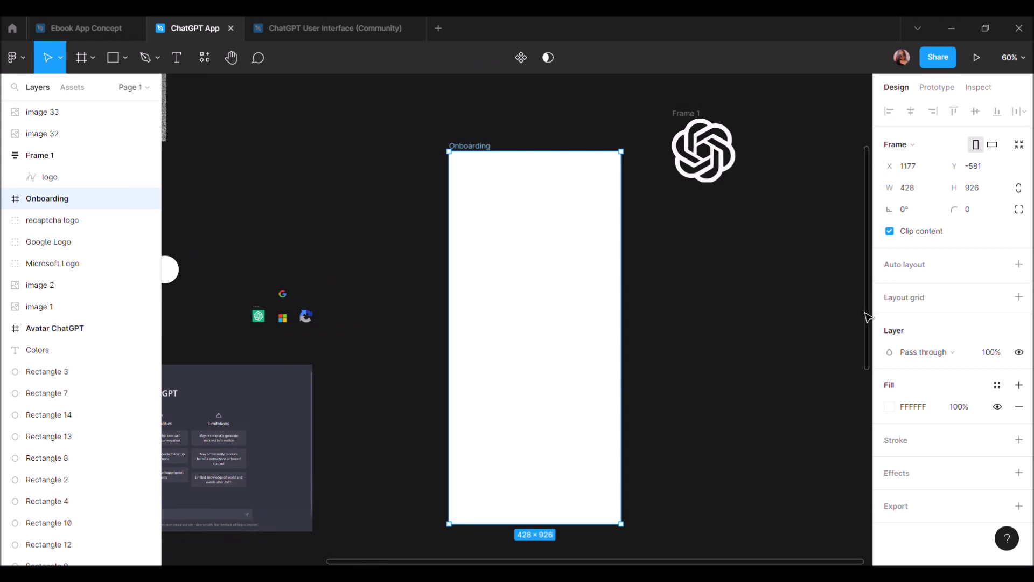
Add a 4-column layout grid with margin 20 and gutter 16 to the Onboarding frame
left_click(1019, 297)
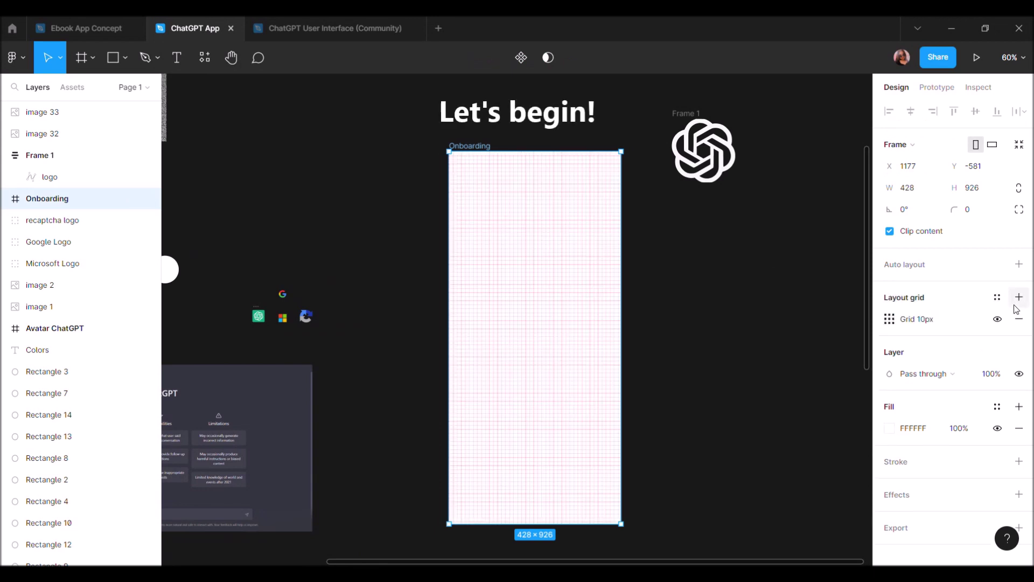
left_click(889, 319)
left_click(764, 323)
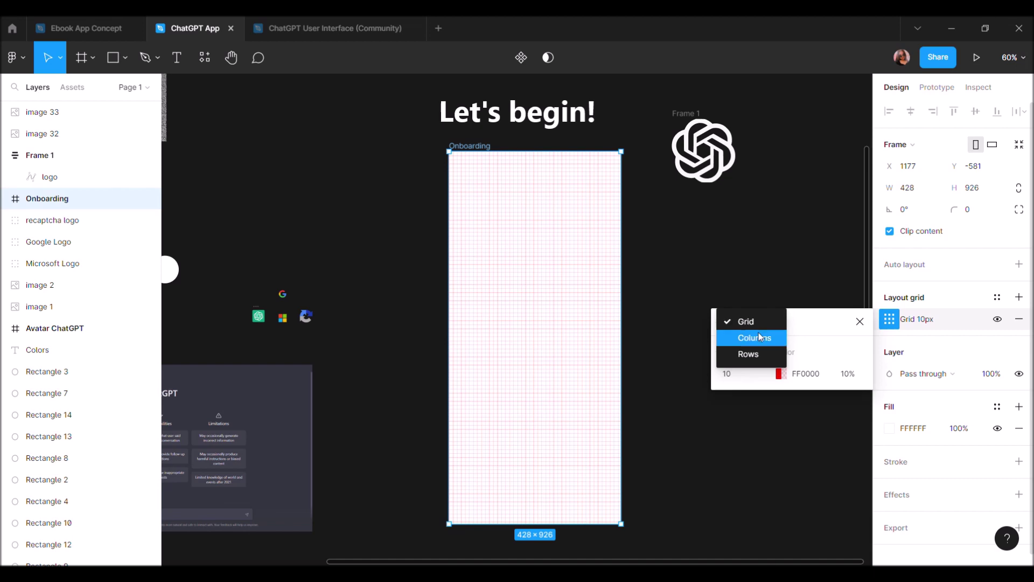
left_click(756, 337)
type("4")
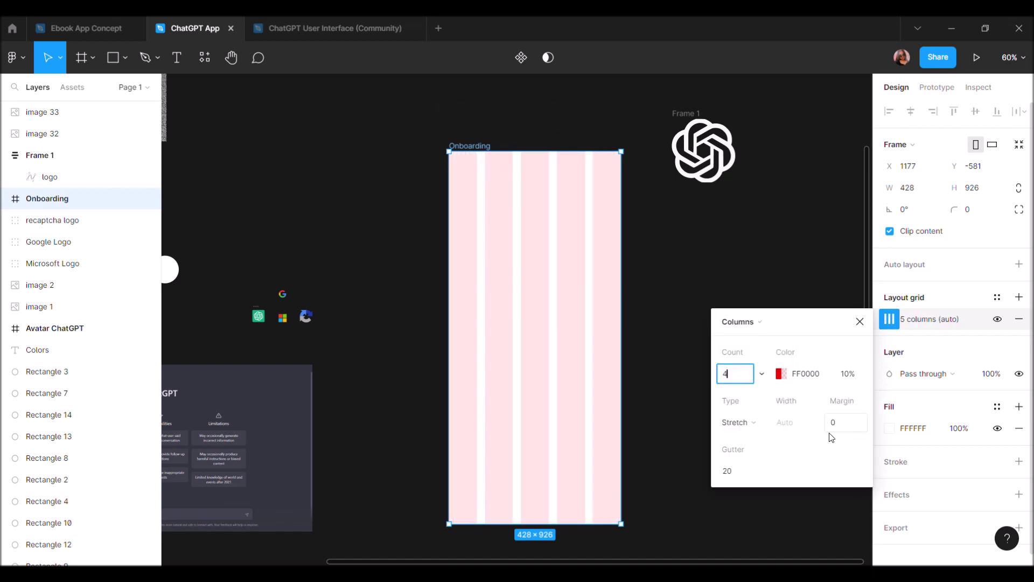
left_click(847, 422)
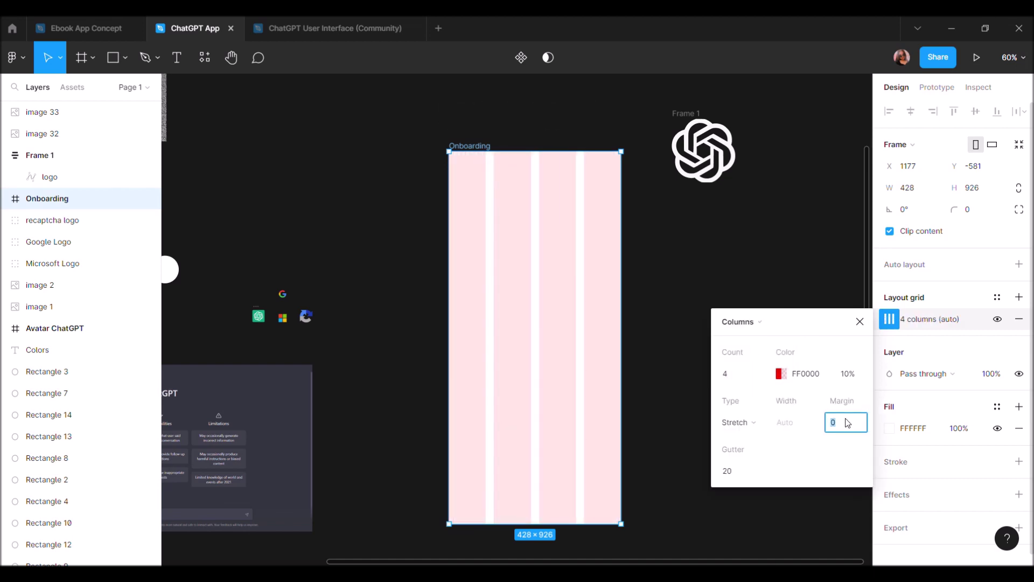
type("20")
left_click(748, 474)
type("16")
key("Return")
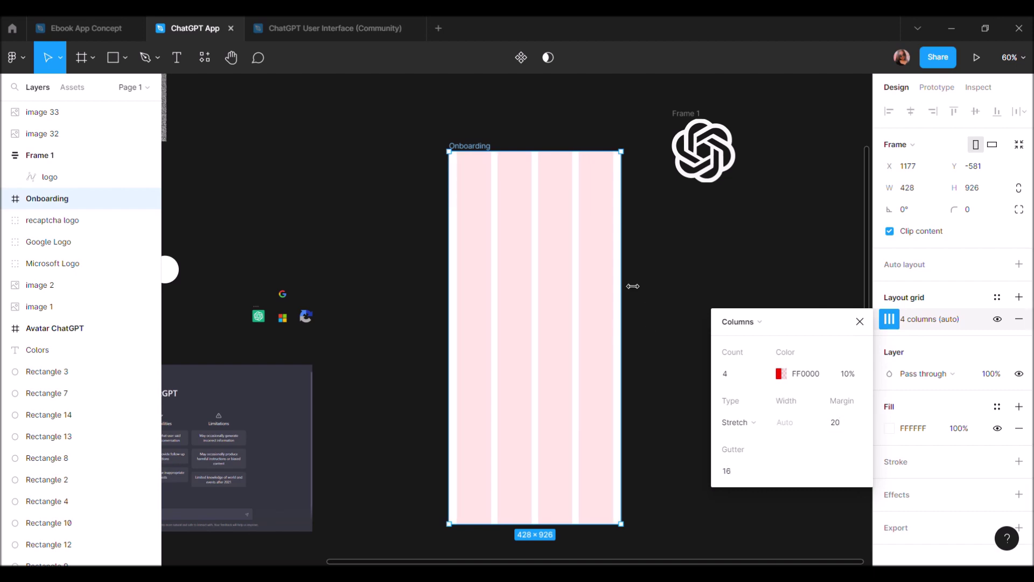
Fill the Onboarding frame with dark green 193718 sampled from the canvas swatch
left_click(896, 431)
left_click(887, 431)
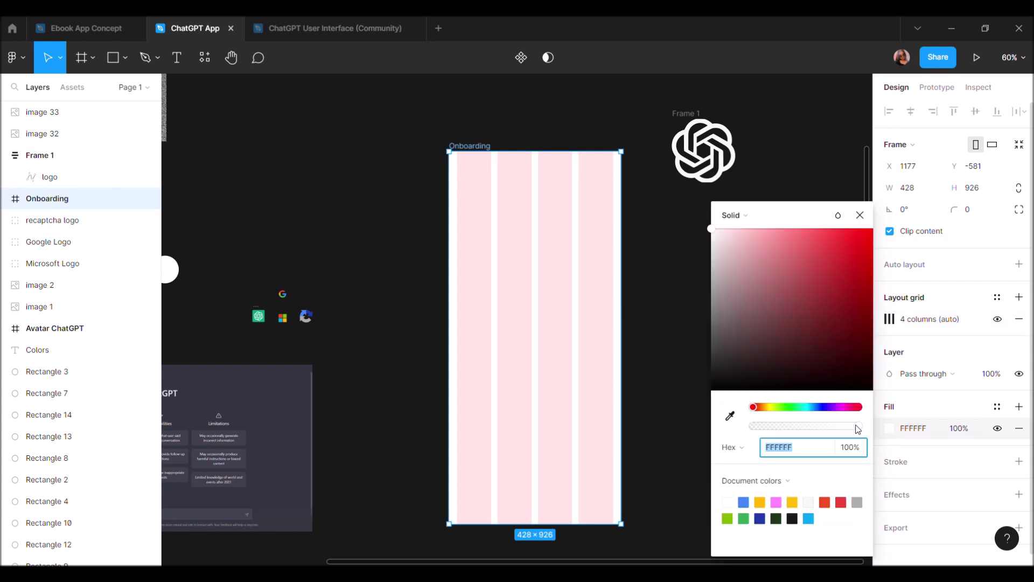
left_click(730, 416)
scroll(555, 387, "left", 5)
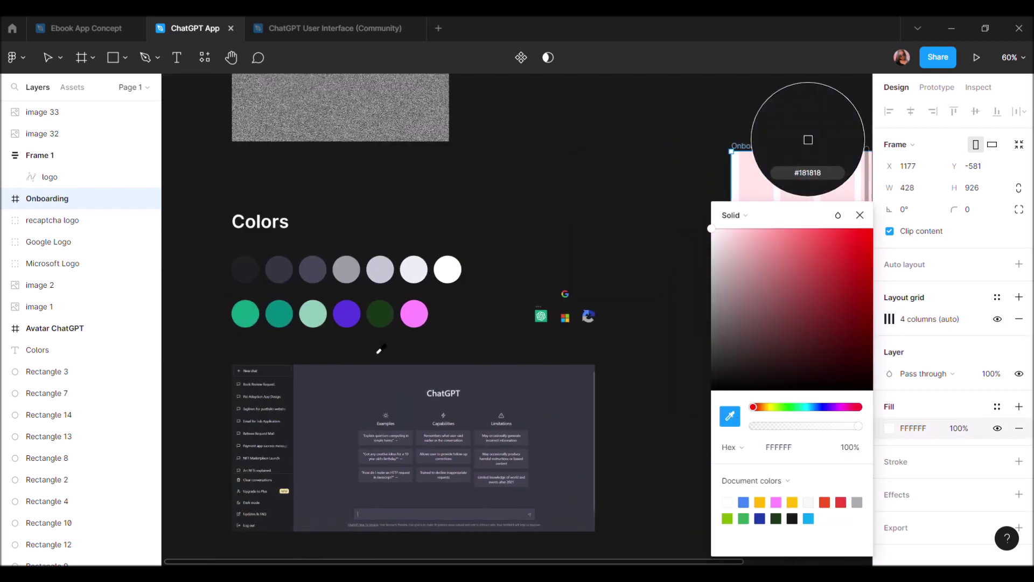
left_click(392, 323)
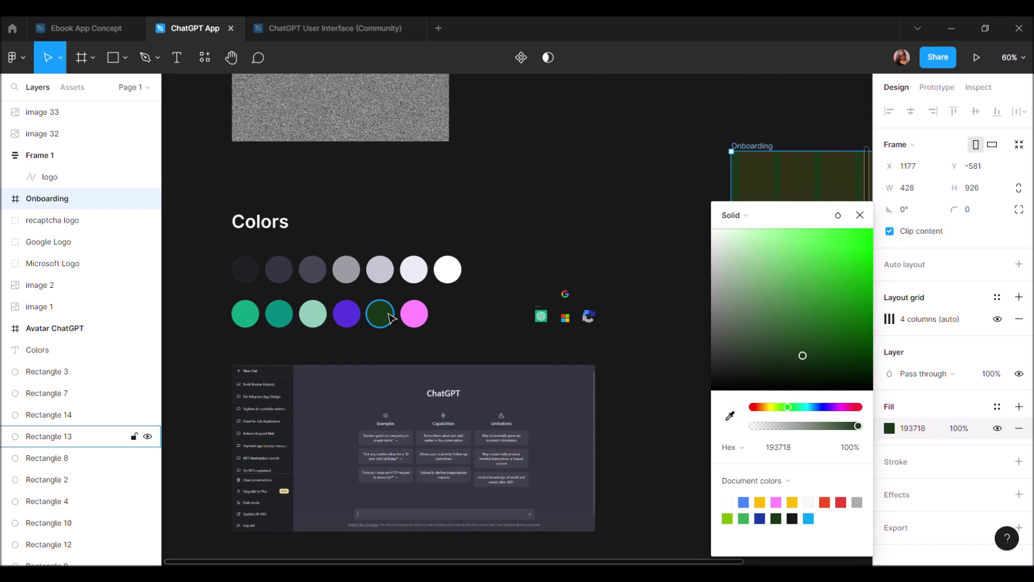
scroll(454, 261, "right", 3)
left_click(454, 262)
scroll(455, 262, "down", 2)
scroll(455, 262, "up", 1)
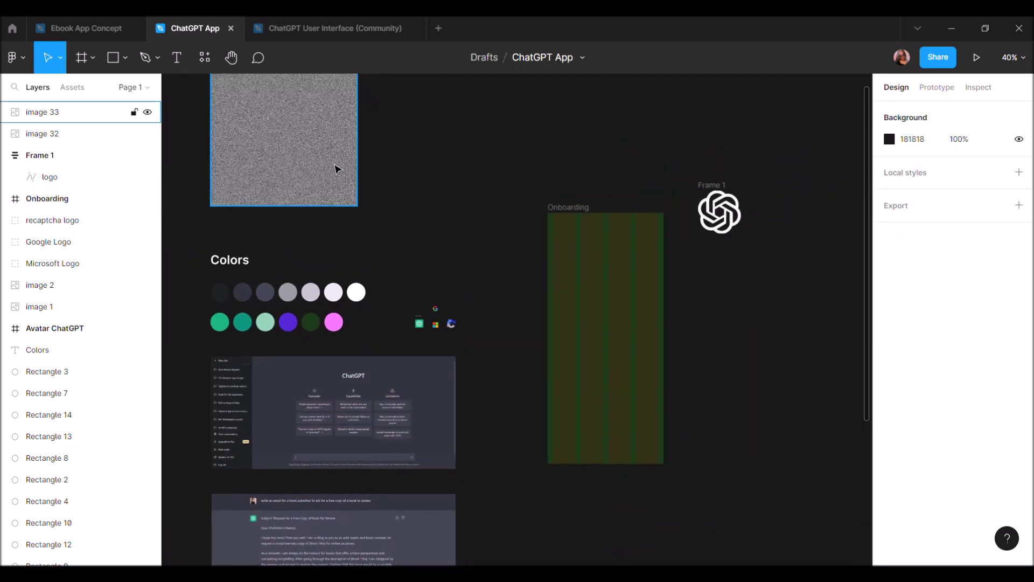
Move the noise image into the Onboarding frame and size it to cover the frame
mouse_move(284, 156)
left_mouse_down()
mouse_move(602, 338)
mouse_move(598, 325)
left_mouse_up()
left_click_drag(609, 369, 634, 464)
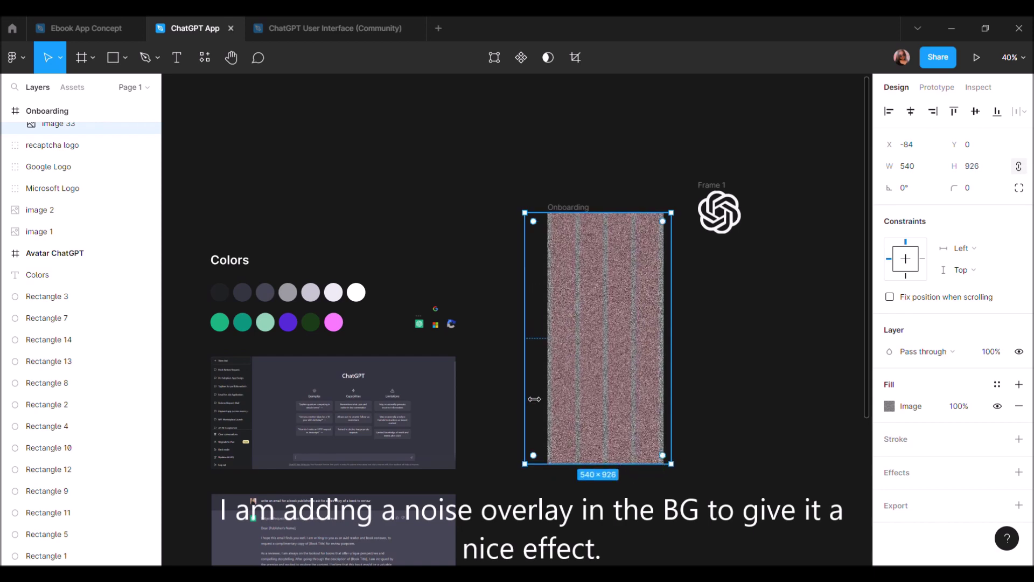
left_click_drag(525, 399, 548, 399)
left_click_drag(687, 390, 675, 389)
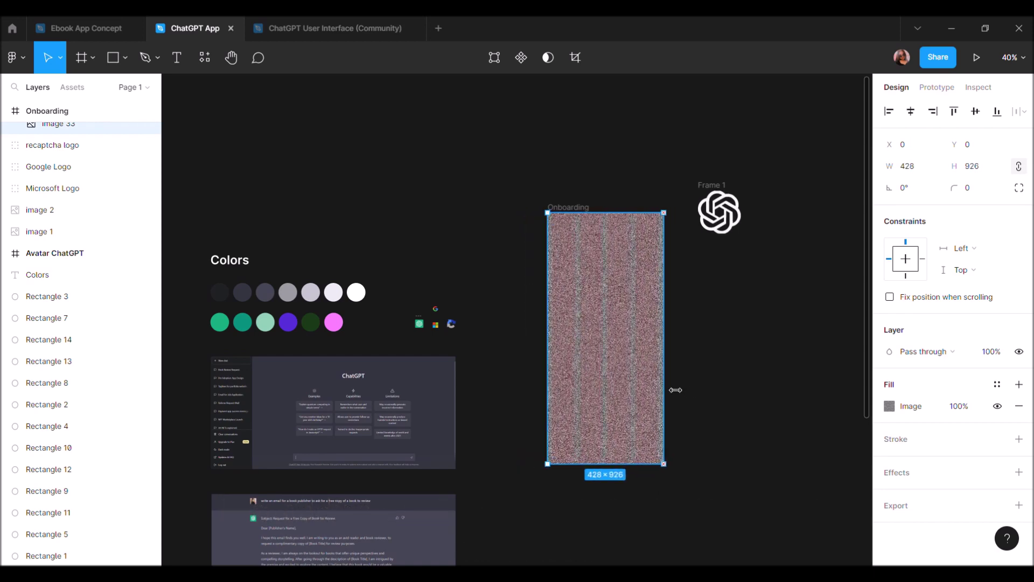
left_click_drag(600, 361, 259, 179)
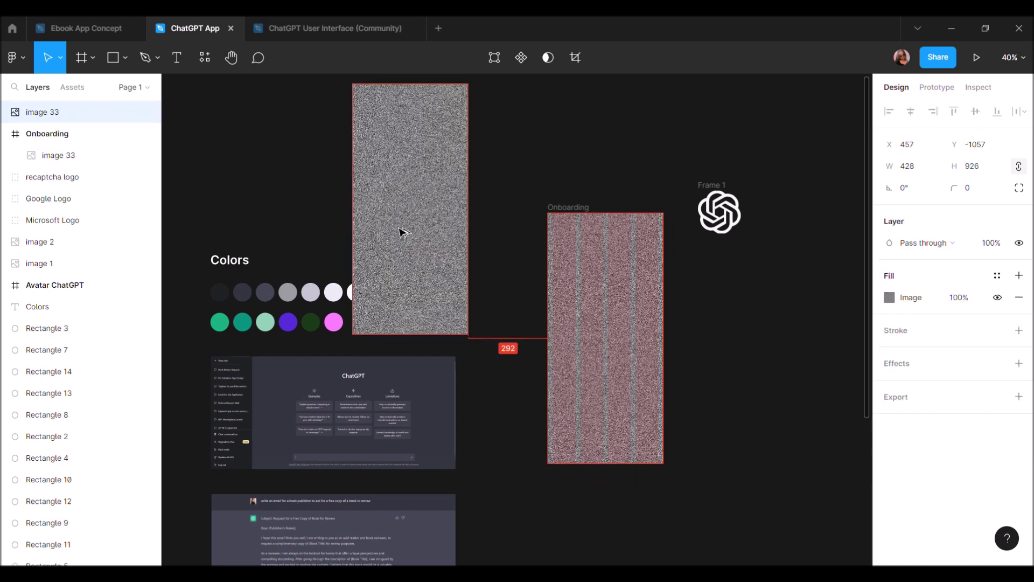
key("ctrl+z")
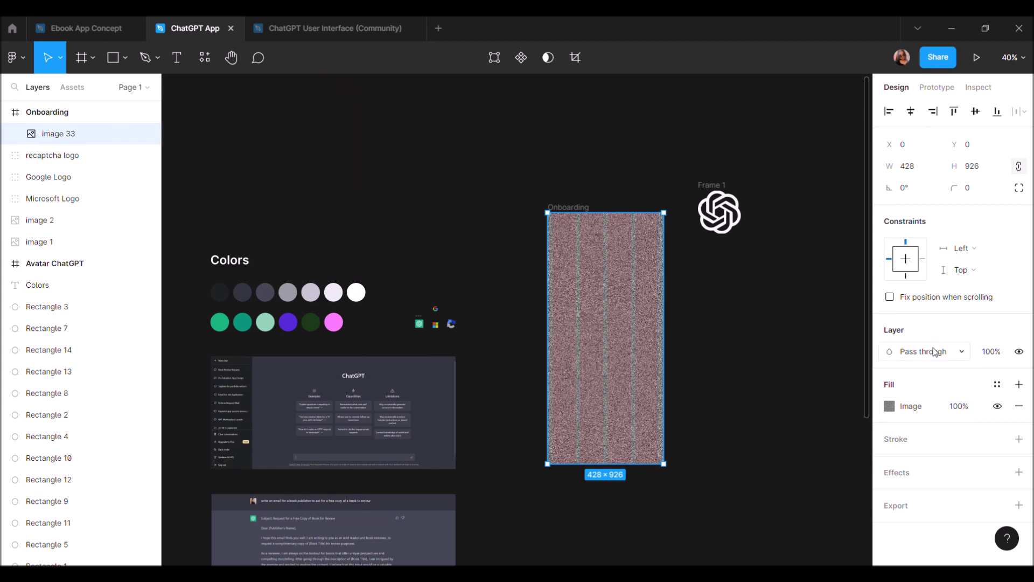
Set the noise image to Overlay blending with 60% fill opacity
left_click(945, 359)
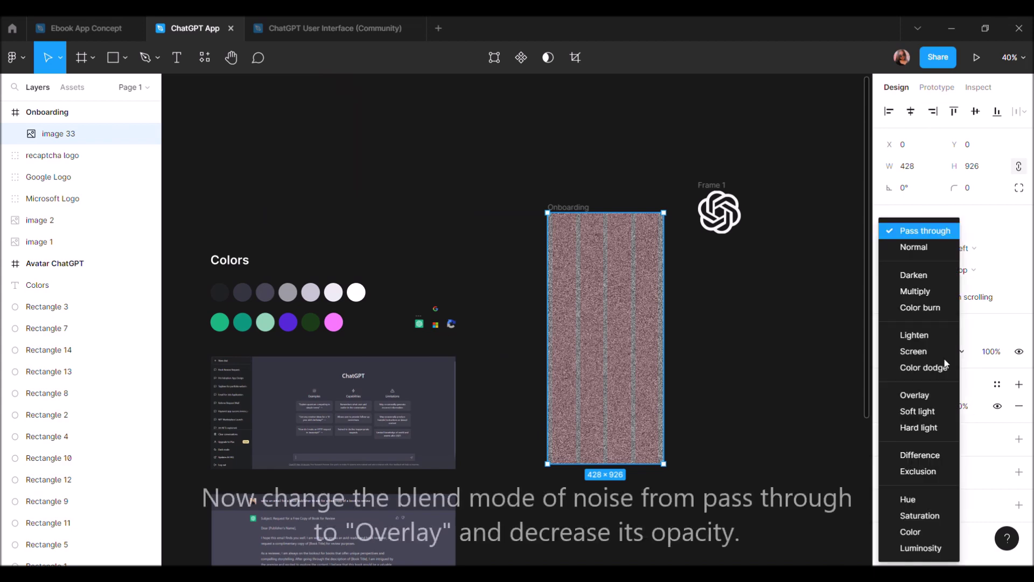
left_click(928, 396)
left_click(744, 339)
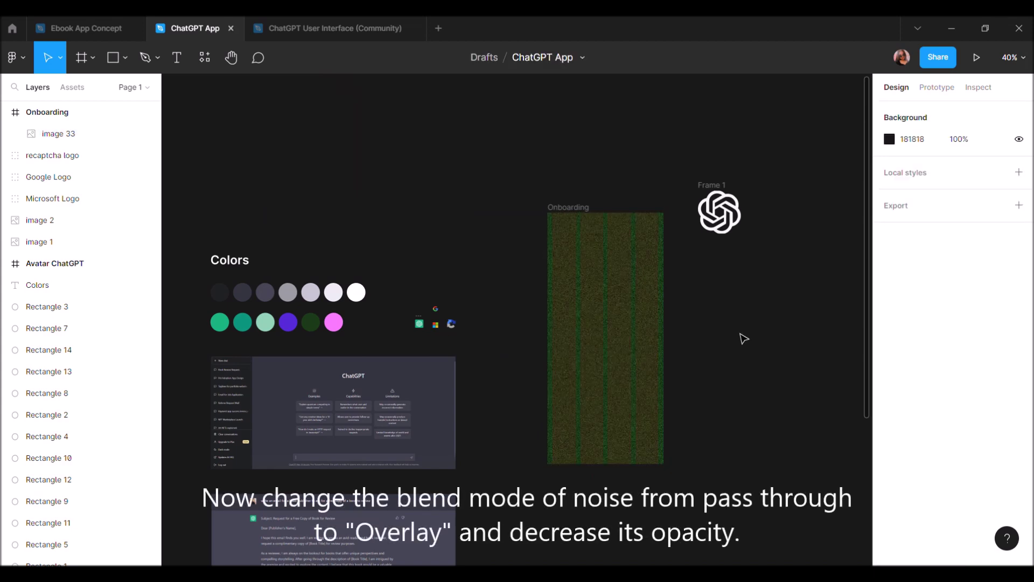
left_click(650, 284)
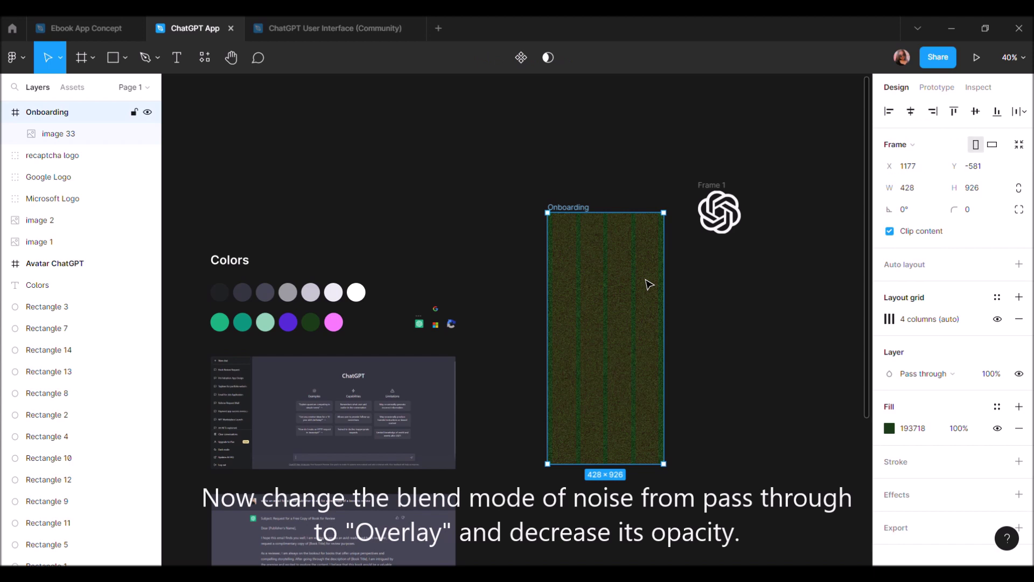
double_click(623, 300)
left_click(957, 409)
type("60")
key("Return")
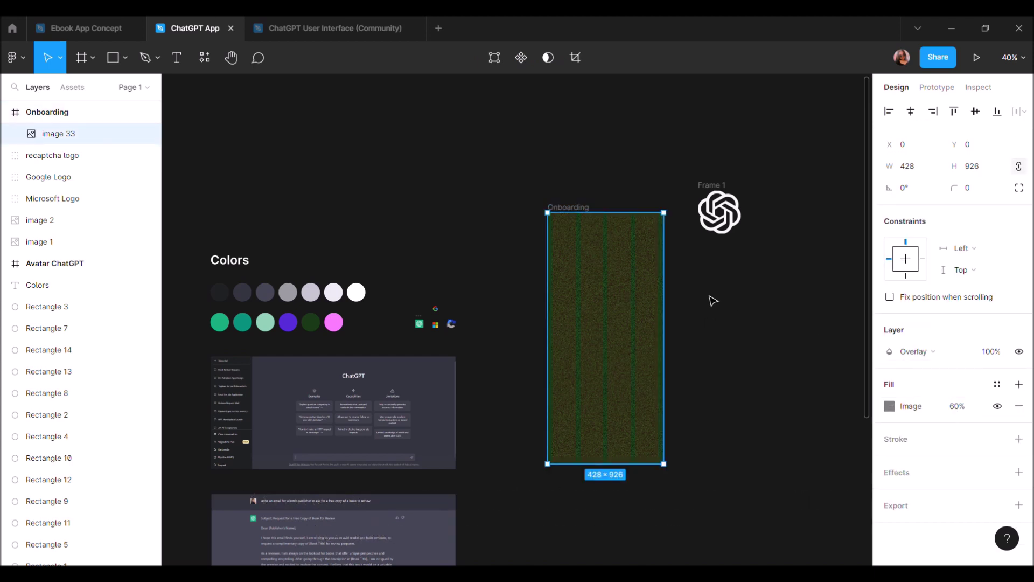
Toggle the Onboarding frame's column layout grid off and back on
left_click(587, 209)
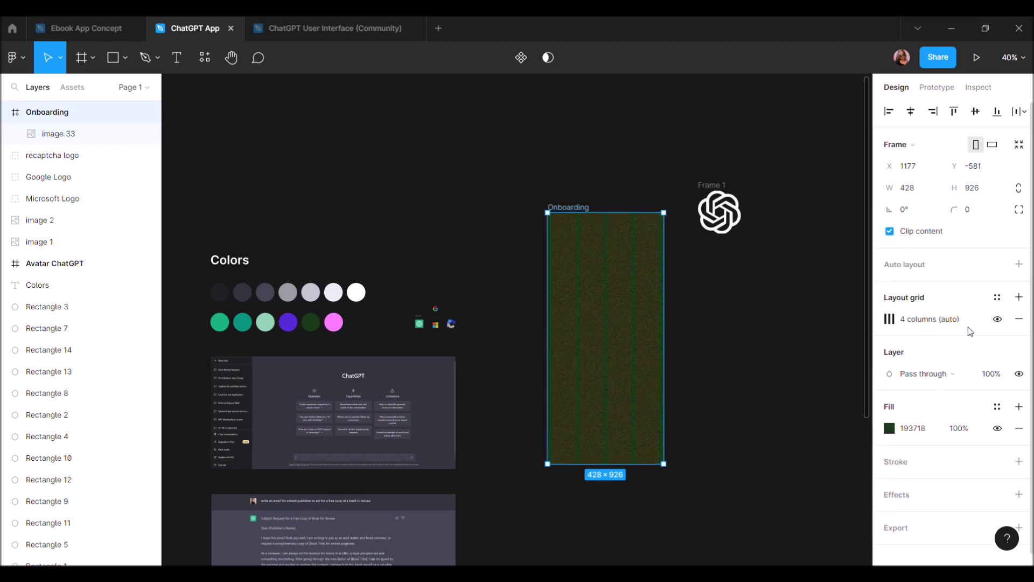
left_click(997, 319)
left_click(997, 318)
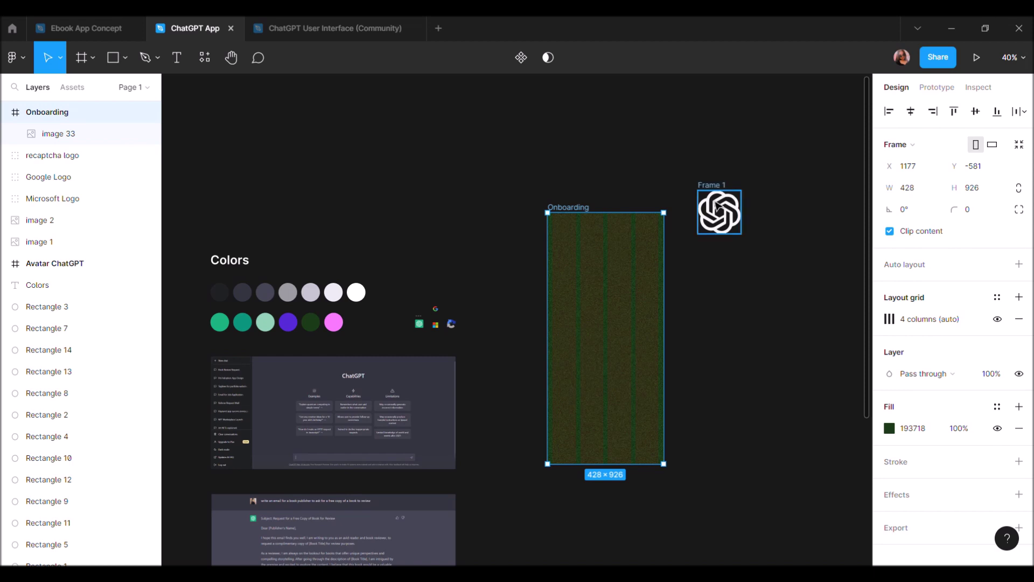
Move the ChatGPT logo frame into the Onboarding frame near its top centre
left_click_drag(713, 191, 597, 268)
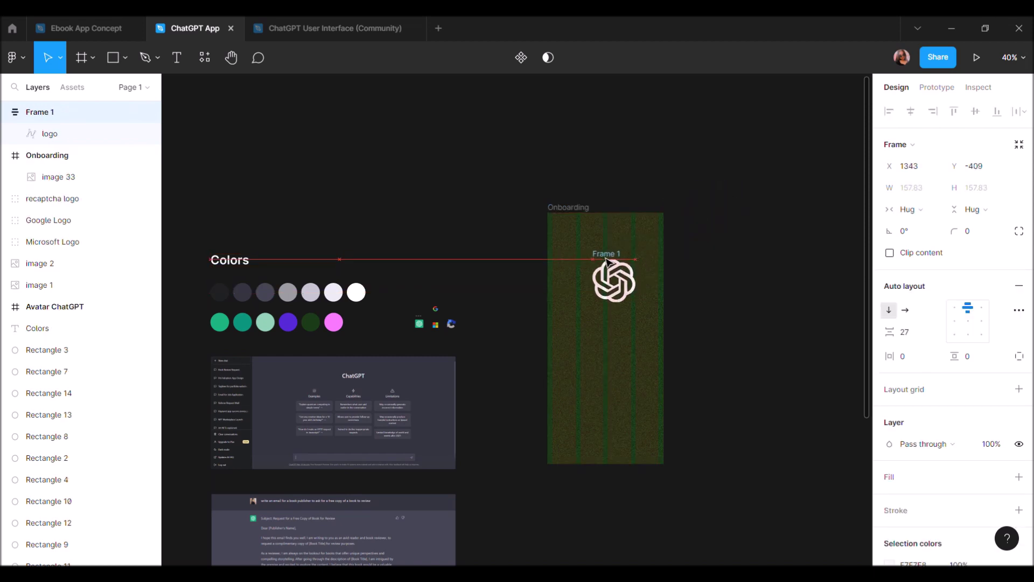
key("Escape")
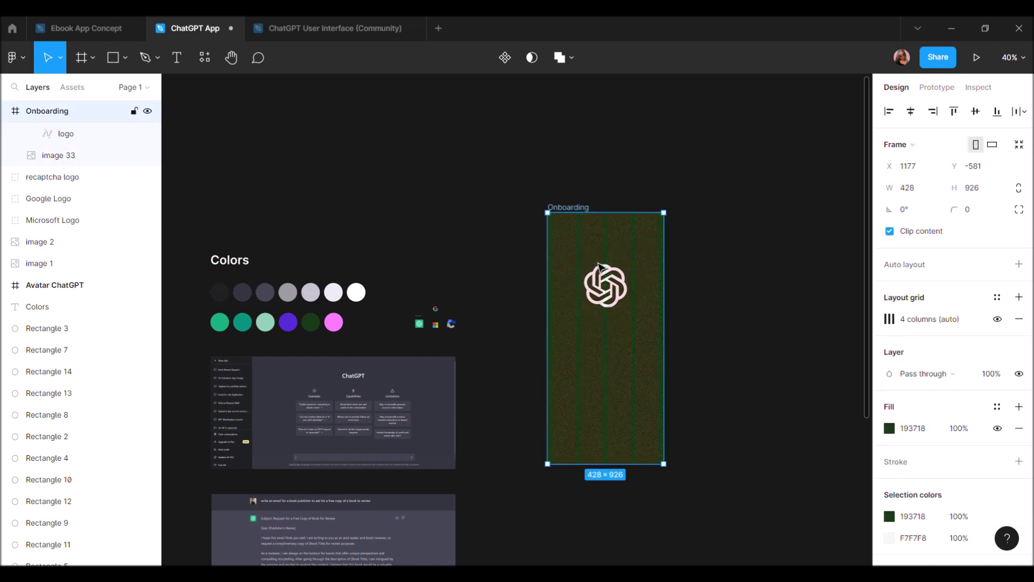
left_click(610, 298)
scroll(610, 298, "up", 5)
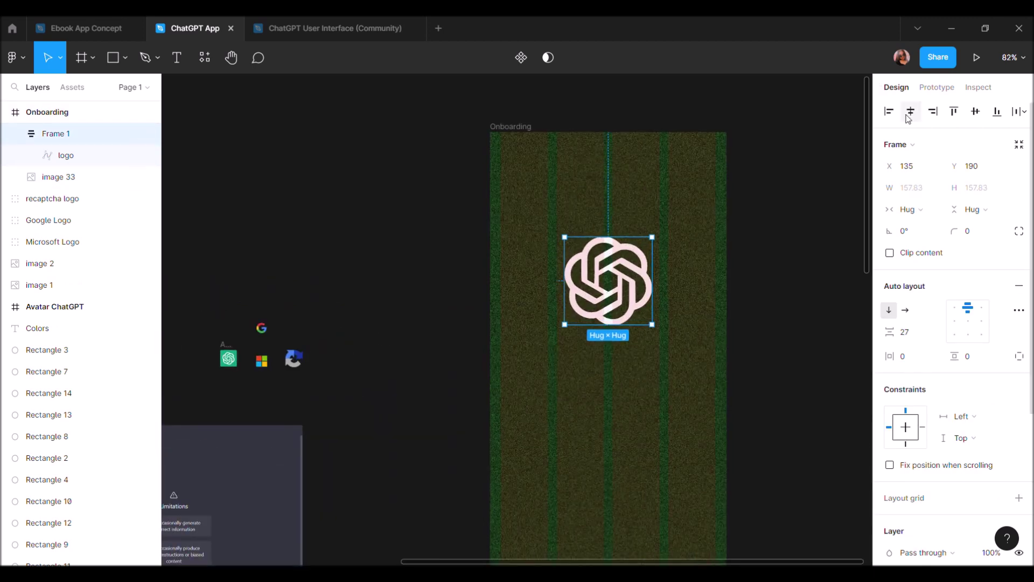
scroll(670, 227, "down", 2)
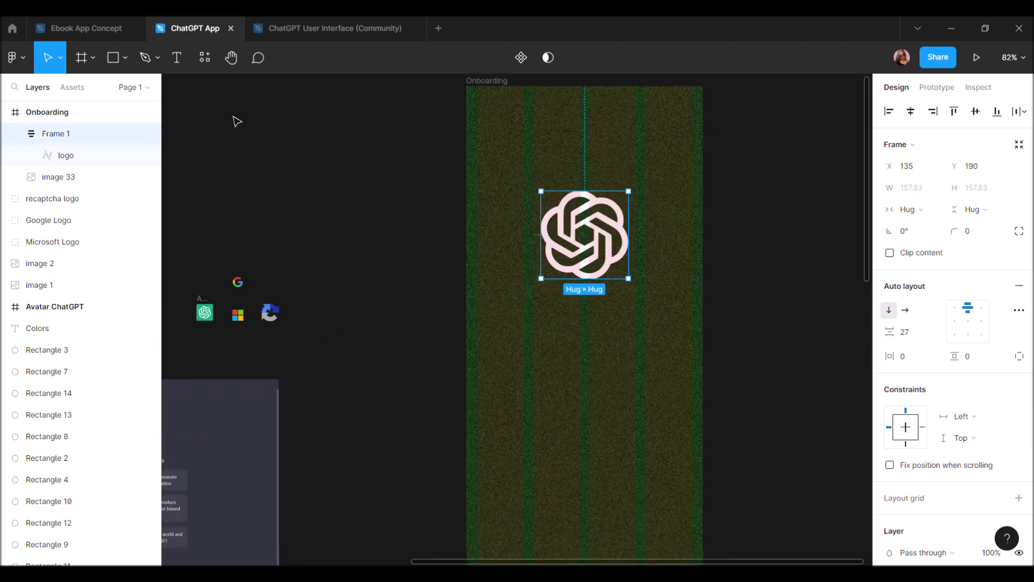
Lower the noise image's opacity to 50% and lock its layer
left_click(90, 178)
left_click(956, 409)
type("0")
key("Return")
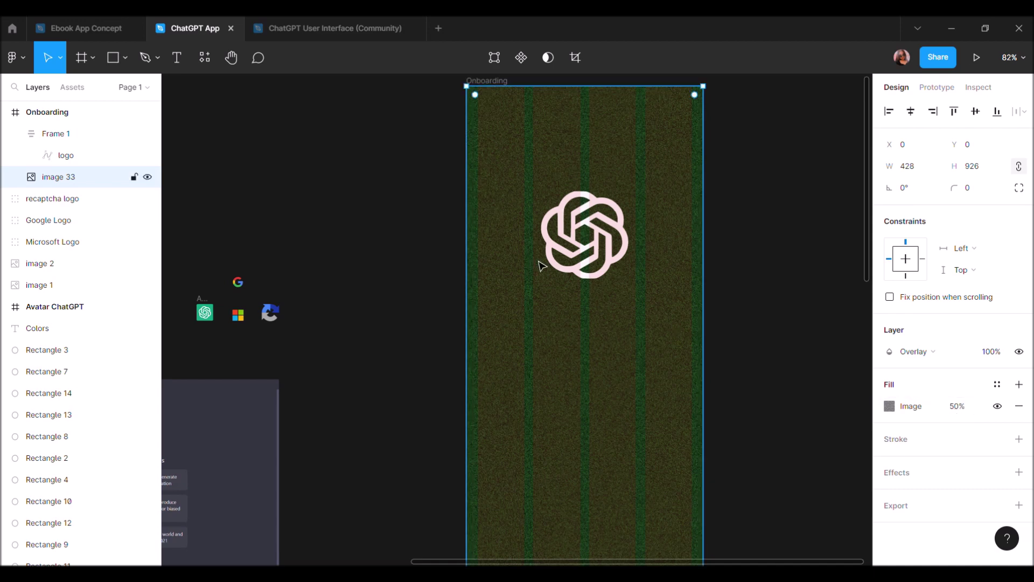
left_click(134, 177)
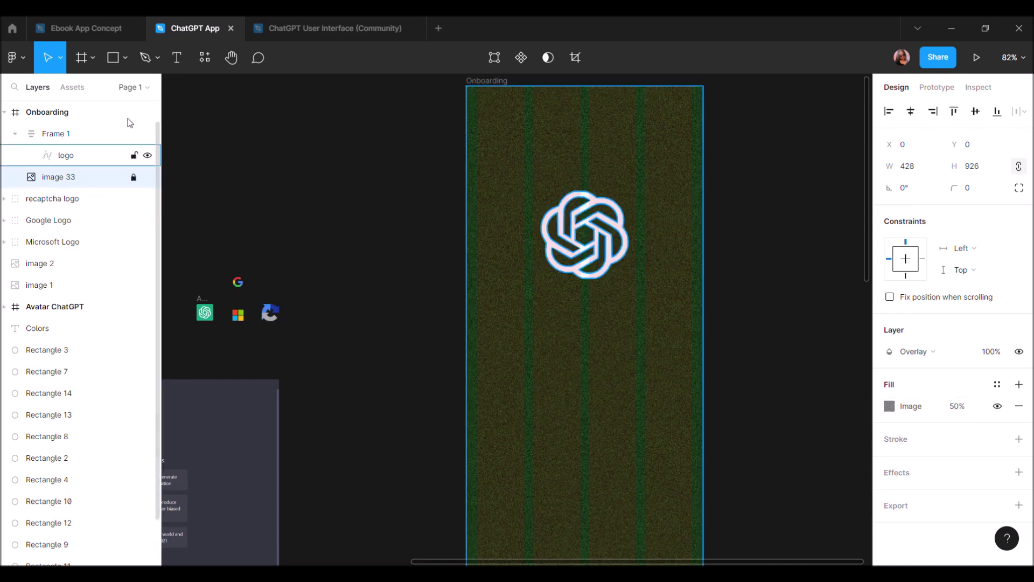
Add the text 'Welcome To ChatGPT' below the logo
left_click(177, 58)
left_click(521, 312)
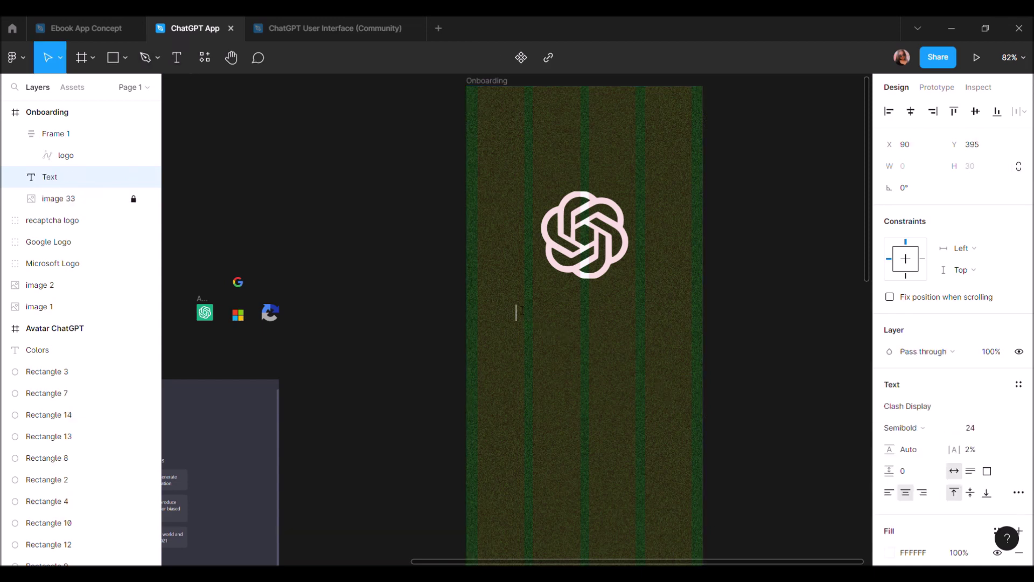
type("Welcome ")
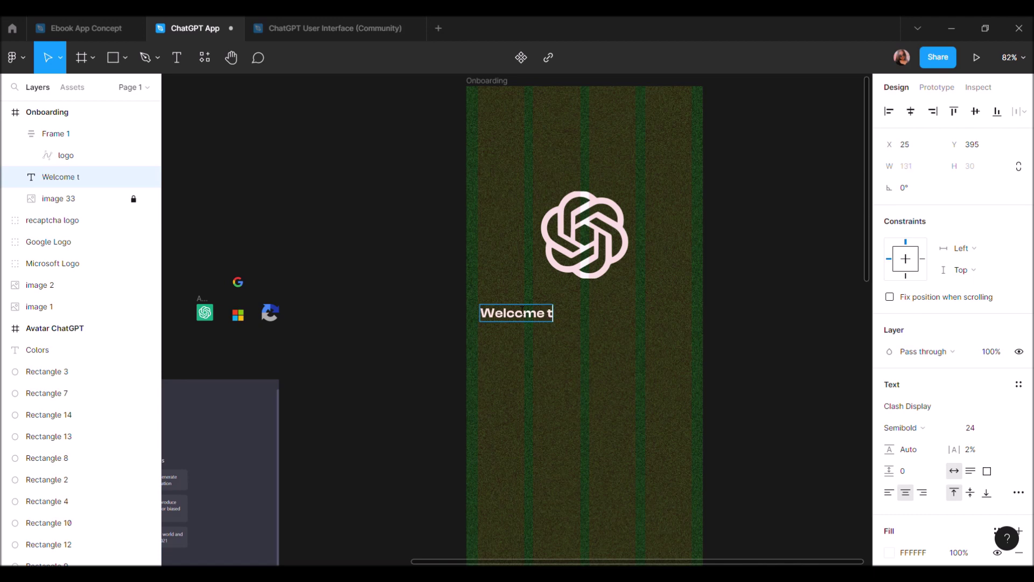
type("To ChatGPT")
key("Escape")
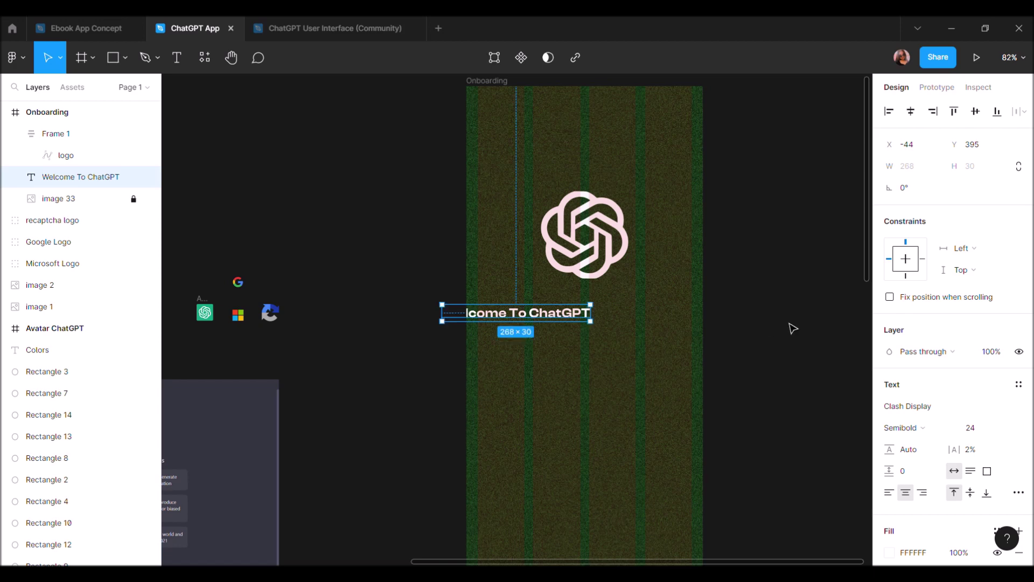
Centre the heading horizontally, set it to size 28, and duplicate it just below
left_click(917, 111)
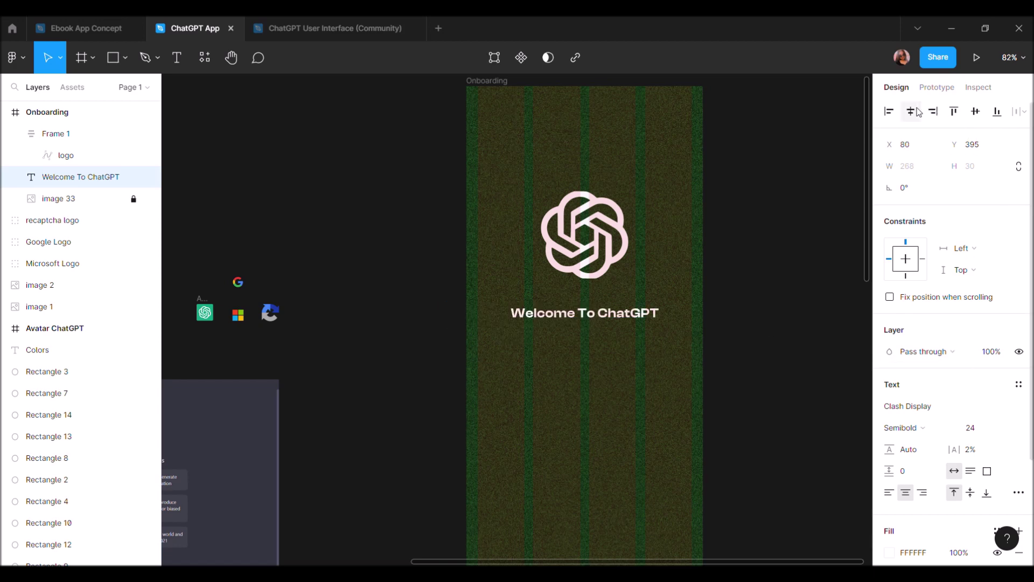
left_click(972, 431)
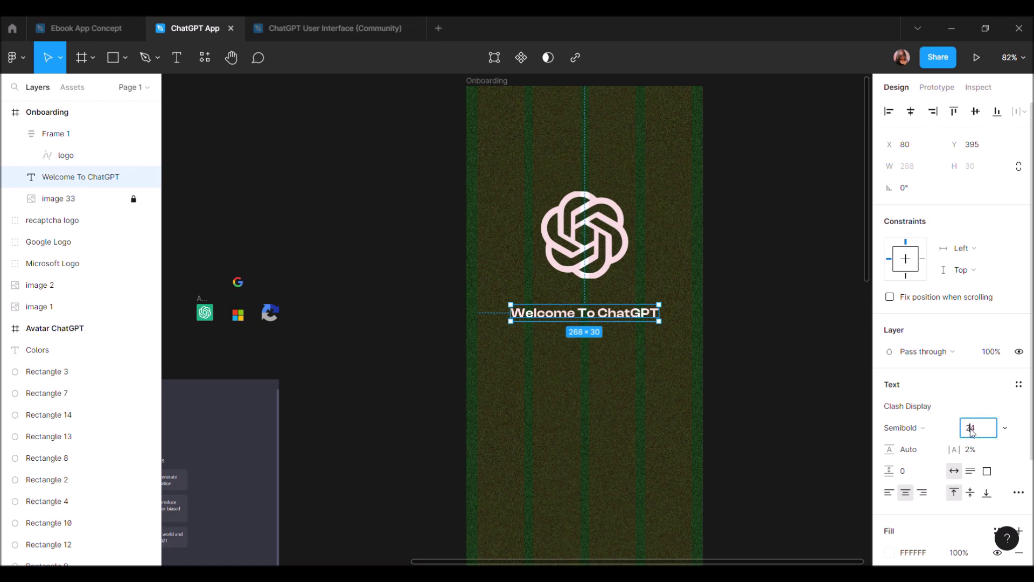
type("28")
key("Return")
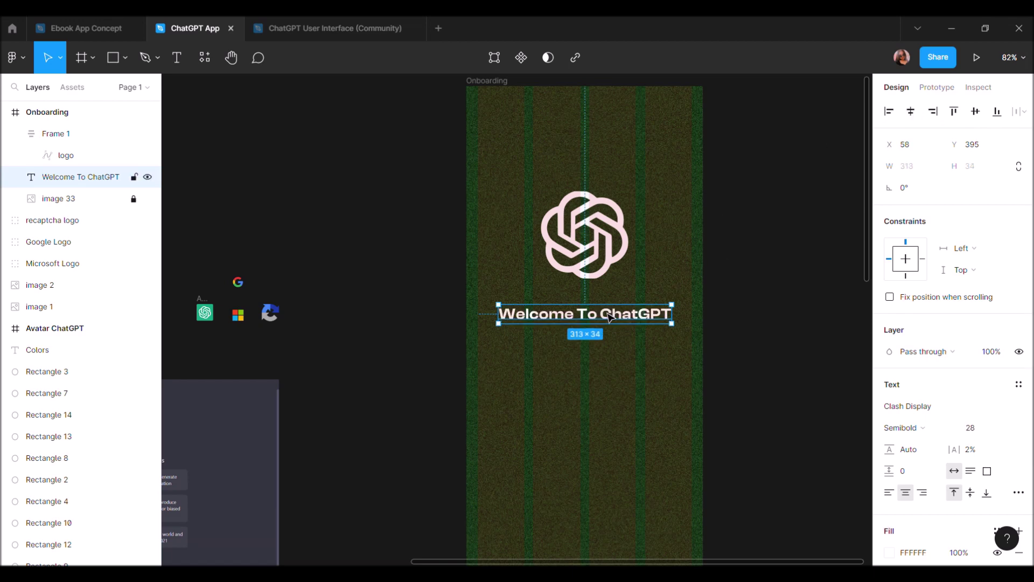
left_click_drag(608, 318, 603, 349)
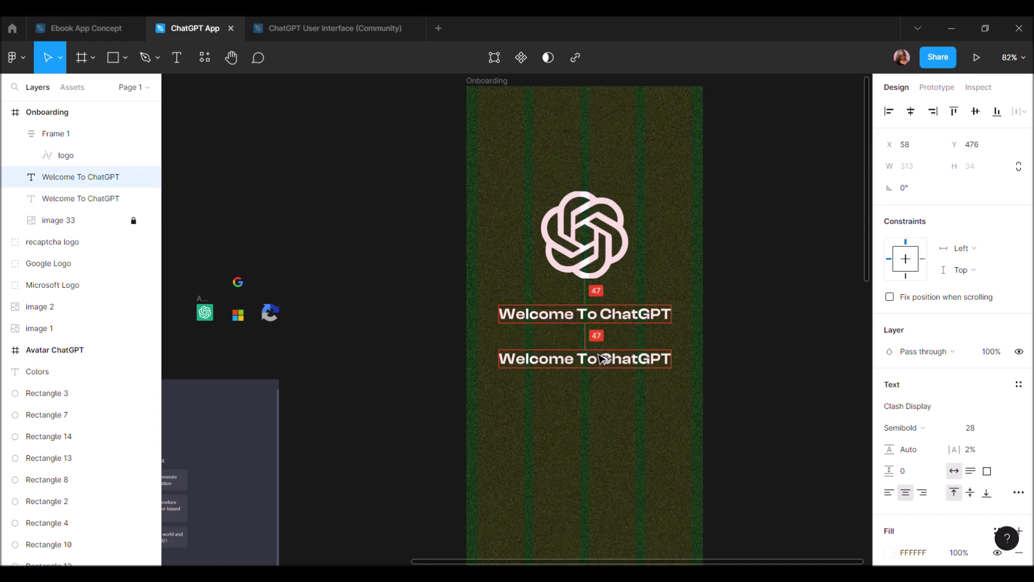
double_click(601, 344)
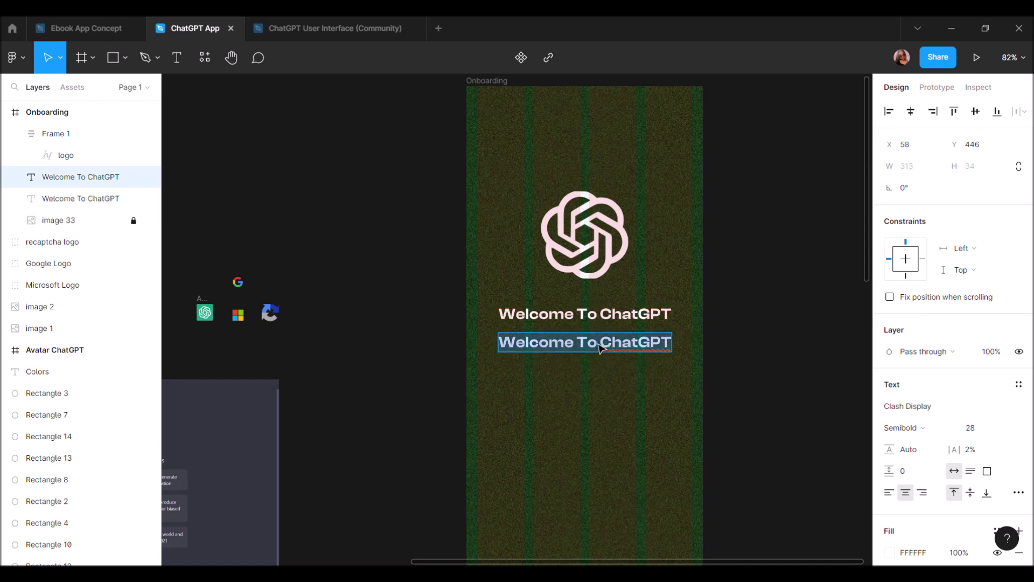
Change the copy to 'The Future of AI is already here' at size 24
type("The Future of AI")
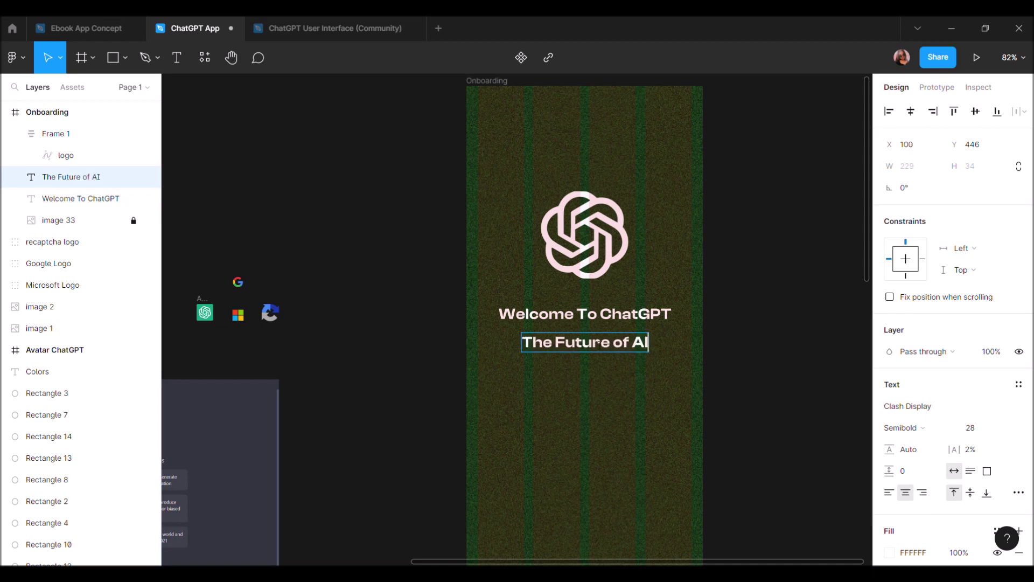
type(" is")
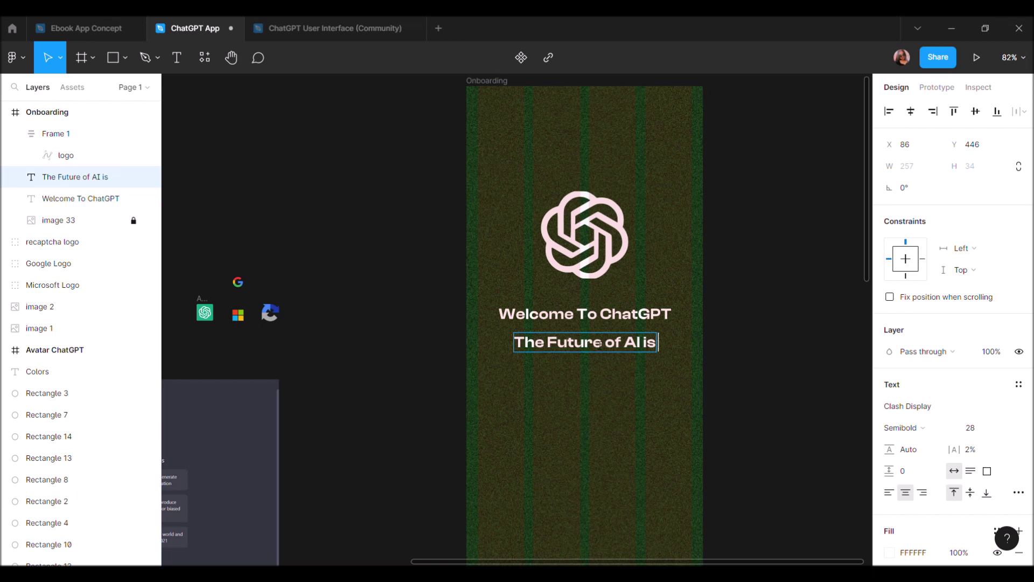
type(" already here")
key("Escape")
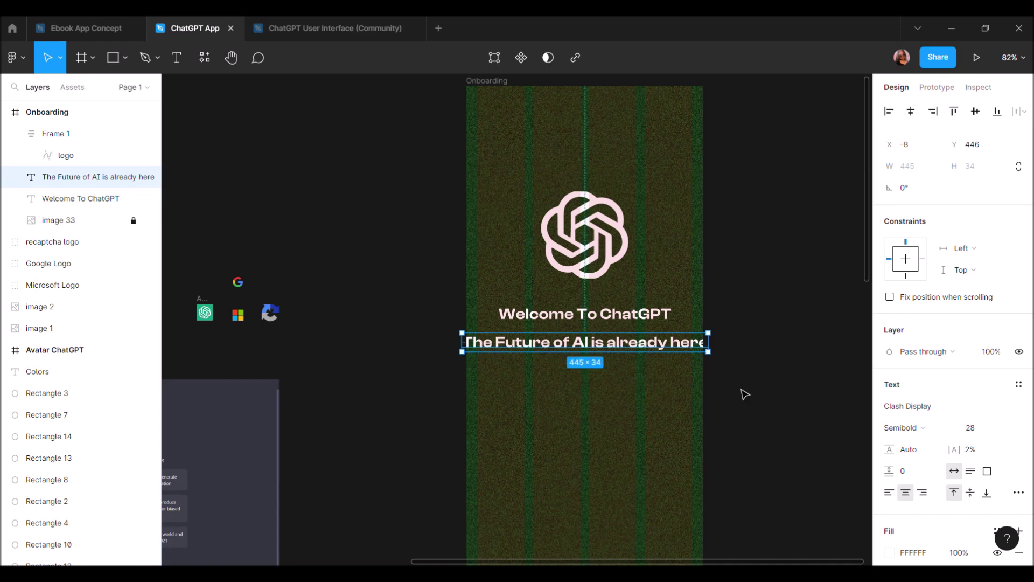
left_click(969, 429)
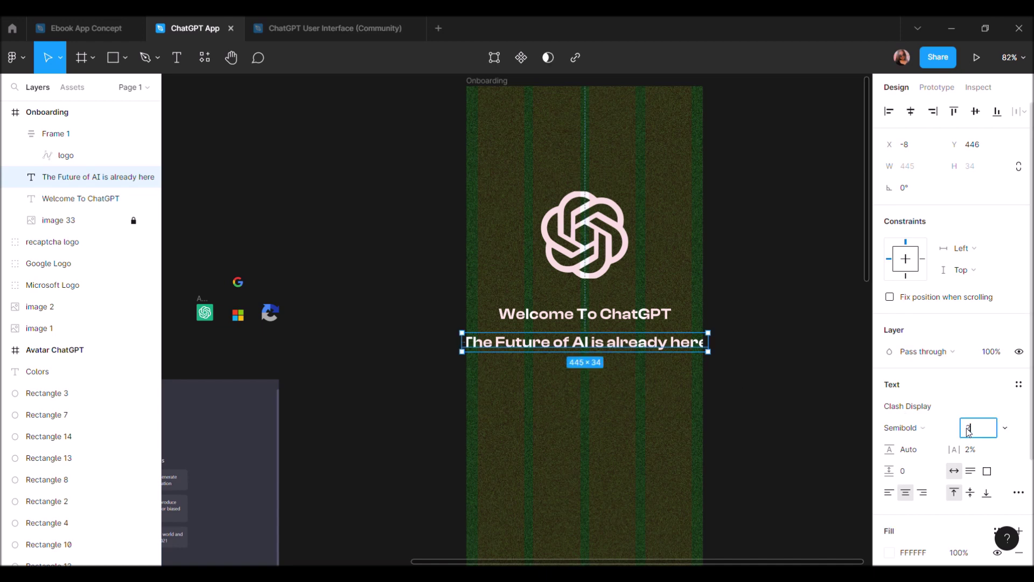
type("4")
key("Return")
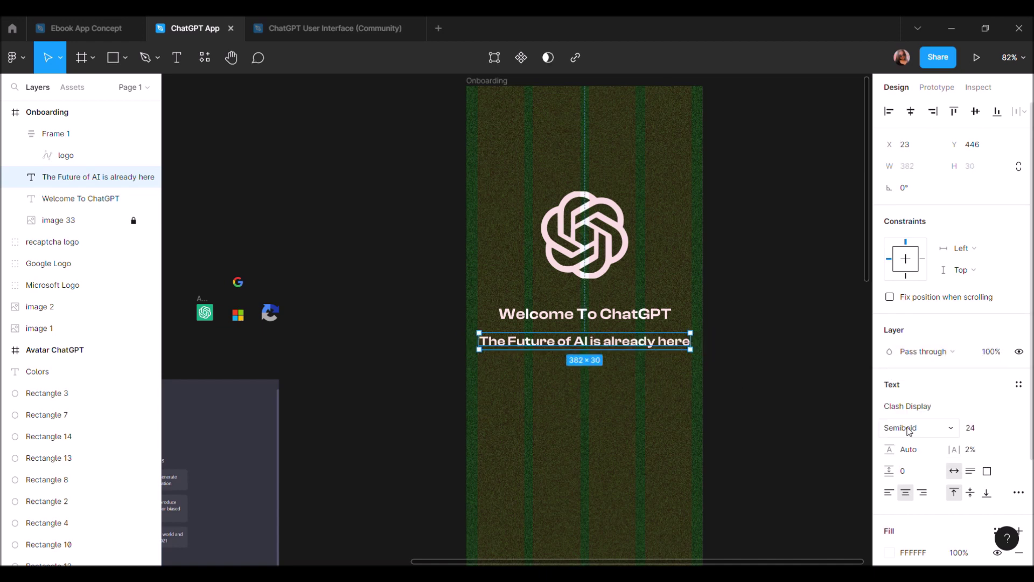
Set the subtitle to Medium weight in the Inter font
left_click(909, 431)
left_click(912, 411)
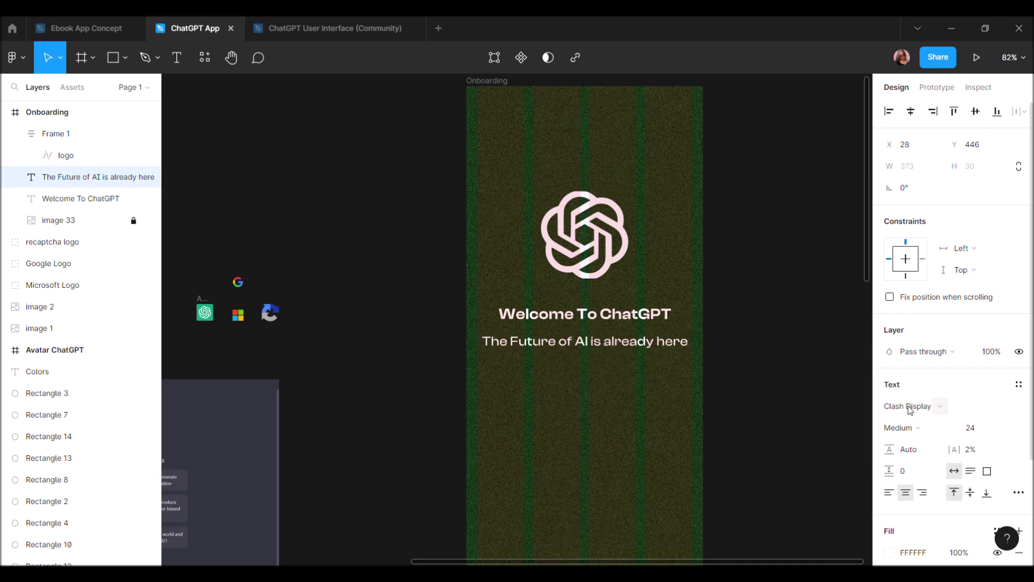
left_click(913, 431)
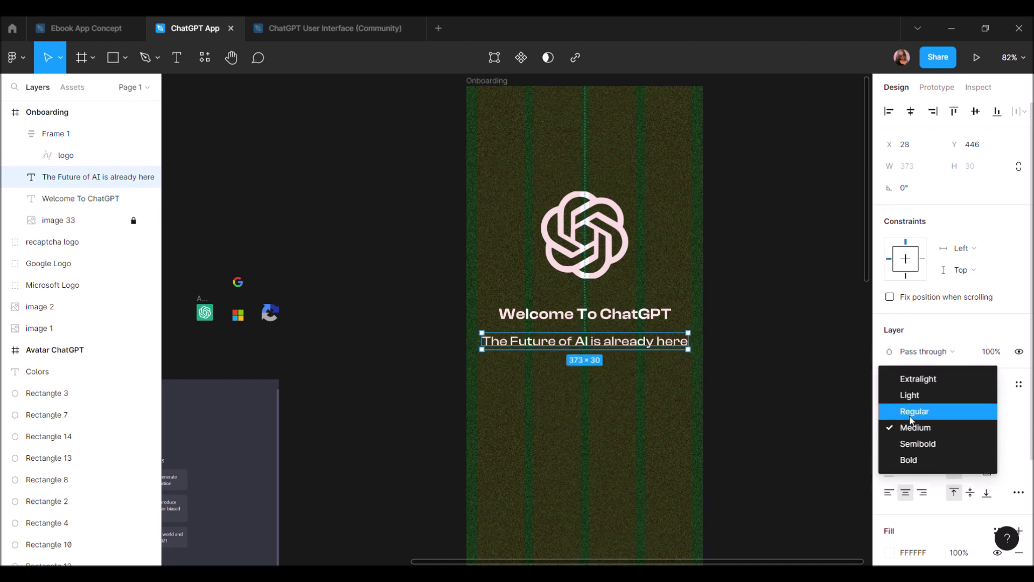
left_click(912, 411)
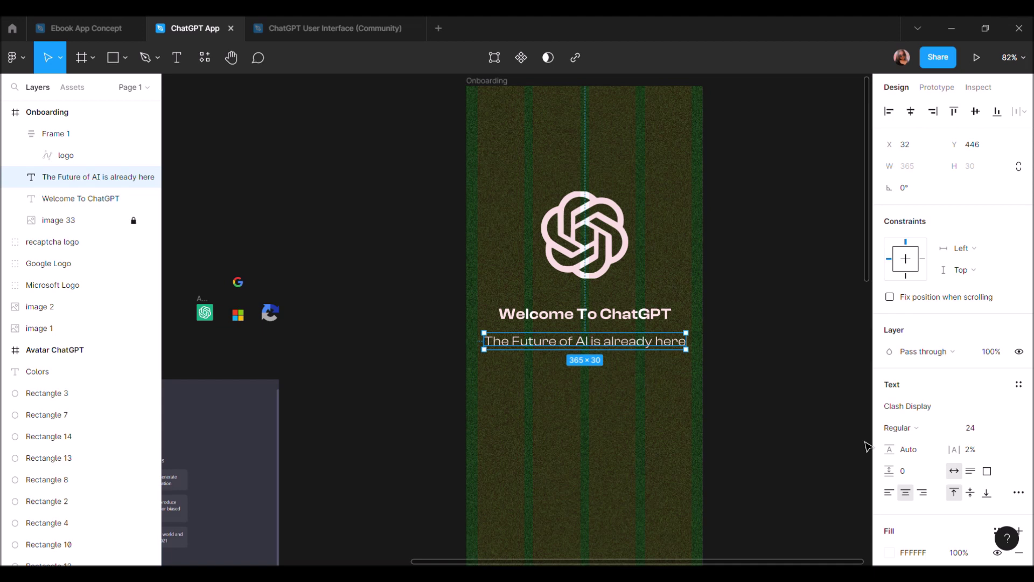
left_click(894, 428)
left_click(912, 443)
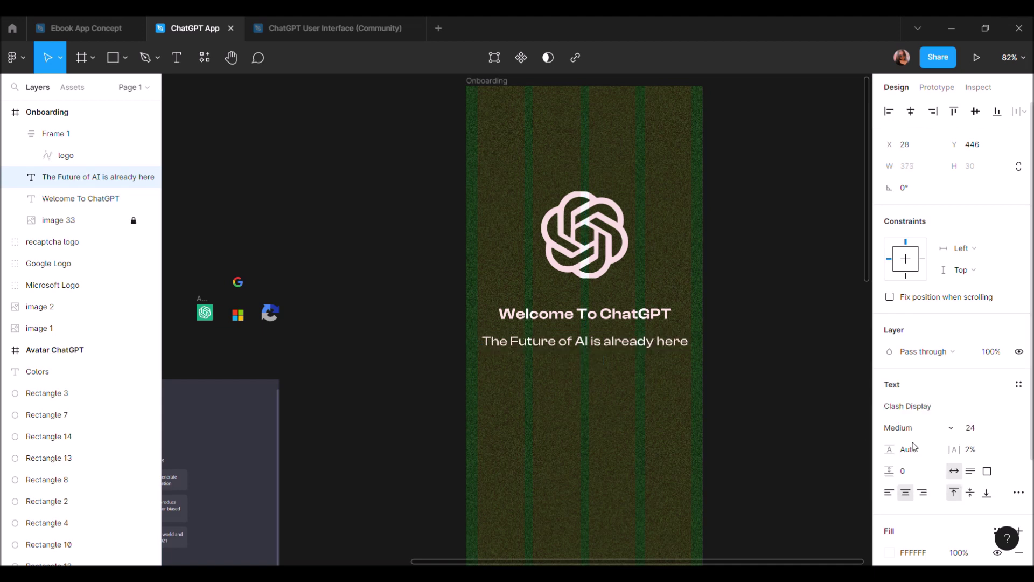
left_click(951, 409)
type("Inter")
key("Return")
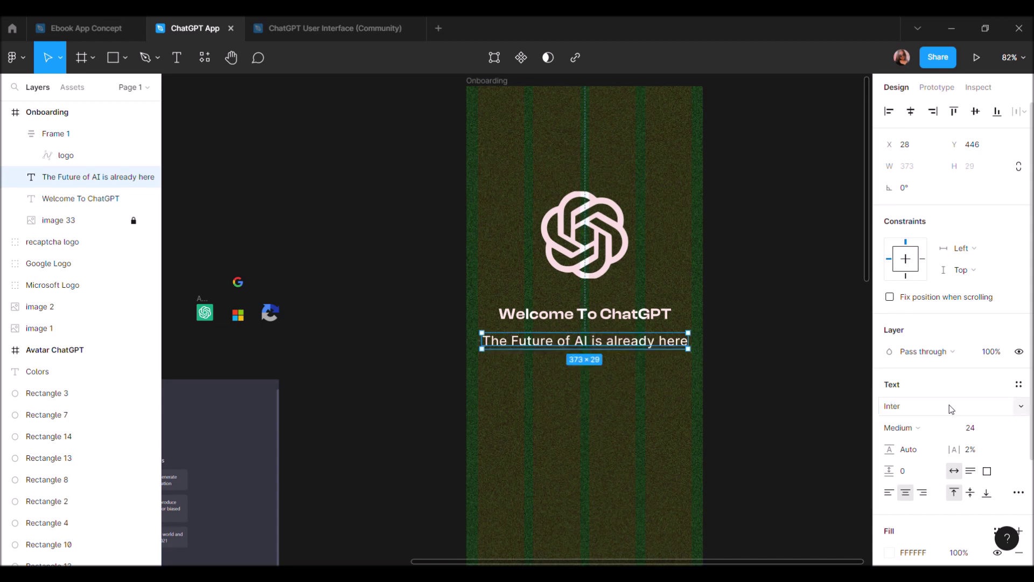
Switch the subtitle's font back to Clash Display
left_click(921, 407)
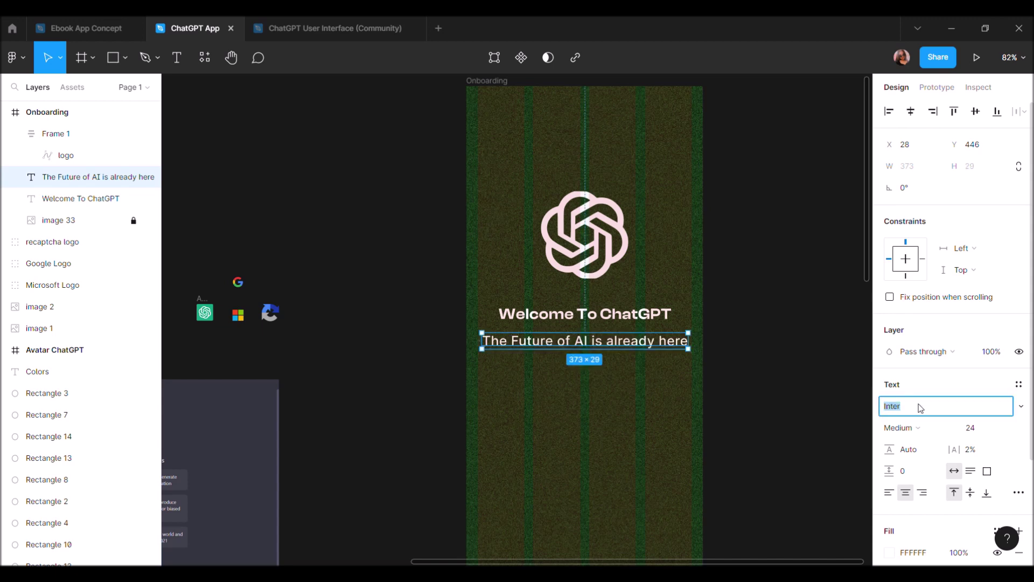
type("Clash Display")
key("Return")
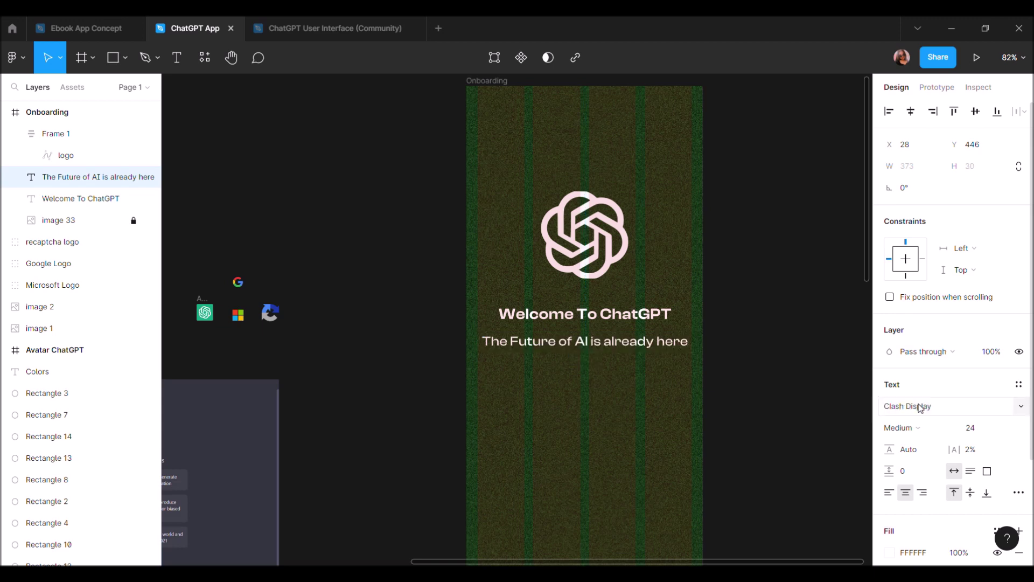
Set the Welcome To ChatGPT heading to Inter Bold
left_click(672, 317)
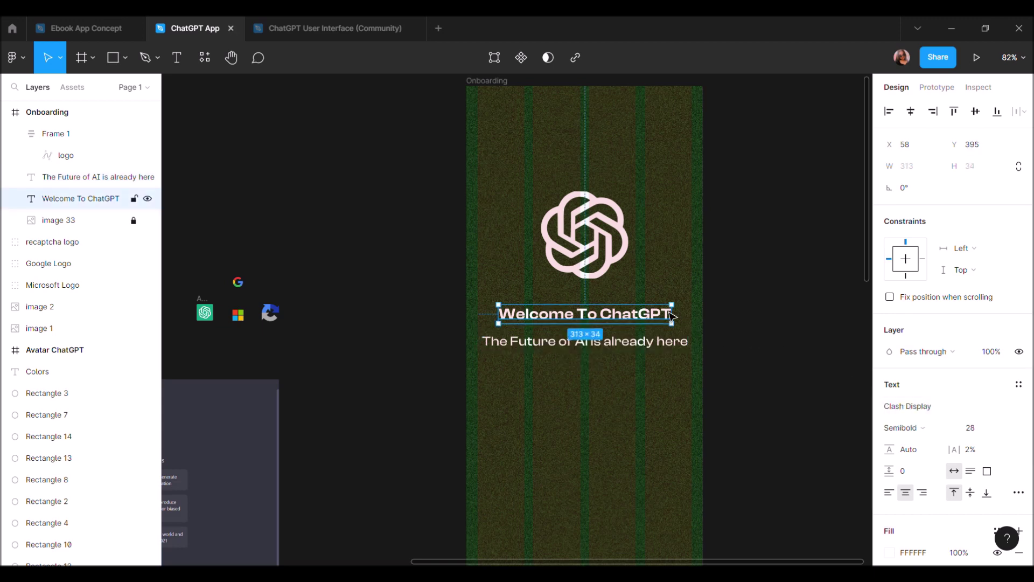
left_click(951, 404)
type("In")
key("Return")
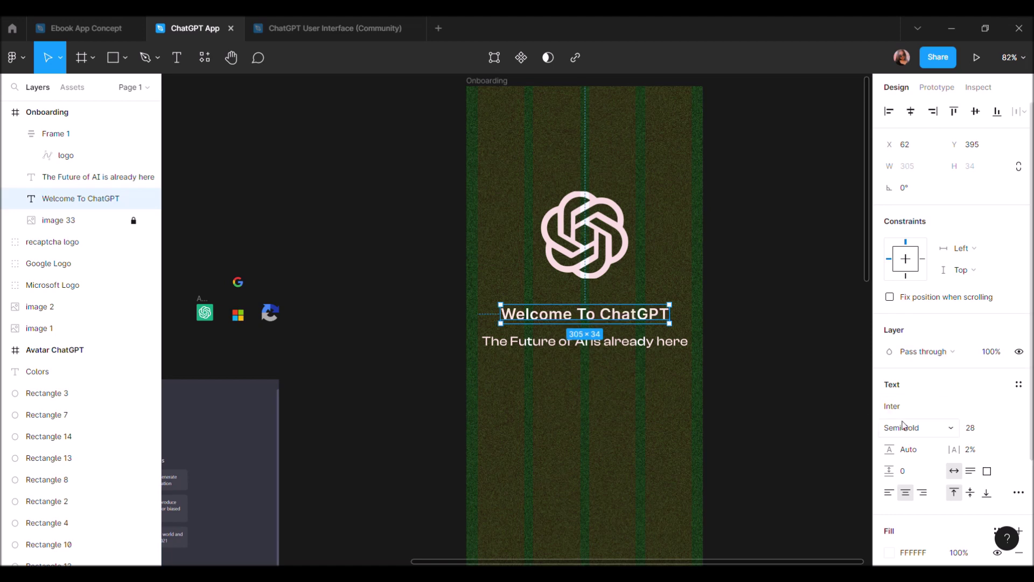
left_click(903, 427)
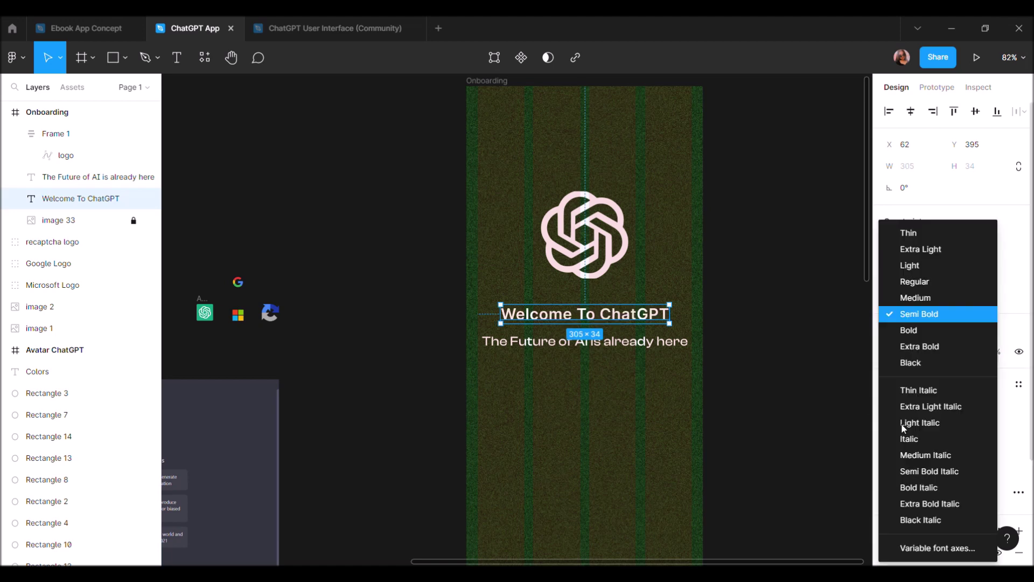
left_click(903, 336)
Set the subtitle's font to Inter
left_click(627, 347)
left_click(937, 407)
type("Int")
key("Return")
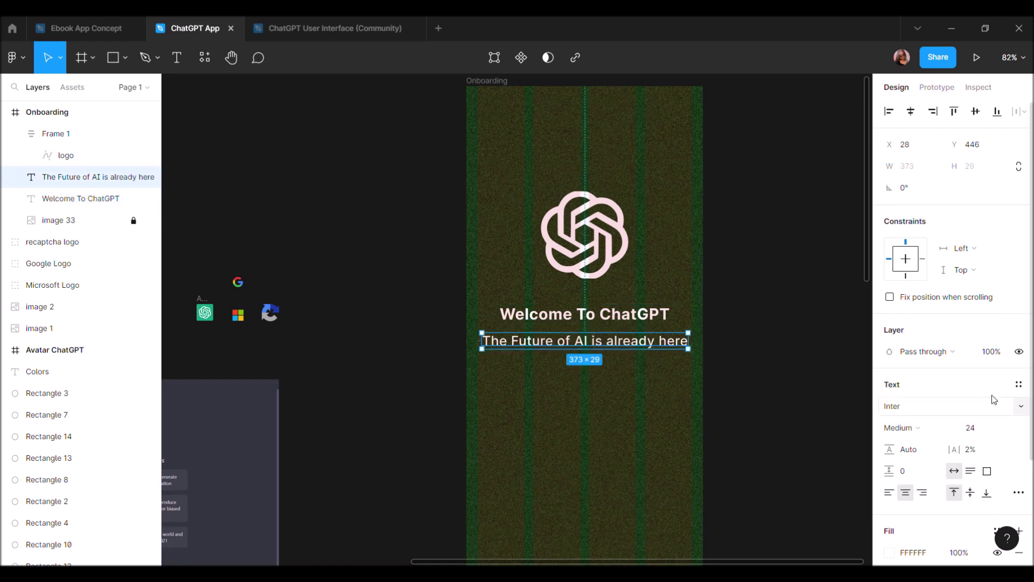
left_click(976, 431)
Set the subtitle to size 56 and narrow its box so the text wraps
type("56")
key("Return")
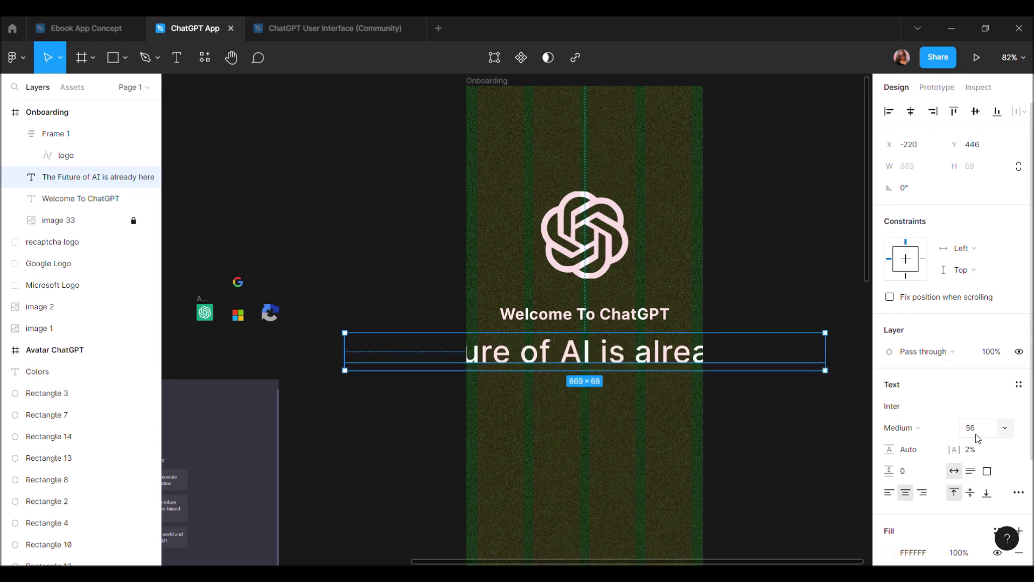
left_click_drag(825, 351, 612, 353)
mouse_move(544, 379)
left_mouse_down()
mouse_move(637, 396)
mouse_move(633, 385)
left_mouse_up()
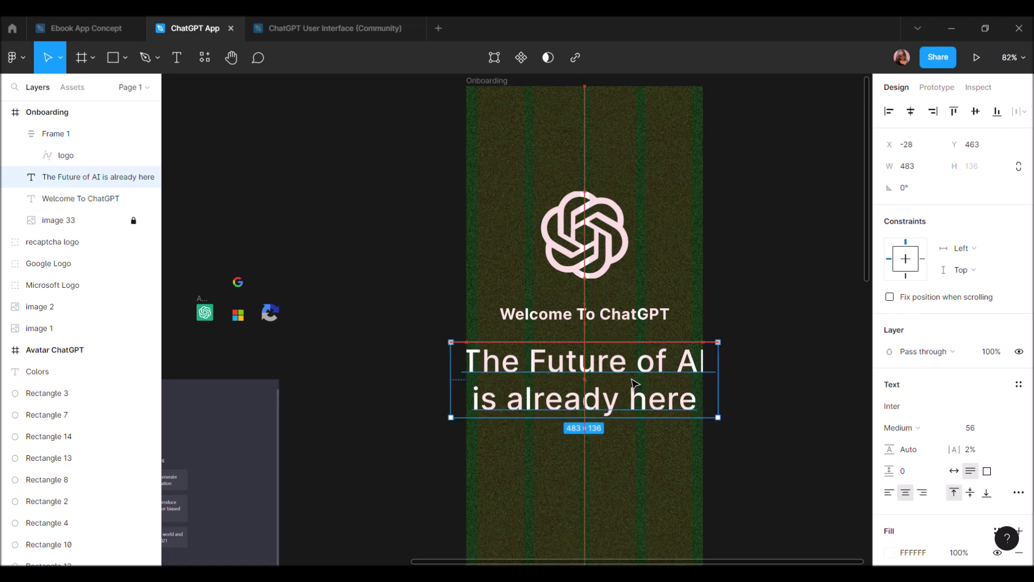
Resize the subtitle to 42 and stretch it across the frame width just under the heading
left_click(971, 429)
type("42")
key("Return")
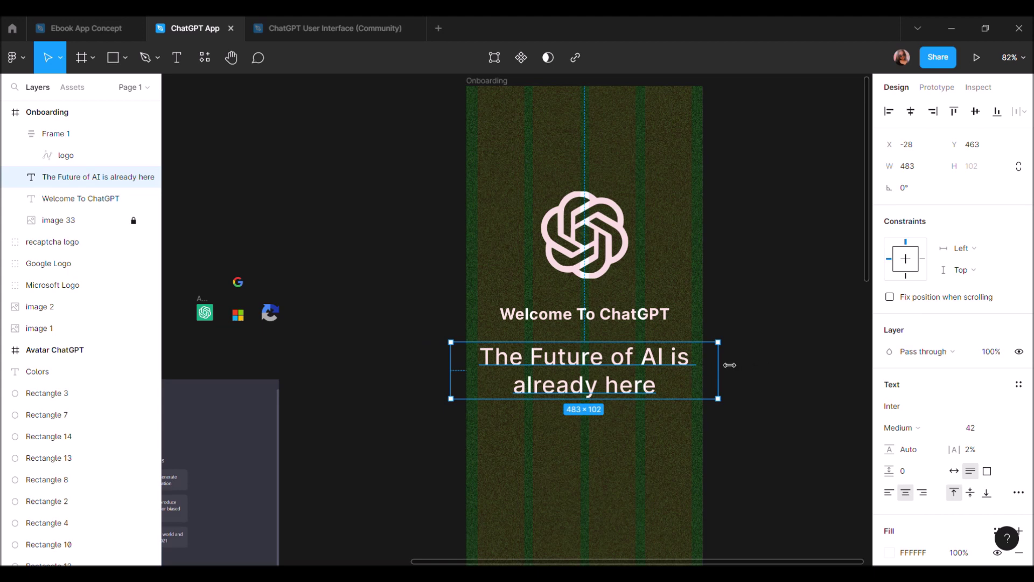
left_click_drag(730, 365, 715, 362)
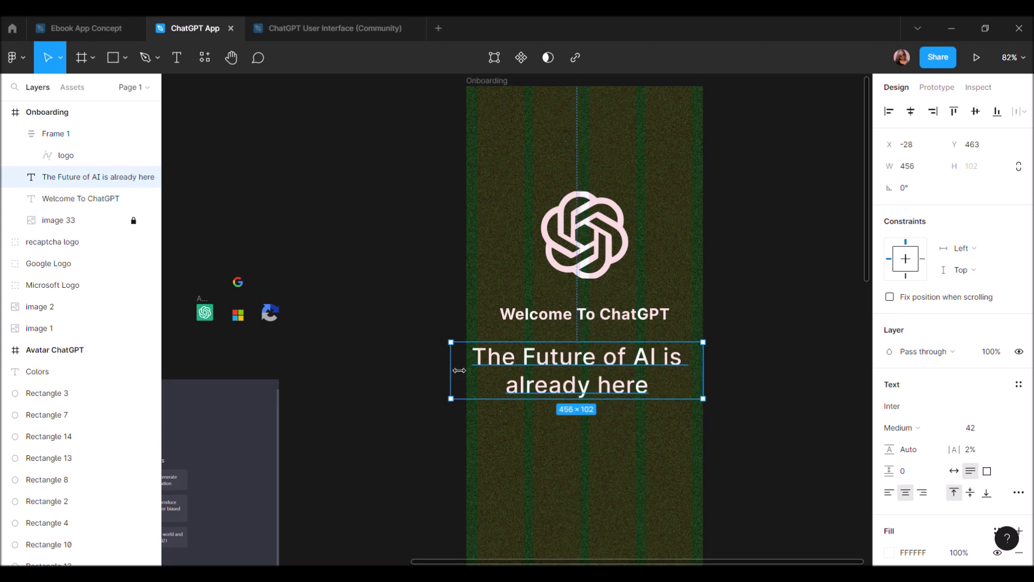
left_click_drag(459, 370, 477, 372)
left_click_drag(628, 384, 628, 378)
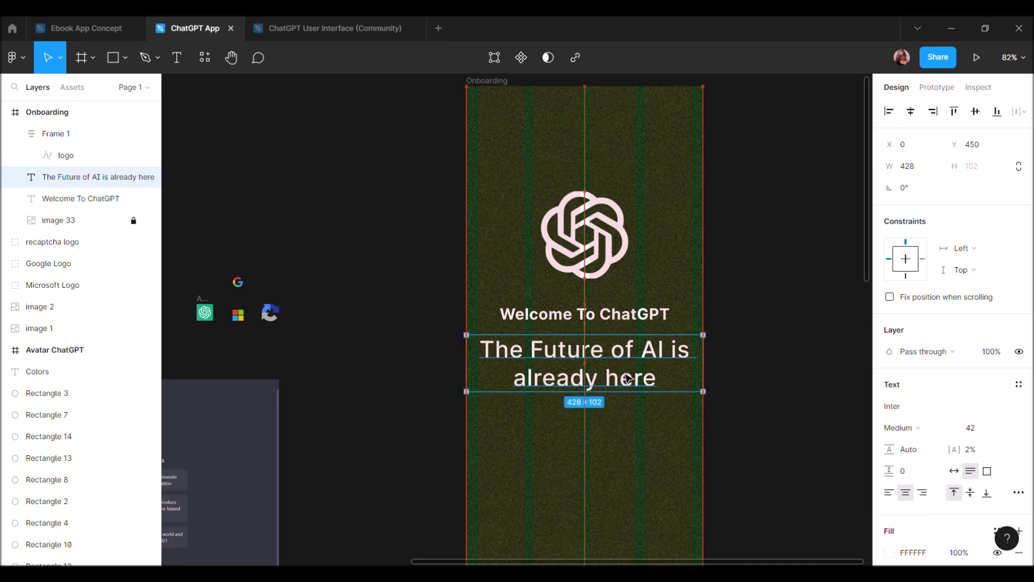
scroll(919, 474, "down", 3)
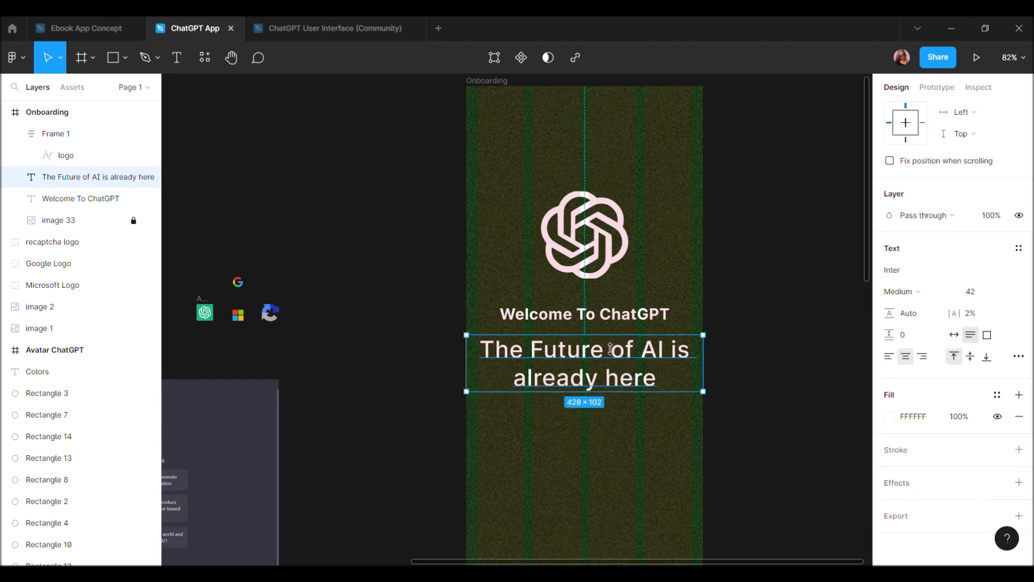
left_click(596, 322, "shift")
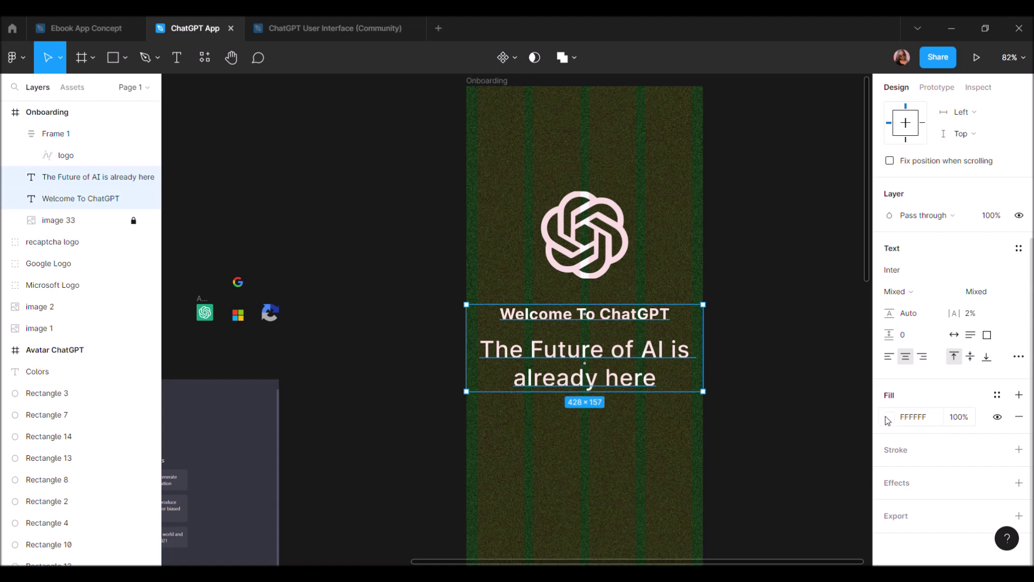
Colour both text layers with the pink sampled from the canvas
left_click(889, 418)
left_click(729, 415)
scroll(446, 402, "left", 5)
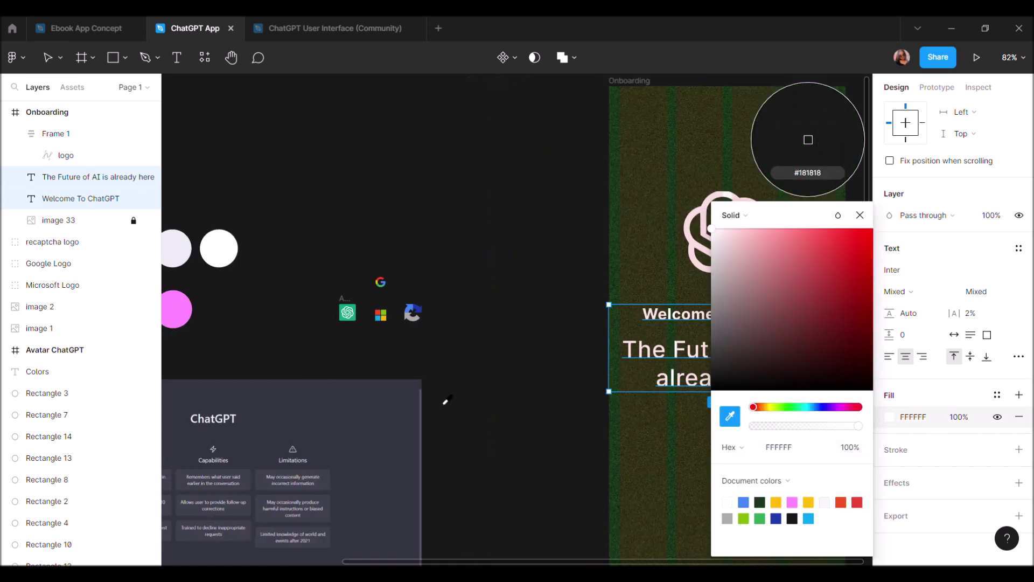
left_click(190, 319)
scroll(190, 319, "right", 5)
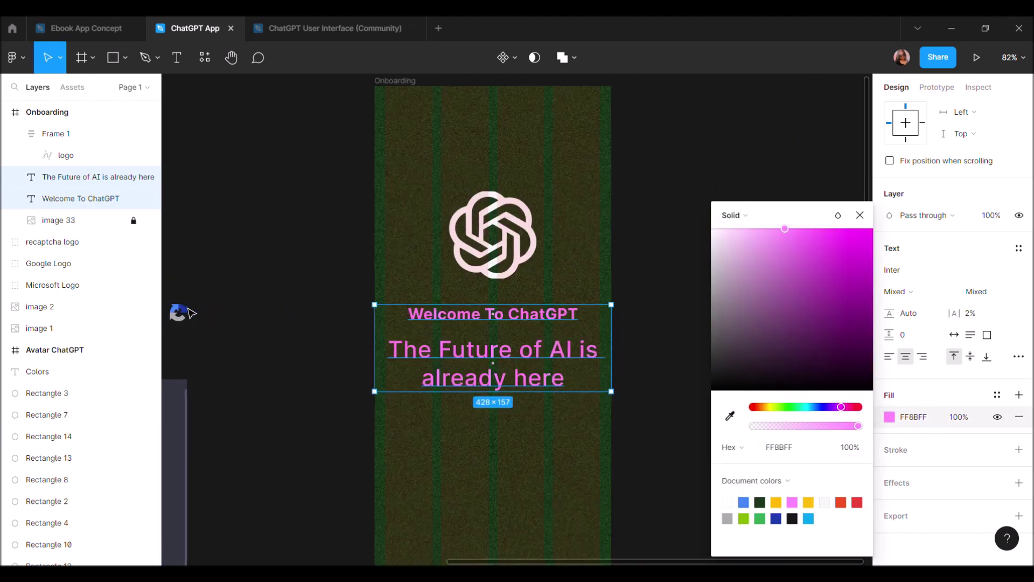
Set the Welcome To ChatGPT heading's font to Product Sans
left_click(485, 385)
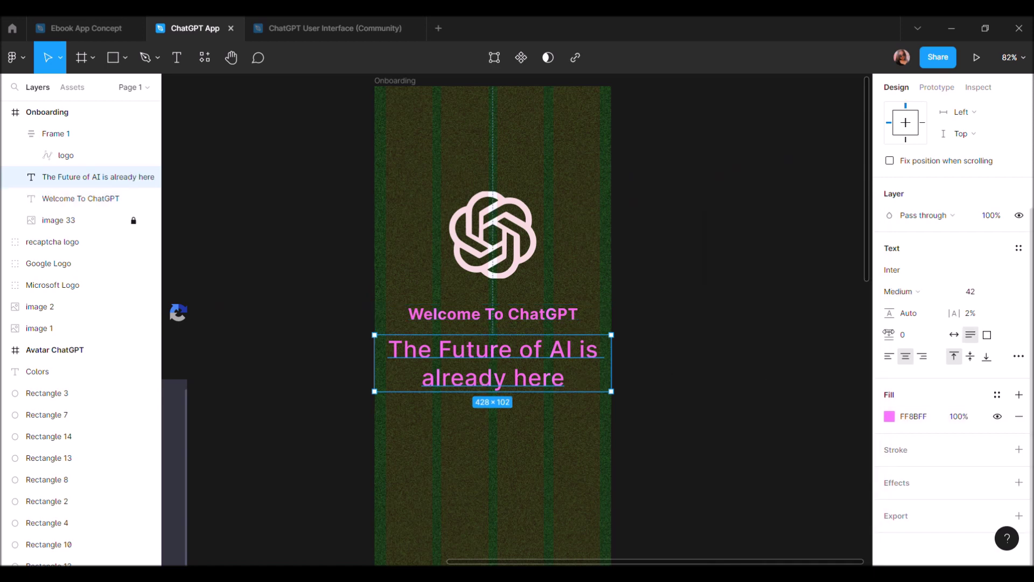
left_click(909, 294)
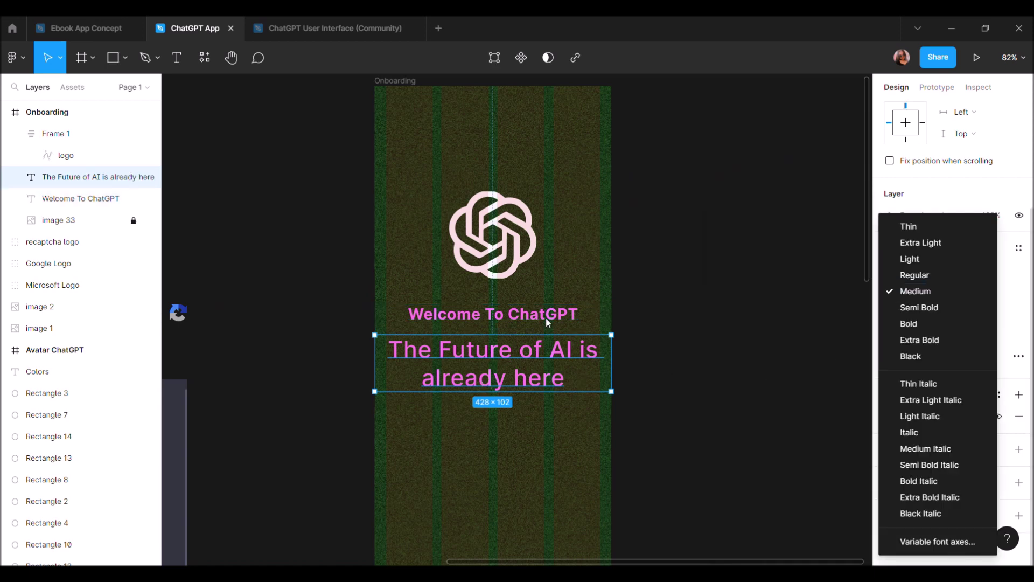
left_click(550, 323)
left_click(904, 276)
type("duct")
key("Return")
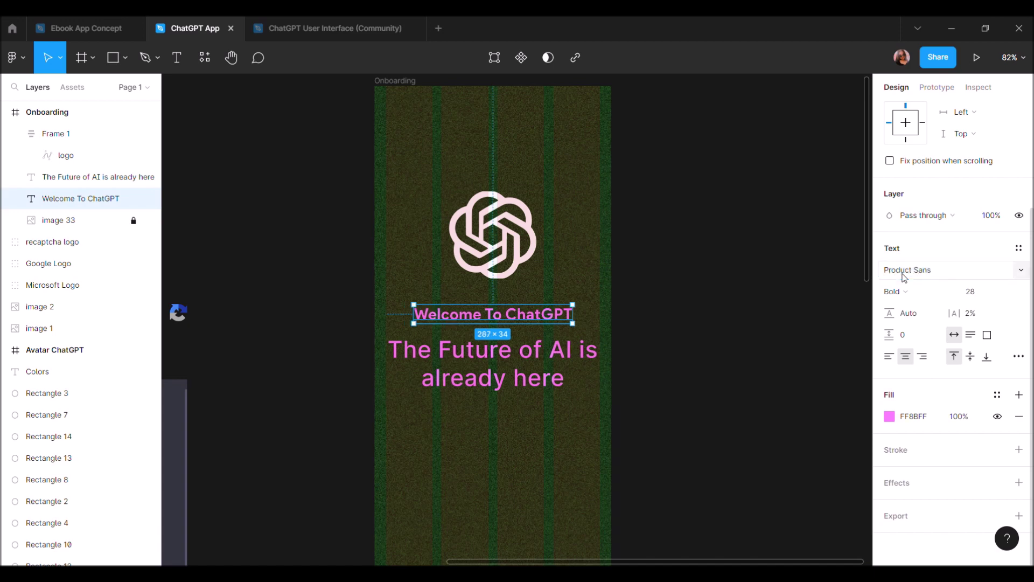
Set the Future of AI tagline to Product Sans Bold
left_click(502, 367)
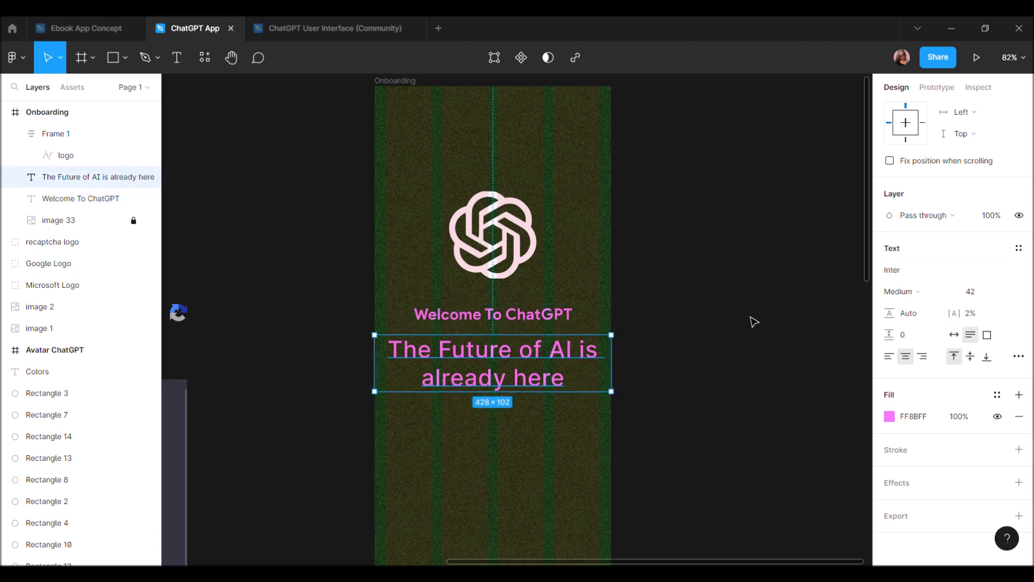
left_click(931, 276)
type("Prod")
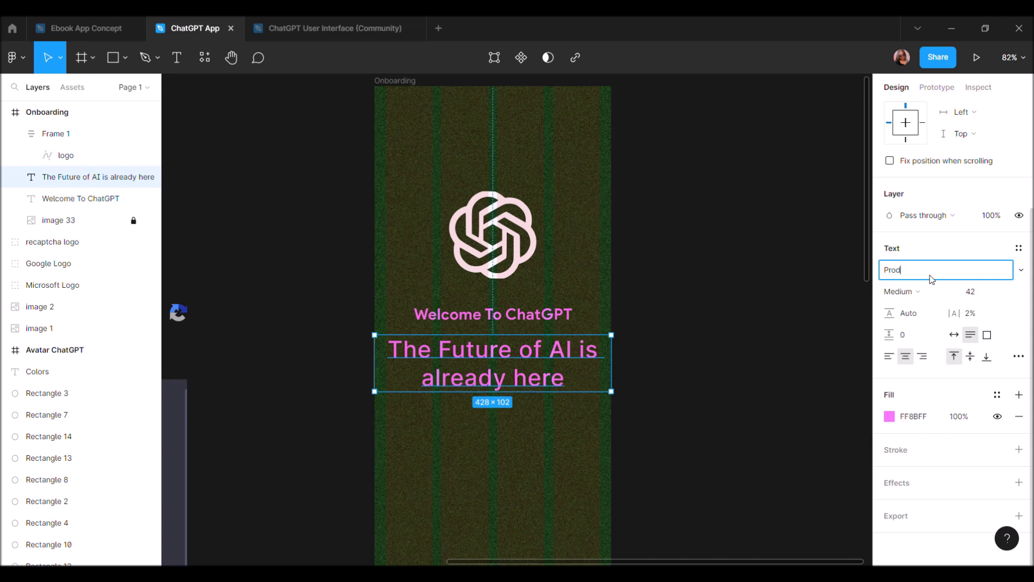
key("Return")
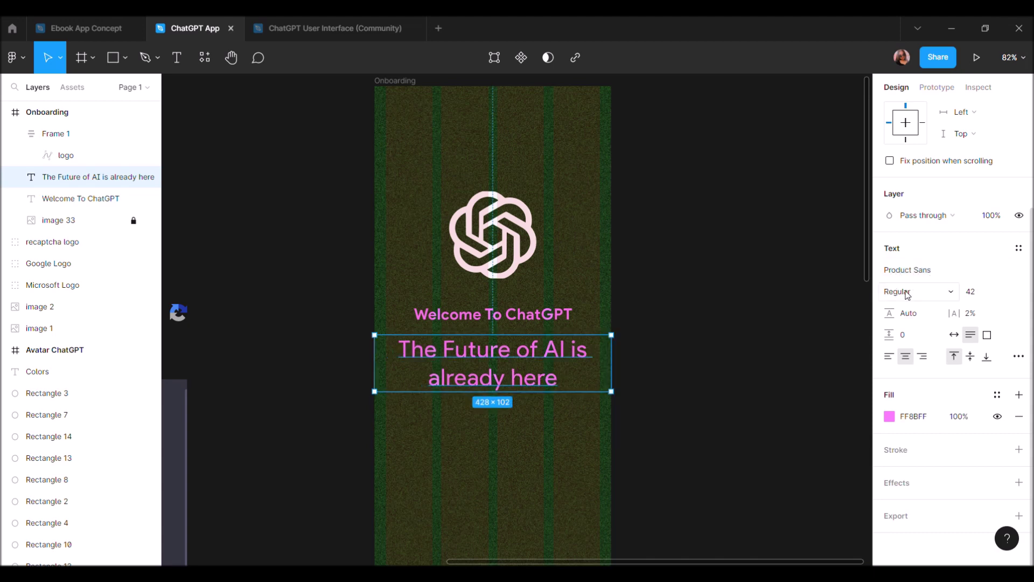
left_click(908, 293)
left_click(910, 308)
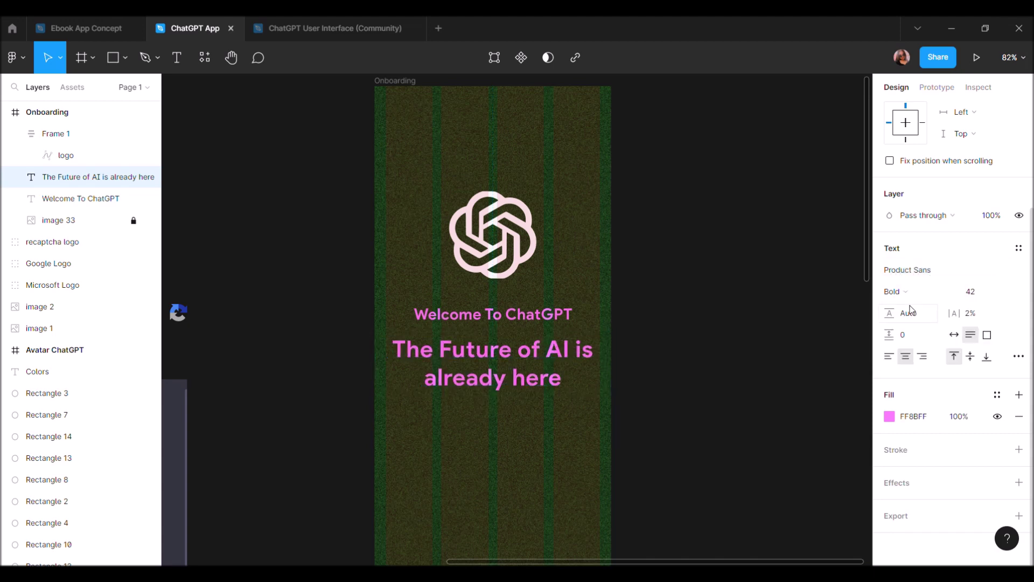
Set the Welcome heading to Regular weight
left_click(80, 198)
left_click(897, 294)
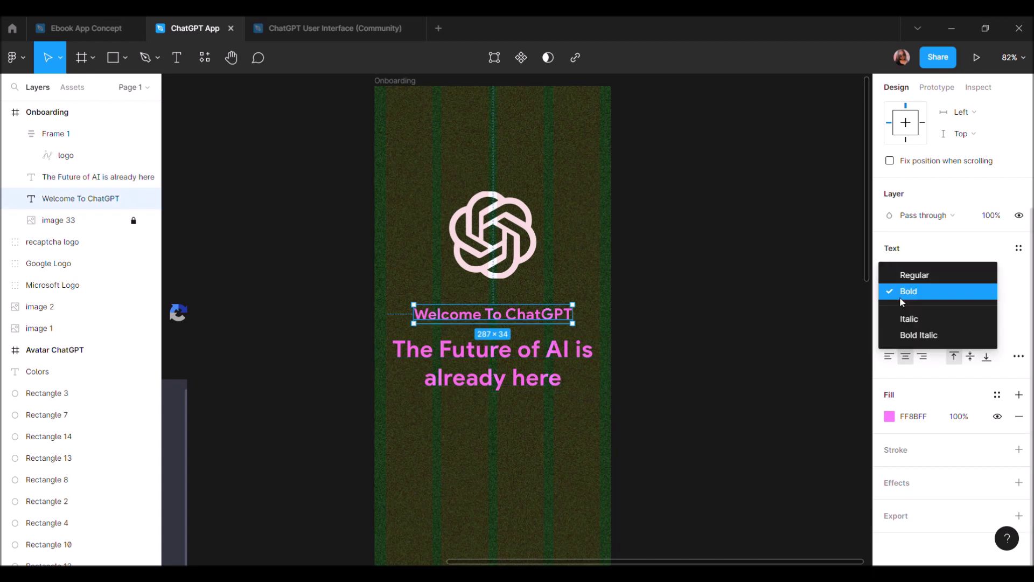
left_click(907, 278)
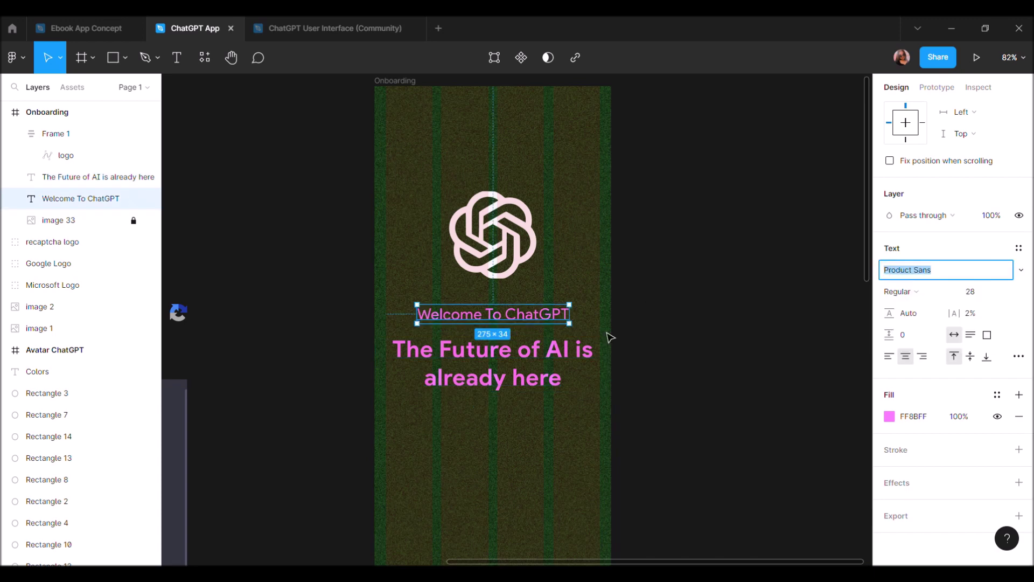
left_click(609, 336)
scroll(608, 336, "down", 3)
Make the Welcome heading Bold and the Future of AI tagline Regular
scroll(609, 337, "up", 3)
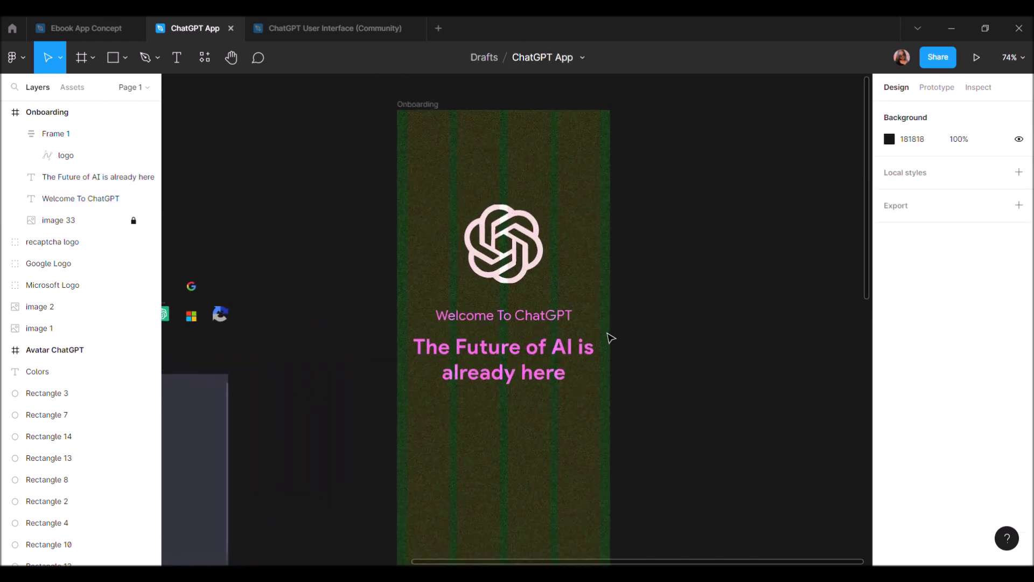
left_click(561, 320)
left_click(918, 426)
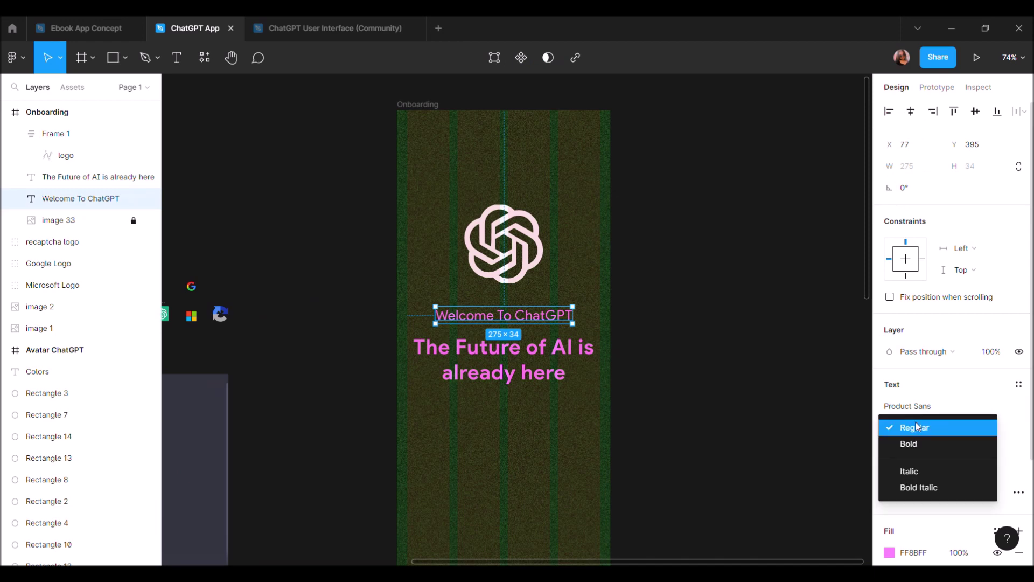
left_click(908, 442)
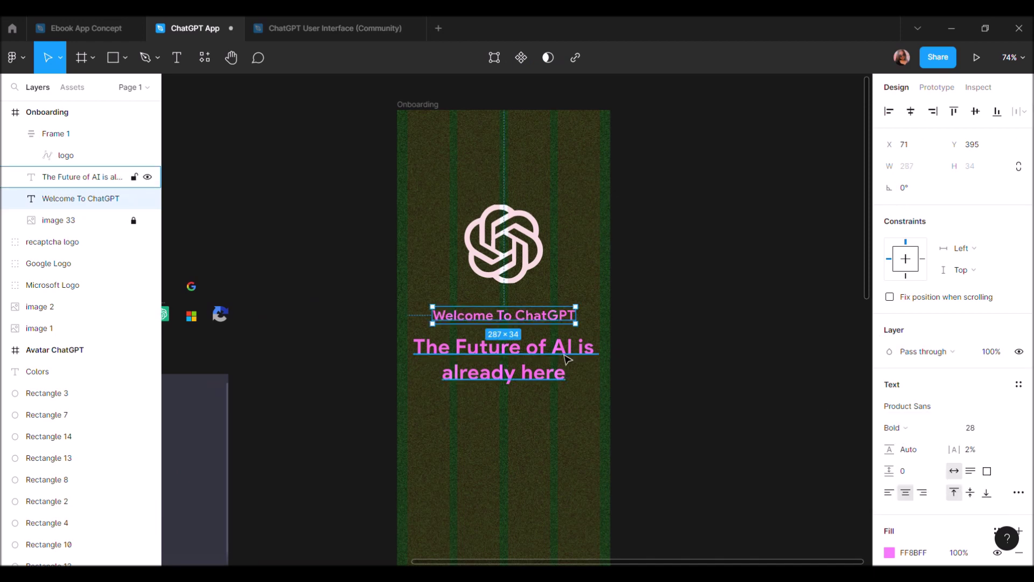
left_click(124, 177)
left_click(930, 428)
left_click(913, 409)
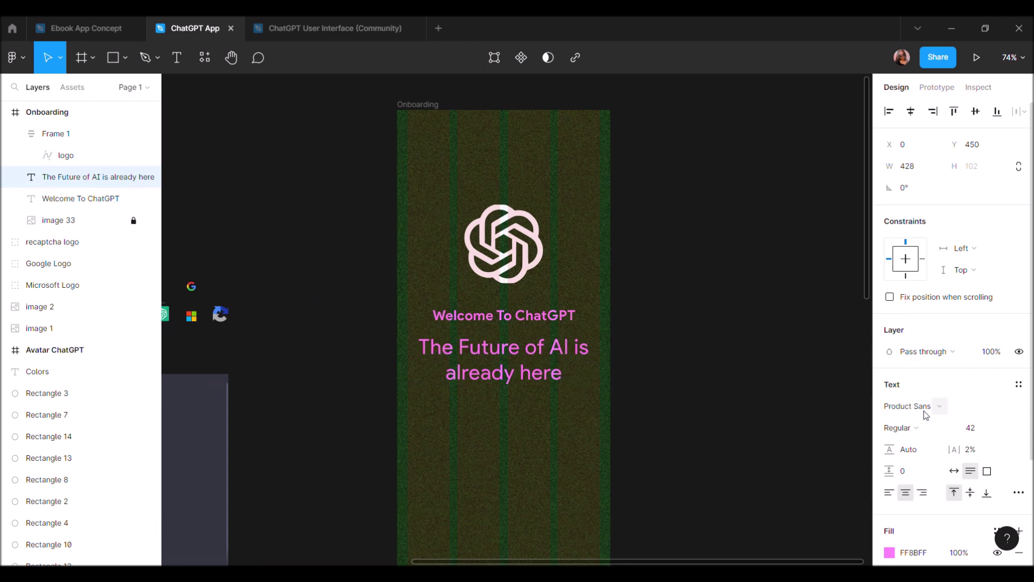
left_click(693, 399)
scroll(691, 397, "down", 3)
scroll(691, 397, "down", 5)
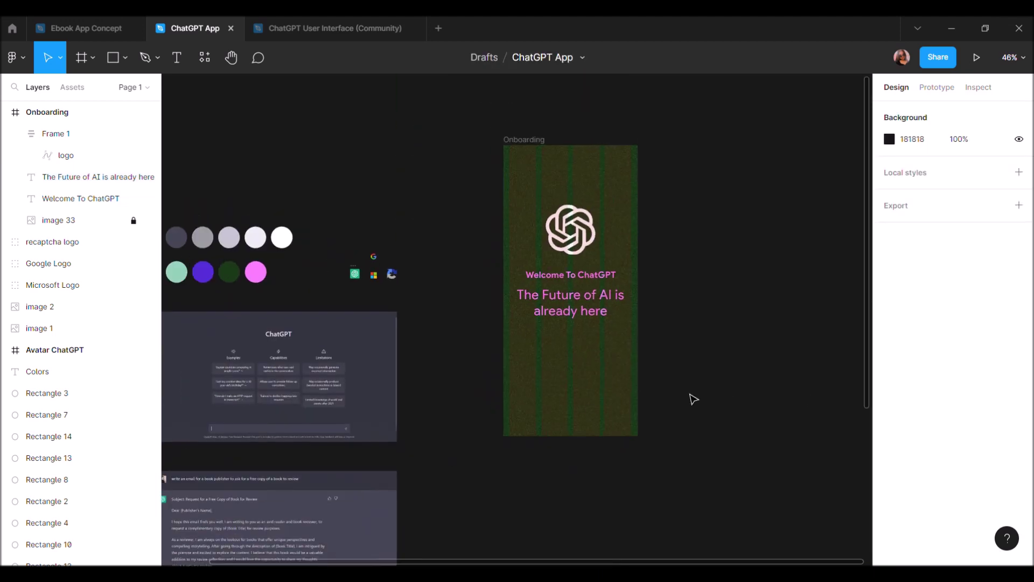
scroll(619, 243, "up", 3)
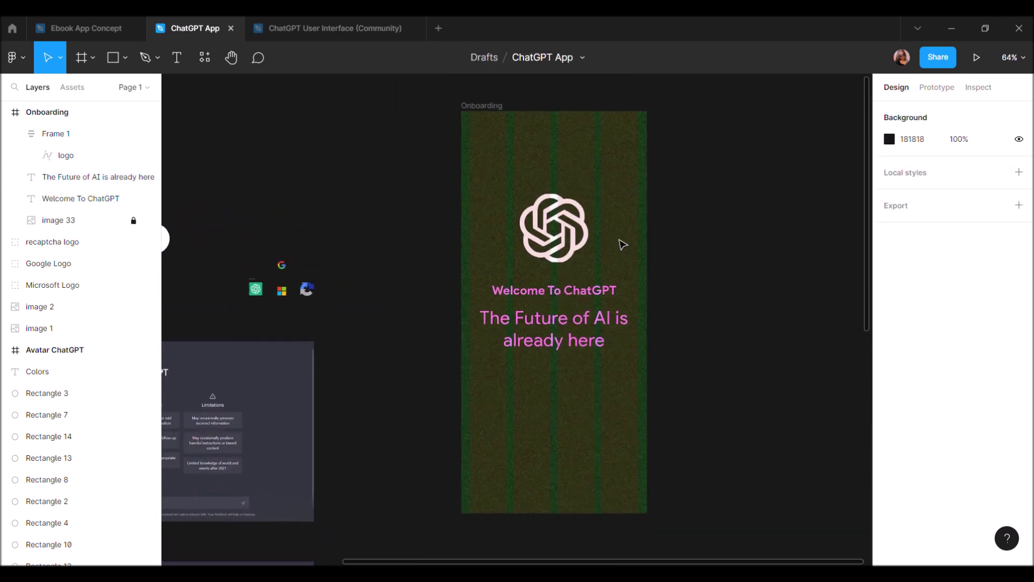
Set the heading font size to 32 and the tagline font size to 28
left_click(586, 286)
scroll(586, 286, "up", 5)
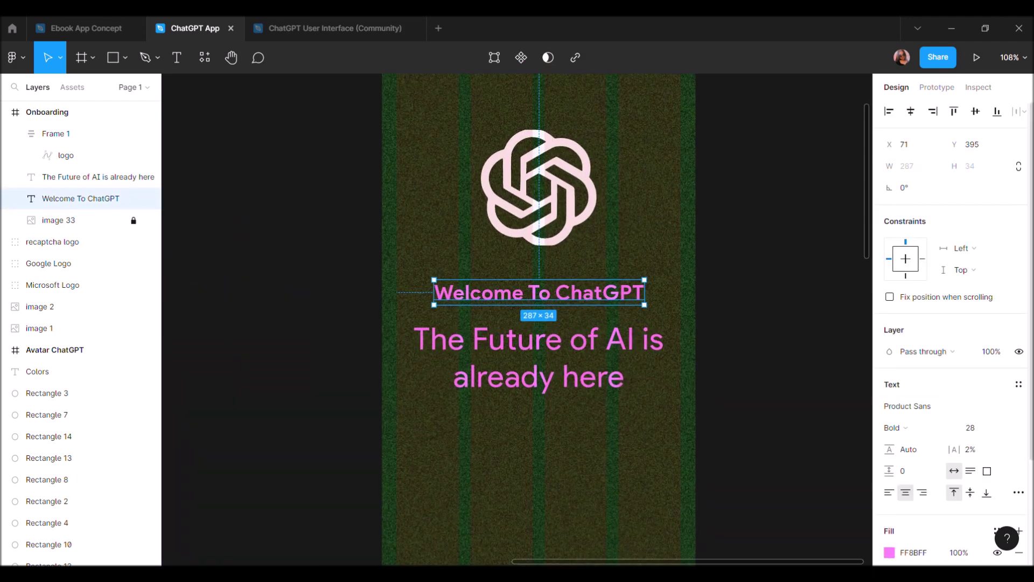
left_click(988, 432)
type("2")
key("Return")
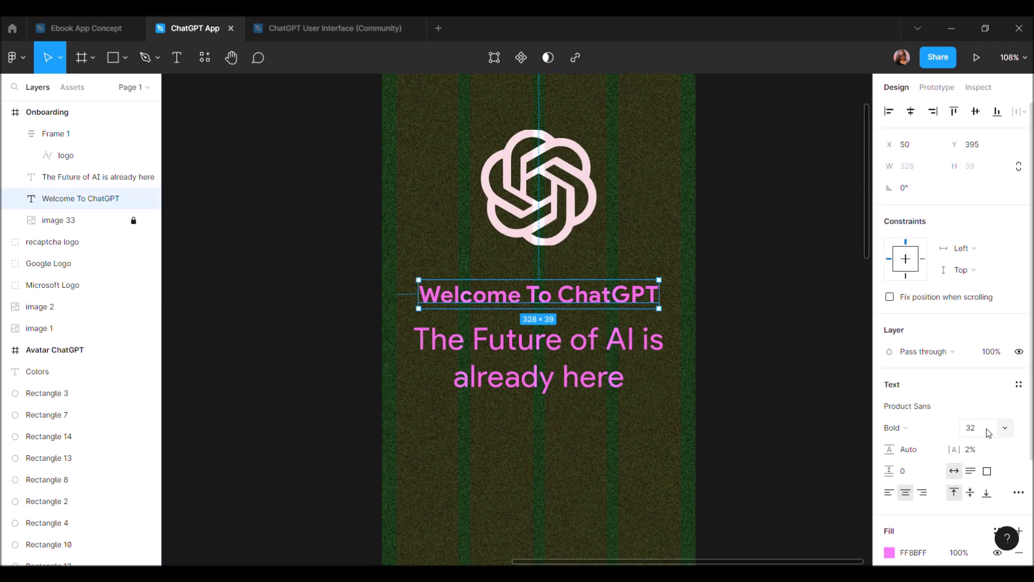
left_click(603, 349)
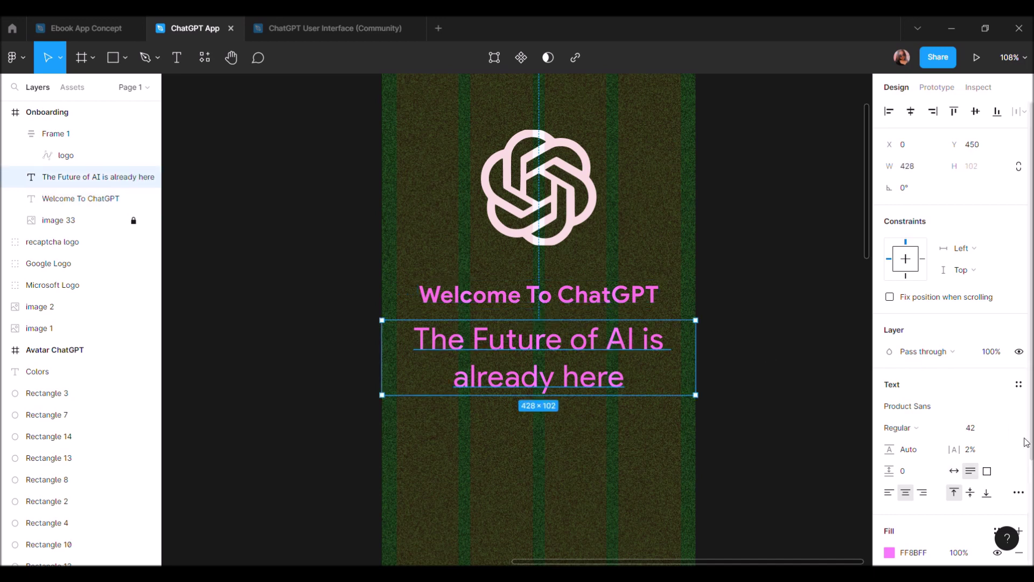
left_click(984, 434)
type("28")
key("Return")
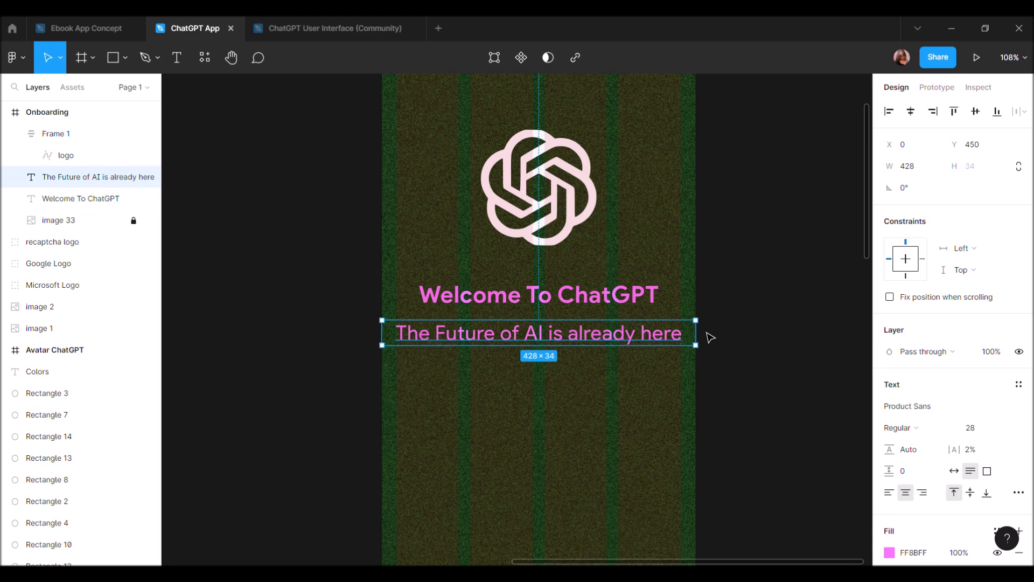
Narrow the tagline box so it wraps onto two lines, centred horizontally
left_click_drag(710, 339, 608, 342)
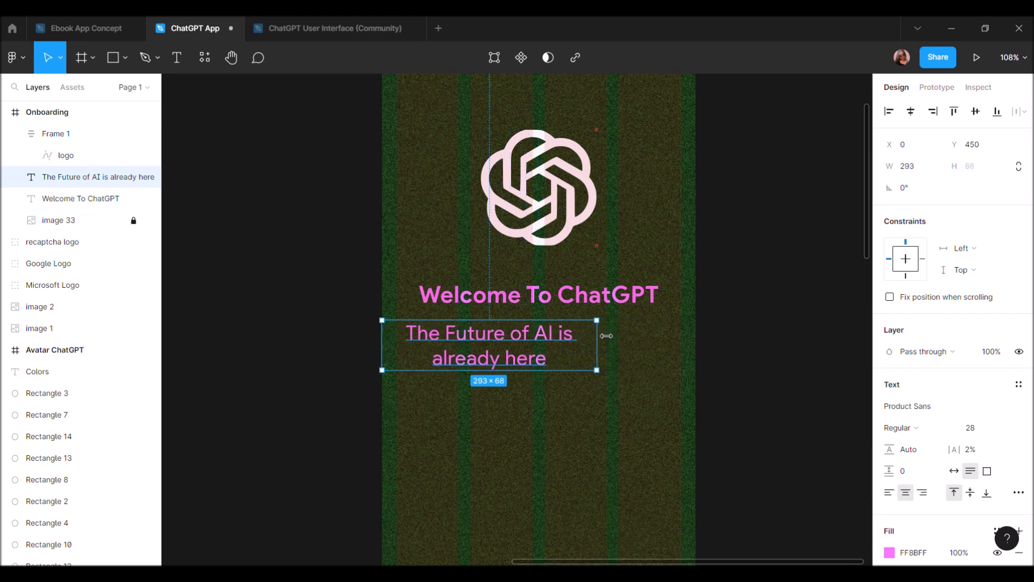
left_click(909, 113)
left_click(784, 289)
scroll(785, 289, "down", 5, "ctrl")
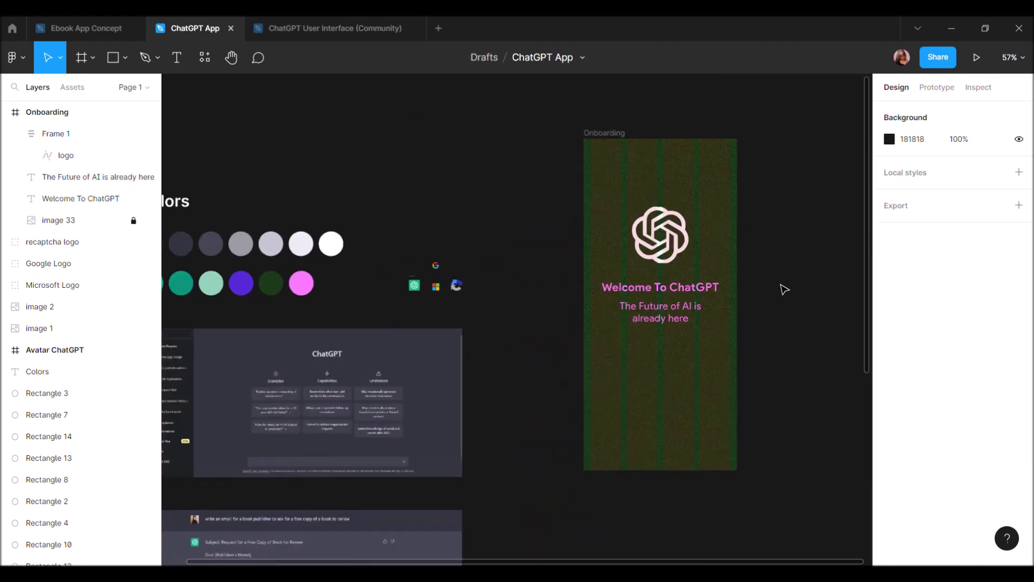
Paste the dialogue-format paragraph over the Future of AI tagline and widen its text box
scroll(784, 289, "down", 1)
scroll(784, 290, "down", 3)
scroll(784, 289, "down", 5)
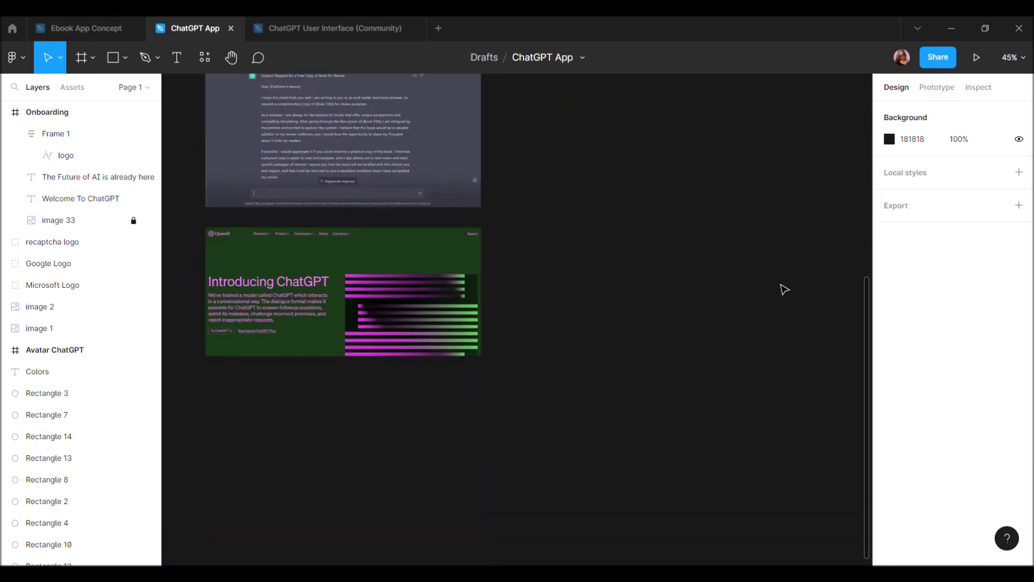
scroll(327, 328, "up", 2, "ctrl")
scroll(326, 329, "up", 2, "ctrl")
scroll(327, 328, "up", 2, "ctrl")
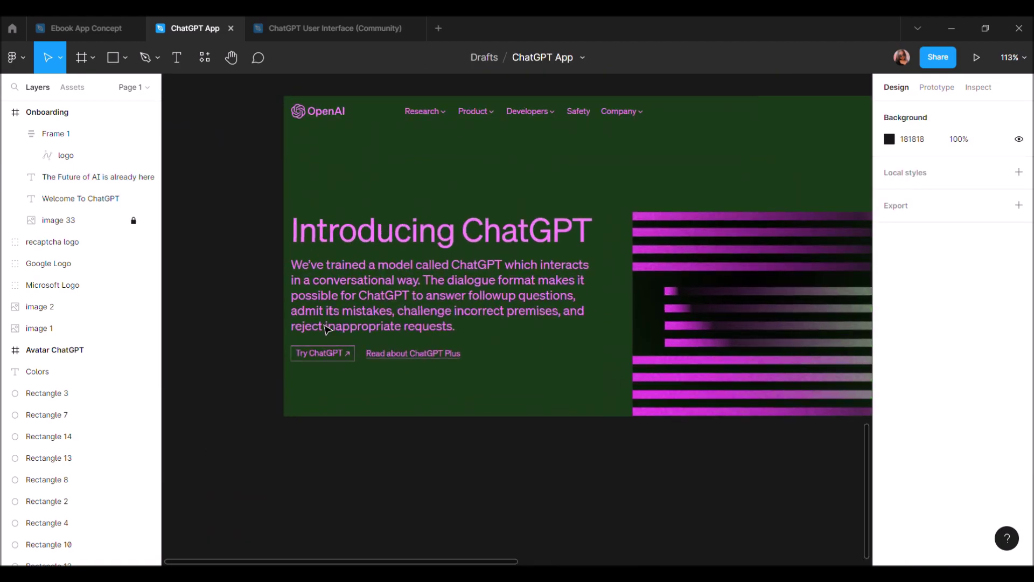
scroll(326, 329, "down", 3, "ctrl")
scroll(327, 329, "up", 5)
scroll(495, 317, "up", 4)
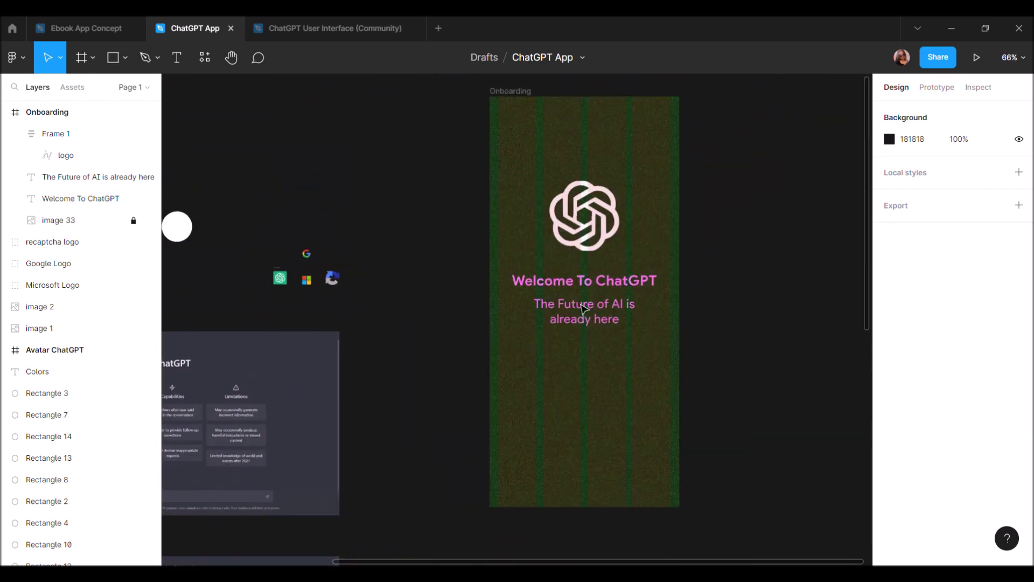
scroll(608, 325, "up", 3, "ctrl")
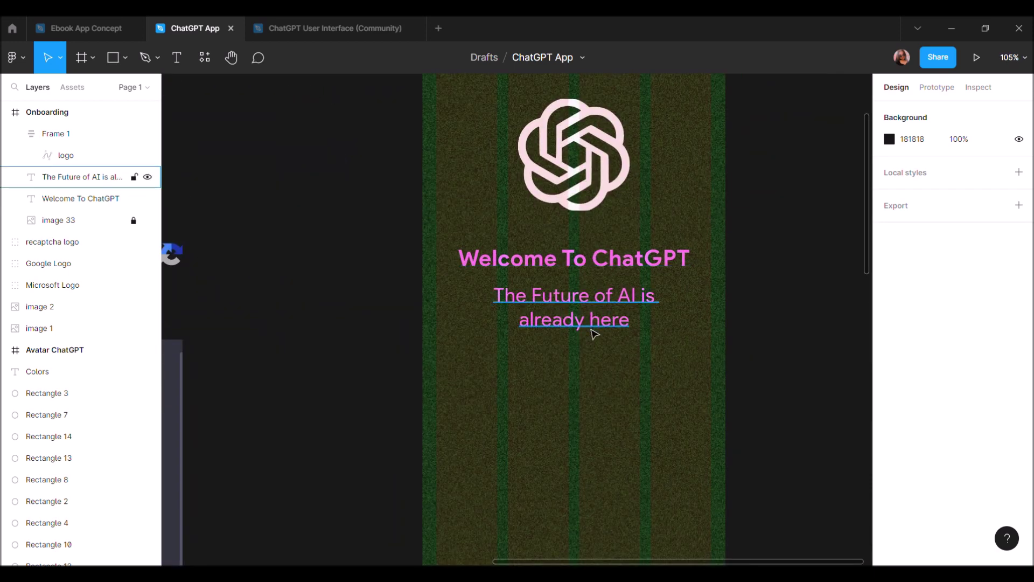
left_click(594, 333)
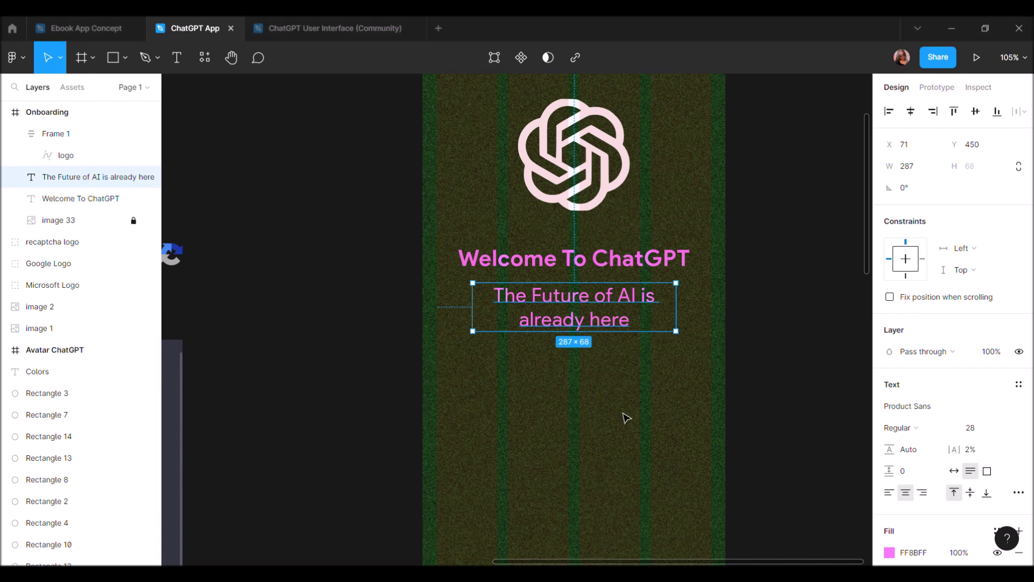
key("Return")
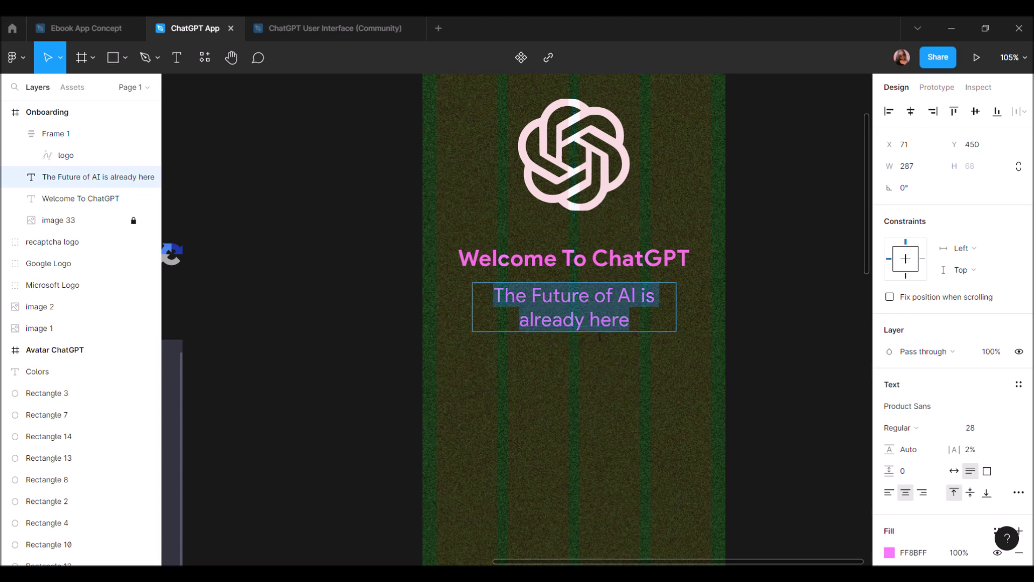
type("The dialogue format makes it possible for ChatGPT to answer followup questions, admit its mistakes, challenge incorrect premises, and reject inappropriate requests.")
key("Escape")
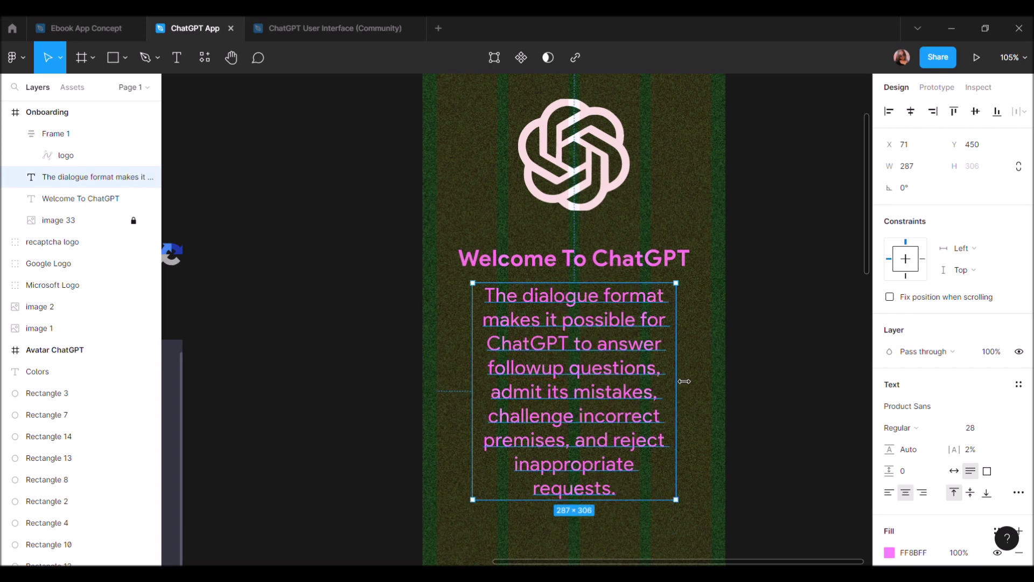
left_click_drag(684, 382, 733, 386)
Set the paragraph font size to 24 and shift it left under the heading
left_click(985, 436)
type("24")
key("Return")
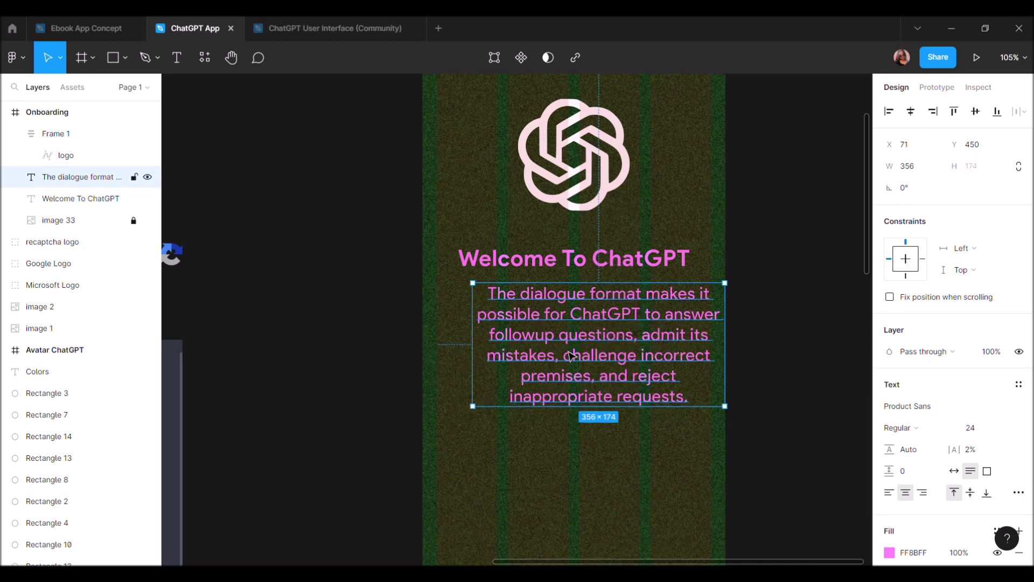
left_click_drag(570, 356, 548, 355)
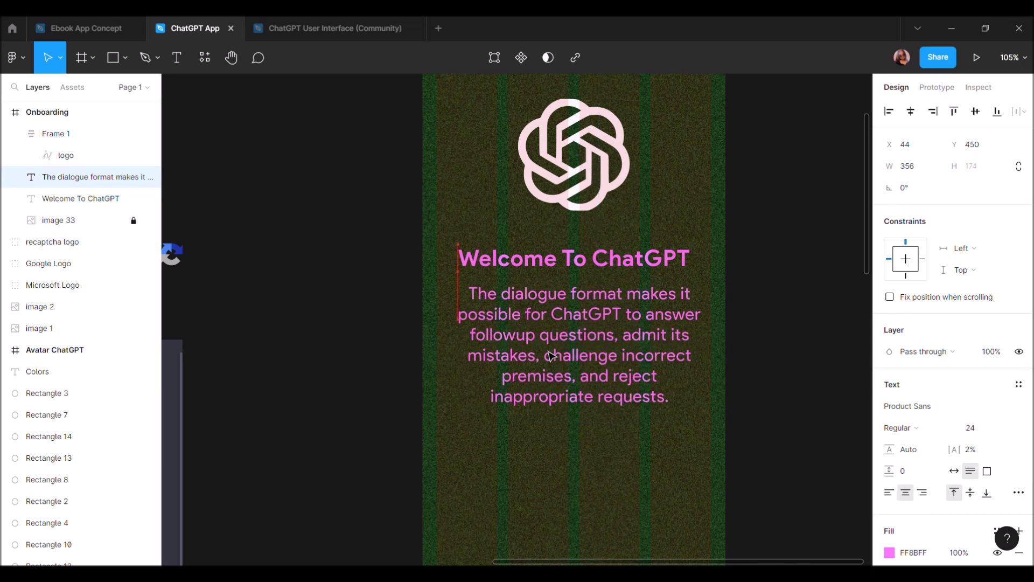
Wrap the heading and paragraph in an auto-layout stack and widen the paragraph
left_click(529, 274, "shift")
key("shift+a")
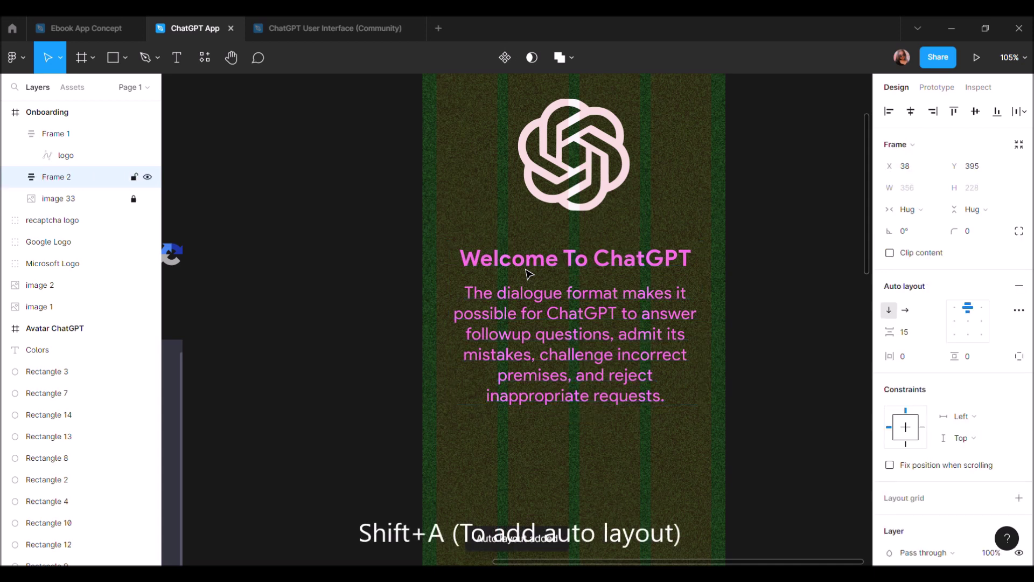
left_click(906, 333)
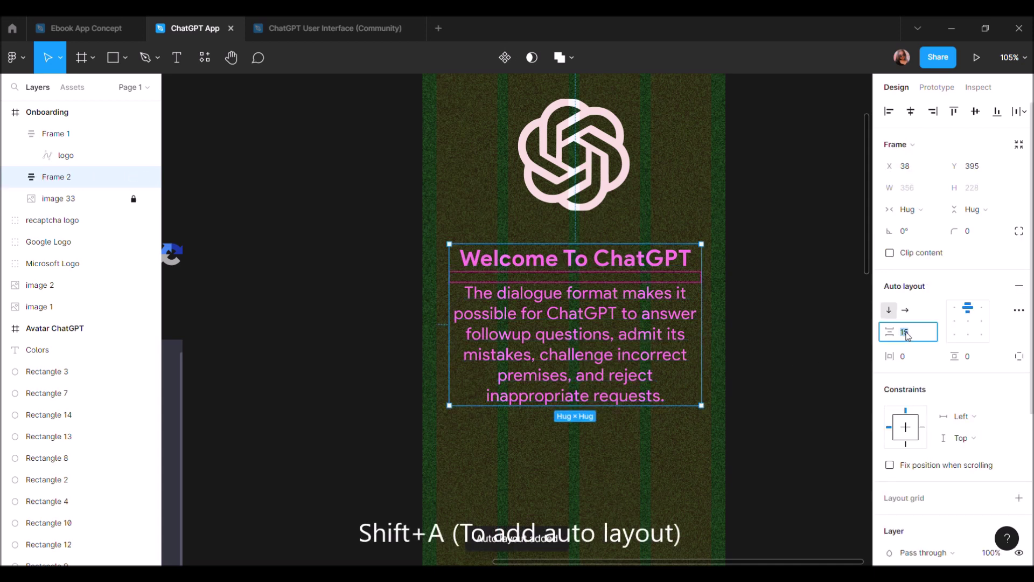
type("16")
double_click(596, 327)
left_click_drag(457, 318, 418, 317)
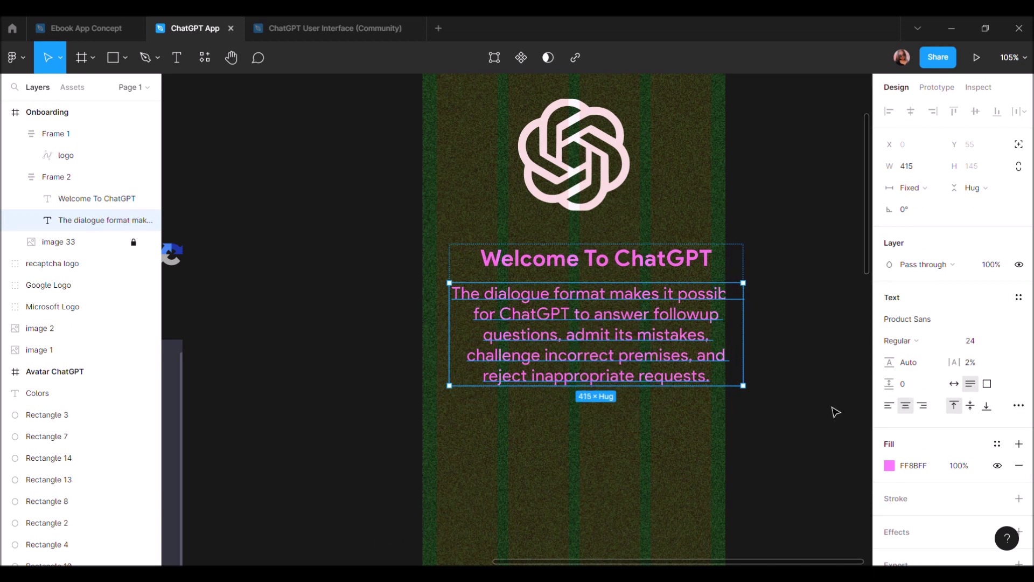
Centre the stack horizontally on the screen and narrow the paragraph slightly
left_click(783, 385)
left_click(721, 355)
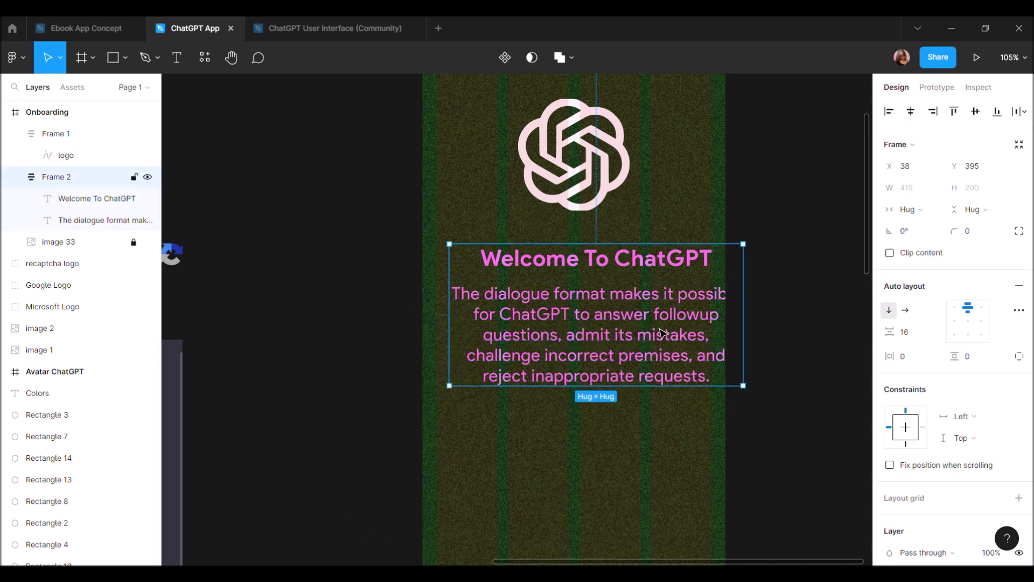
left_click(911, 113)
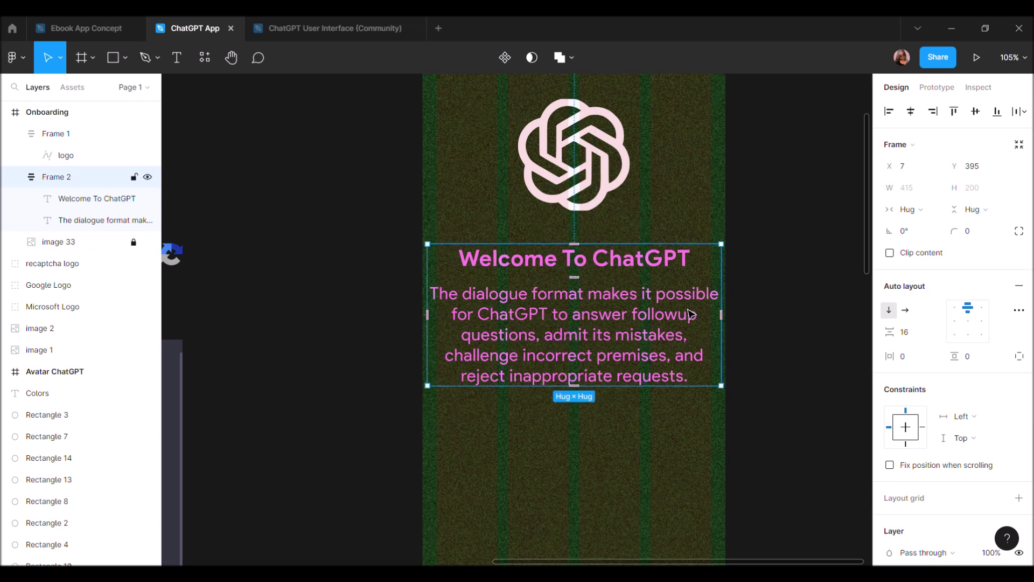
left_click(720, 315)
mouse_move(721, 318)
left_mouse_down()
mouse_move(692, 309)
mouse_move(700, 310)
left_mouse_up()
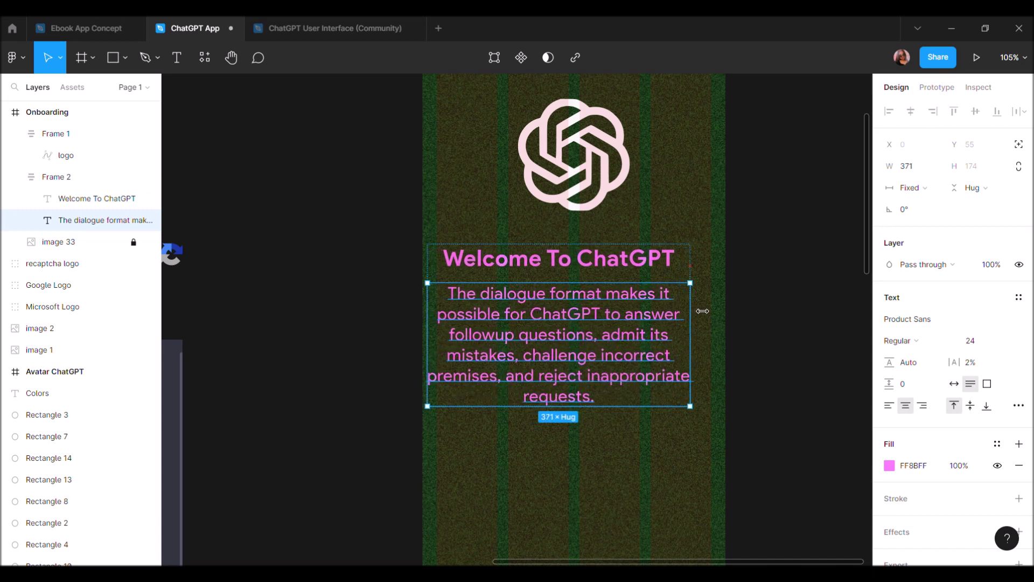
Change the dialogue paragraph's font size from 24 to 20
double_click(586, 379)
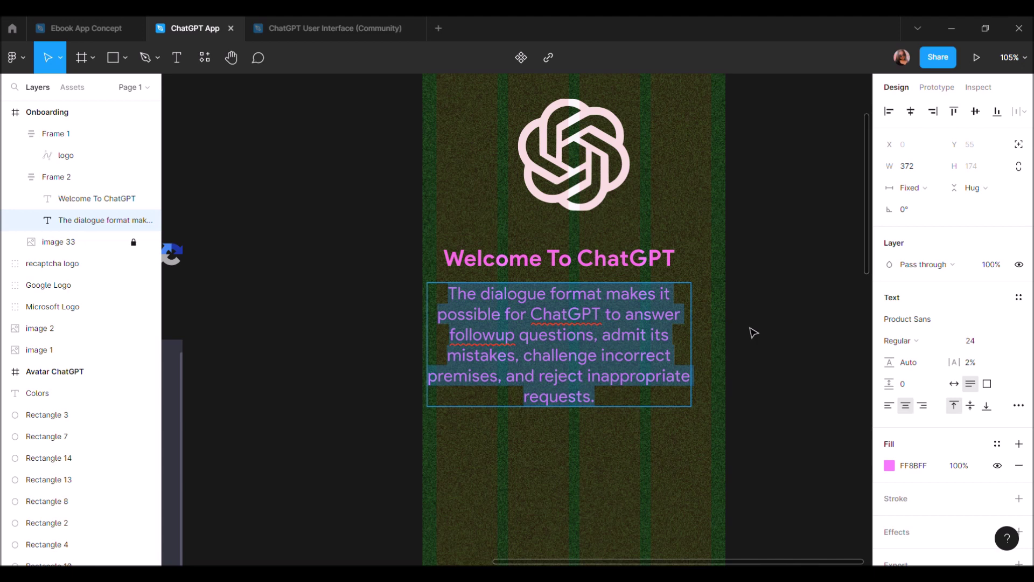
key("Escape")
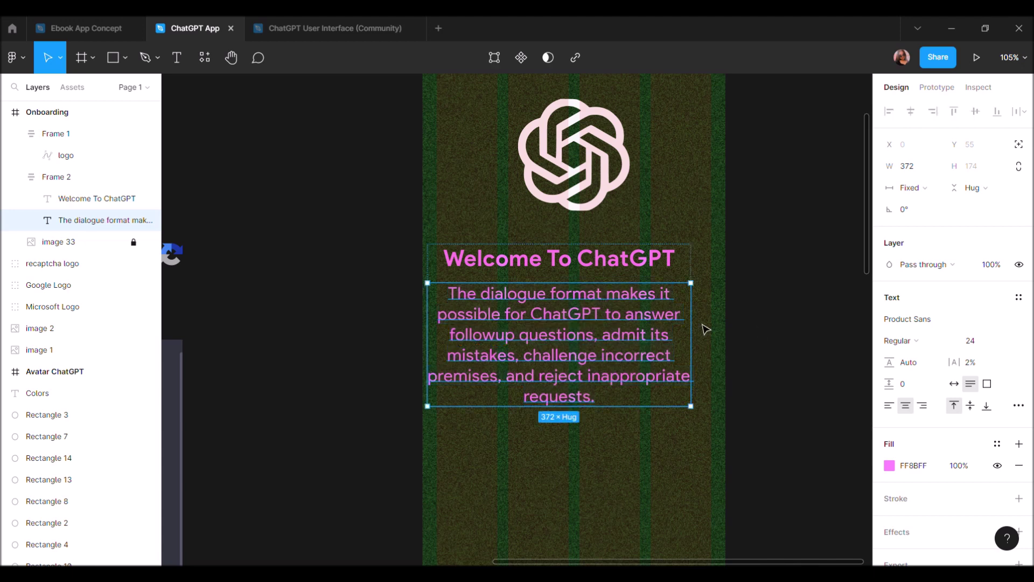
left_click(985, 344)
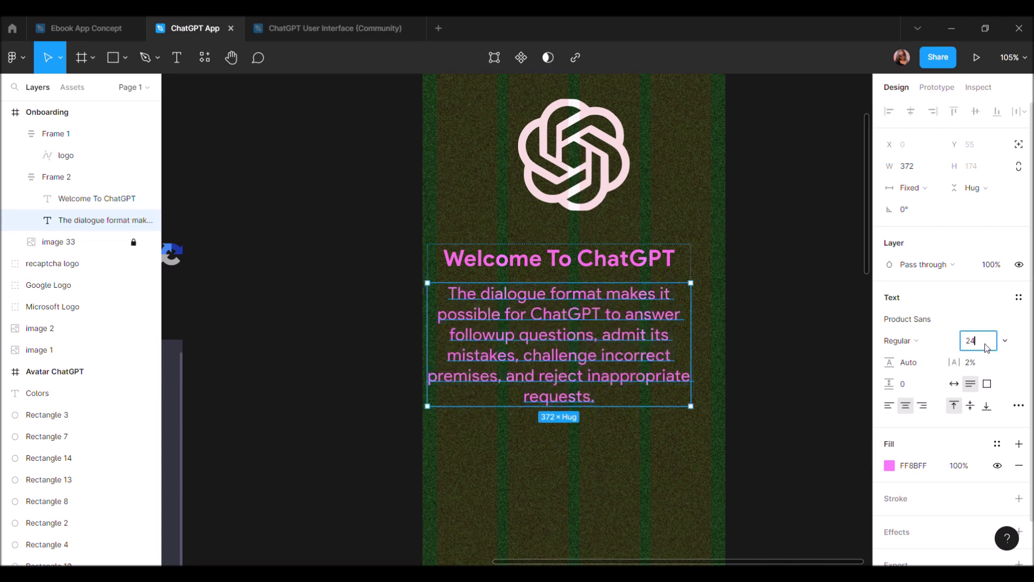
type("0")
key("Return")
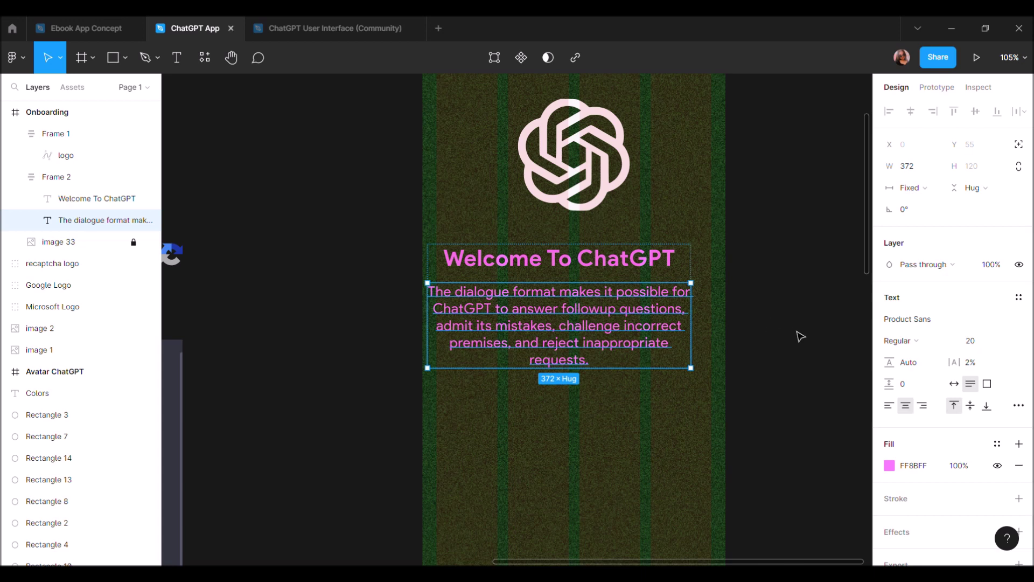
left_click(800, 336)
left_click(633, 339)
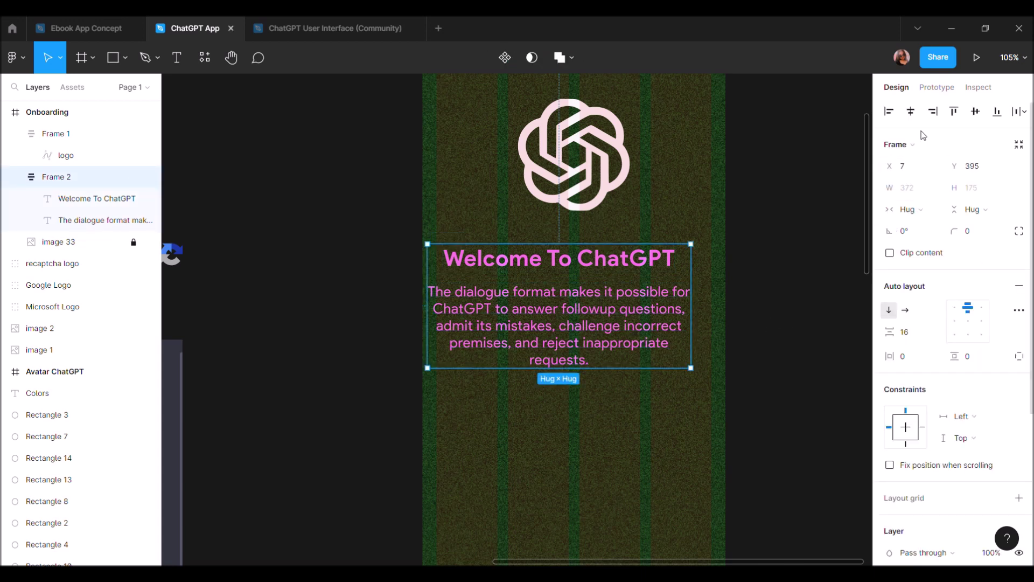
left_click(814, 271)
scroll(813, 270, "down", 3)
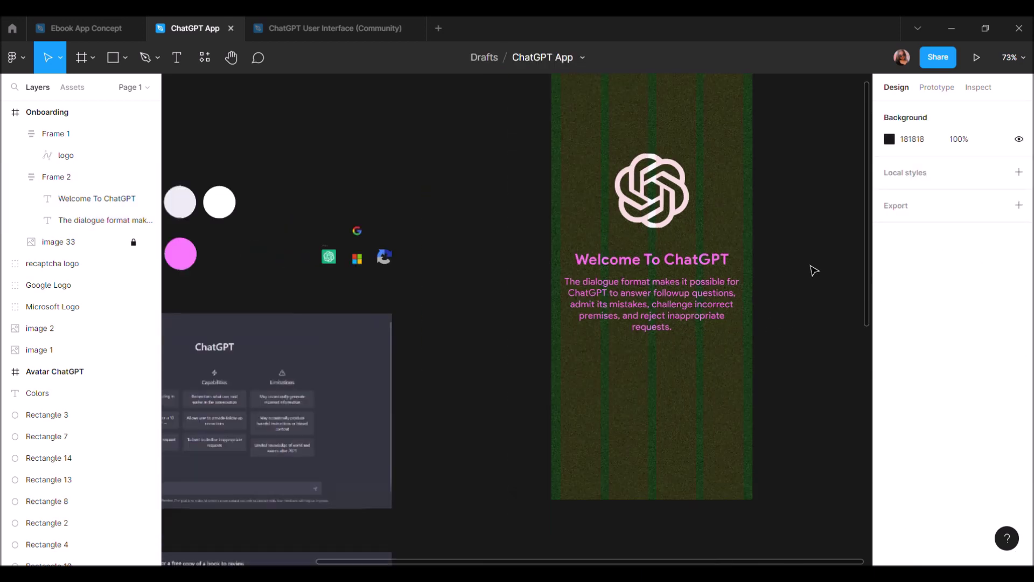
scroll(812, 270, "down", 3)
scroll(812, 270, "right", 2)
scroll(639, 232, "right", 2)
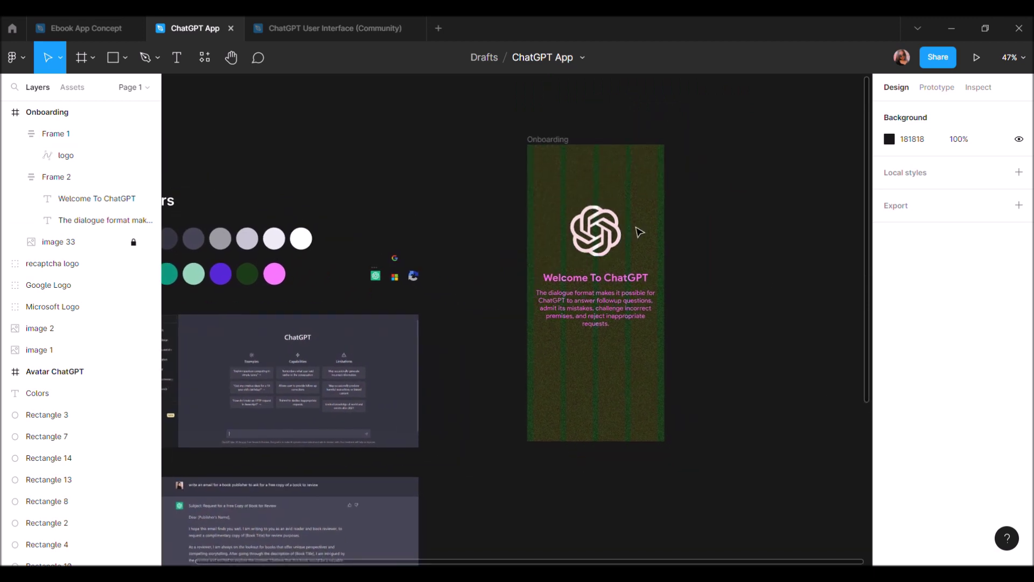
left_click(563, 141)
left_click(997, 339)
left_click(997, 342)
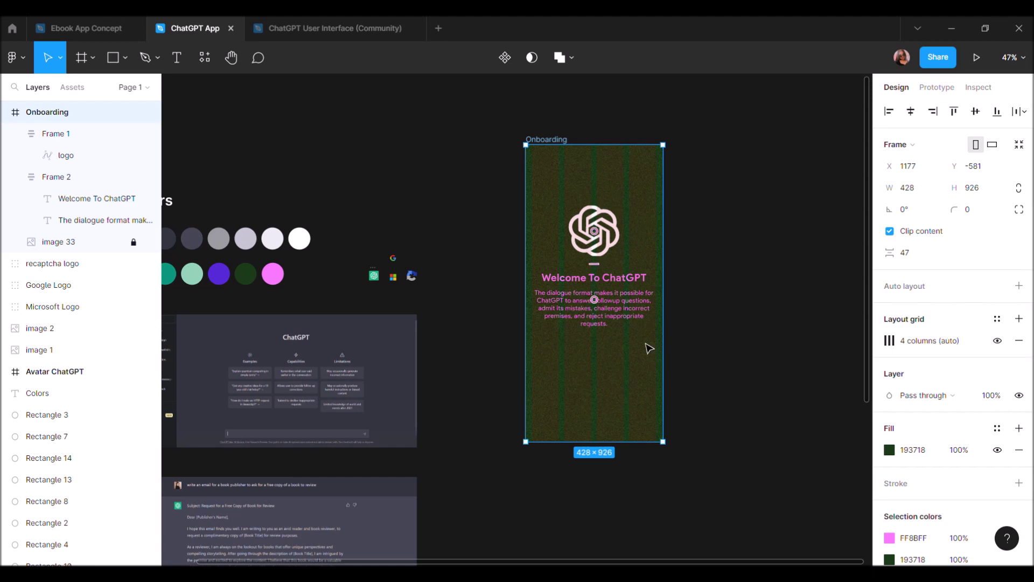
scroll(619, 350, "up", 5)
left_click(552, 125)
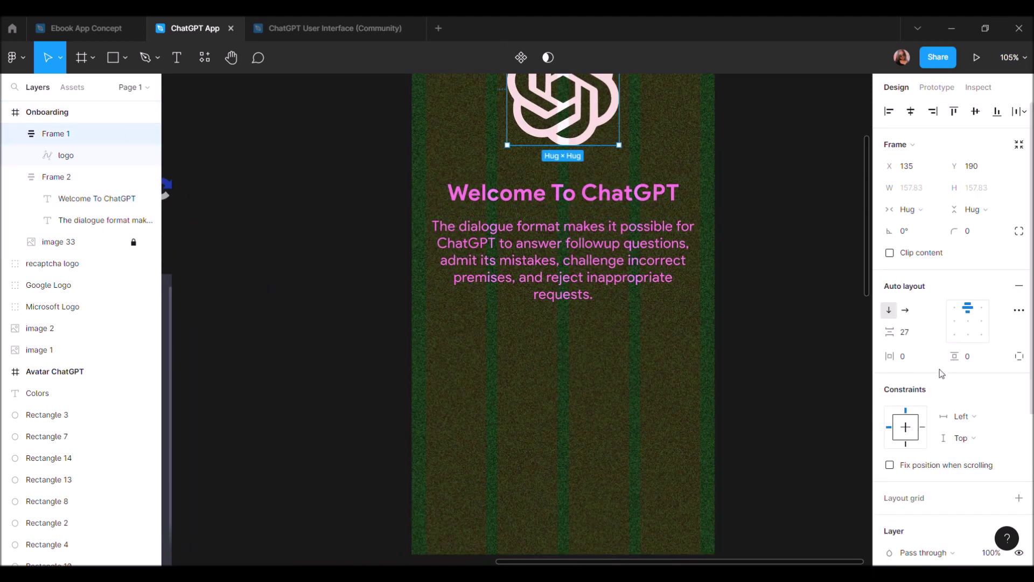
scroll(940, 369, "down", 4)
mouse_move(921, 449)
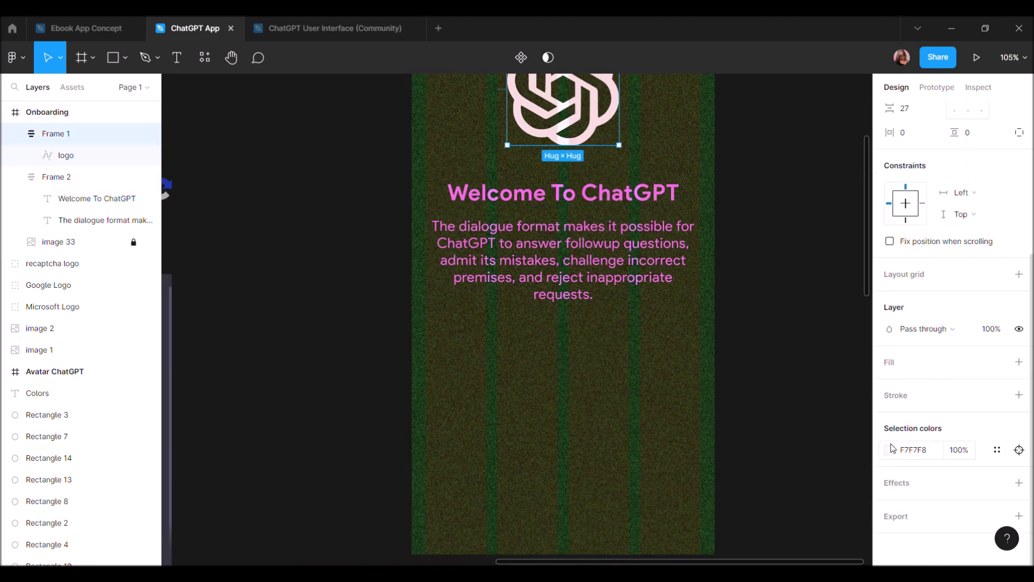
left_click(889, 449)
left_click(752, 263)
left_click(719, 226)
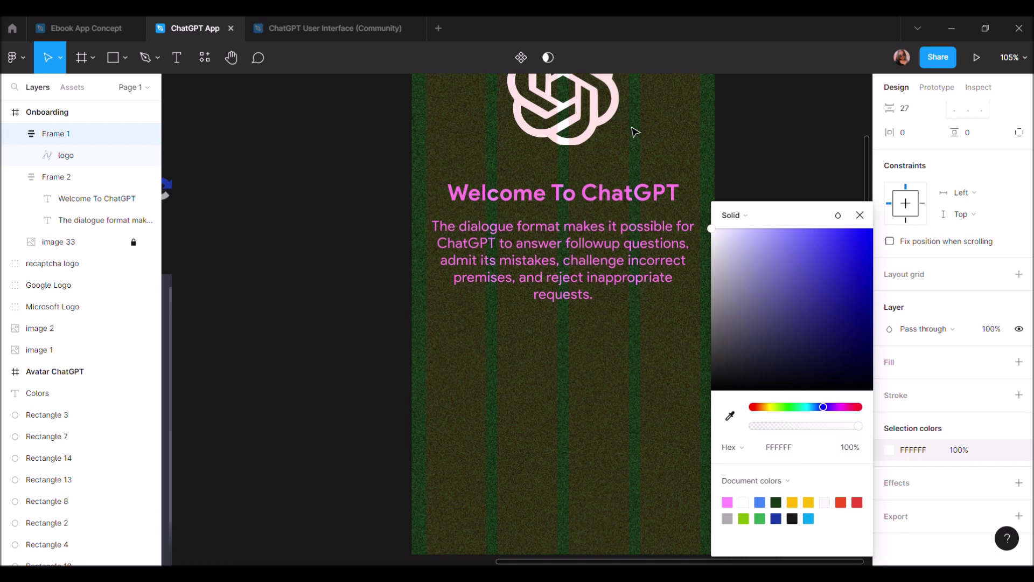
left_click(808, 174)
scroll(808, 174, "down", 3)
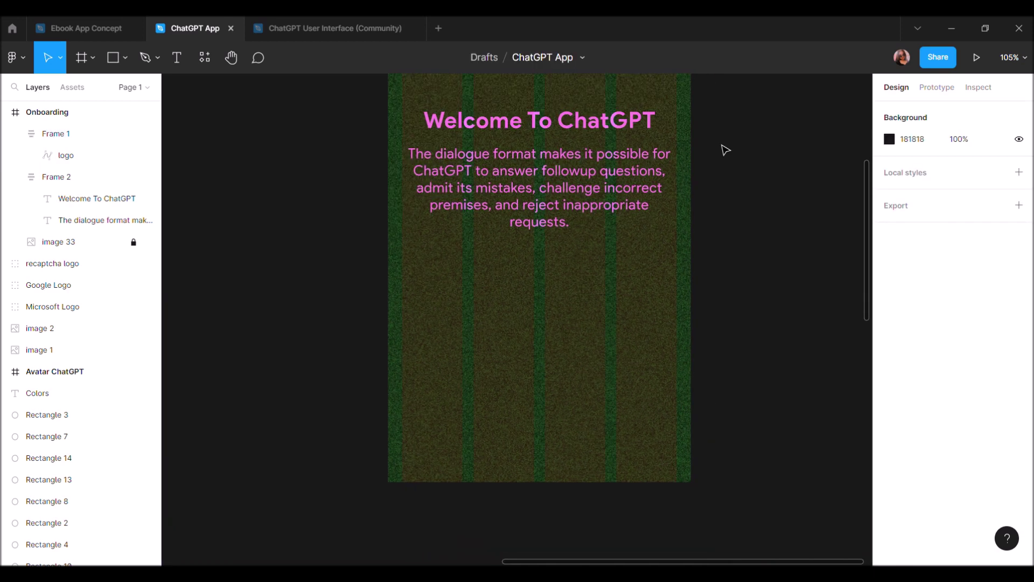
Add a 'Try ChatGPT' text label near the screen bottom and wrap it in auto layout
left_click(176, 58)
left_click(467, 422)
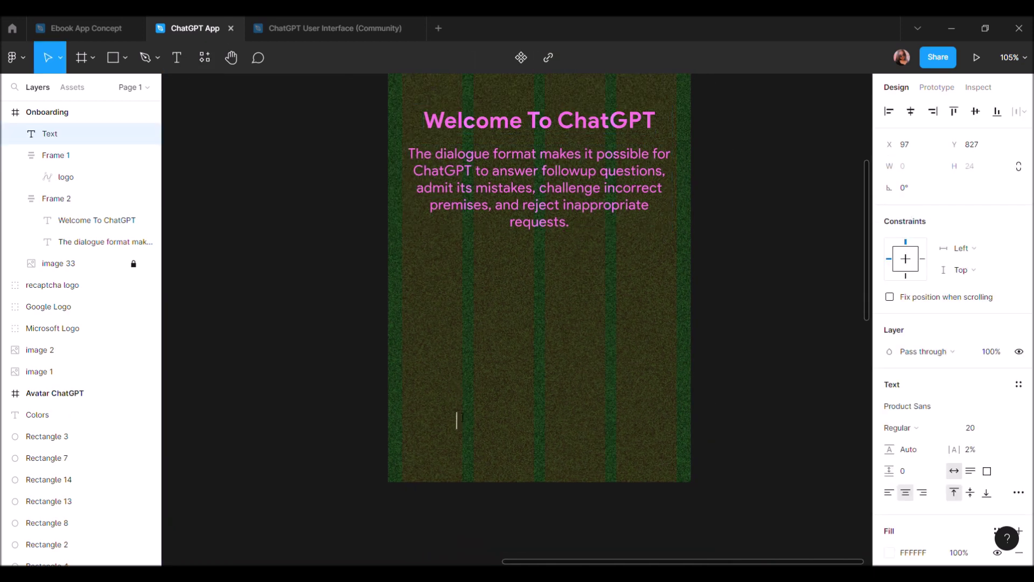
type("Try C")
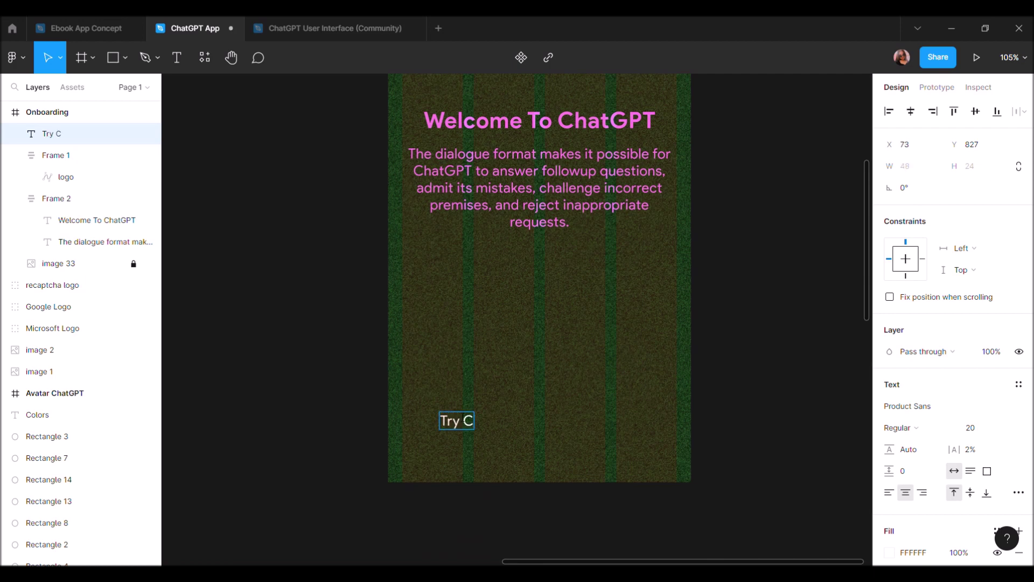
type("hatGPT")
scroll(580, 440, "down", 5)
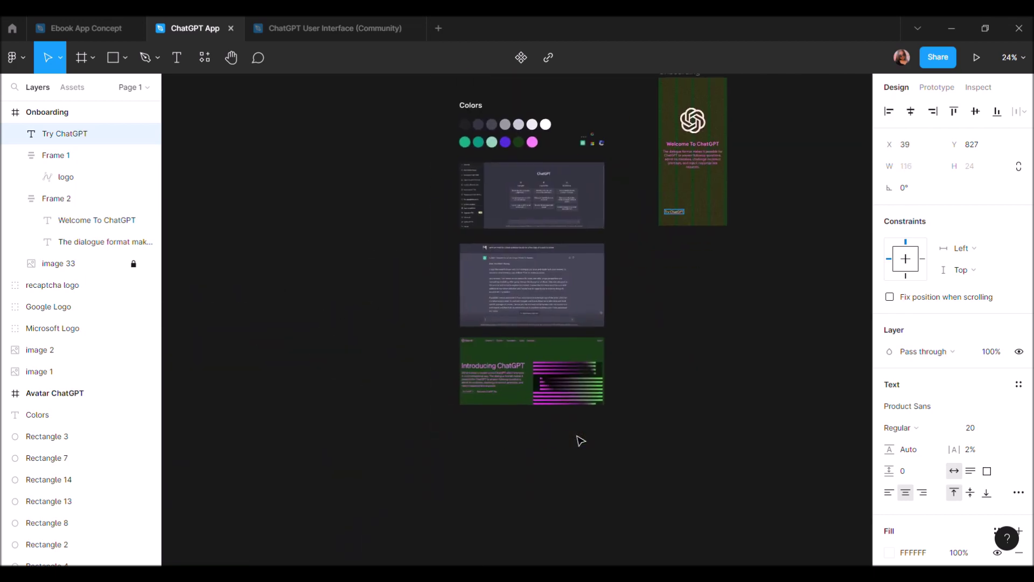
scroll(581, 440, "down", 5)
scroll(581, 440, "up", 3)
scroll(581, 440, "up", 3)
scroll(580, 440, "up", 2)
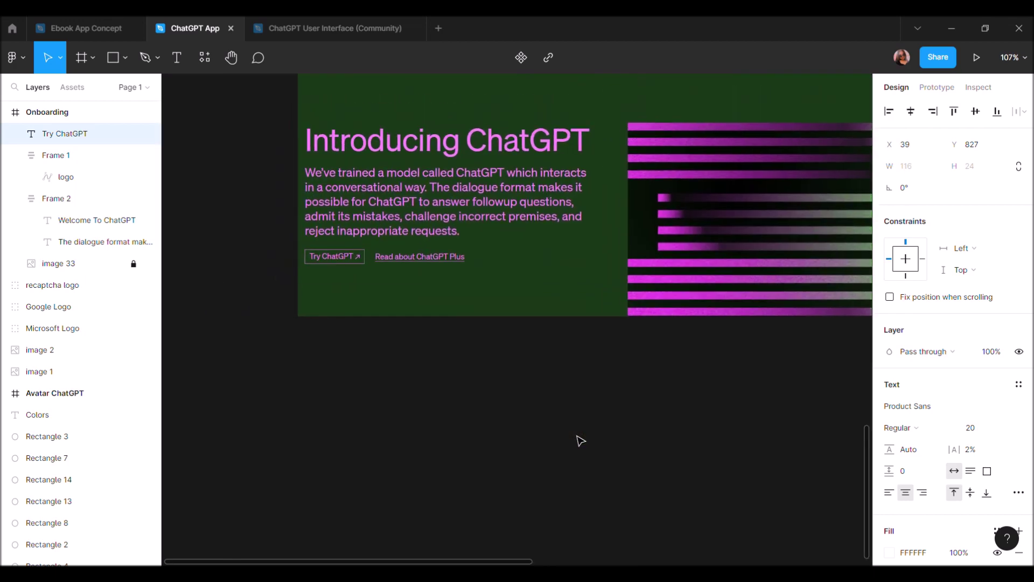
scroll(580, 441, "down", 2)
scroll(581, 441, "up", 5)
scroll(581, 441, "up", 5)
scroll(572, 377, "up", 3)
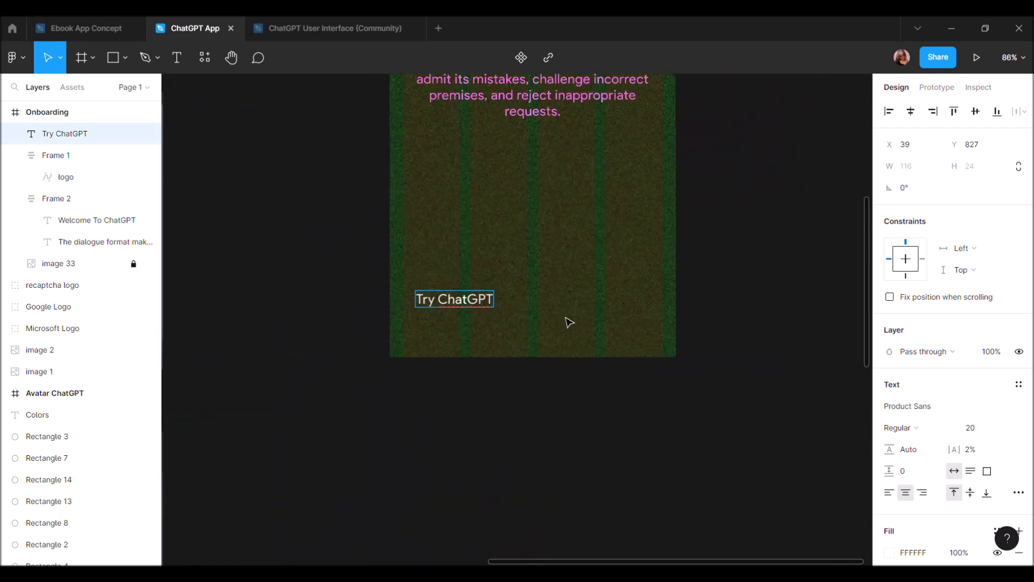
scroll(568, 321, "up", 2)
key("Escape")
scroll(434, 370, "up", 3)
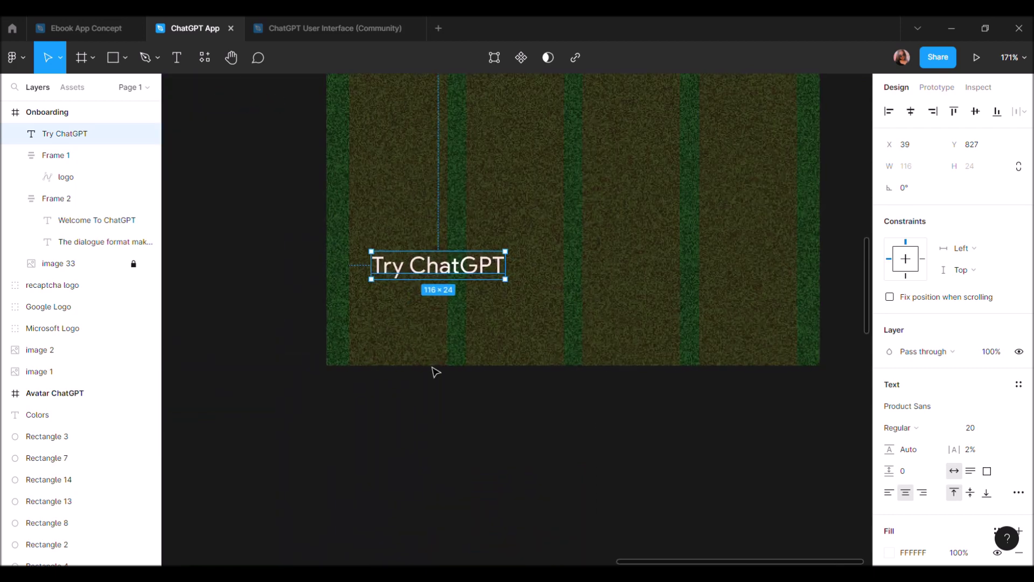
key("shift+a")
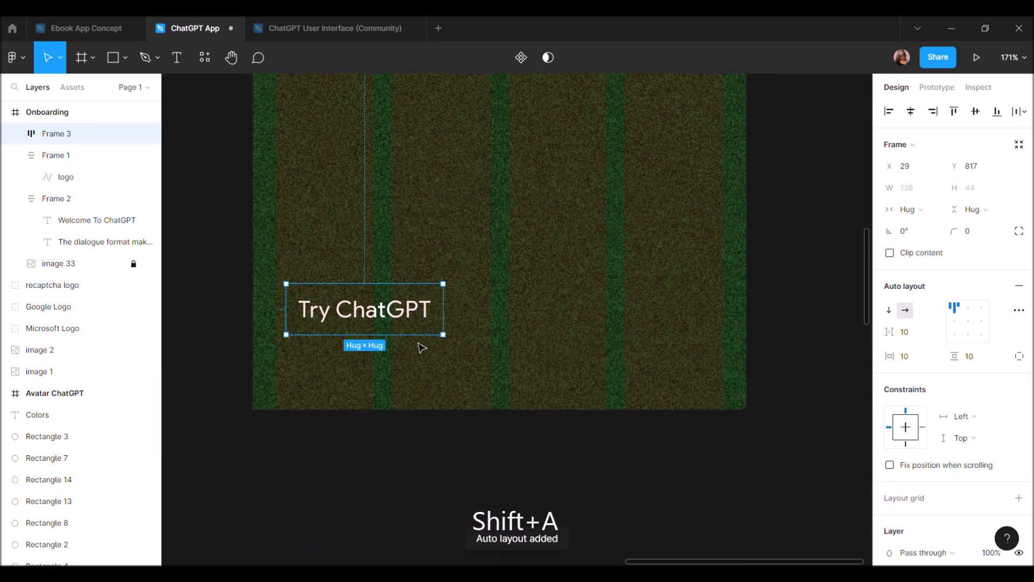
Move the Try ChatGPT frame down and centre it and its label horizontally
left_click_drag(384, 322, 536, 335)
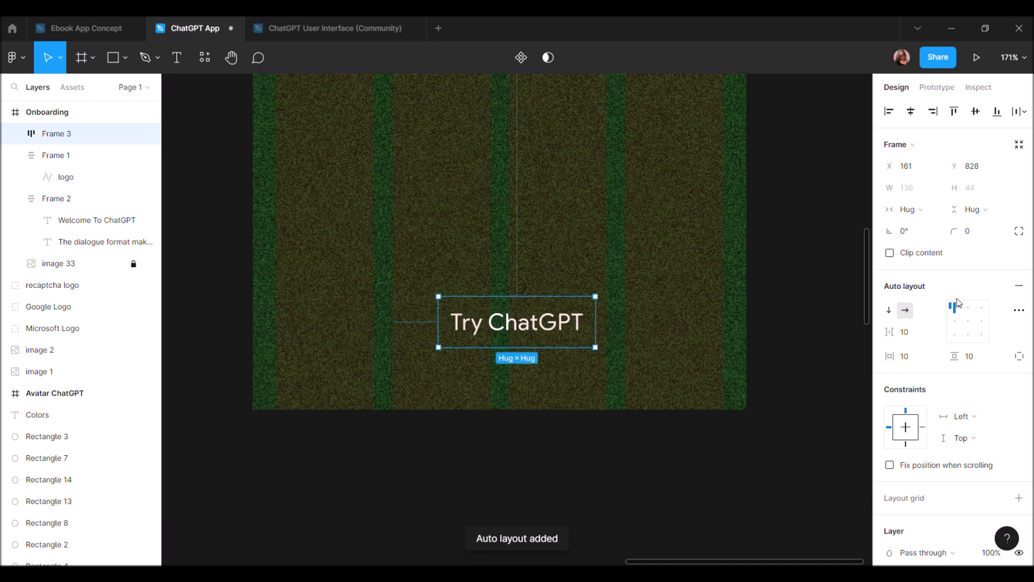
left_click(968, 322)
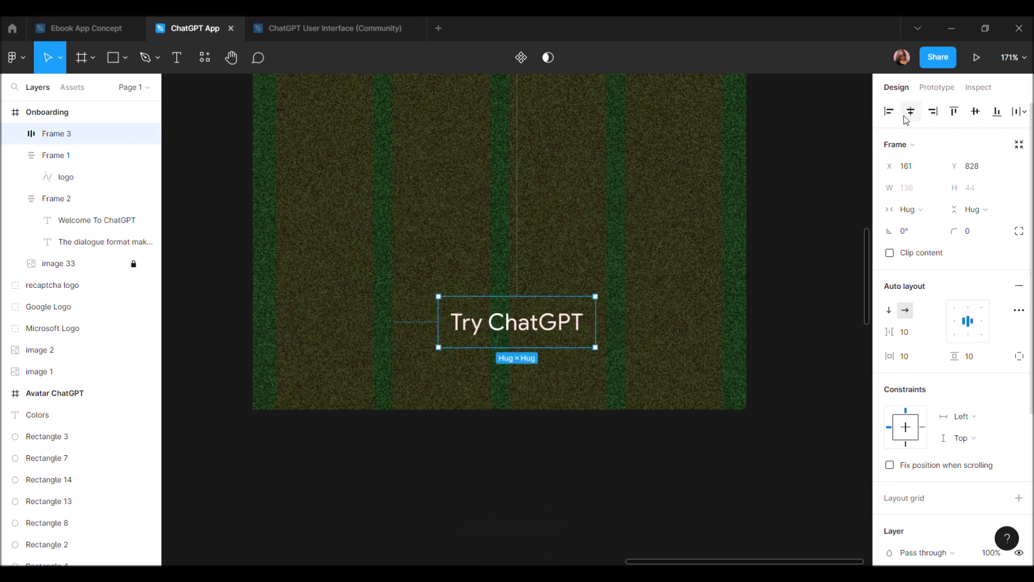
left_click(911, 111)
Stretch the button frame to 388 wide and give it 16 vertical padding
left_click_drag(590, 323, 732, 334)
mouse_move(429, 322)
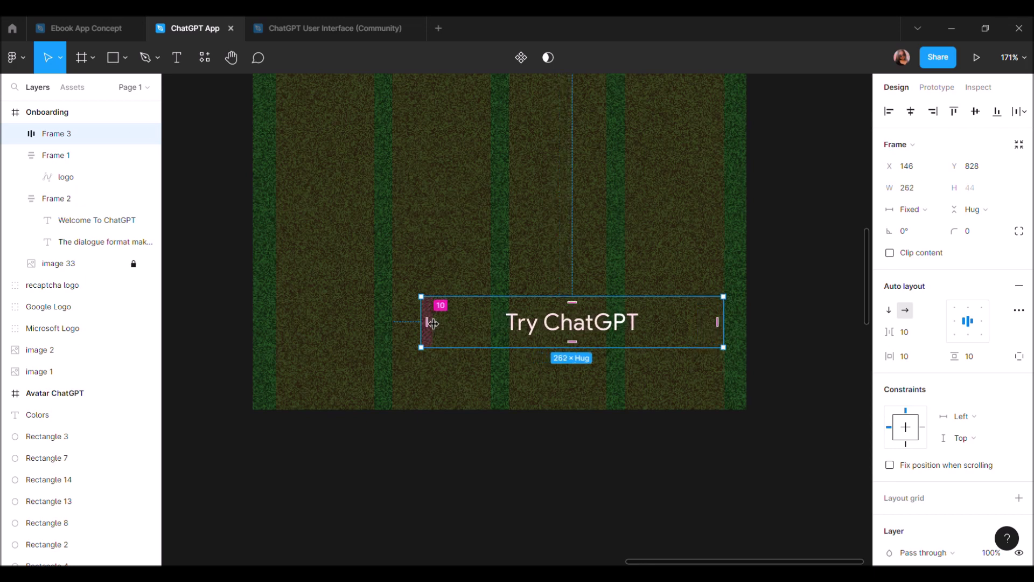
left_click_drag(430, 324, 276, 322)
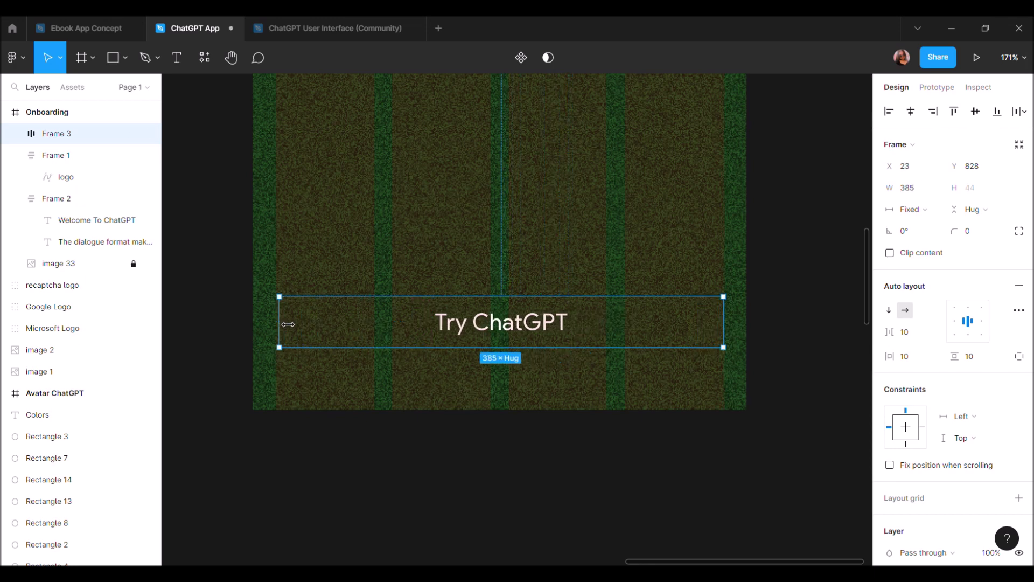
left_click(979, 360)
type("16")
key("Return")
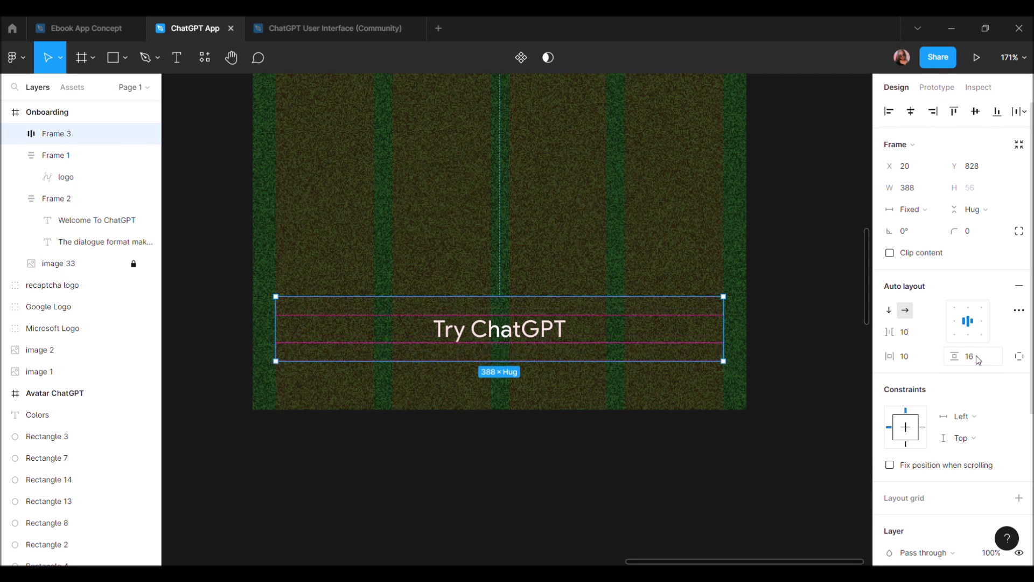
scroll(978, 360, "down", 3)
scroll(978, 388, "down", 2)
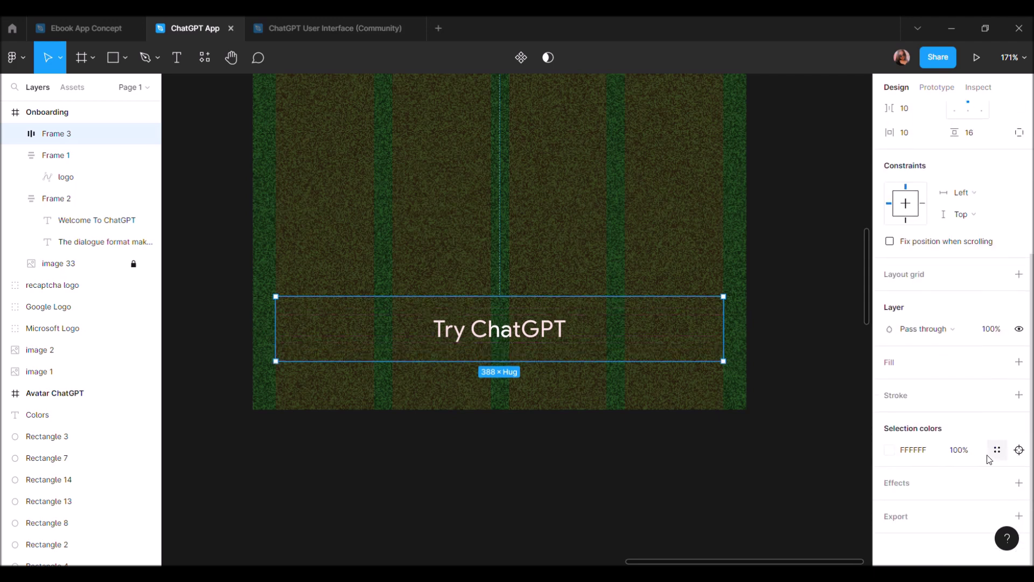
Add an outline to the button frame, coloured pink FF8BFF sampled from the heading
left_click(1019, 395)
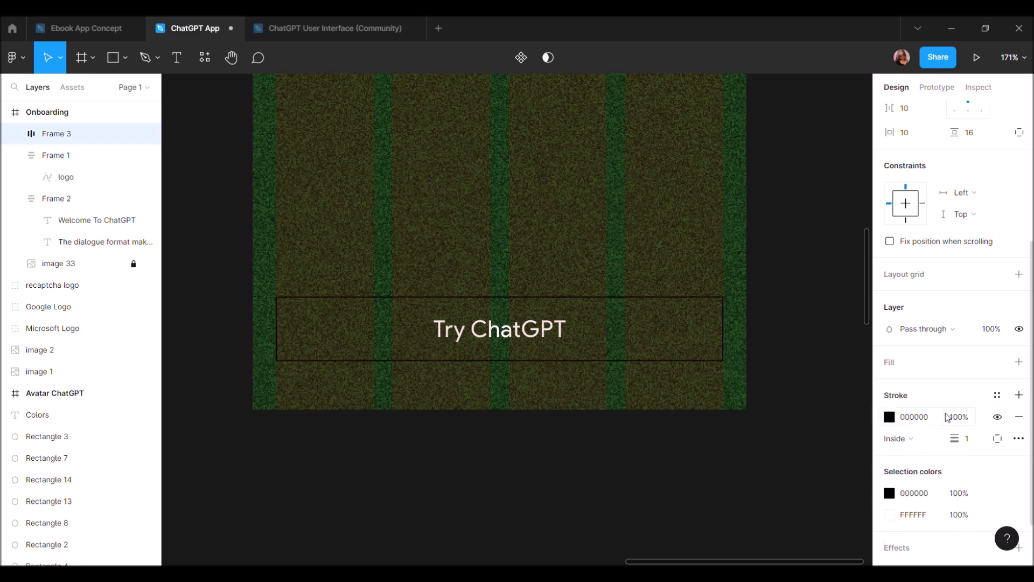
left_click(889, 417)
left_click(730, 416)
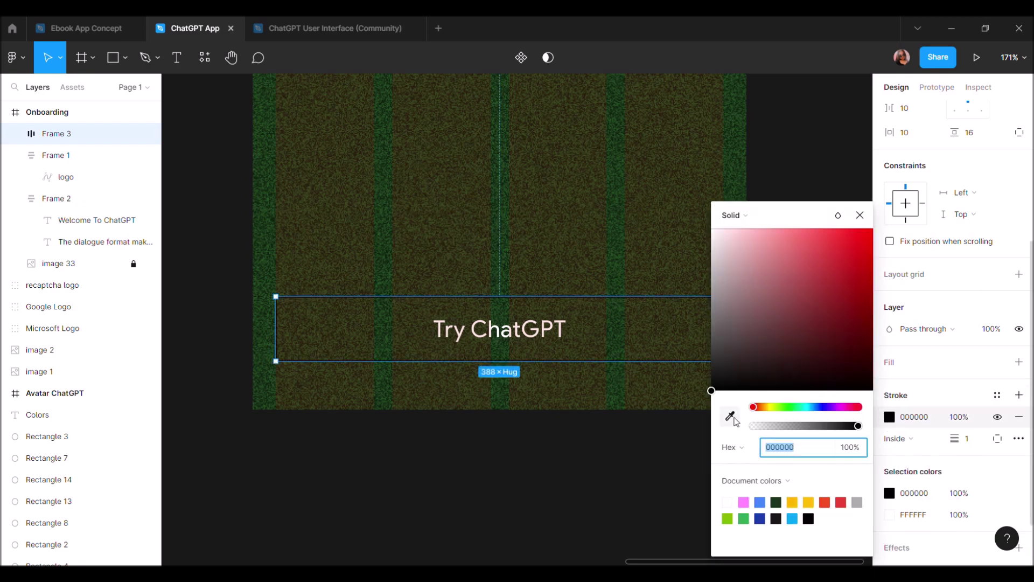
scroll(529, 372, "up", 5)
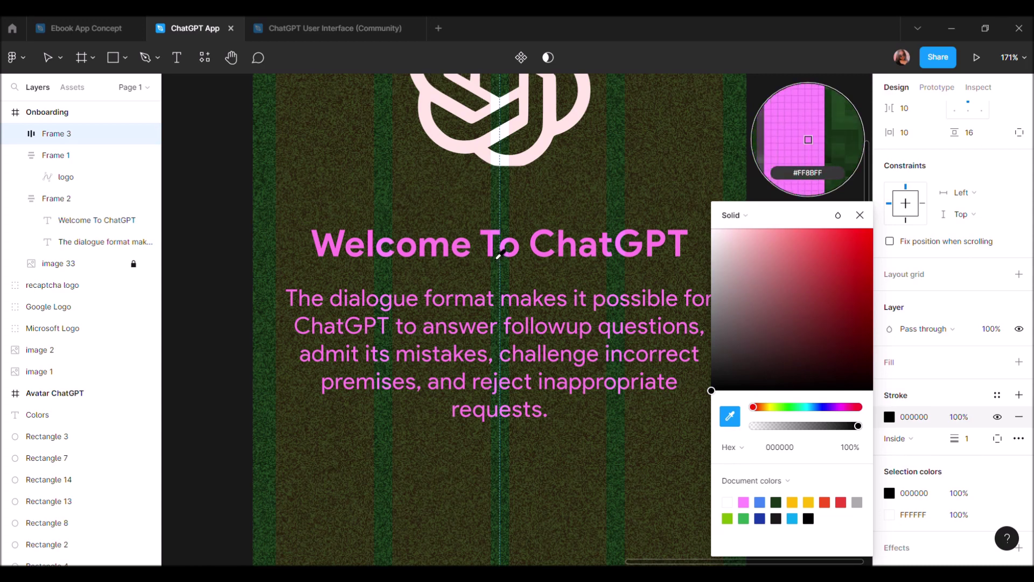
left_click(498, 245)
scroll(496, 251, "down", 4)
scroll(499, 249, "down", 1)
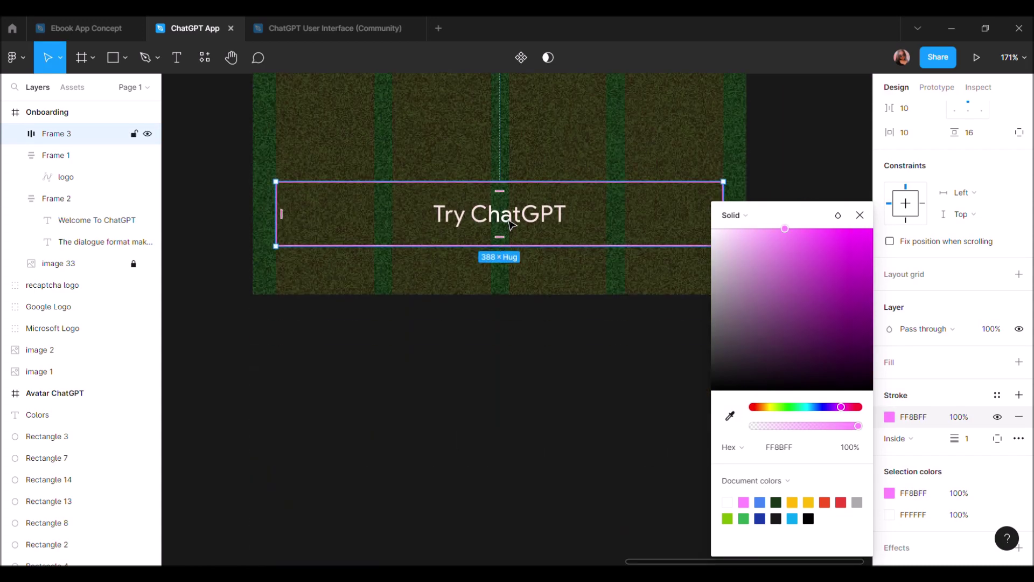
Colour the Try ChatGPT text with the same pink FF8BFF heading colour
double_click(509, 222)
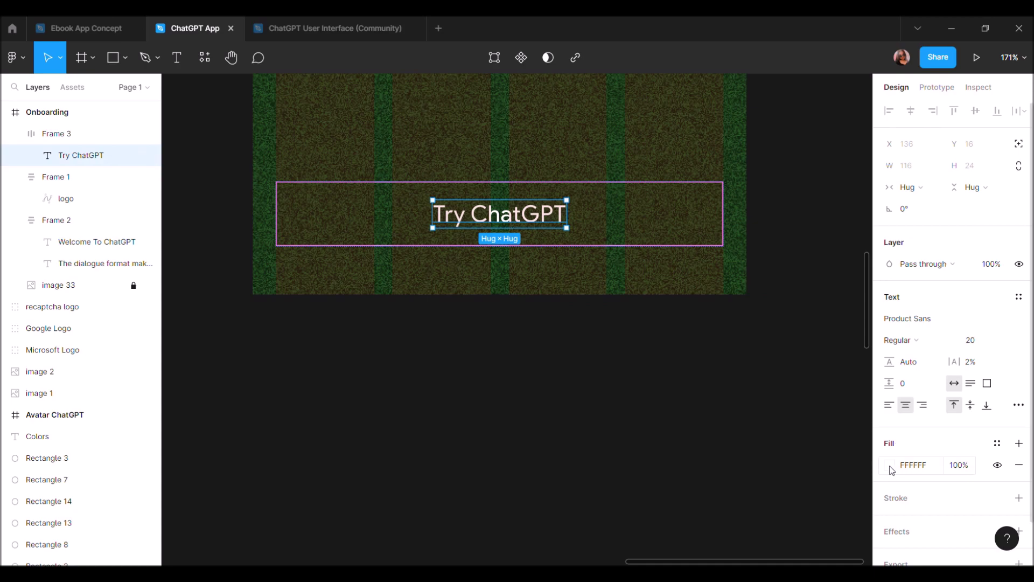
left_click(889, 465)
left_click(730, 415)
scroll(552, 320, "up", 5)
scroll(552, 320, "up", 2)
scroll(526, 267, "up", 3, "ctrl")
scroll(523, 258, "up", 3, "ctrl")
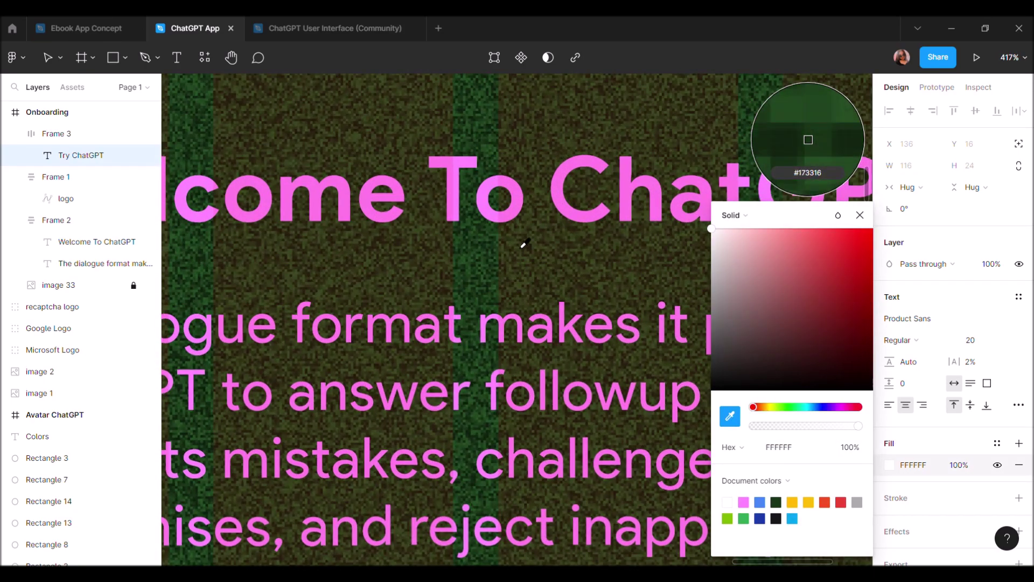
left_click(512, 220)
scroll(514, 221, "down", 5, "ctrl")
scroll(514, 221, "down", 5)
scroll(514, 221, "down", 1)
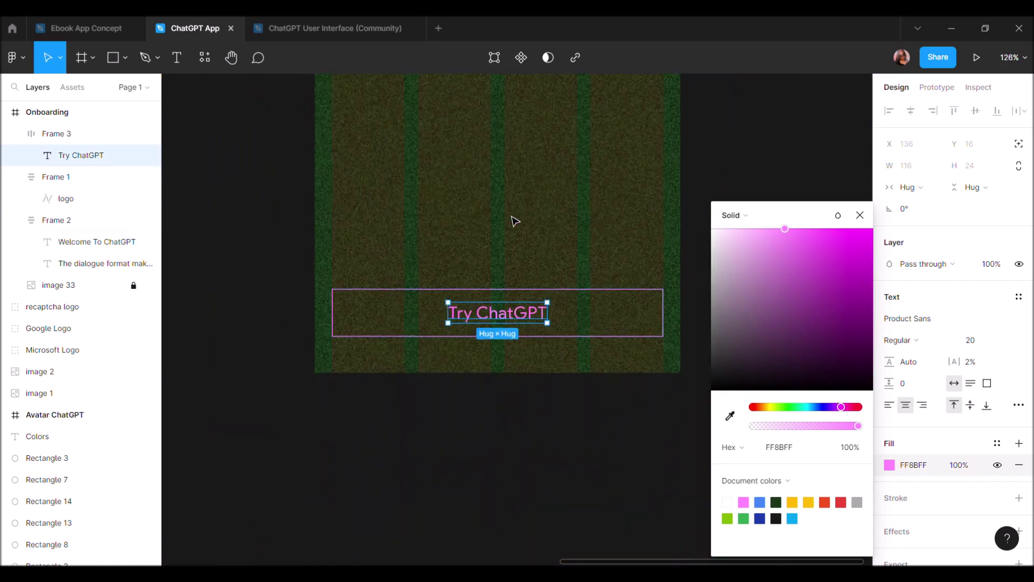
Set the button outline weight to 2 px
right_click(489, 297)
left_click(405, 340)
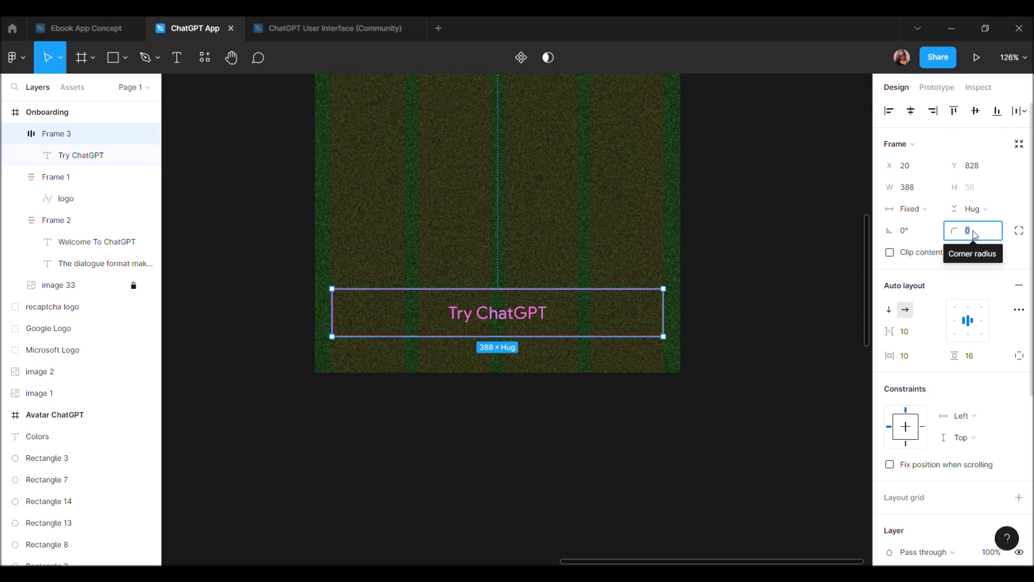
scroll(972, 234, "down", 5)
left_click(980, 401)
key("Return")
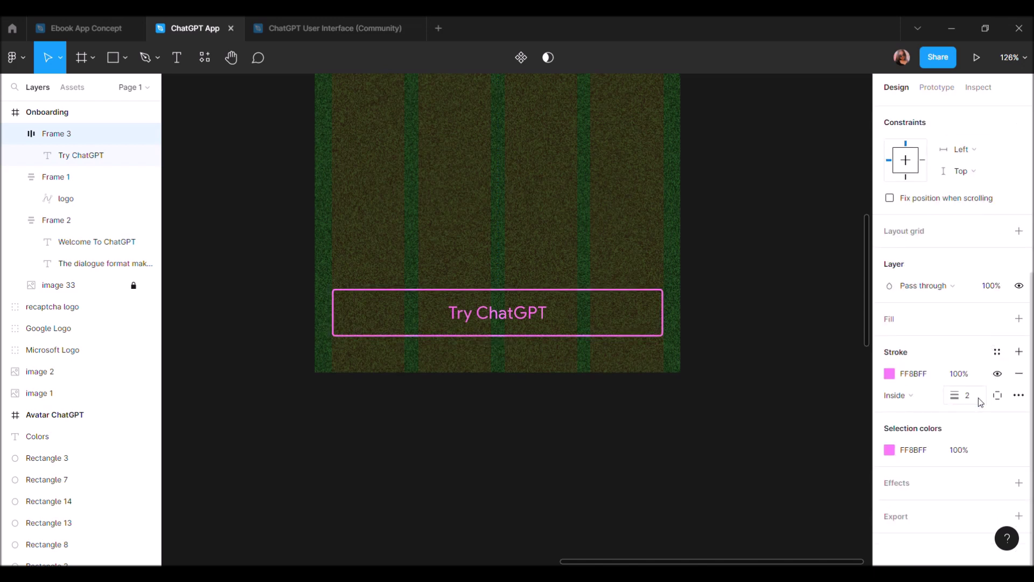
Make the Try ChatGPT button text Bold
left_click(551, 316)
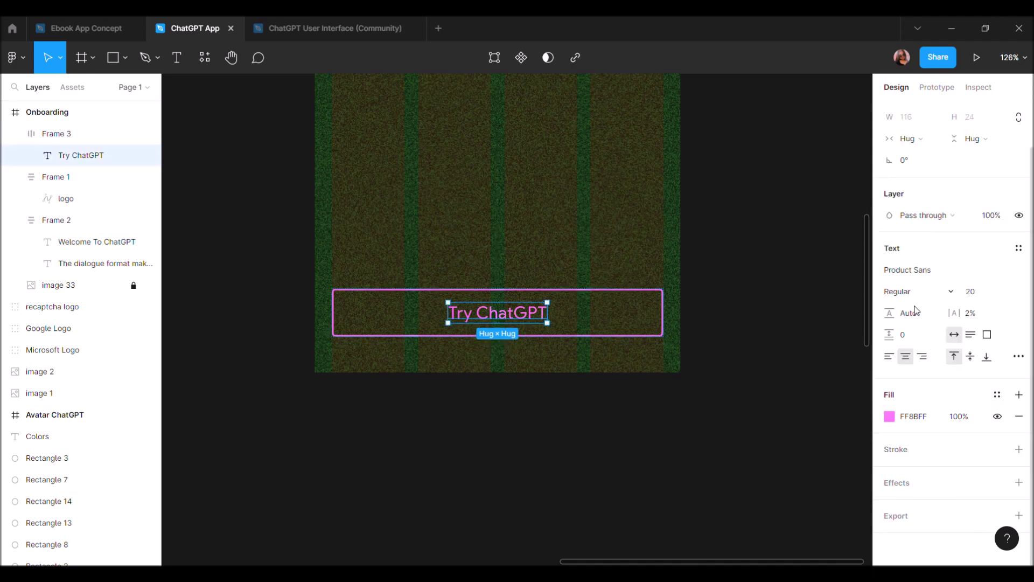
left_click(906, 293)
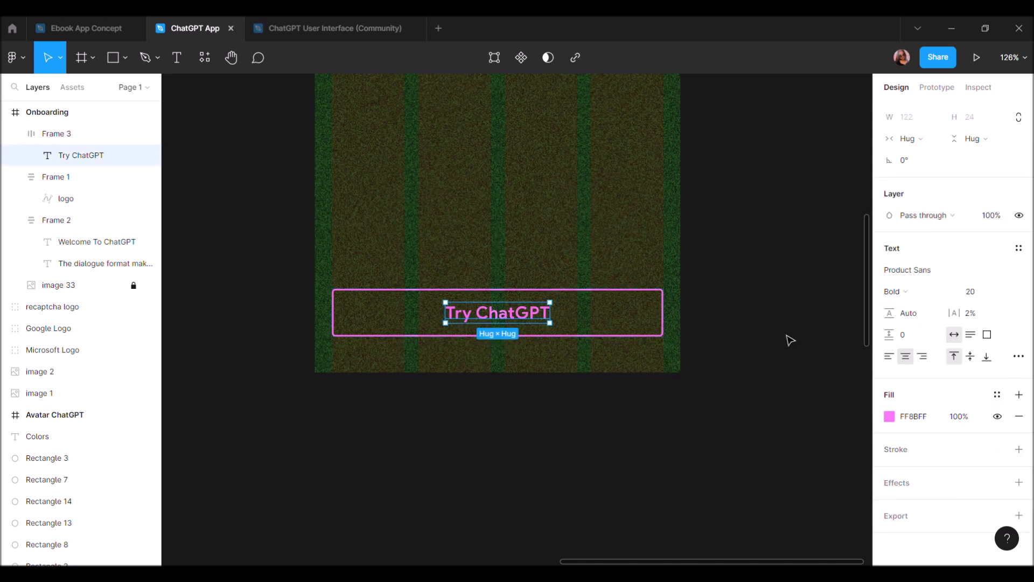
left_click(677, 392)
scroll(676, 393, "down", 3)
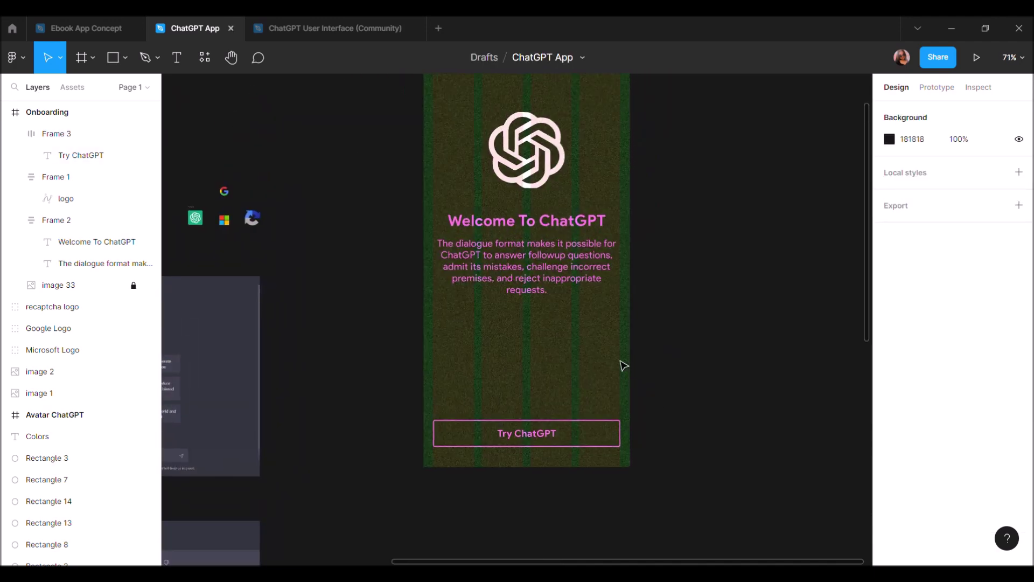
Move the logo and welcome text block down together
left_click(497, 266)
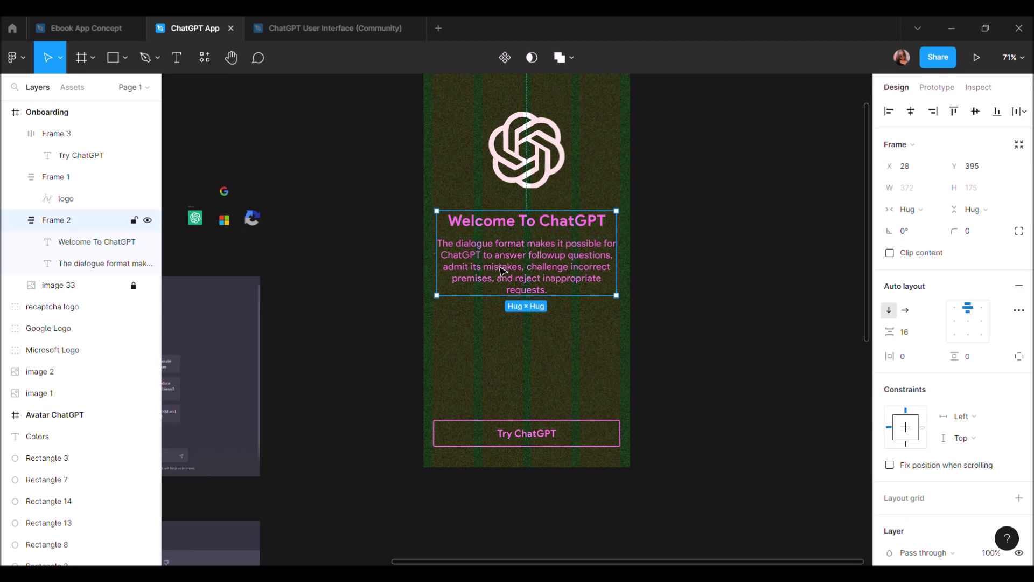
left_click(543, 145, "shift")
left_click_drag(543, 145, 542, 211)
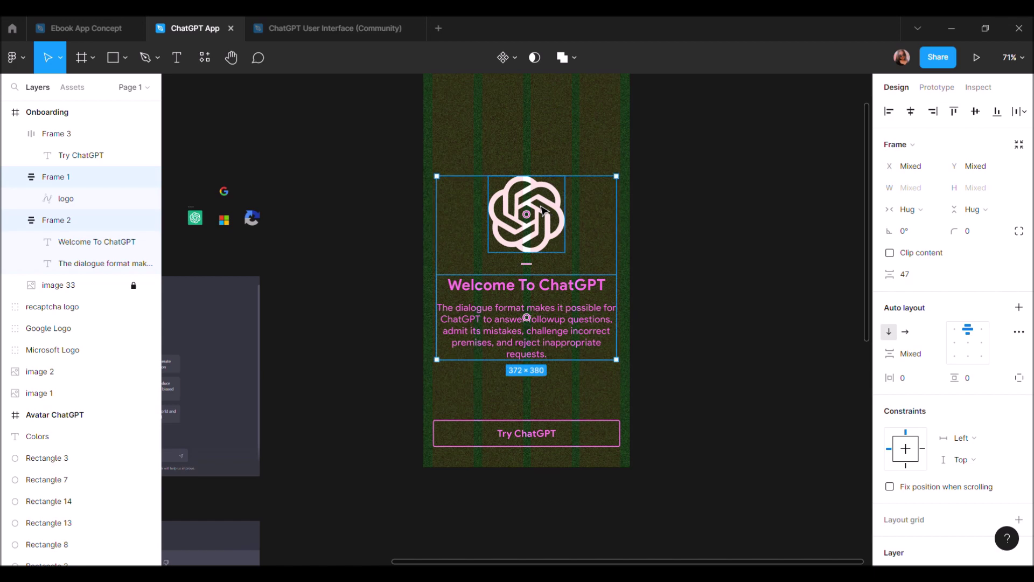
left_click(663, 220)
scroll(664, 221, "down", 3)
scroll(623, 253, "right", 2)
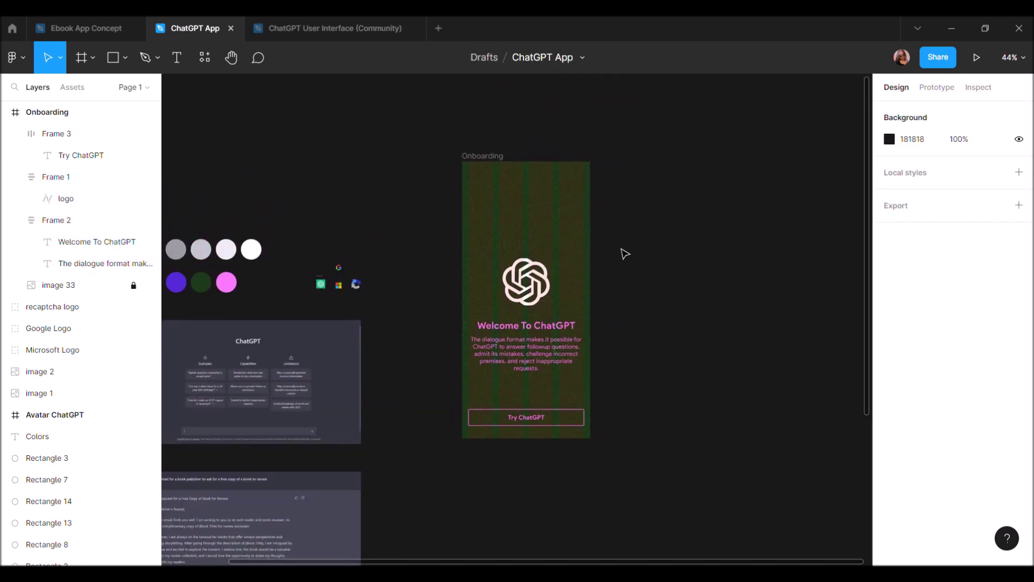
scroll(596, 295, "up", 1)
scroll(547, 435, "up", 3)
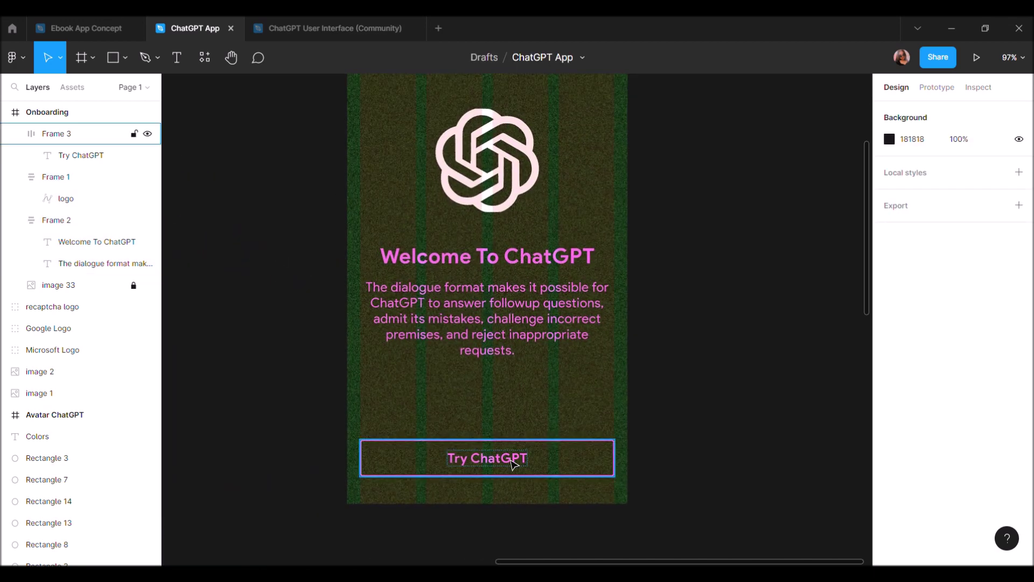
Give the Try ChatGPT button 20 vertical padding and nudge it down 2 px
left_click(547, 440)
scroll(458, 452, "up", 2)
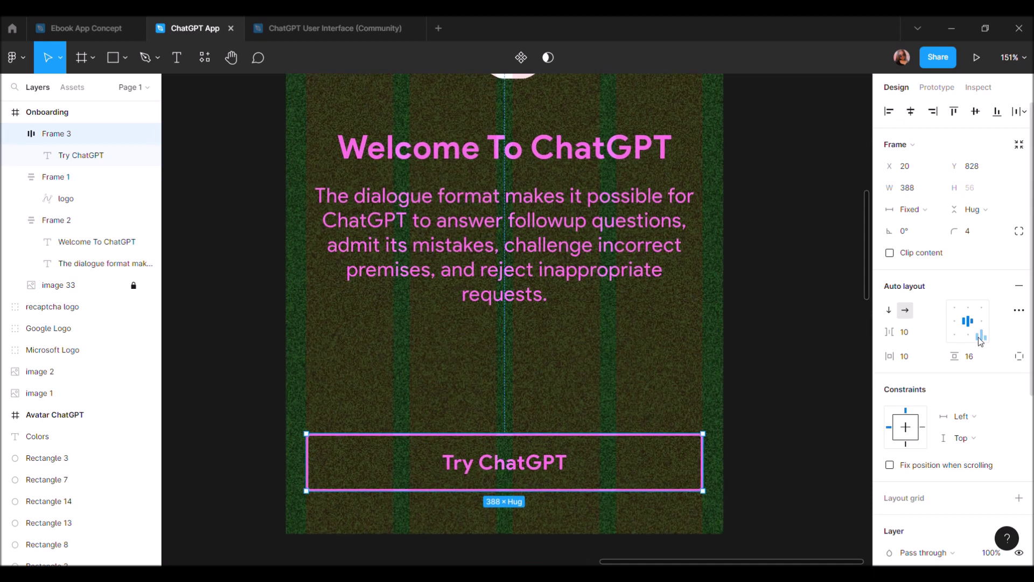
left_click(985, 357)
type("0")
key("Return")
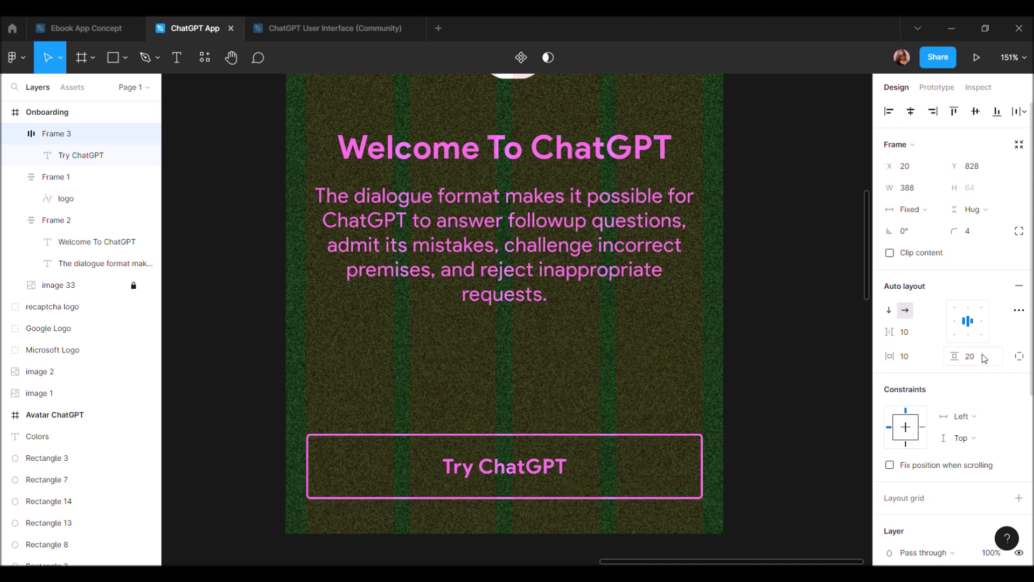
scroll(598, 547, "down", 4)
scroll(601, 545, "down", 1)
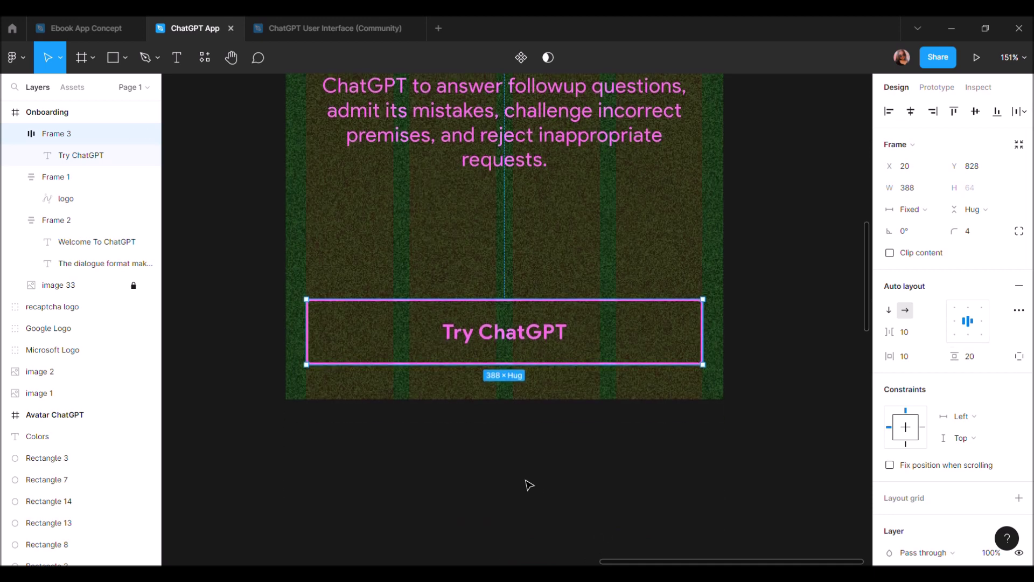
key("alt")
key("Down")
key("Down")
scroll(457, 401, "down", 5)
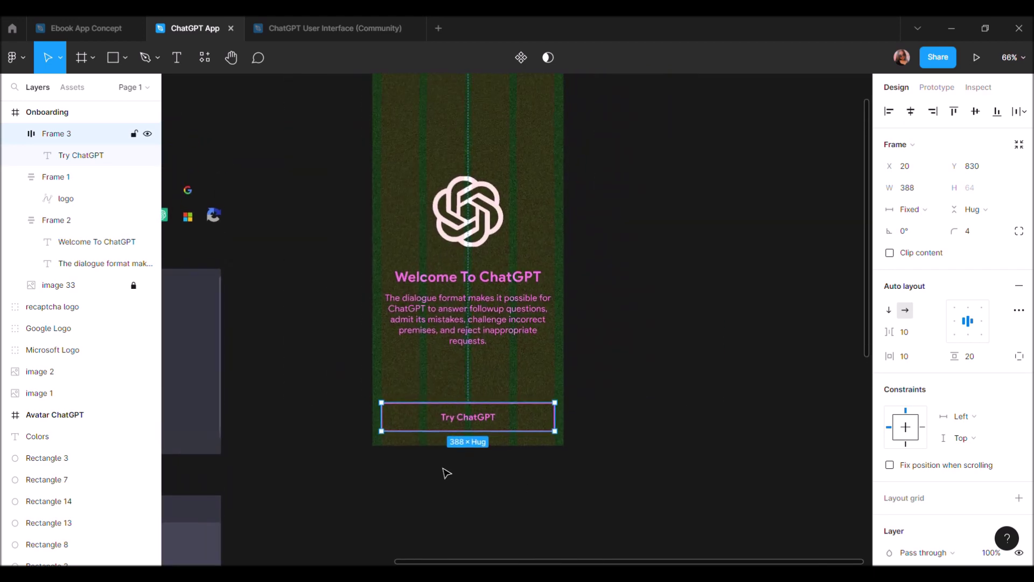
Shift the logo, then the logo and welcome text together, slightly back up
left_click(447, 484)
left_click(469, 224)
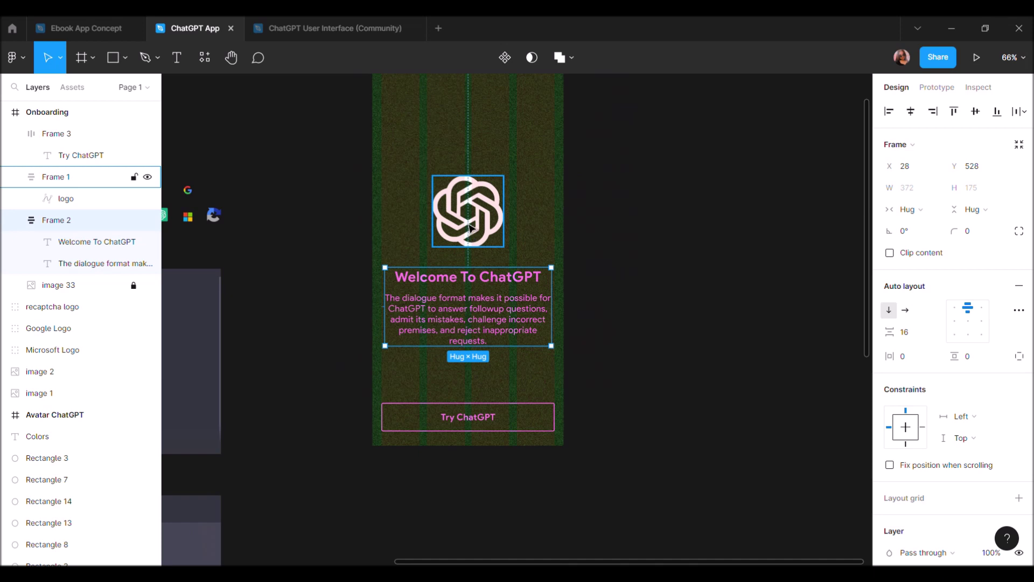
left_click_drag(472, 225, 471, 218)
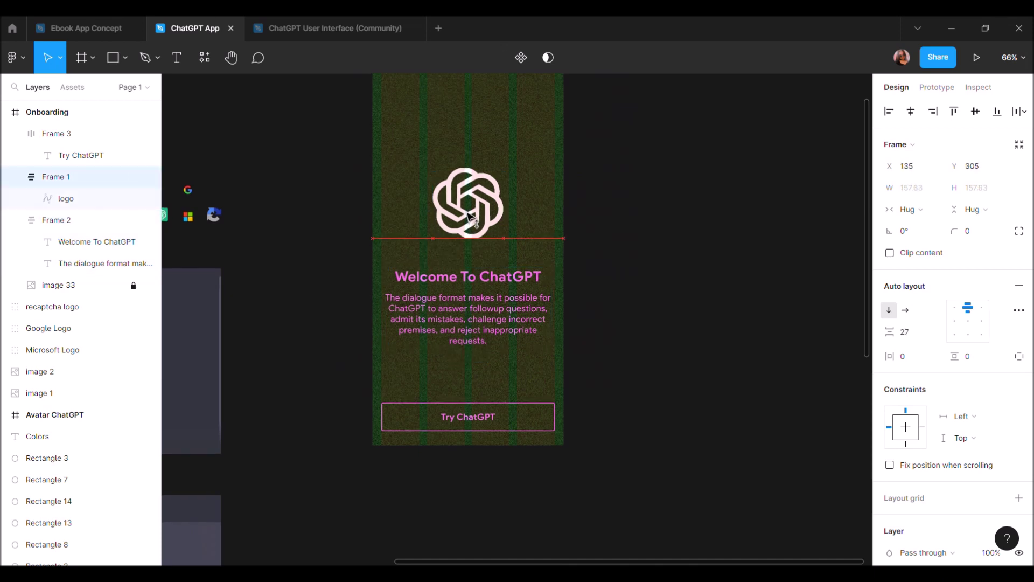
left_click(463, 309, "shift")
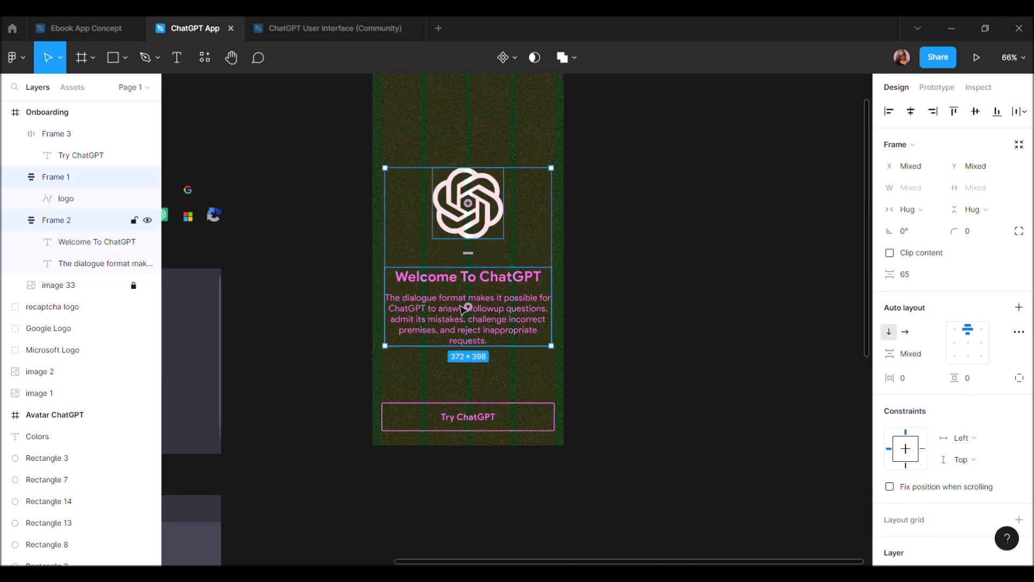
left_click_drag(462, 307, 460, 291)
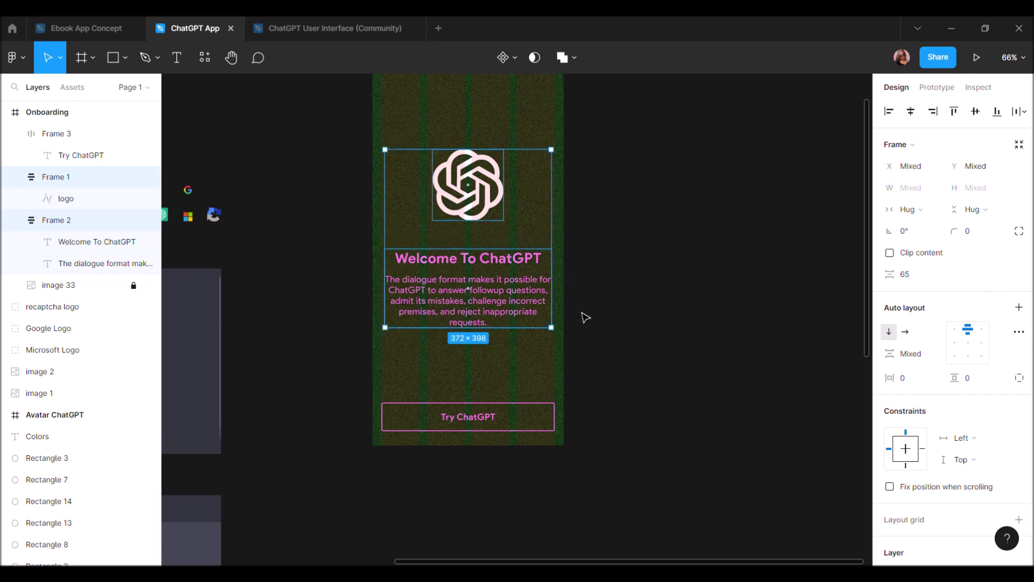
left_click(584, 318)
scroll(584, 318, "down", 5)
scroll(554, 377, "up", 5)
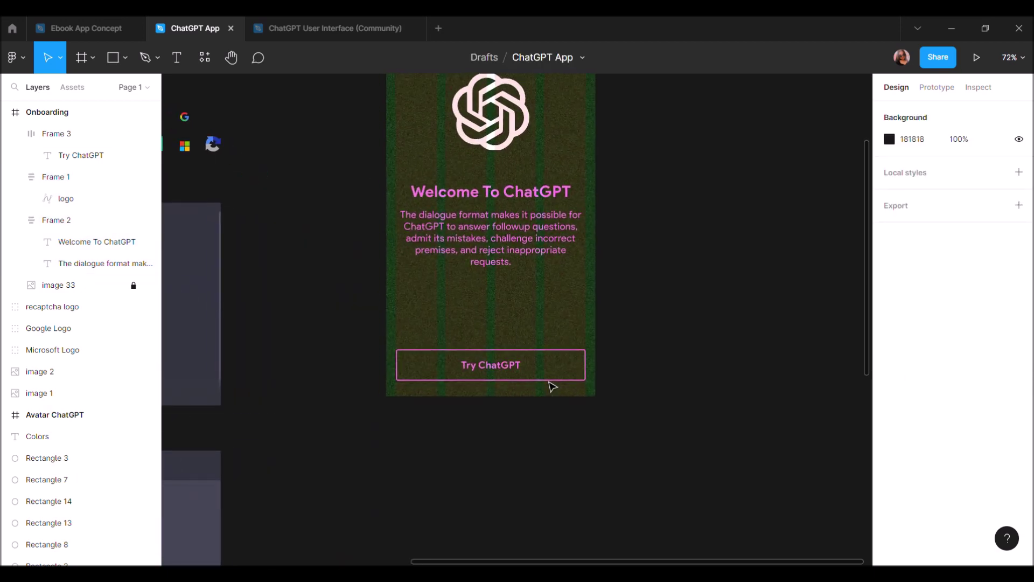
scroll(553, 386, "up", 3)
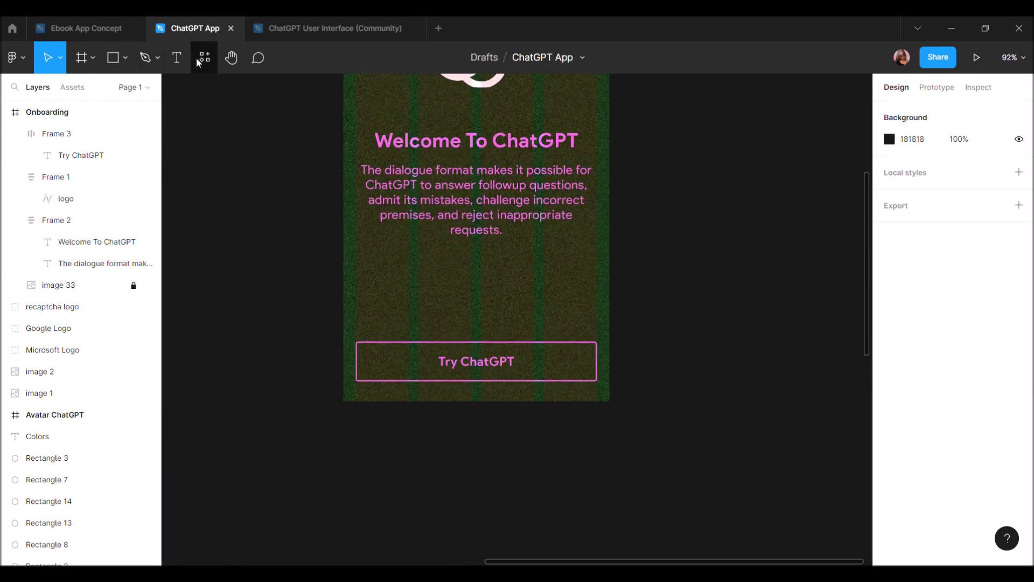
Run the Iconsax icon plugin from the Resources plugin list
left_click(198, 57)
left_click(272, 88)
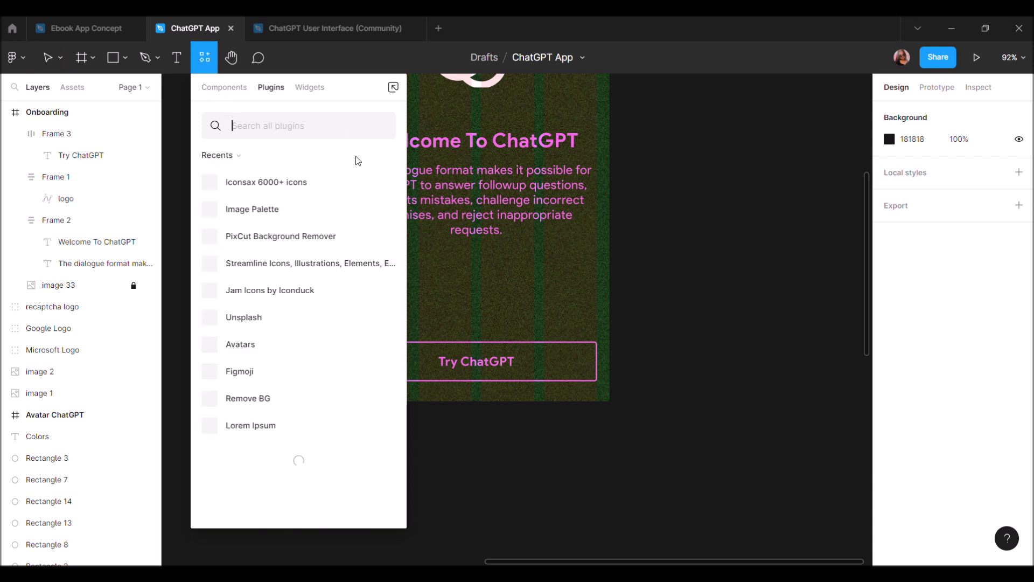
left_click(385, 188)
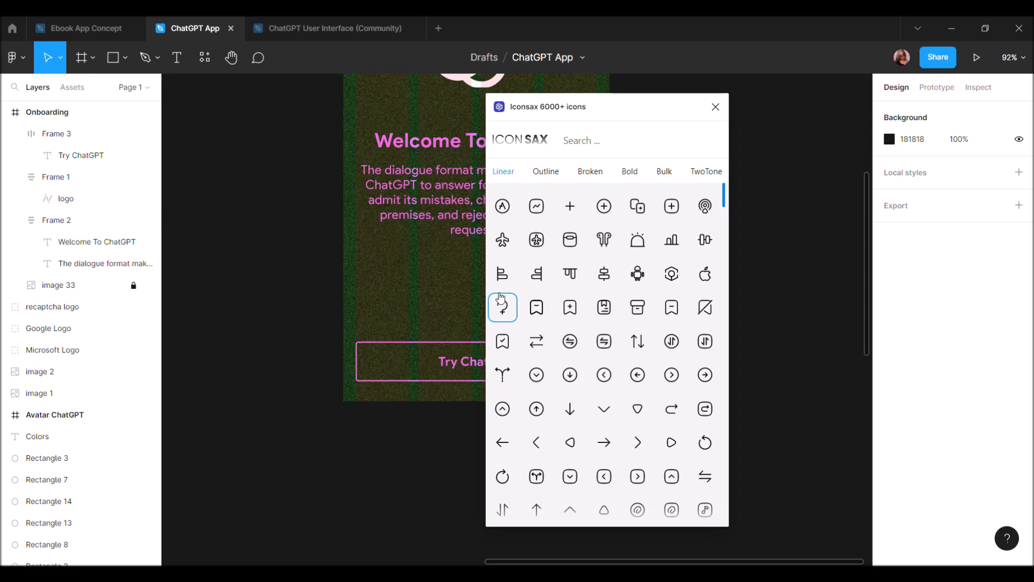
left_click_drag(596, 118, 657, 111)
Drop the Linear arrow-right icon onto the canvas near the Try ChatGPT button
scroll(718, 322, "down", 3)
scroll(718, 322, "down", 2)
scroll(718, 322, "down", 3)
scroll(718, 322, "down", 3)
scroll(718, 322, "up", 5)
scroll(718, 322, "up", 5)
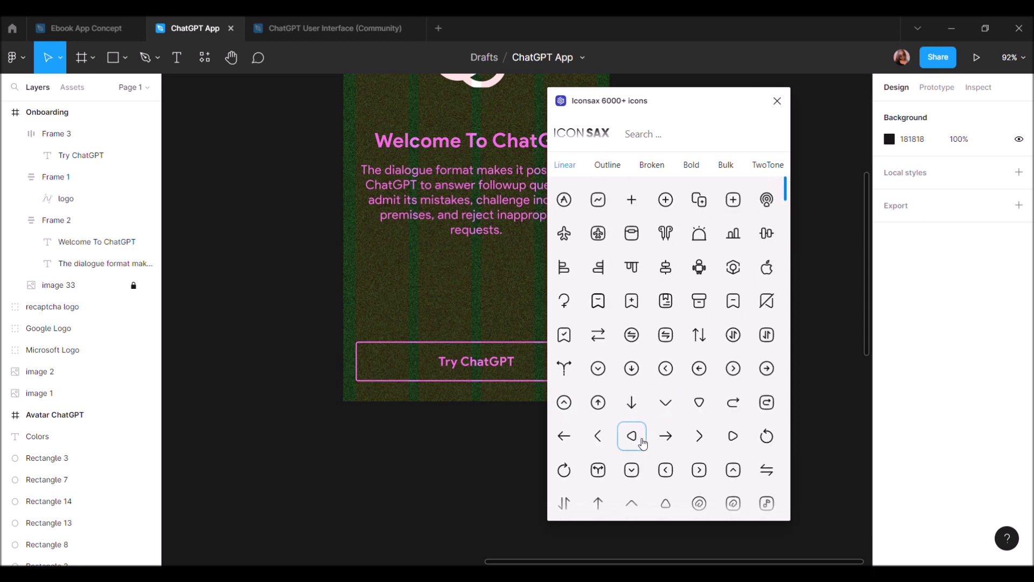
left_click_drag(488, 446, 485, 443)
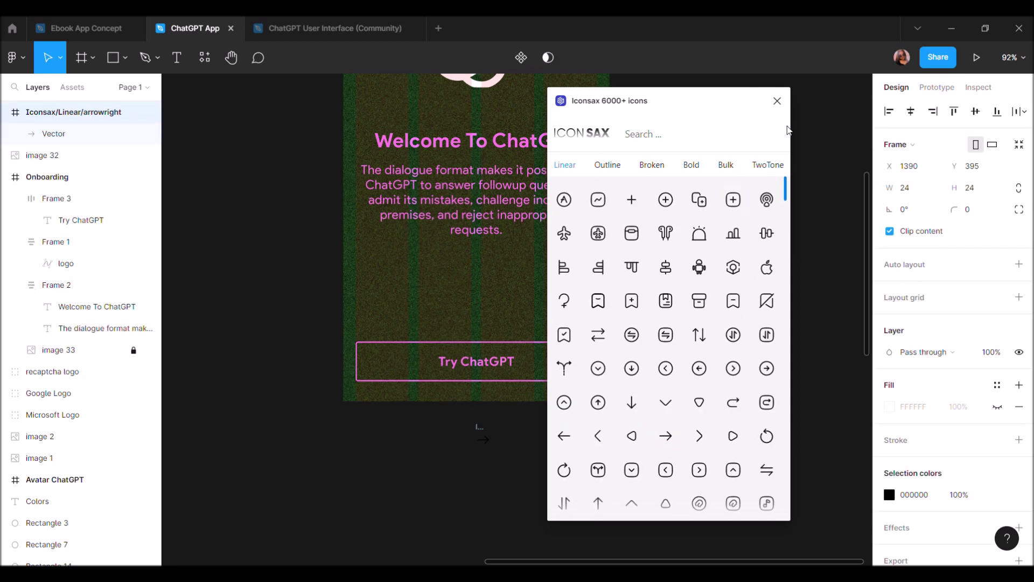
left_click(777, 101)
scroll(576, 413, "up", 2)
scroll(462, 438, "up", 3)
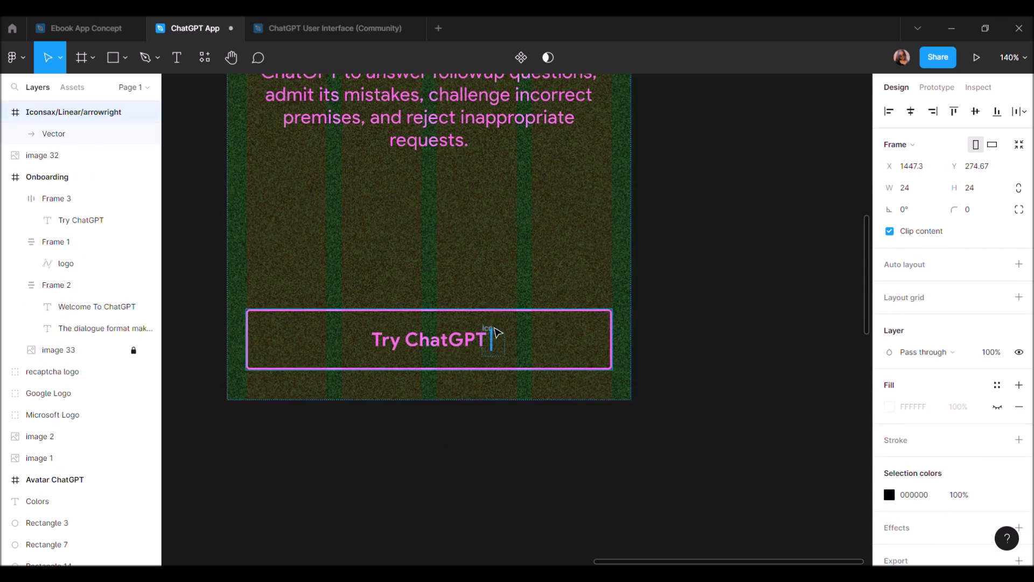
Place the arrow beside the Try ChatGPT label and recolour it to the text's pink FF8BFF
left_click_drag(442, 445, 492, 338)
scroll(903, 428, "down", 2)
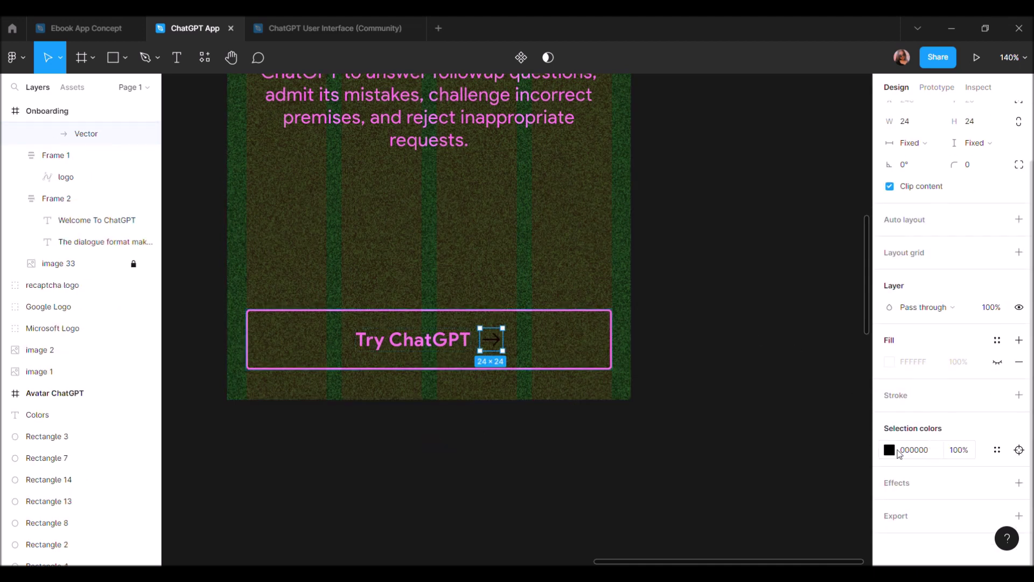
left_click(890, 450)
left_click(730, 415)
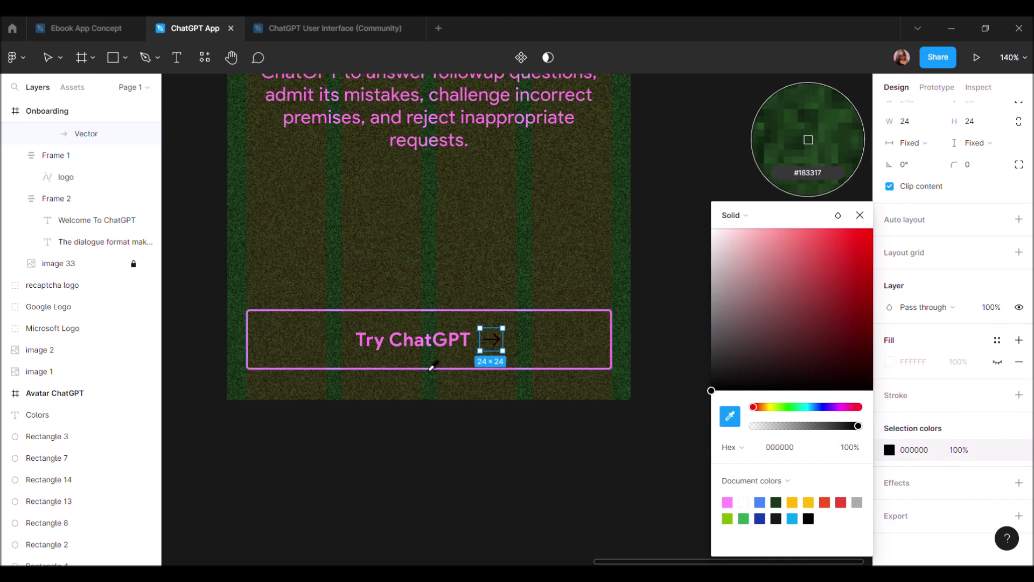
scroll(424, 366, "up", 3)
scroll(423, 368, "up", 2)
scroll(442, 331, "up", 2)
scroll(443, 329, "up", 3)
left_click(445, 330)
scroll(445, 330, "down", 7)
scroll(447, 326, "down", 4)
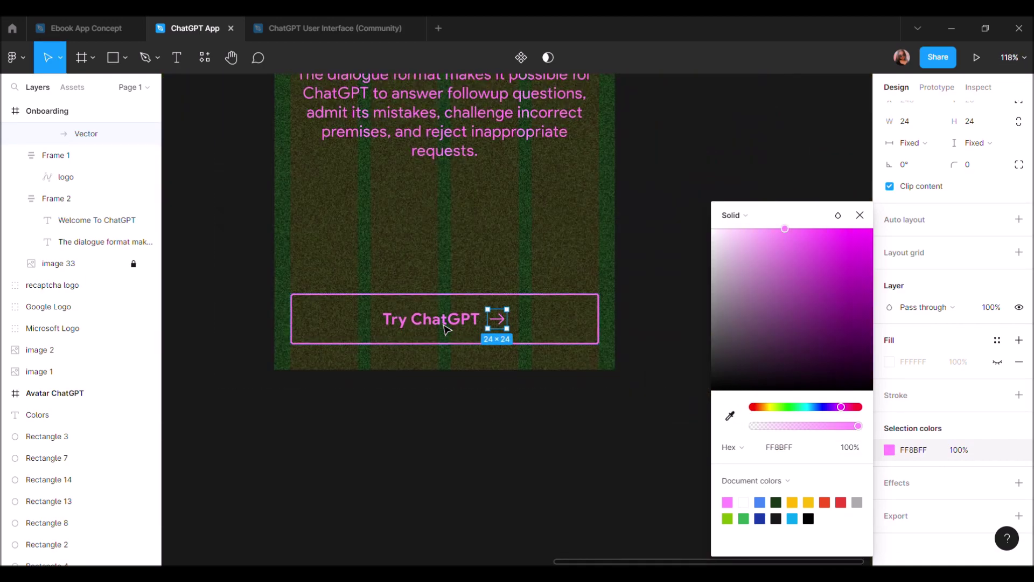
Set the arrow vector's stroke weight to 2 and fit the Onboarding screen in view
left_click(558, 389)
scroll(526, 362, "up", 3)
scroll(501, 337, "up", 1)
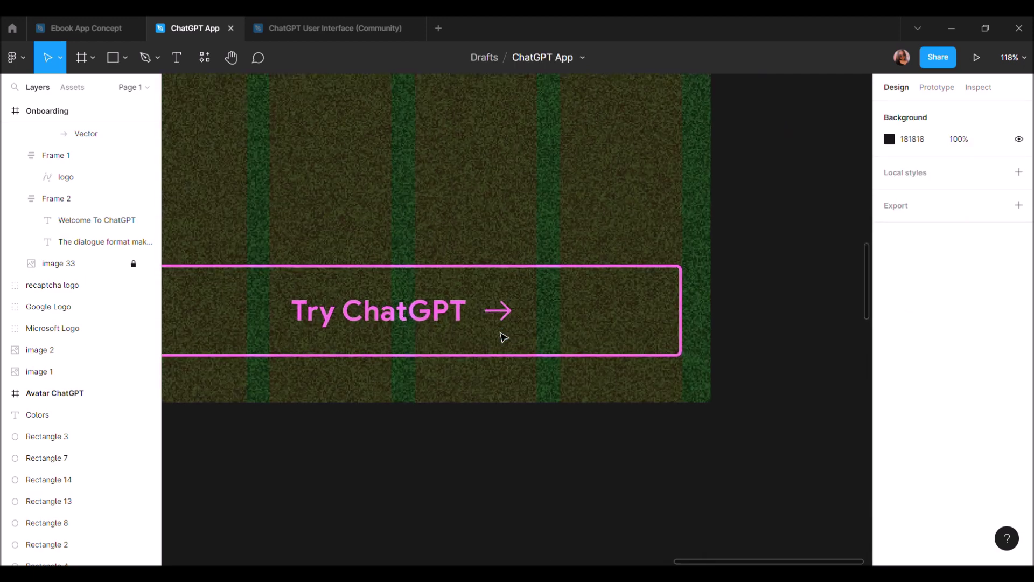
double_click(508, 321)
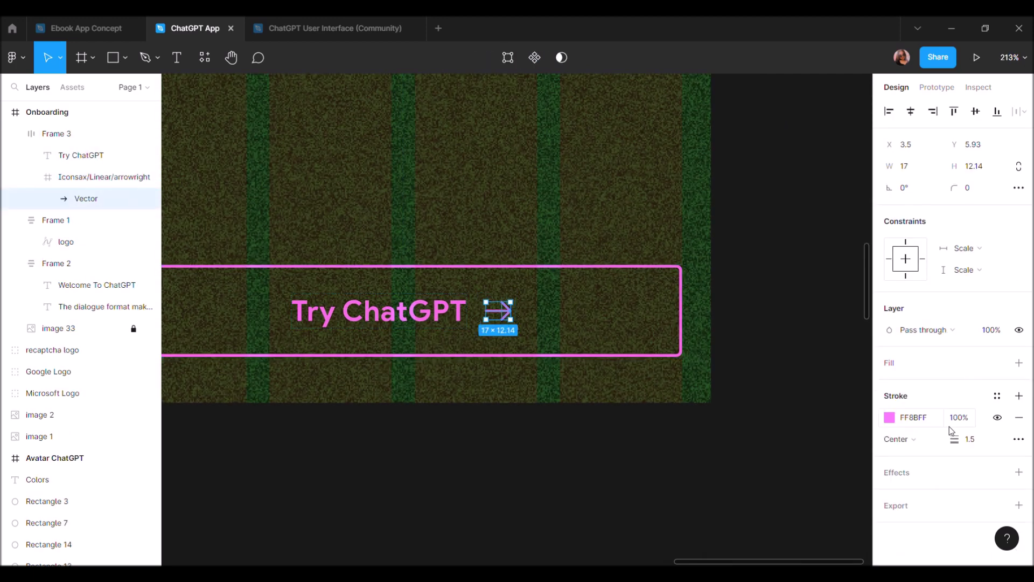
key("BackSpace")
key("BackSpace")
key("BackSpace")
type("2")
key("Return")
left_click(670, 436)
key("shift+1")
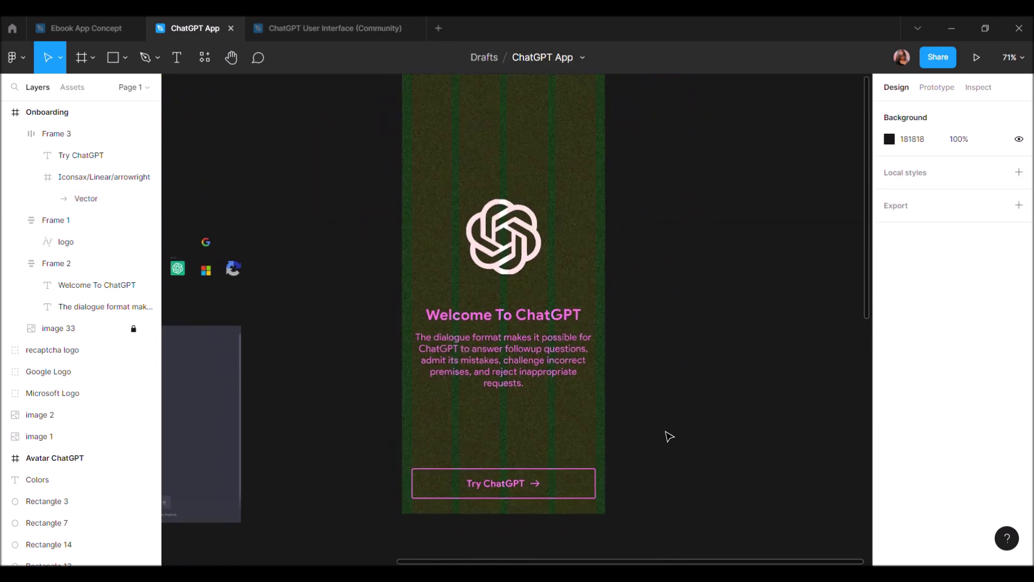
Hide the Onboarding frame's column layout grid
left_click(424, 155)
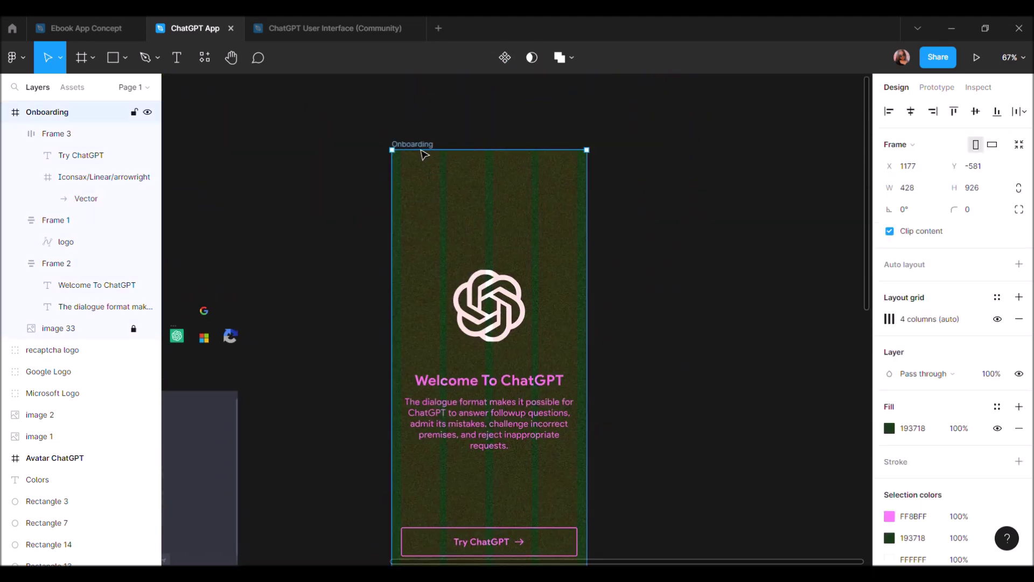
scroll(434, 188, "up", 1)
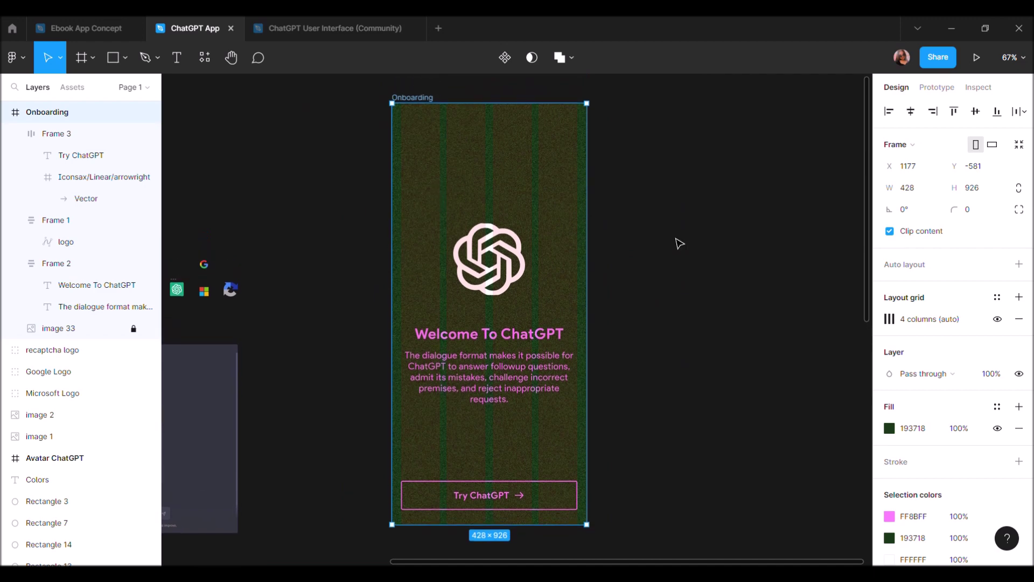
left_click(998, 320)
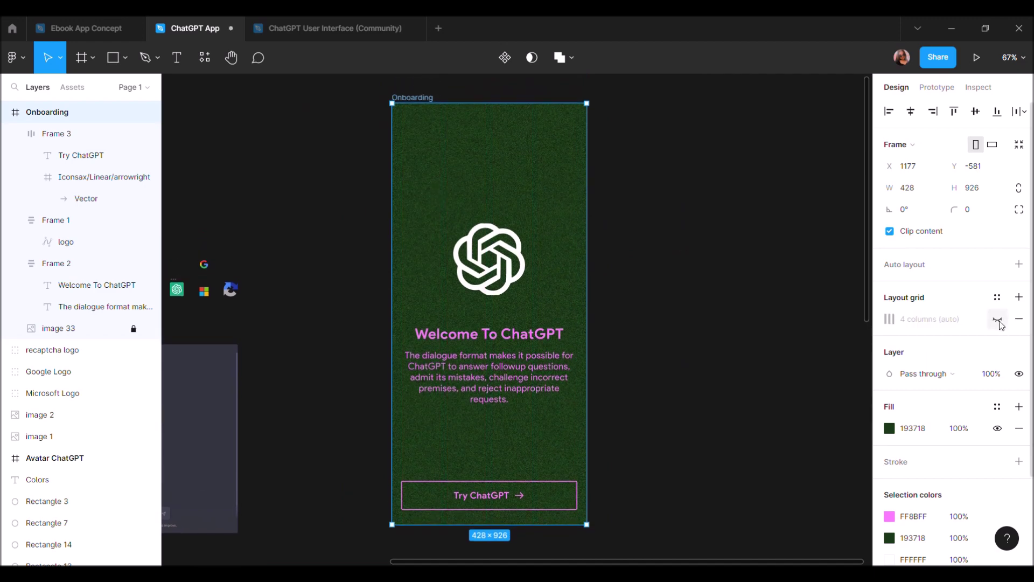
scroll(535, 439, "up", 2)
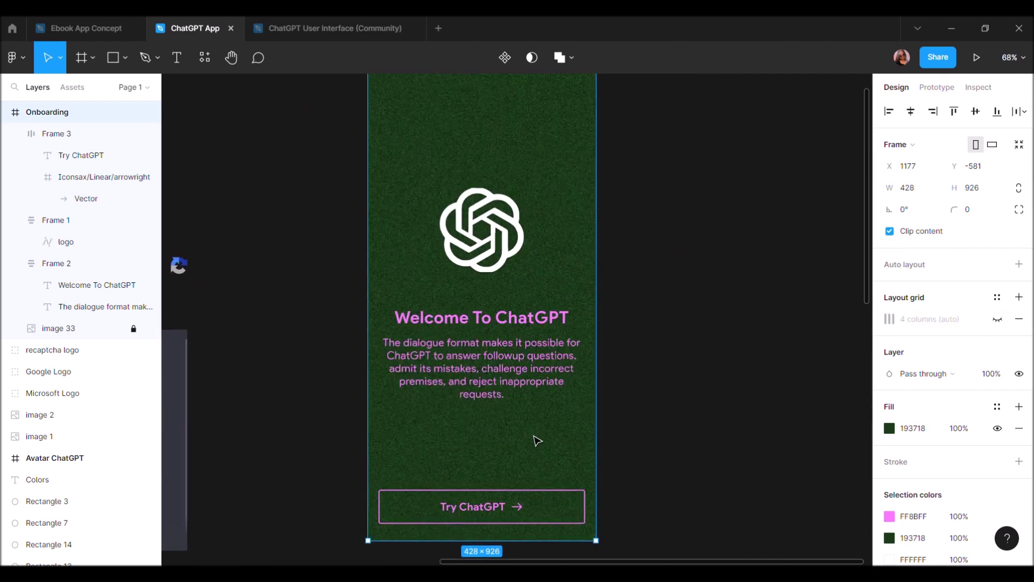
scroll(537, 441, "up", 2)
scroll(537, 439, "down", 1)
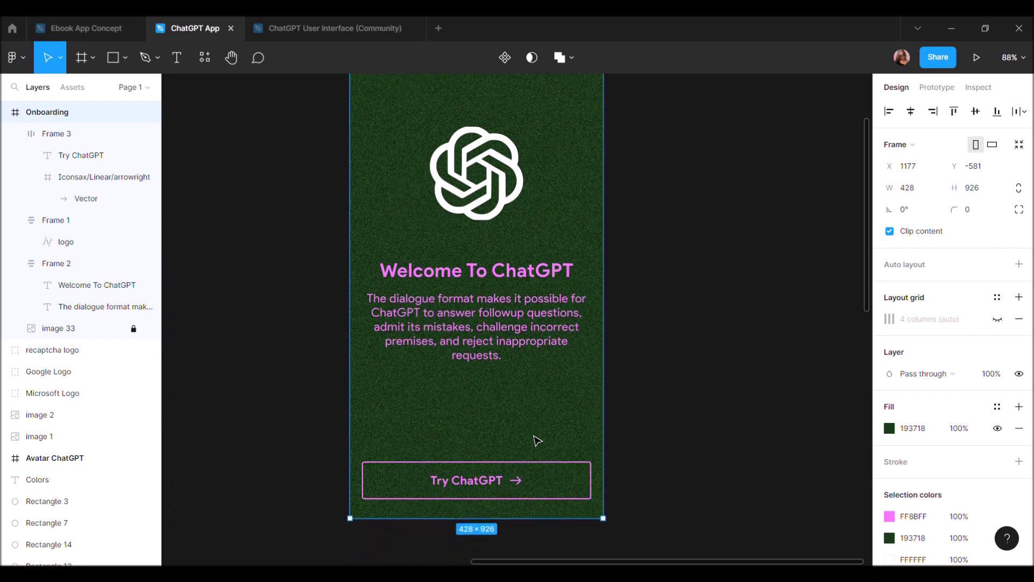
Lower the background texture image's opacity to 40%
double_click(500, 359)
scroll(500, 359, "up", 5)
scroll(500, 359, "down", 5)
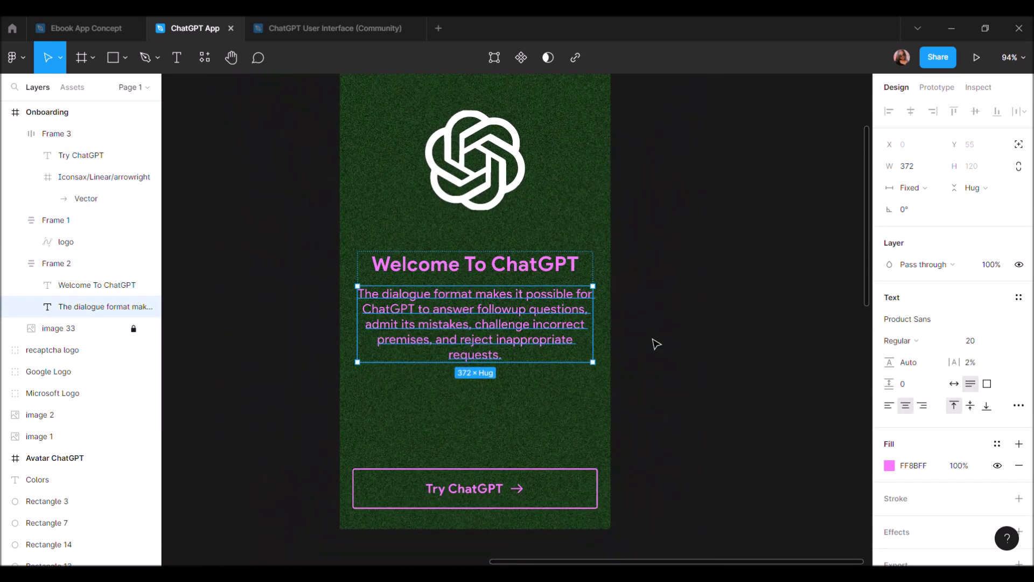
left_click(81, 328)
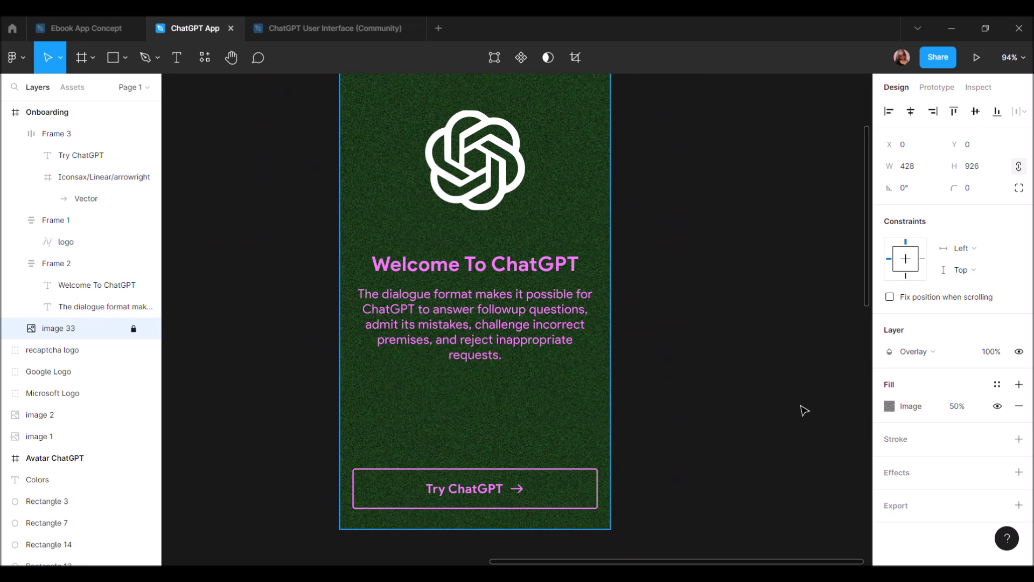
left_click(955, 408)
type("40")
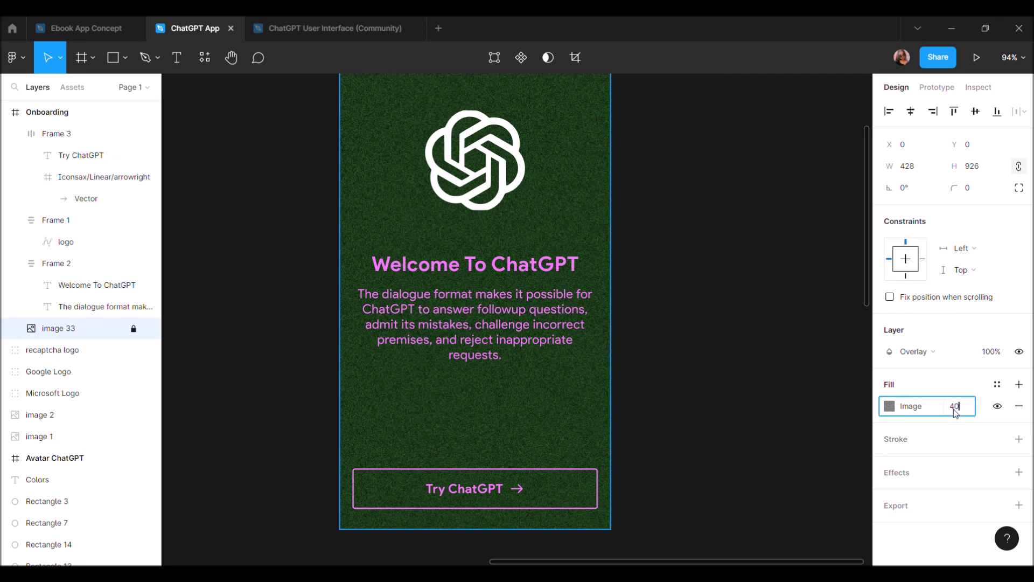
key("Return")
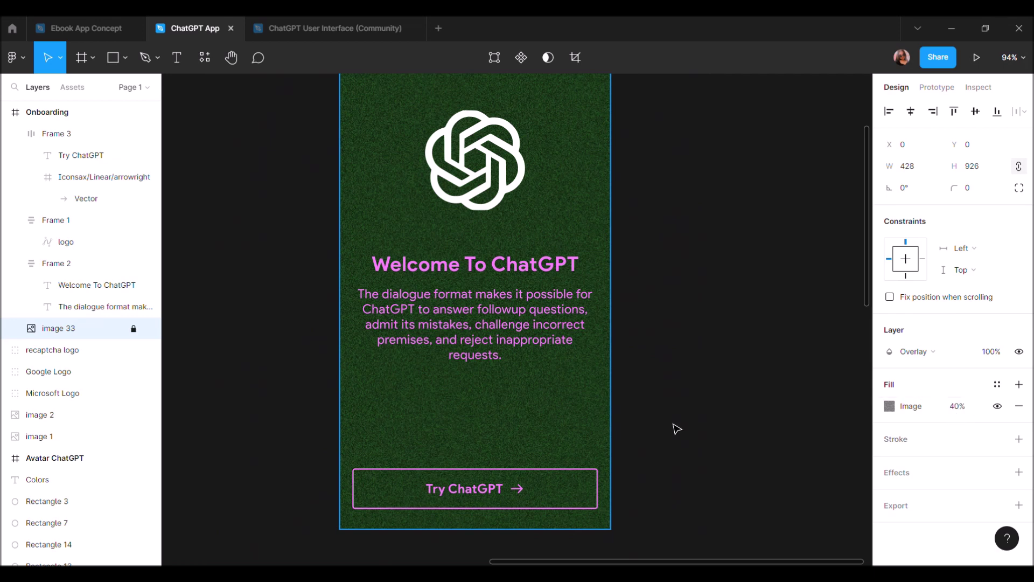
left_click(677, 428)
scroll(677, 429, "down", 3)
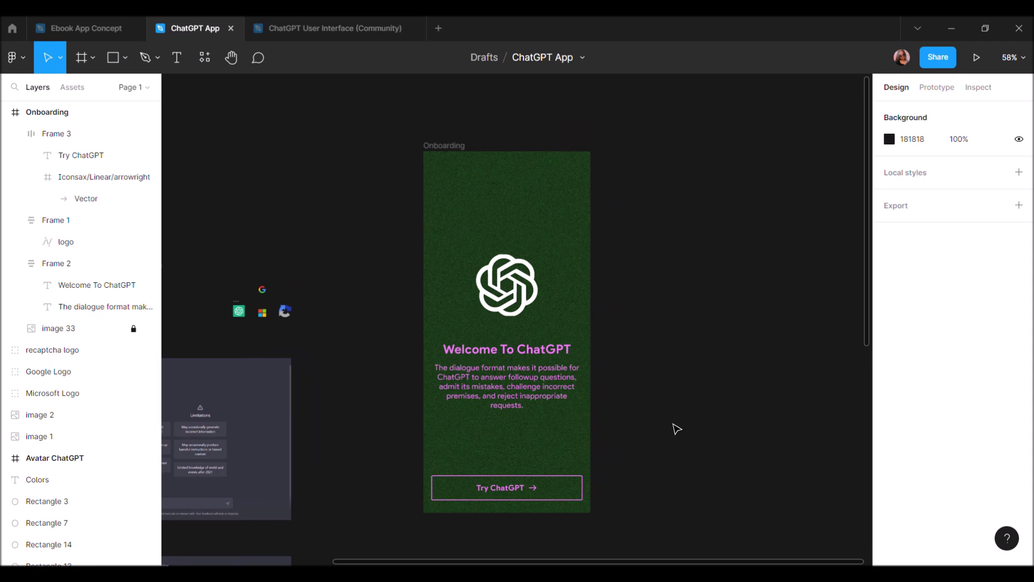
scroll(677, 428, "up", 1)
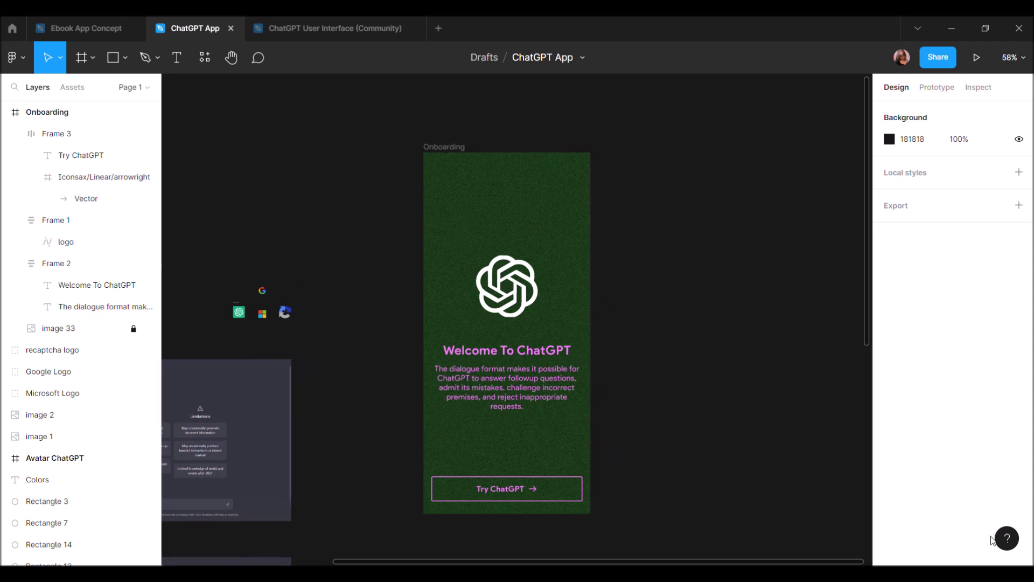
scroll(538, 323, "up", 1)
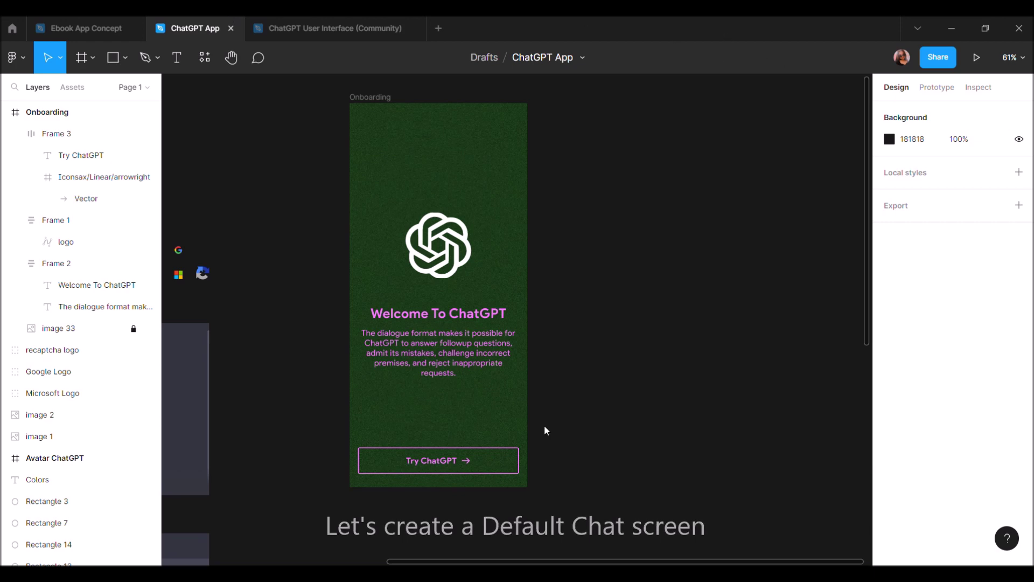
Duplicate the Onboarding frame and delete the copy's logo, text, button and texture image
left_click(390, 100)
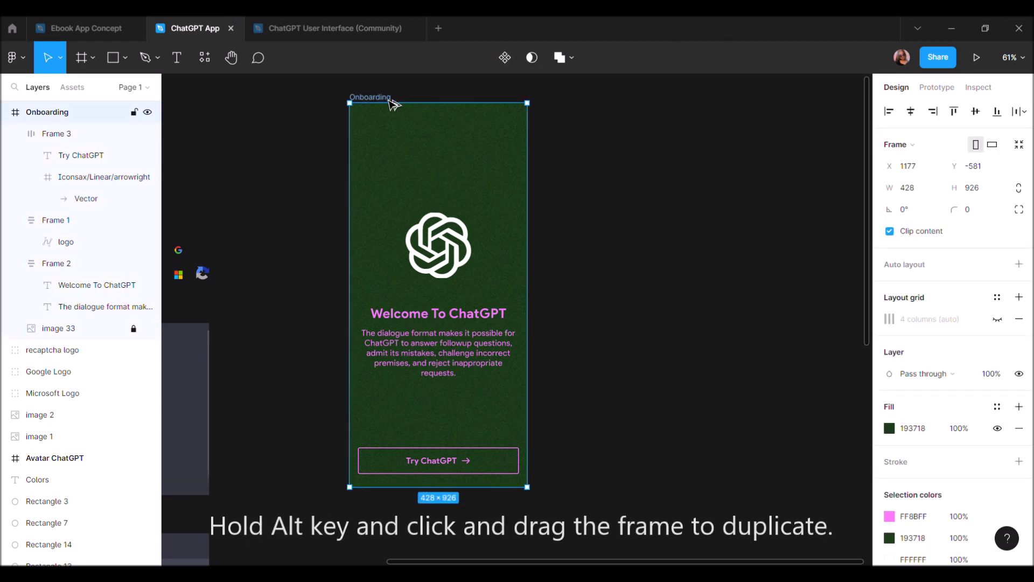
left_click_drag(391, 101, 604, 102)
left_click(653, 232)
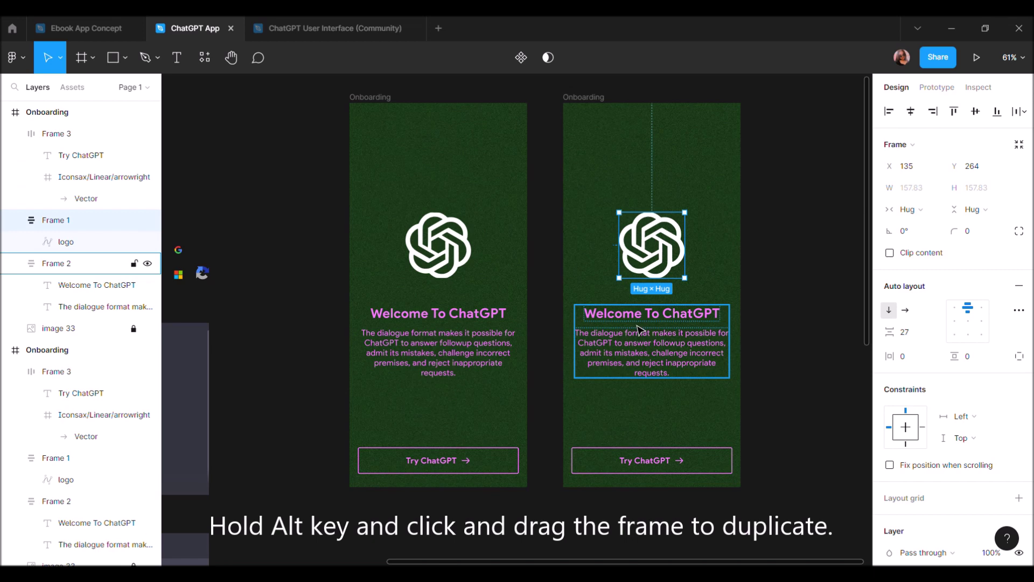
left_click(641, 330, "shift")
left_click(641, 456, "shift")
key("Delete")
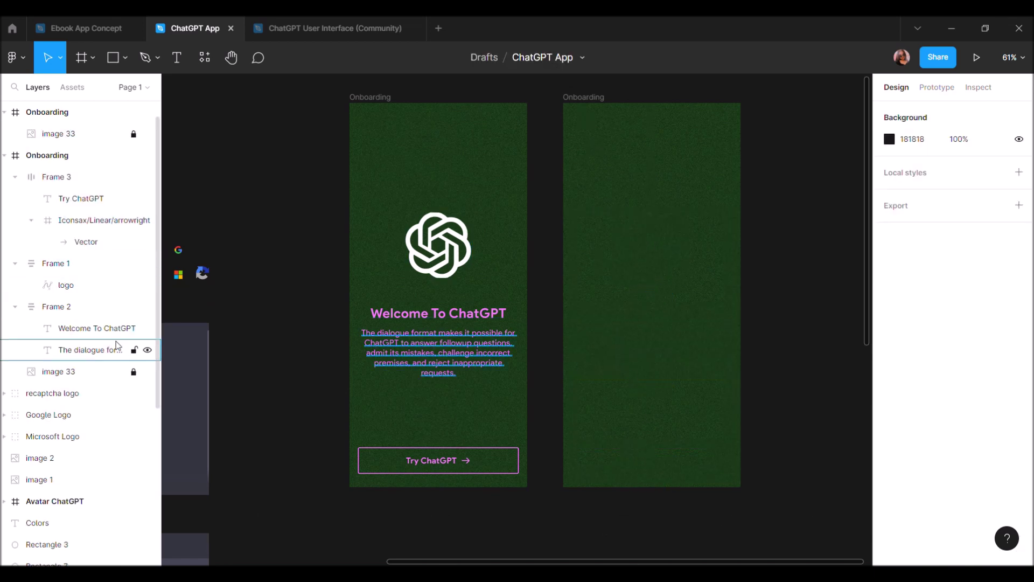
left_click(96, 138)
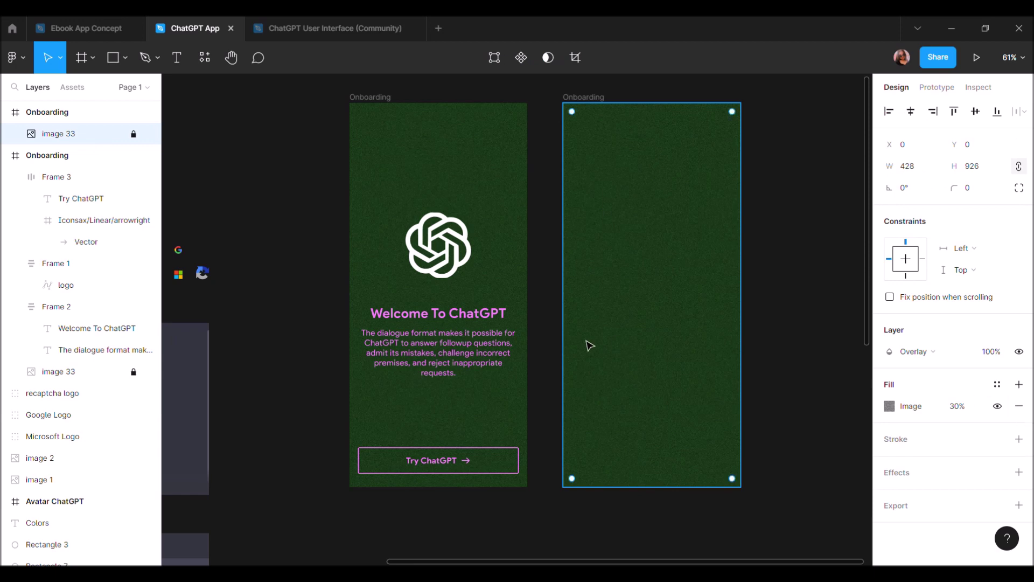
key("Delete")
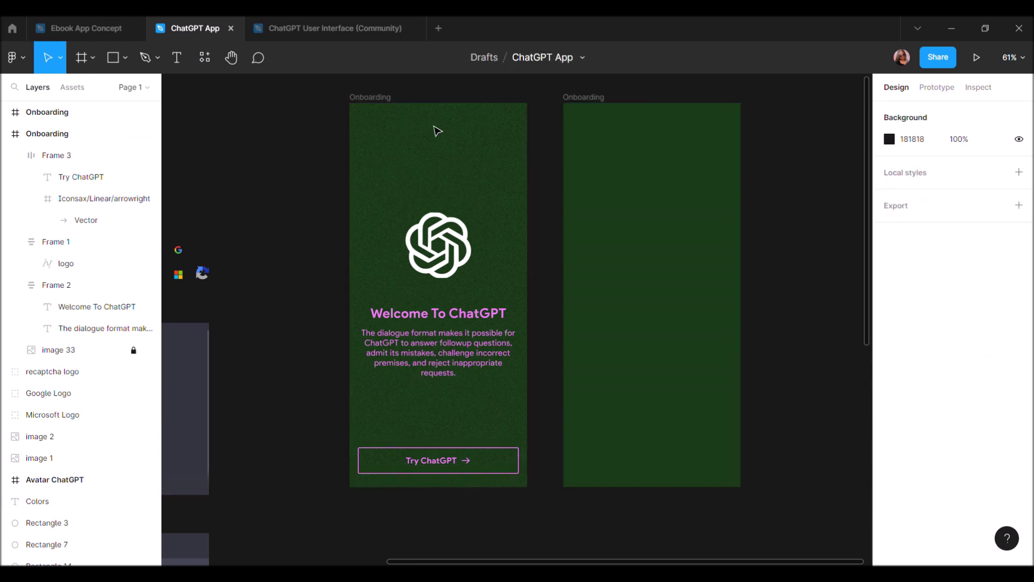
Rename the copied frame to 'Chat screen'
left_click(580, 97)
double_click(580, 98)
type("Chat Screen")
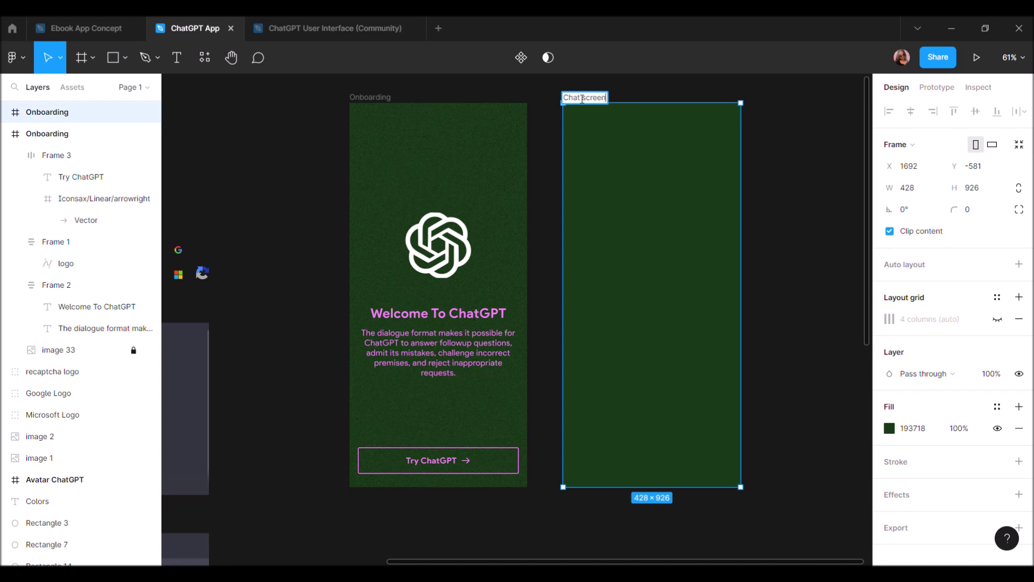
key("Return")
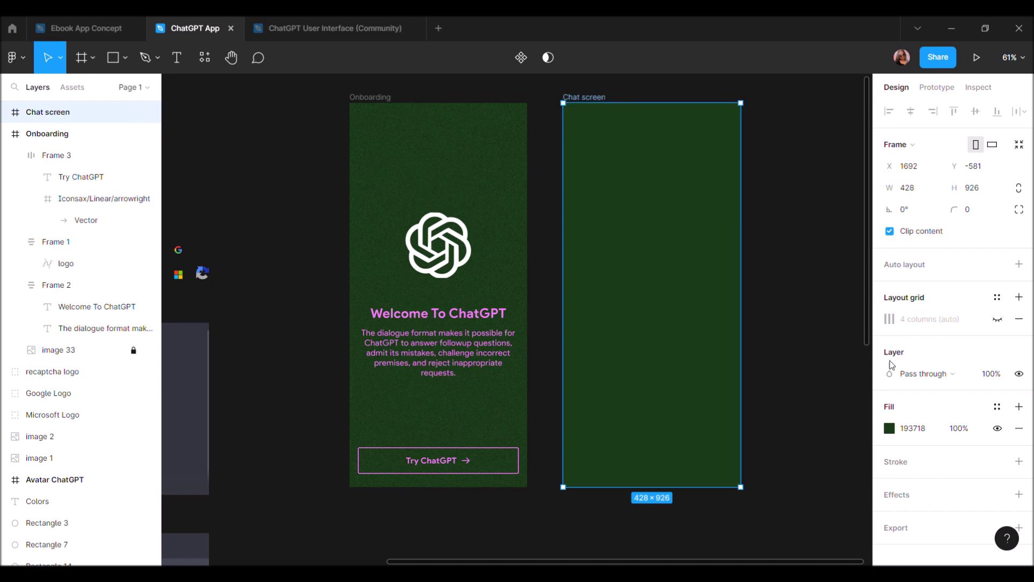
Fill the Chat screen frame with dark grey #343541 sampled from the ChatGPT reference
left_click(889, 428)
left_click(730, 416)
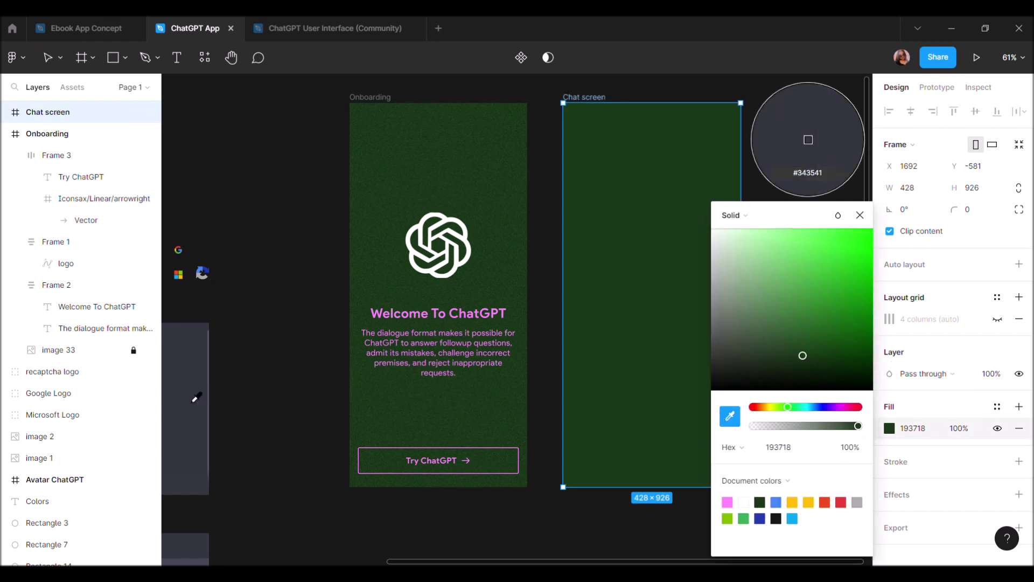
left_click(808, 140)
key("Escape")
scroll(541, 249, "up", 3)
scroll(521, 218, "down", 3)
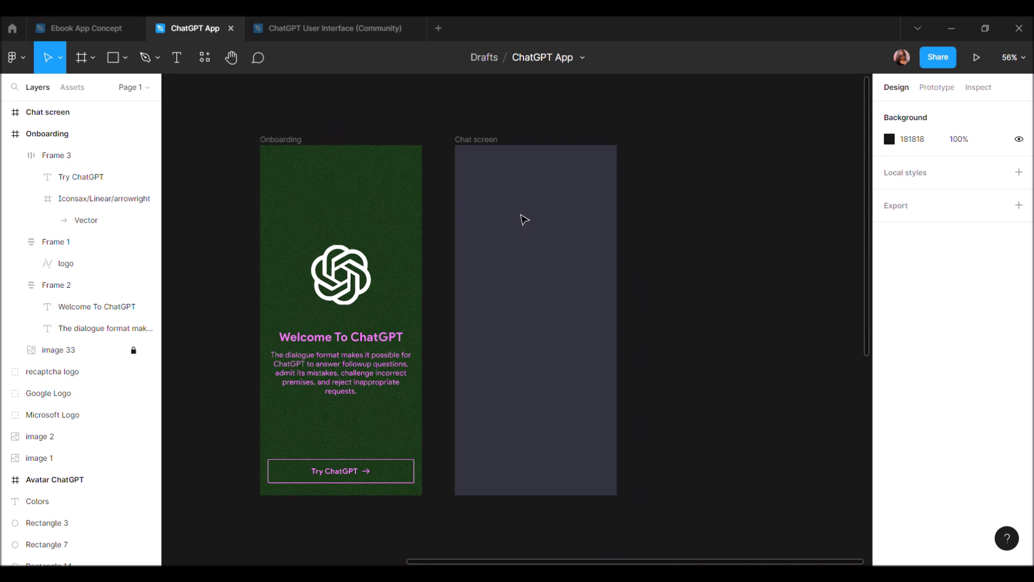
Add a column layout grid to the Chat screen frame and bring it into view
left_click(487, 140)
left_click(997, 296)
left_click(735, 338)
scroll(382, 420, "left", 5)
scroll(383, 420, "up", 5)
scroll(382, 420, "down", 5)
scroll(382, 420, "up", 5)
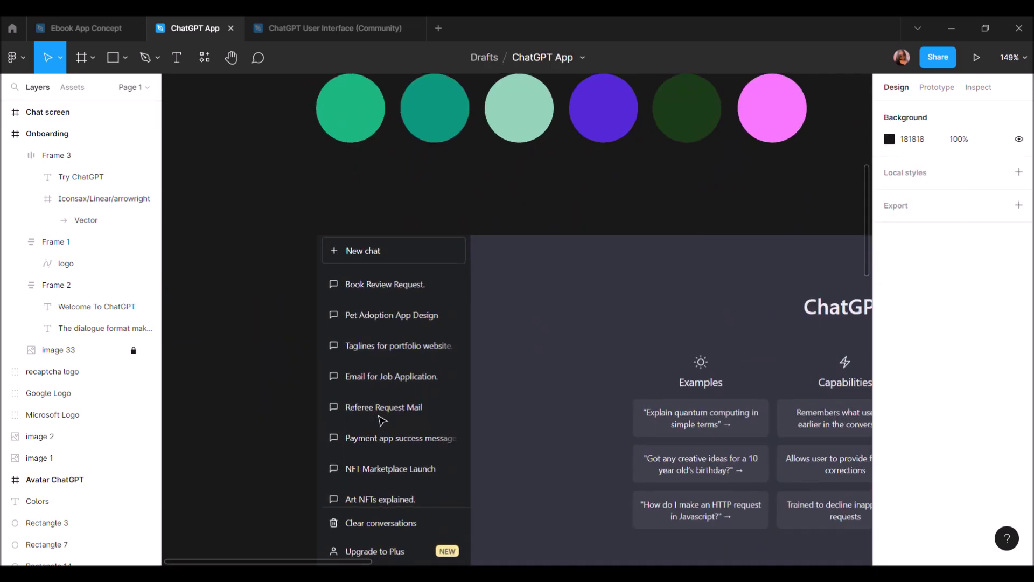
scroll(382, 420, "up", 5)
scroll(382, 420, "down", 5)
scroll(516, 260, "up", 3)
scroll(516, 260, "up", 1)
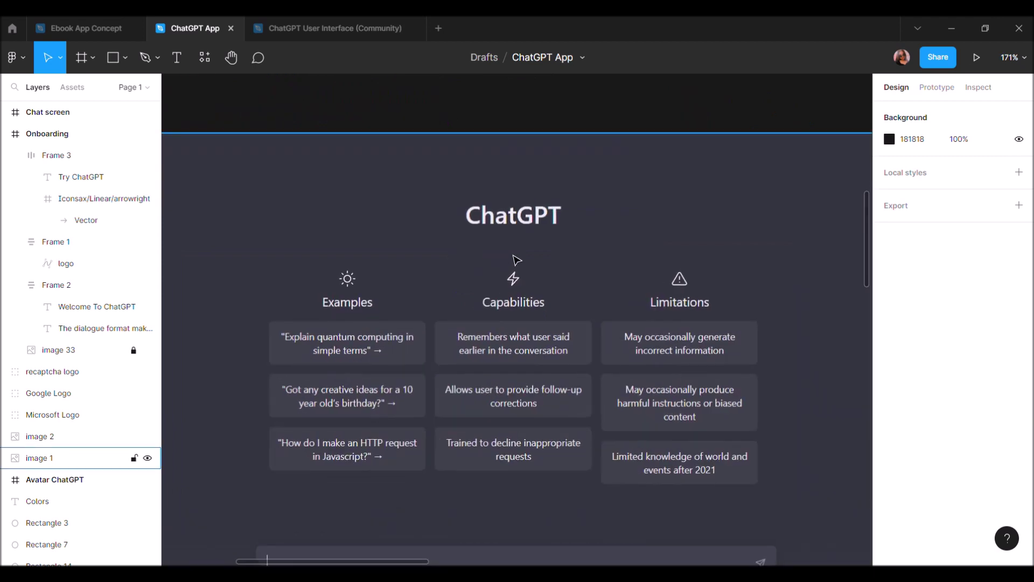
scroll(516, 260, "down", 3)
scroll(516, 260, "down", 2)
left_click(178, 59)
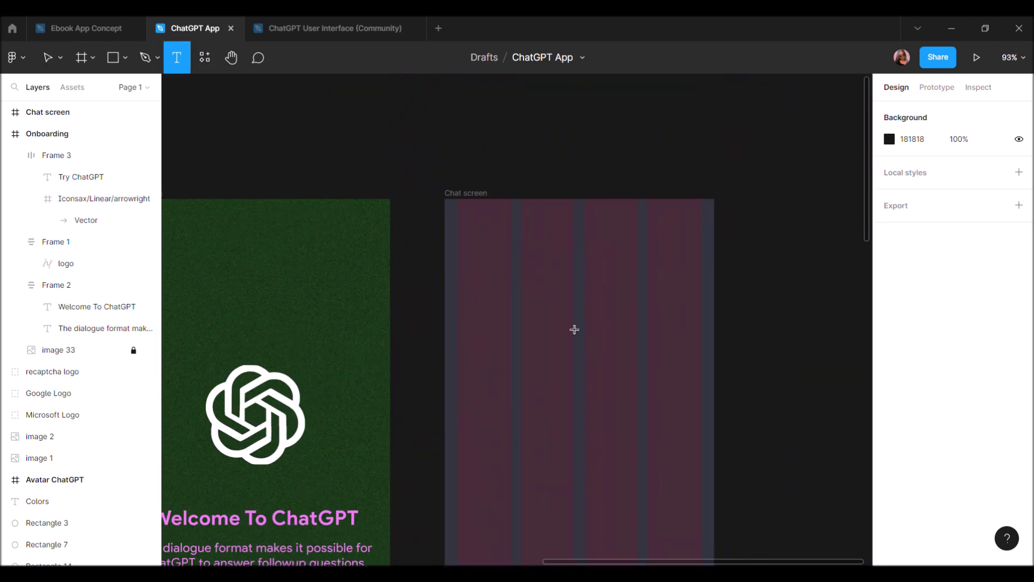
Add a 'ChatGPT' text near the top of the Chat screen
scroll(545, 302, "up", 2)
left_click(536, 277)
type("ChatGPT")
key("Escape")
Make the ChatGPT title bold, size 24, and horizontally centred in the frame
left_click(900, 427)
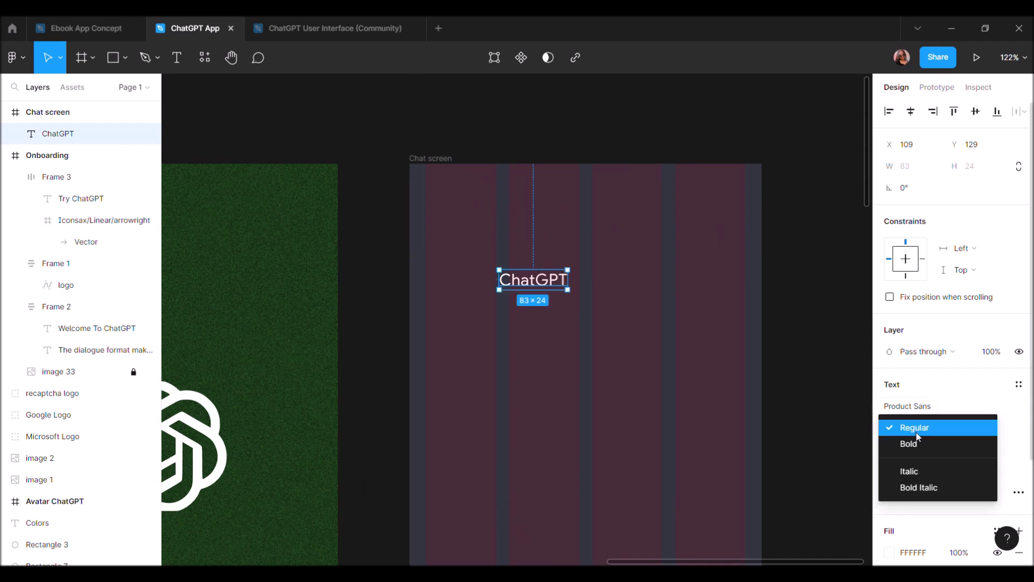
left_click(911, 441)
left_click(911, 112)
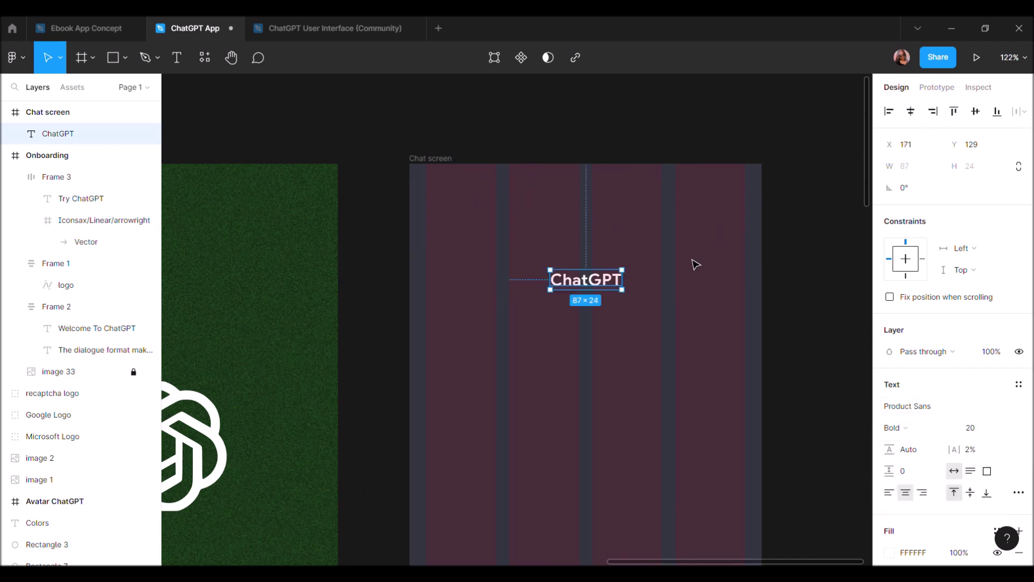
left_click(980, 428)
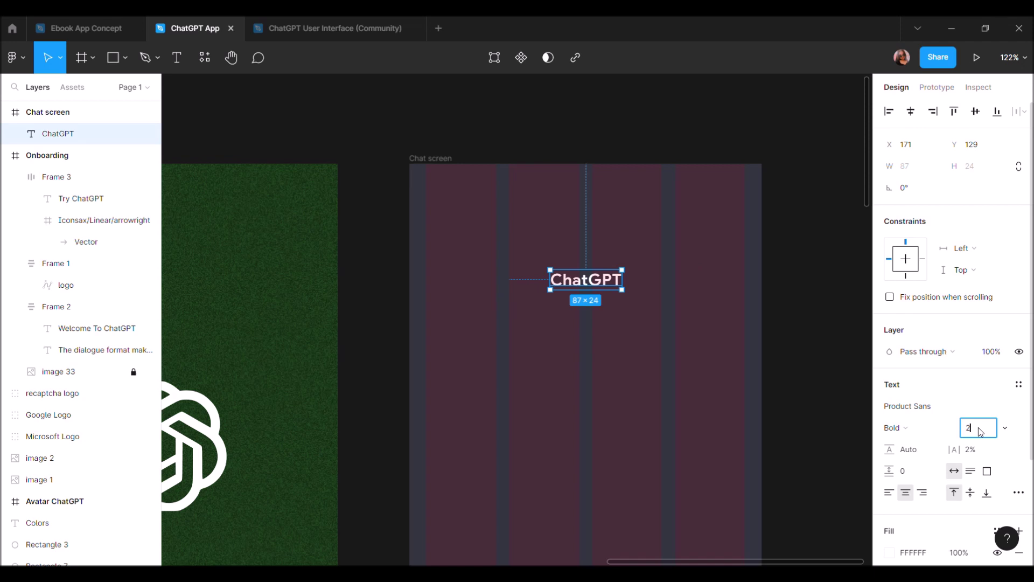
type("24")
key("Return")
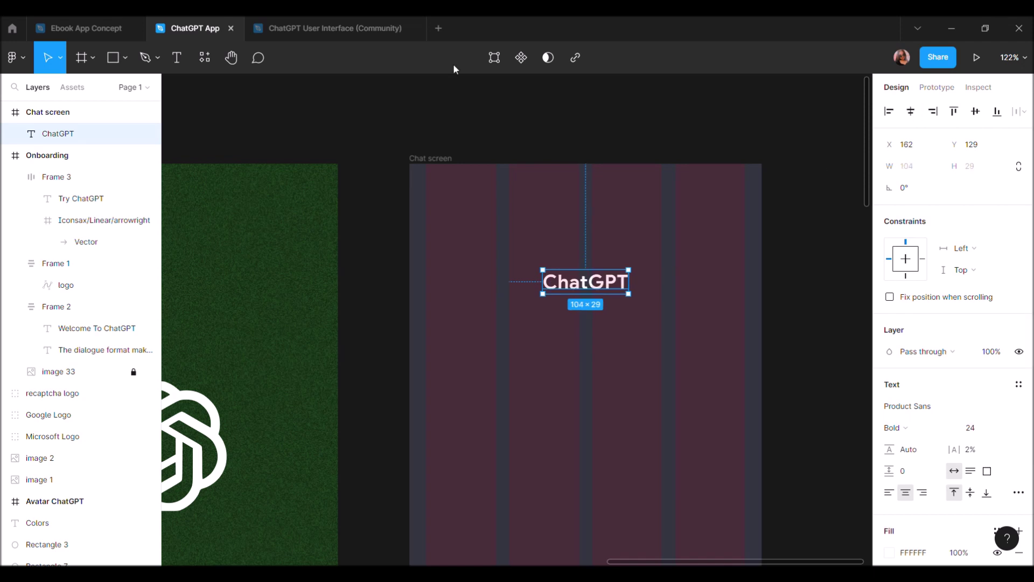
left_click(408, 104)
left_click(204, 57)
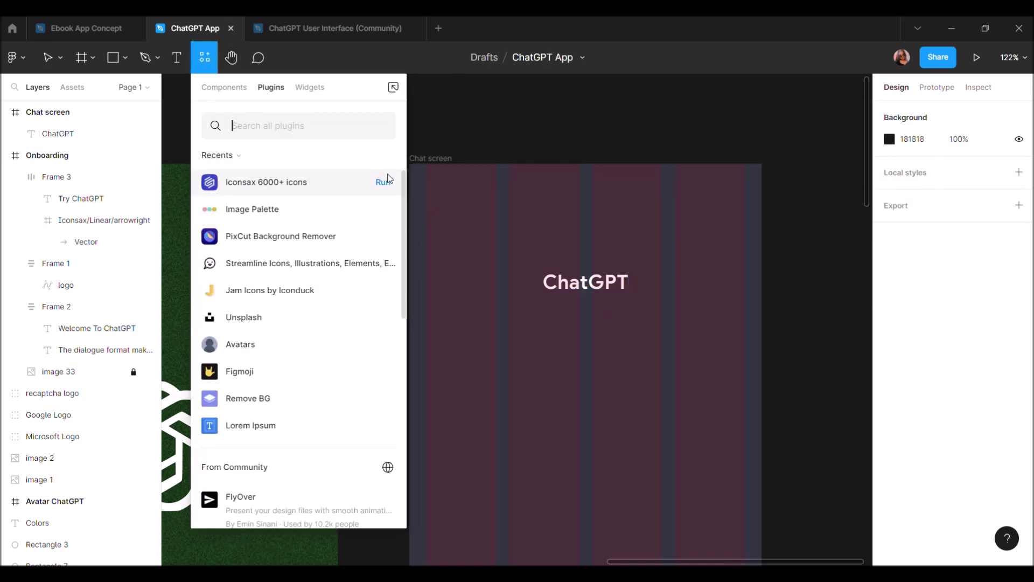
Insert the sun icon from the Iconsax plugin onto the canvas
left_click(385, 182)
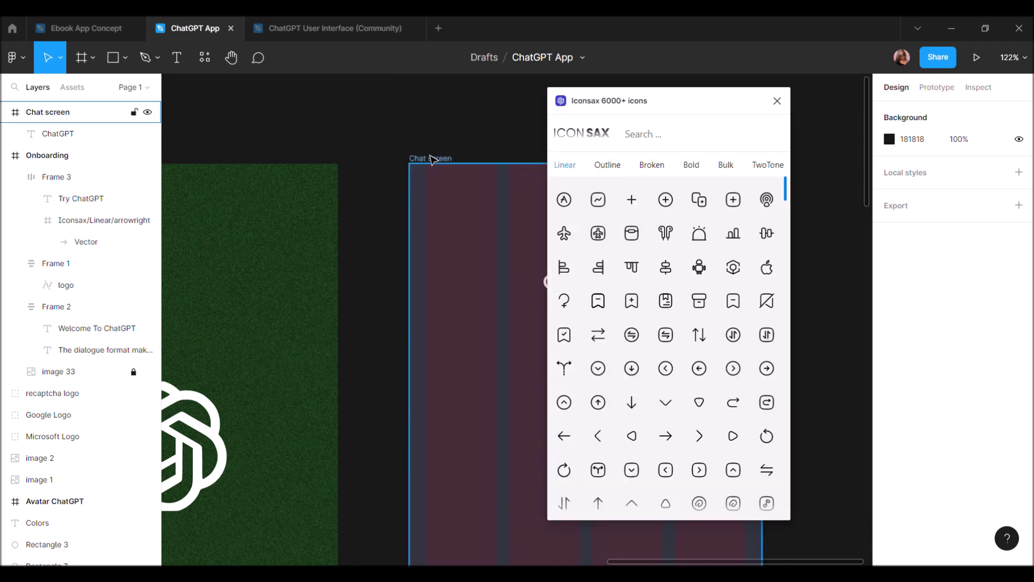
type("su")
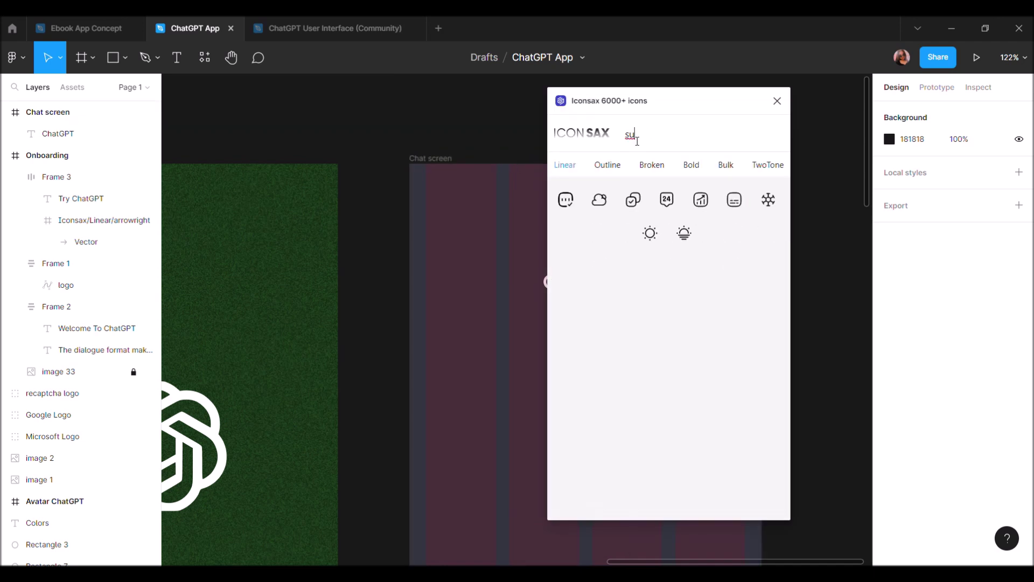
left_click(650, 233)
Browse the Iconsax set and place the flash lightning icon beside the sun icon
key("BackSpace")
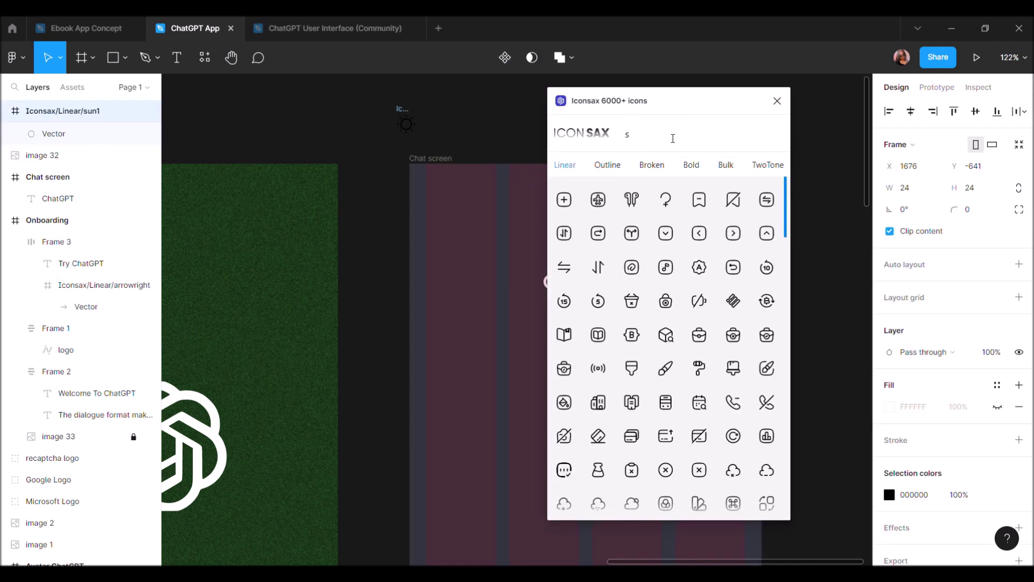
type("pa")
key("BackSpace")
key("BackSpace")
key("BackSpace")
type("th")
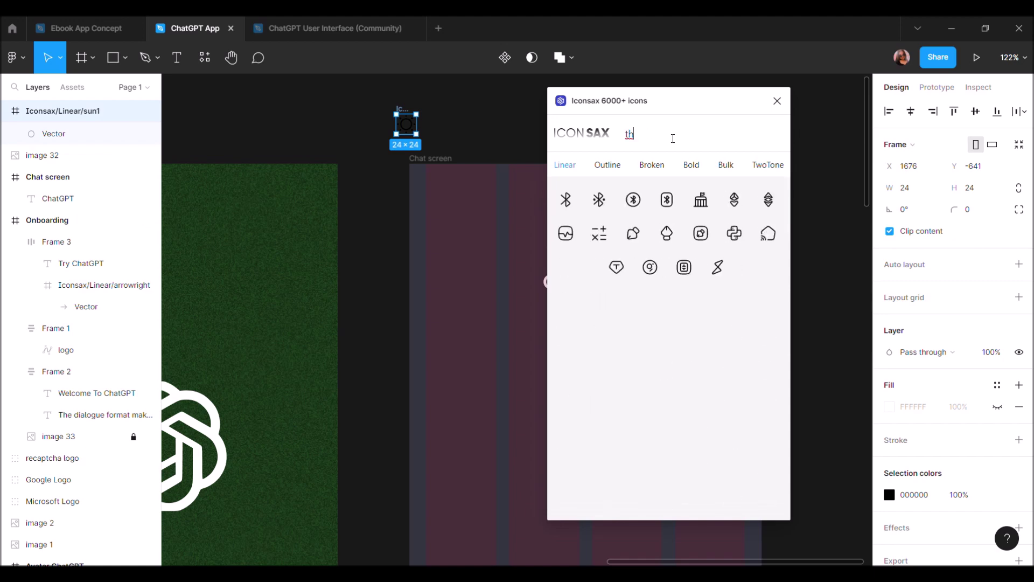
key("BackSpace")
key("BackSpace")
scroll(666, 340, "down", 2)
scroll(665, 340, "down", 3)
scroll(665, 339, "down", 3)
scroll(666, 339, "down", 3)
scroll(666, 340, "down", 3)
scroll(666, 339, "down", 3)
scroll(666, 339, "down", 3)
scroll(666, 339, "down", 3)
scroll(665, 339, "down", 3)
scroll(665, 339, "down", 3)
scroll(666, 339, "down", 3)
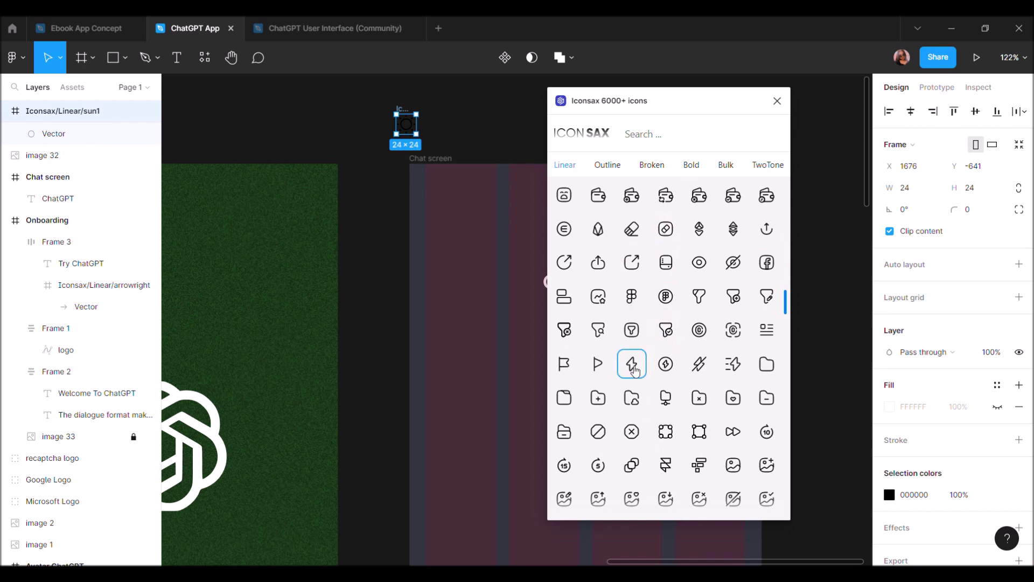
left_click_drag(634, 371, 509, 253)
left_click_drag(454, 131, 455, 131)
Search 'war' and place the warning2 icon on the canvas
left_click(668, 129)
type("war")
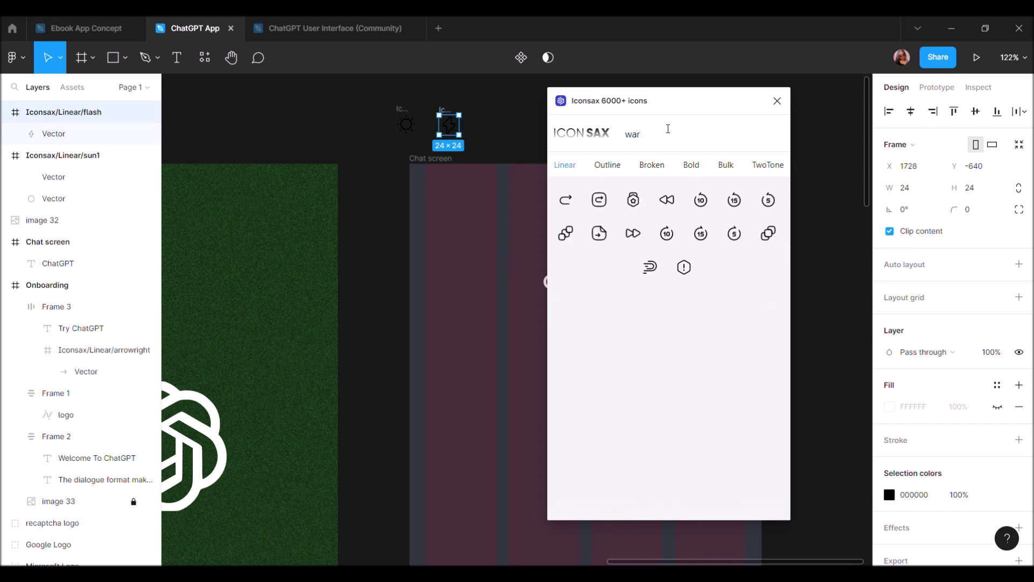
mouse_move(666, 234)
left_mouse_down()
mouse_move(530, 114)
mouse_move(501, 119)
left_mouse_up()
left_click(778, 100)
Move the lightning icon into Chat screen below the title
left_click(448, 116)
double_click(448, 111)
key("Escape")
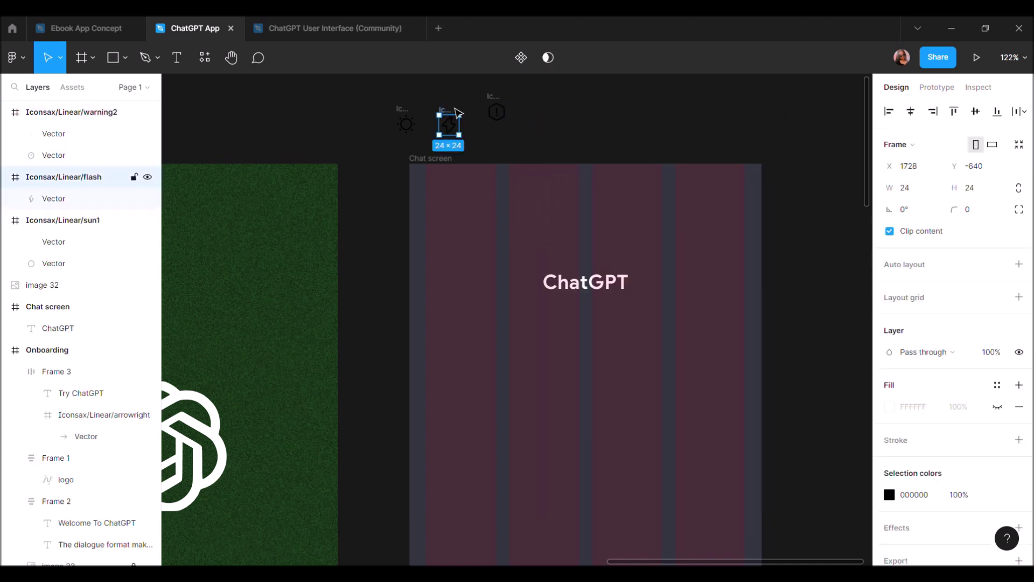
left_click_drag(451, 114, 589, 359)
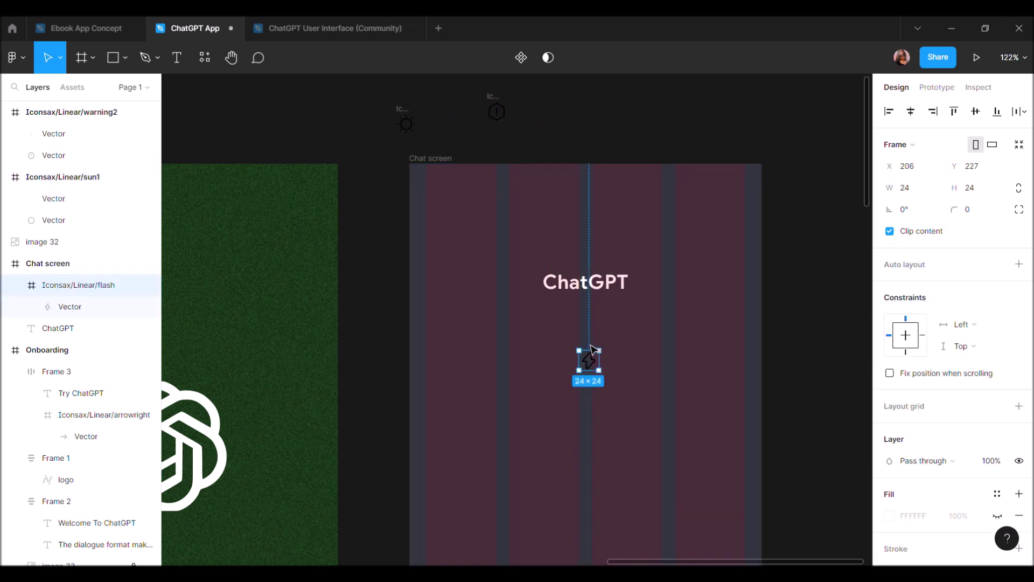
Resize the lightning icon to 28×28
scroll(592, 353, "down", 5)
scroll(396, 323, "up", 3)
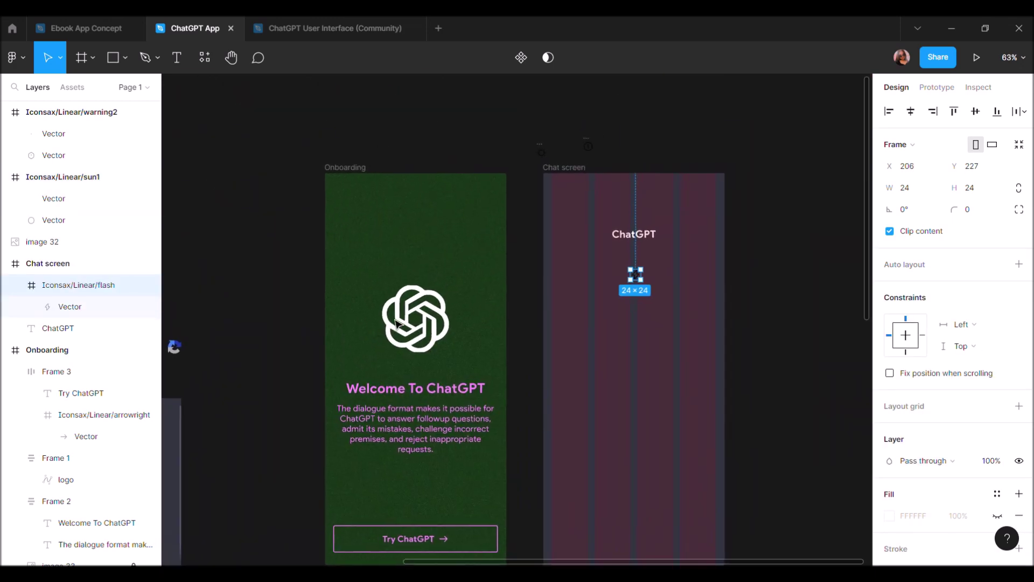
scroll(780, 177, "up", 2)
left_click(922, 189)
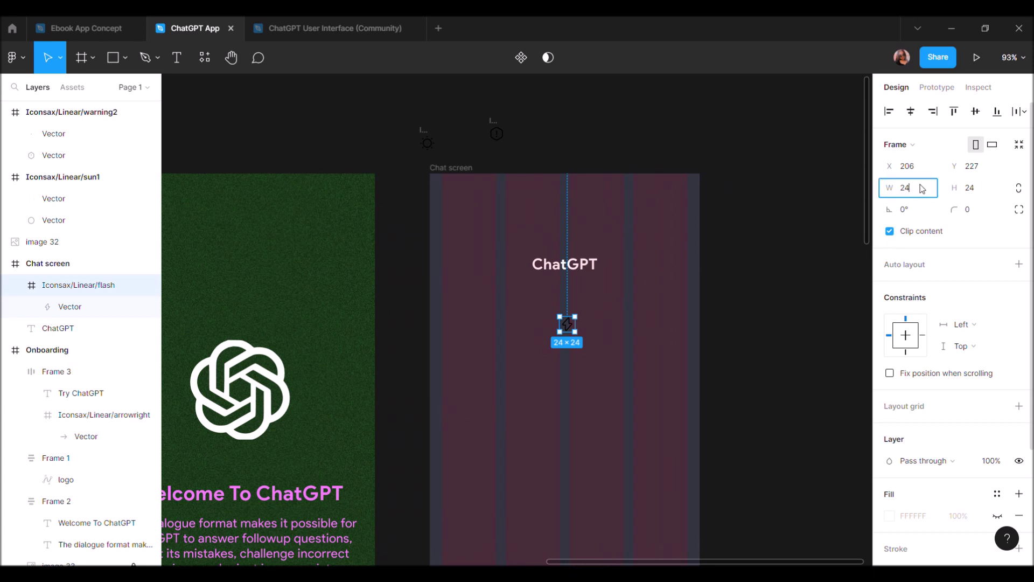
type("28")
key("Tab")
type("28")
key("Return")
Make the lightning icon white (FFFFFF) and centre it under the title
scroll(948, 347, "down", 3)
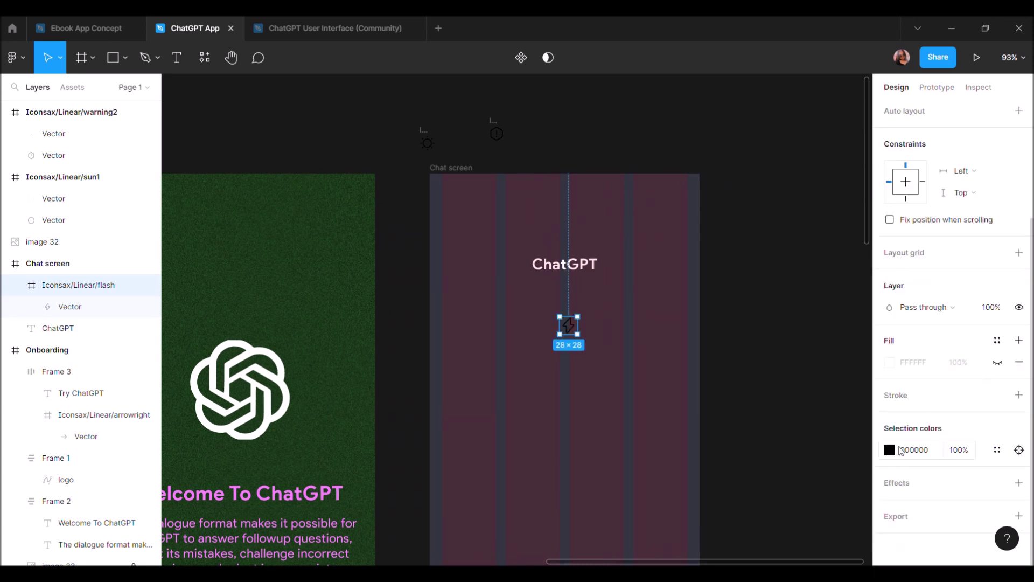
left_click(899, 450)
type("FFFFFF")
key("Return")
scroll(595, 348, "up", 3)
scroll(571, 328, "up", 2)
mouse_move(563, 318)
left_mouse_down()
mouse_move(558, 280)
mouse_move(558, 305)
left_mouse_up()
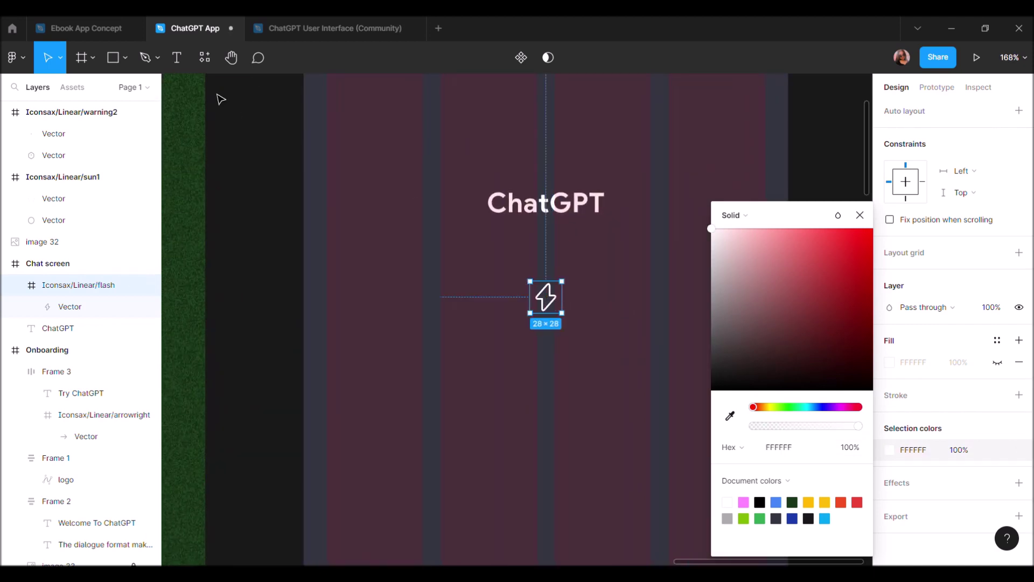
Add a 'Capabilities' text label below the lightning icon
left_click(180, 58)
left_click(492, 349)
type("Capabilities")
key("Escape")
left_click(901, 351)
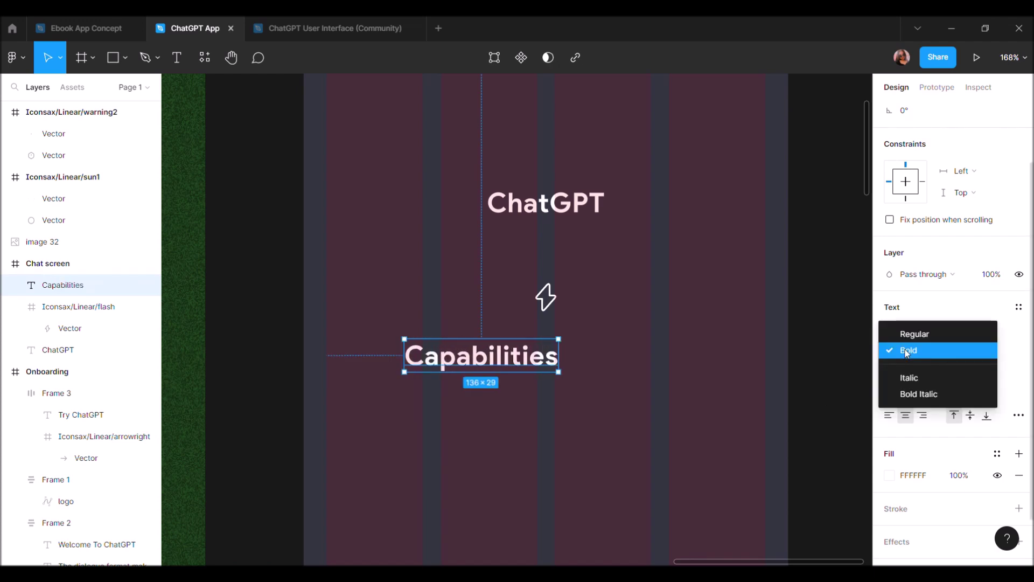
Make Capabilities Regular size 18, centre it, and auto-layout it with the icon
left_click(910, 333)
left_click(983, 351)
type("18")
key("Return")
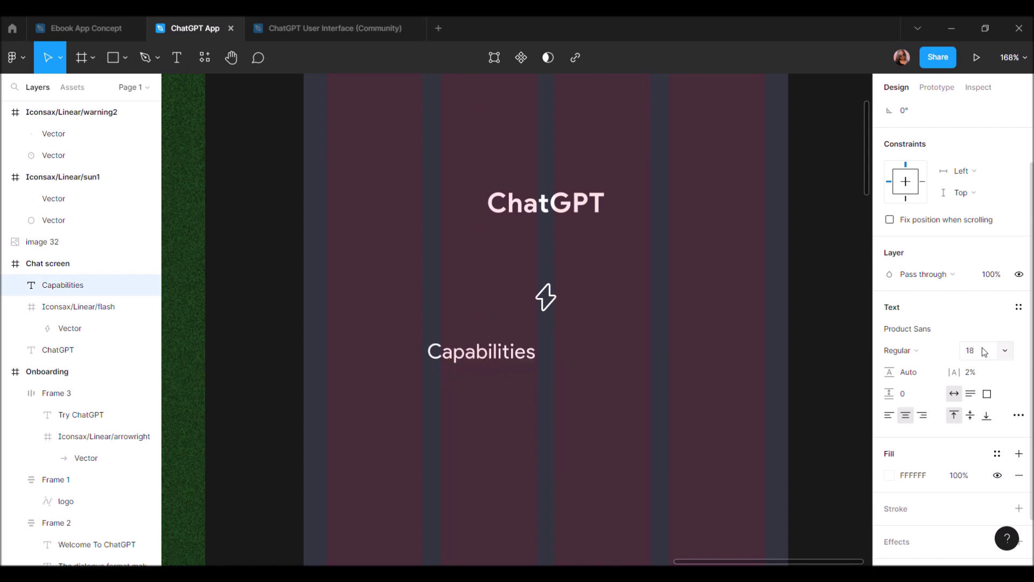
left_click_drag(505, 361, 571, 349)
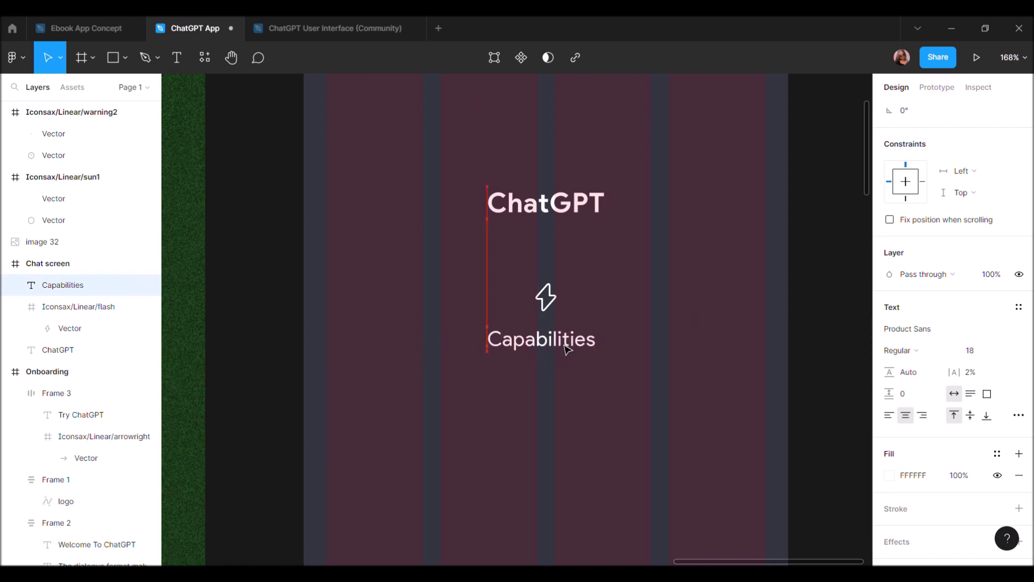
left_click(545, 296, "shift")
key("shift+a")
Duplicate the Capabilities text below the heading frame for editing
left_click(525, 349)
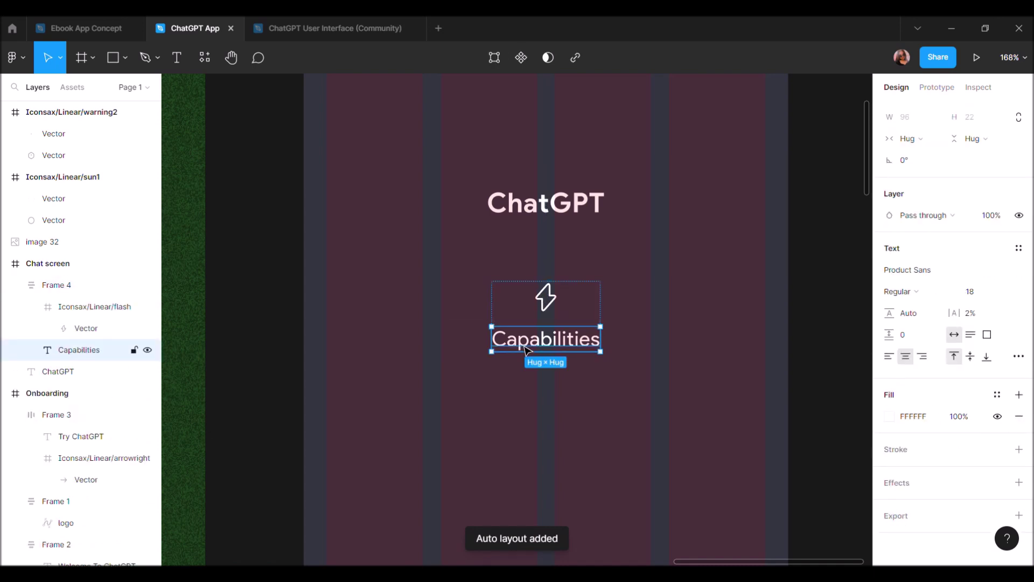
left_click_drag(525, 349, 525, 406)
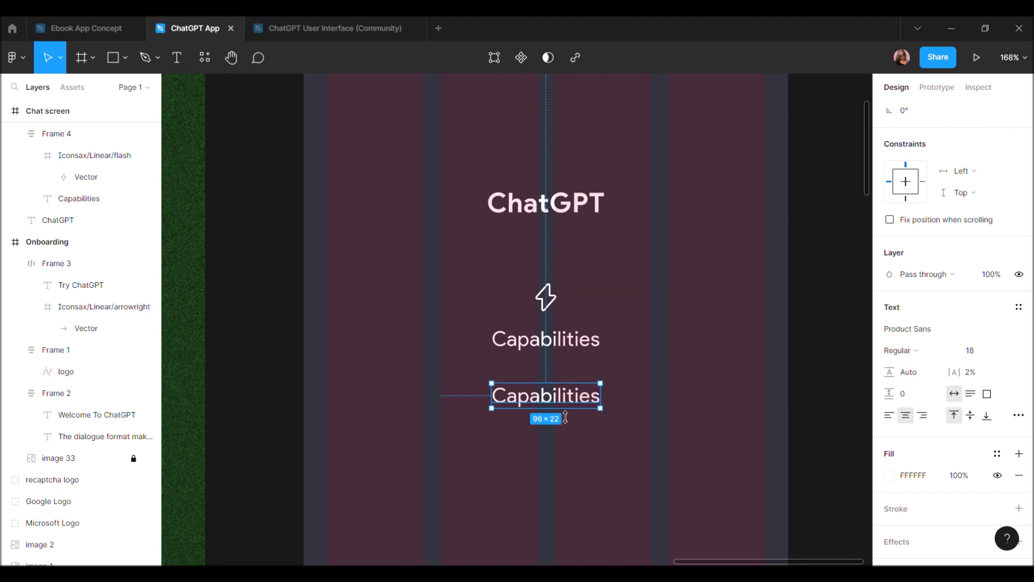
key("Return")
left_click(545, 400)
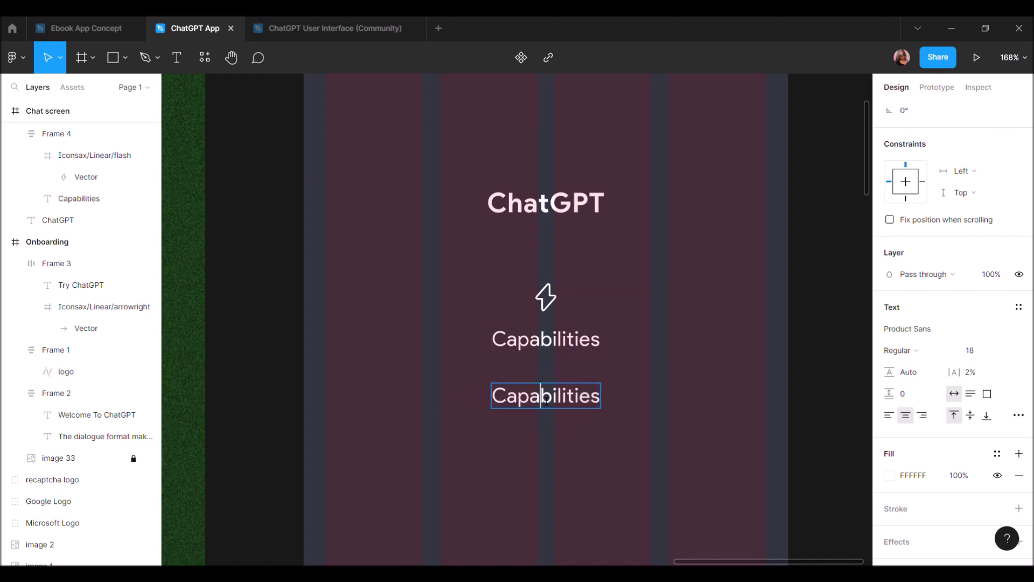
Replace the copy with 'Remembers what user said earlier in the conversation' and wrap it
double_click(502, 397)
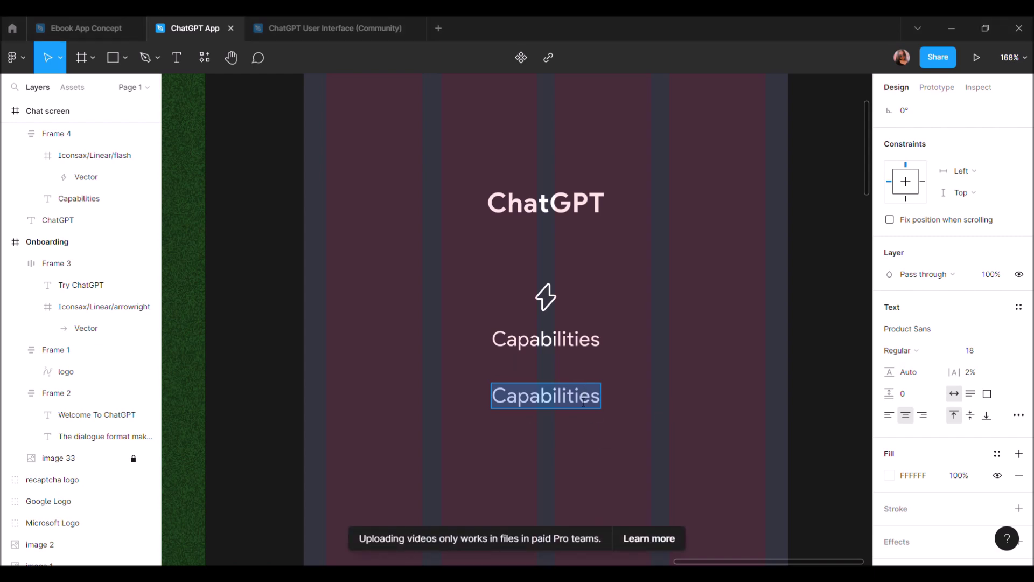
key("ctrl+v")
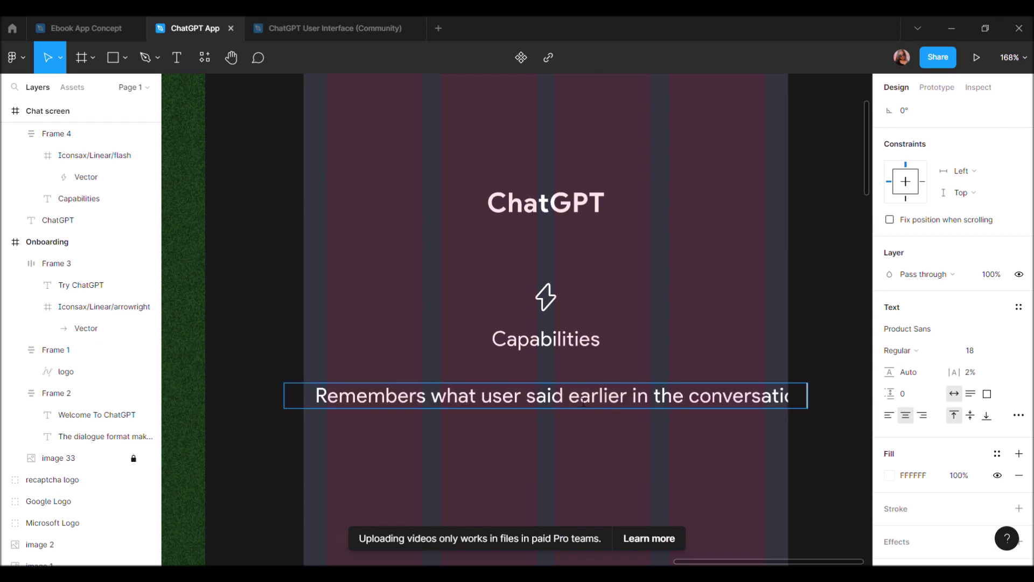
key("Escape")
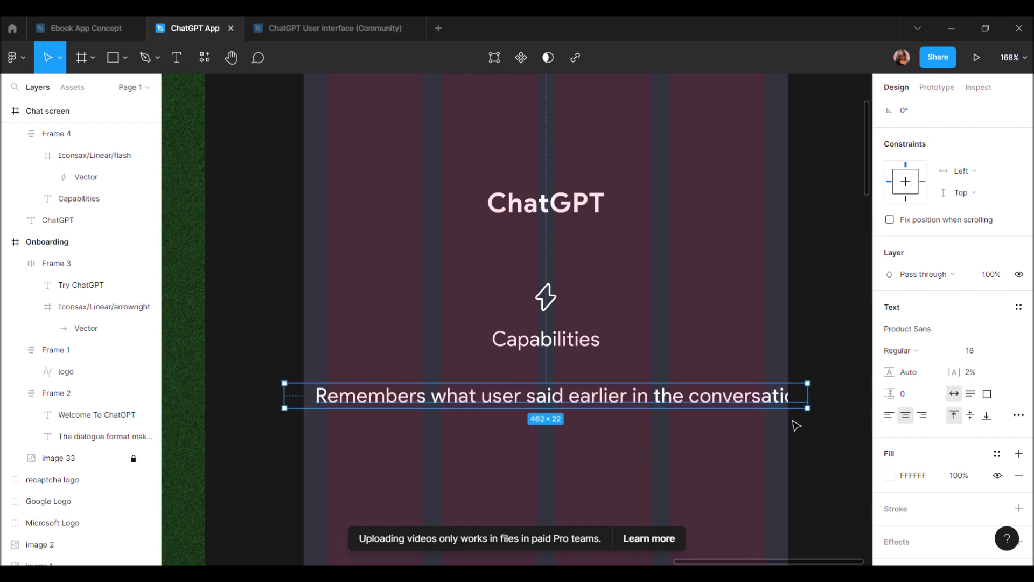
left_click_drag(808, 404, 654, 417)
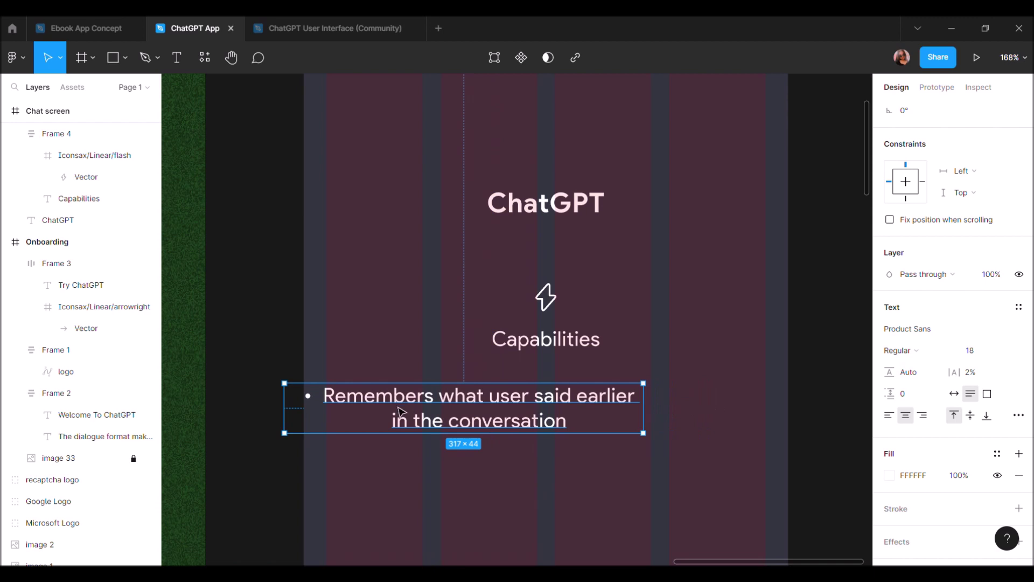
key("Return")
key("Left")
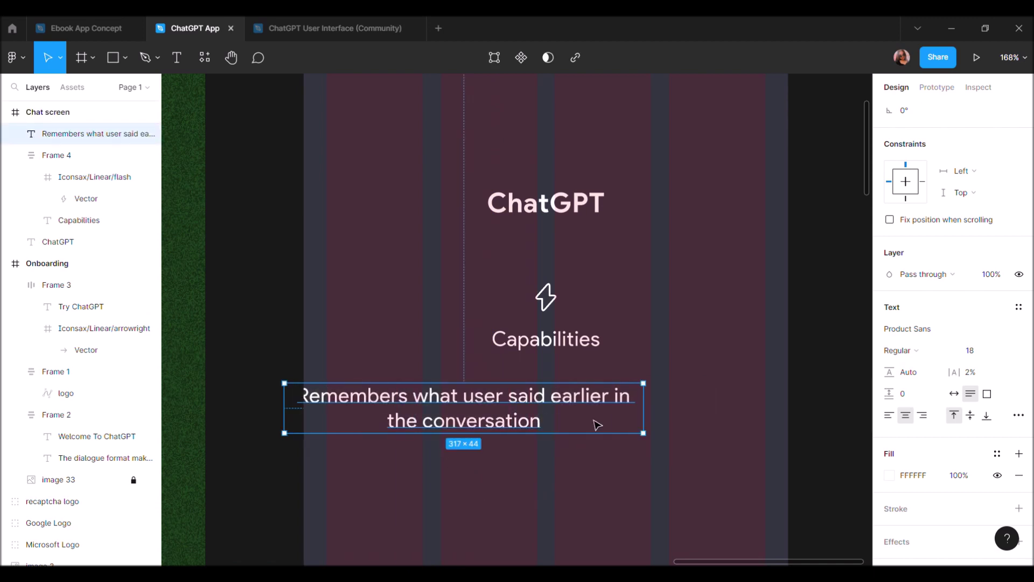
left_click_drag(644, 413, 581, 404)
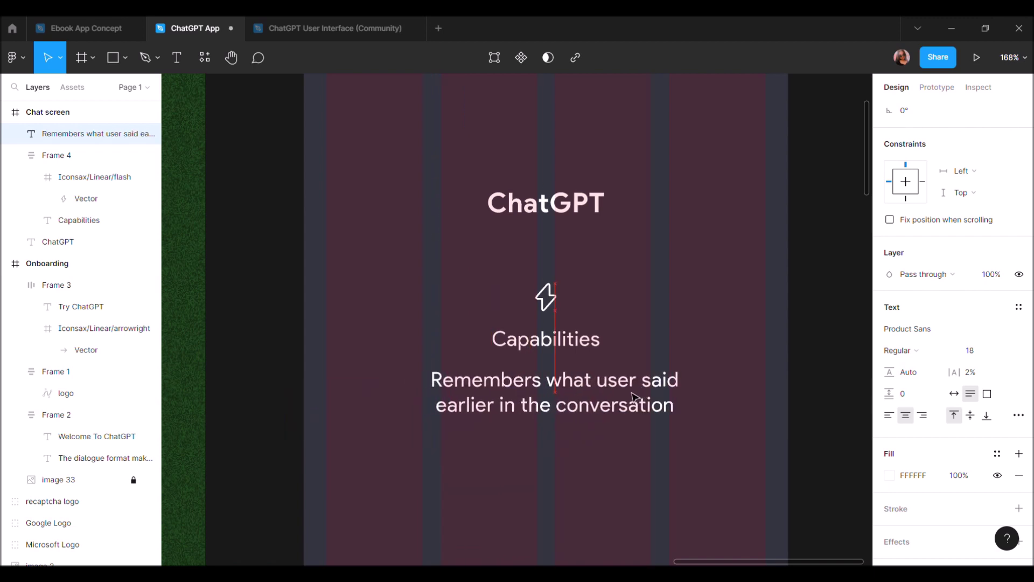
Set the description to size 14, centre it under the heading, and add auto layout
left_click(972, 350)
type("16")
key("Return")
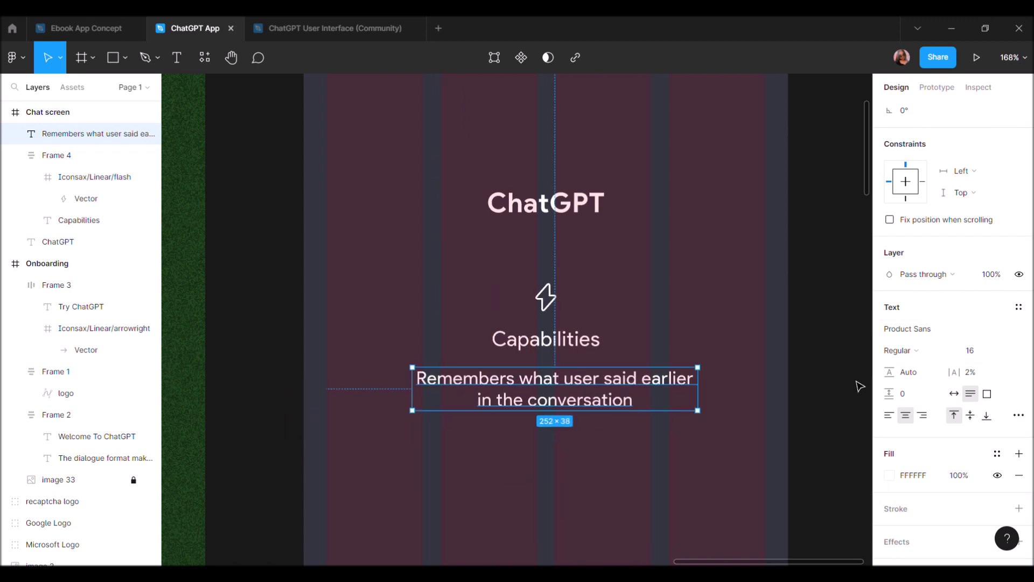
left_click(974, 350)
type("14")
key("Return")
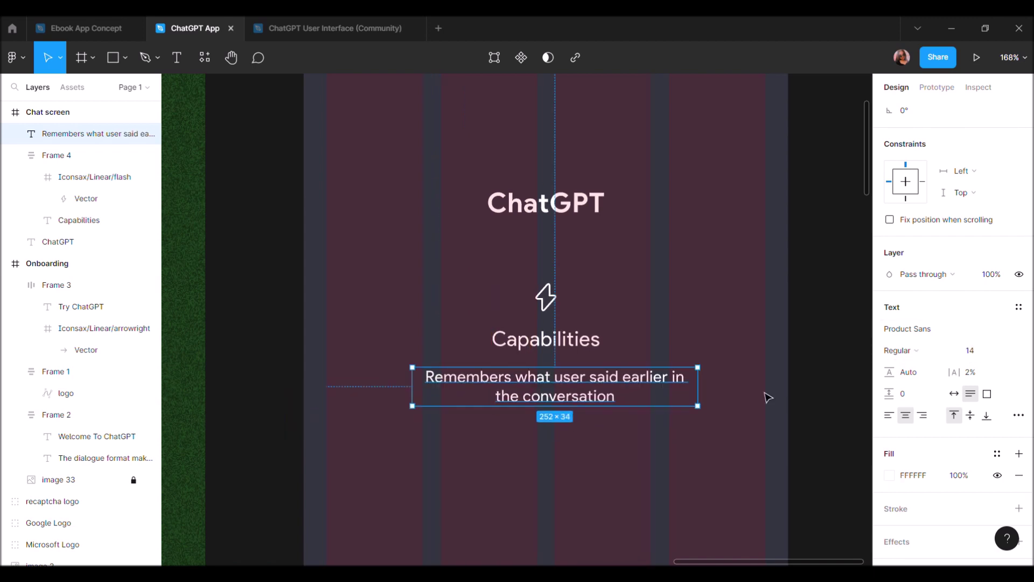
left_click_drag(698, 387, 640, 386)
mouse_move(558, 405)
left_mouse_down()
mouse_move(586, 406)
mouse_move(578, 416)
left_mouse_up()
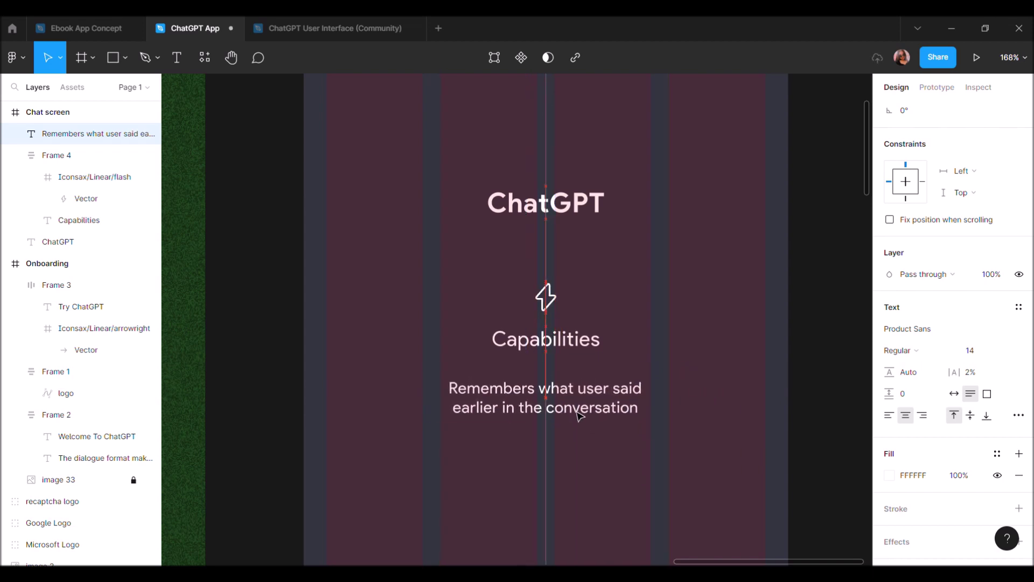
key("shift+a")
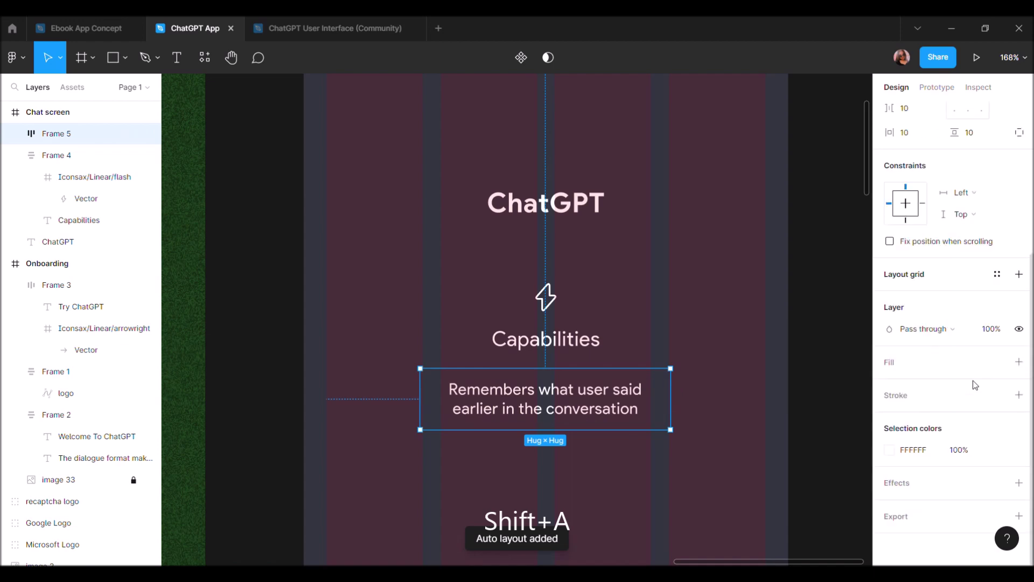
Fill the description frame with dark grey #3E3F4B sampled from the reference
left_click(1019, 362)
left_click(890, 383)
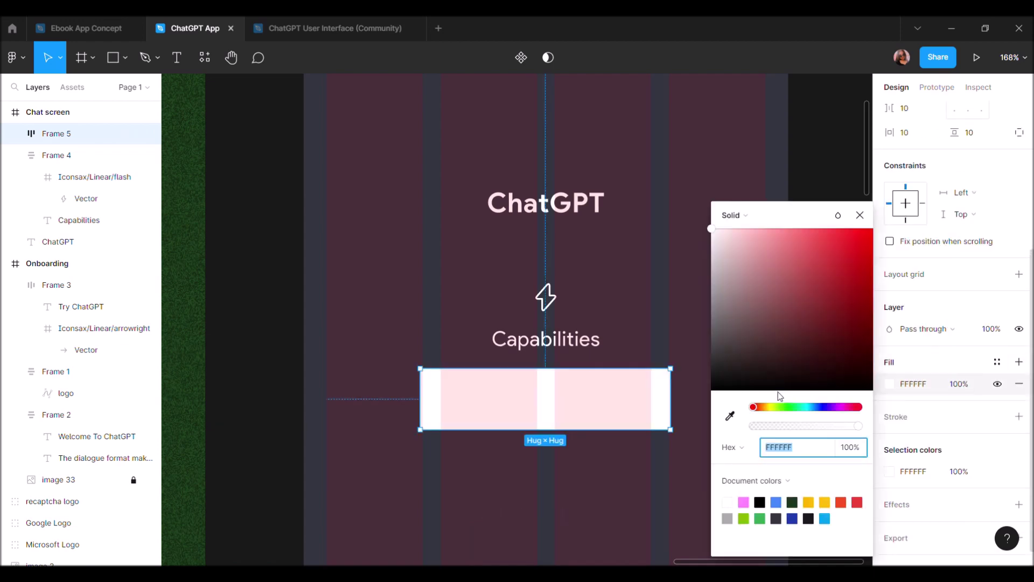
left_click(730, 416)
scroll(602, 446, "right", 5)
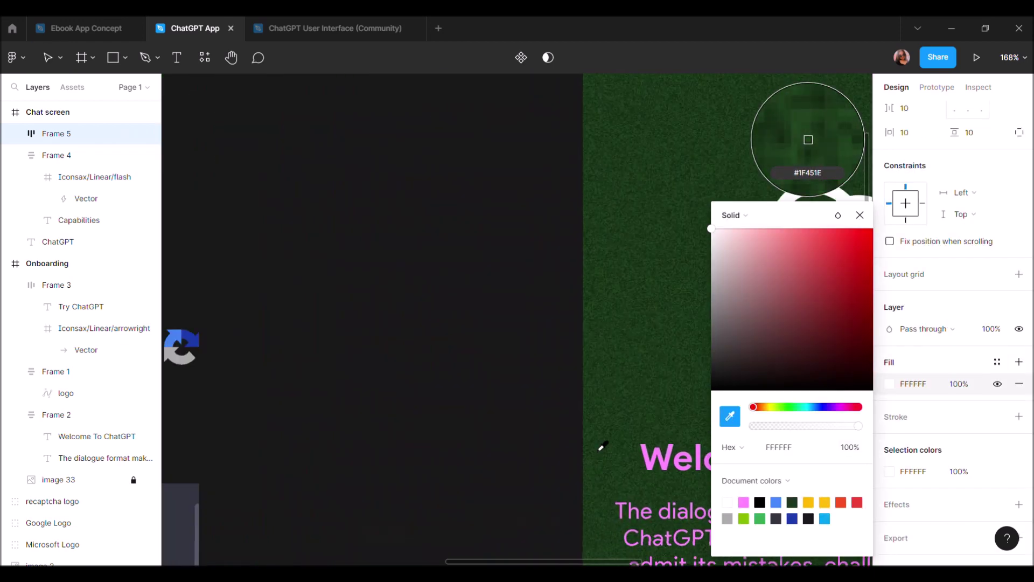
scroll(602, 446, "down", 5)
scroll(395, 487, "up", 5)
scroll(388, 483, "up", 3)
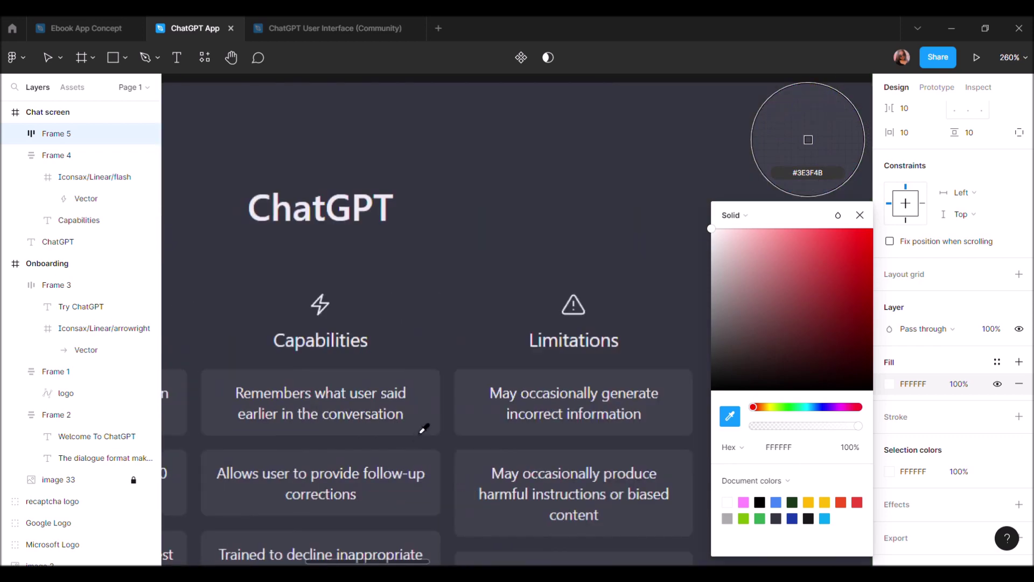
left_click(424, 428)
scroll(424, 429, "down", 5)
scroll(423, 422, "up", 4)
scroll(422, 422, "up", 2)
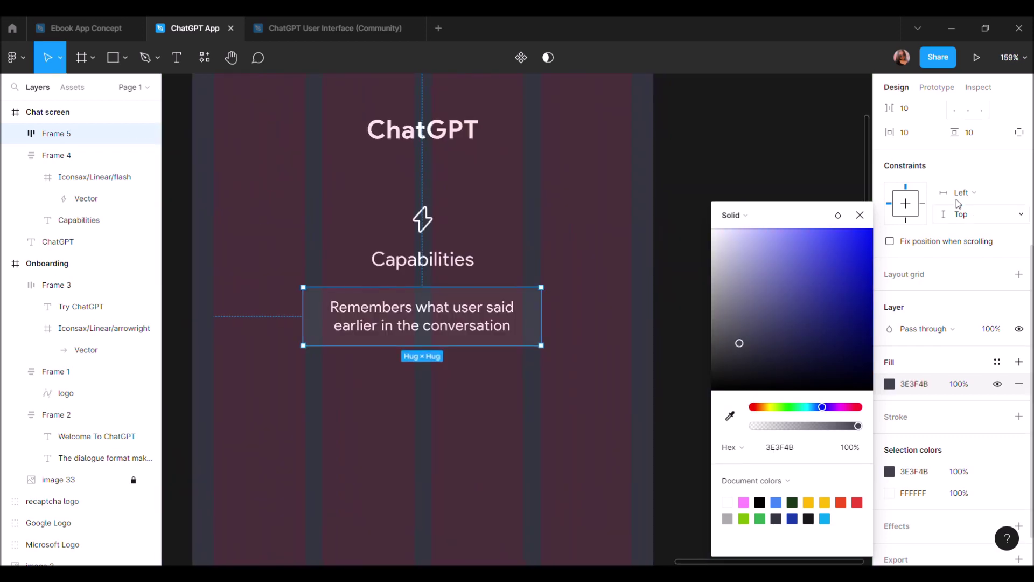
scroll(962, 210, "up", 3)
scroll(970, 221, "up", 2)
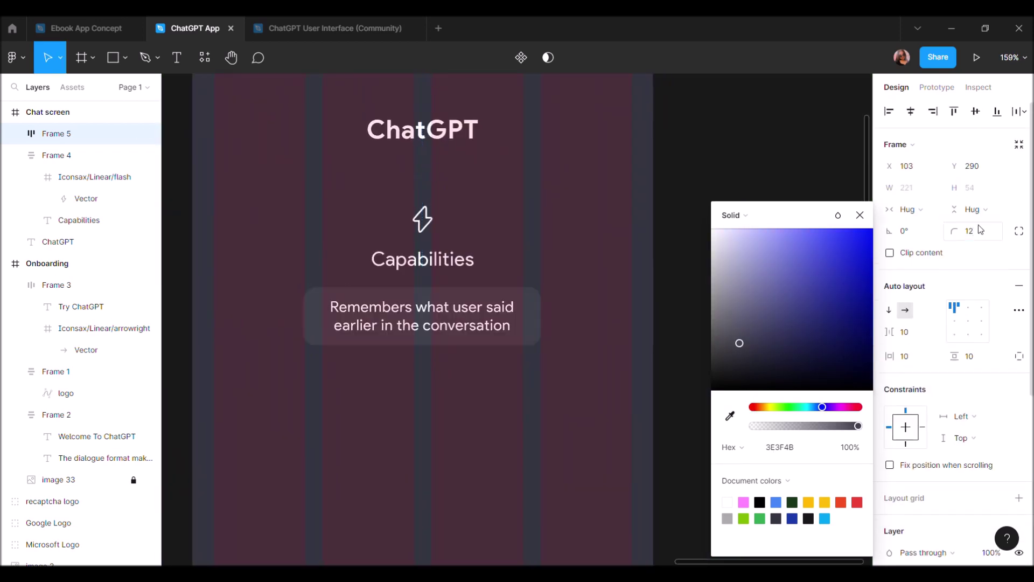
Give the card 8 horizontal padding and 8 corner radius, centre it, and copy it below
left_click(905, 356)
type("8")
key("Return")
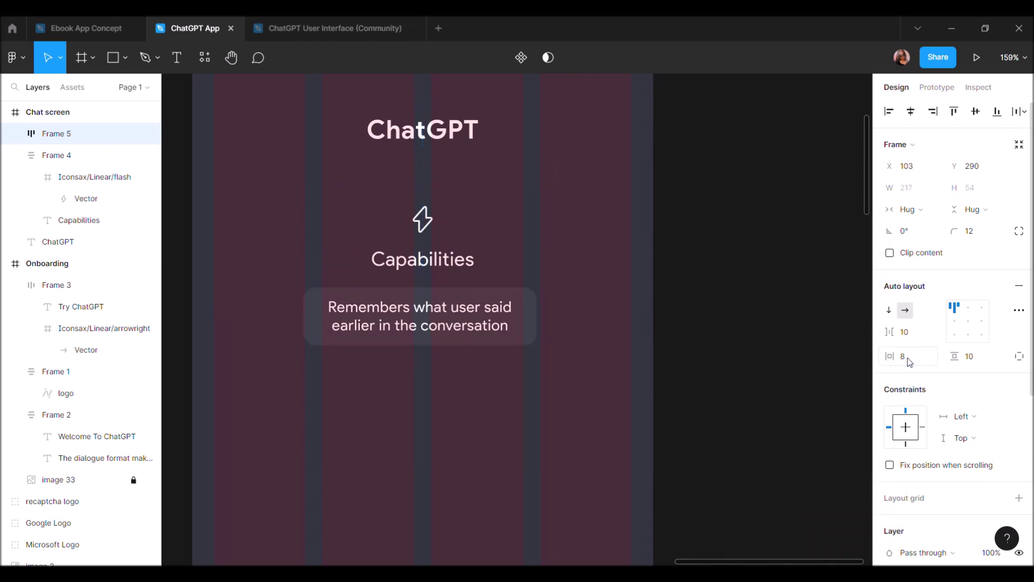
left_click(911, 111)
left_click(984, 227)
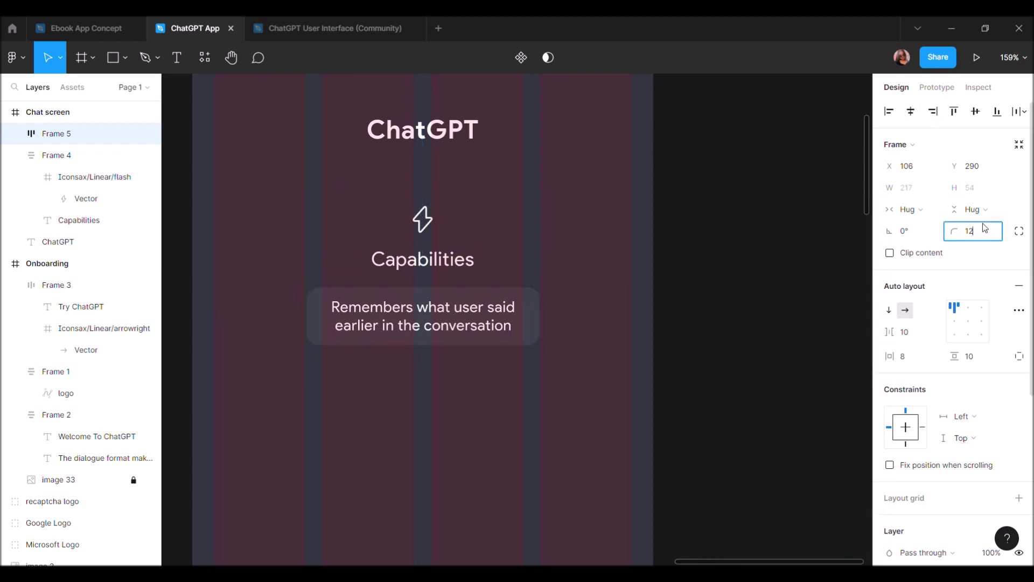
type("8")
key("Return")
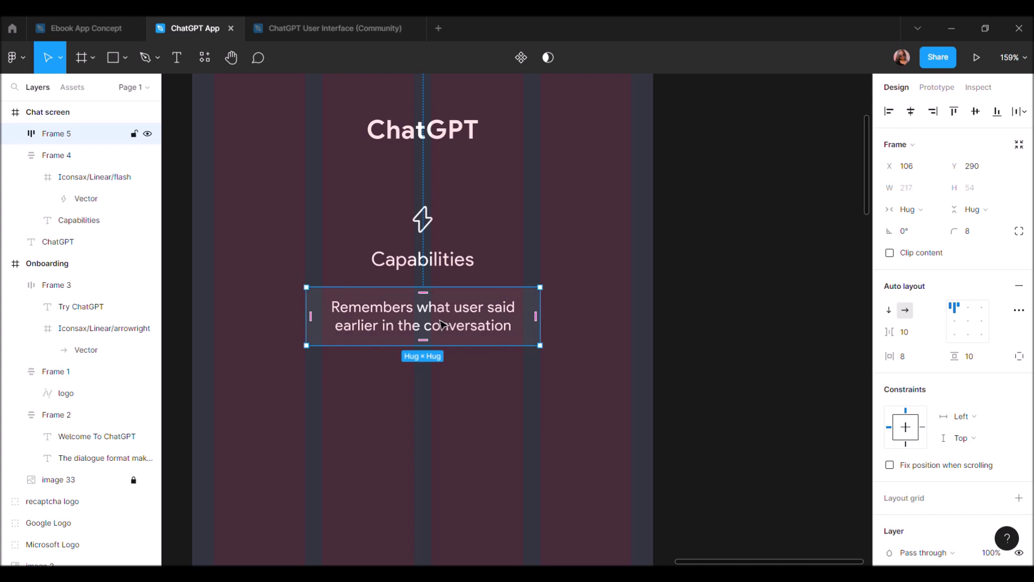
left_click_drag(443, 323, 442, 477)
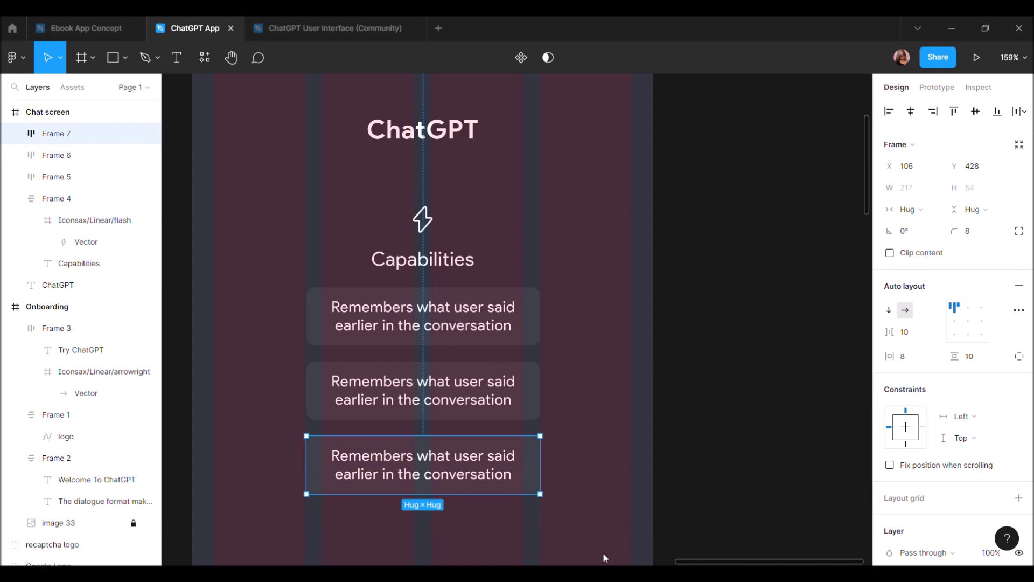
Change the middle card to read 'Allows user to provide follow-up corrections', without a bullet
double_click(485, 410)
type("Allows user to provide follow-up corrections")
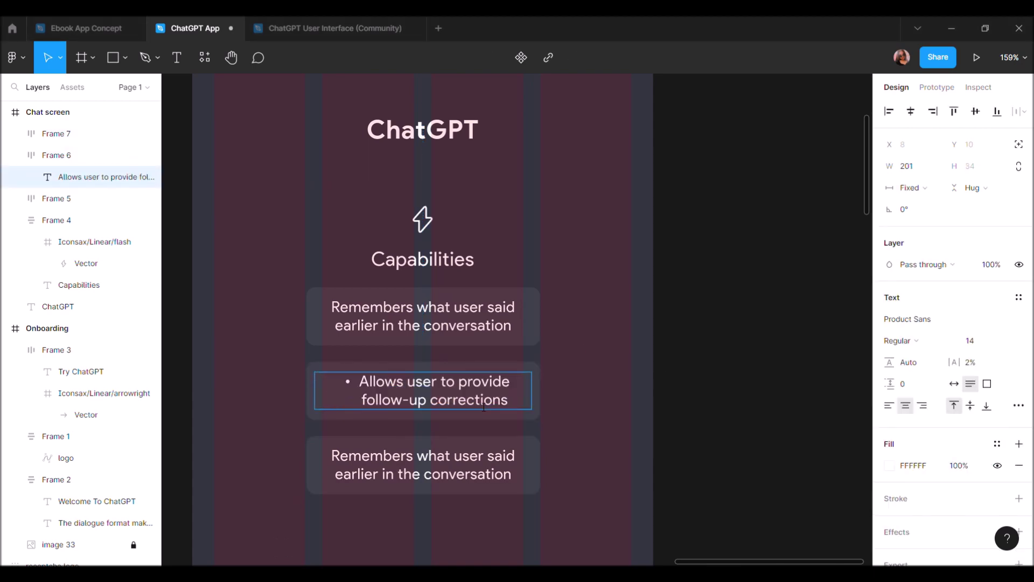
key("BackSpace")
key("Escape")
key("Escape")
Change the bottom card to read 'Trained to decline inappropriate requests', without a bullet
scroll(582, 413, "down", 3)
left_click(464, 381)
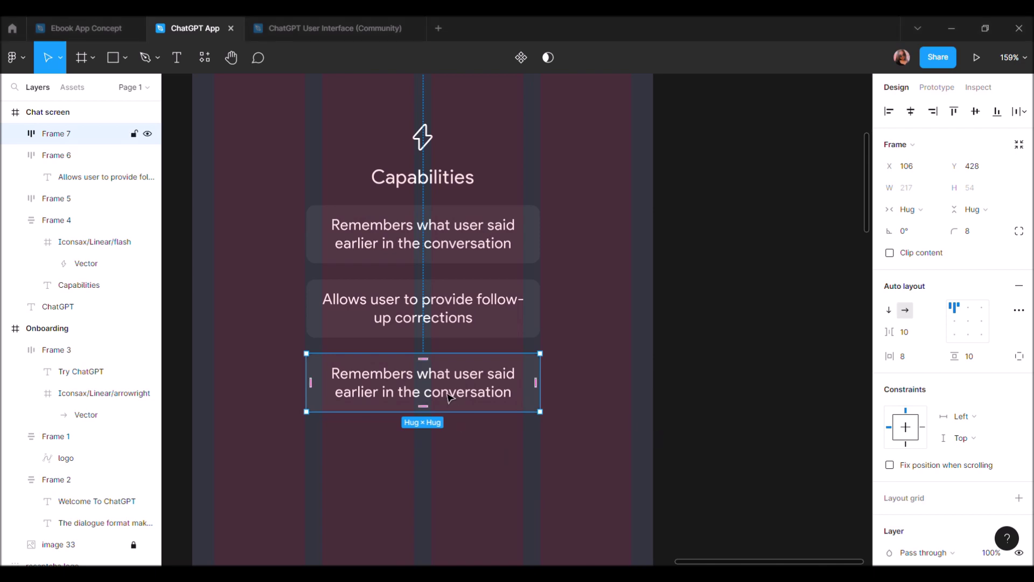
double_click(448, 397)
type("Trained to decline inappropriate requests")
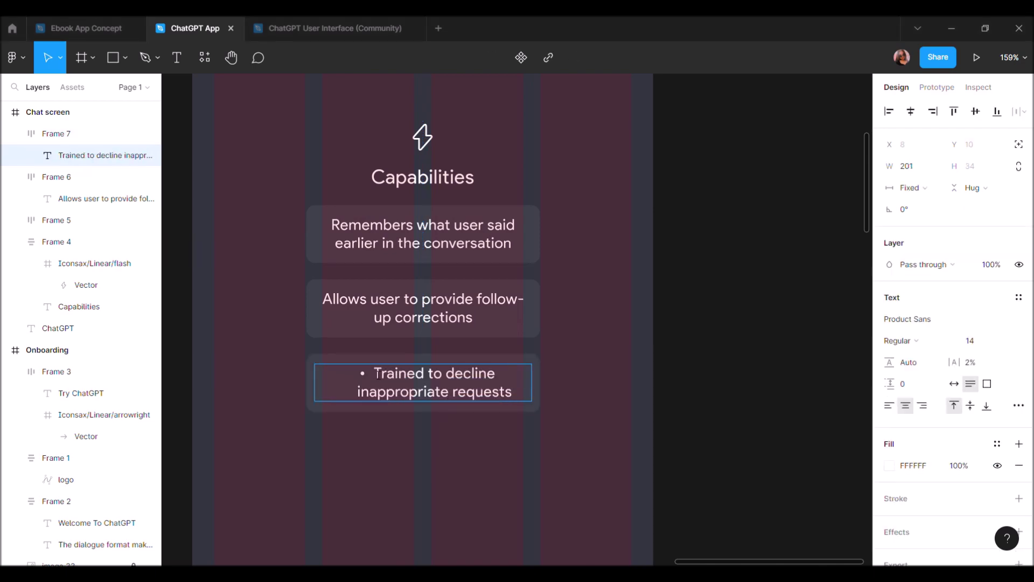
left_click(375, 374)
key("BackSpace")
key("Escape")
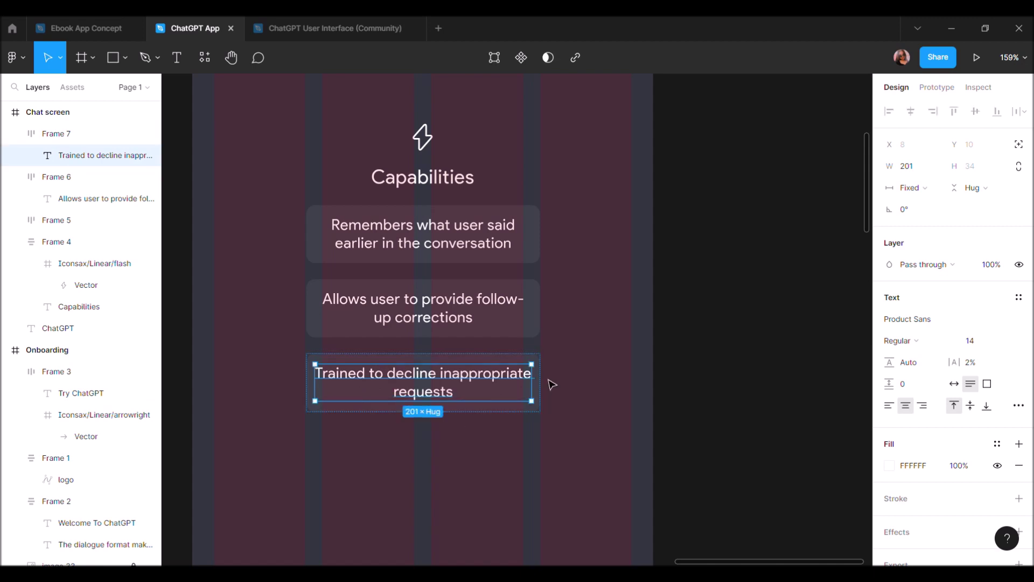
Restore the card text box width to 201
left_click_drag(543, 390, 542, 391)
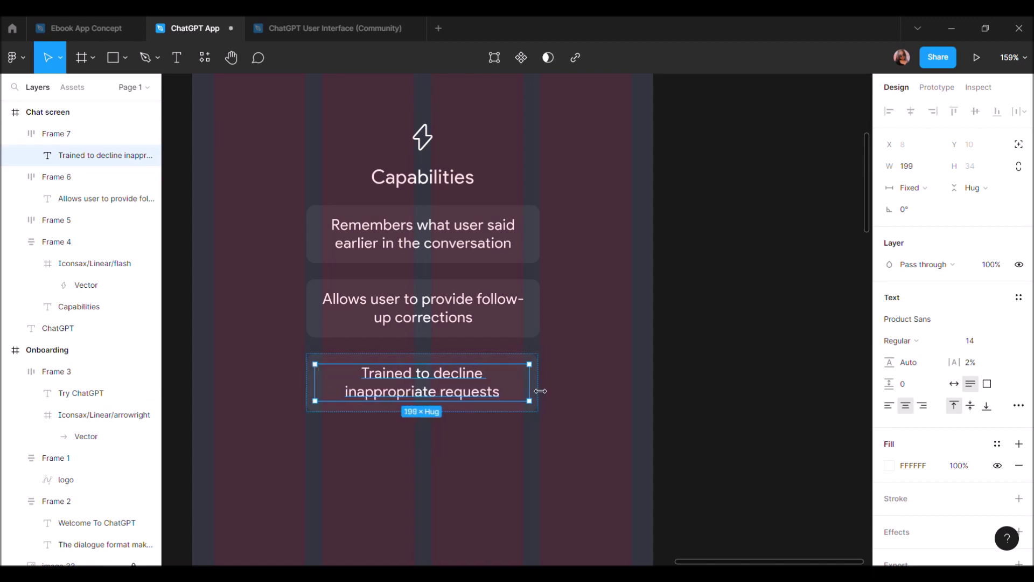
scroll(565, 348, "up", 3)
scroll(568, 349, "up", 3)
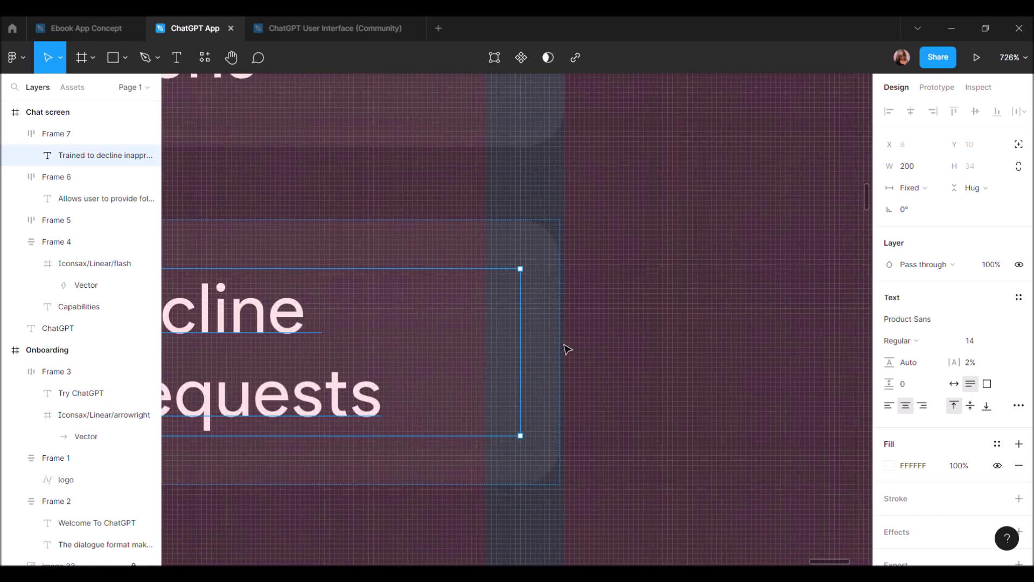
scroll(567, 349, "up", 2)
left_click_drag(497, 326, 506, 325)
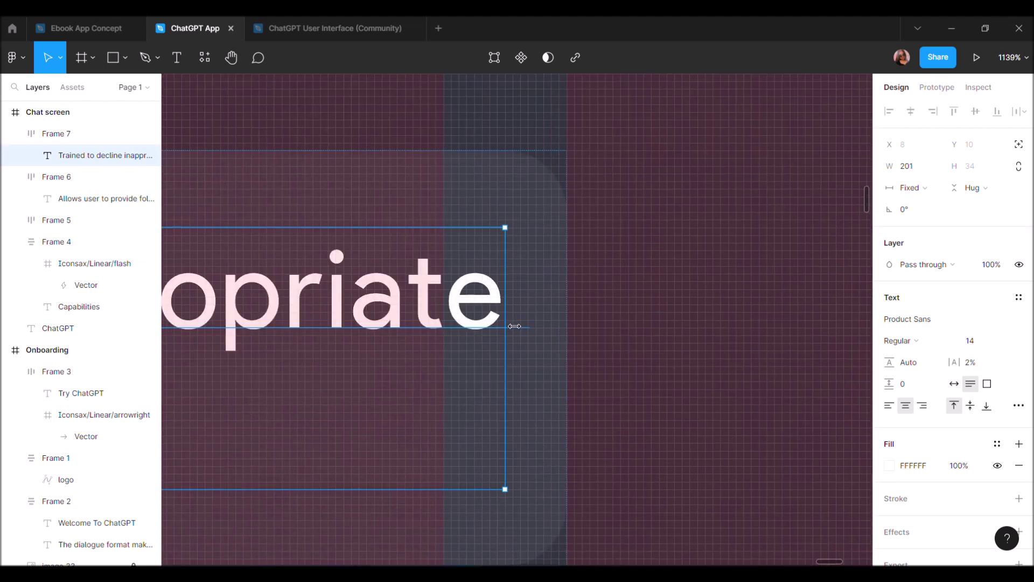
scroll(504, 317, "down", 3)
scroll(439, 317, "down", 5)
scroll(423, 331, "down", 2)
scroll(423, 330, "left", 3)
left_click(422, 399)
scroll(422, 399, "down", 3)
scroll(425, 376, "up", 2)
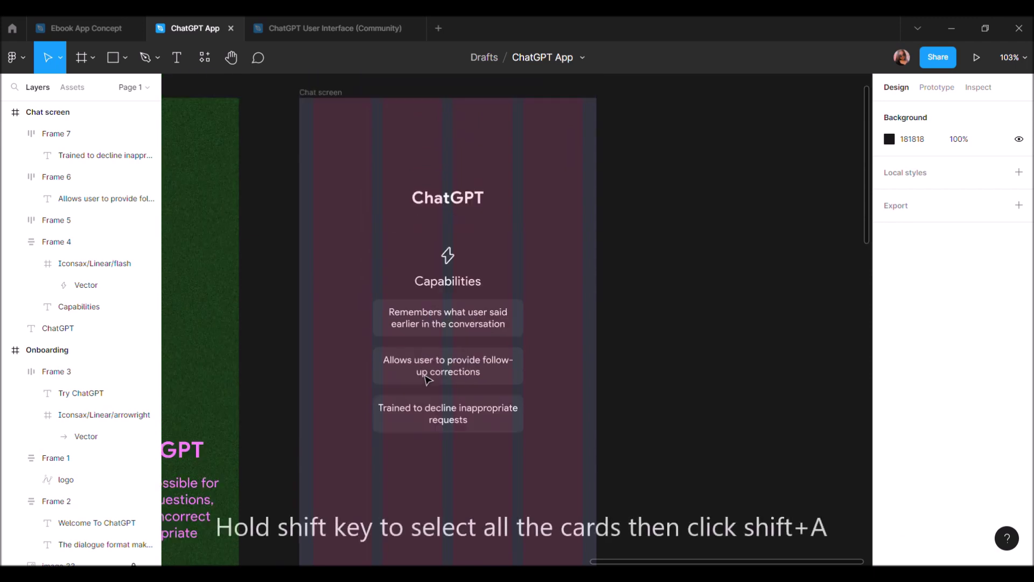
Stack the three cards in a centred auto-layout frame with 16 spacing
scroll(438, 386, "up", 2)
left_click(439, 387)
left_click(432, 438, "shift")
left_click(430, 485, "shift")
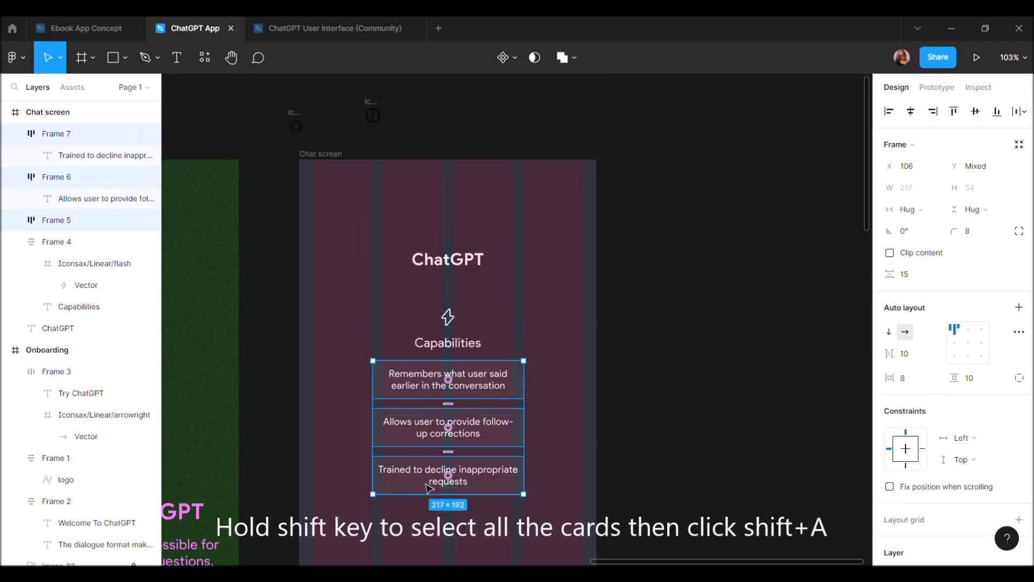
key("shift+a")
left_click(907, 334)
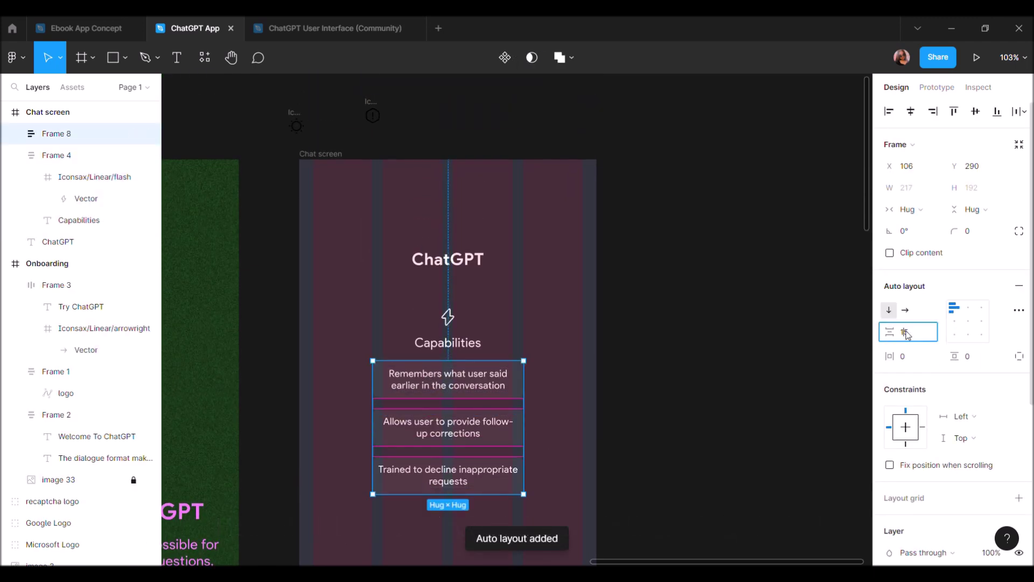
key("Up")
left_click(968, 307)
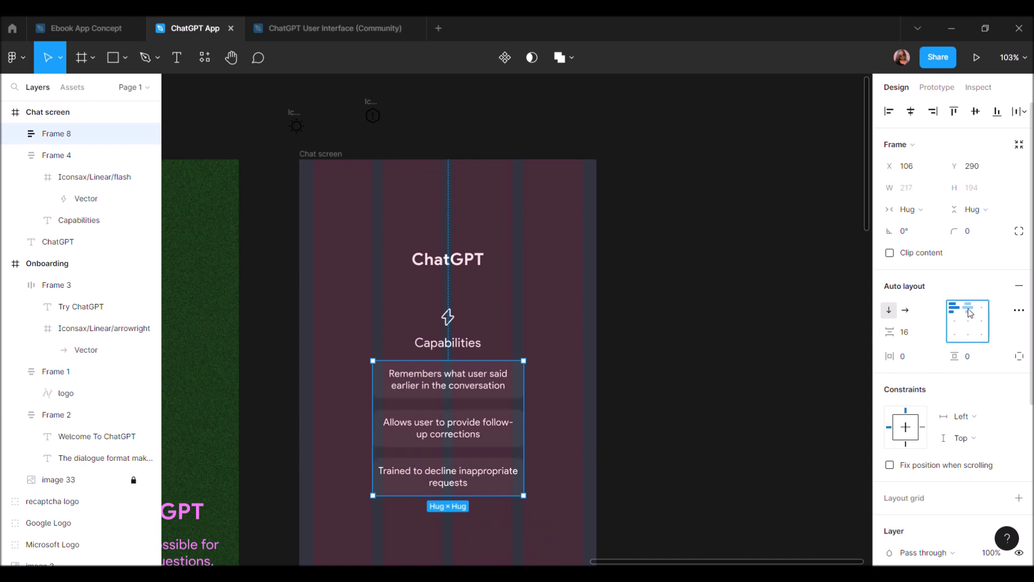
Combine the icon-and-heading group with the card stack in auto layout, spacing 18
left_click(460, 345)
left_click(907, 332)
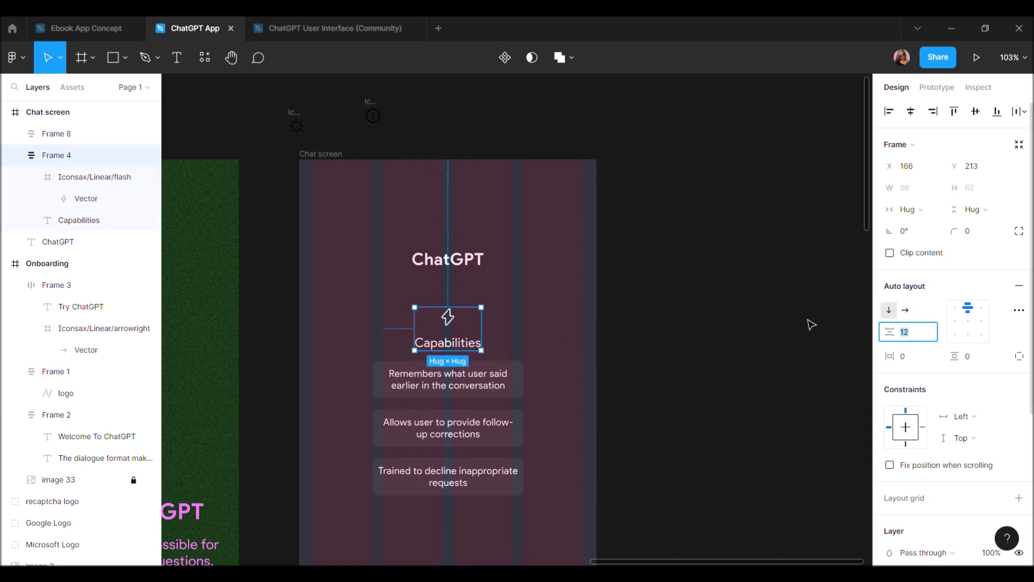
left_click(460, 412, "shift")
key("shift+a")
scroll(459, 413, "down", 2)
left_click(911, 338)
key("Return")
left_click(687, 267)
Place a copy of the Capabilities section beside the chat screen
scroll(691, 270, "down", 3)
left_click(511, 349)
left_click_drag(514, 353, 692, 311)
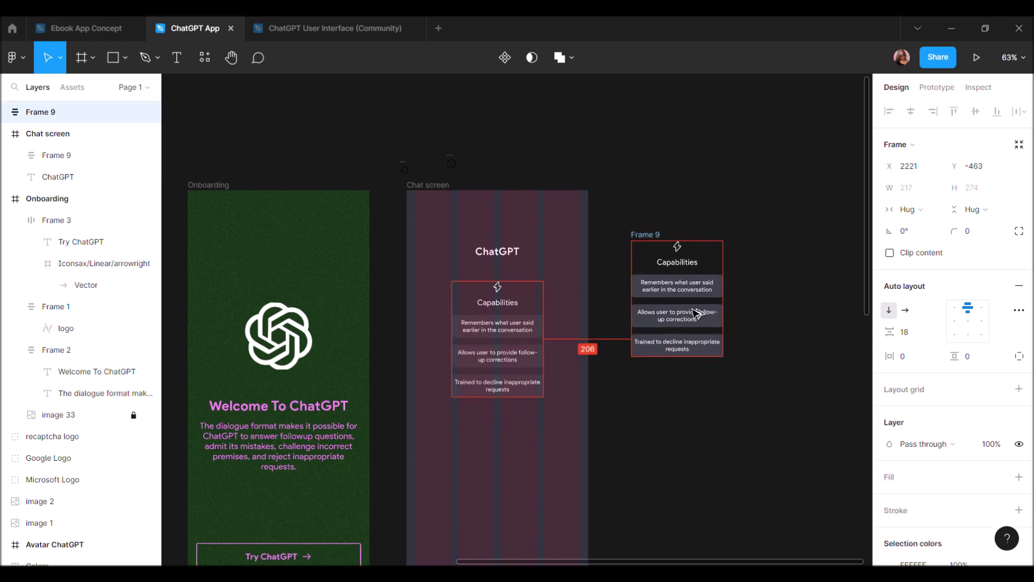
Replace the flash icon in the copied section with the warning icon
scroll(689, 302, "up", 3, "ctrl")
scroll(393, 214, "up", 2)
left_click(374, 235)
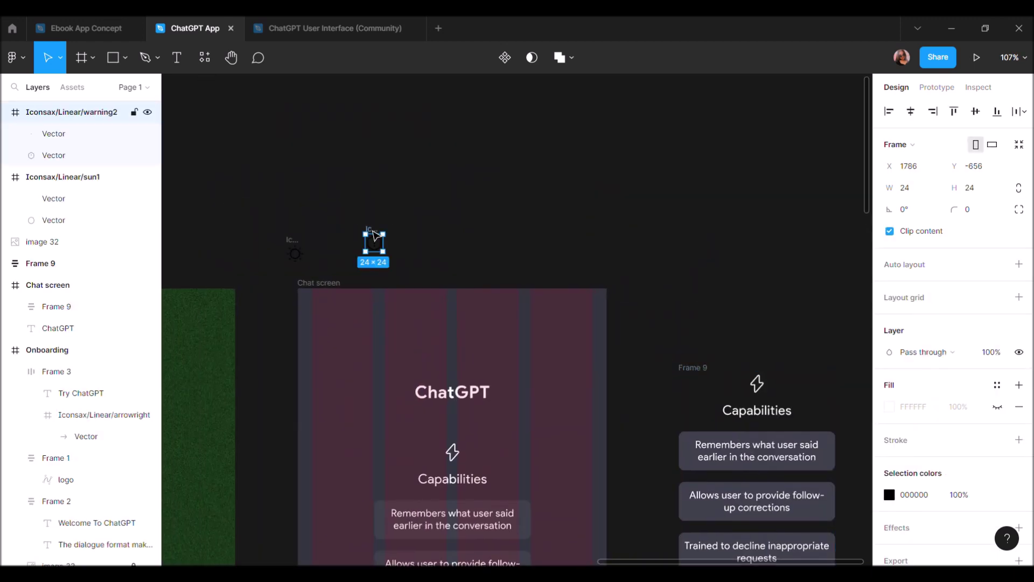
key("ctrl+c")
left_click(757, 383)
scroll(700, 372, "up", 5, "ctrl")
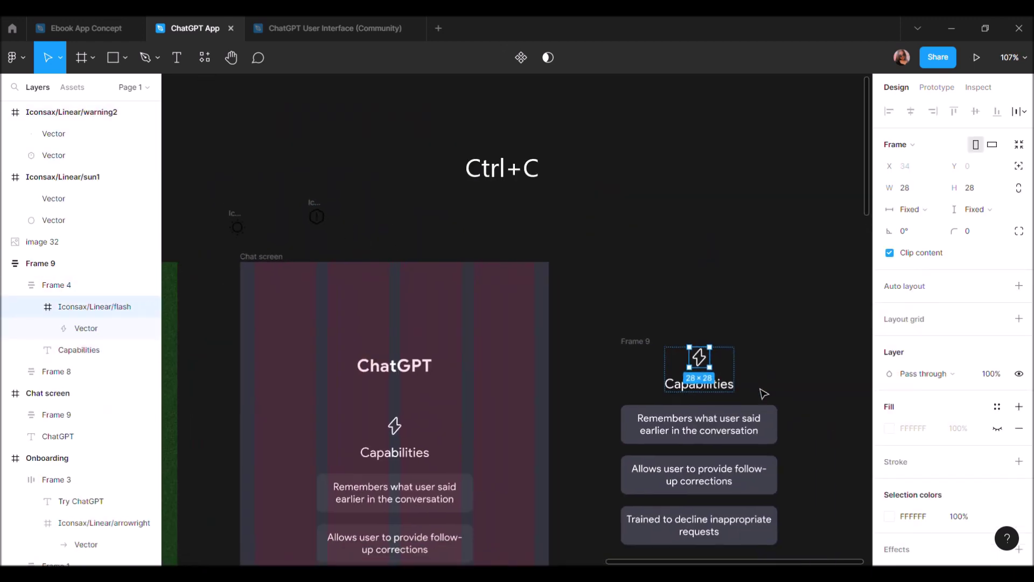
key("ctrl+shift+alt+v")
scroll(660, 352, "down", 3)
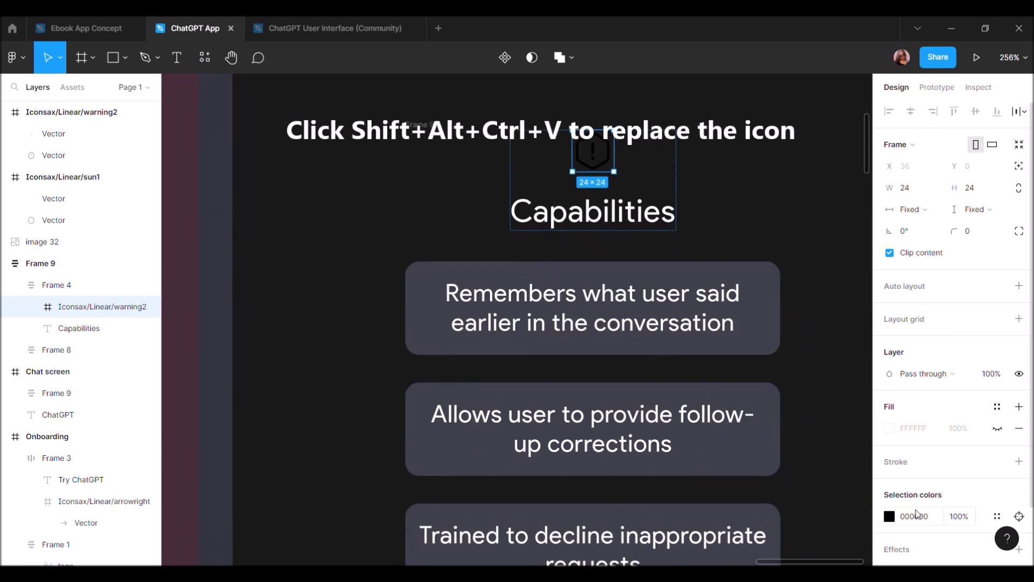
Resize the warning icon to 28×28 and make it white
left_click(923, 192)
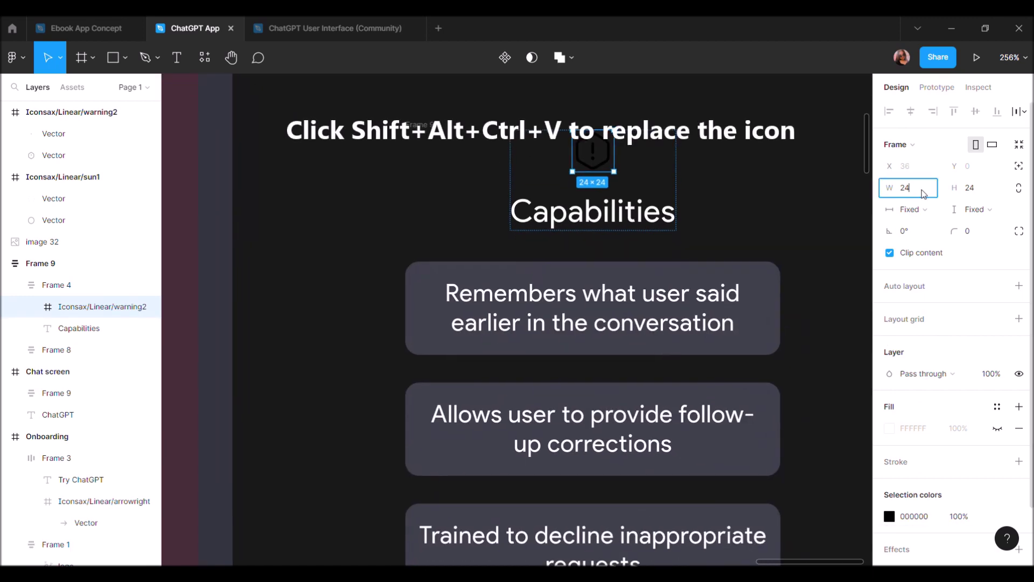
left_click(997, 190)
type("8")
key("Return")
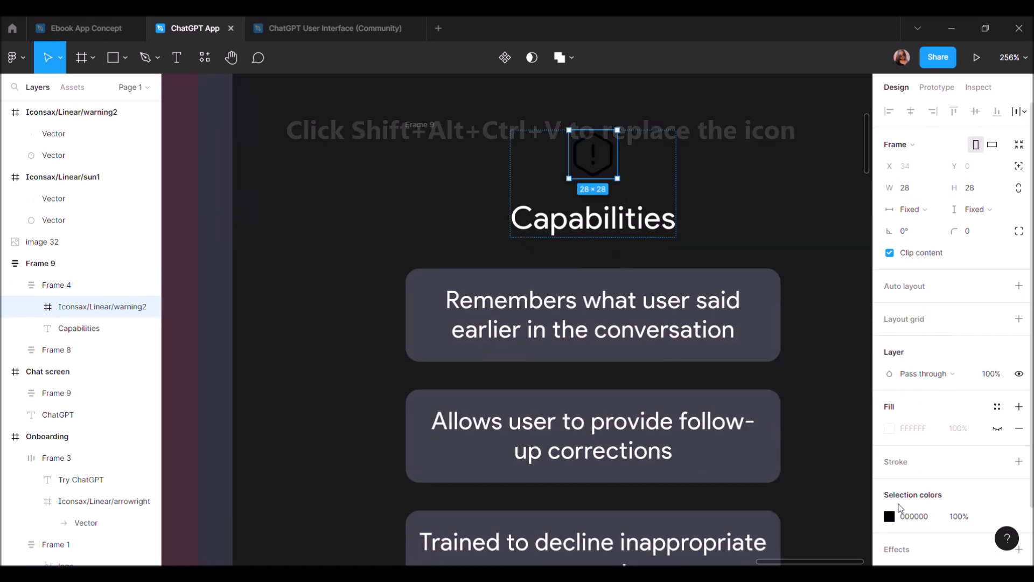
left_click(889, 516)
key("ctrl+v")
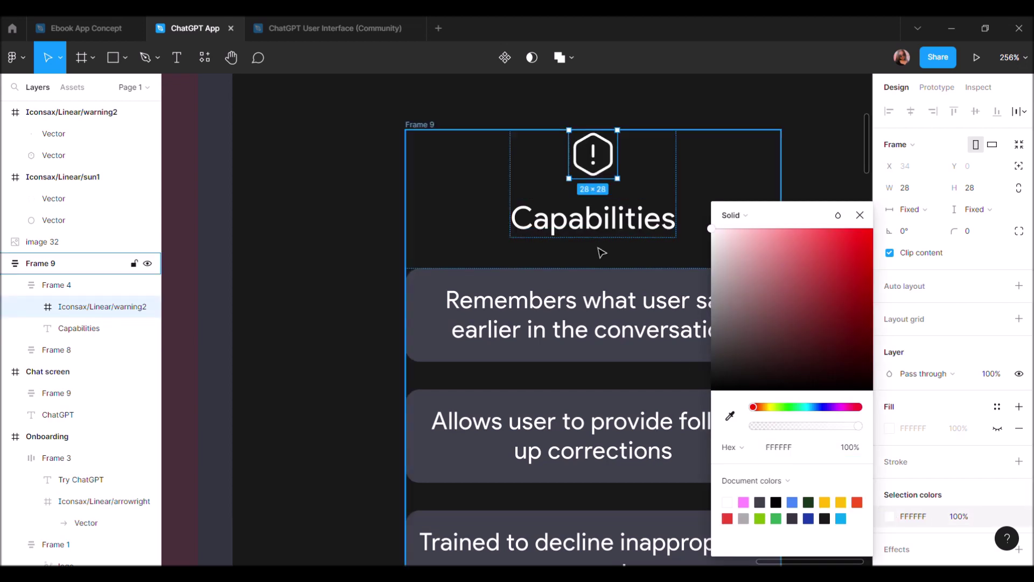
Rename the Capabilities heading to 'Limitations'
left_click(589, 210)
double_click(591, 221)
type("Limitations")
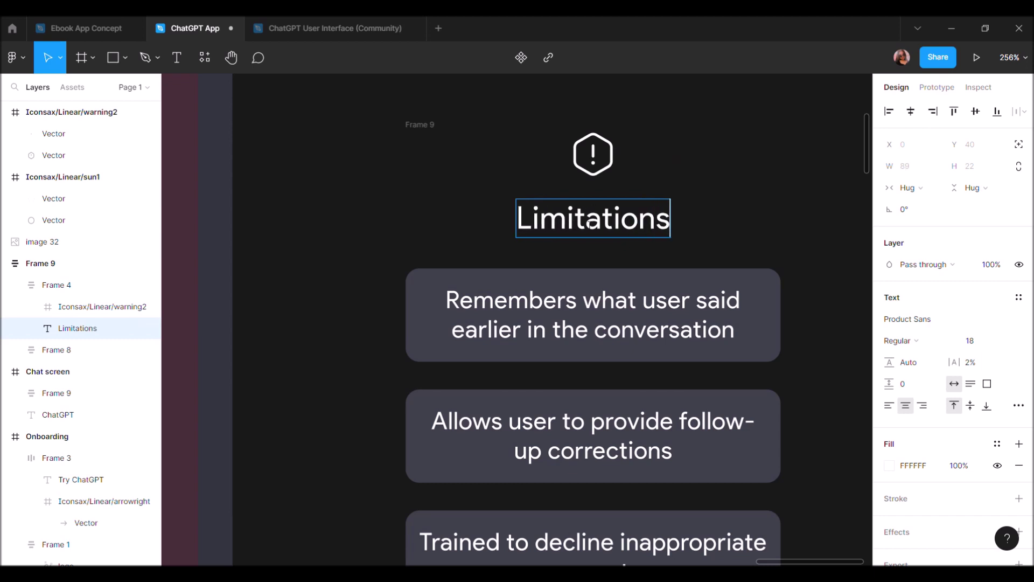
scroll(618, 278, "down", 5)
key("Escape")
key("Escape")
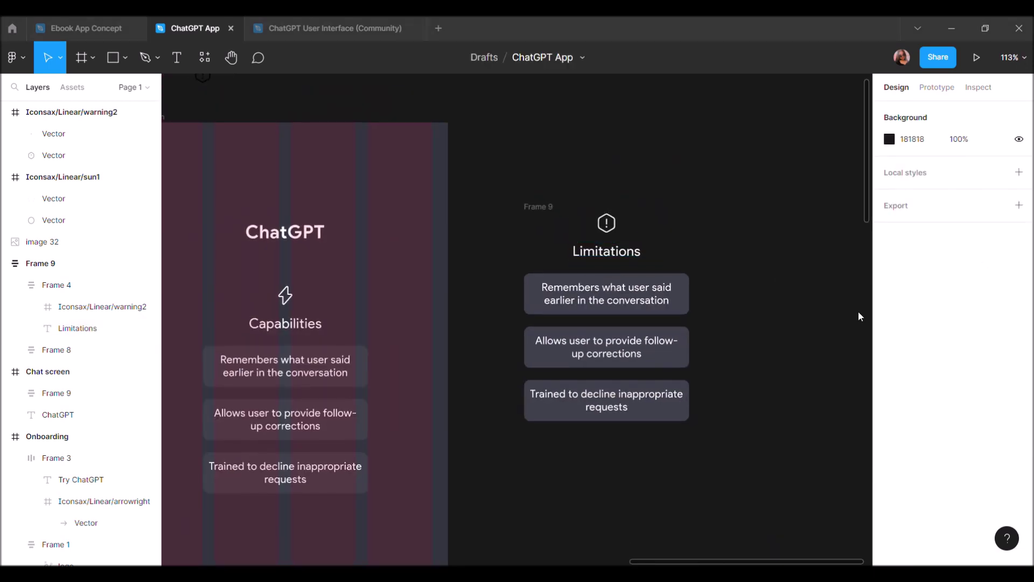
Replace the first card's text with the incorrect-information limitation, removing the bullet
double_click(635, 310)
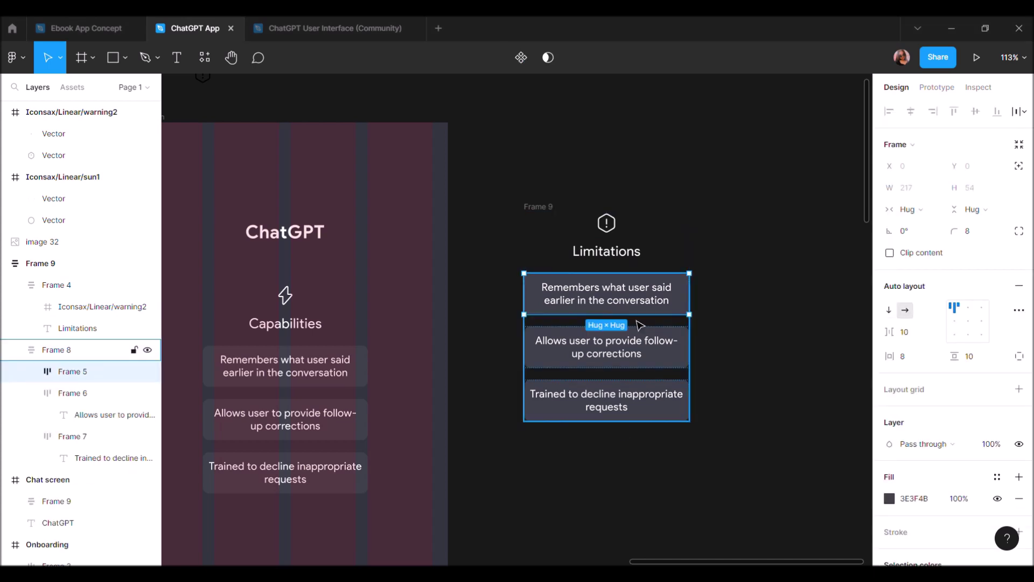
double_click(635, 308)
key("ctrl+v")
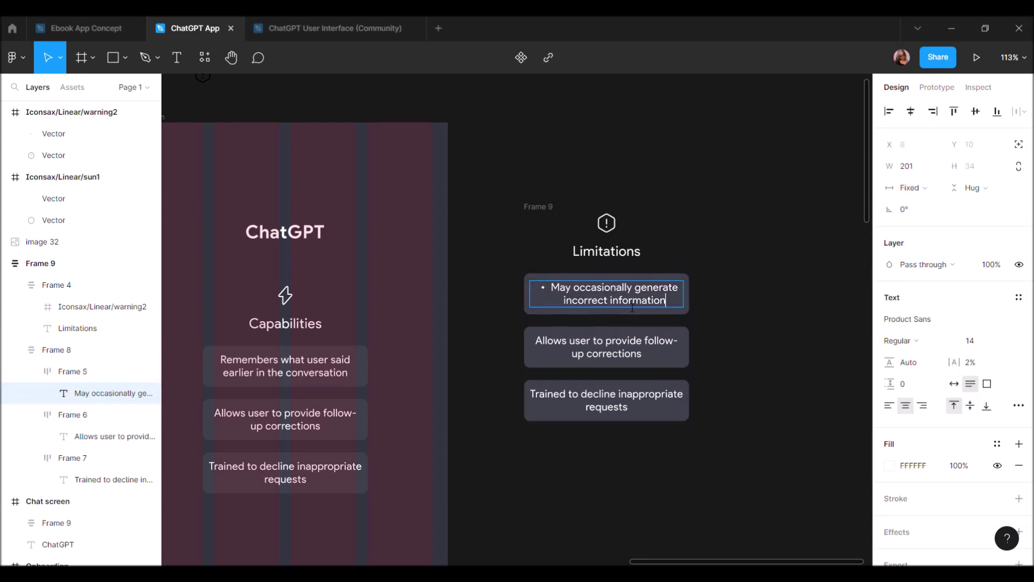
left_click(558, 291)
key("BackSpace")
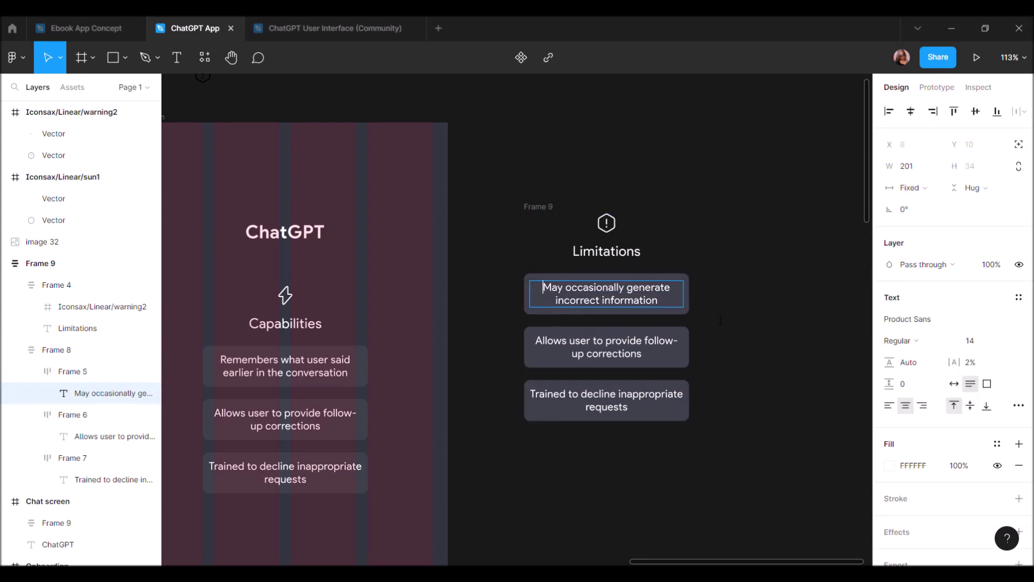
left_click(722, 463)
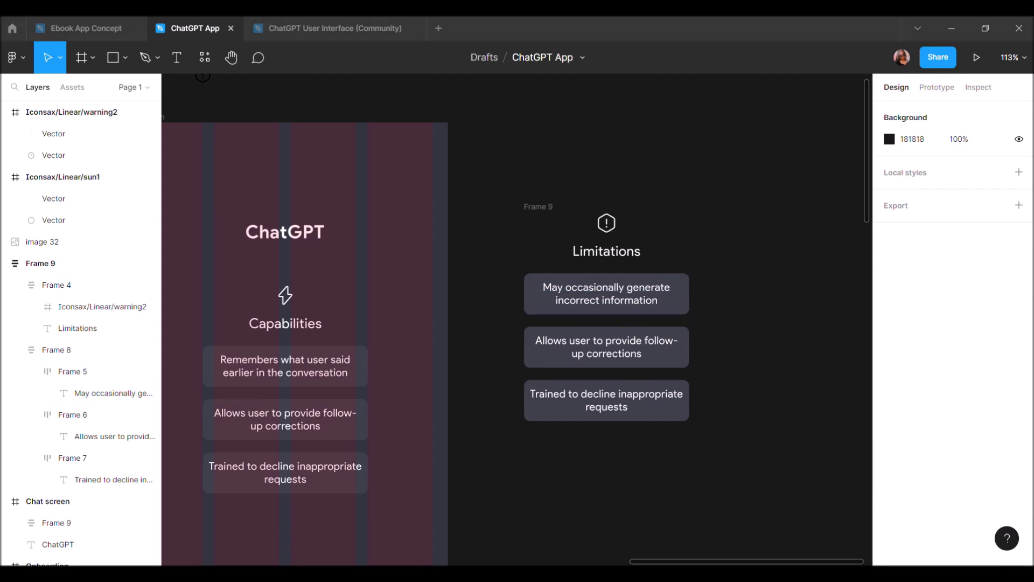
Replace the second card's text with the harmful-content limitation, removing the bullet
left_click(601, 371)
double_click(604, 358)
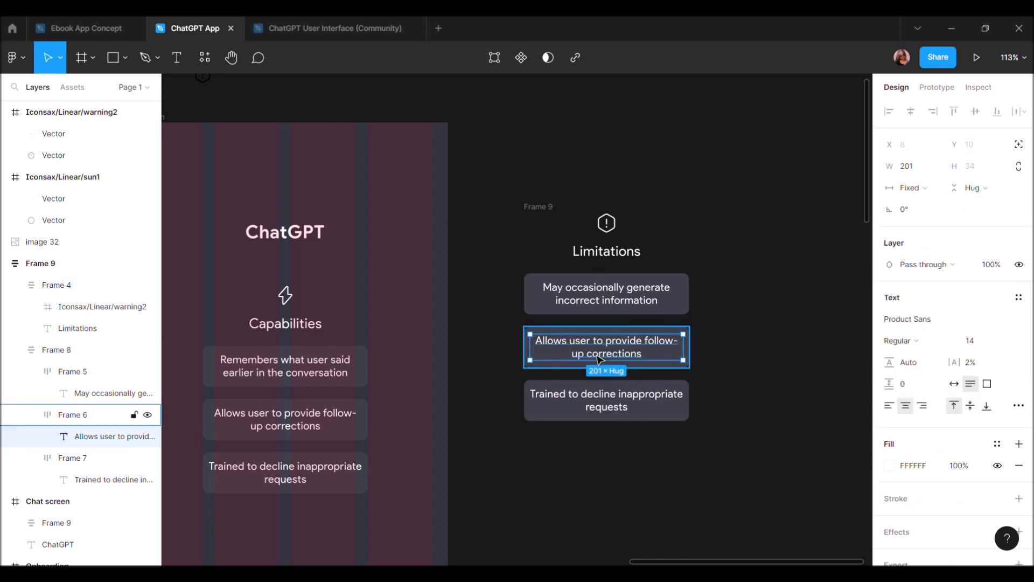
double_click(599, 359)
key("ctrl+v")
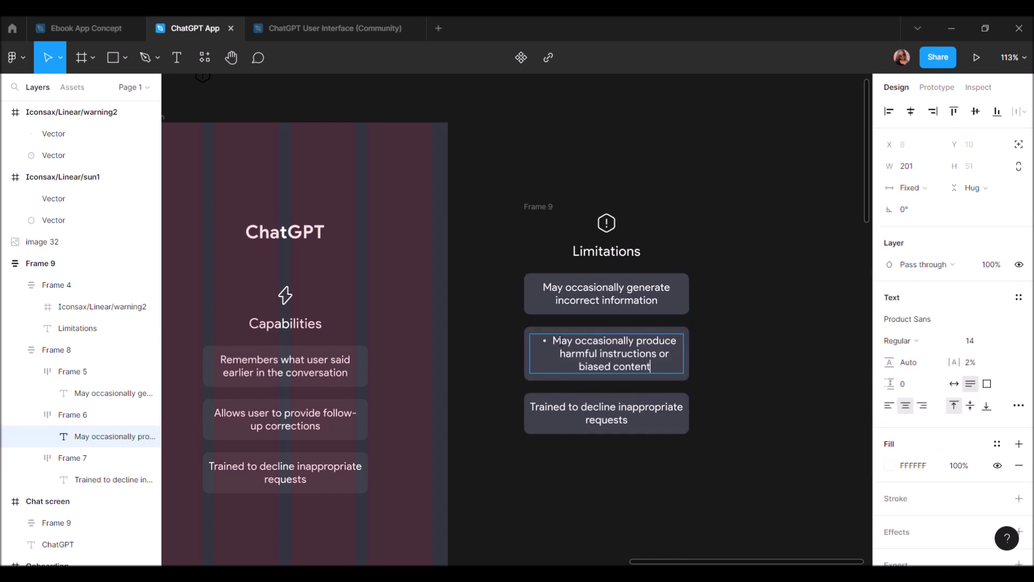
key("BackSpace")
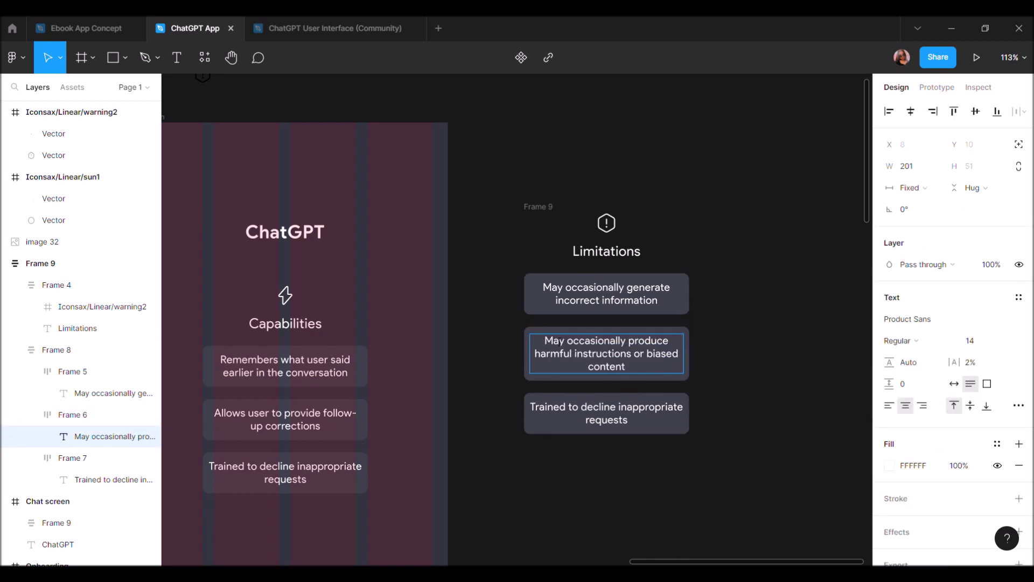
key("Escape")
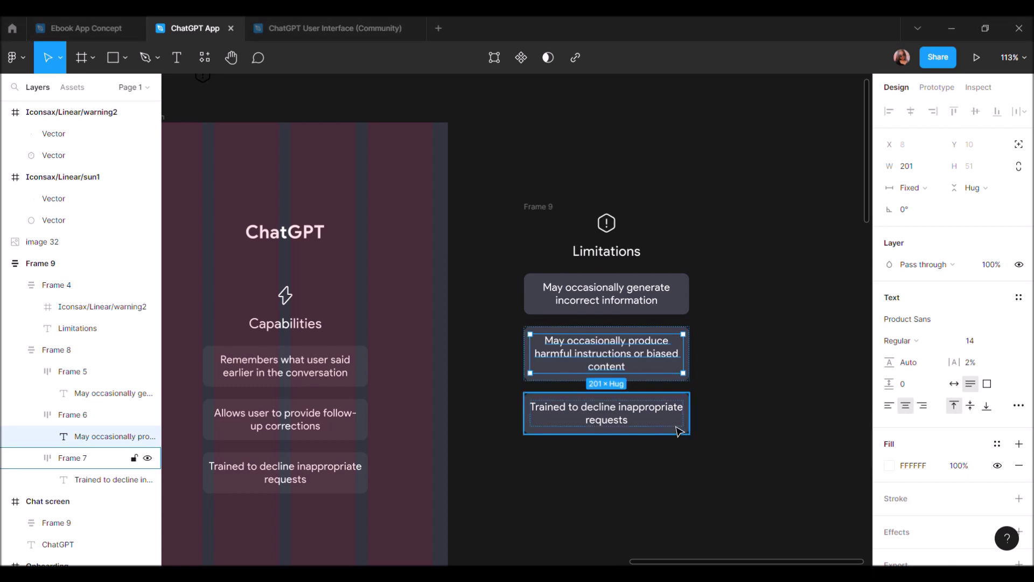
Replace the third card's text with the post-2021 knowledge limitation, removing the bullet
double_click(628, 431)
key("ctrl+v")
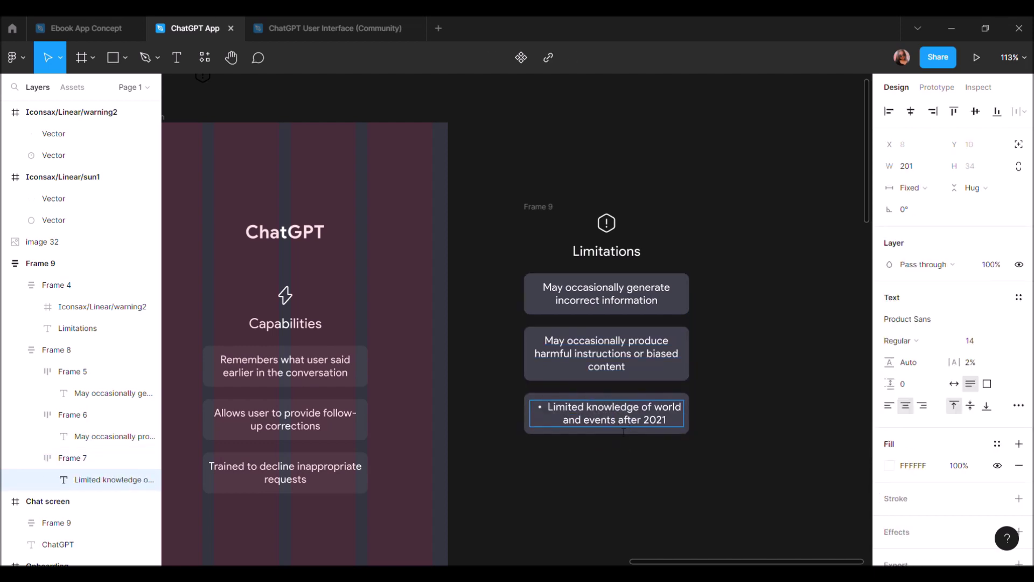
left_click(551, 412)
key("BackSpace")
key("Escape")
left_click(583, 466)
scroll(579, 464, "down", 4)
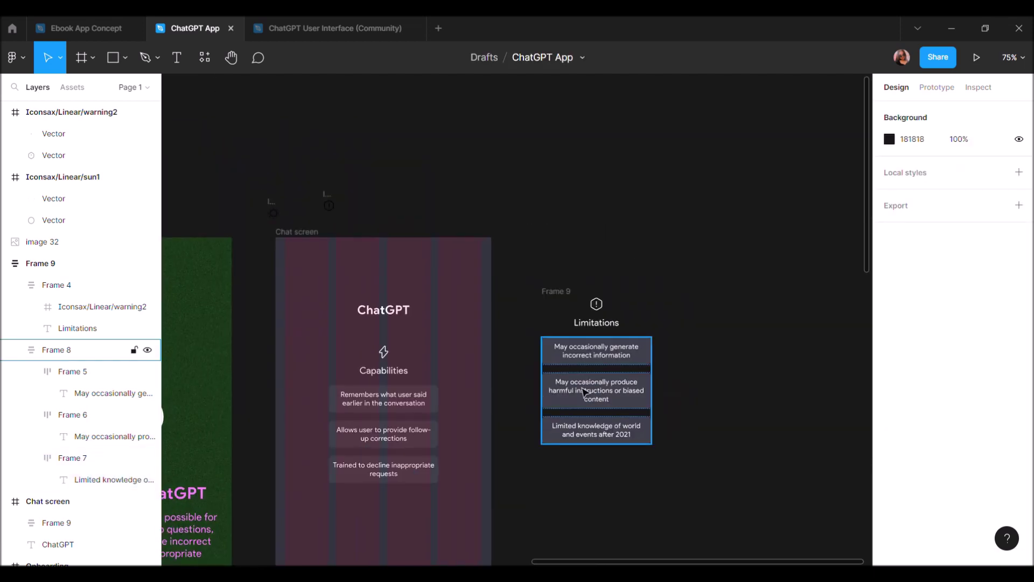
Duplicate the Limitations section to the right and swap its warning icon for the sun icon
left_click(570, 296)
left_click_drag(570, 296, 703, 296)
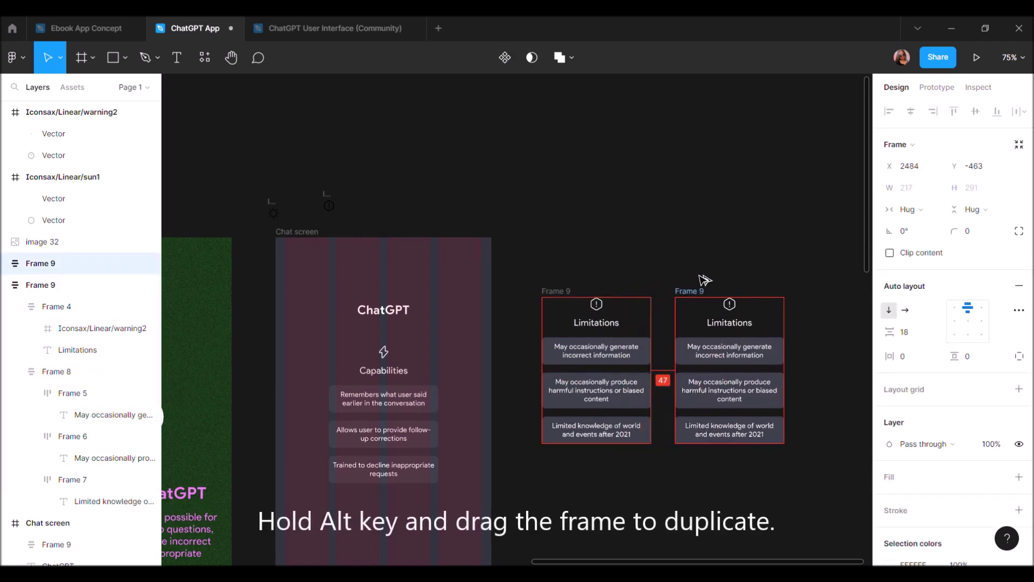
scroll(702, 278, "down", 2)
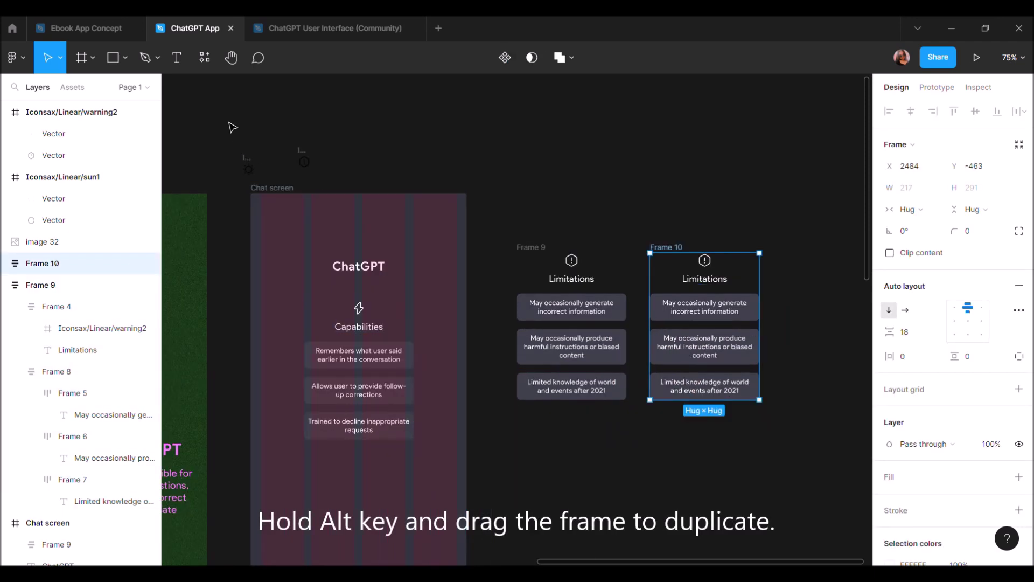
left_click(250, 170)
key("ctrl+c")
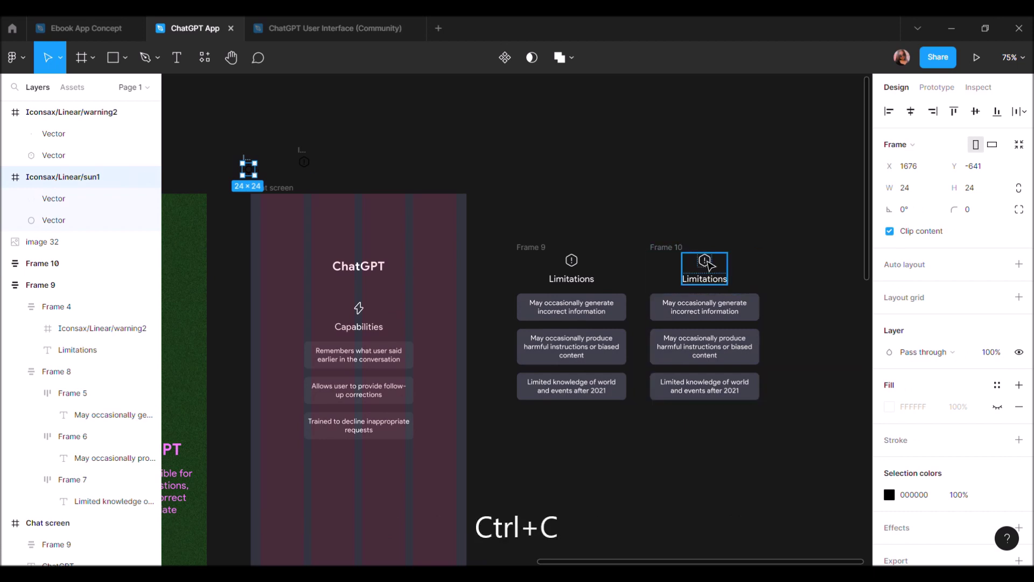
left_click(705, 261)
key("ctrl+shift+alt+v")
Resize the sun icon to 28×28 and set its colour to FFFFFF
left_click(917, 191)
left_click(970, 190)
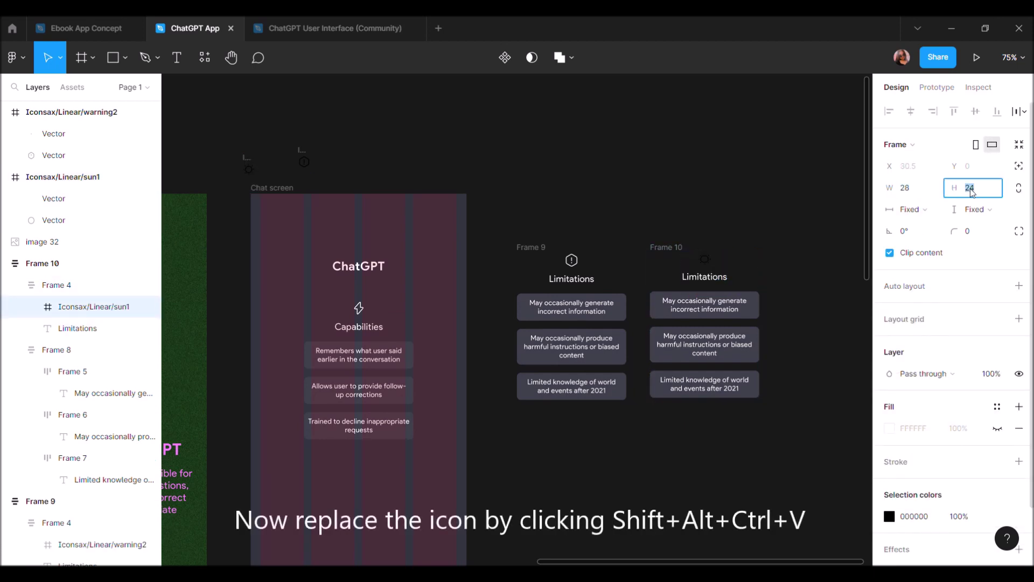
key("Return")
scroll(942, 337, "down", 2)
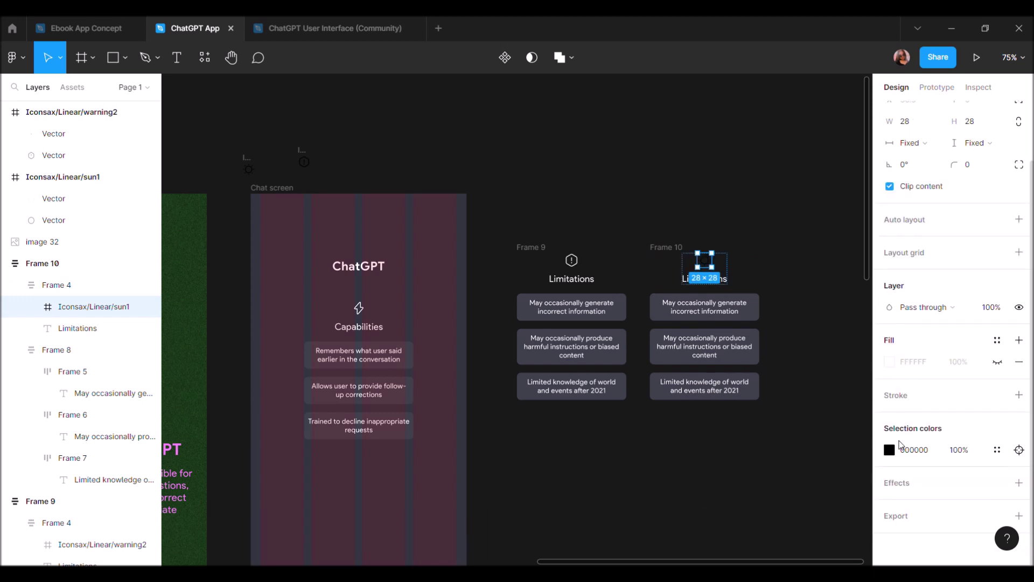
left_click(889, 449)
type("FFFFFF")
left_click(553, 204)
scroll(553, 204, "up", 3)
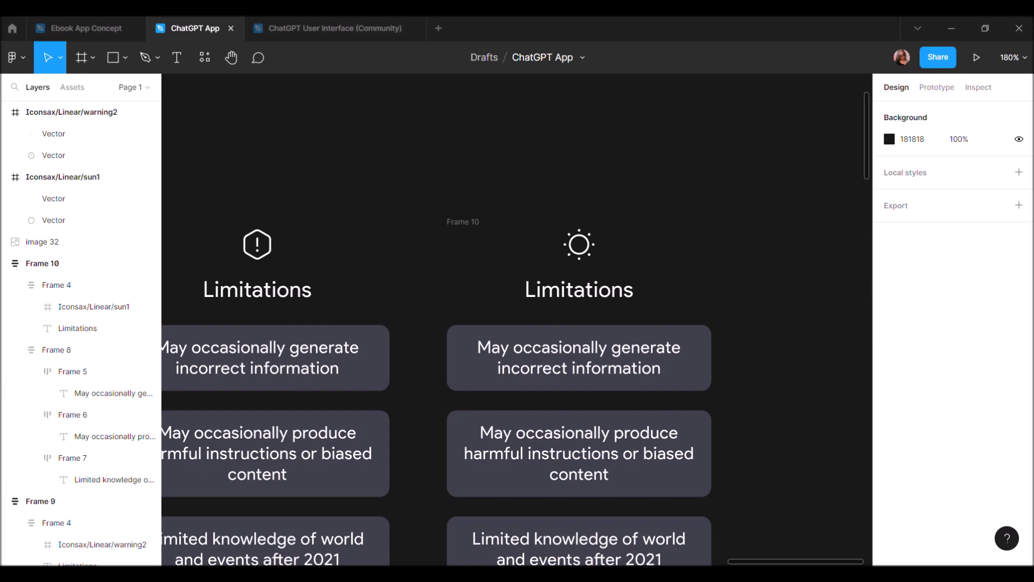
Rename the copied section's heading to 'Examples'
left_click(587, 296)
double_click(587, 296)
type("Examples")
key("Escape")
left_click(723, 322)
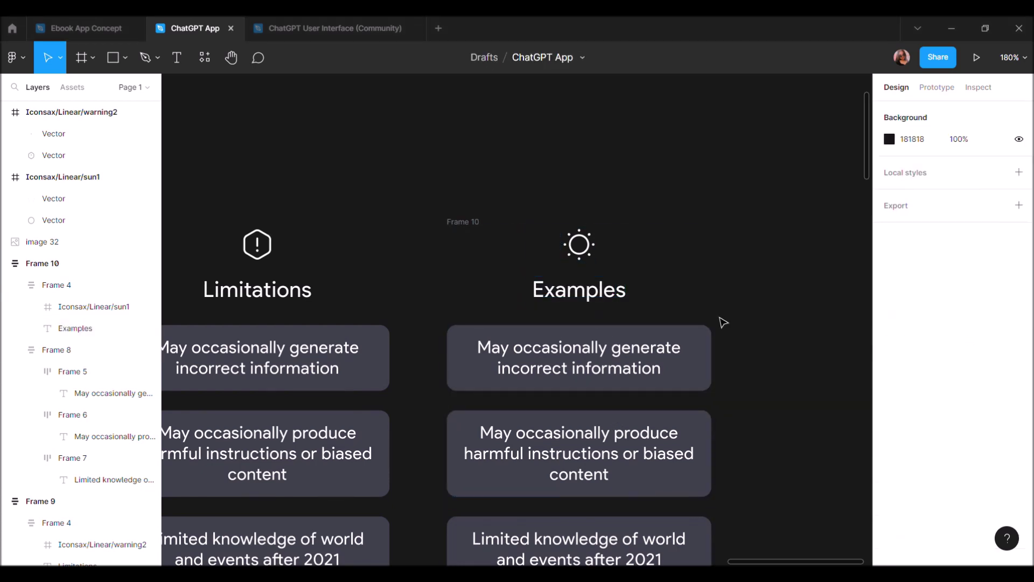
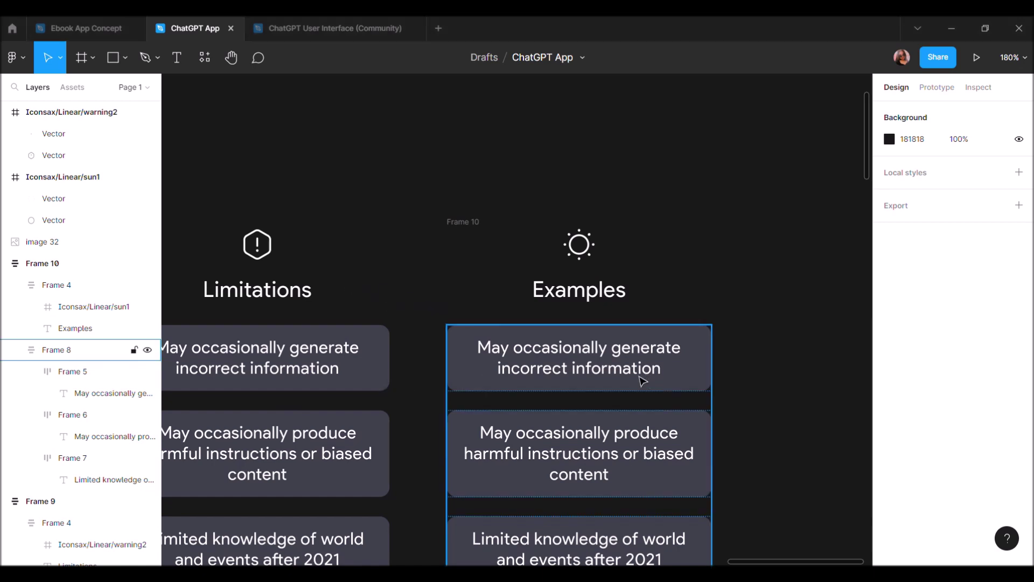
Replace the first Examples card text with the quantum computing prompt
left_click(620, 373)
double_click(619, 373)
left_click_drag(665, 373, 467, 332)
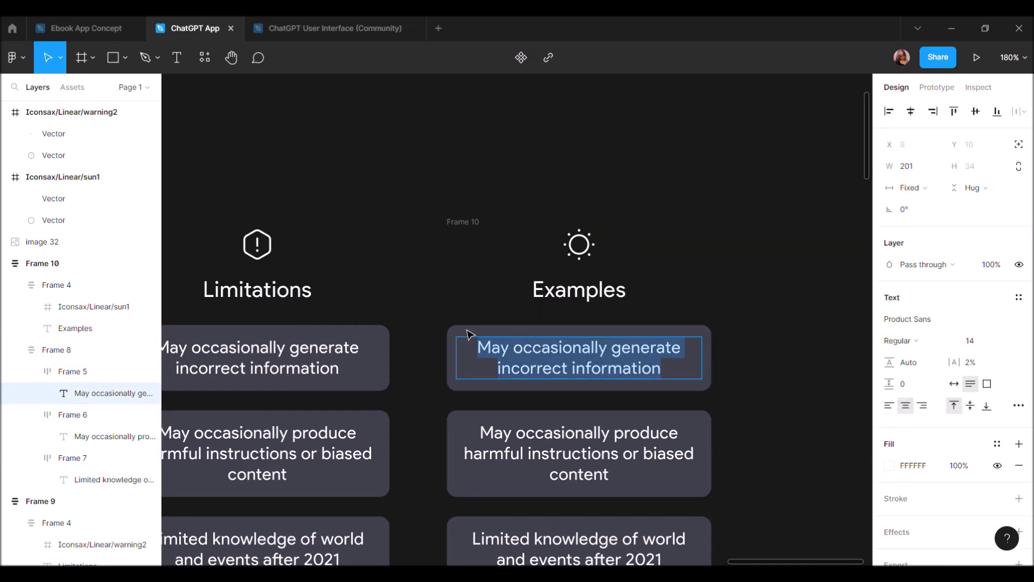
type("\"Explain quantum computing in simple terms\" →")
left_click(731, 389)
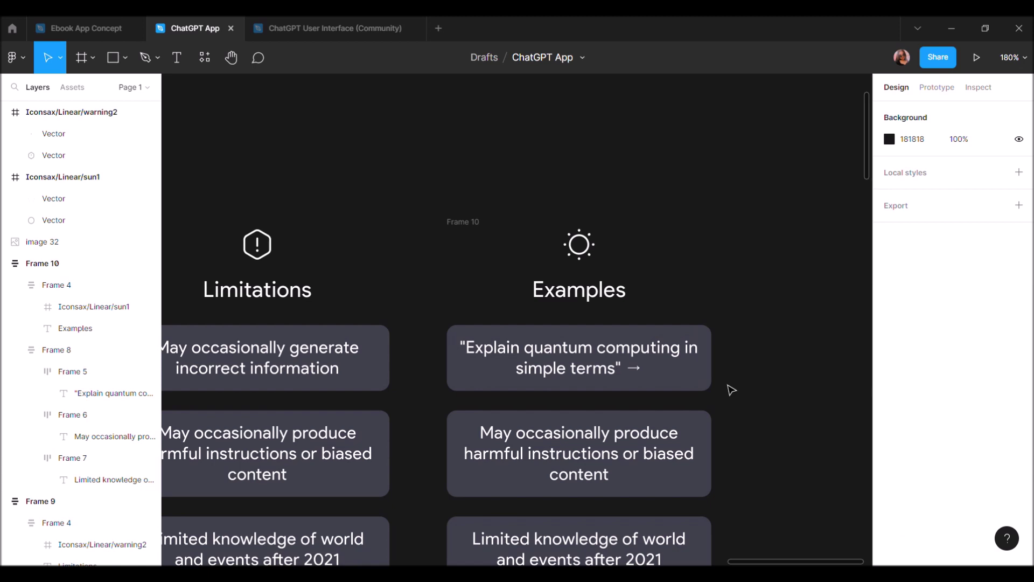
scroll(731, 389, "down", 3)
scroll(730, 387, "down", 2)
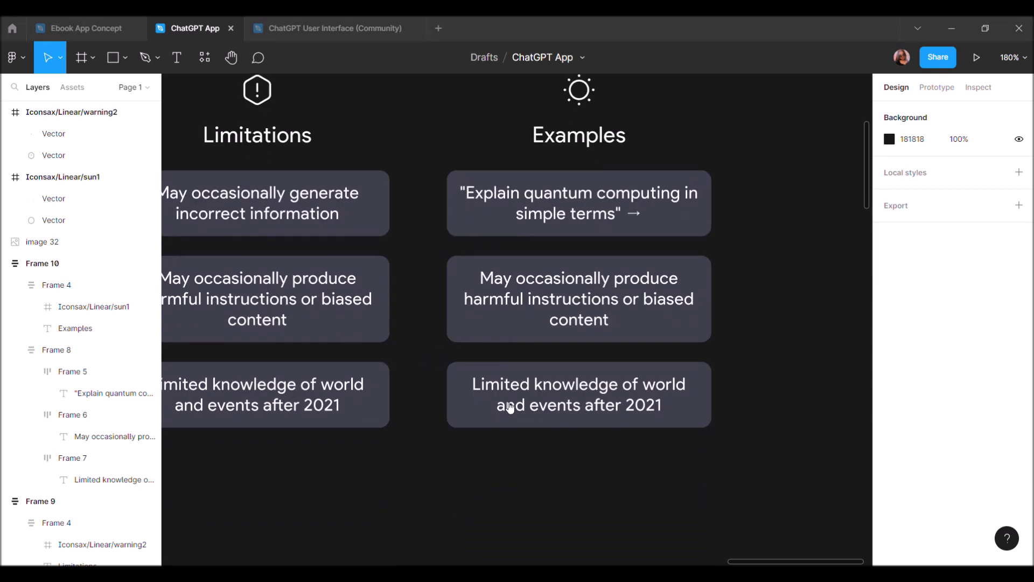
Replace the middle and third cards with the 10-year-old birthday ideas and Javascript HTTP request prompts
left_click(583, 345)
left_click(581, 323)
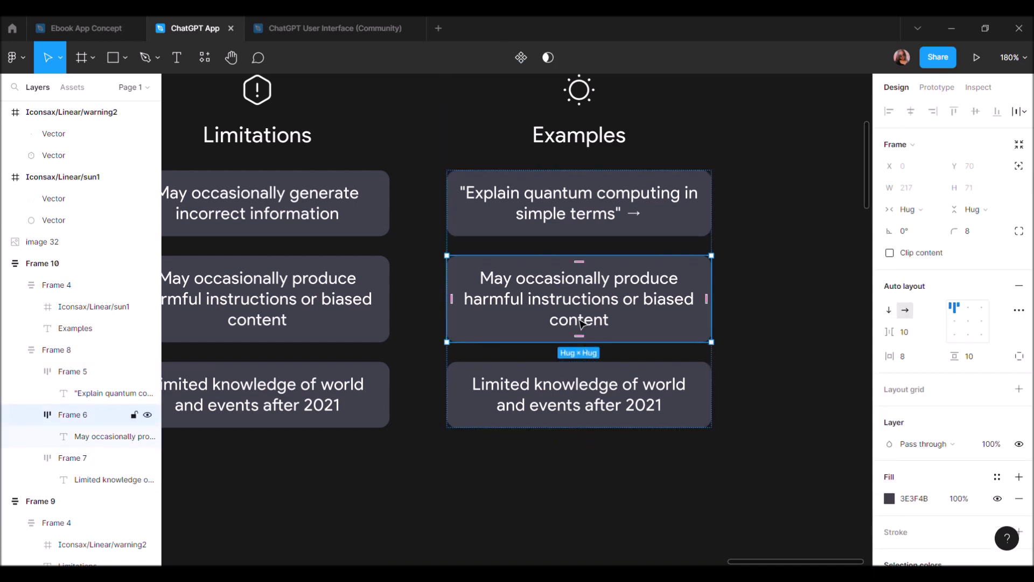
key("Return")
type("\"Got any creative ideas for a 10 year old’s birthday?\" →")
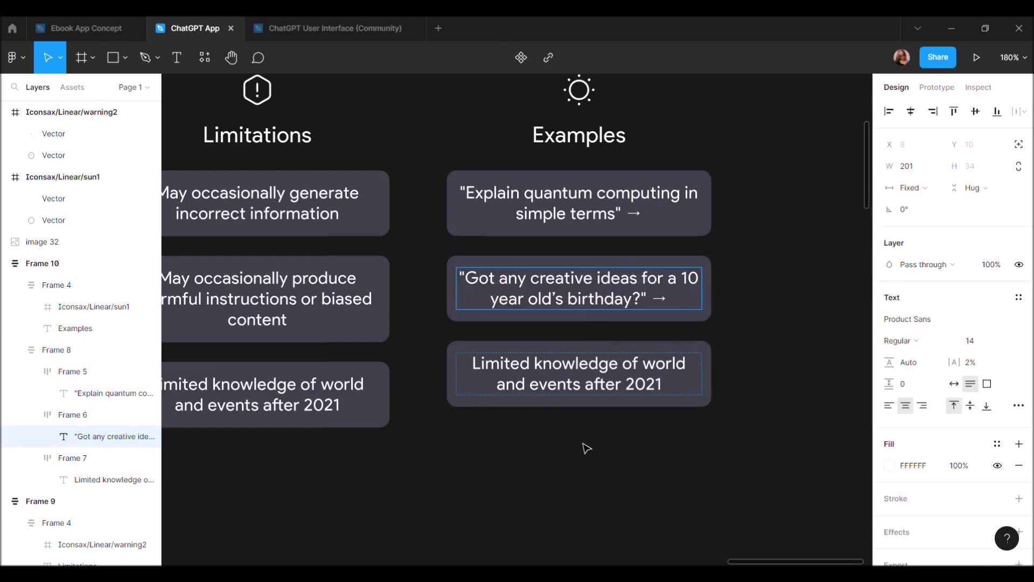
key("Escape")
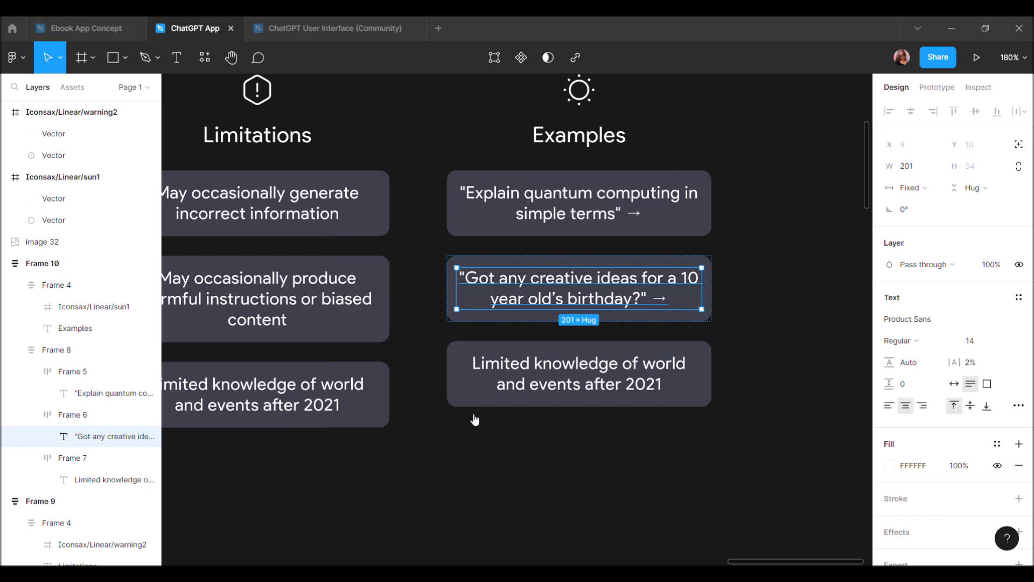
left_click(535, 385)
key("Return")
type("\"How do I make an HTTP request in Javascript?\" →")
left_click(580, 482)
key("shift+1")
Move the Examples column (Frame 10) into the Chat screen beside Capabilities
left_click(769, 257)
left_click_drag(769, 257, 395, 302)
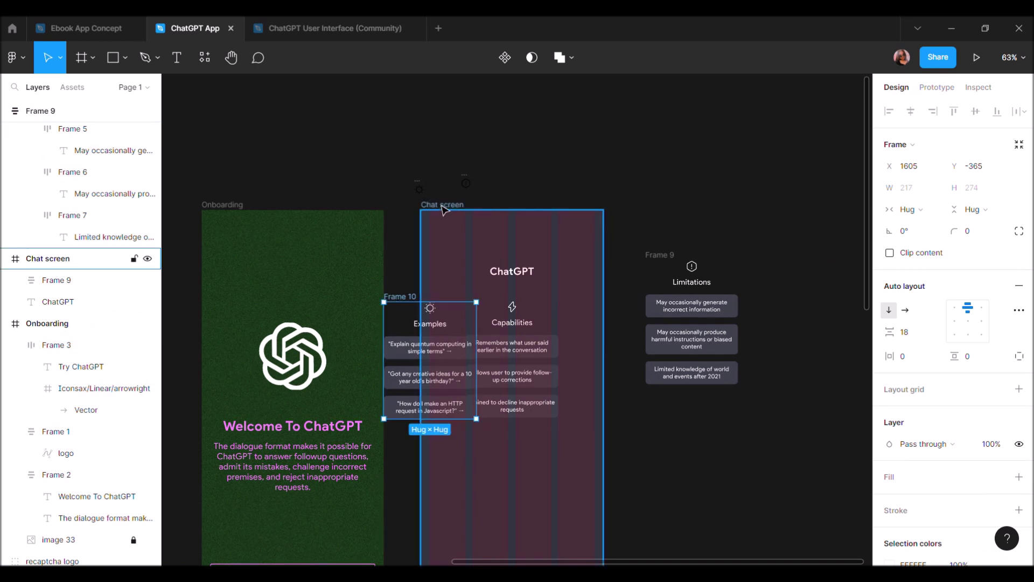
left_click_drag(447, 206, 490, 206)
left_click_drag(414, 297, 425, 299)
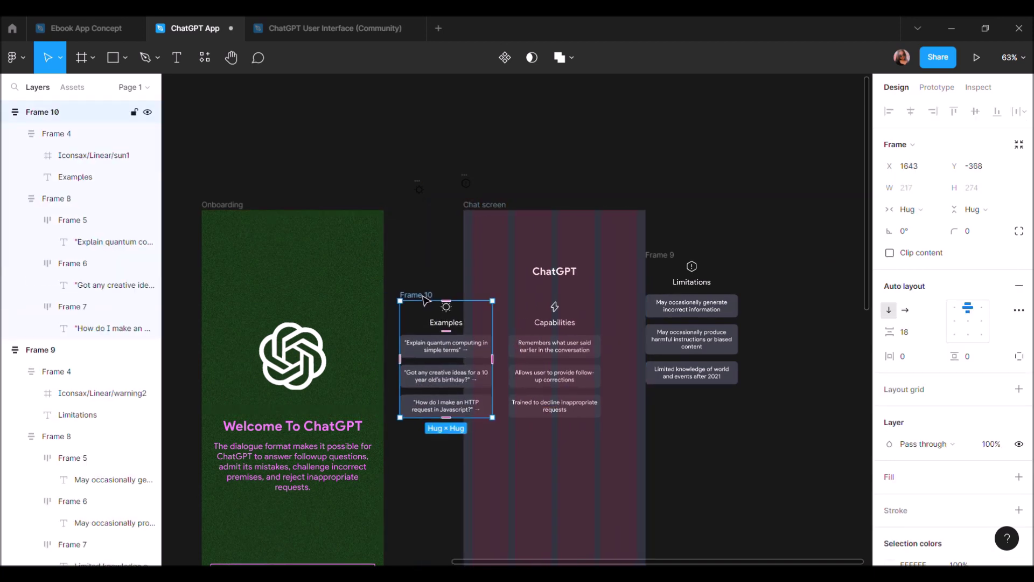
left_click(6, 112)
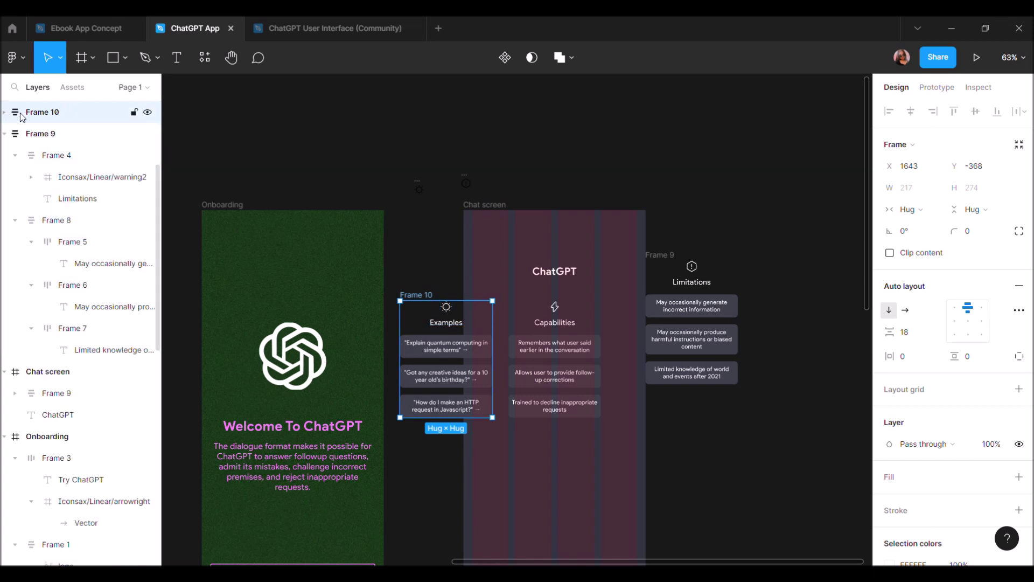
left_click(4, 133)
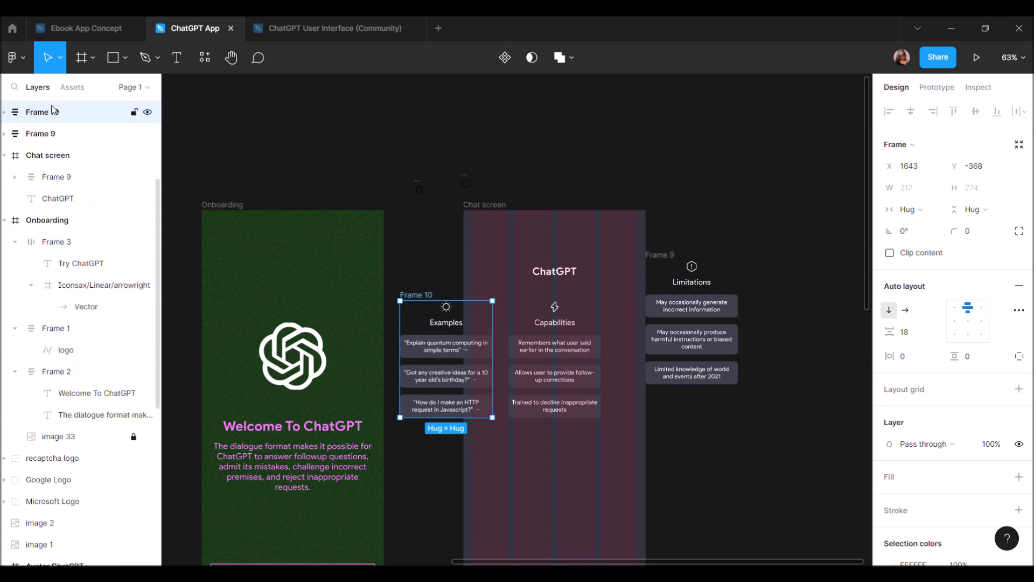
left_click_drag(49, 112, 51, 157)
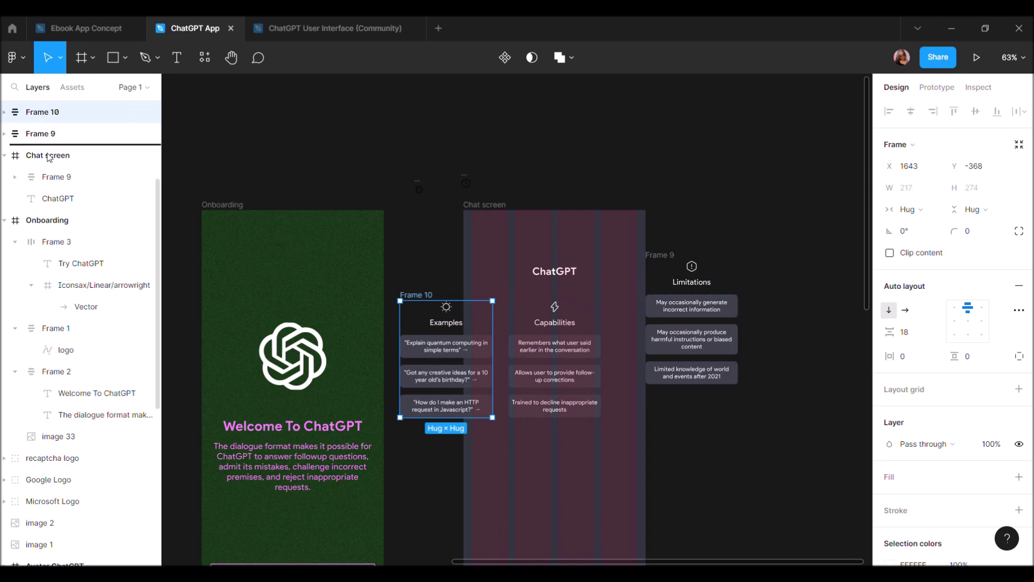
scroll(538, 322, "up", 5)
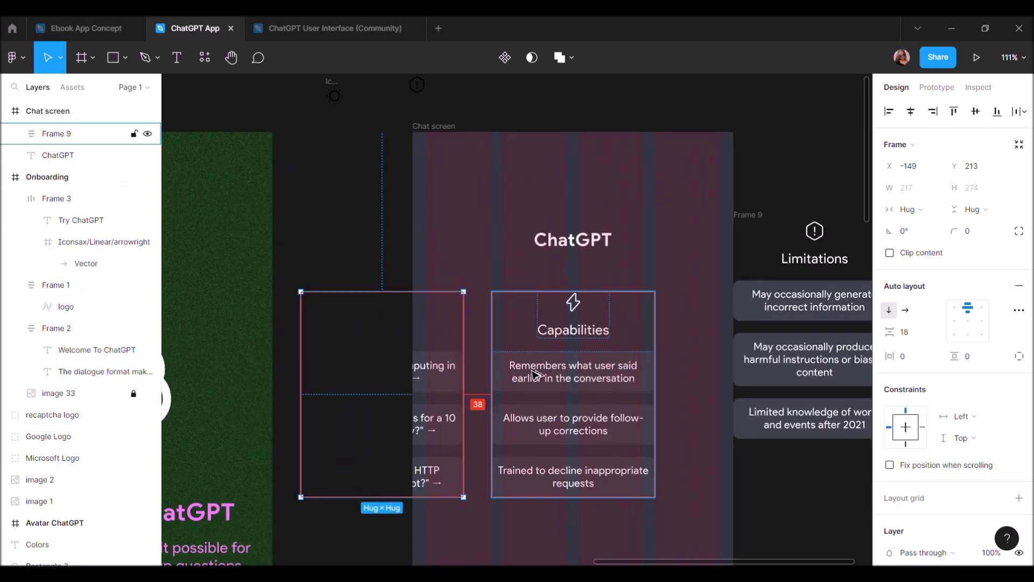
key("Right")
key("Right")
scroll(536, 375, "down", 5)
Move the Limitations column (Frame 9) into the Chat screen
left_click(545, 384, "shift")
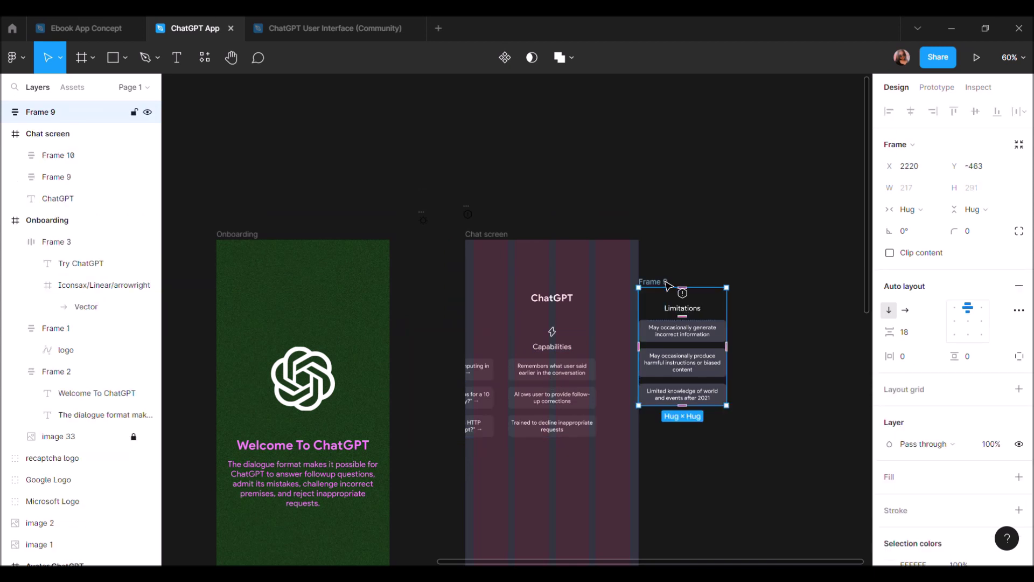
left_click_drag(670, 291, 638, 323)
left_click(640, 323)
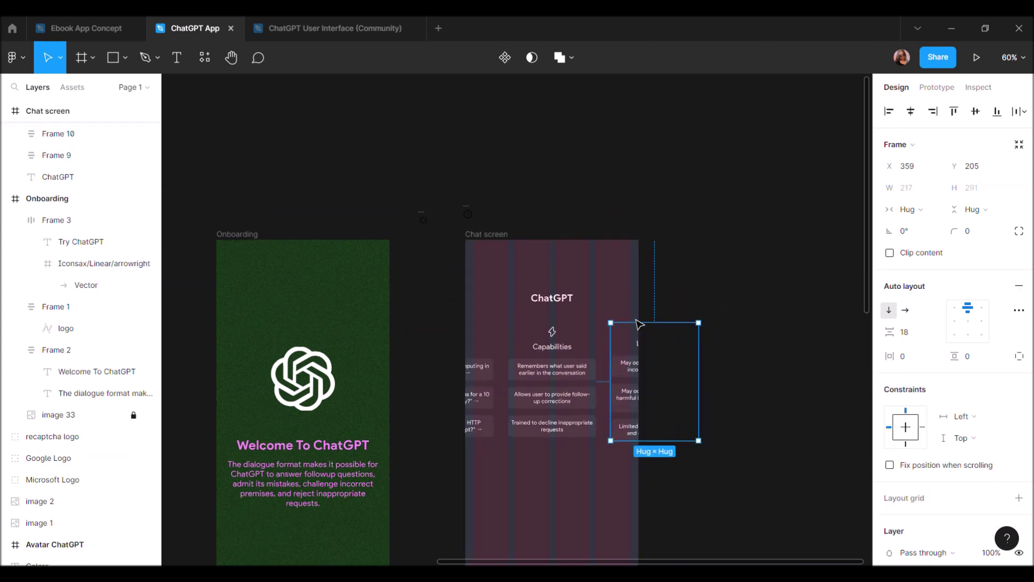
scroll(635, 376, "up", 1)
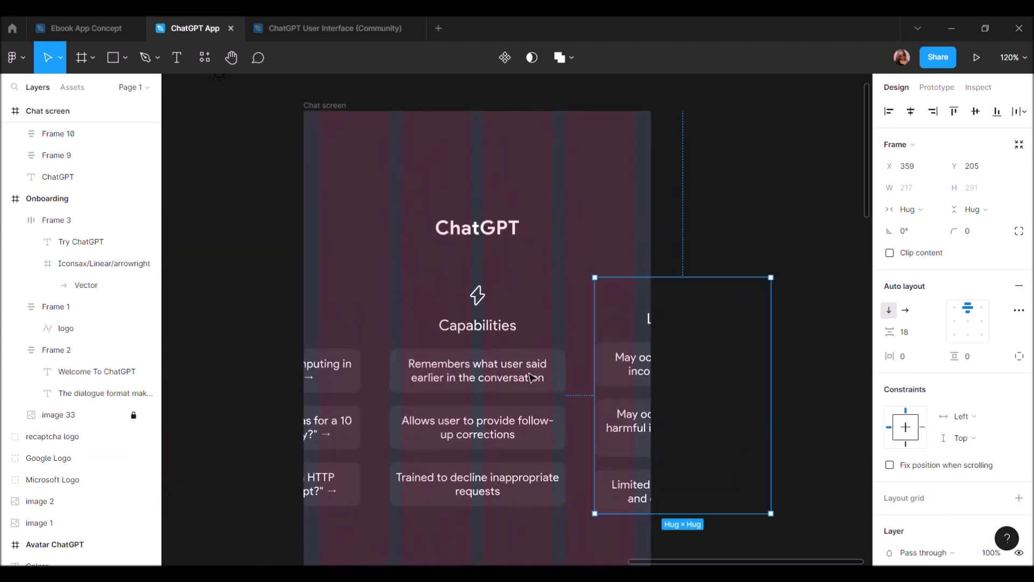
Wrap Examples, Capabilities and Limitations in one bottom-aligned horizontal auto-layout row
left_click(341, 409)
left_click(479, 399, "shift")
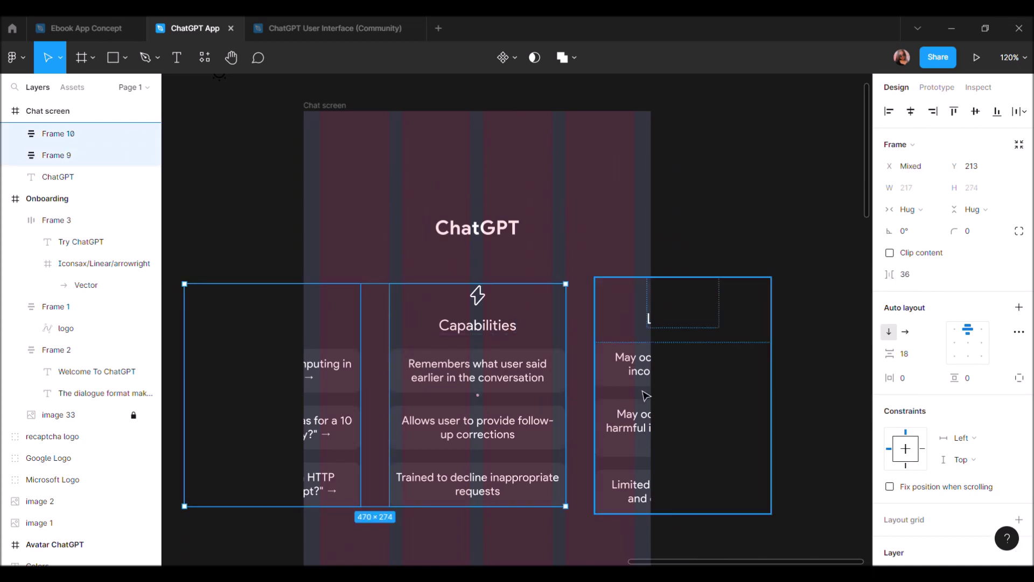
left_click(645, 396, "shift")
key("shift+a")
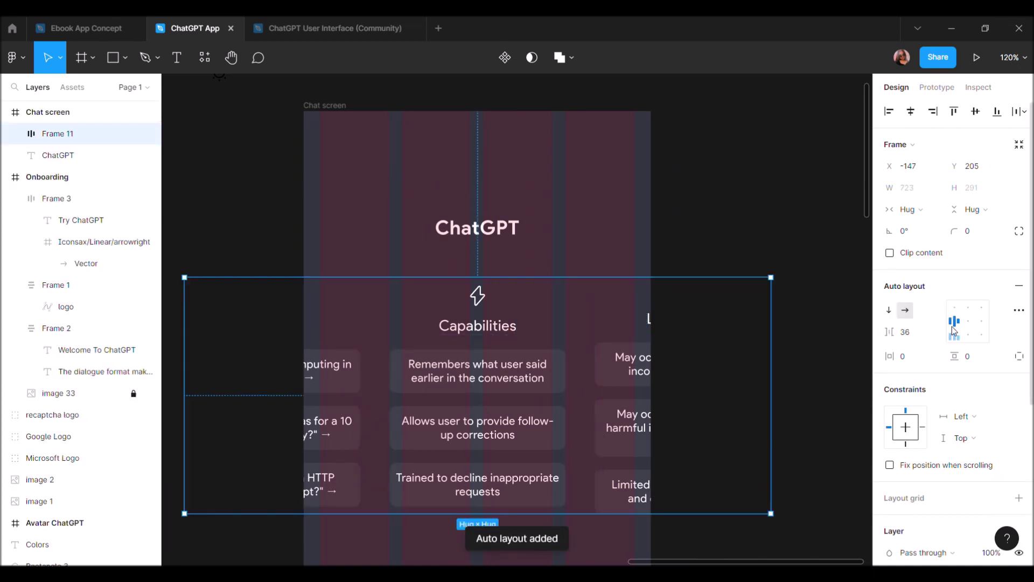
left_click(953, 336)
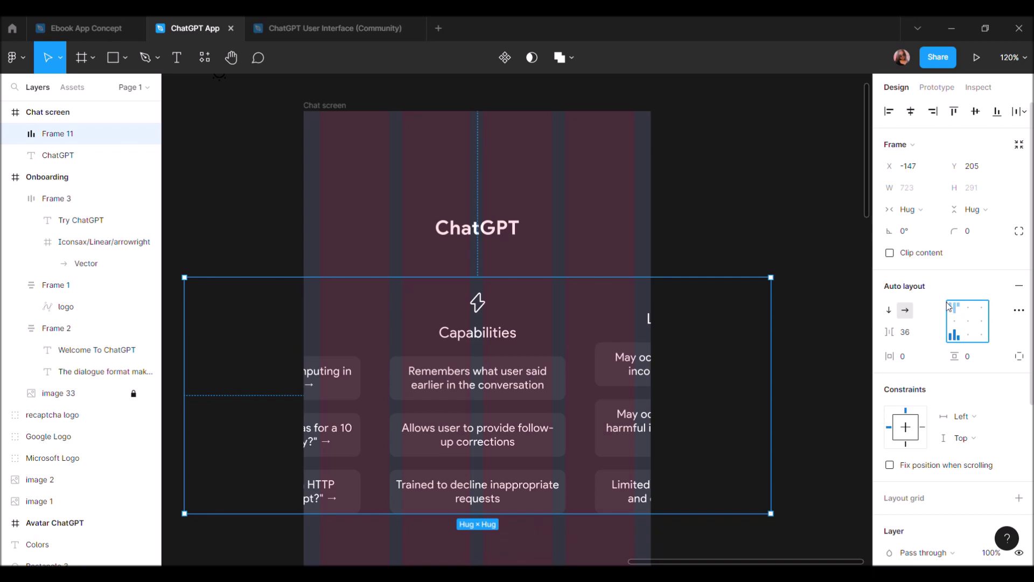
left_click(734, 235)
key("shift+1")
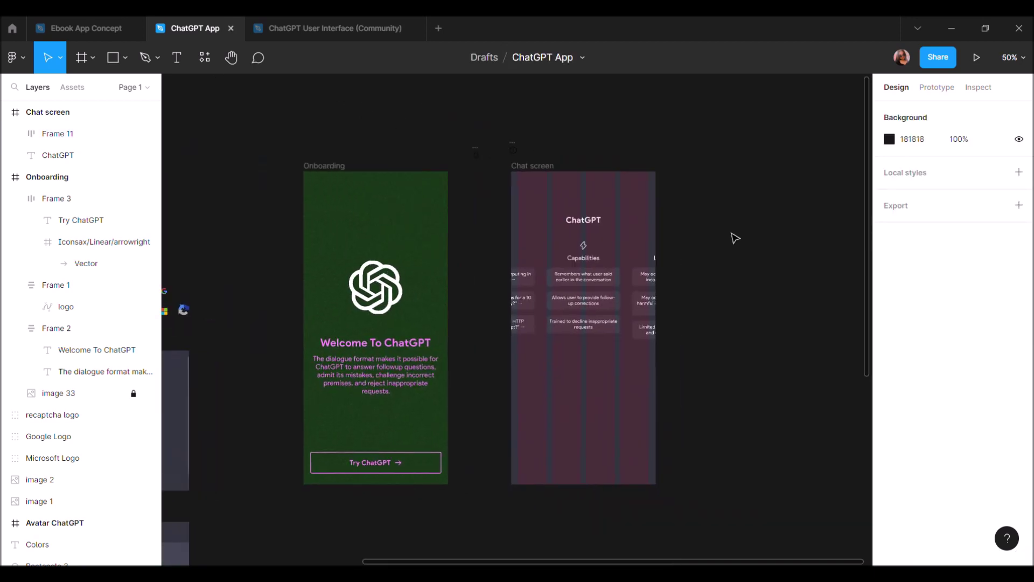
Draw a 47×5 bar below the cards with corner radius 8
scroll(593, 312, "up", 2)
scroll(581, 296, "up", 2)
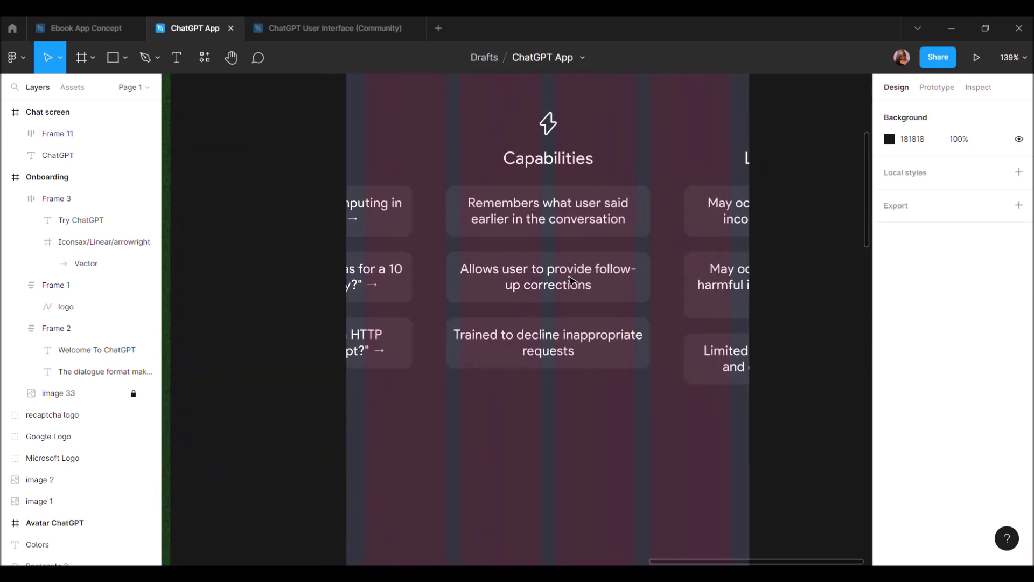
scroll(572, 280, "up", 2)
left_click(539, 307)
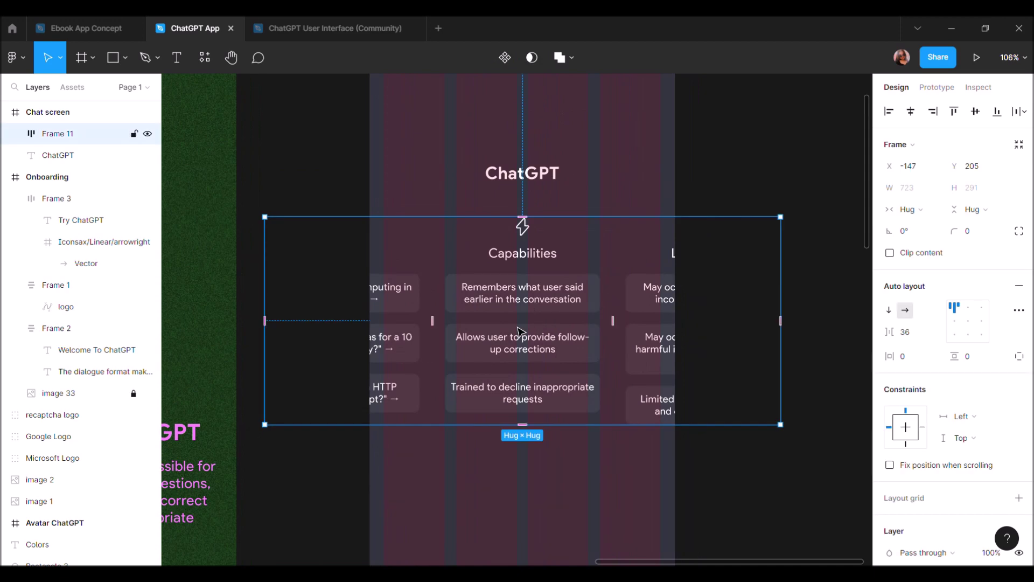
scroll(512, 349, "down", 2)
left_click(679, 434)
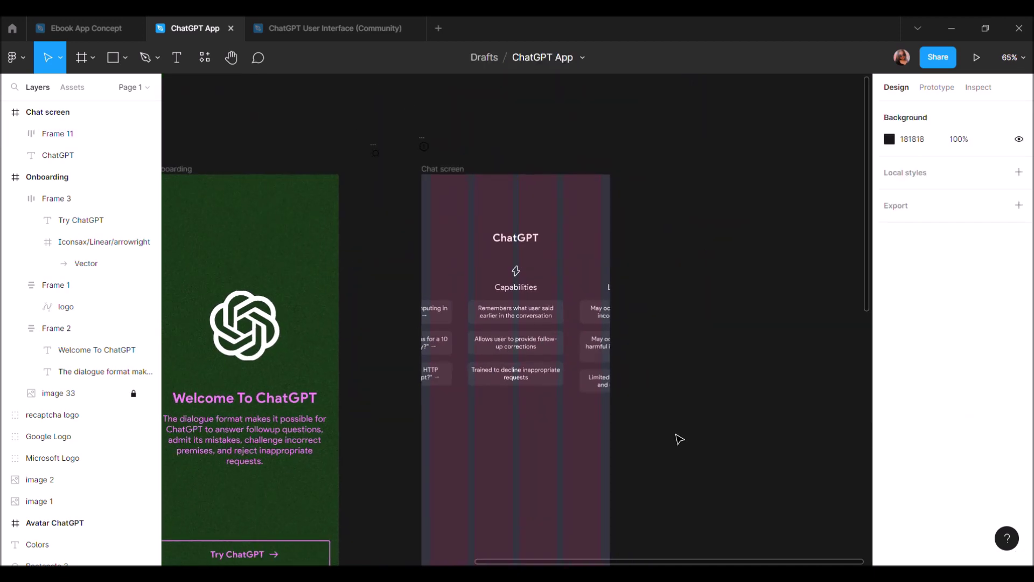
scroll(679, 434, "up", 2)
key("r")
scroll(383, 351, "down", 3)
scroll(425, 365, "down", 2)
scroll(442, 355, "up", 3)
left_click_drag(475, 315, 521, 319)
left_click(973, 190)
type("8")
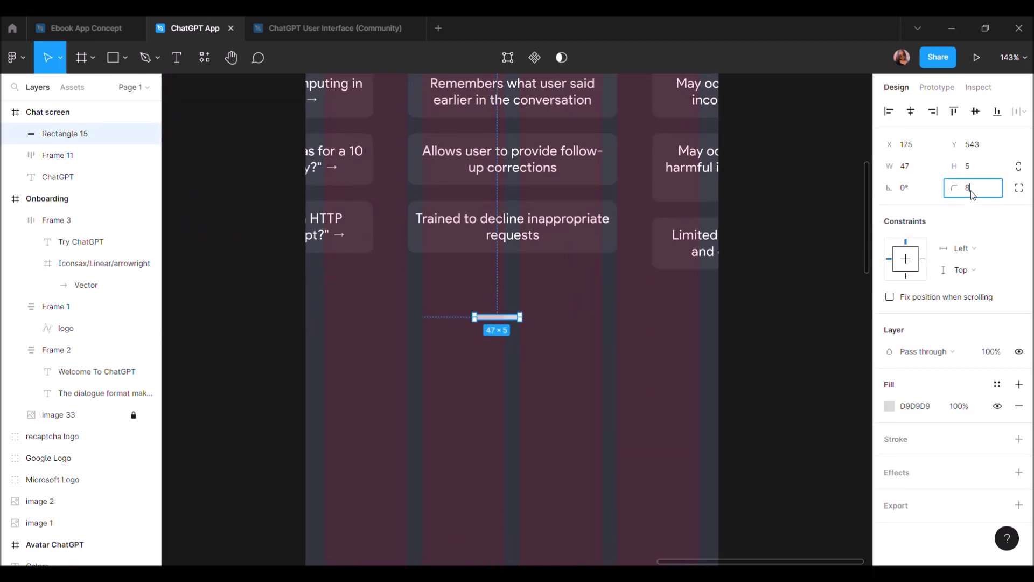
Position the bar at X 191 and fill it with the card colour 3E3F4B
scroll(506, 310, "up", 5)
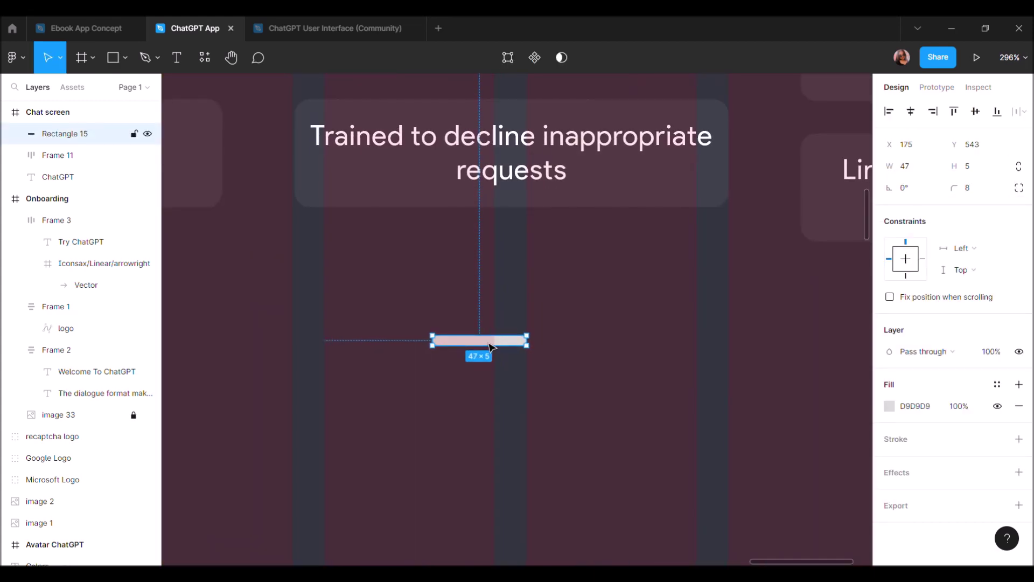
left_click(907, 143)
type("191")
key("Return")
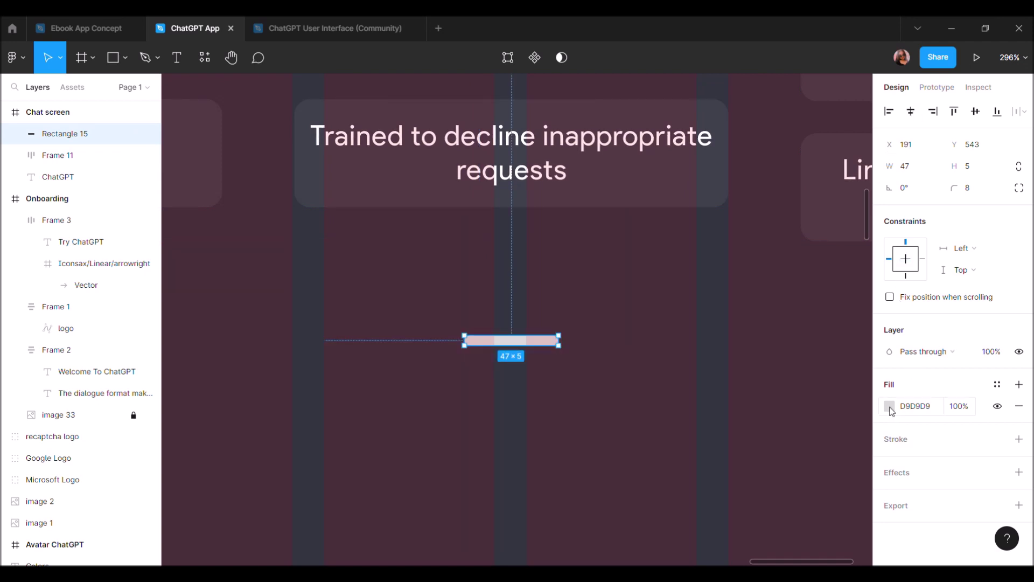
left_click(889, 406)
left_click(730, 415)
left_click(808, 139)
Duplicate the bar and shrink the copy to 17 wide
scroll(480, 361, "up", 3)
scroll(479, 361, "up", 1)
left_click_drag(551, 337, 568, 344)
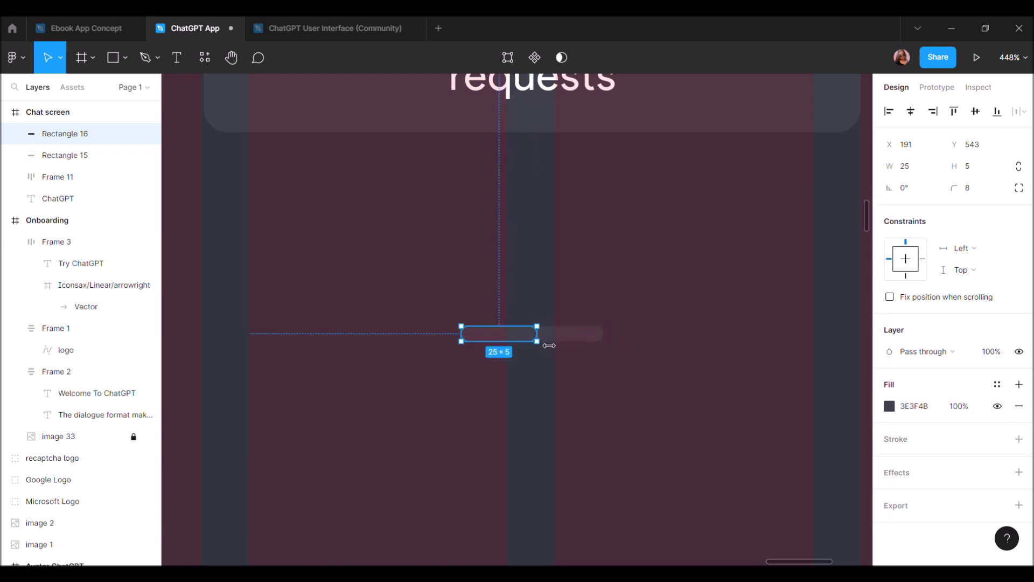
left_click_drag(501, 342, 543, 342)
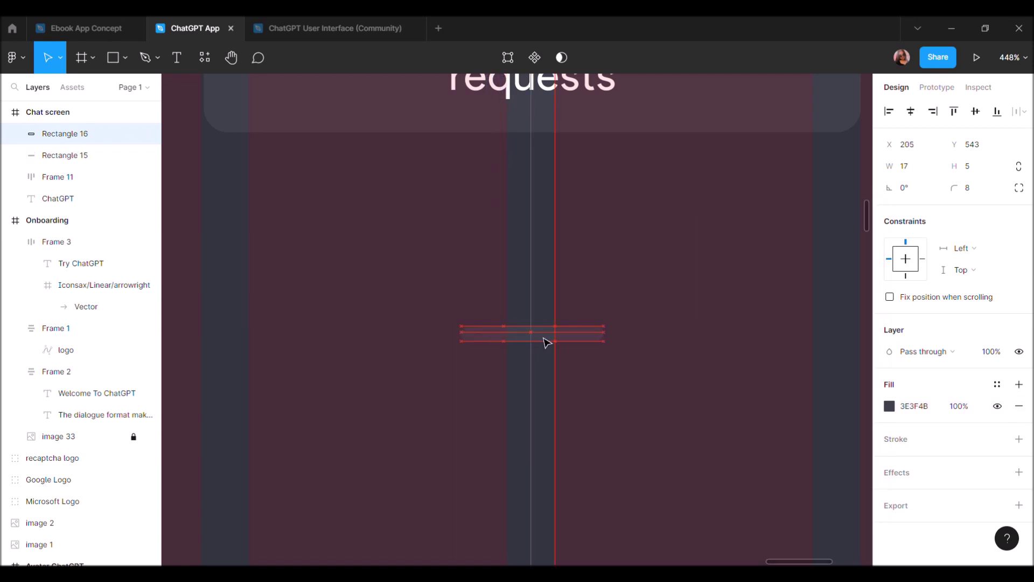
scroll(545, 342, "up", 3)
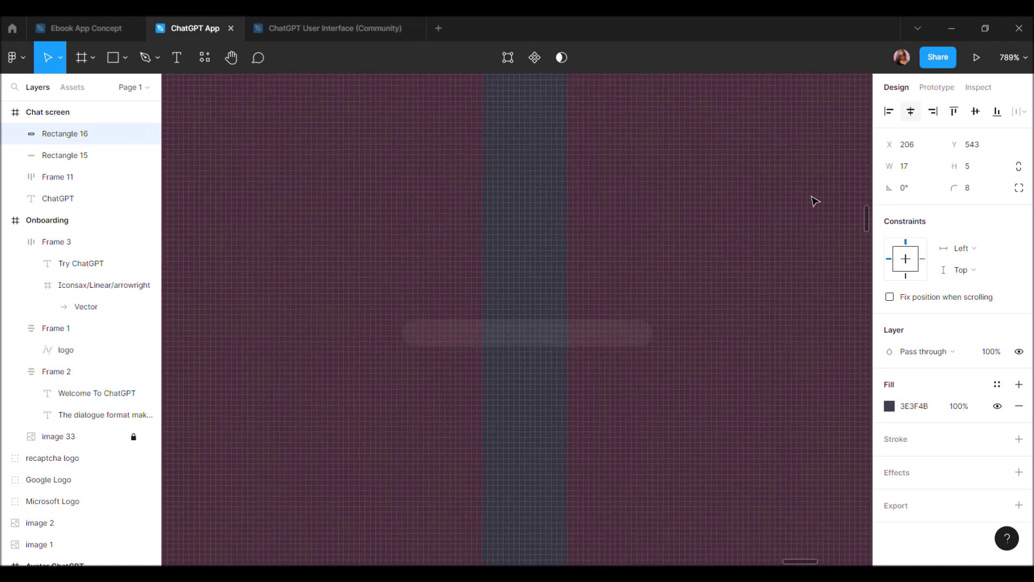
left_click(650, 336)
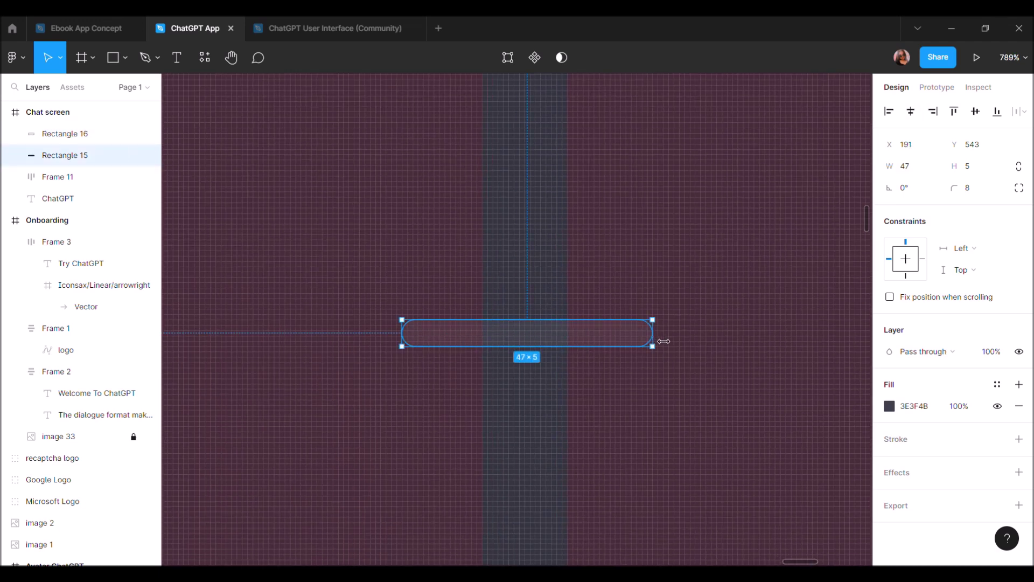
Fill the short 17-wide bar with the palette green 0FA47F
left_click(522, 342)
left_click(889, 405)
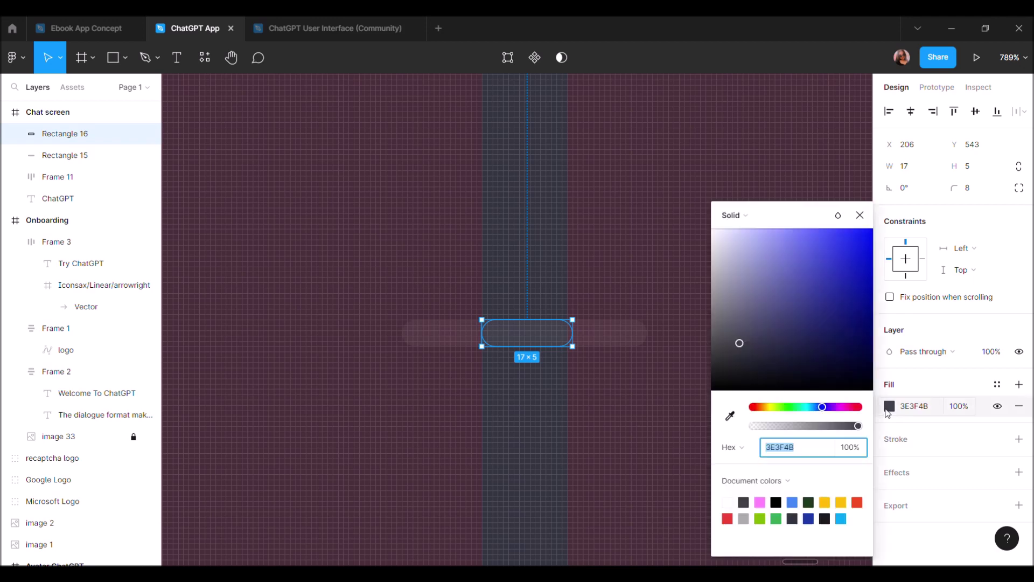
left_click(730, 415)
key("shift+1")
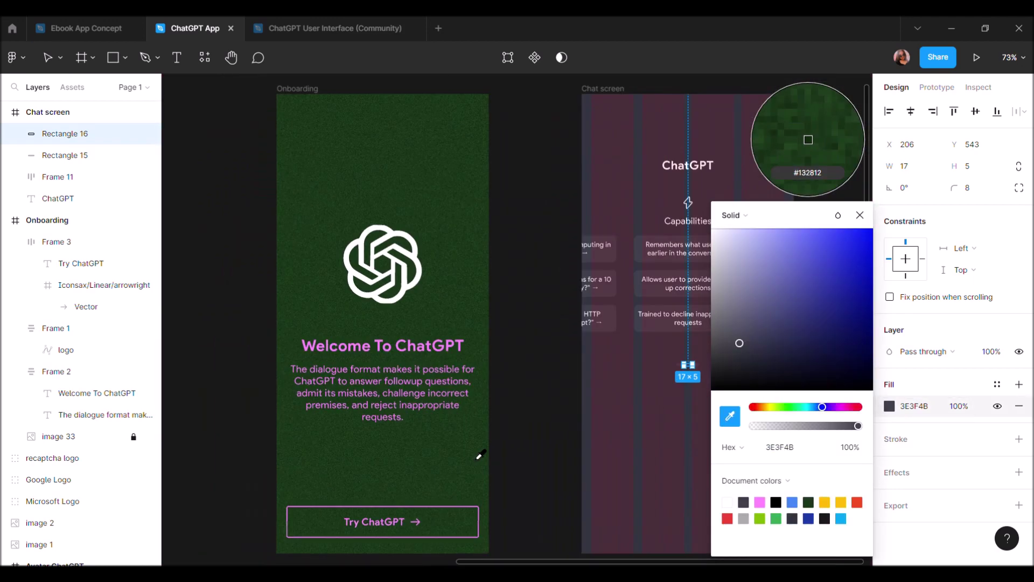
scroll(481, 454, "left", 4)
scroll(350, 377, "left", 6)
left_click(235, 287)
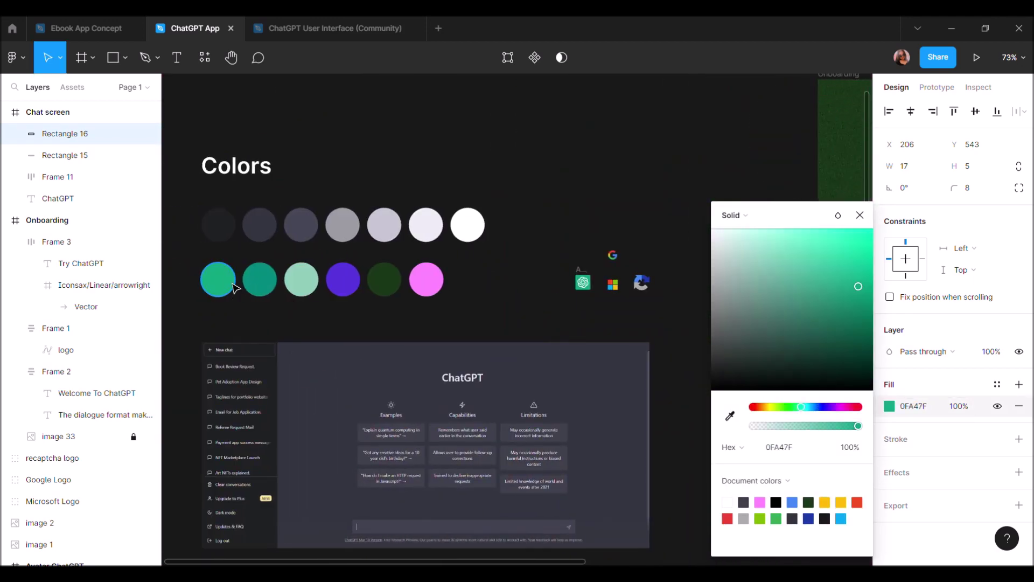
scroll(234, 287, "right", 10)
left_click(631, 296)
Shift the row of card columns right to reveal the Examples column
scroll(484, 329, "up", 2)
scroll(404, 369, "up", 4)
scroll(411, 377, "up", 1)
scroll(410, 379, "down", 3)
scroll(409, 378, "down", 2)
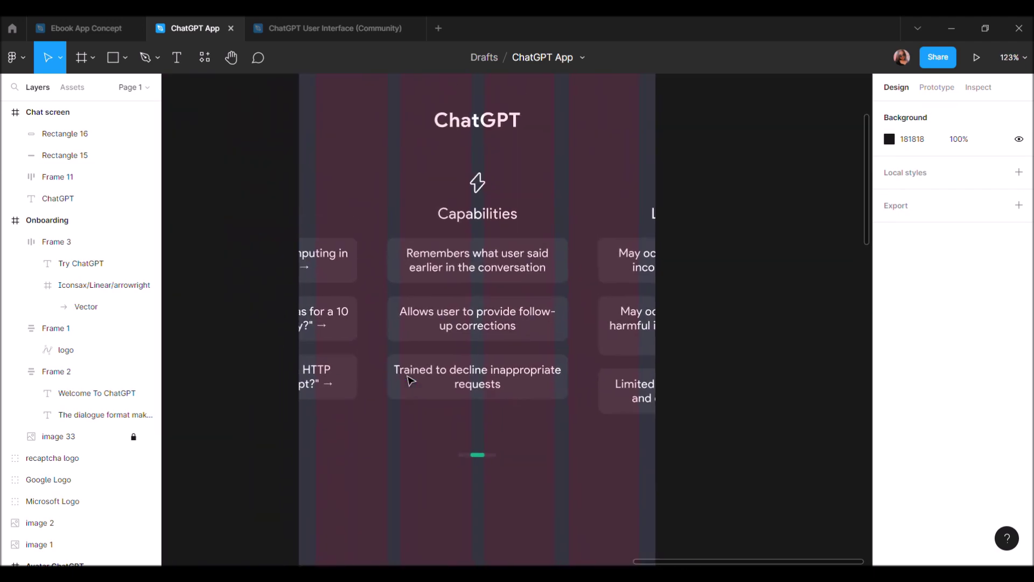
scroll(409, 378, "down", 2)
left_click(461, 356)
left_click_drag(461, 355, 543, 353)
scroll(541, 353, "up", 4)
scroll(560, 352, "down", 2)
scroll(571, 352, "left", 5)
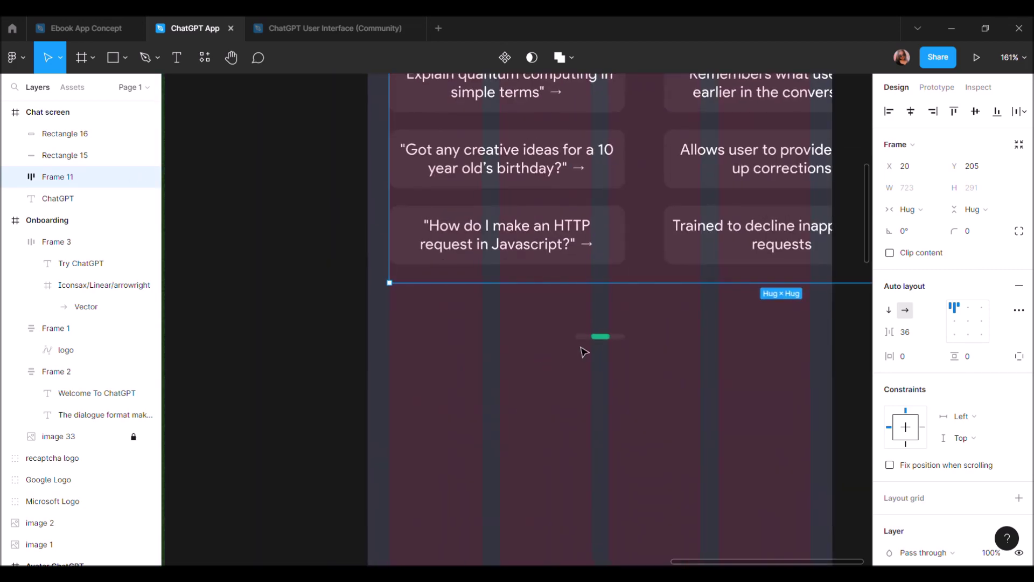
scroll(585, 352, "up", 3)
Align the green bar to its grey track's left end and group them as the indicator
left_click(612, 335)
scroll(611, 335, "up", 3)
left_click_drag(612, 336, 587, 341)
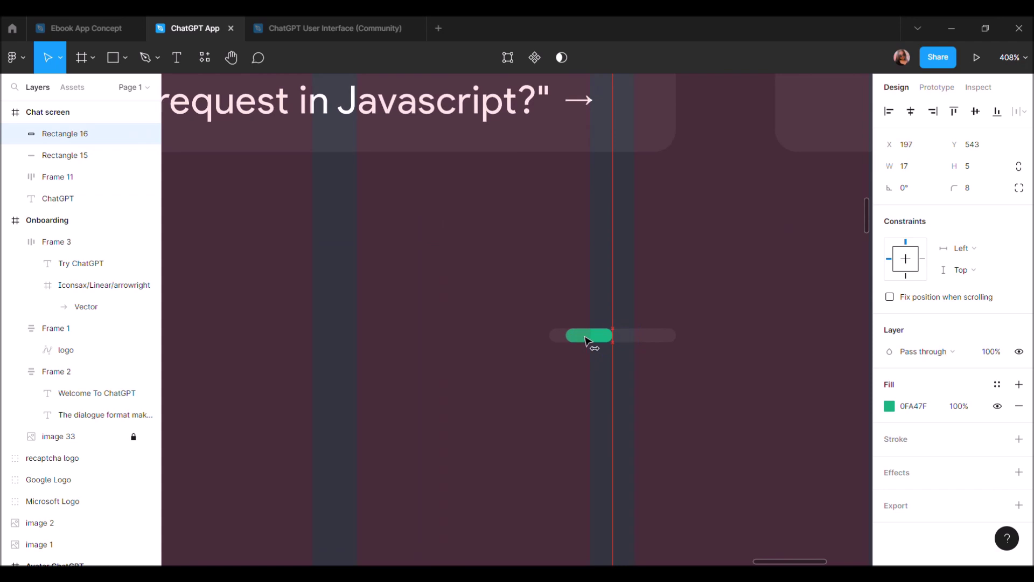
left_click(613, 337, "shift")
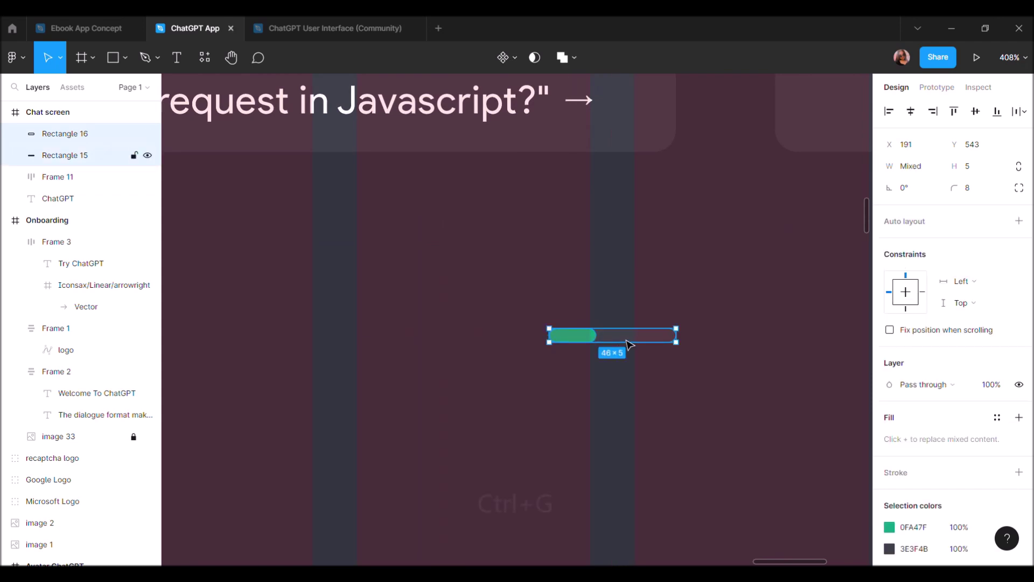
key("ctrl+g")
scroll(630, 342, "down", 5)
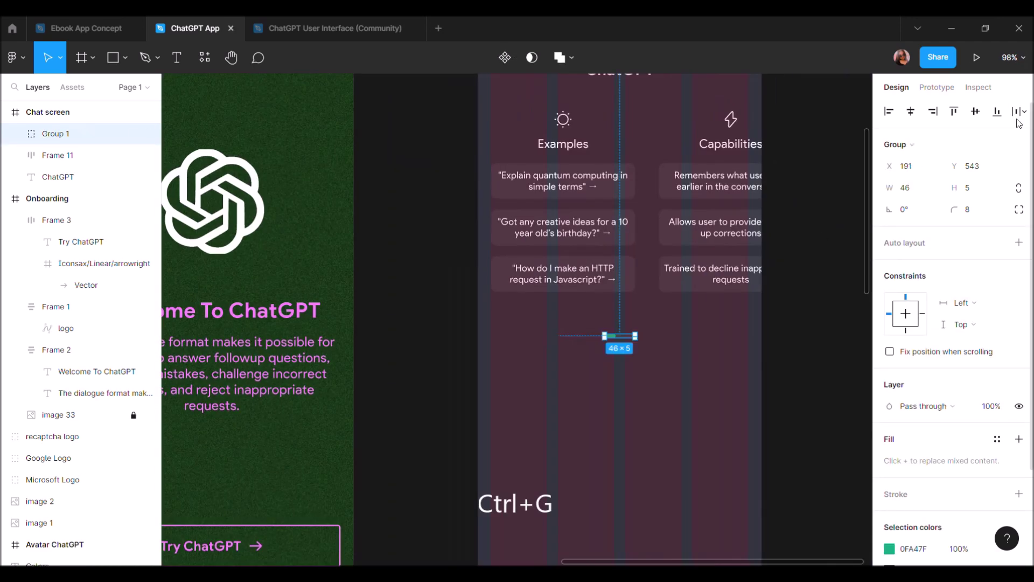
scroll(645, 334, "down", 3)
left_click(761, 357)
Nudge the ChatGPT title up and select the card columns with the indicator group
scroll(761, 358, "right", 2)
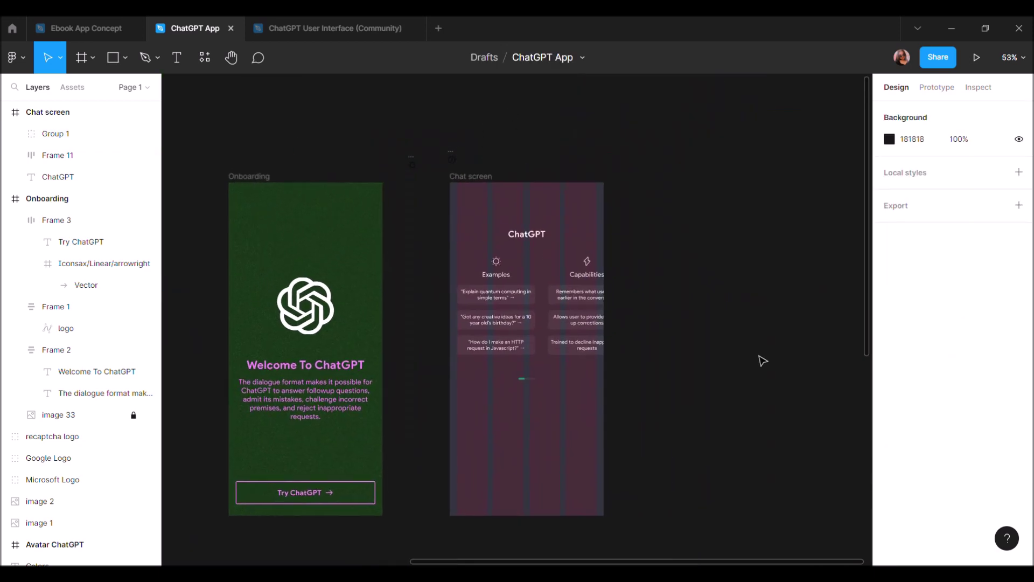
left_click_drag(524, 243, 523, 229)
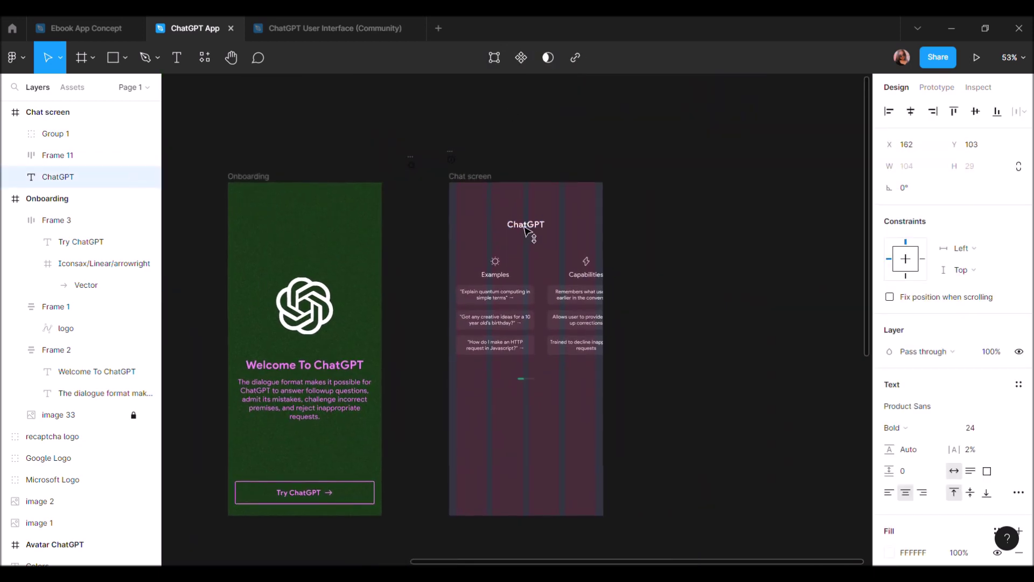
left_click(521, 330)
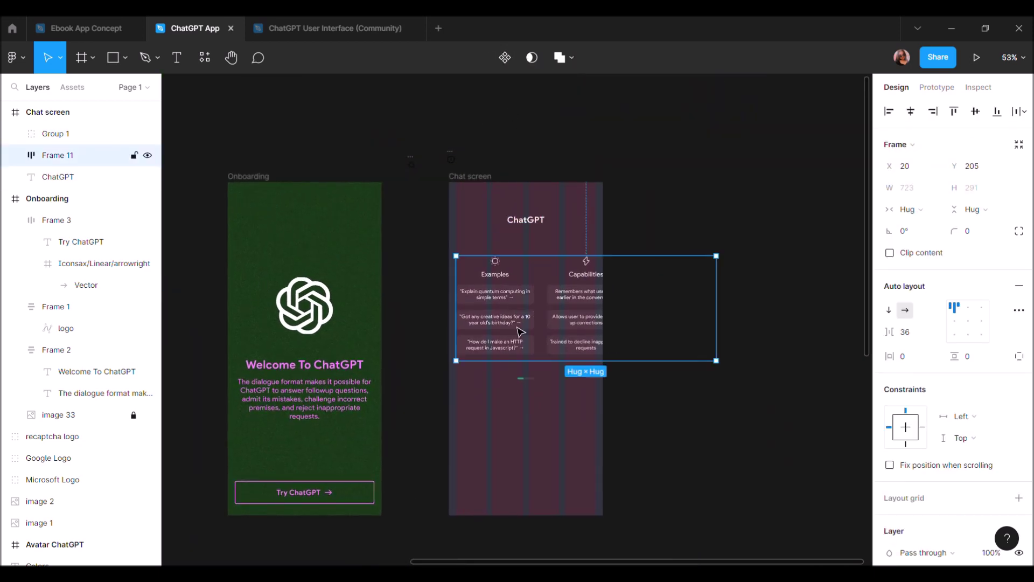
left_click(527, 380, "shift")
scroll(526, 380, "up", 5, "ctrl")
Place the indicator group at X 20, Y 535, left-aligned just under the cards
left_click_drag(540, 300, 531, 403)
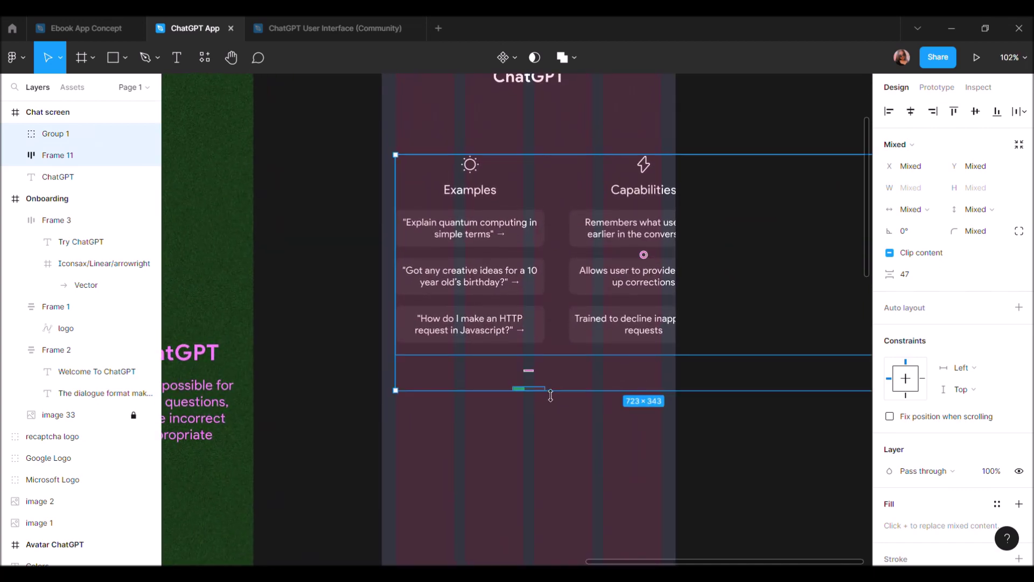
key("Escape")
scroll(517, 392, "up", 3)
left_click(531, 392)
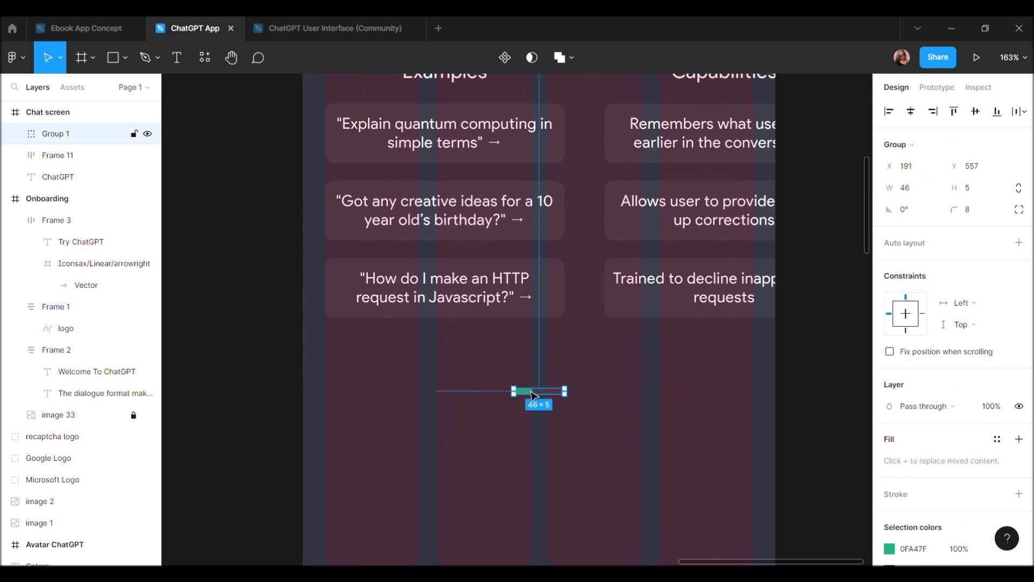
left_click_drag(532, 398, 343, 377)
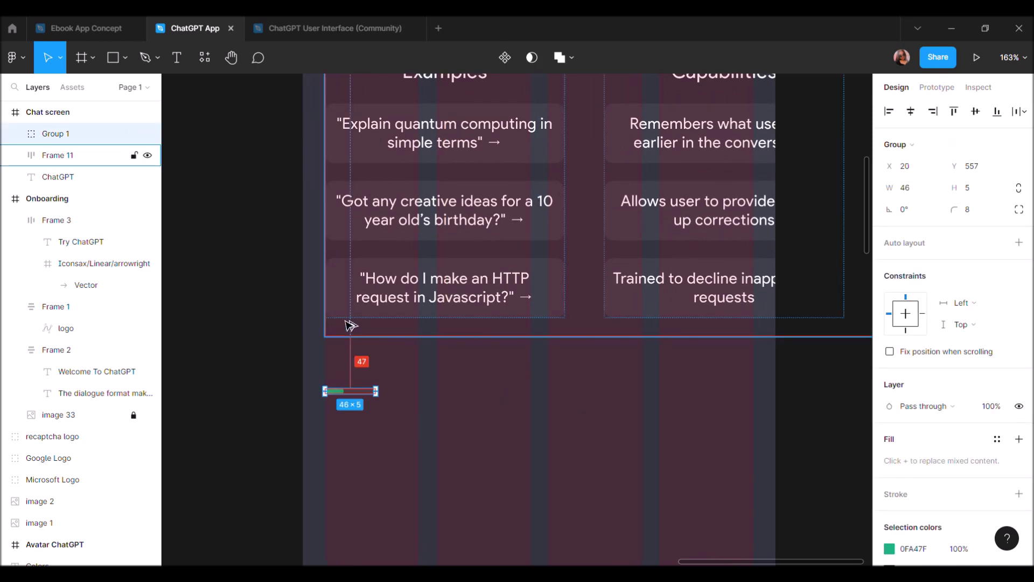
key("Up")
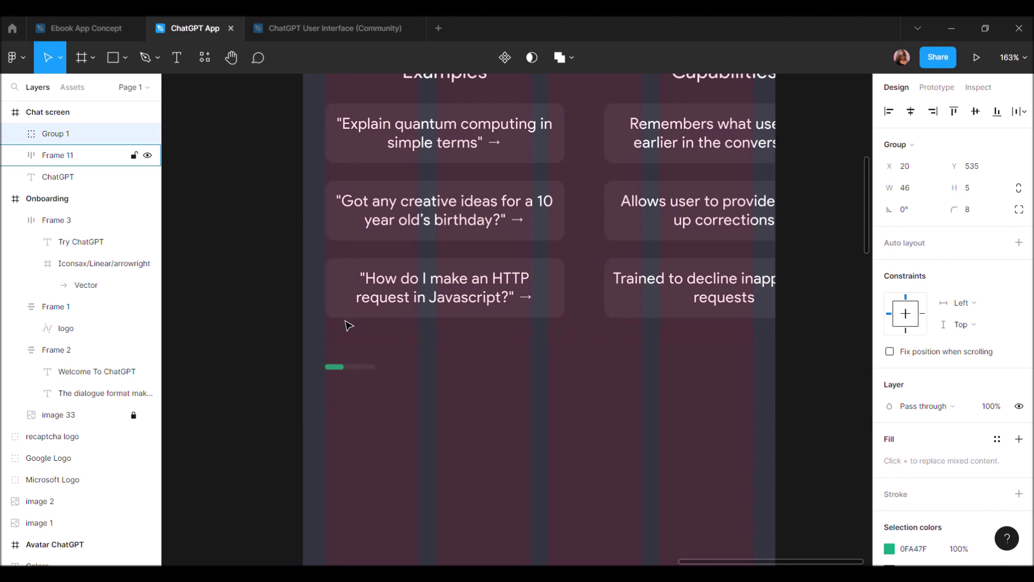
scroll(346, 325, "down", 5)
left_click(310, 338)
Move the ChatGPT title down slightly
scroll(310, 339, "up", 1, "ctrl")
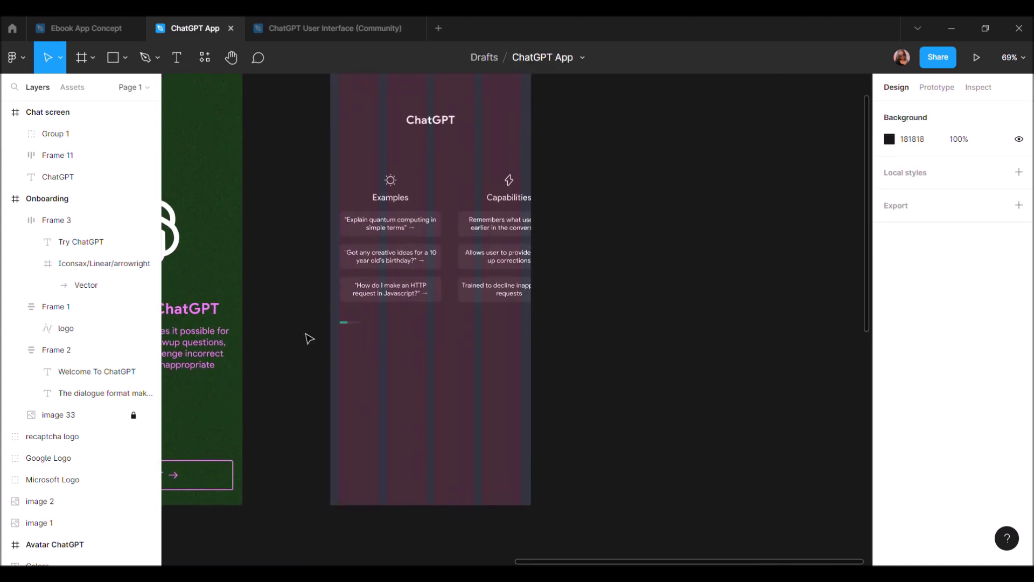
scroll(308, 339, "up", 2)
left_click(409, 300)
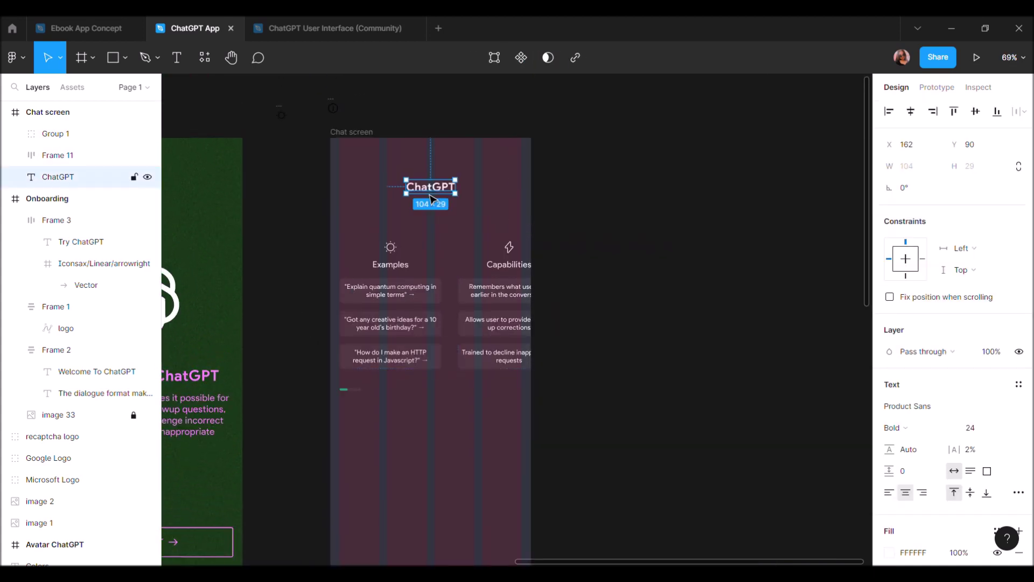
left_click_drag(433, 200, 433, 211)
left_click(595, 208)
scroll(596, 208, "down", 5, "ctrl")
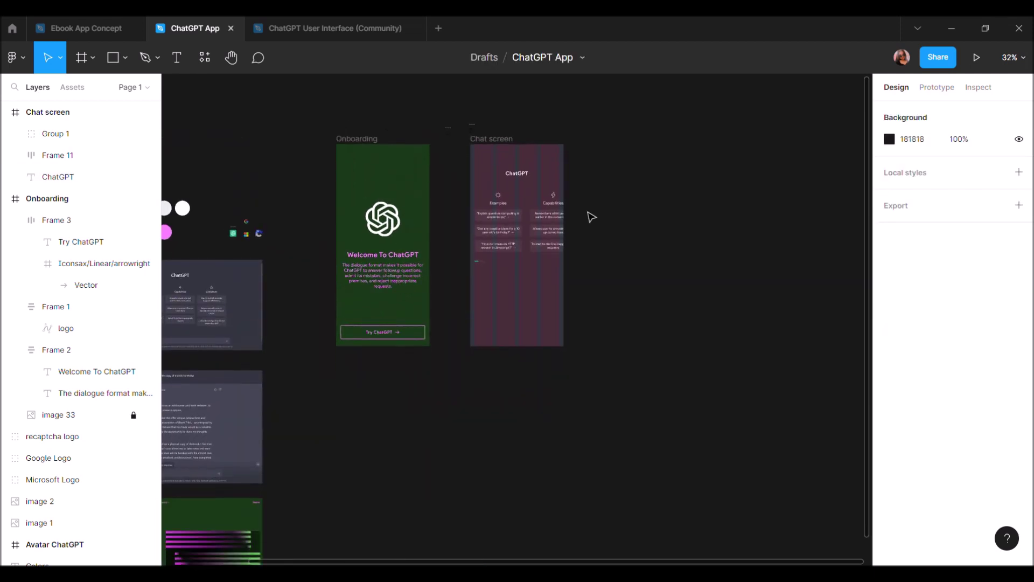
scroll(555, 281, "up", 4, "ctrl")
left_click(81, 58)
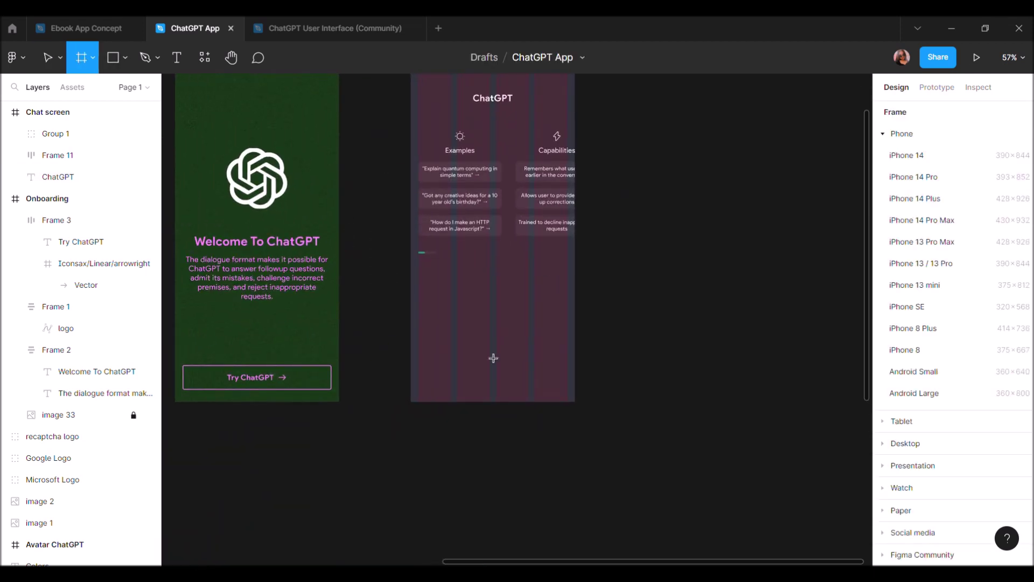
Draw a new frame across the chat screen's bottom, aligned at X 20 with the cards
scroll(495, 350, "up", 5, "ctrl")
left_click_drag(346, 388, 619, 438)
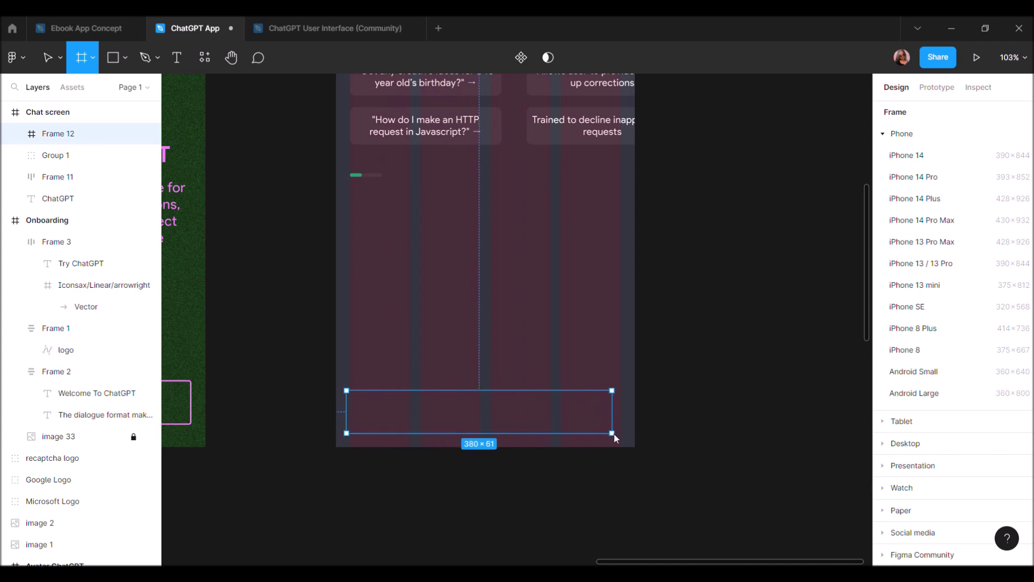
scroll(560, 431, "up", 3)
scroll(361, 357, "up", 3, "ctrl")
left_click_drag(317, 395, 326, 395)
scroll(385, 478, "right", 3)
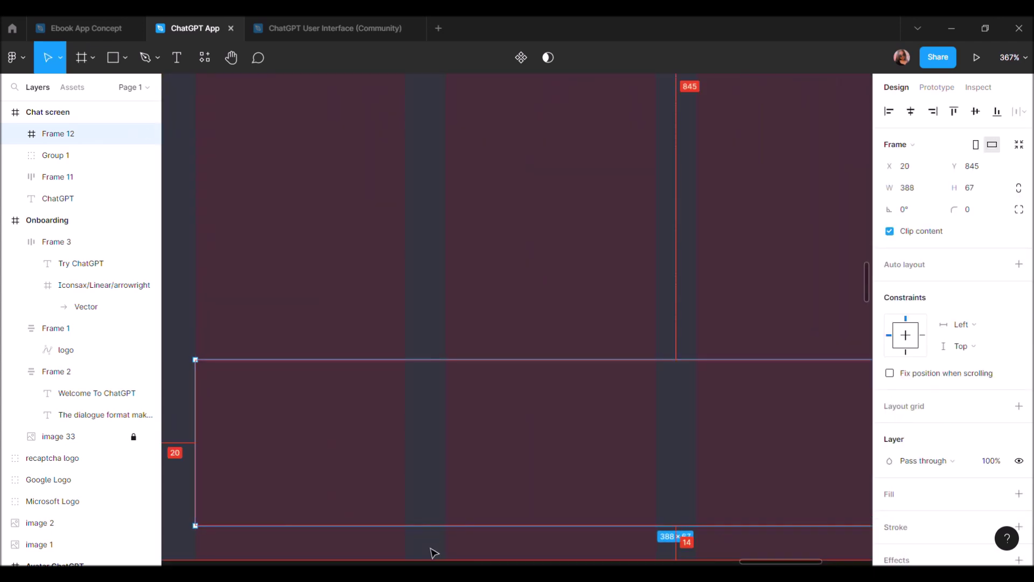
key("Up")
key("Up")
key("Up")
key("Up")
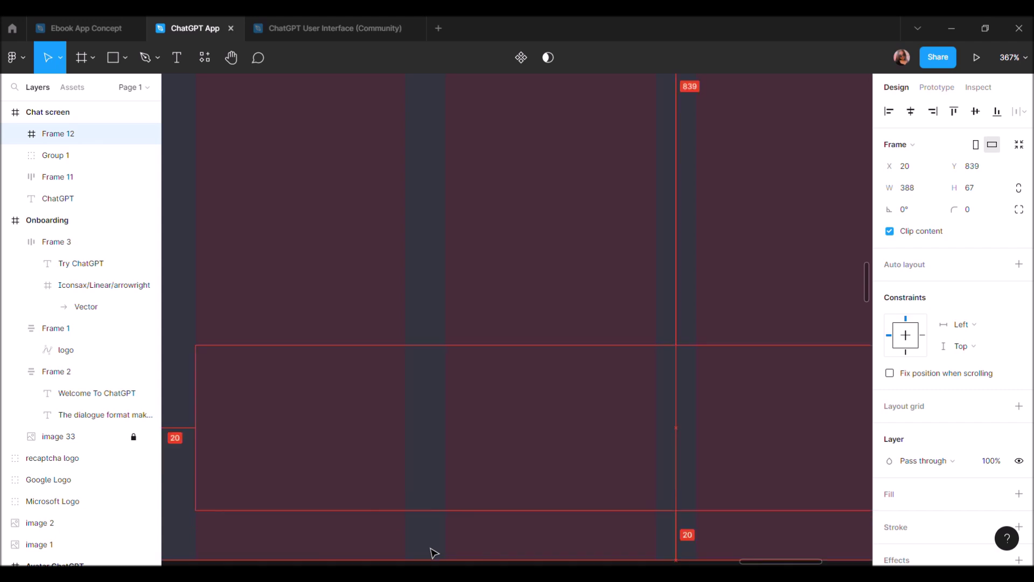
scroll(434, 553, "down", 3, "ctrl")
scroll(434, 553, "down", 2, "ctrl")
scroll(934, 418, "down", 2)
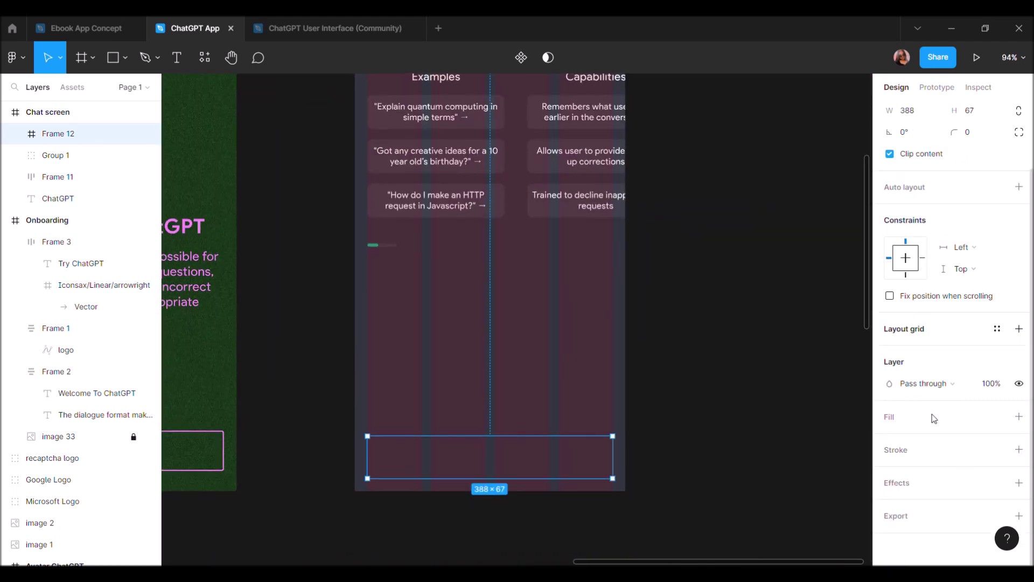
Fill the bar with dark grey 40414F sampled from the reference input bar and remove its stroke
left_click(1019, 449)
left_click(889, 471)
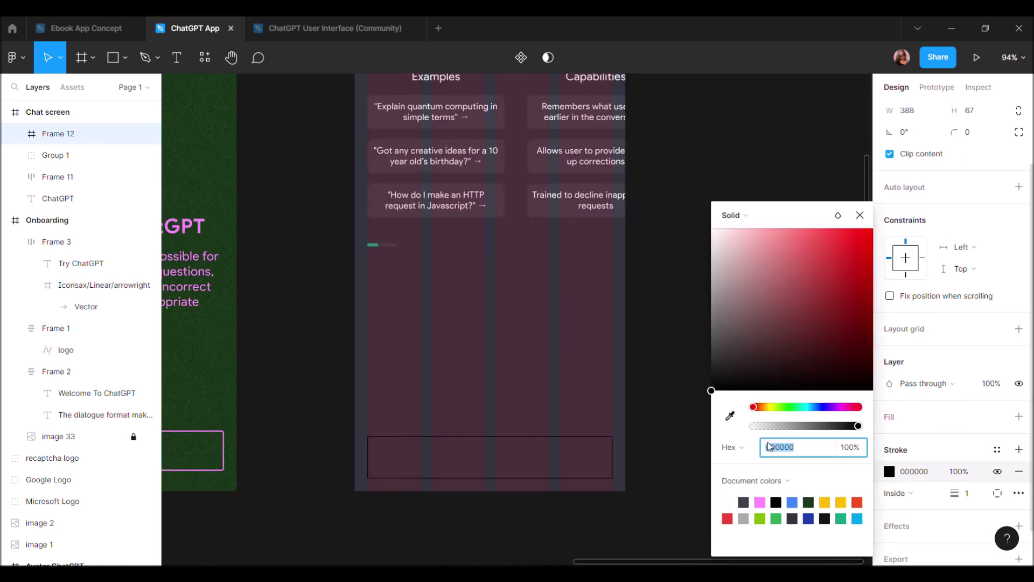
left_click(730, 416)
scroll(498, 461, "down", 3)
scroll(377, 323, "up", 3, "ctrl")
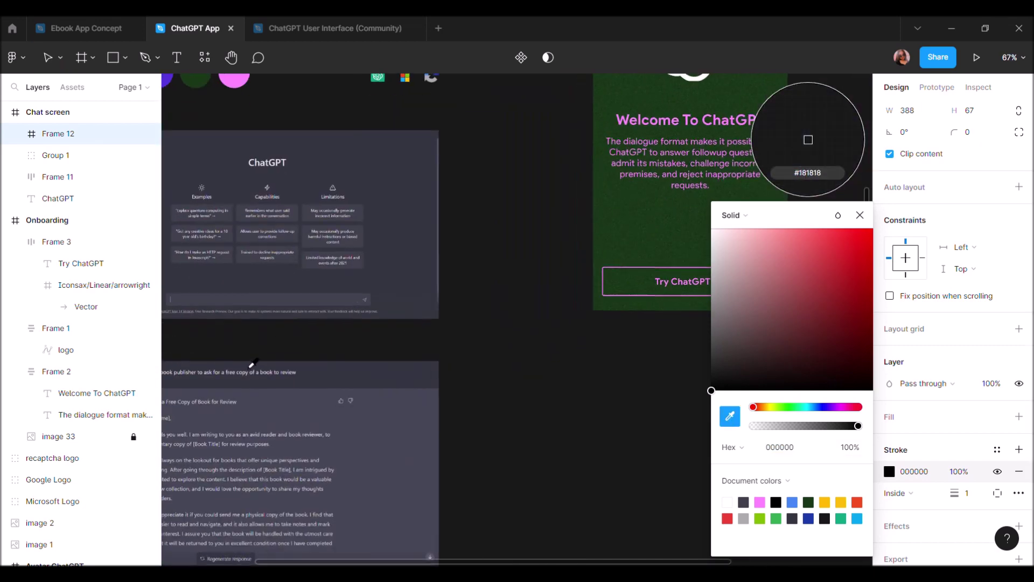
scroll(307, 300, "up", 2, "ctrl")
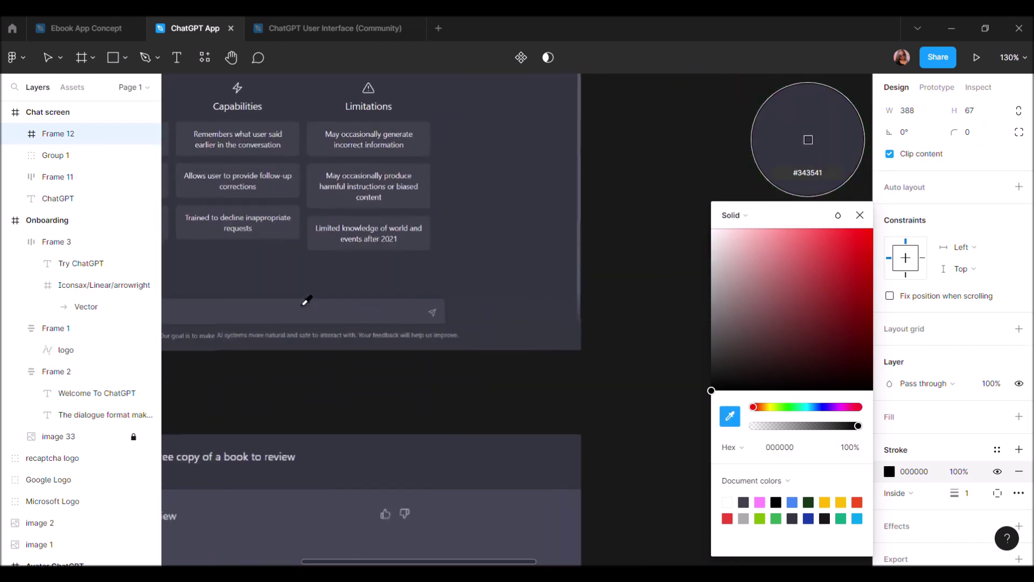
left_click(1019, 416)
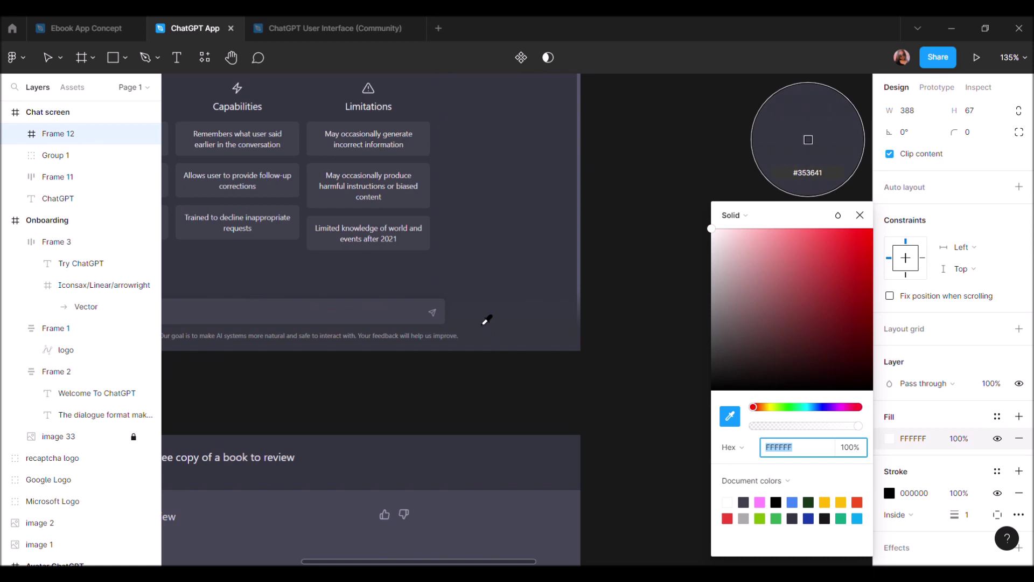
left_click(417, 318)
scroll(418, 318, "down", 5)
scroll(419, 318, "right", 5)
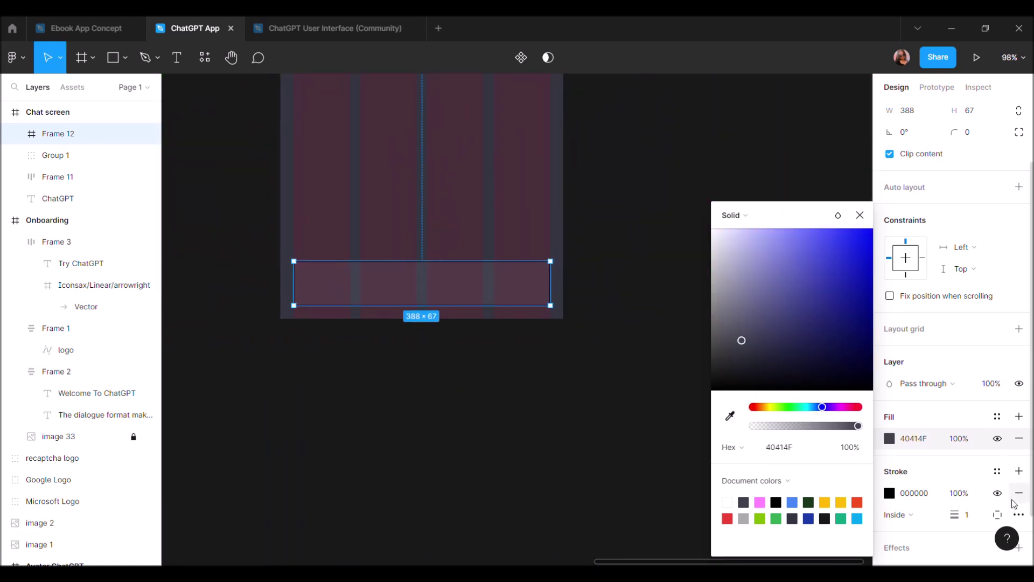
left_click(1018, 494)
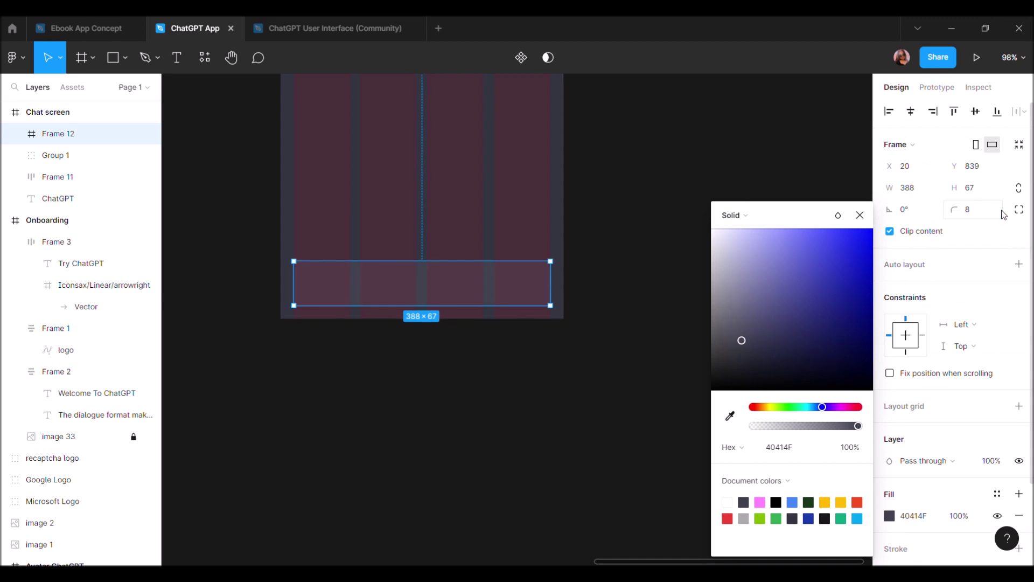
left_click(610, 329)
scroll(610, 328, "up", 2)
scroll(425, 319, "up", 2)
scroll(423, 319, "up", 1)
left_click(172, 71)
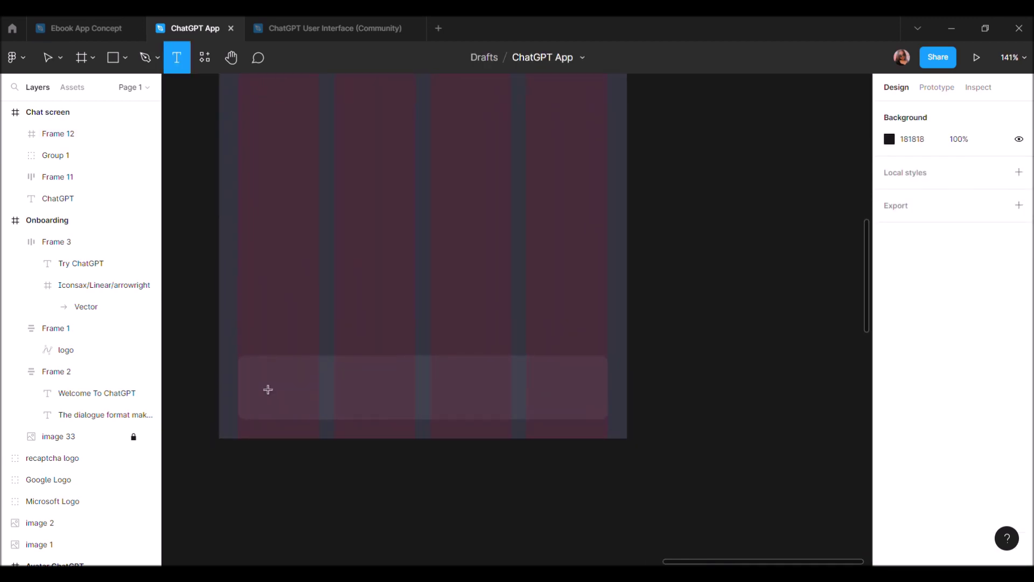
Add a text label inside the input bar with Regular font weight
left_click(268, 389)
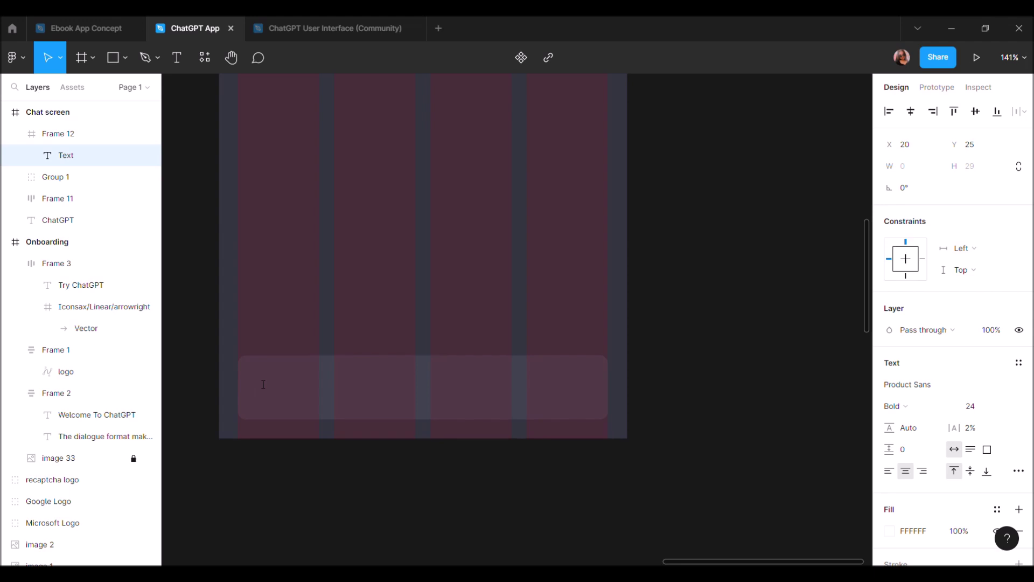
left_click(901, 407)
left_click(914, 390)
scroll(377, 408, "up", 5)
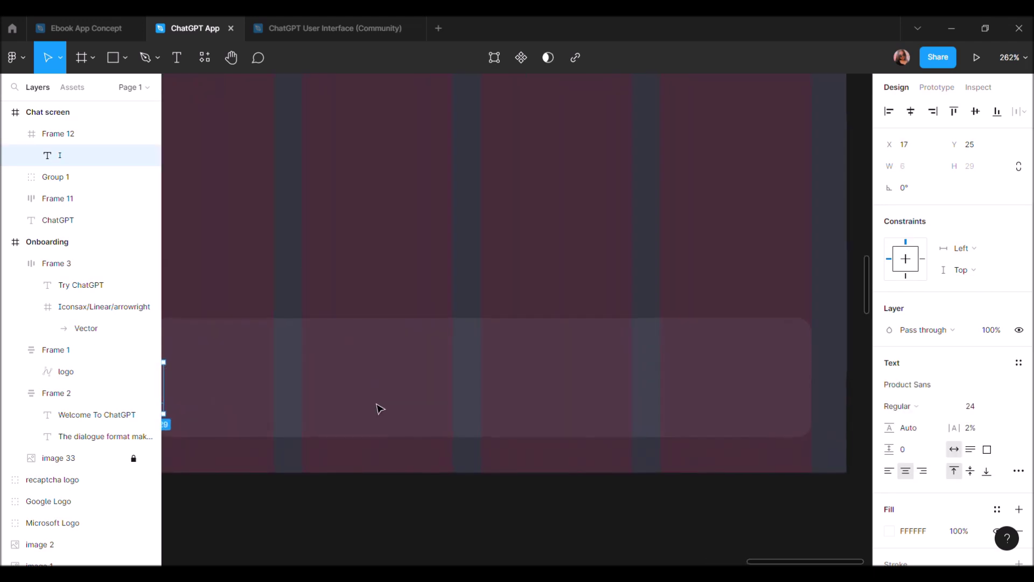
scroll(344, 388, "left", 3)
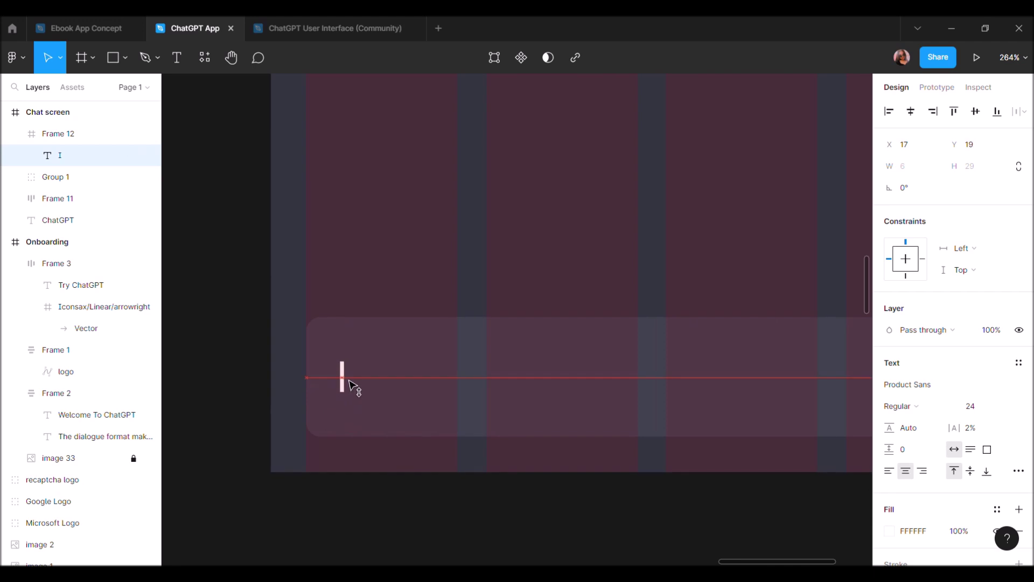
scroll(345, 385, "down", 5)
Insert the Iconsax 'send' icon at the bar's right end and make it white
left_click(284, 345)
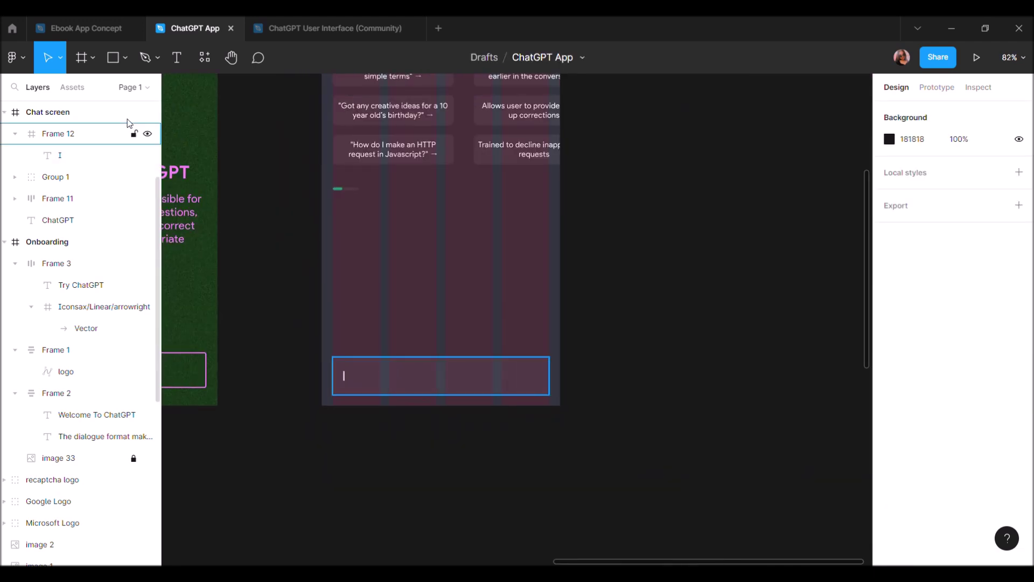
left_click(205, 58)
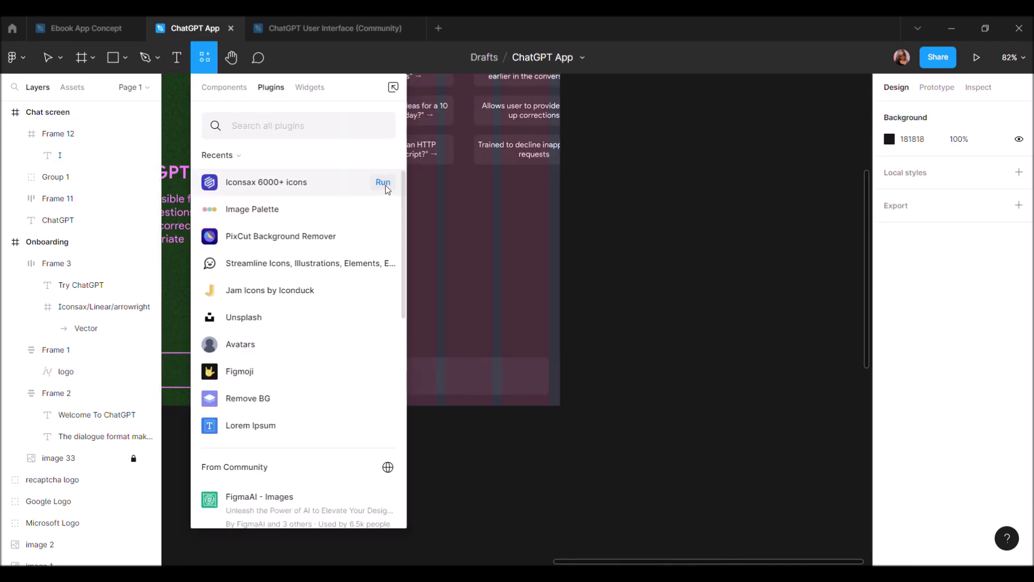
left_click(384, 184)
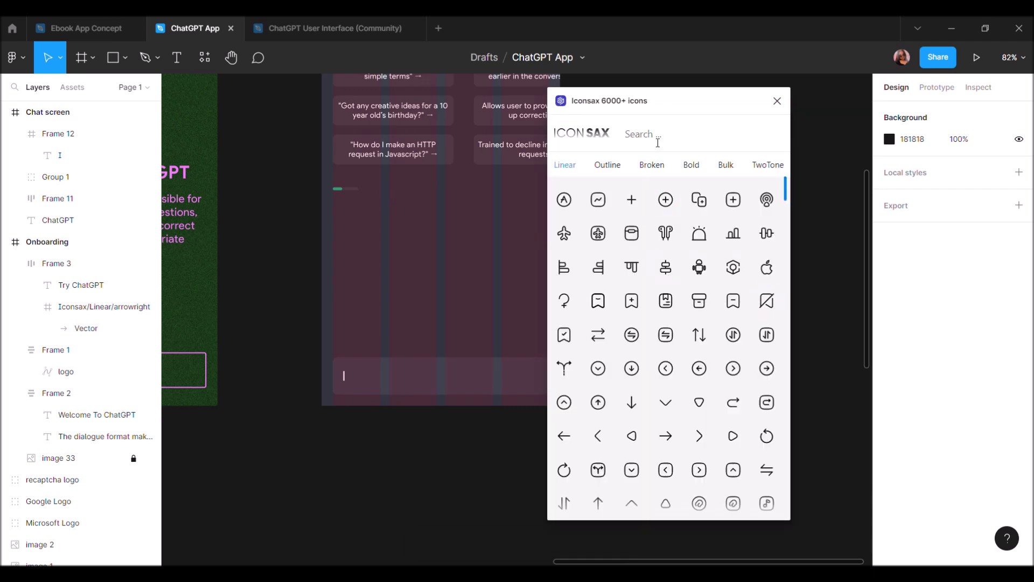
left_click(657, 143)
type("sen")
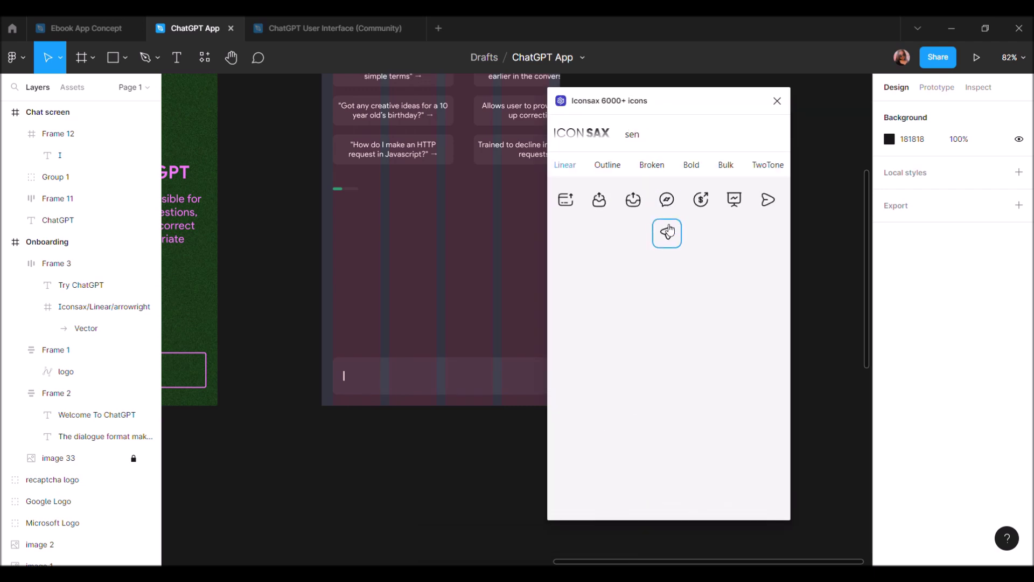
mouse_move(669, 232)
left_mouse_down()
mouse_move(458, 410)
mouse_move(459, 487)
mouse_move(560, 374)
left_mouse_up()
scroll(458, 412, "up", 3)
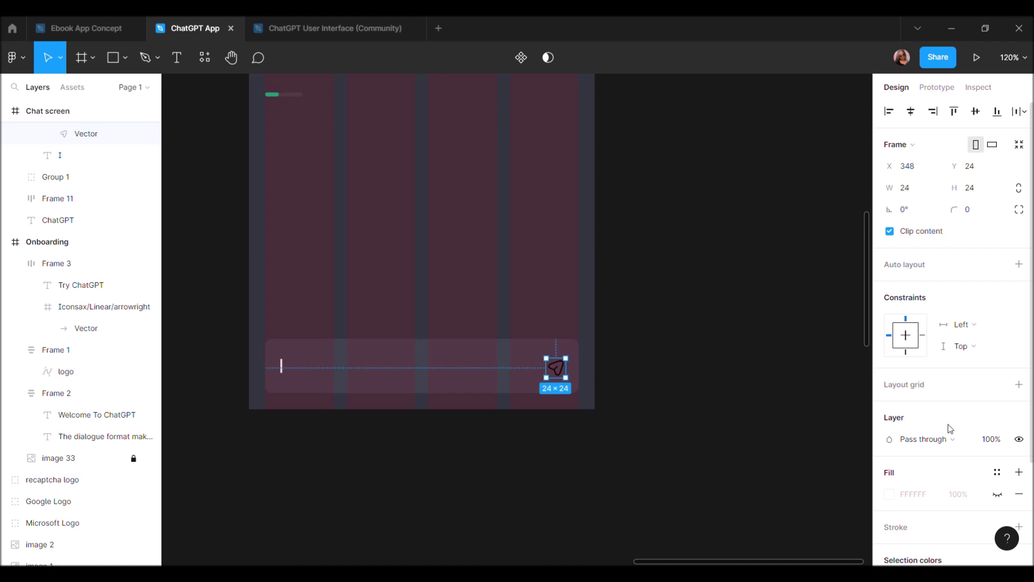
scroll(949, 428, "down", 3)
left_click(889, 450)
left_click(658, 173)
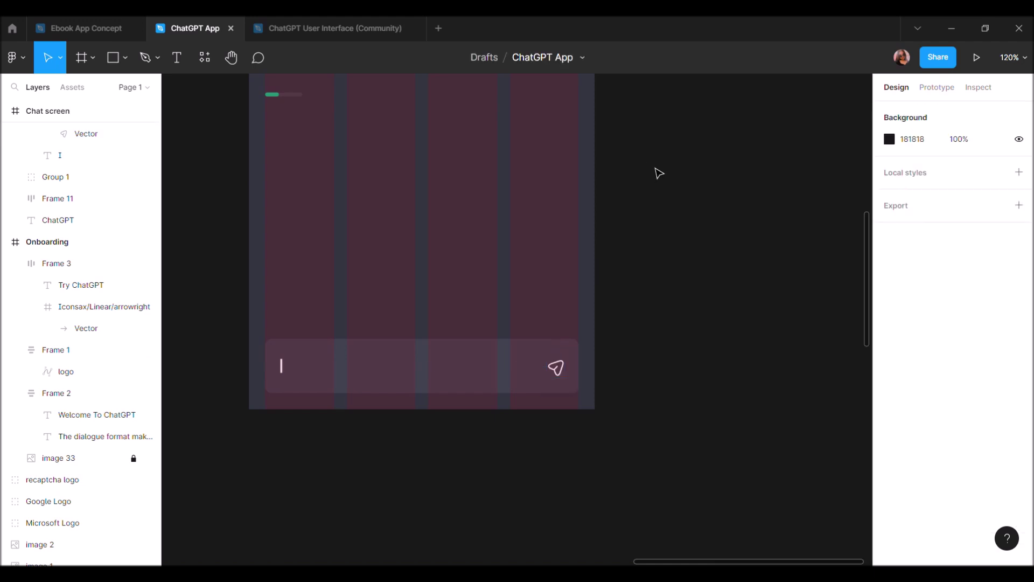
Bring the Iconsax hamburger menu icon onto the canvas
scroll(658, 173, "down", 5)
scroll(614, 195, "up", 3)
scroll(614, 194, "up", 5)
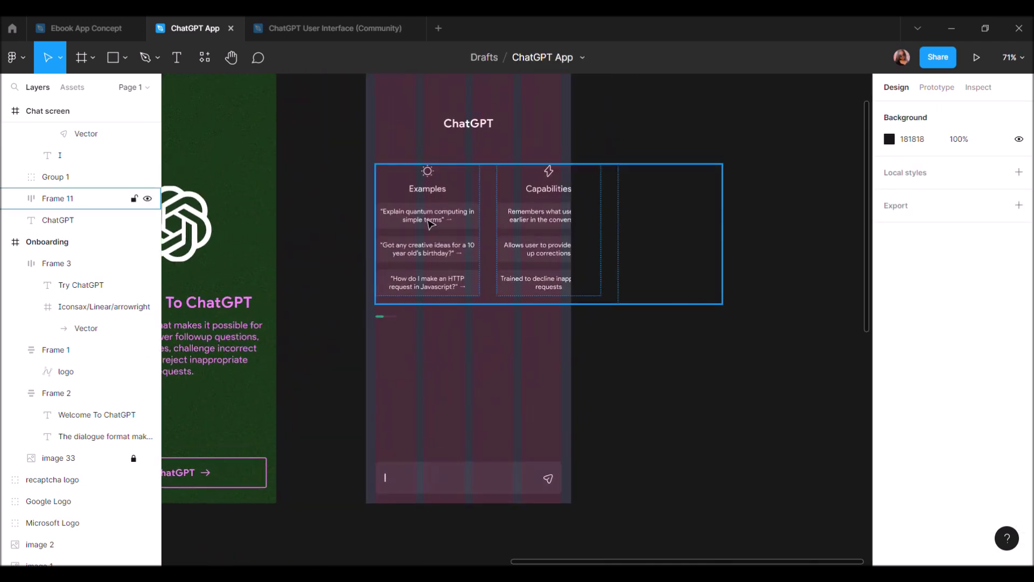
scroll(430, 224, "down", 2)
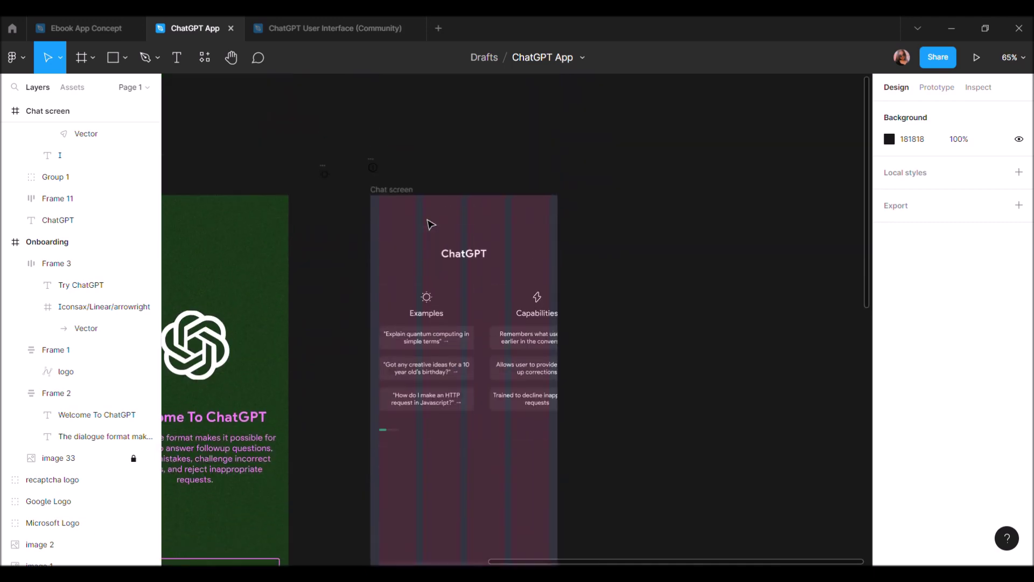
left_click(204, 57)
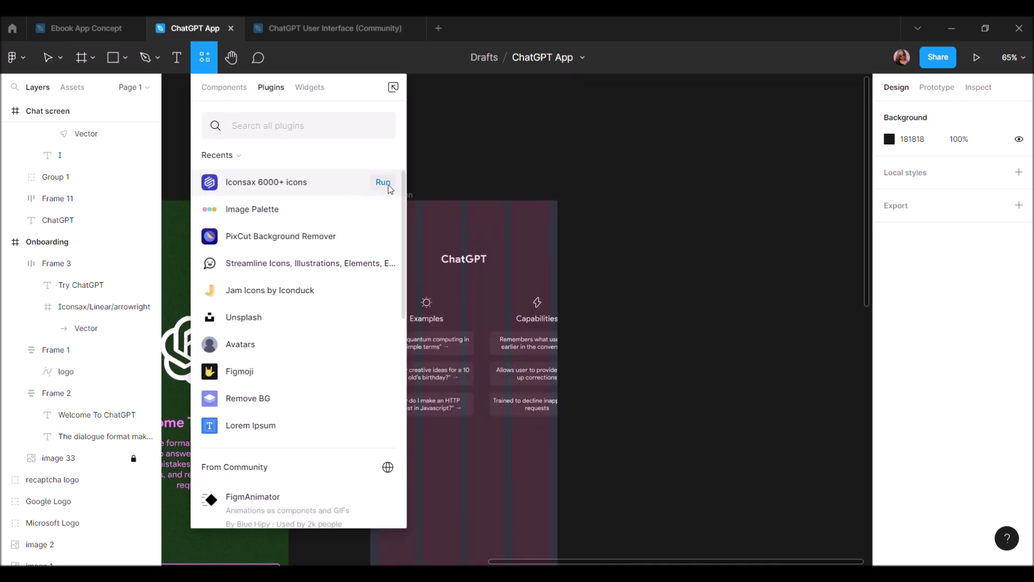
left_click(388, 184)
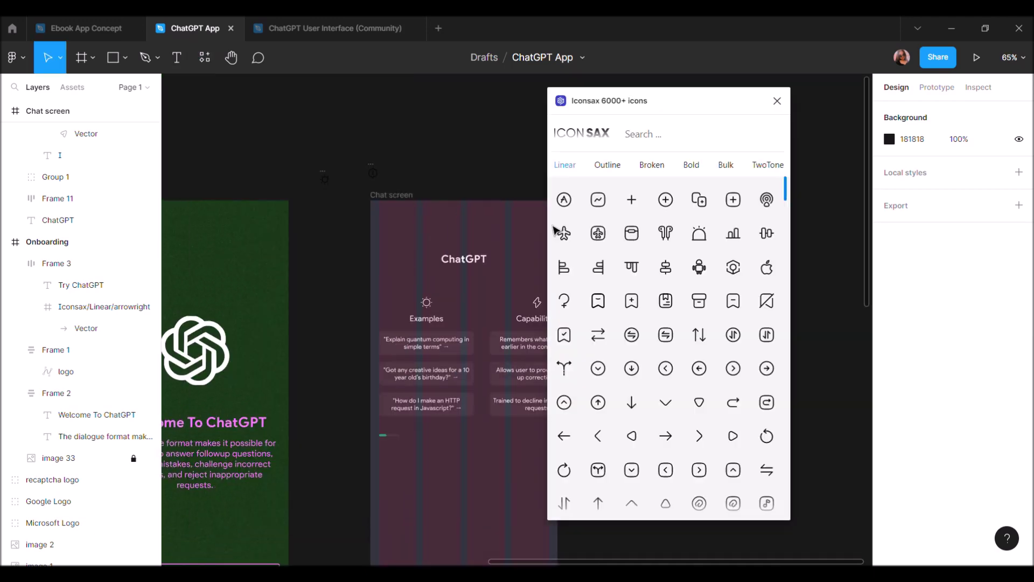
type("ham")
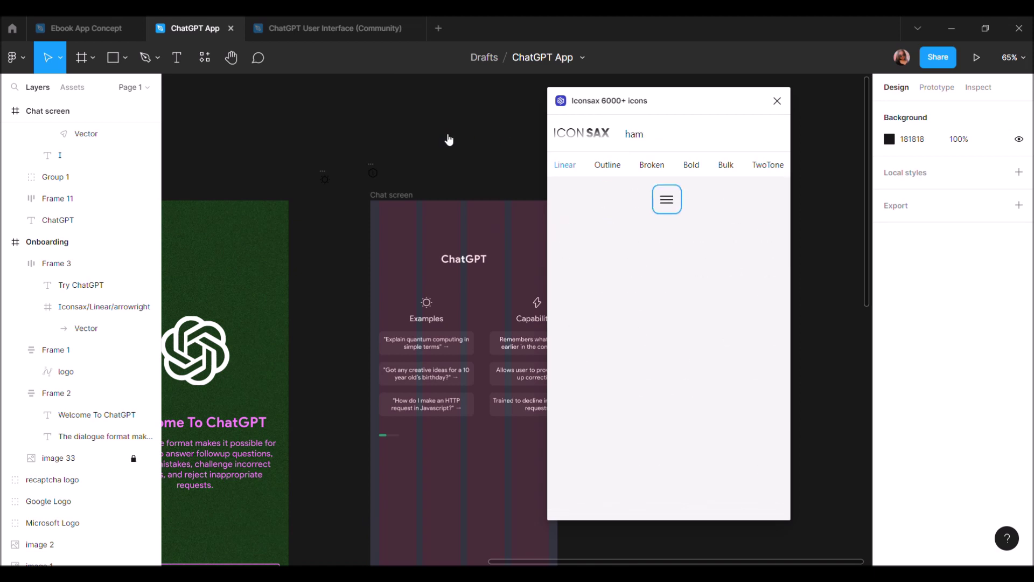
left_click_drag(449, 139, 437, 131)
Bring the Iconsax add-circle icon onto the canvas
key("BackSpace")
key("BackSpace")
key("BackSpace")
type("plus")
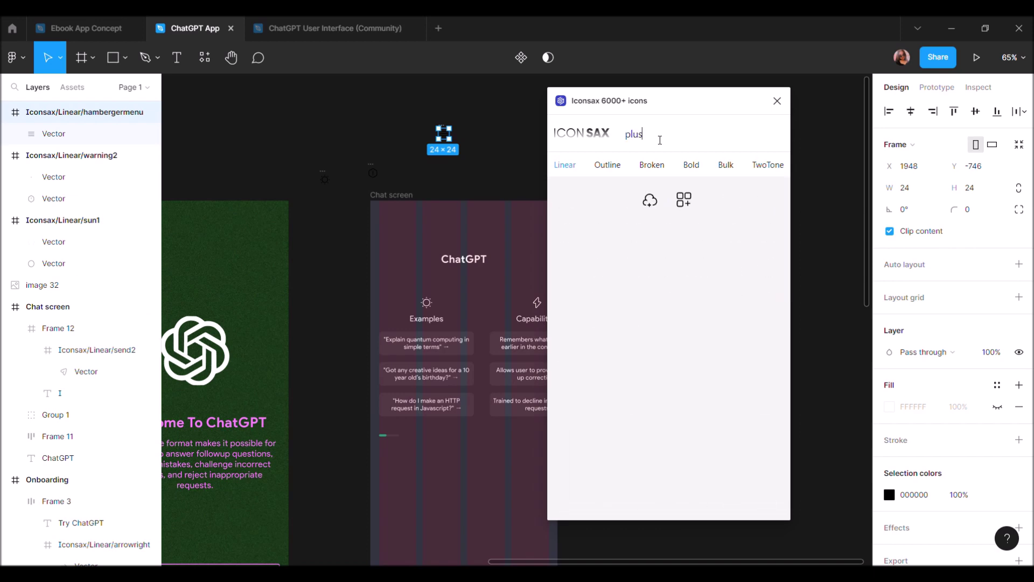
key("BackSpace")
key("BackSpace")
key("BackSpace")
scroll(684, 269, "down", 5)
scroll(695, 302, "down", 5)
scroll(695, 307, "down", 5)
scroll(692, 315, "down", 5)
scroll(691, 317, "up", 10)
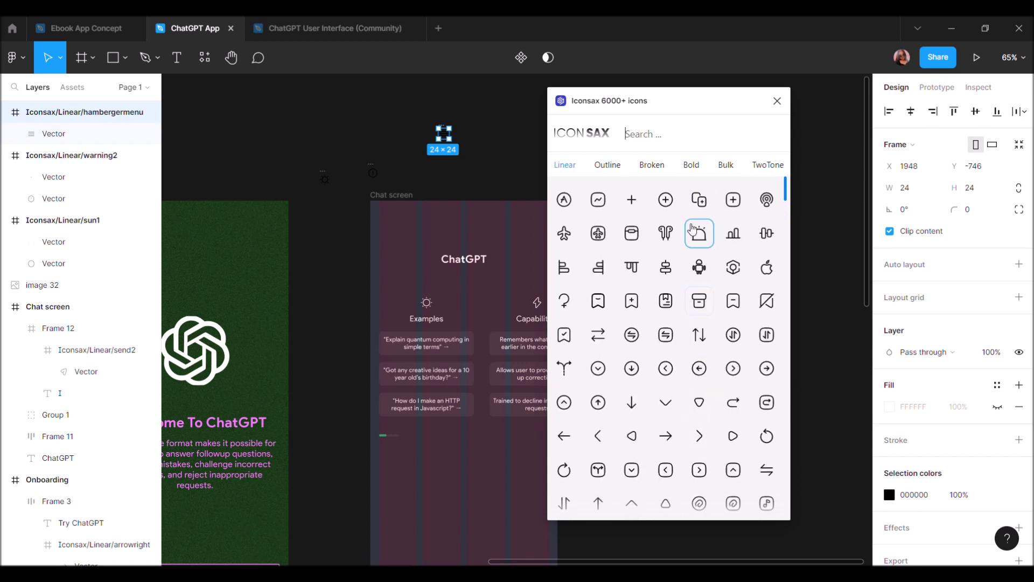
left_click_drag(575, 157, 511, 124)
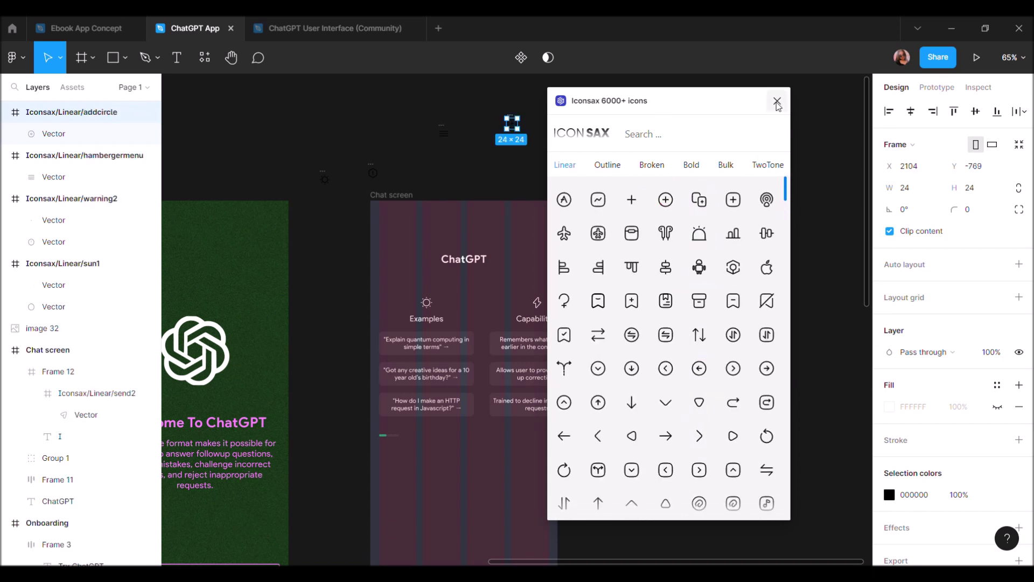
left_click(777, 101)
Place the hamburger icon at the chat screen's top left, white and 28 wide
left_click_drag(450, 133, 333, 316)
scroll(450, 141, "up", 5)
scroll(948, 377, "down", 3)
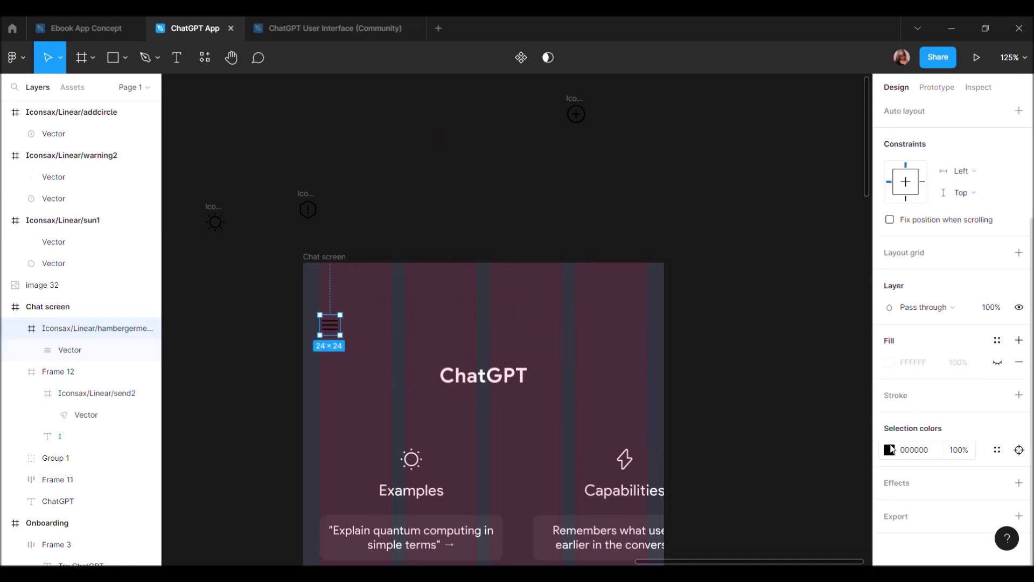
left_click(890, 450)
scroll(995, 212, "up", 3)
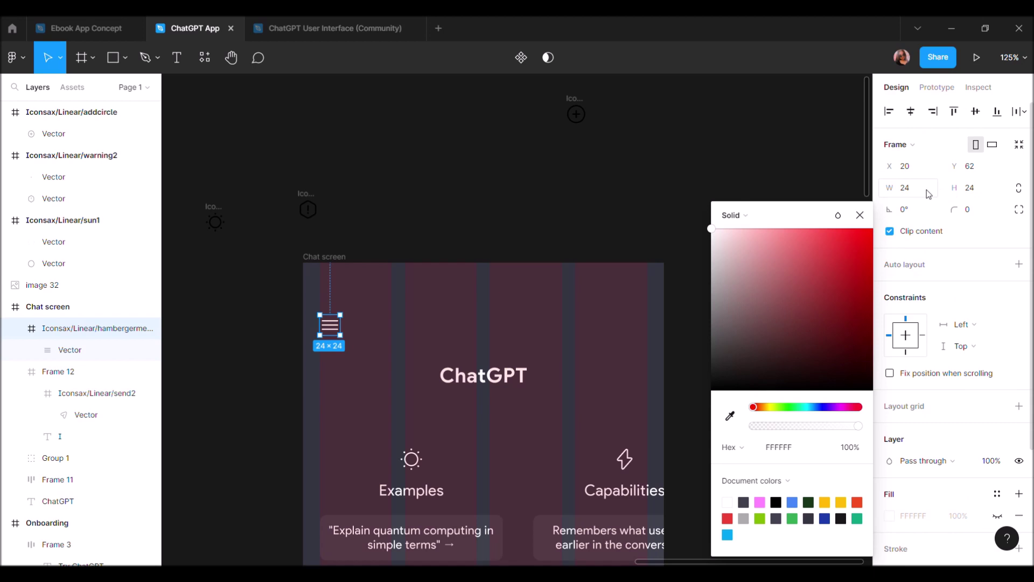
key("Tab")
type("2")
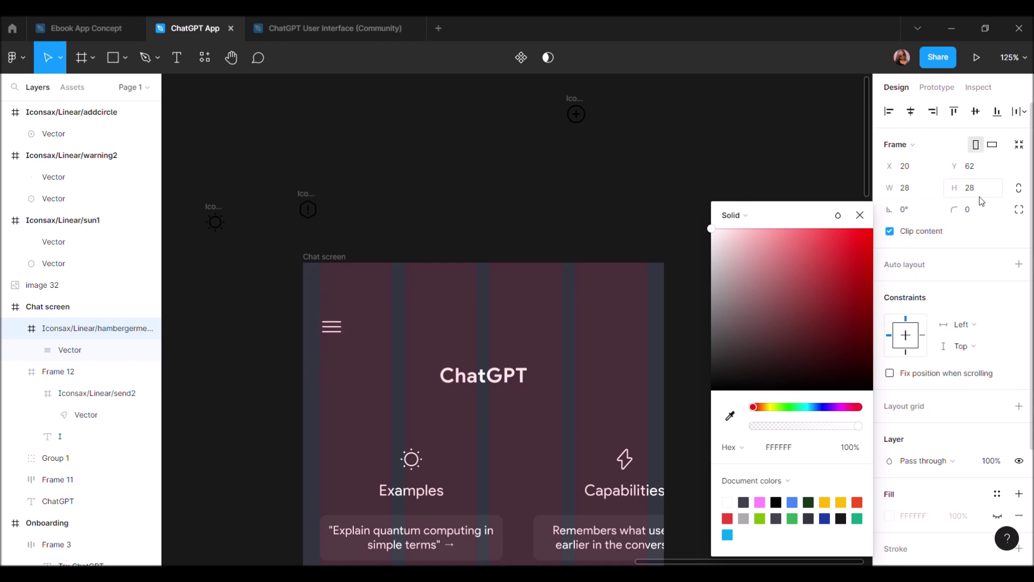
left_click(575, 180)
Move the add-circle icon into the chat screen
scroll(575, 181, "down", 4)
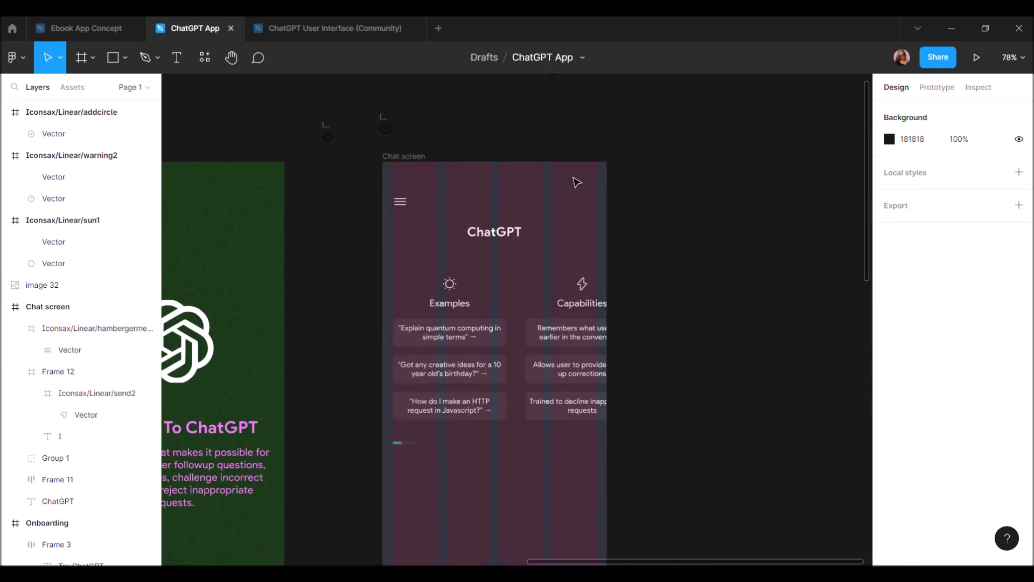
scroll(577, 182, "down", 2)
scroll(574, 180, "down", 1)
scroll(487, 133, "up", 1)
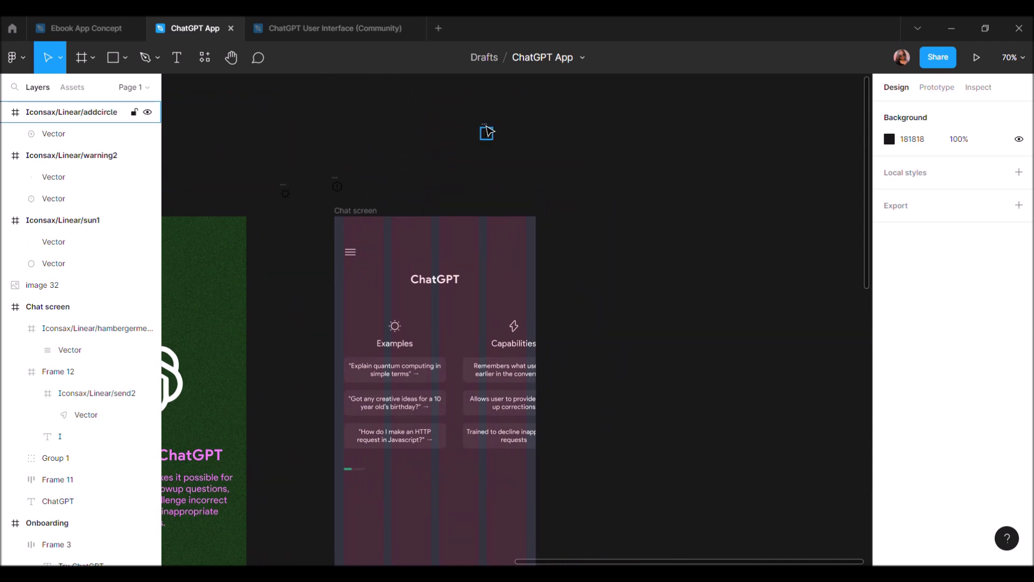
left_click_drag(486, 132, 520, 465)
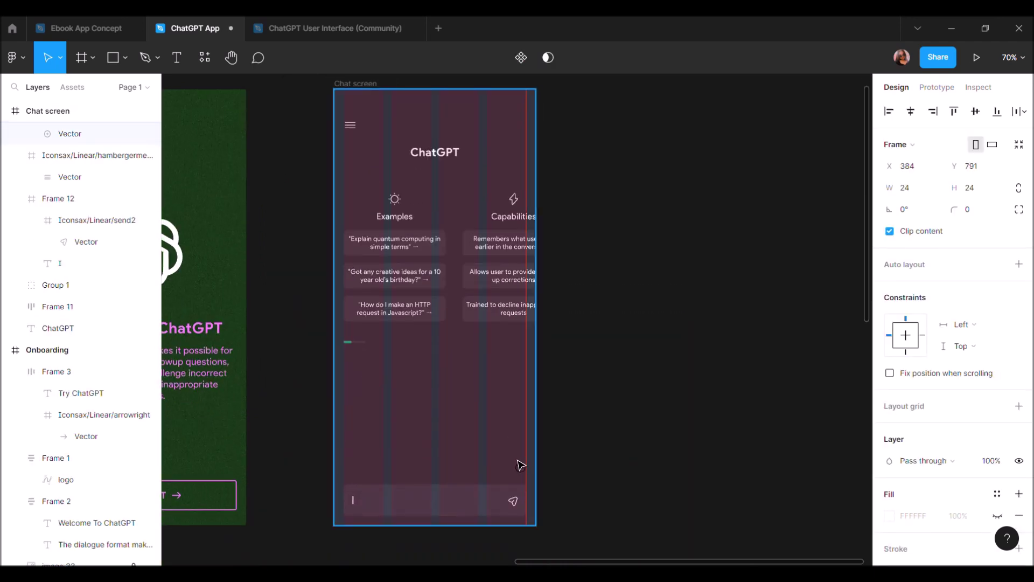
scroll(521, 464, "up", 5)
scroll(321, 229, "down", 1)
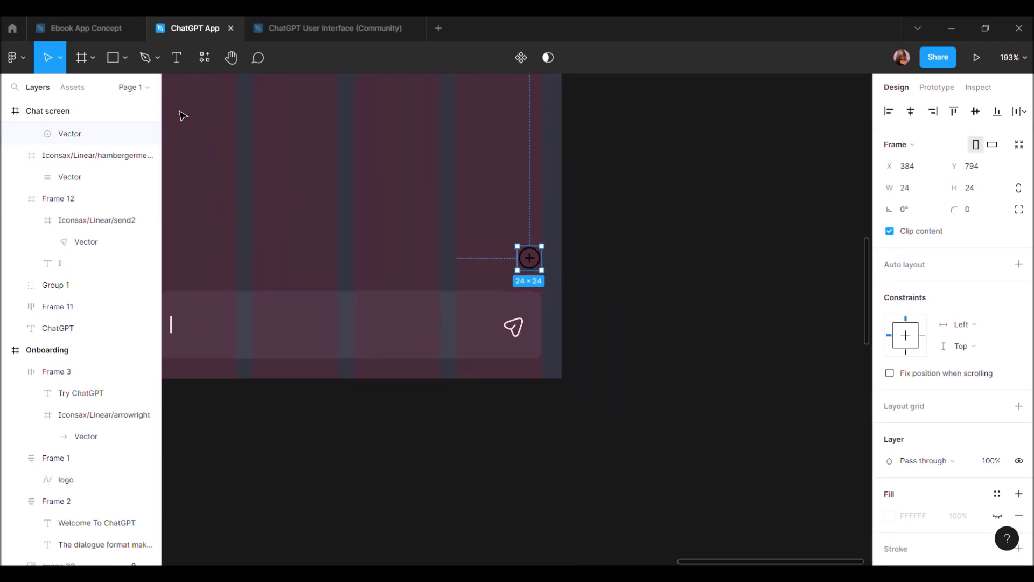
scroll(371, 277, "down", 2)
scroll(446, 351, "down", 1)
Zoom to the chat screen frame to review the layout, then reselect the frame
left_click(446, 352)
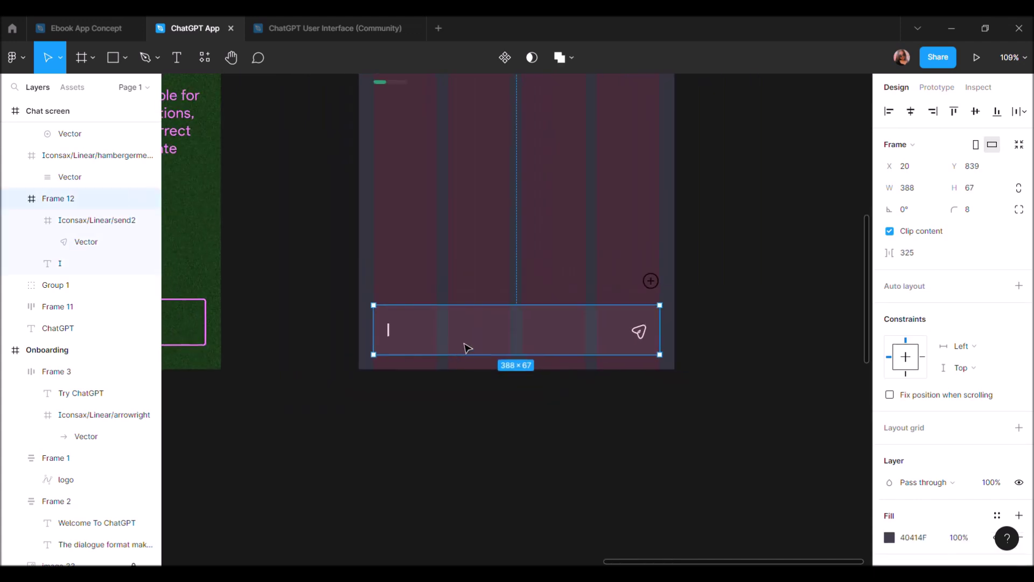
scroll(419, 330, "up", 2)
scroll(419, 330, "right", 1)
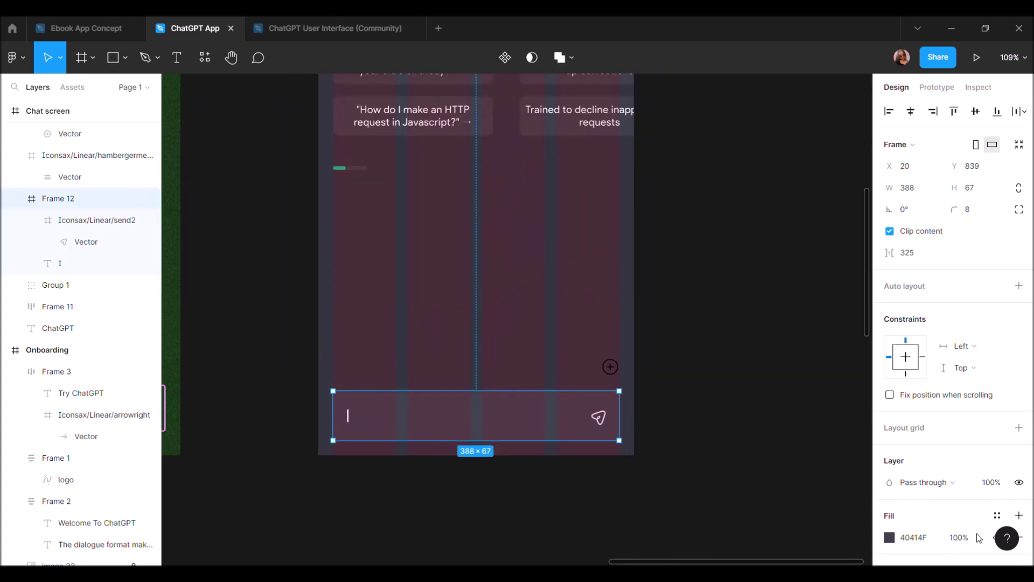
key("Escape")
key("shift+2")
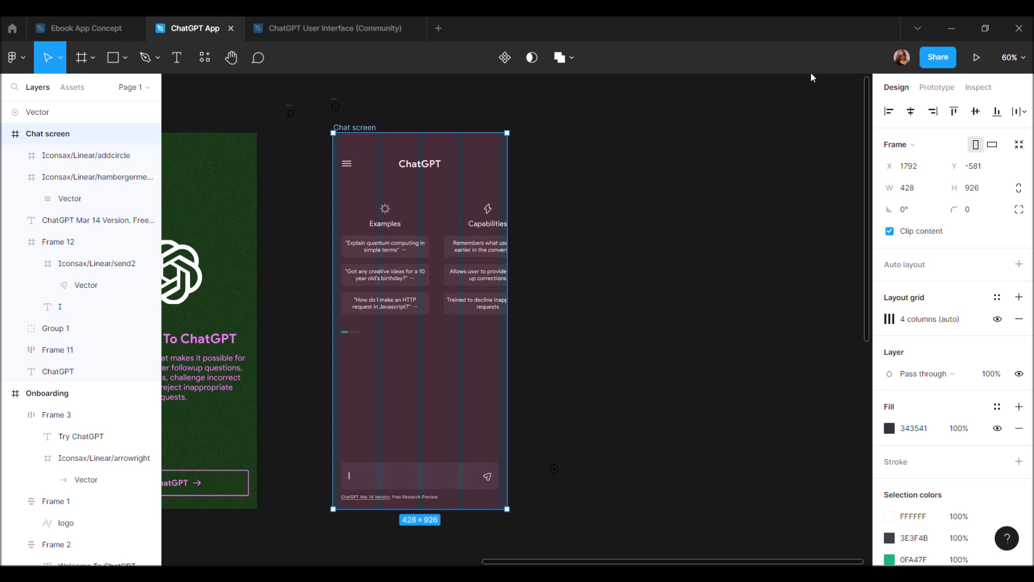
left_click(566, 181)
key("shift+1")
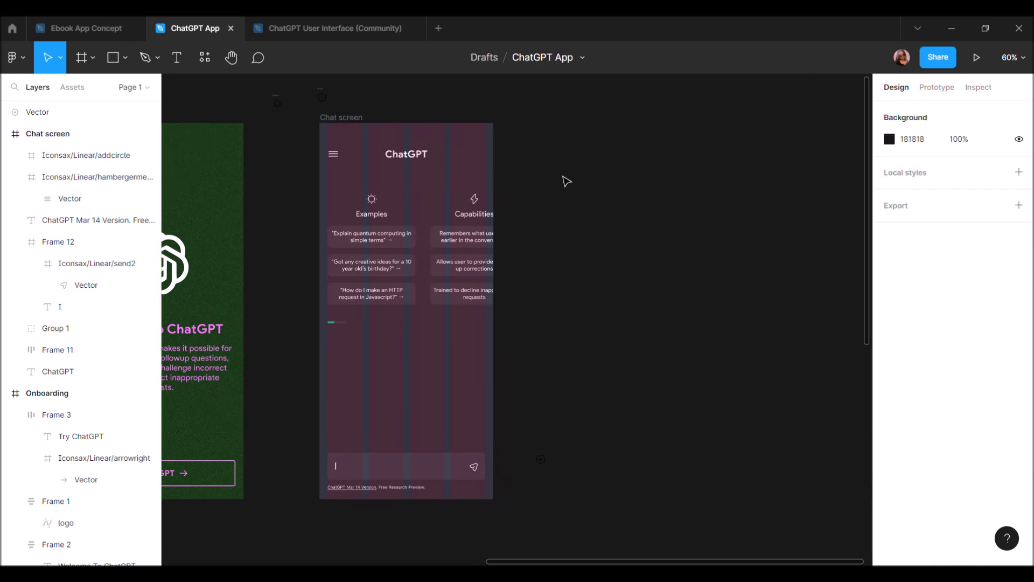
scroll(386, 178, "up", 3, "ctrl")
scroll(451, 245, "down", 3)
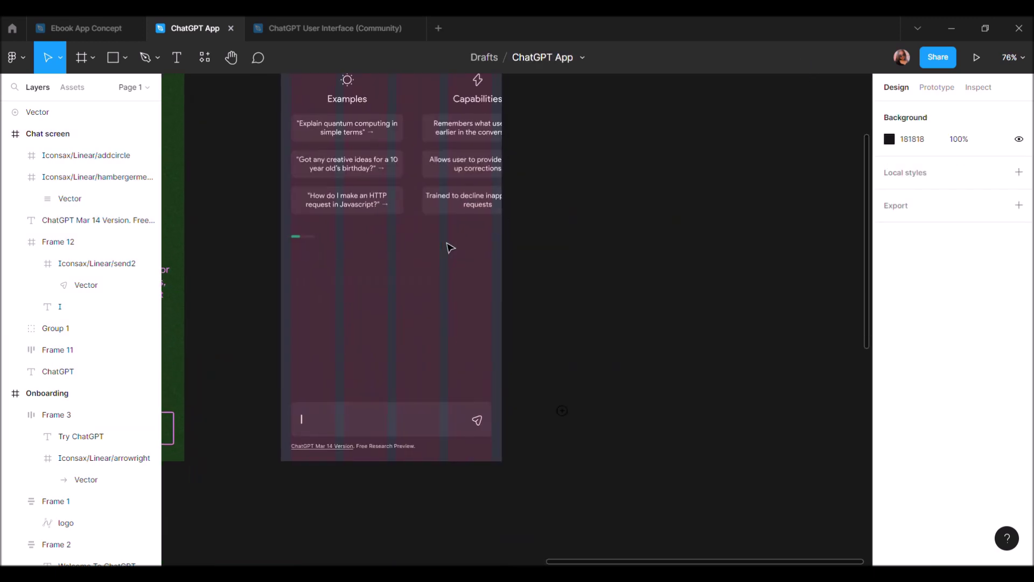
scroll(562, 402, "up", 3, "ctrl")
scroll(572, 388, "down", 4, "ctrl")
scroll(475, 217, "up", 2)
scroll(475, 217, "up", 3)
scroll(475, 216, "right", 3)
left_click(288, 159)
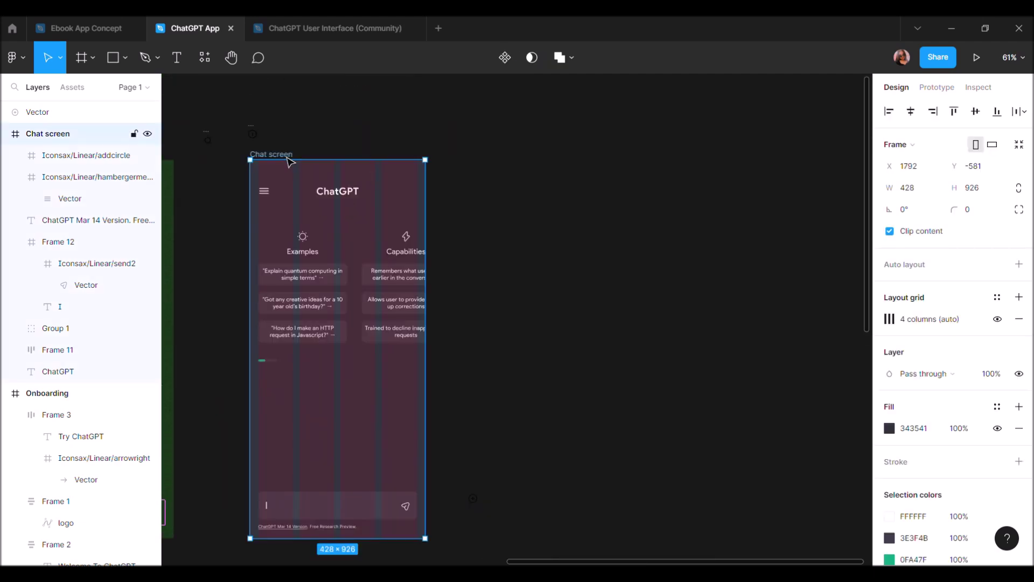
Duplicate the chat screen beside the original
left_click_drag(289, 161, 542, 133, "alt")
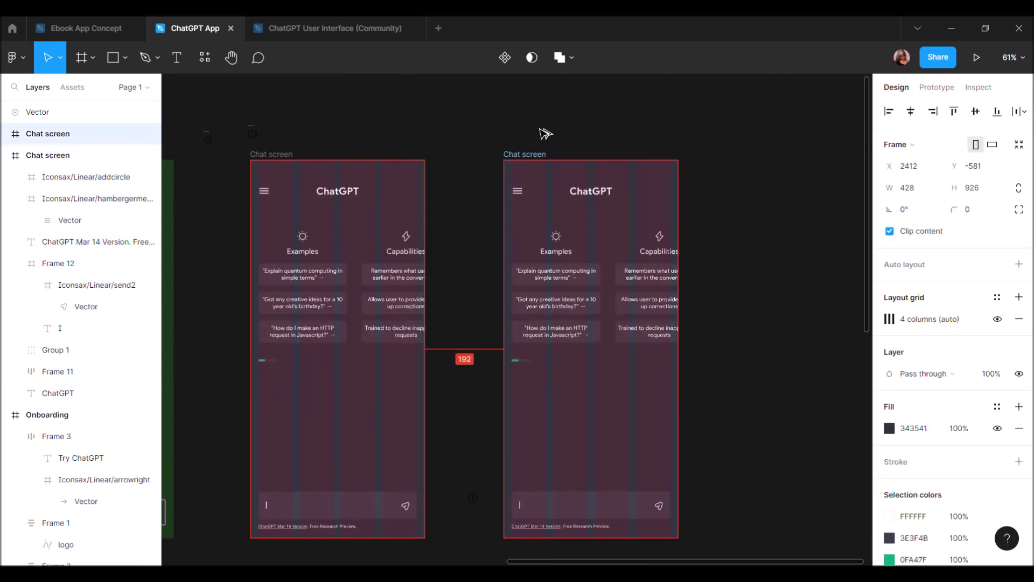
left_click(541, 133)
scroll(535, 132, "left", 5)
scroll(266, 240, "left", 5)
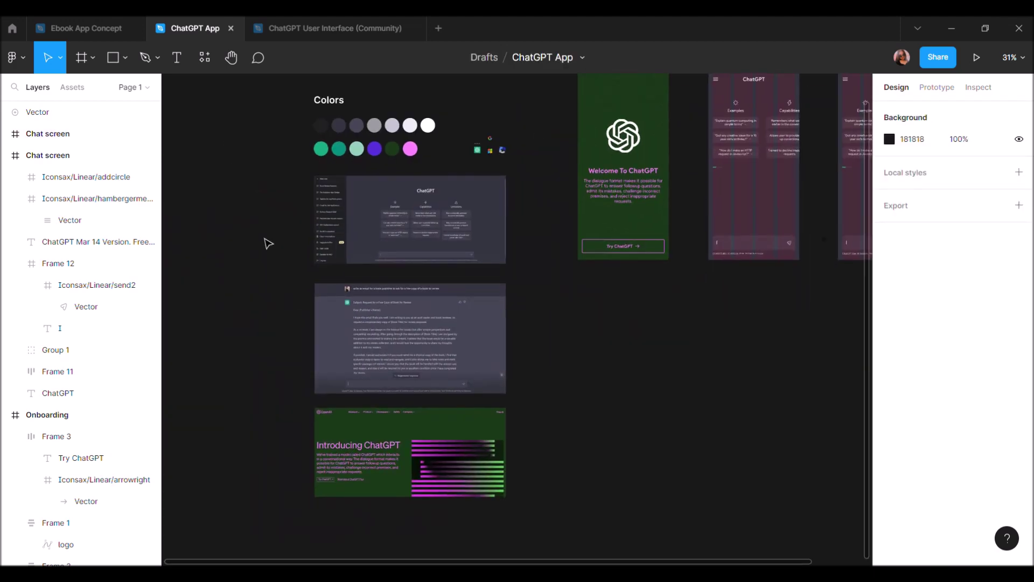
scroll(330, 244, "down", 5)
scroll(329, 244, "up", 5, "ctrl")
scroll(370, 233, "up", 3, "ctrl")
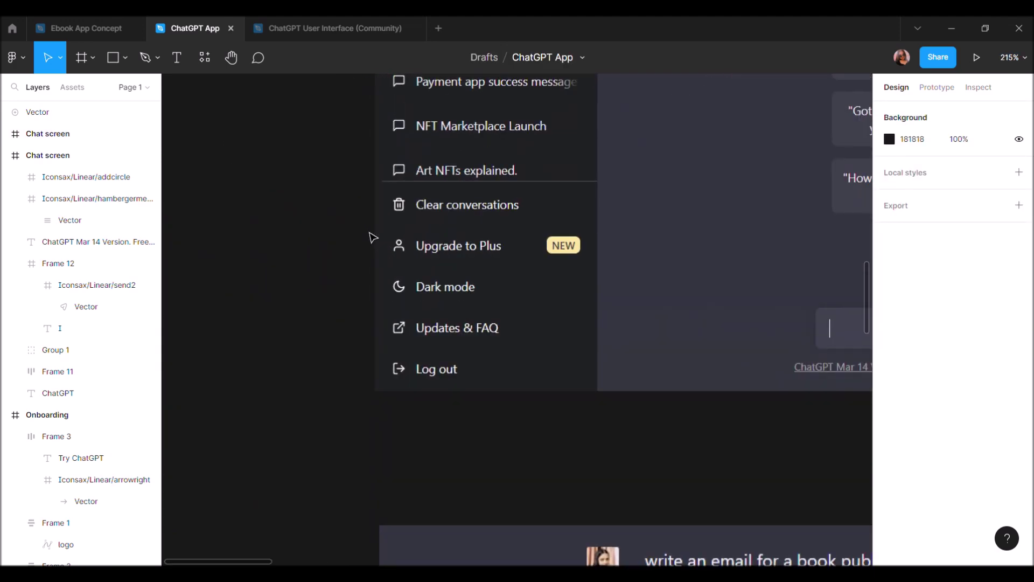
scroll(372, 237, "down", 3, "ctrl")
Draw a new frame over the copied chat screen for the sidebar
scroll(371, 237, "up", 3, "ctrl")
scroll(372, 237, "up", 3, "ctrl")
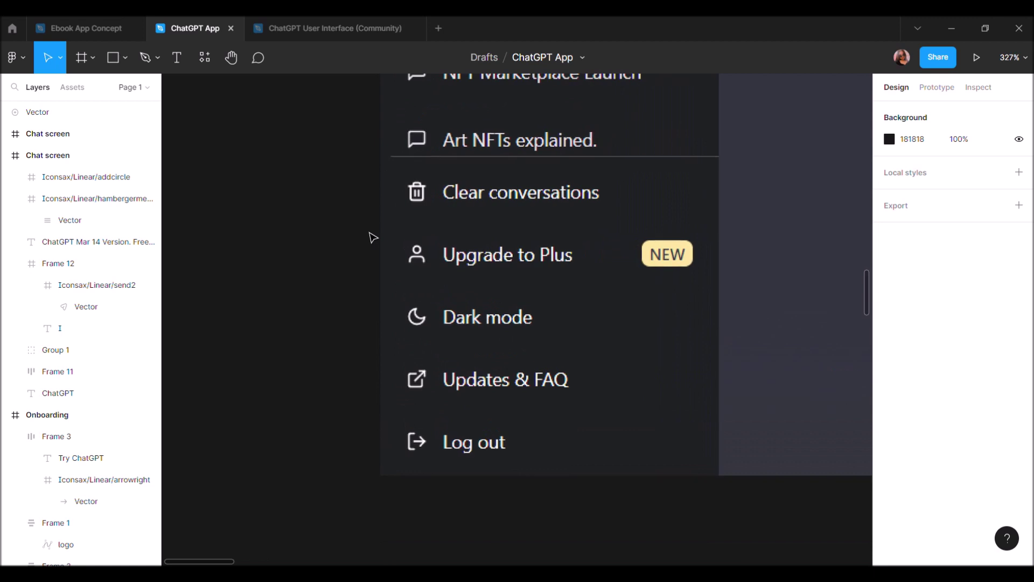
scroll(371, 237, "down", 5, "ctrl")
scroll(371, 237, "up", 5, "ctrl")
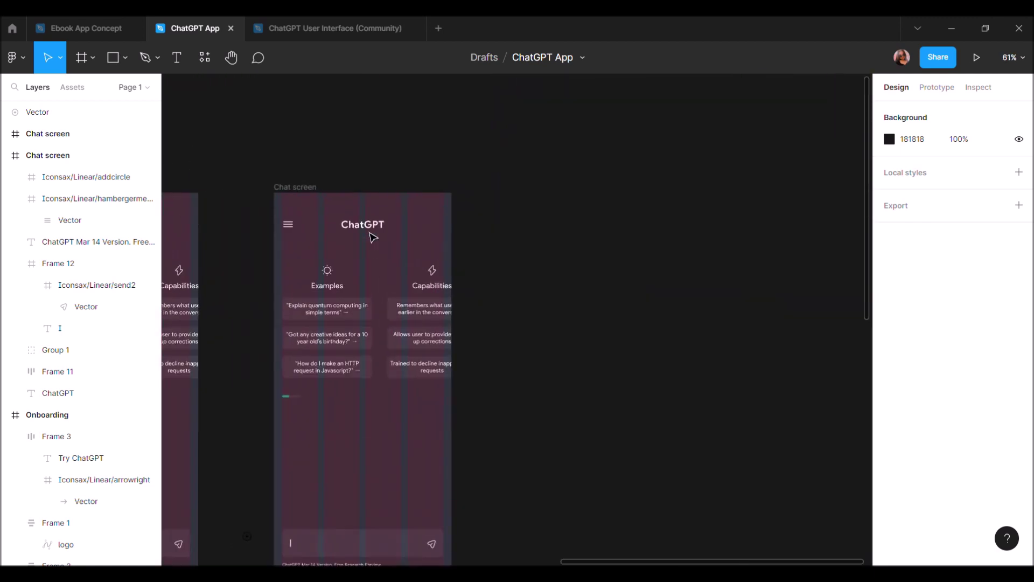
left_click(81, 57)
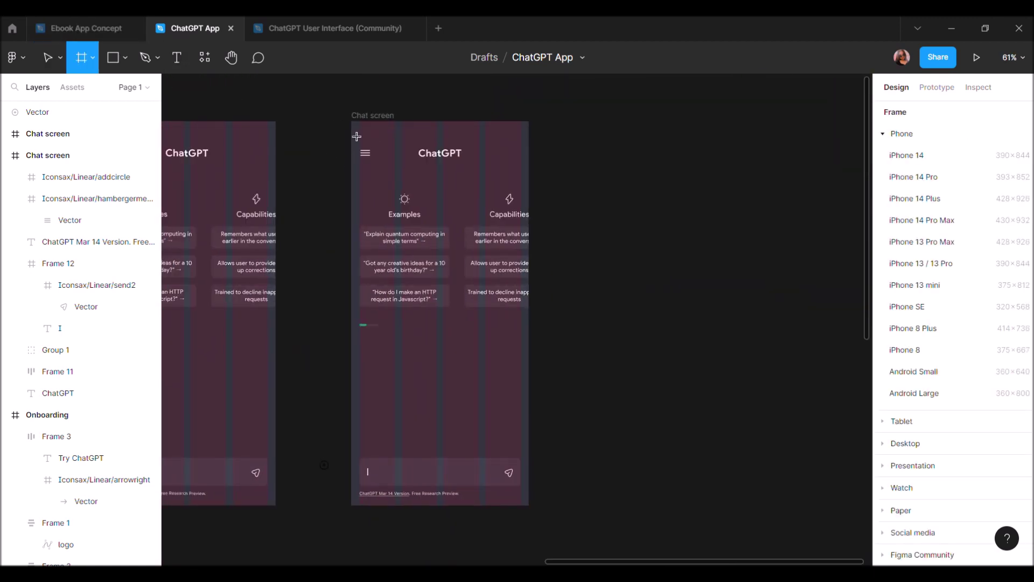
left_click_drag(362, 131, 506, 438)
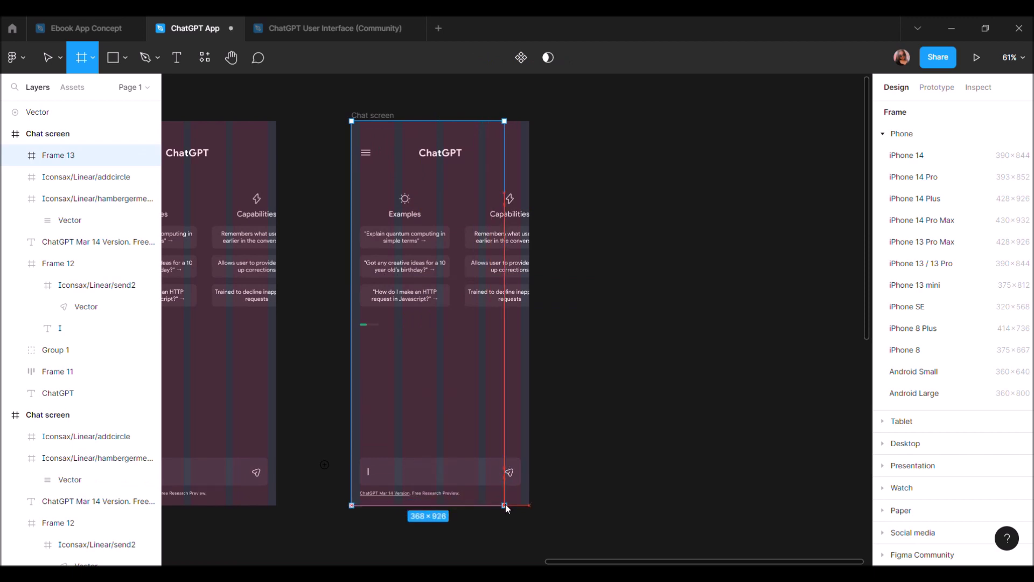
Size the new frame to 368×926 and fill it with sampled 202123
left_click_drag(507, 438, 504, 506)
left_click(1019, 494)
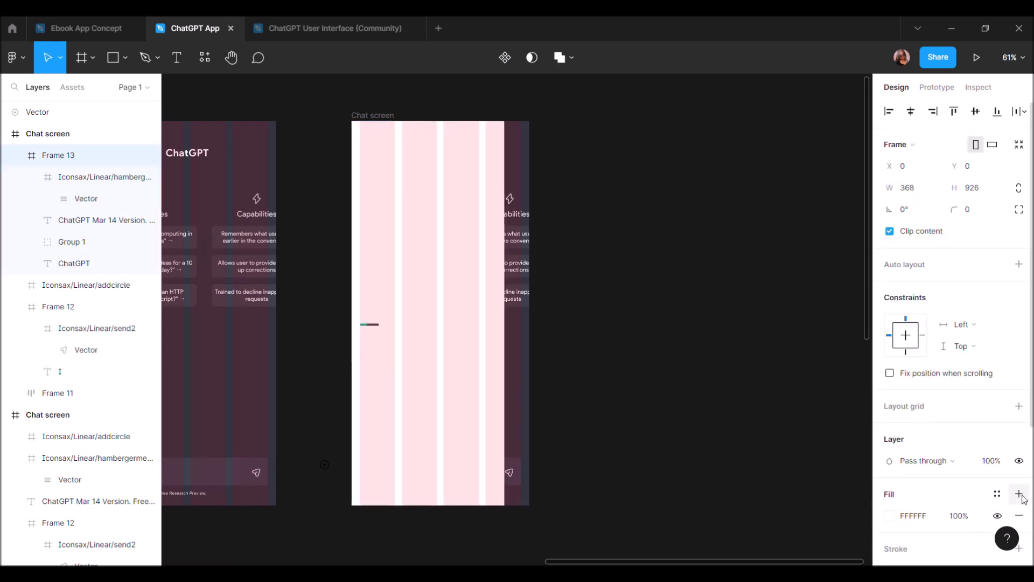
left_click(889, 516)
left_click(730, 416)
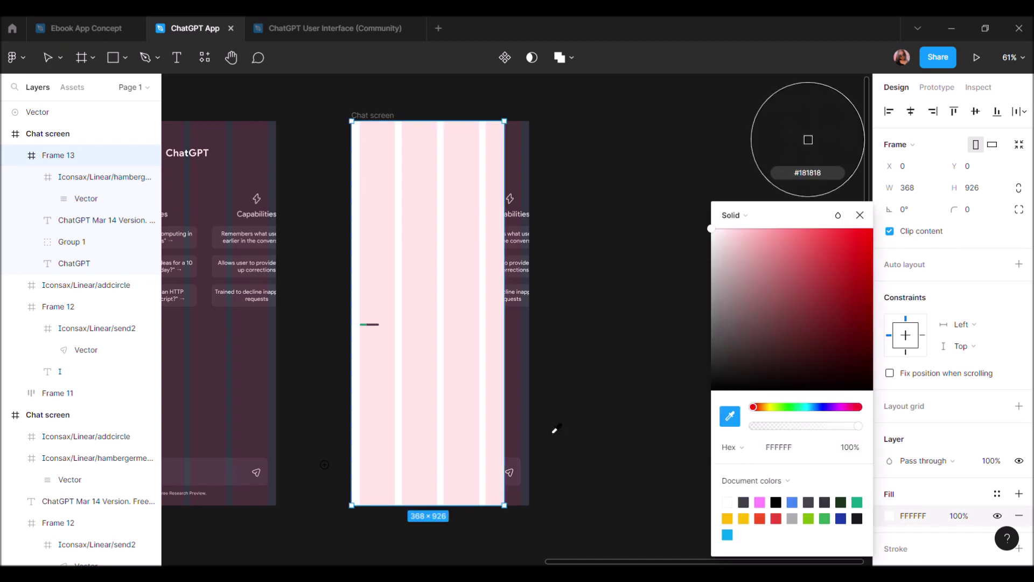
scroll(555, 430, "down", 3)
scroll(377, 404, "left", 3)
scroll(326, 402, "up", 3)
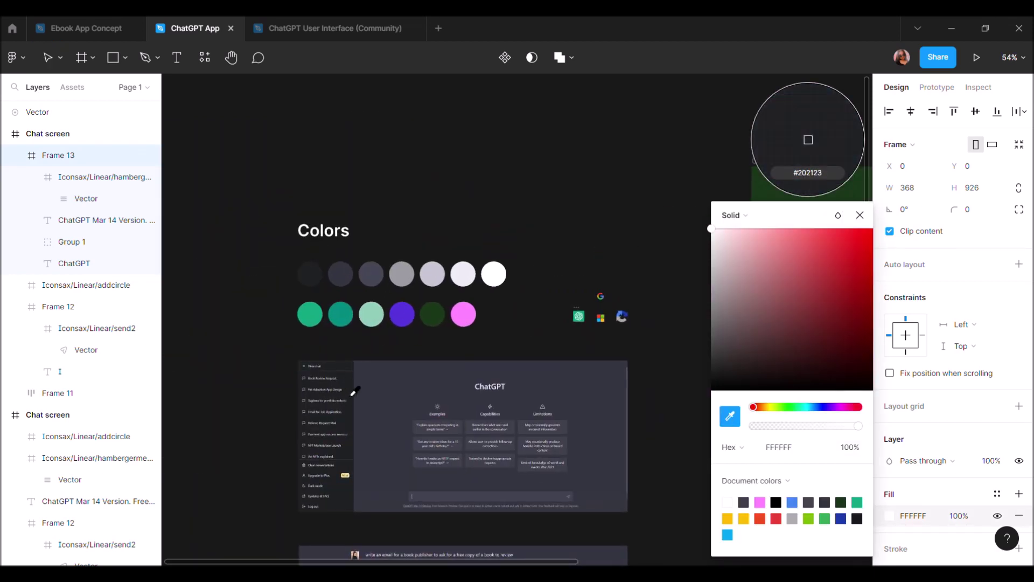
left_click(353, 386)
scroll(352, 386, "right", 5)
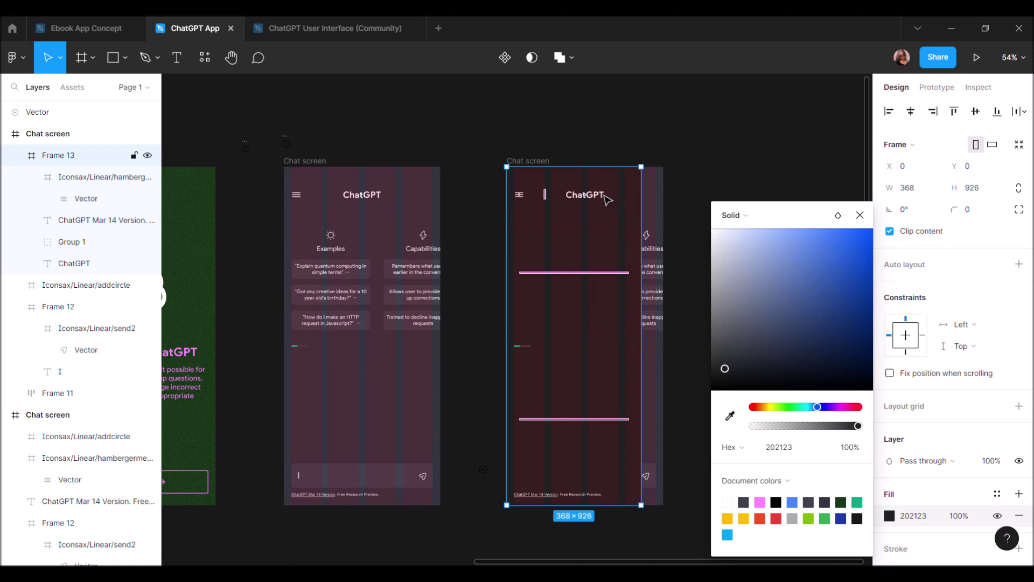
Move the ChatGPT title, hamburger icon, Group 1 and footer text out of the sidebar frame
left_click(70, 248)
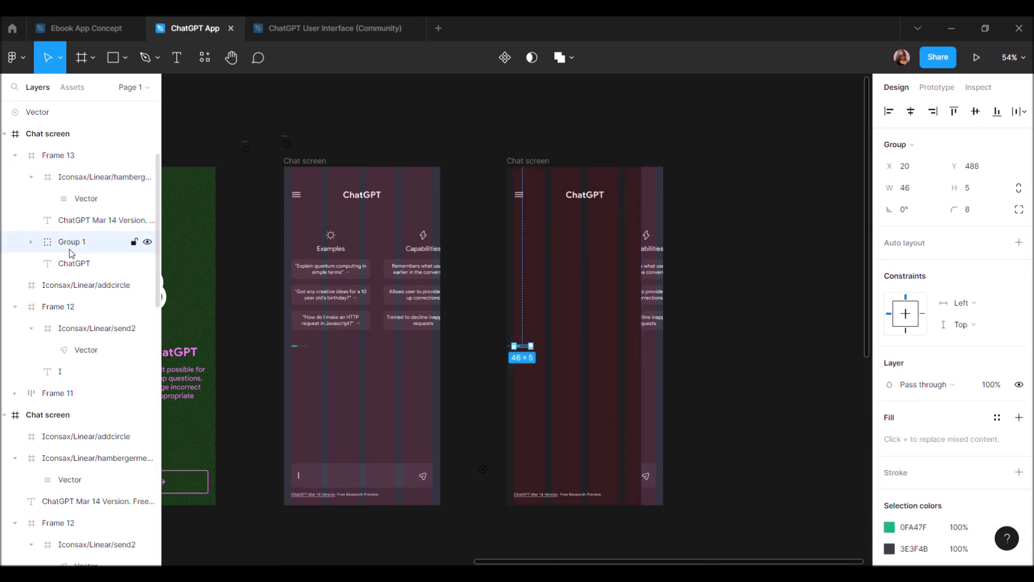
left_click_drag(71, 262, 15, 285)
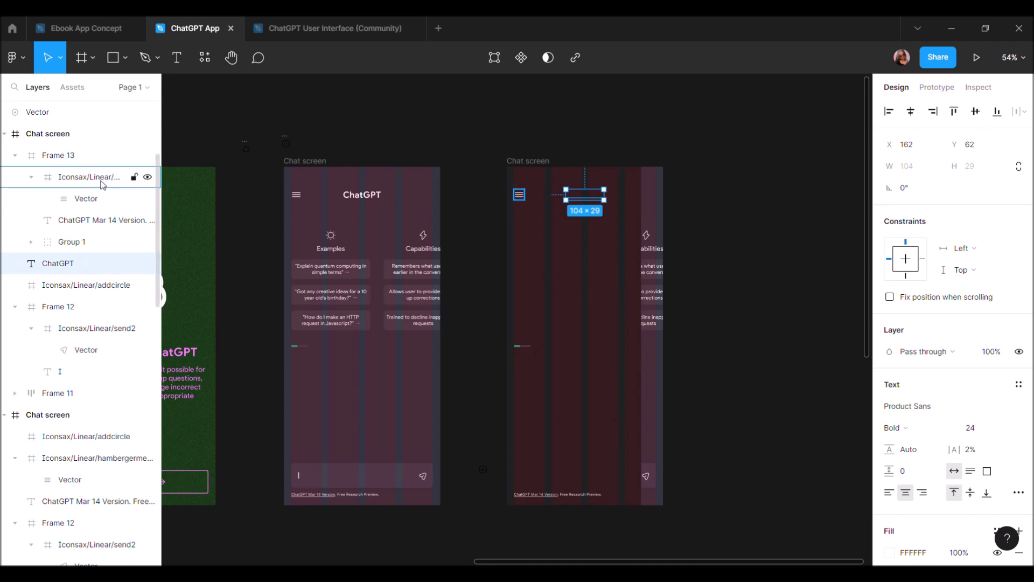
left_click_drag(102, 185, 32, 252)
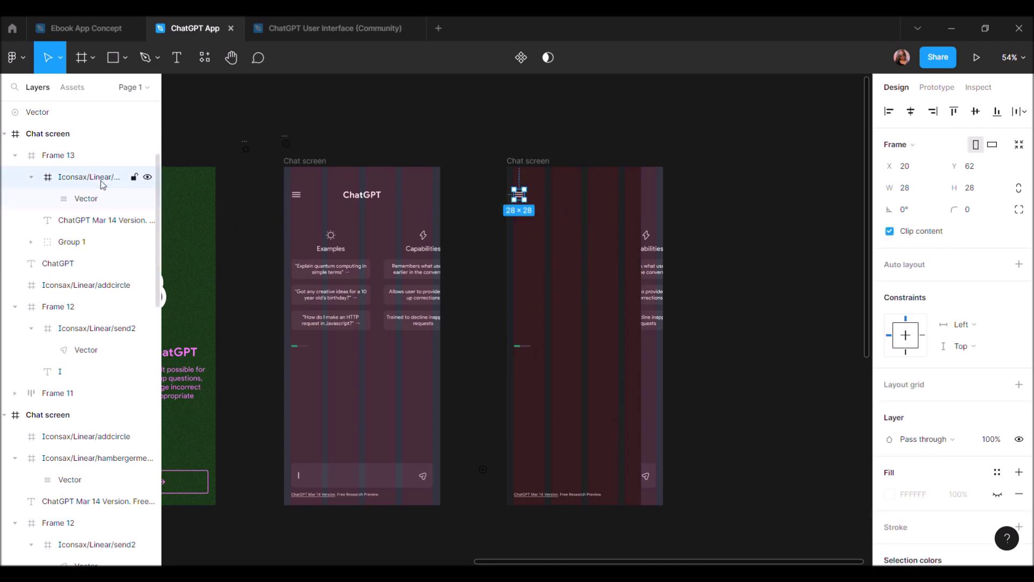
left_click(460, 160)
left_click_drag(70, 199, 27, 210)
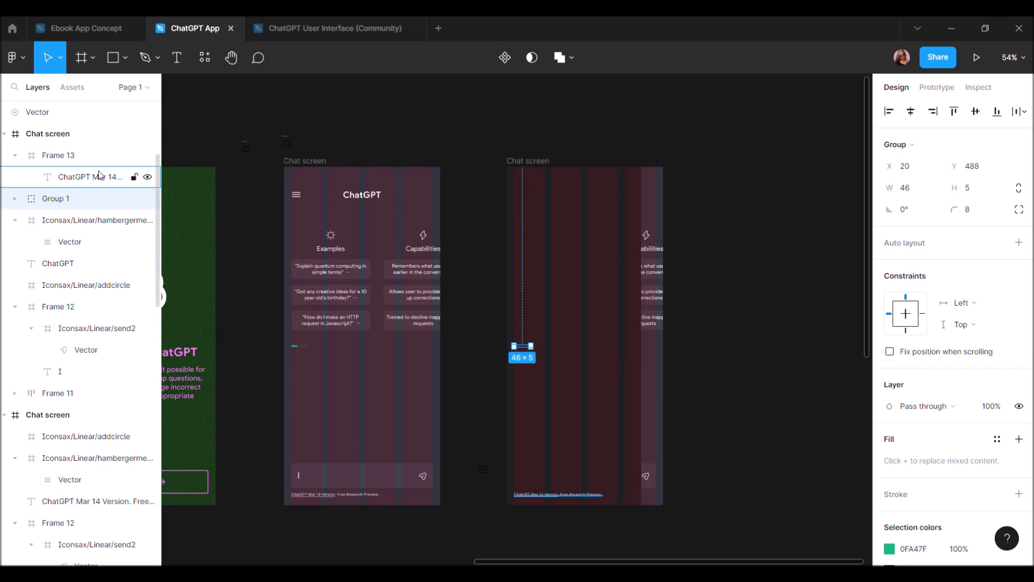
left_click_drag(98, 174, 8, 186)
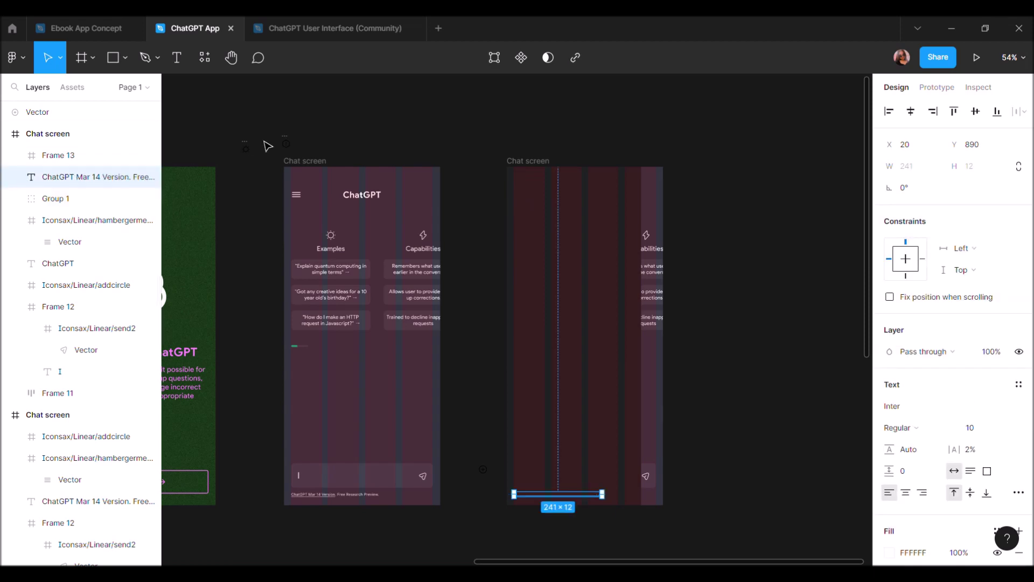
left_click(268, 146)
scroll(269, 144, "right", 3)
left_click(492, 264)
scroll(492, 263, "up", 5)
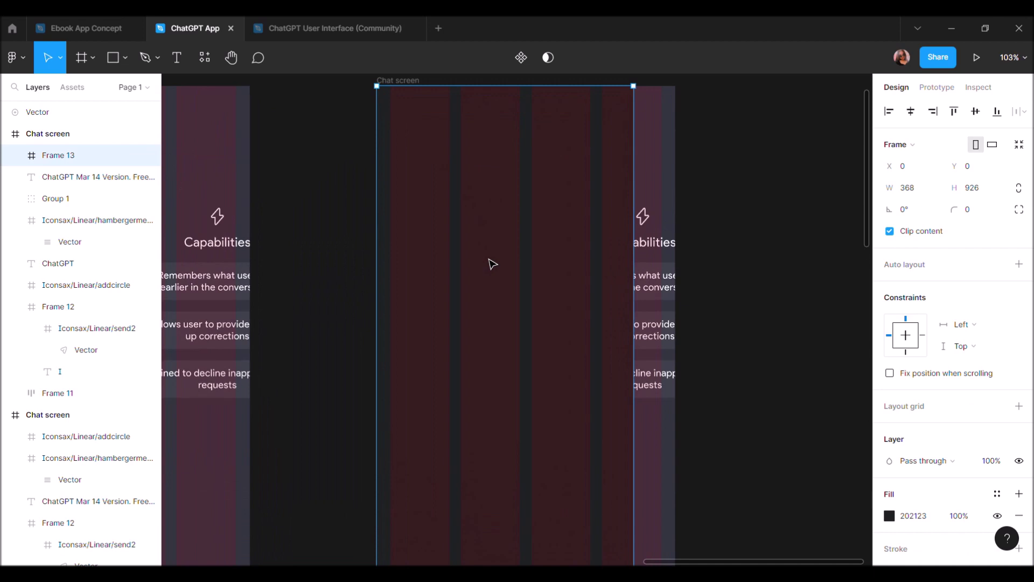
Move sidebar Frame 13 out of Chat screen and widen the remaining inner frame to full width
scroll(625, 207, "down", 3)
scroll(522, 120, "down", 2)
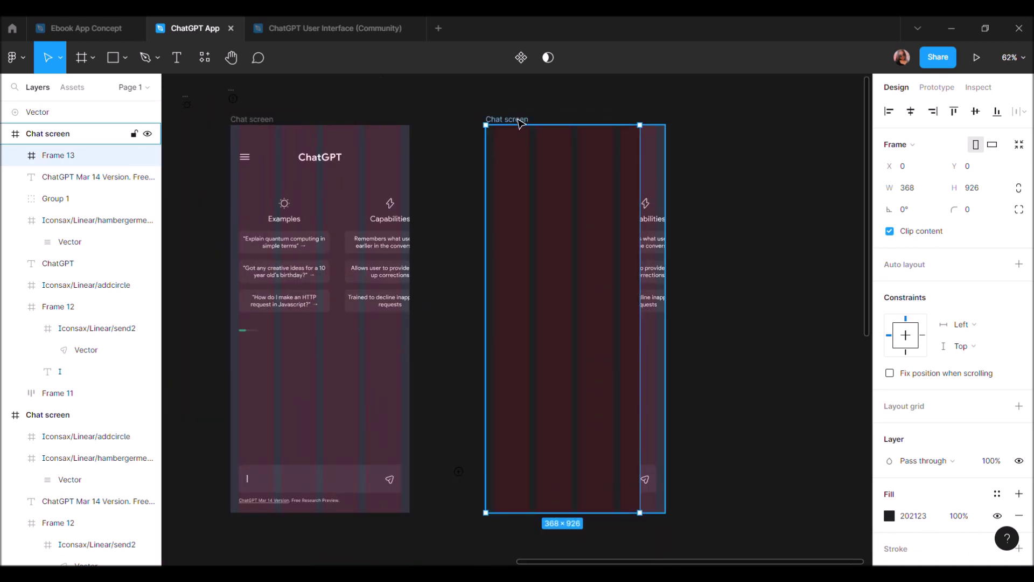
left_click(520, 122)
scroll(967, 490, "down", 3)
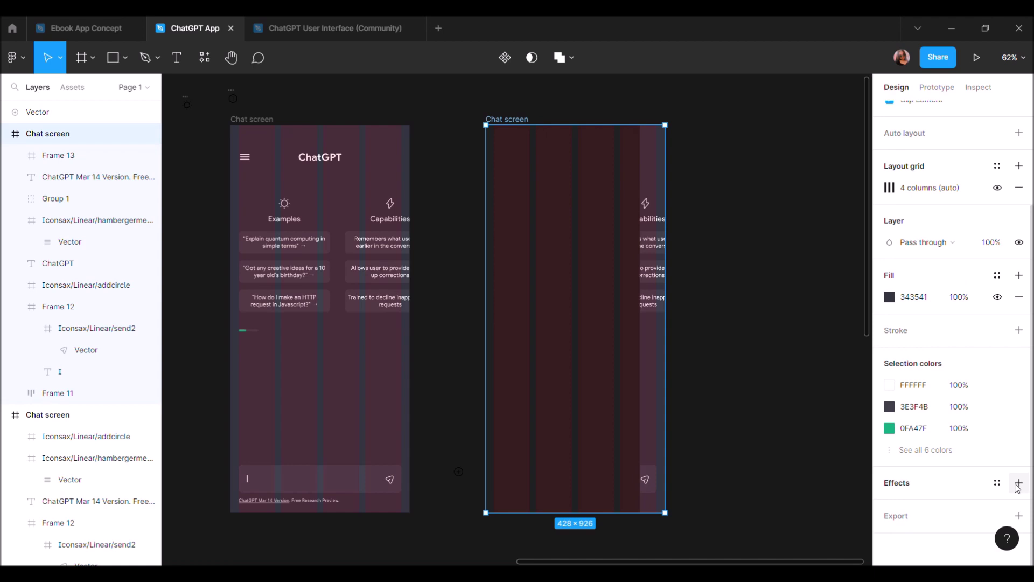
left_click(628, 285)
left_click_drag(628, 282, 844, 277)
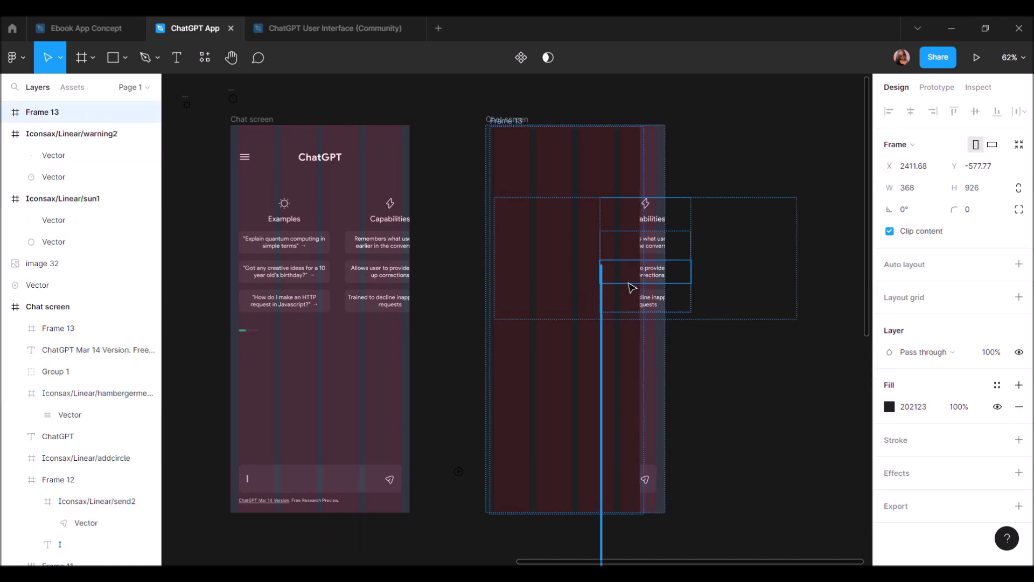
left_click(614, 273)
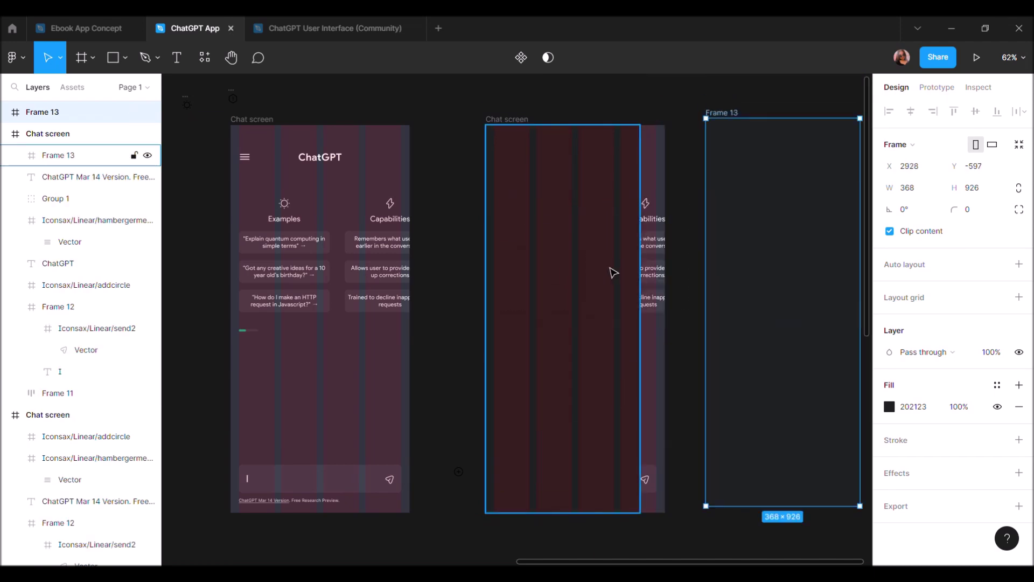
left_click_drag(643, 276, 674, 286)
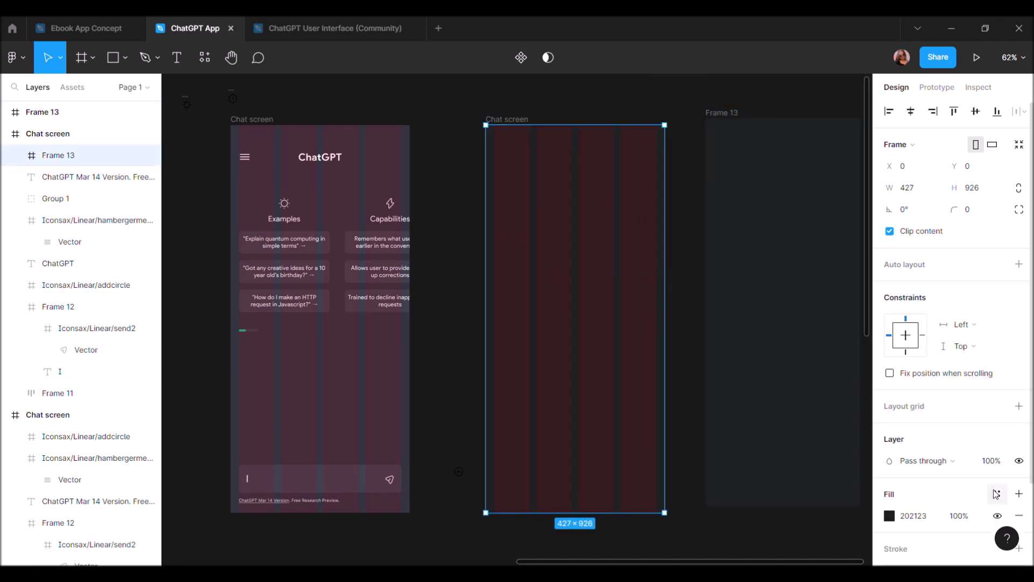
Set the overlay's fill opacity to 70% and fine-tune its edges to cover the screen
left_click(959, 515)
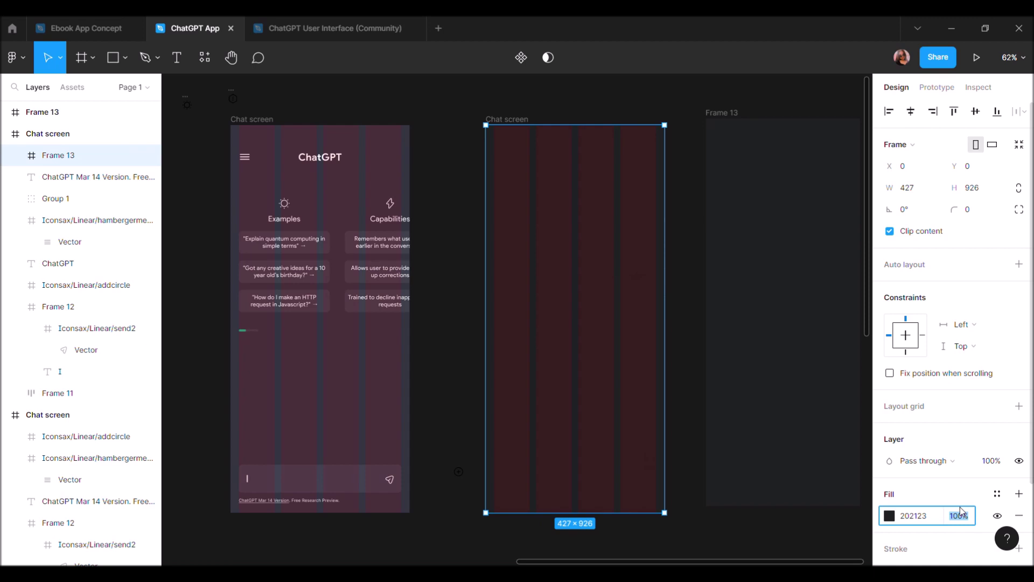
type("40")
key("Return")
left_click(957, 516)
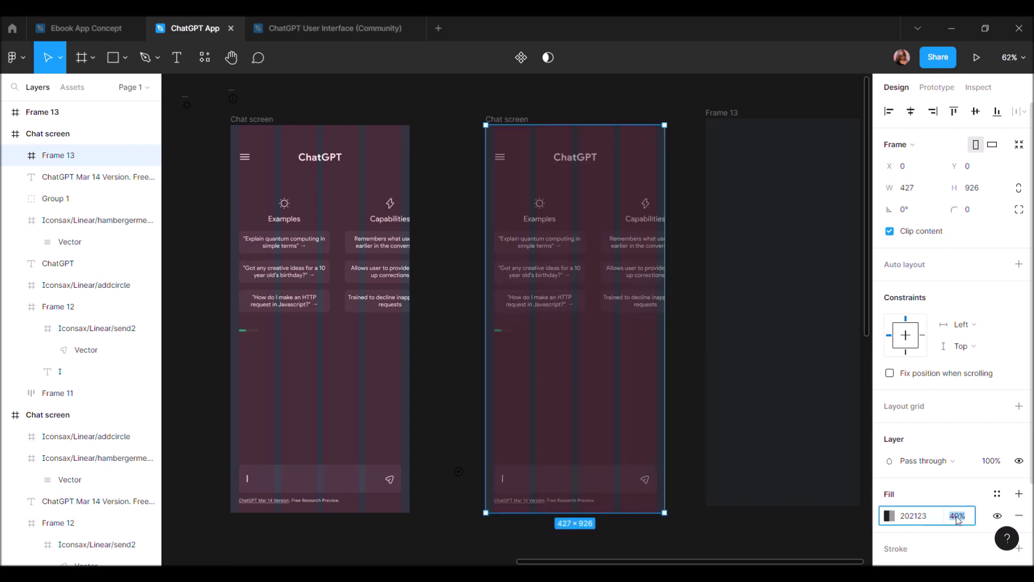
type("70")
key("Return")
left_click_drag(675, 376, 677, 375)
scroll(639, 279, "up", 5)
left_click_drag(703, 247, 700, 247)
scroll(700, 247, "down", 5)
Move Frame 13 back over the overlay and nest it inside Chat screen
left_click(770, 186)
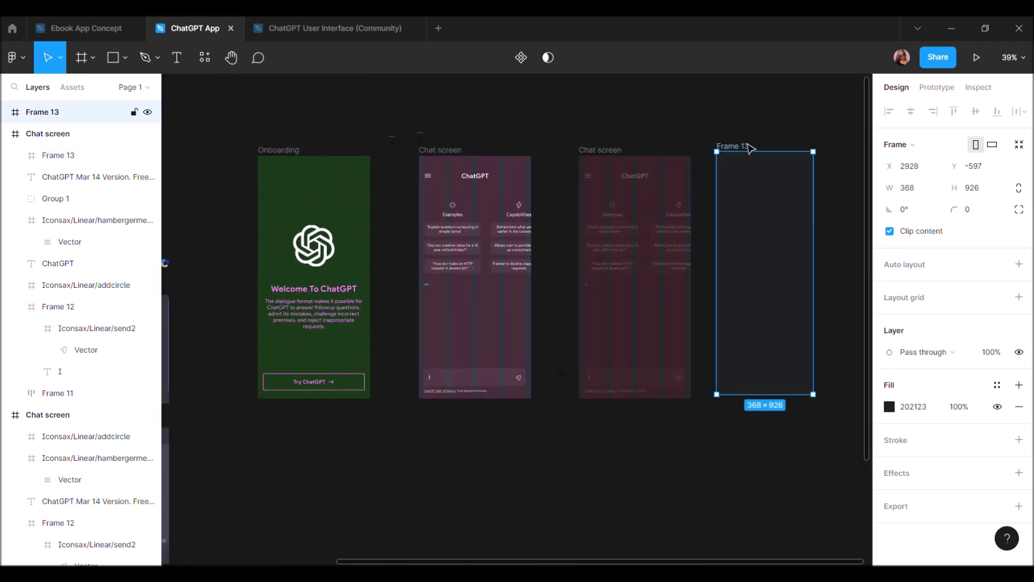
left_click_drag(748, 147, 611, 151)
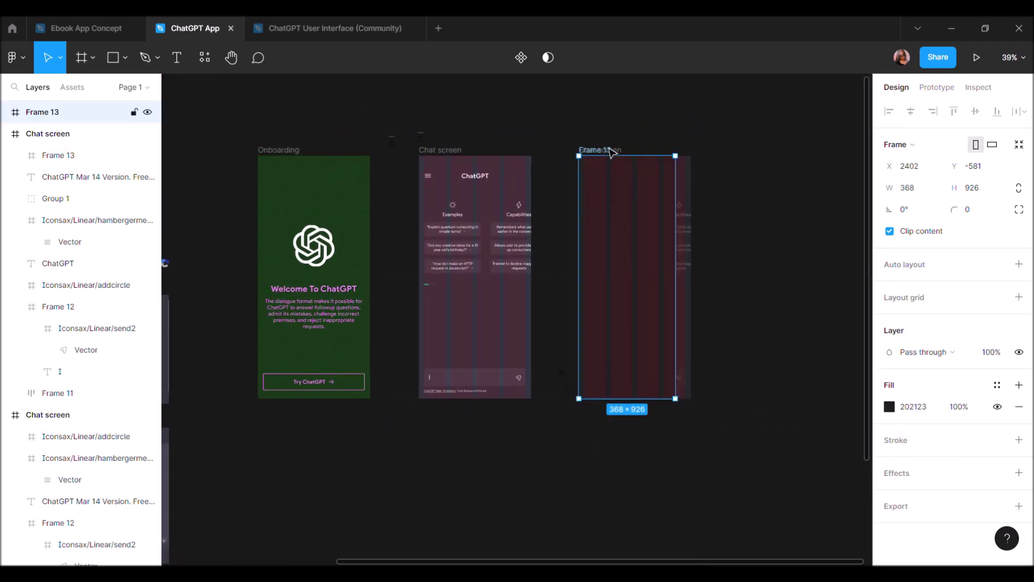
scroll(611, 152, "up", 5)
left_click_drag(76, 111, 76, 134)
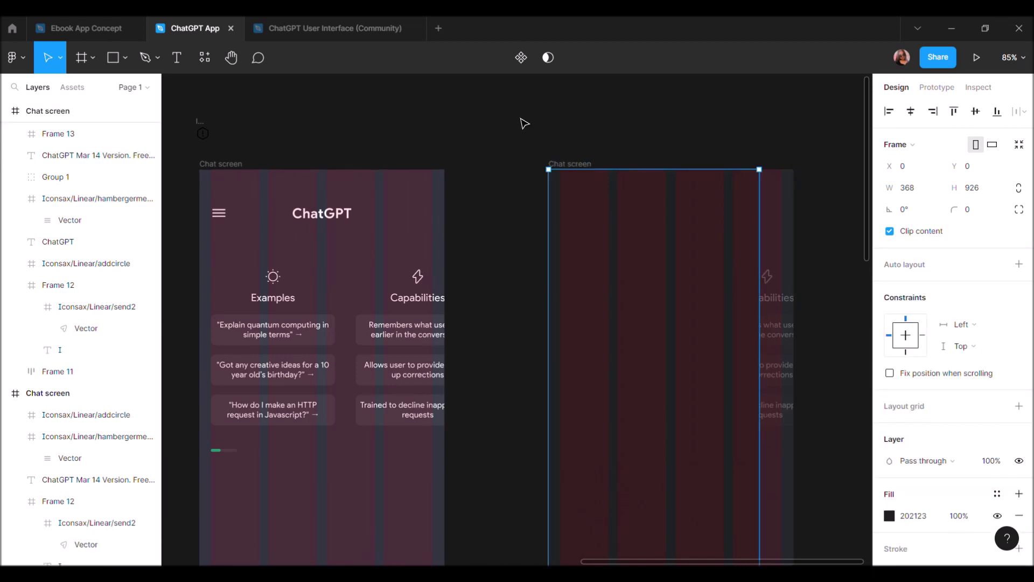
Add a 'New Chat' text label near the top of the sidebar
left_click(525, 123)
scroll(523, 121, "down", 3)
scroll(508, 123, "up", 3)
key("t")
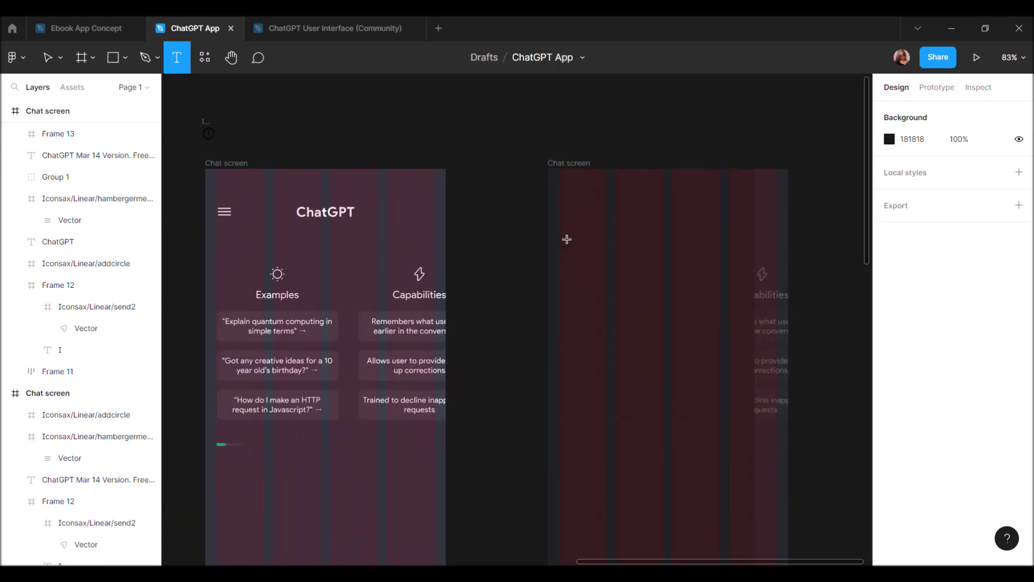
left_click(572, 225)
type("N")
key("Escape")
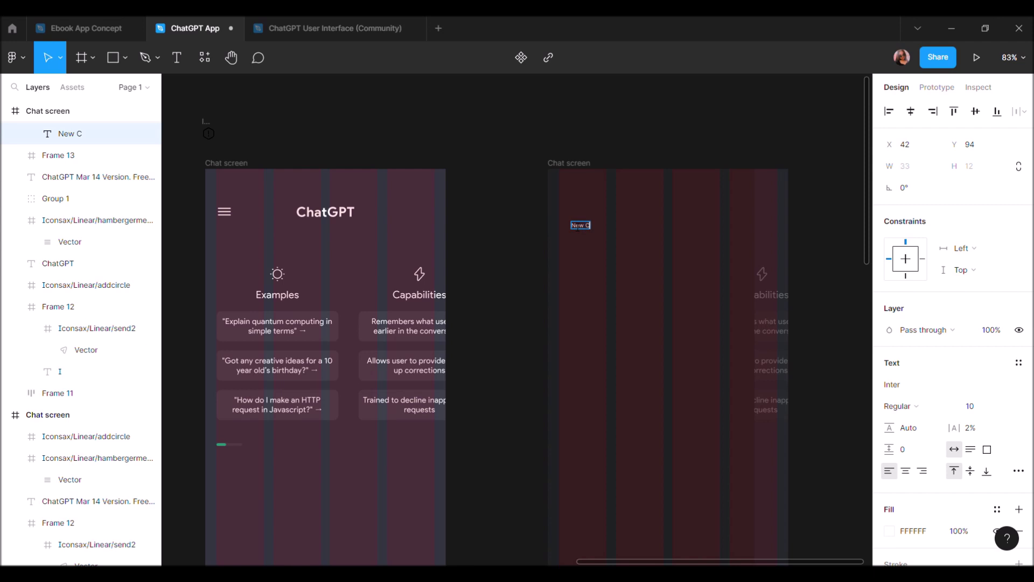
Wrap New Chat in auto layout, set its font size to 18, and launch Iconsax
key("shift+a")
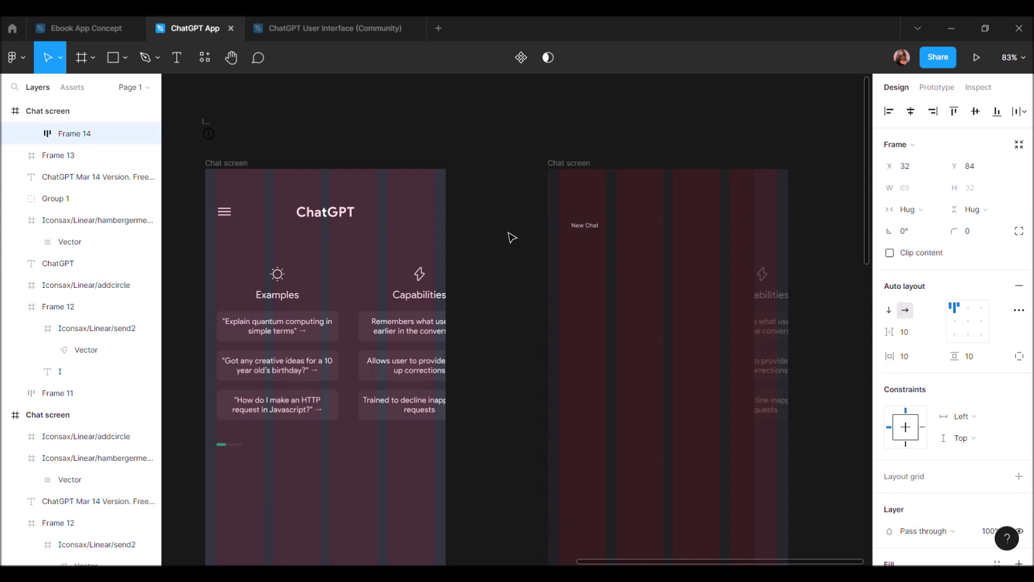
key("Return")
left_click(981, 341)
type("18")
key("Return")
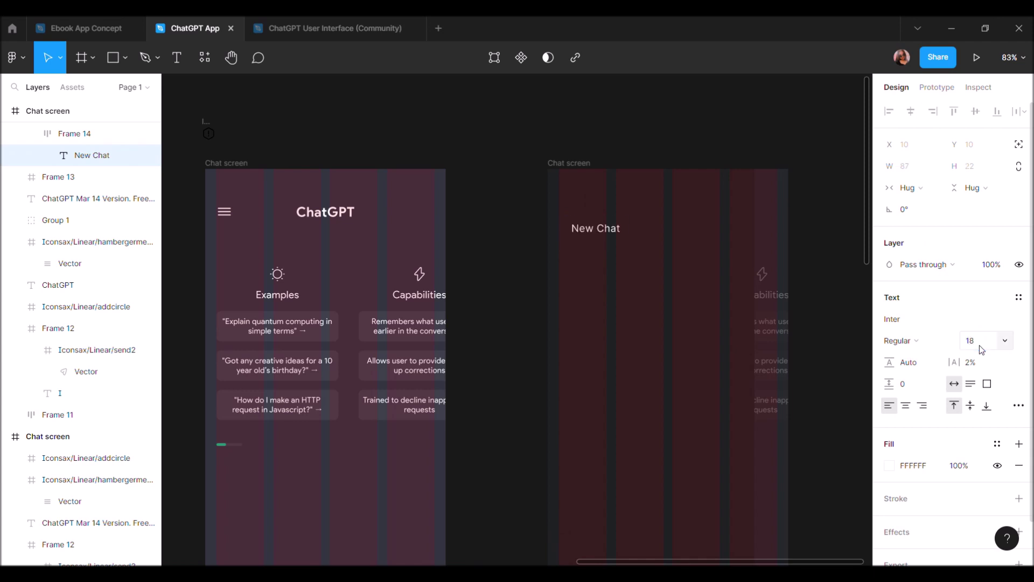
left_click(199, 60)
left_click(383, 182)
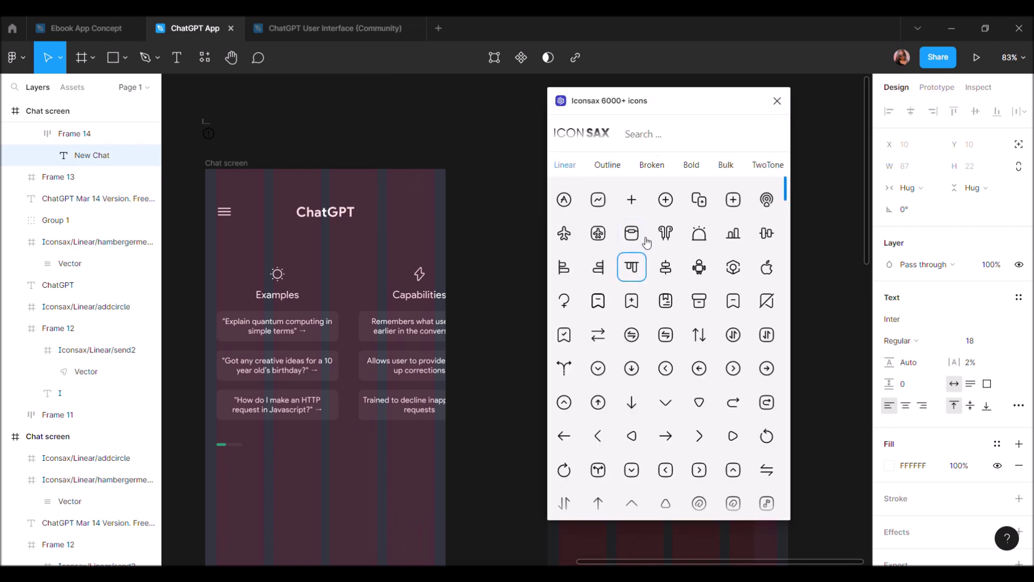
Scroll down the Iconsax Linear set and drag a first icon onto the canvas
scroll(638, 388, "down", 5)
scroll(638, 388, "down", 5)
scroll(641, 391, "down", 5)
scroll(642, 391, "down", 5)
scroll(642, 392, "down", 5)
scroll(642, 392, "down", 5)
scroll(642, 390, "down", 5)
scroll(642, 391, "down", 5)
scroll(642, 391, "down", 5)
scroll(642, 391, "down", 5)
scroll(642, 390, "down", 5)
scroll(641, 391, "down", 5)
scroll(640, 390, "down", 5)
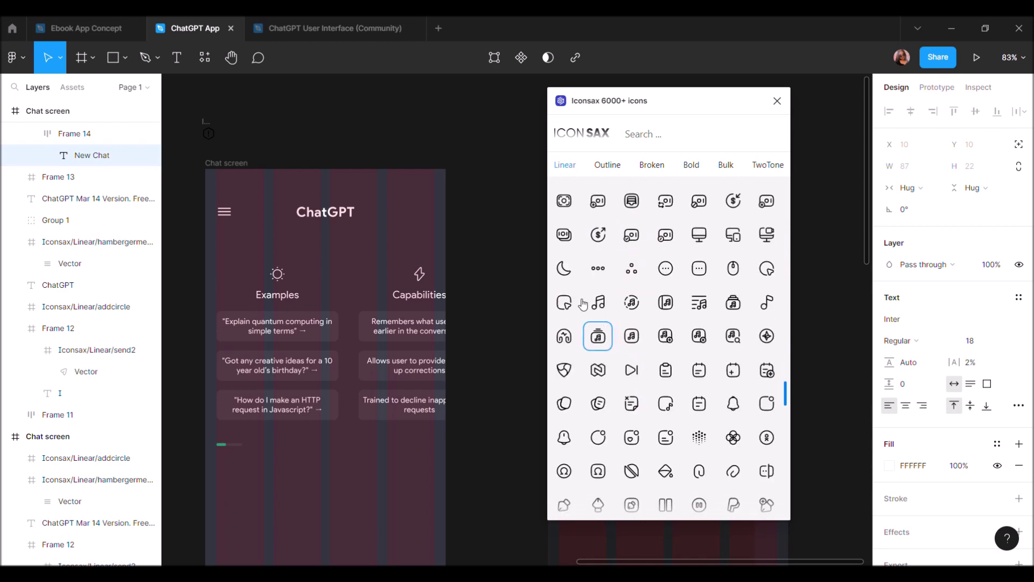
left_click_drag(505, 192, 452, 126)
Place the user and message-minus icons onto the canvas beside the chat screens
scroll(643, 308, "down", 5)
scroll(642, 308, "down", 5)
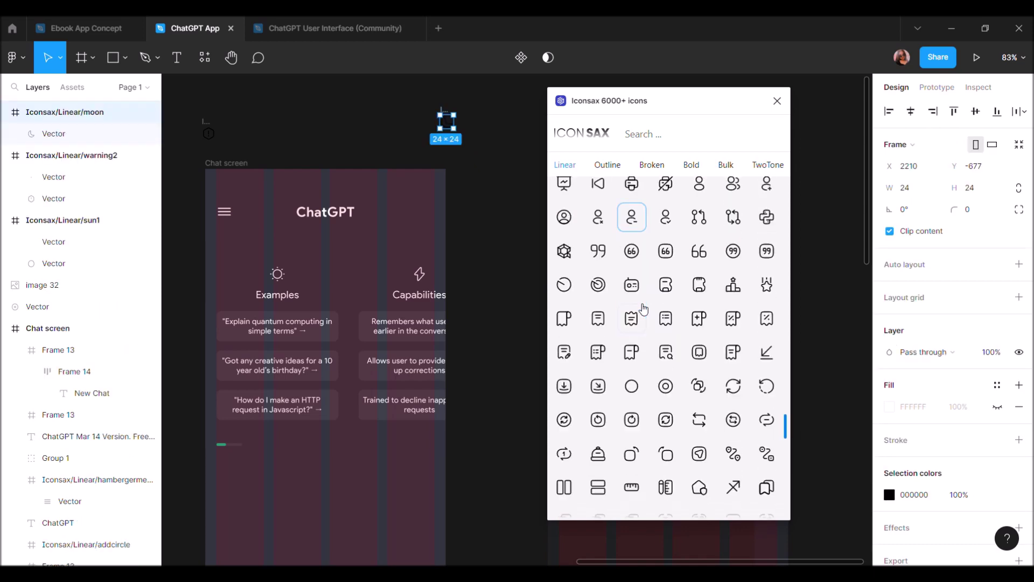
scroll(644, 308, "down", 3)
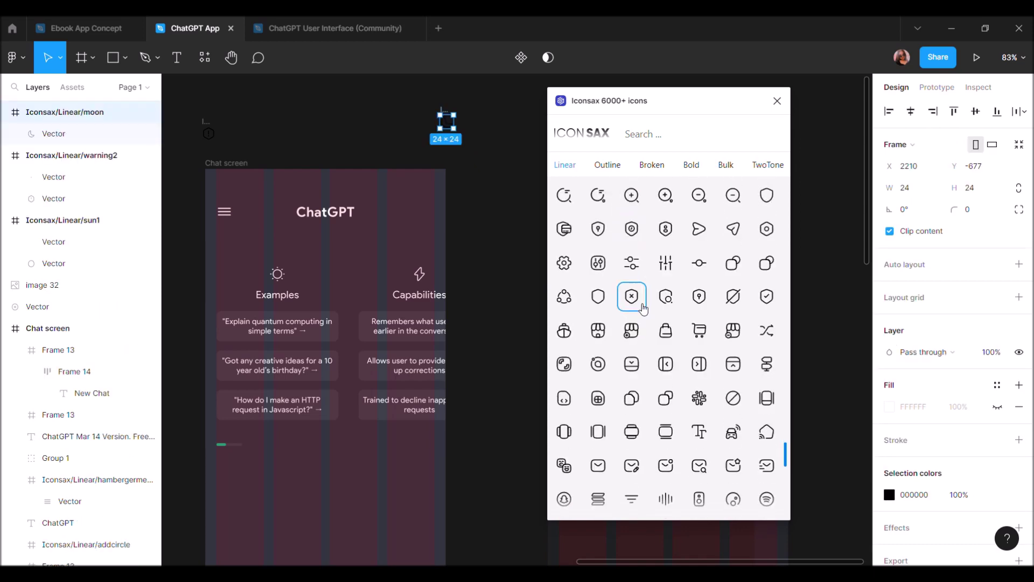
scroll(644, 308, "down", 3)
scroll(641, 308, "down", 4)
scroll(643, 309, "down", 2)
scroll(643, 308, "down", 1)
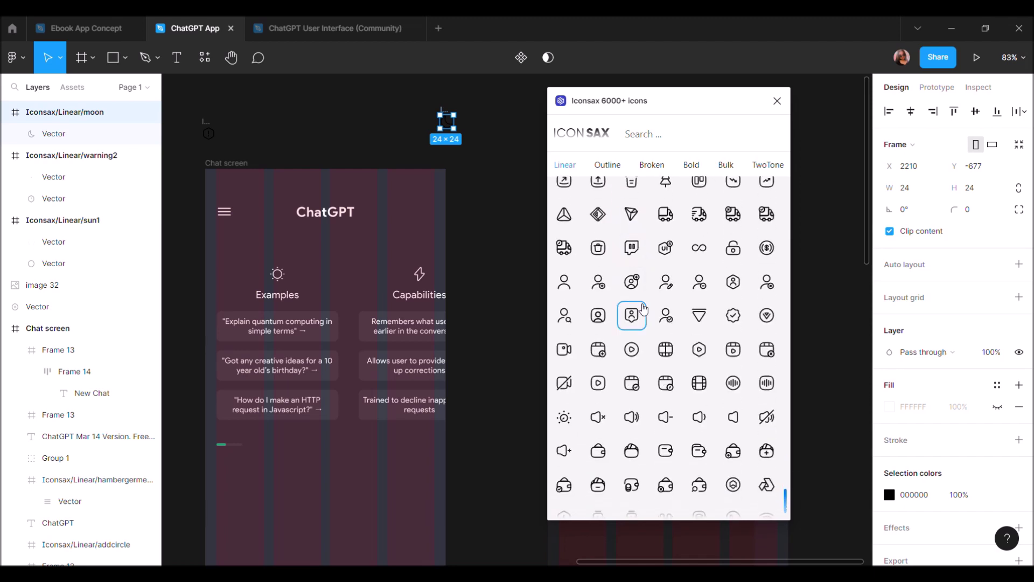
left_click_drag(489, 166, 485, 163)
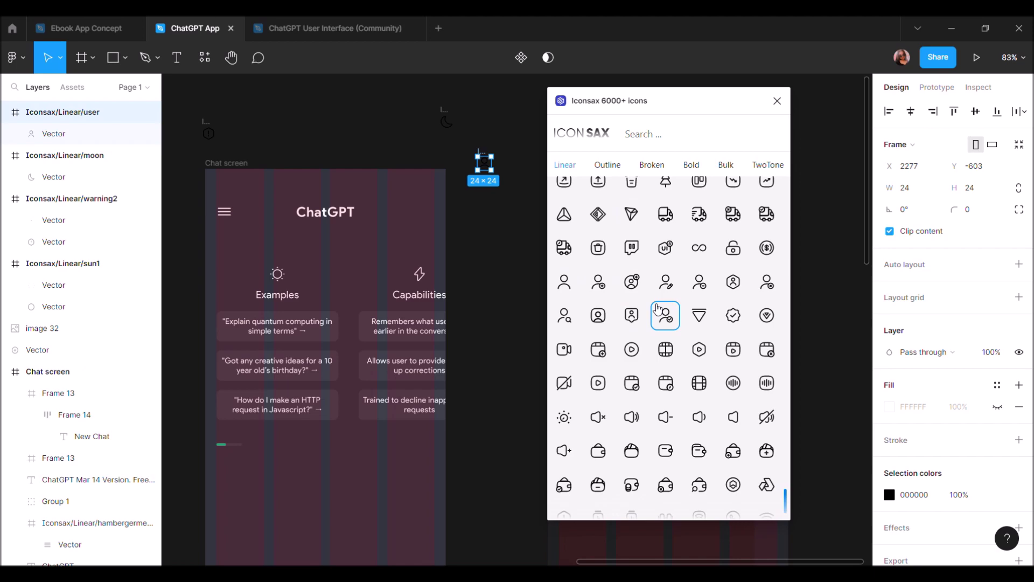
scroll(658, 308, "down", 1)
scroll(657, 308, "down", 1)
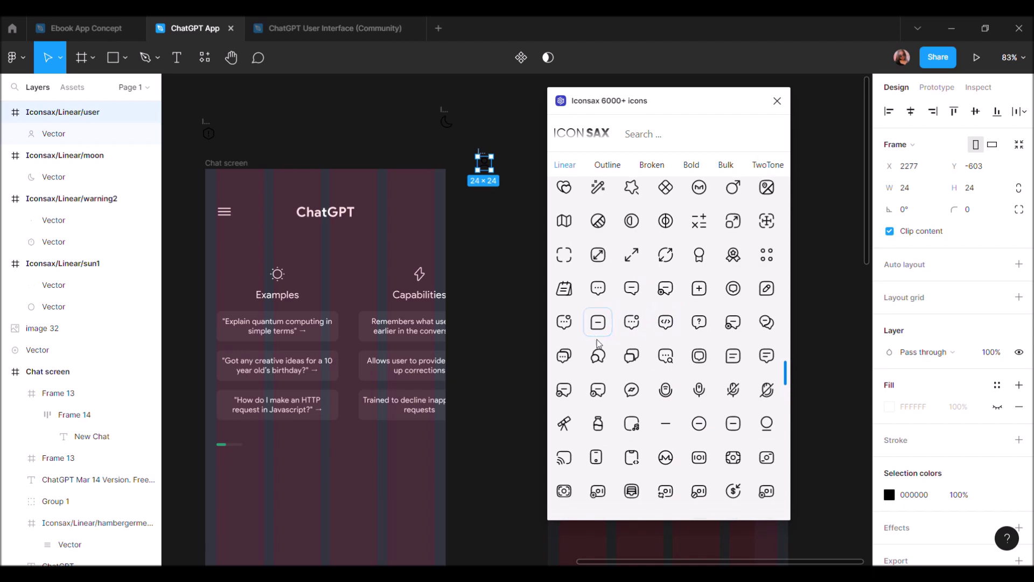
left_click_drag(516, 234, 512, 231)
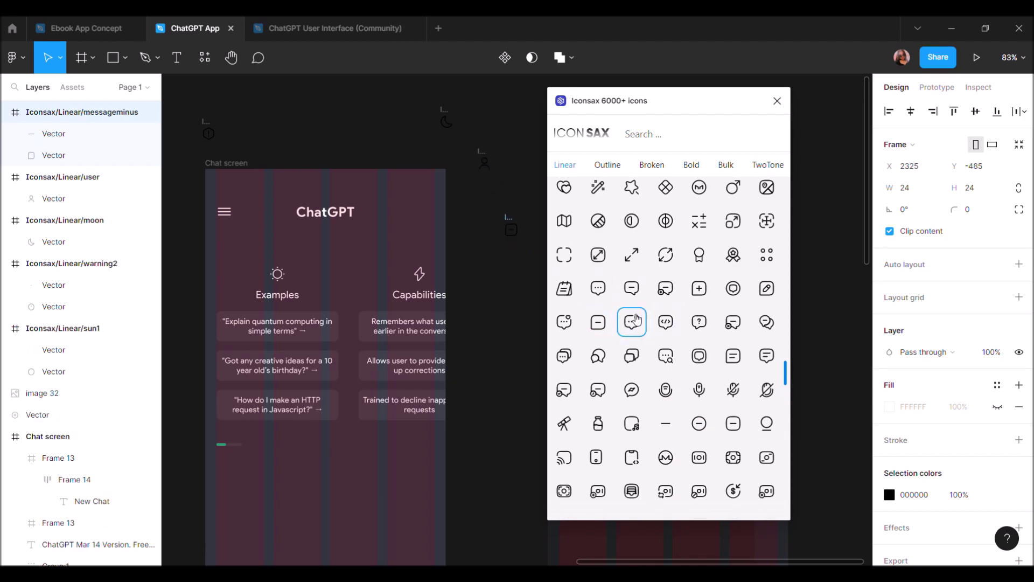
Scroll back up through the Iconsax icon list
scroll(635, 318, "up", 1)
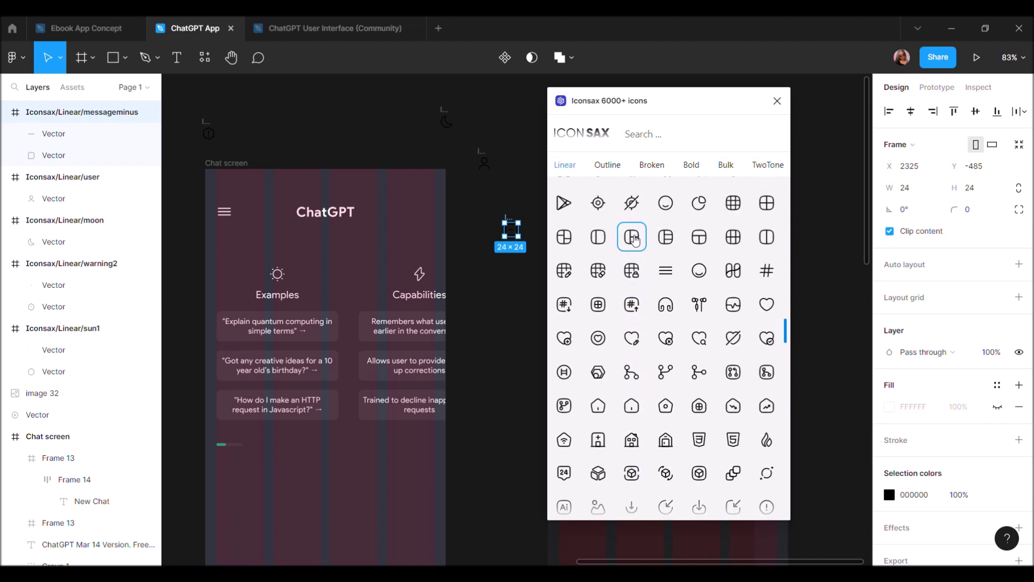
scroll(633, 240, "up", 3)
scroll(635, 240, "up", 1)
scroll(635, 240, "up", 2)
scroll(634, 241, "up", 2)
scroll(634, 240, "up", 2)
scroll(634, 240, "up", 2)
scroll(634, 239, "up", 2)
scroll(633, 240, "up", 2)
scroll(634, 240, "up", 2)
scroll(634, 240, "up", 2)
scroll(636, 241, "up", 2)
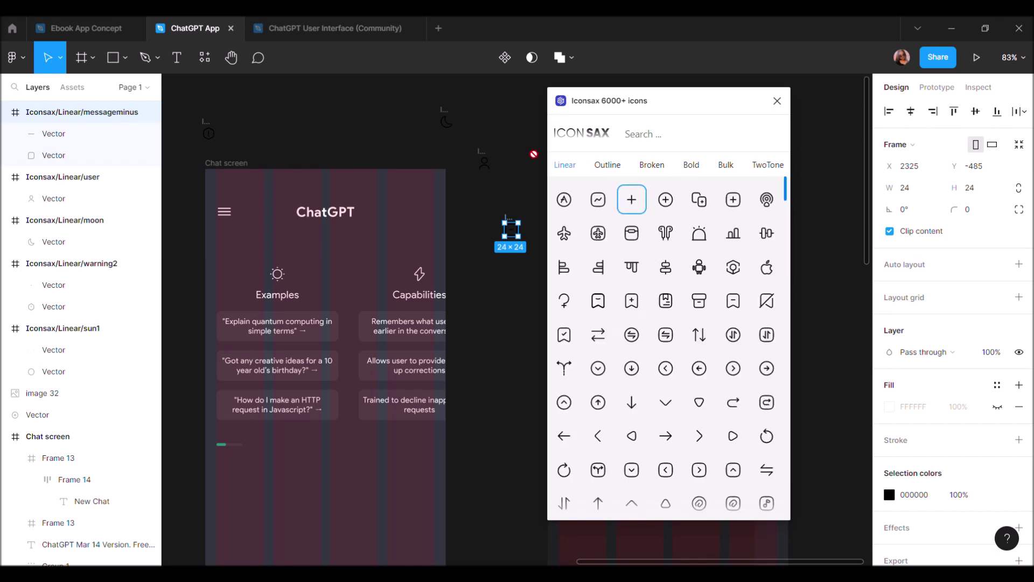
scroll(375, 291, "down", 5)
scroll(375, 291, "down", 5)
scroll(376, 291, "down", 3)
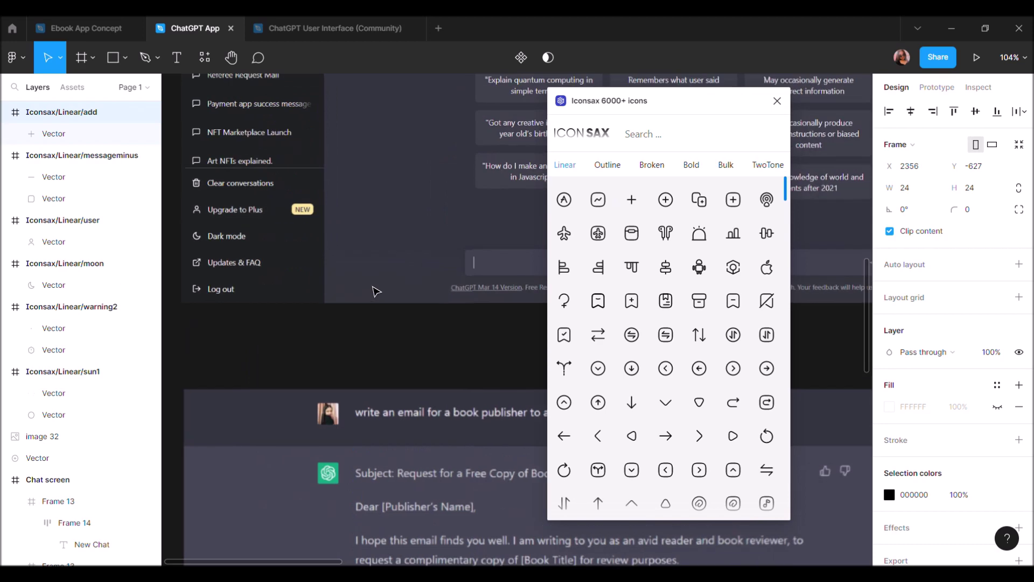
Search Iconsax for 'trash' and place the trash icon on the canvas
scroll(375, 291, "up", 3)
type("trash")
scroll(376, 341, "down", 3)
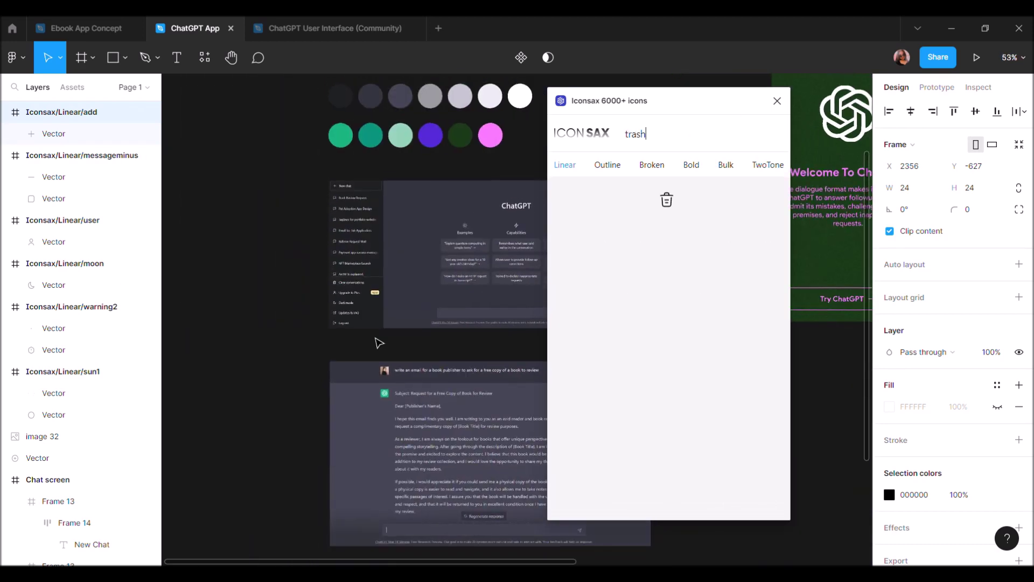
scroll(376, 342, "down", 3)
scroll(376, 342, "right", 3)
left_click_drag(667, 199, 511, 266)
left_click(464, 291)
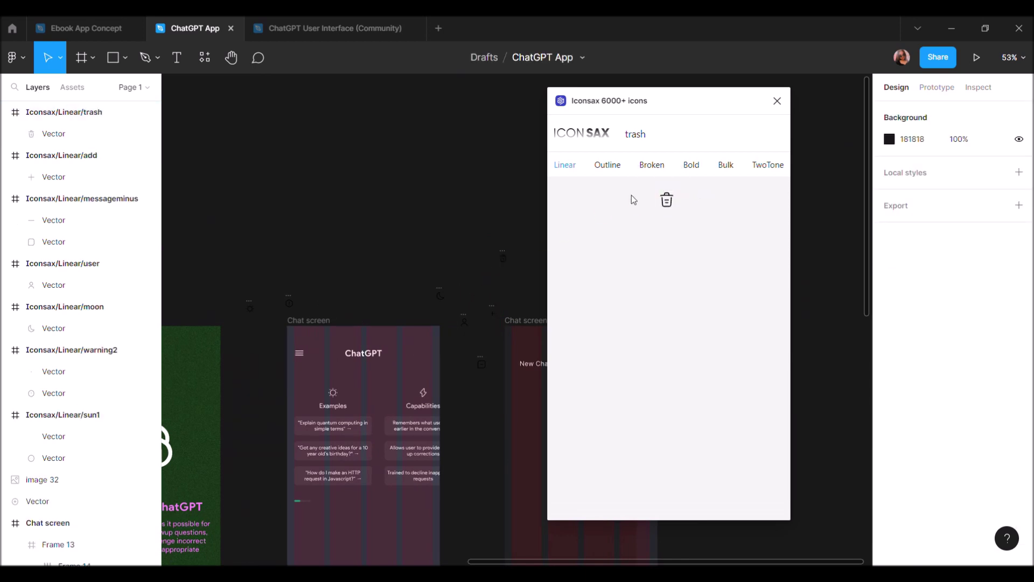
key("BackSpace")
key("BackSpace")
key("BackSpace")
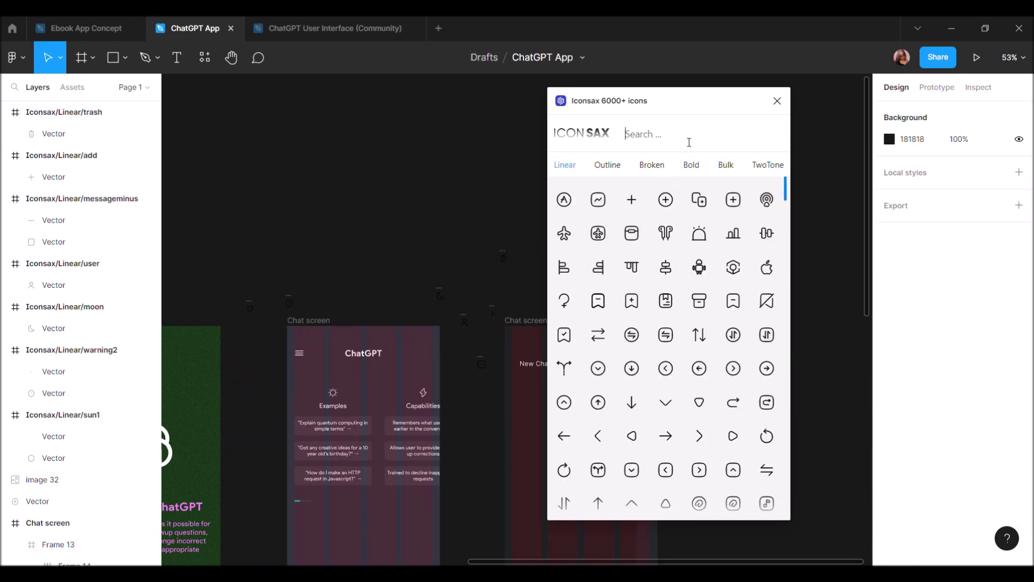
Search Iconsax for 'log' and place the logout icon on the canvas
type("sen")
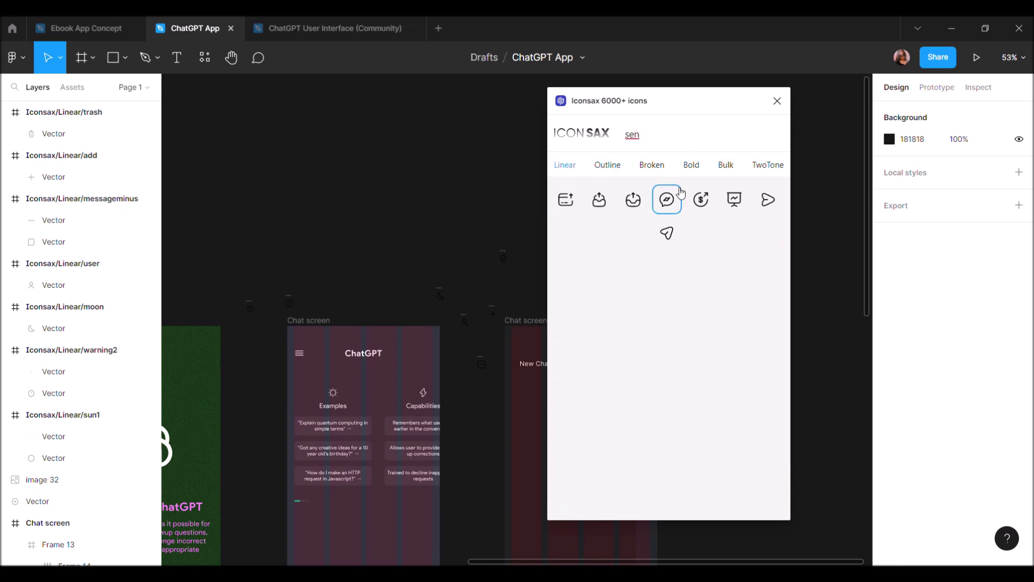
key("BackSpace")
key("BackSpace")
key("BackSpace")
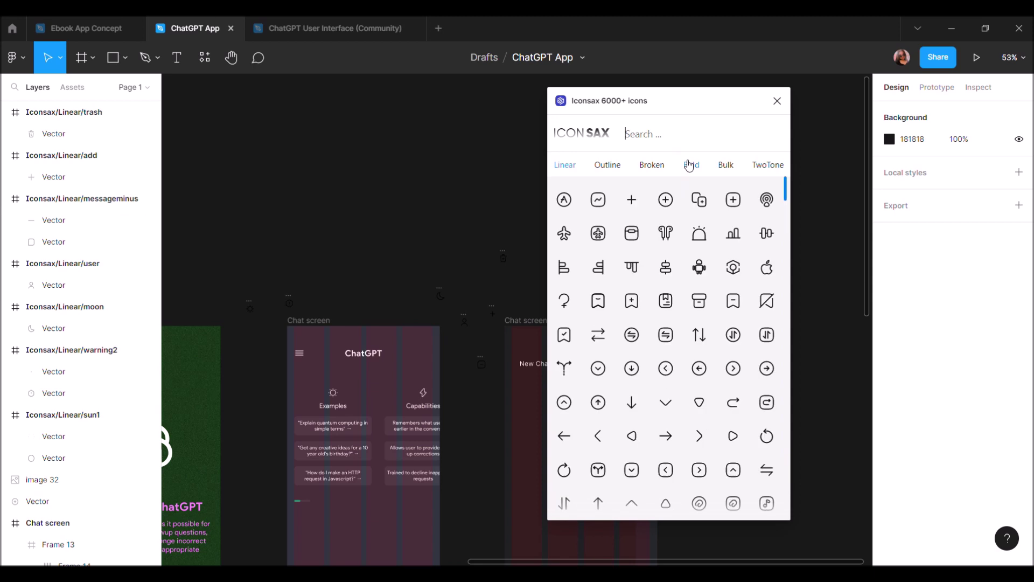
type("log")
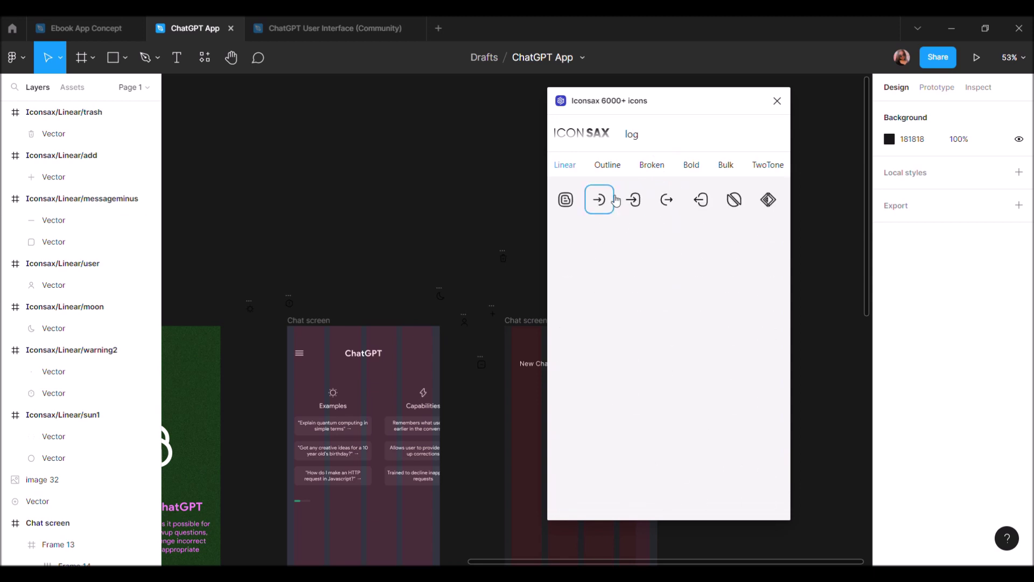
left_click_drag(528, 234, 442, 241)
key("BackSpace")
key("BackSpace")
key("BackSpace")
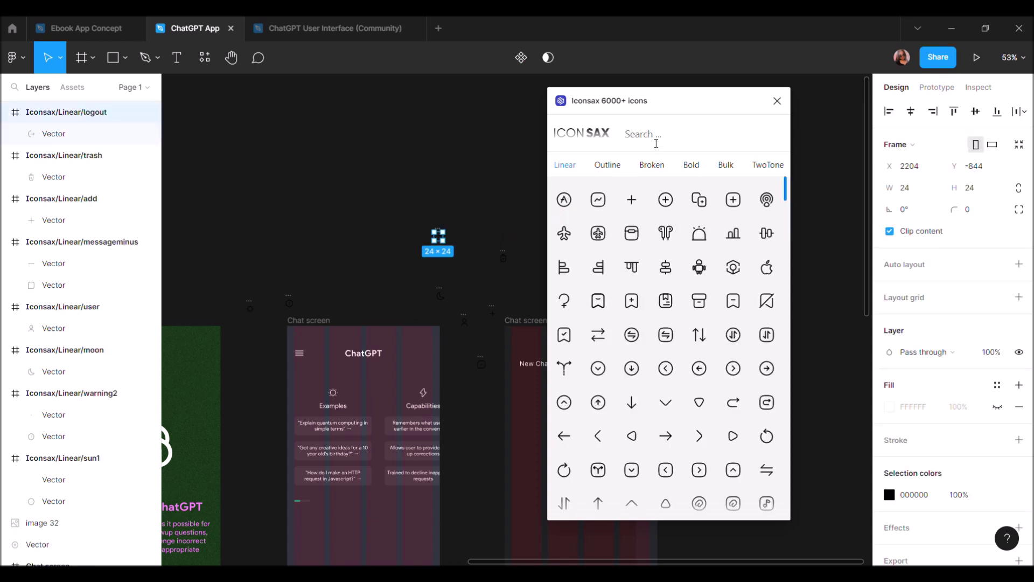
Place the maximize icon on the canvas and close the Iconsax plugin
scroll(644, 273, "down", 3)
scroll(646, 274, "down", 3)
scroll(649, 276, "down", 3)
scroll(650, 276, "down", 2)
scroll(649, 275, "down", 4)
scroll(647, 275, "down", 2)
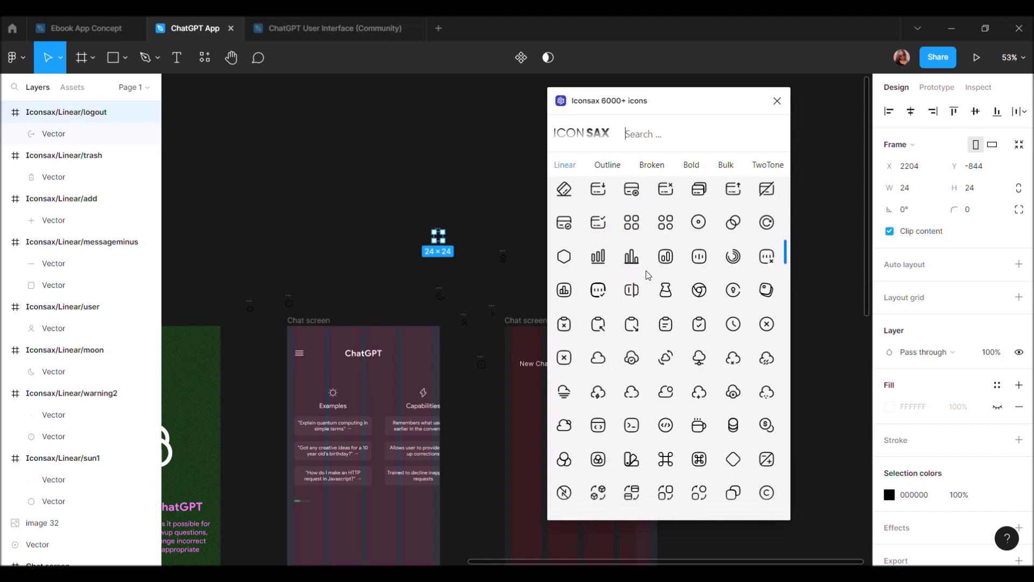
scroll(646, 272, "down", 3)
scroll(648, 273, "down", 3)
scroll(649, 275, "down", 3)
scroll(650, 275, "down", 3)
scroll(651, 276, "down", 3)
scroll(650, 276, "down", 4)
scroll(650, 276, "down", 3)
scroll(651, 276, "down", 3)
scroll(651, 276, "down", 3)
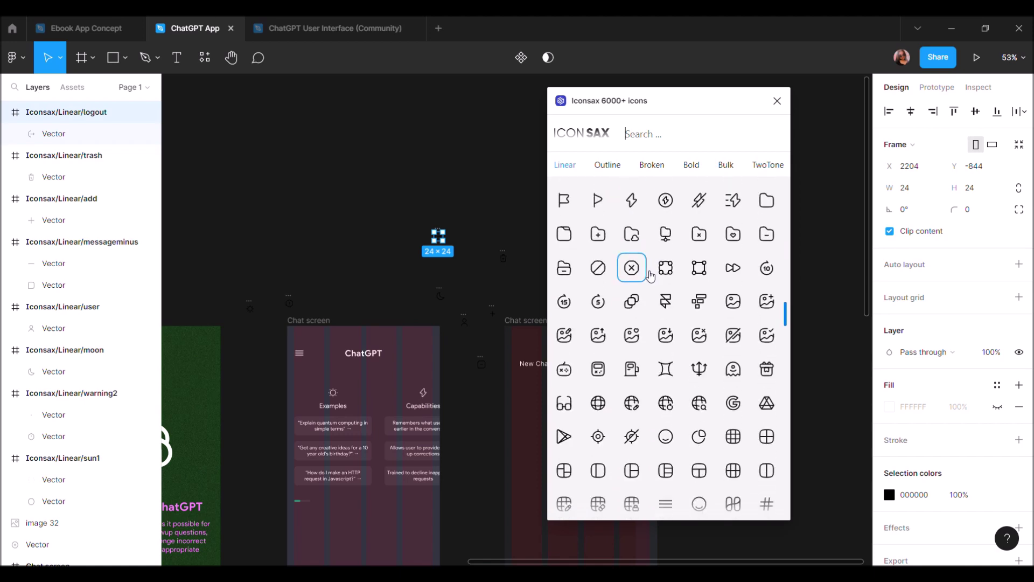
scroll(650, 276, "down", 4)
scroll(650, 276, "down", 2)
scroll(650, 276, "down", 3)
scroll(651, 276, "down", 2)
scroll(682, 363, "down", 1)
scroll(682, 364, "down", 2)
scroll(681, 363, "down", 2)
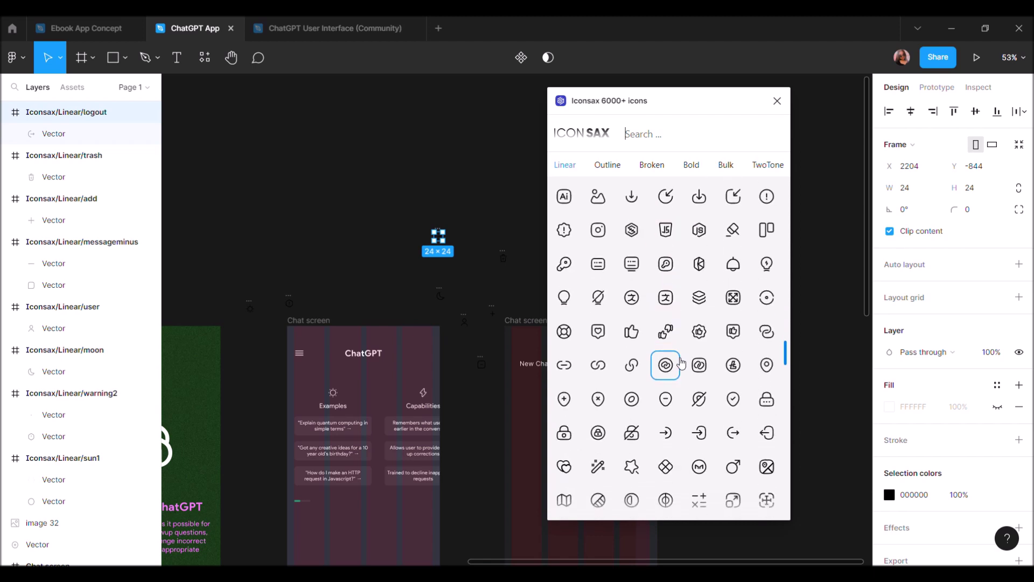
scroll(682, 364, "down", 2)
scroll(649, 437, "down", 1)
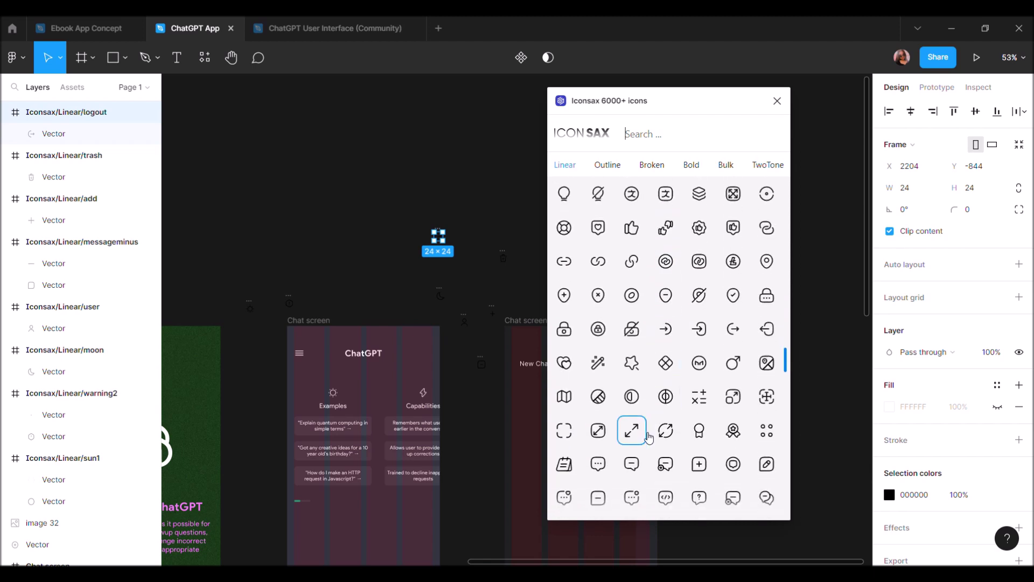
left_click_drag(742, 399, 521, 293)
left_click(778, 101)
left_click(423, 237)
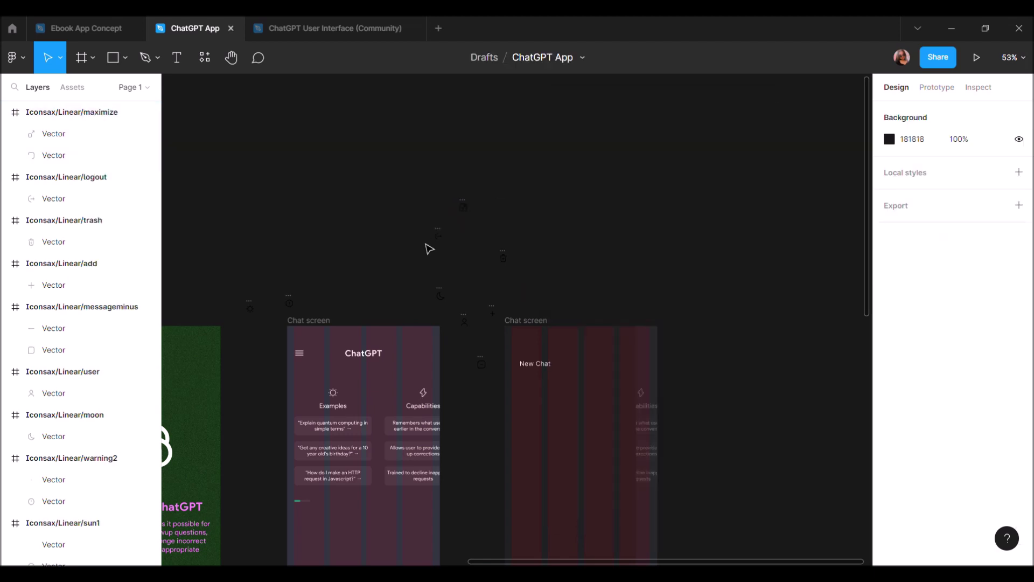
Select the New Chat frame and nudge it upward, checking spacing with Alt
scroll(429, 249, "up", 3)
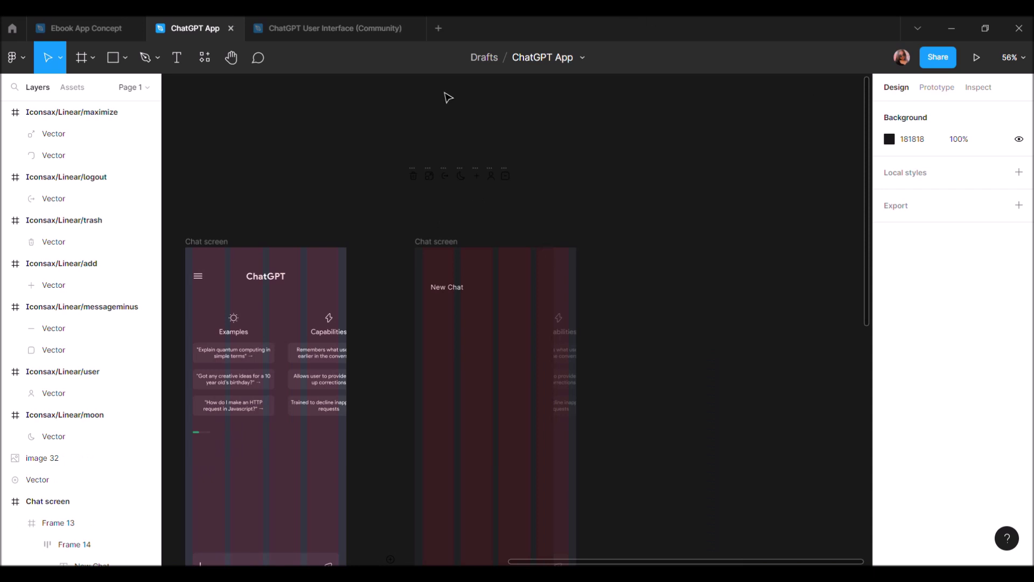
scroll(453, 302, "up", 5)
double_click(449, 285)
scroll(431, 242, "up", 3)
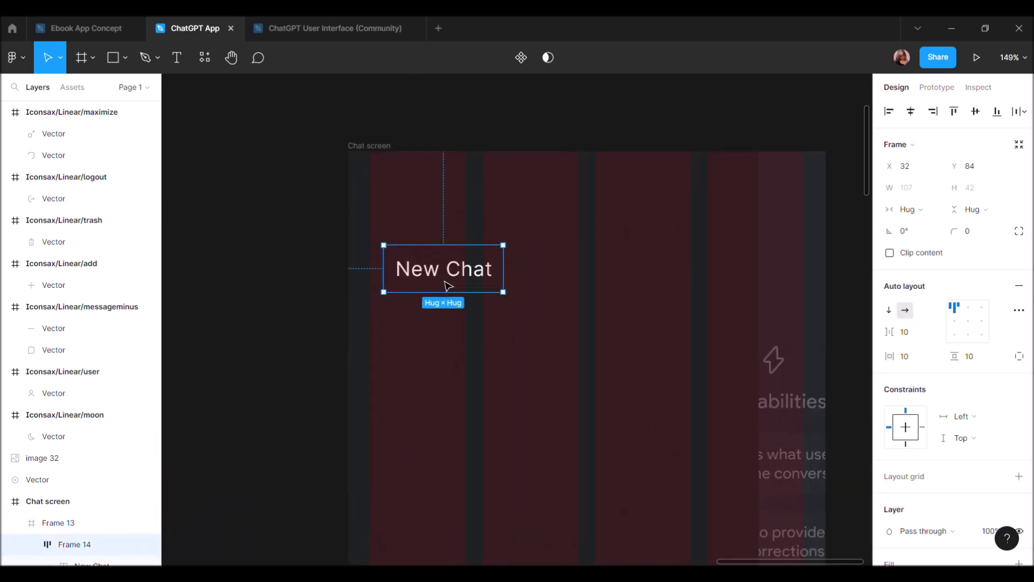
key("Up")
key("Up")
key("alt")
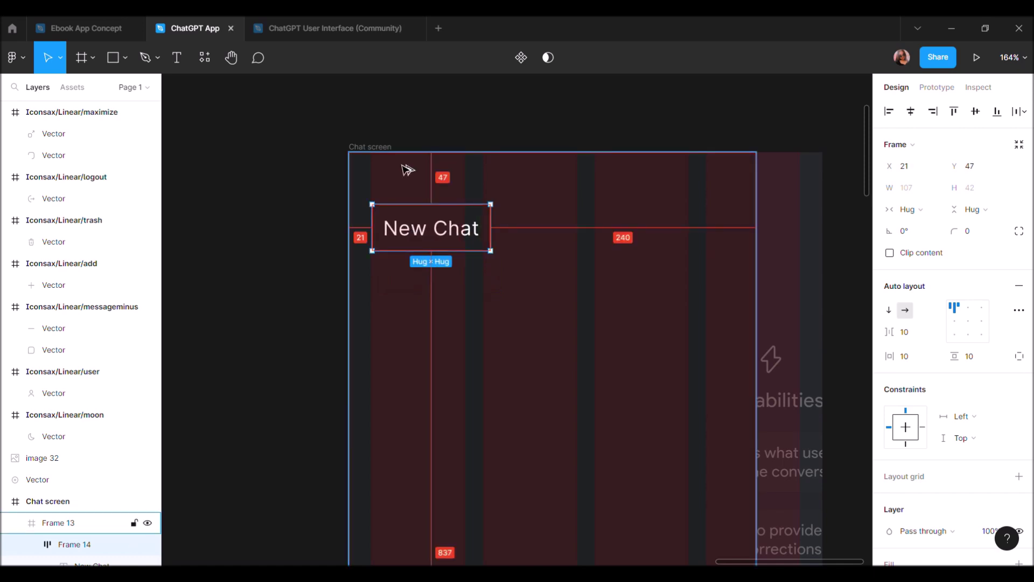
key("Up")
key("Up")
key("Up")
scroll(408, 171, "down", 5)
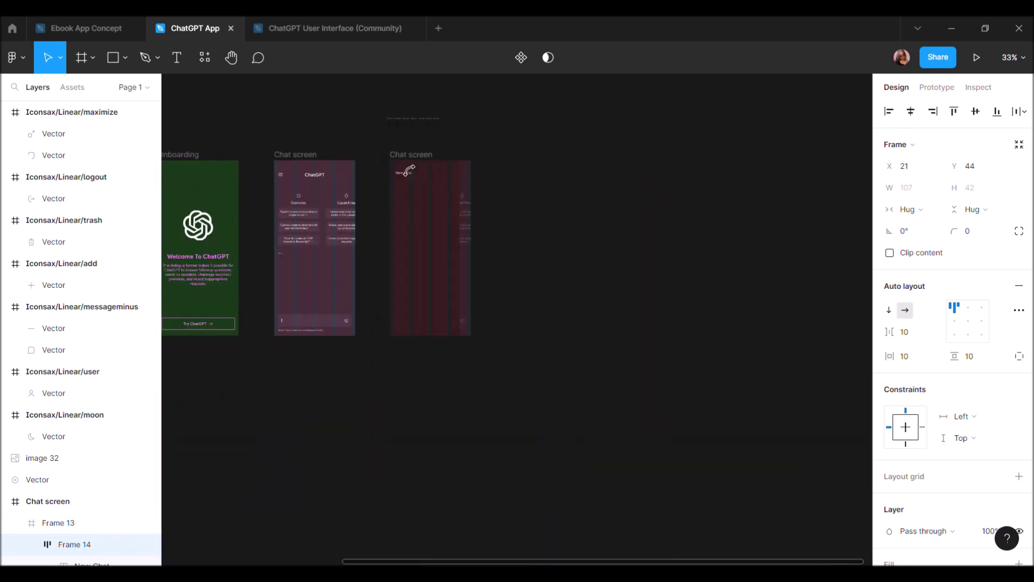
scroll(405, 170, "up", 5)
Place New Chat at Y 62 level with the ChatGPT title, centre-aligned and 324 wide
left_click(321, 205)
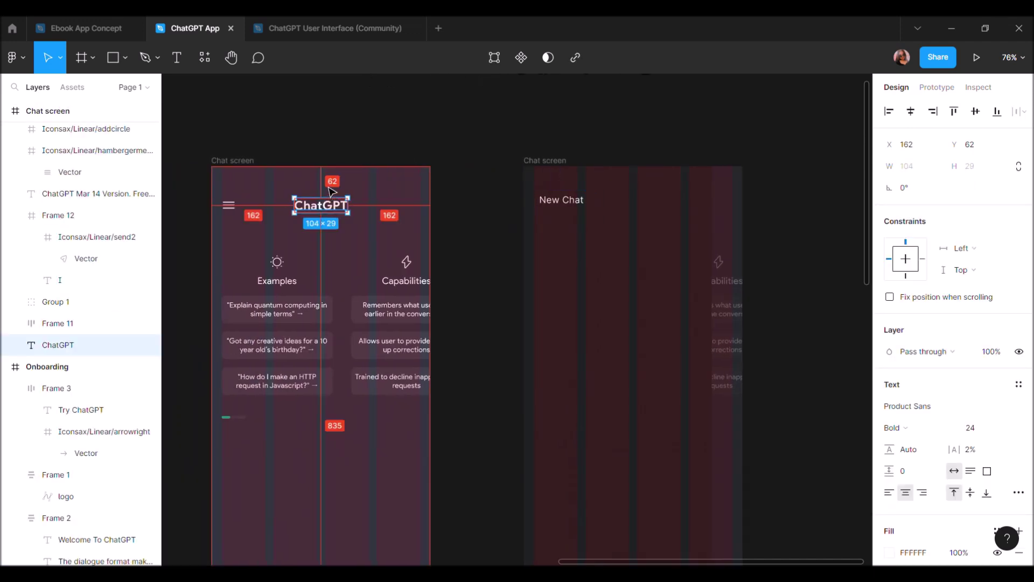
left_click(576, 211)
double_click(576, 212)
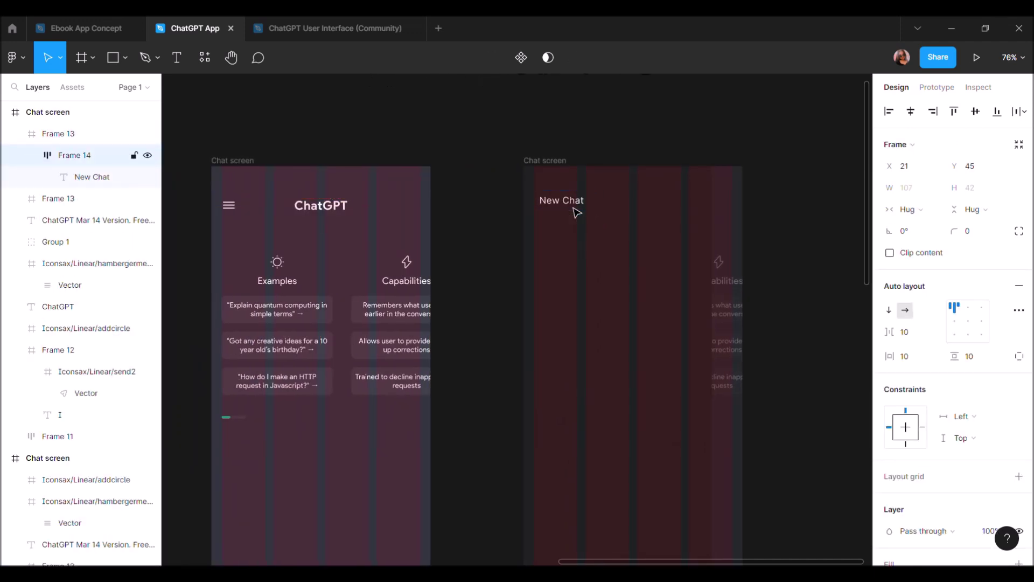
key("Down")
key("Down")
key("Down")
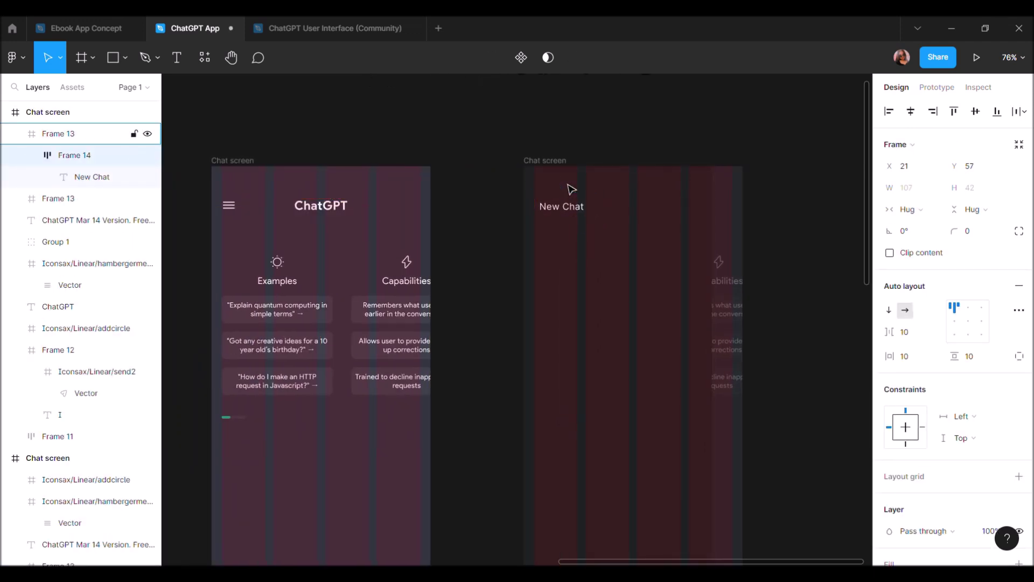
key("Down")
left_click(967, 321)
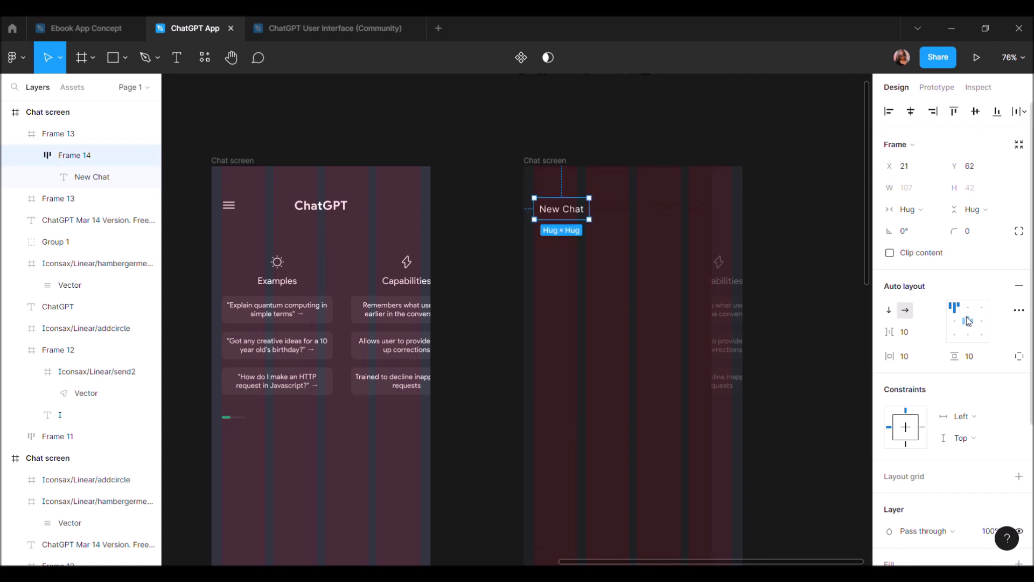
mouse_move(599, 214)
left_mouse_down()
mouse_move(706, 215)
mouse_move(715, 230)
left_mouse_up()
scroll(715, 231, "up", 5)
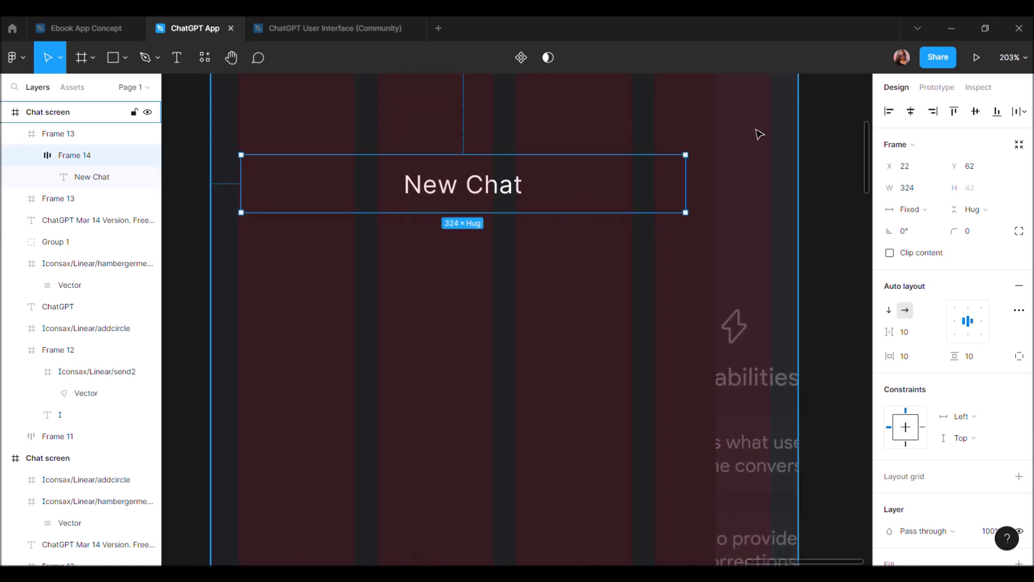
Nudge and widen the New Chat frame to 328 at X 20, with vertical padding 12
key("Right")
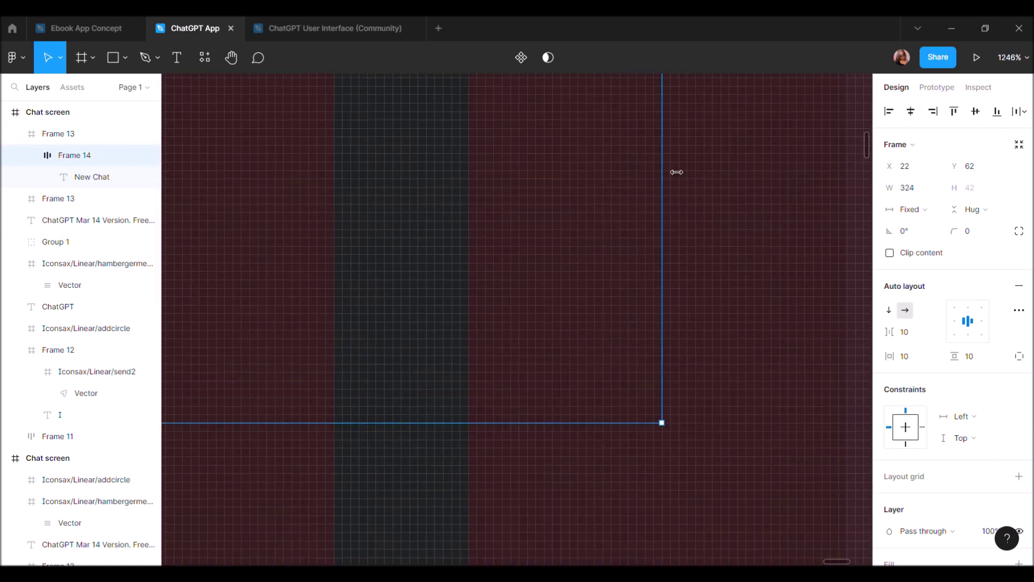
left_click_drag(662, 171, 700, 173)
scroll(703, 177, "down", 1)
scroll(703, 177, "down", 3)
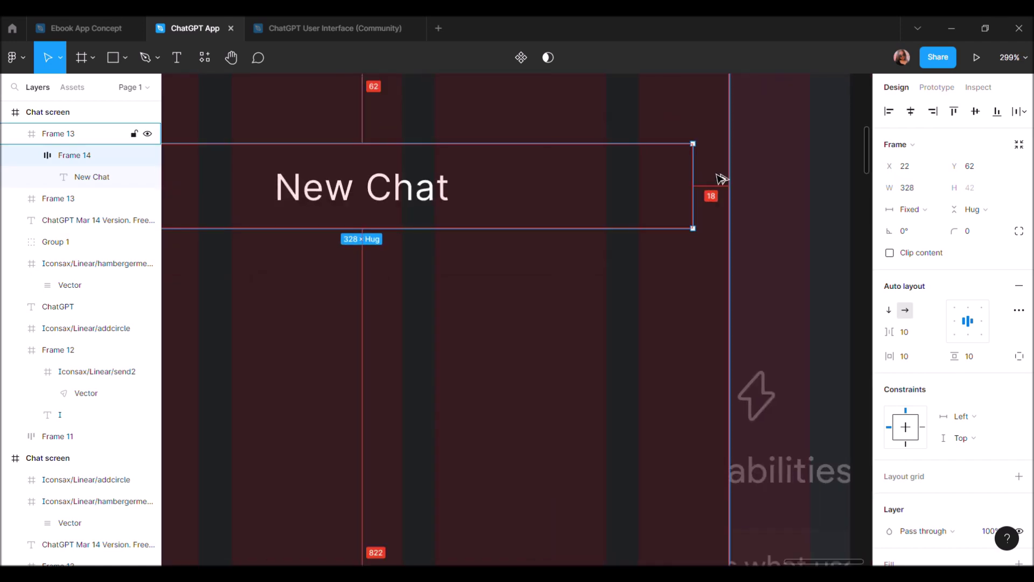
scroll(620, 194, "down", 2)
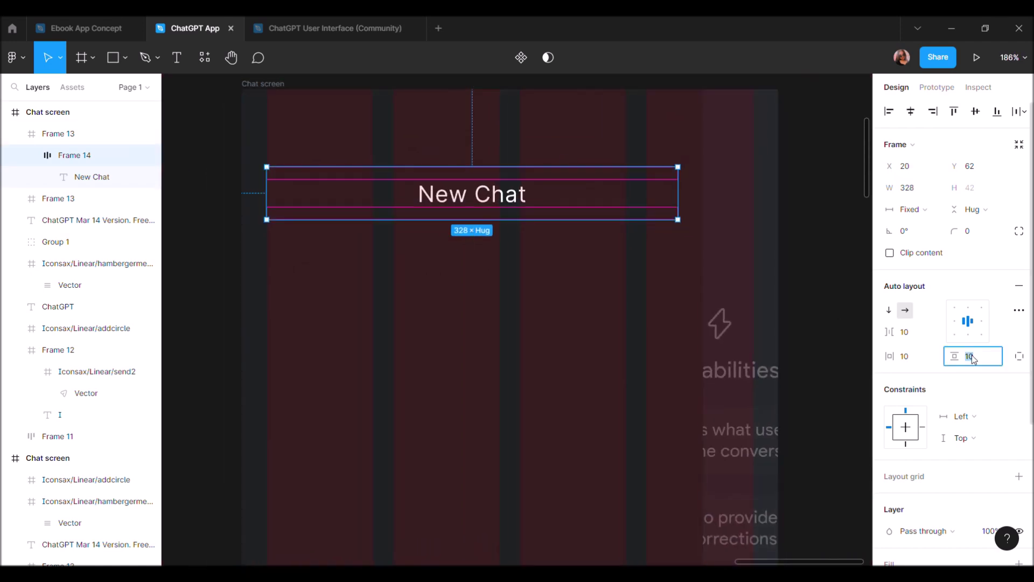
type("12")
key("Return")
Replace the New Chat button's fill with a white FFFFFF outline stroke
scroll(988, 388, "down", 3)
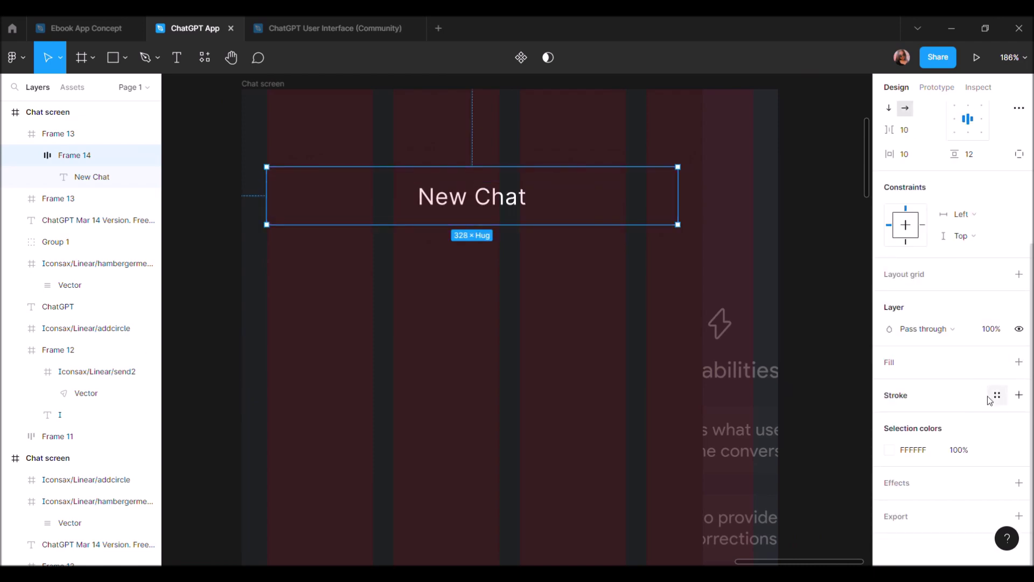
left_click(1019, 362)
left_click(1018, 417)
left_click(1018, 383)
left_click(889, 417)
type("FFFFFF")
key("Return")
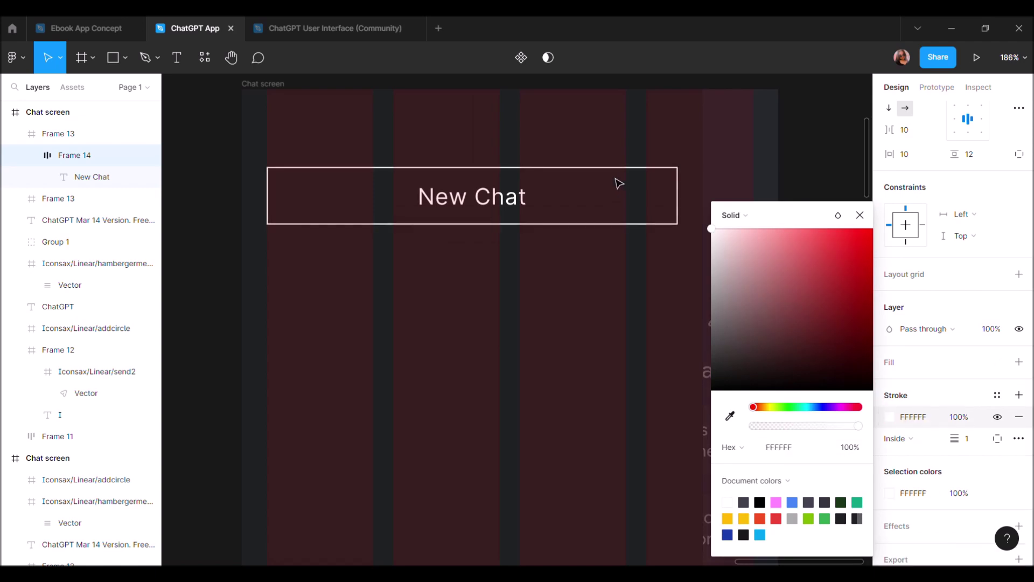
Reselect the New Chat button frame to review its styling, then deselect it
left_click(623, 187)
scroll(979, 174, "up", 4)
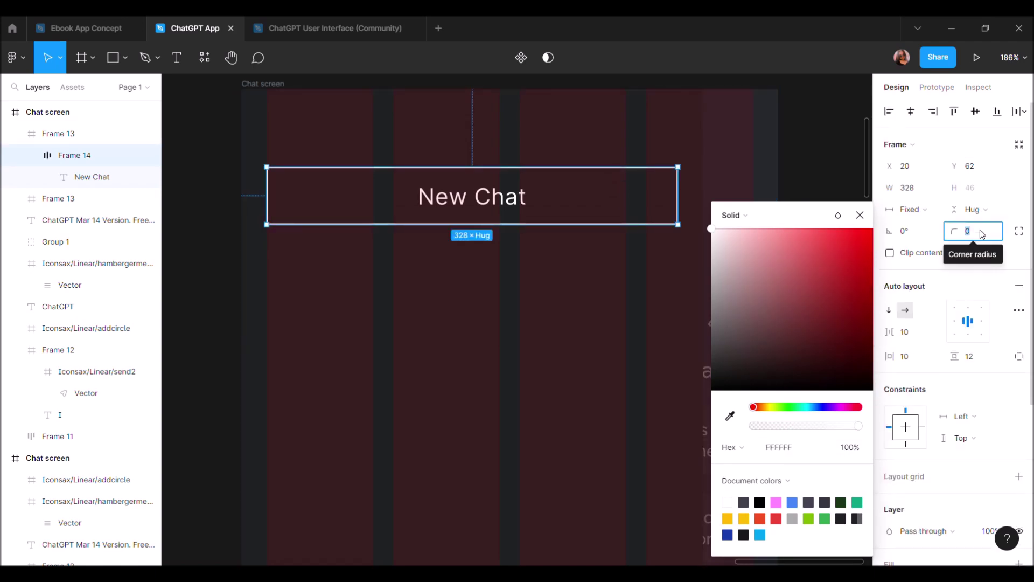
scroll(517, 257, "down", 5)
left_click(506, 148)
scroll(483, 180, "up", 5)
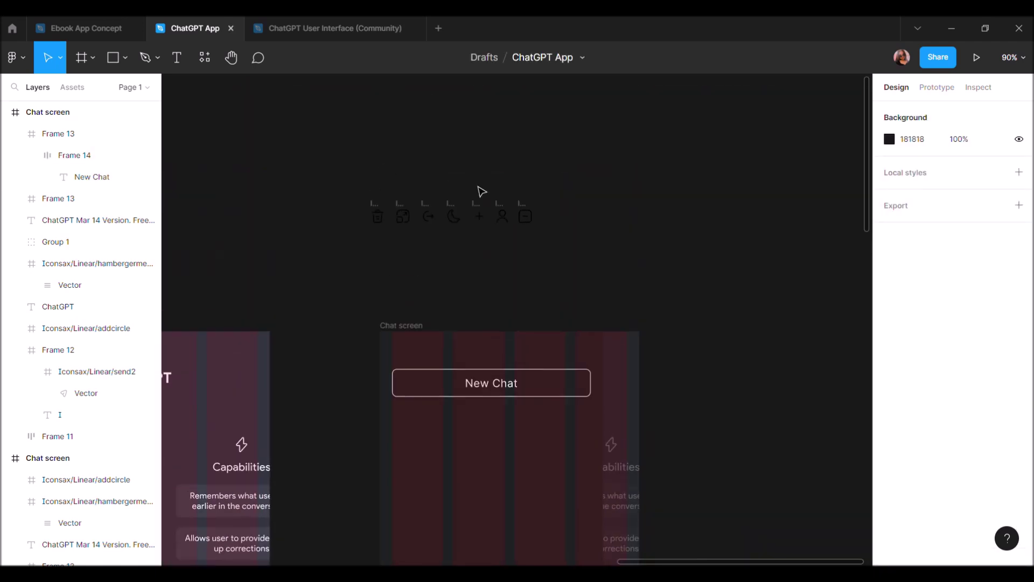
Place the plus icon inside the New Chat button and colour it FFFFFF
mouse_move(480, 210)
left_mouse_down()
mouse_move(462, 372)
mouse_move(499, 447)
left_mouse_up()
scroll(462, 372, "up", 5)
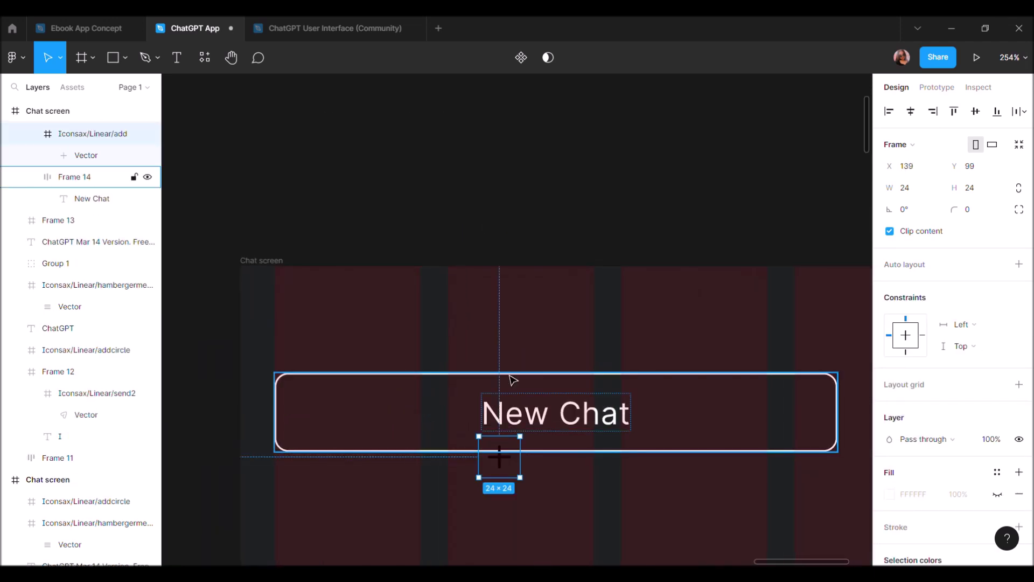
left_click(512, 381)
left_click_drag(75, 134, 73, 178)
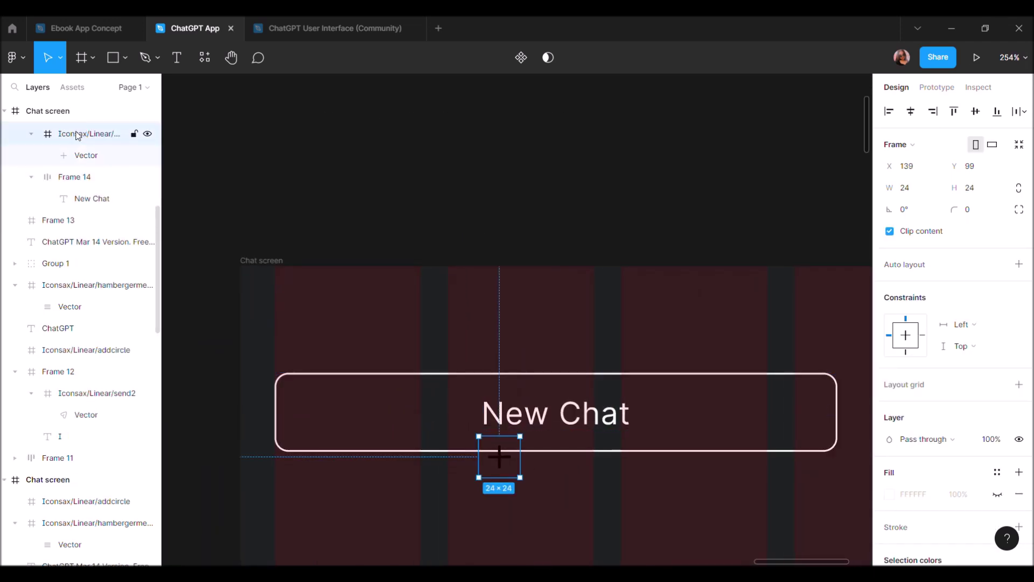
scroll(948, 323, "down", 2)
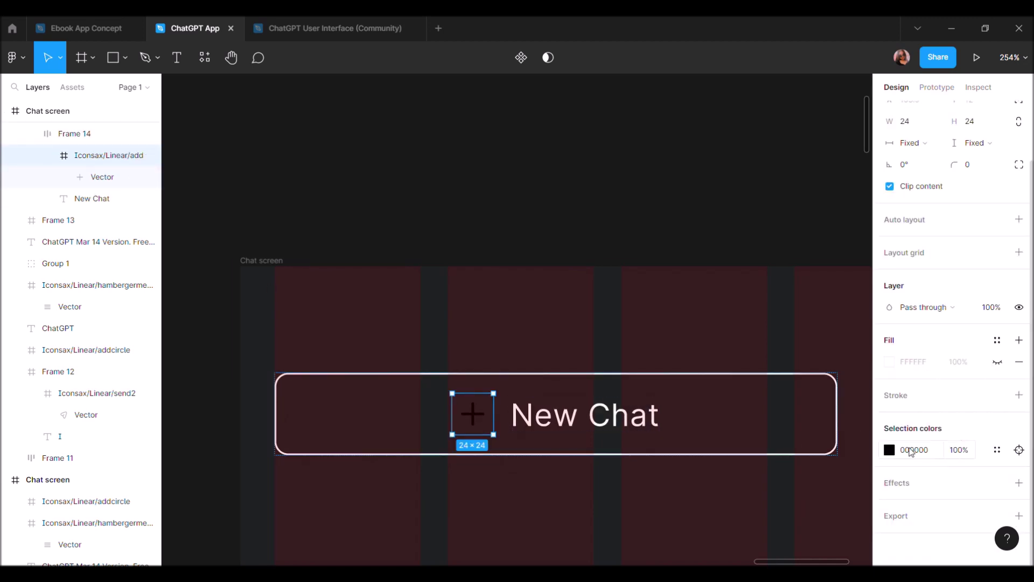
left_click(889, 450)
type("FFFFFF")
key("Return")
Change the New Chat button's content alignment around the icon and label
scroll(538, 431, "down", 3)
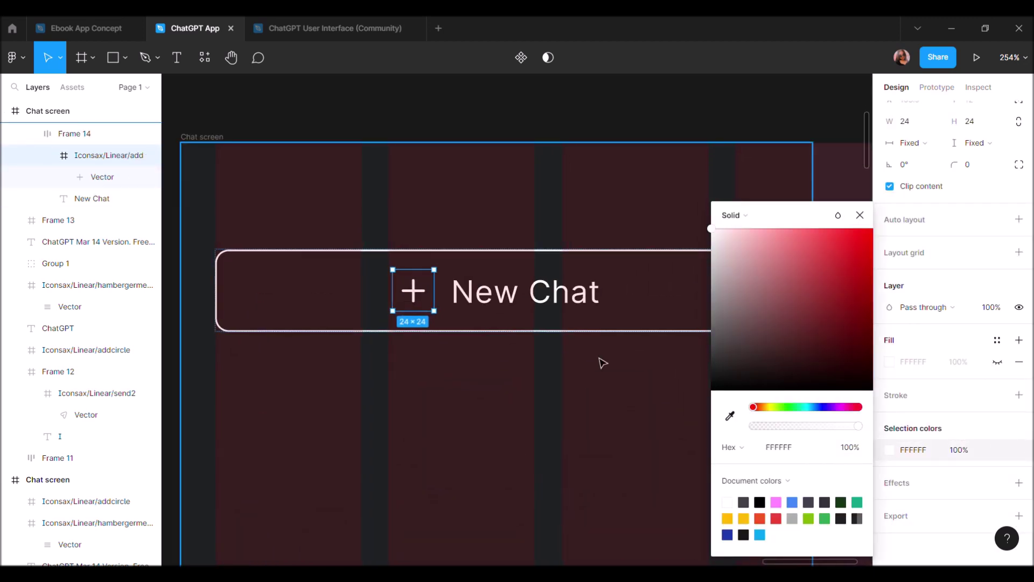
left_click(598, 298)
left_click(690, 329)
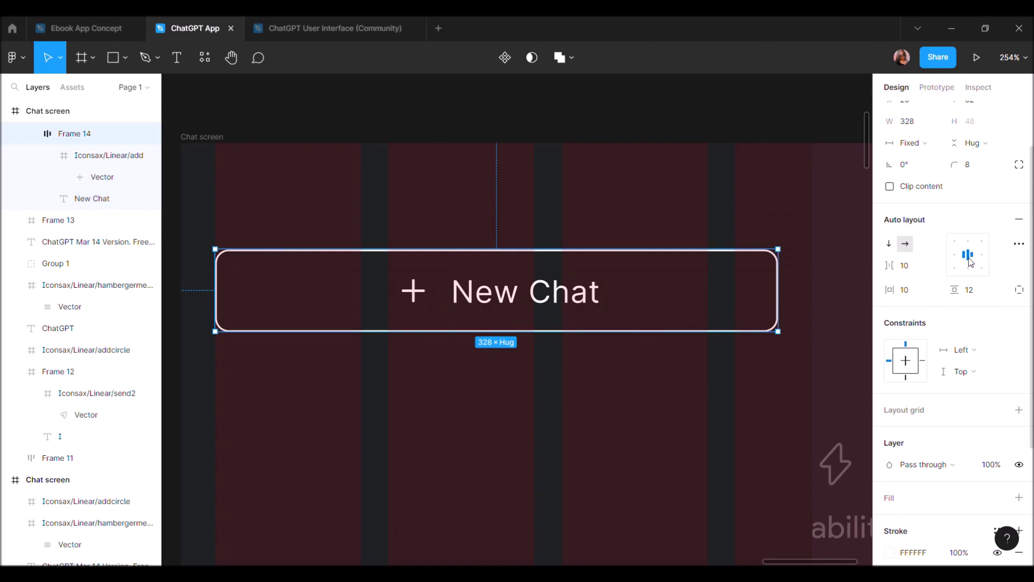
left_click(968, 269)
scroll(688, 346, "down", 5)
scroll(750, 339, "down", 3)
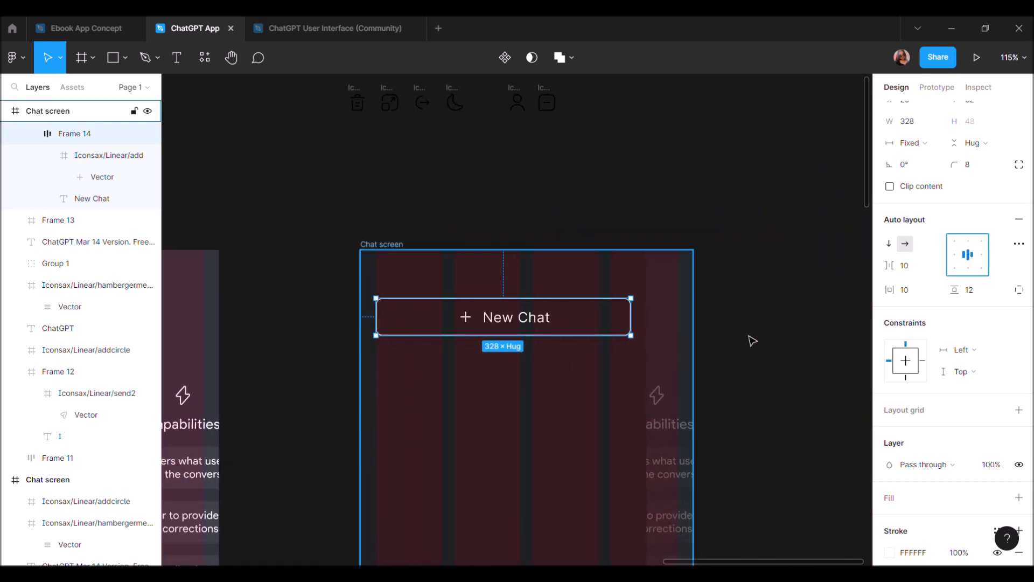
left_click(764, 340)
scroll(700, 341, "up", 4)
scroll(701, 341, "up", 1)
Narrow the sidebar panel to 296 and the New Chat button to 246 at X 25
left_click(702, 382)
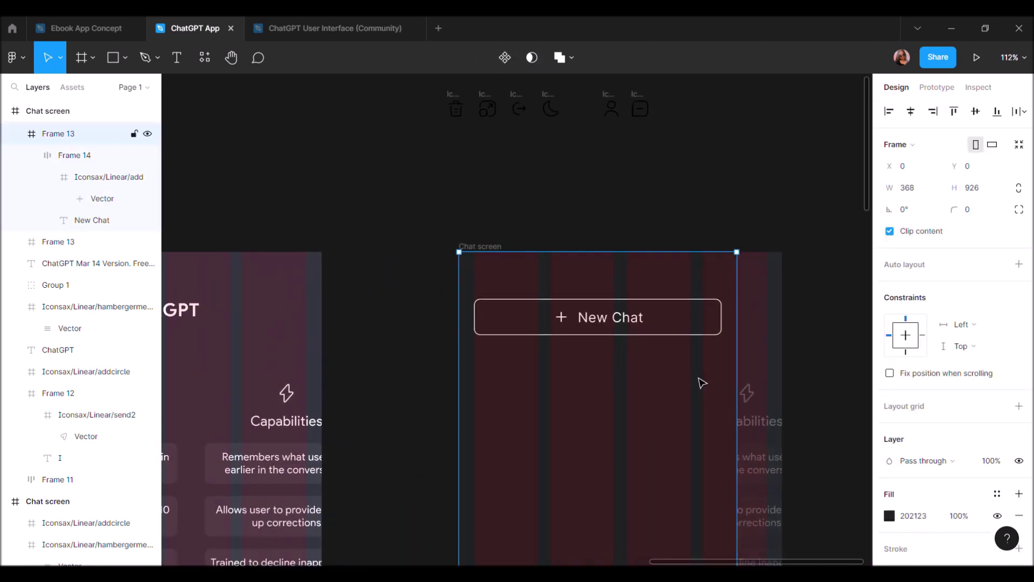
left_click_drag(752, 365, 697, 366)
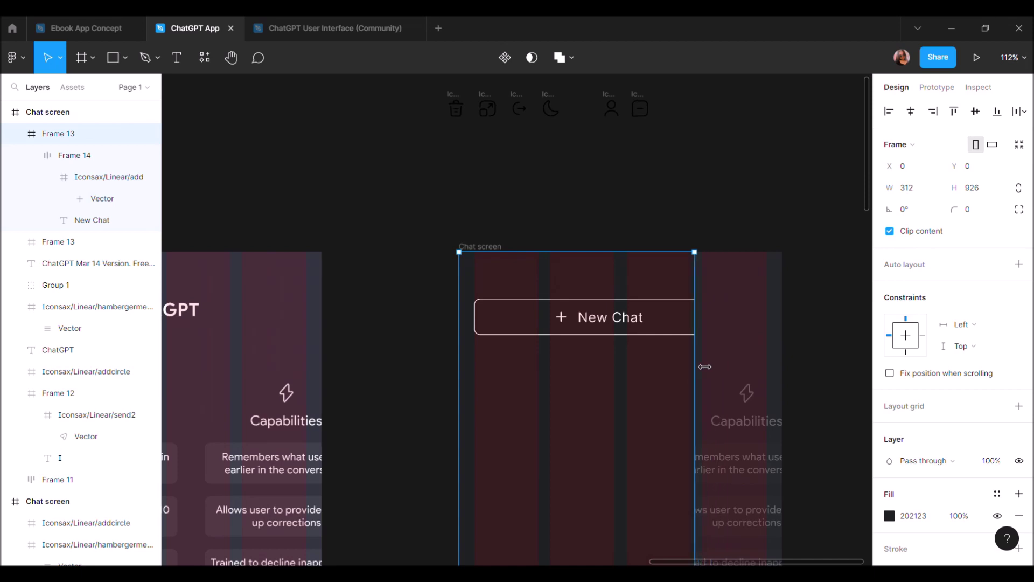
left_click(650, 328)
left_click_drag(722, 317, 659, 317)
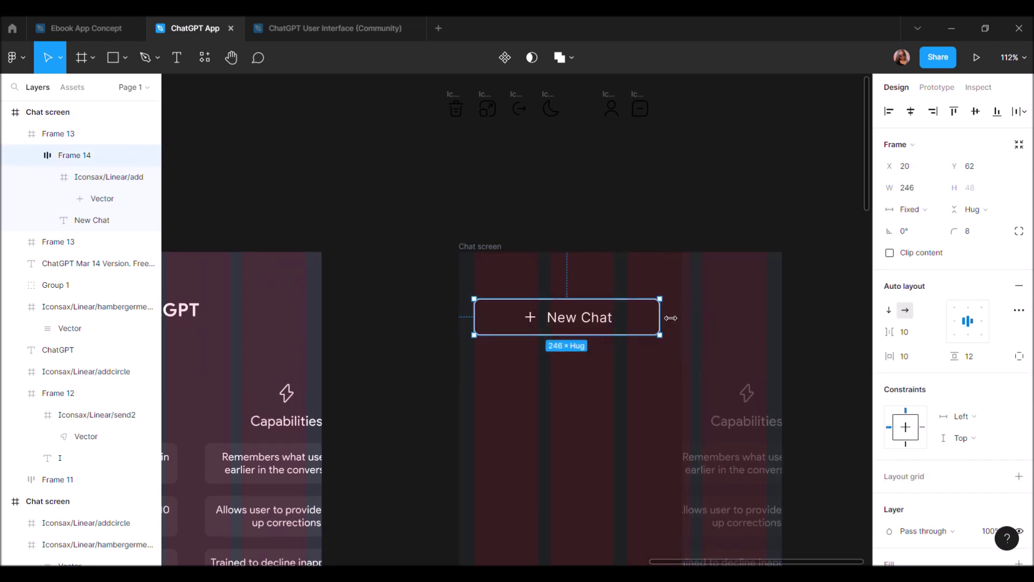
scroll(726, 311, "down", 2)
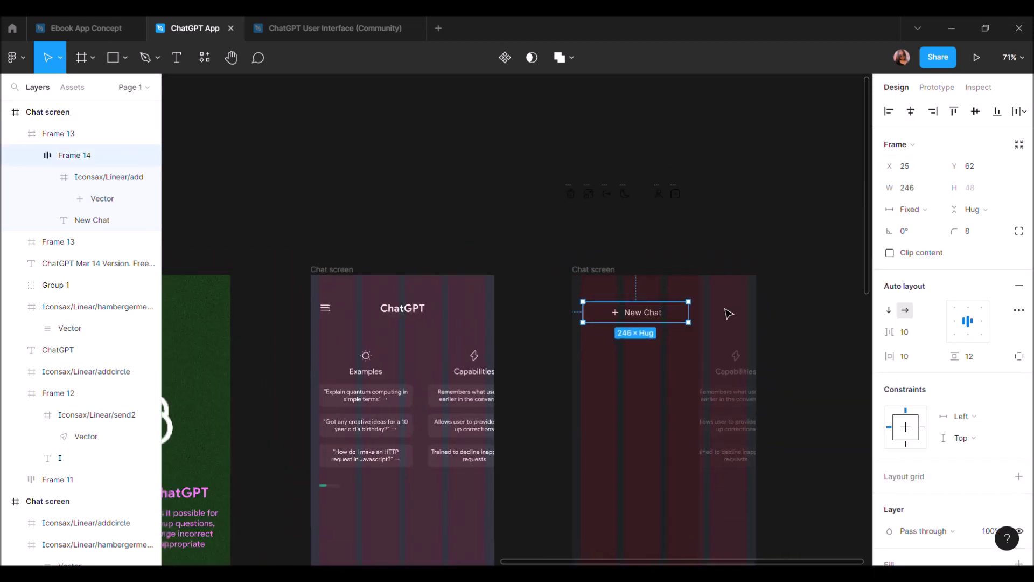
scroll(728, 314, "down", 3)
scroll(727, 312, "up", 2)
scroll(728, 313, "down", 4)
key("Escape")
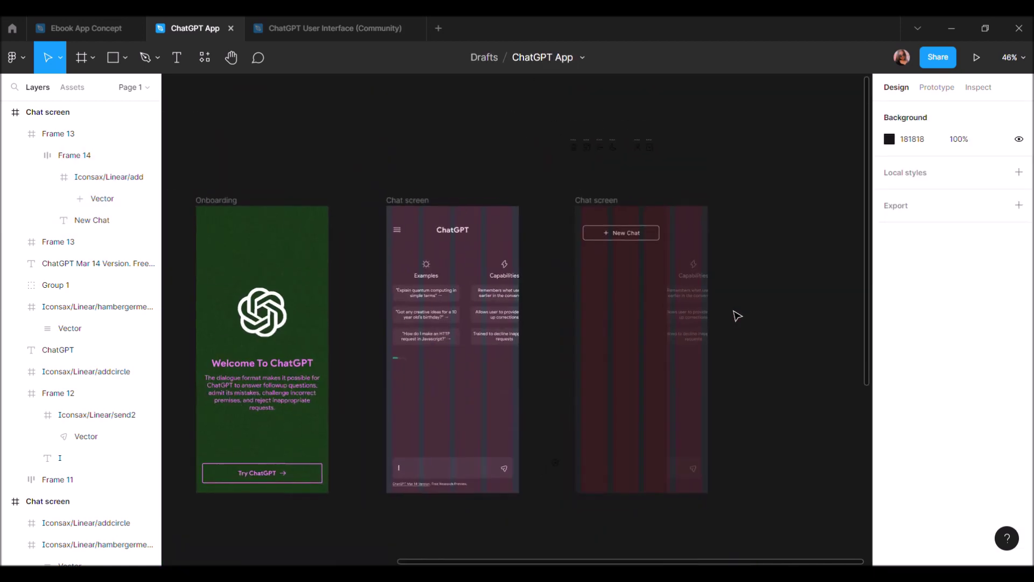
scroll(735, 315, "right", 1)
Hide the column layout grid on the right Chat screen frame
left_click(580, 206)
left_click(998, 320)
scroll(617, 250, "up", 3)
Set the sidebar panel's 202123 fill to 50% opacity
left_click(58, 241)
scroll(959, 487, "down", 2)
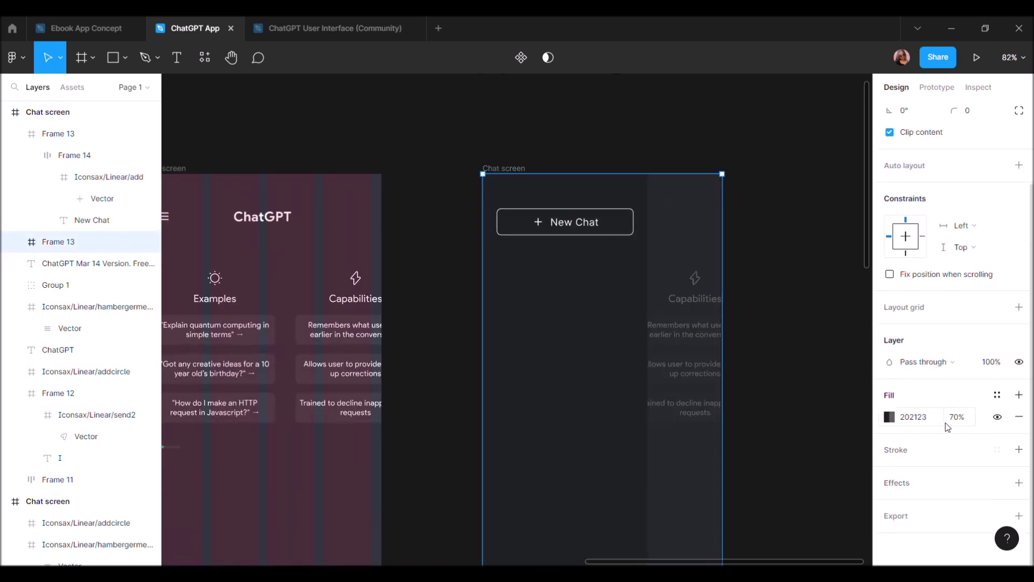
type("80")
key("Return")
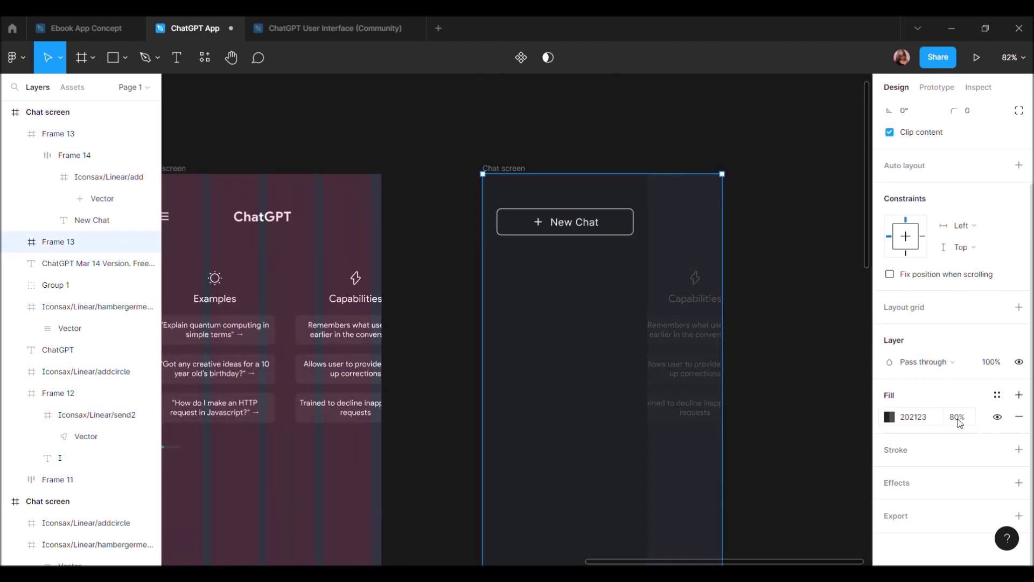
left_click(636, 333)
left_click(690, 357)
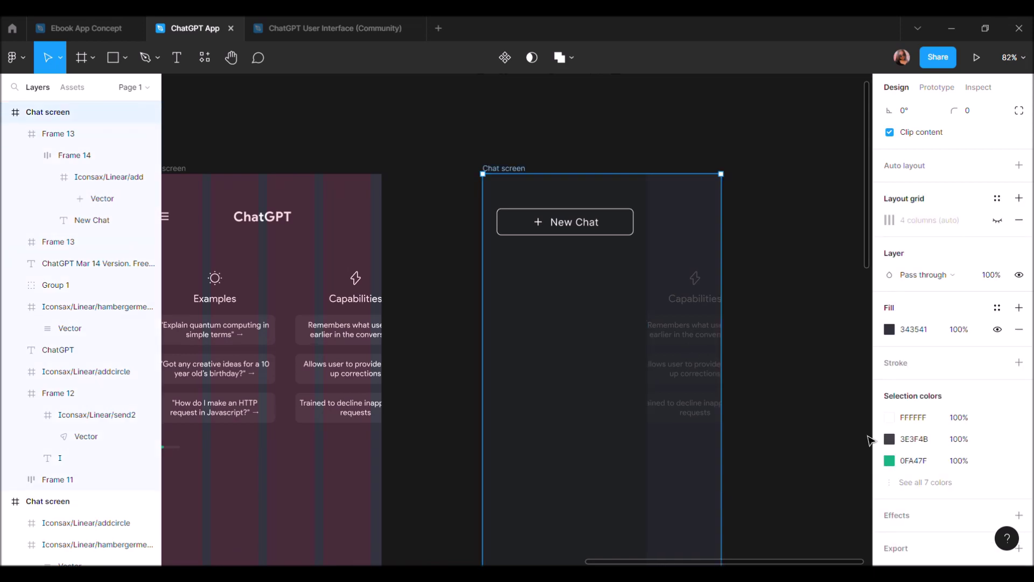
left_click(636, 328)
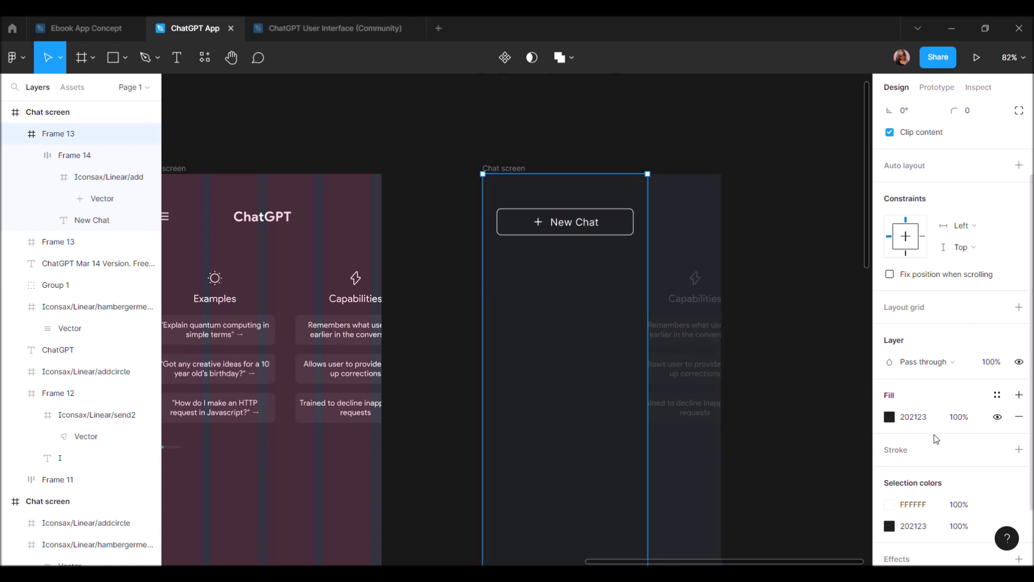
left_click(700, 362)
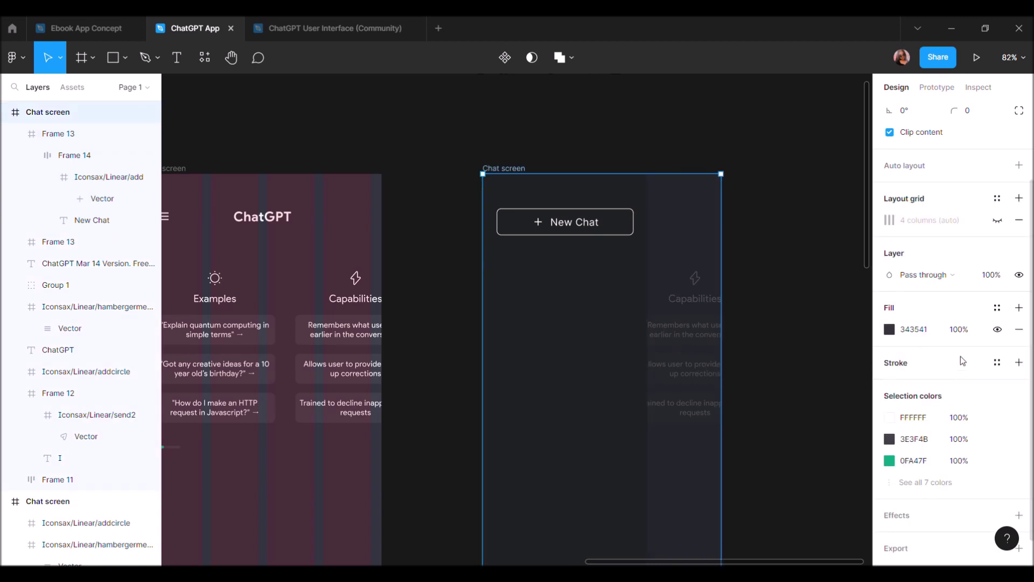
left_click(721, 317)
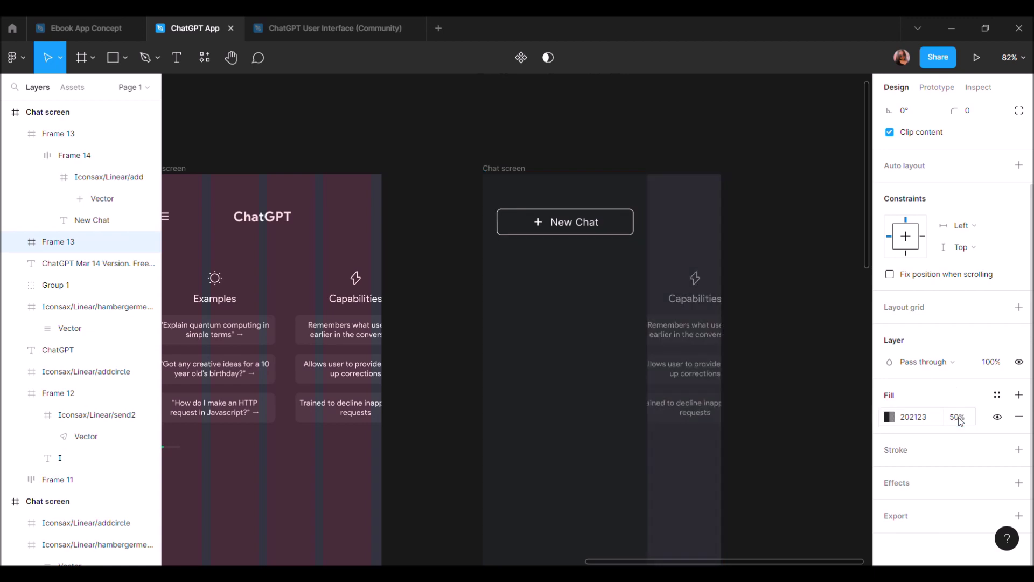
left_click(803, 334)
scroll(805, 335, "down", 5)
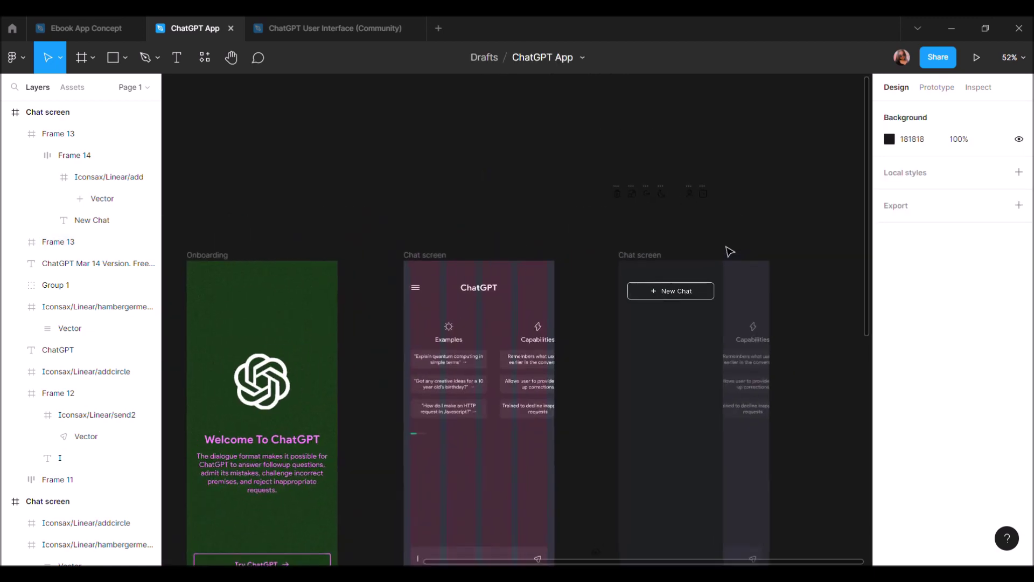
Draw a straight horizontal divider line across the sidebar with the Pen tool
scroll(386, 386, "up", 10)
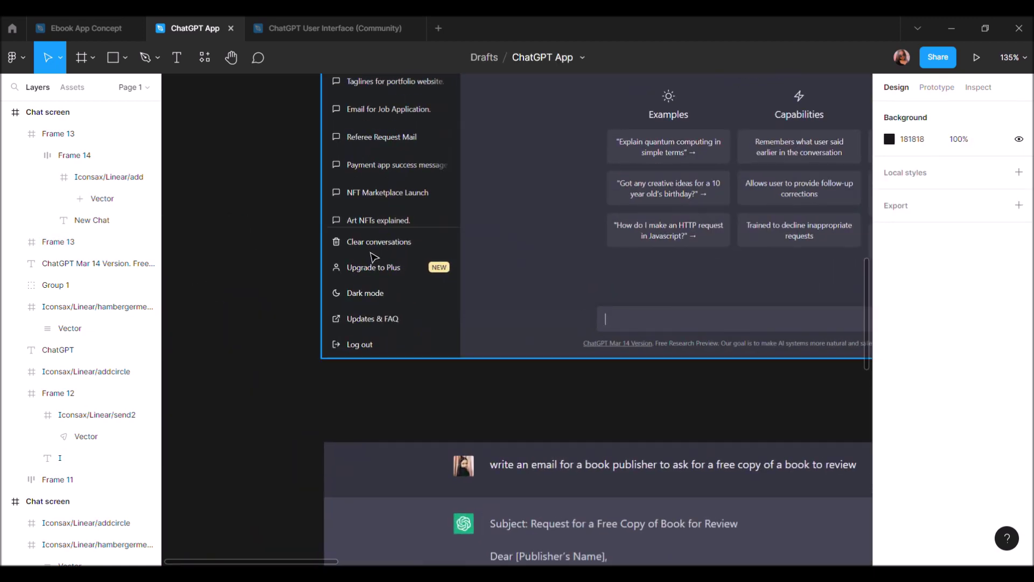
scroll(373, 253, "down", 5)
scroll(596, 72, "right", 3)
scroll(825, 193, "right", 3)
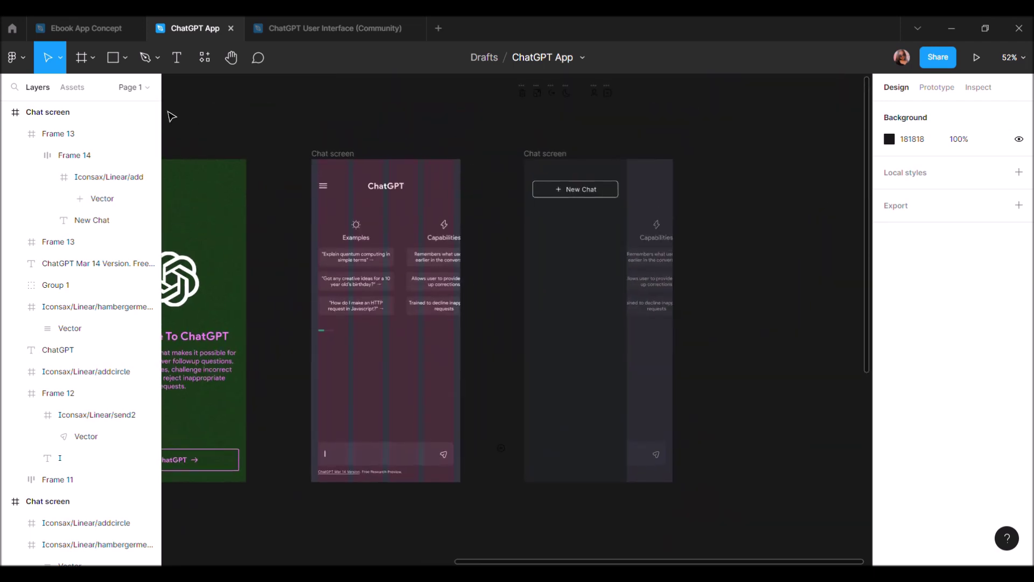
left_click(145, 58)
scroll(573, 347, "up", 3)
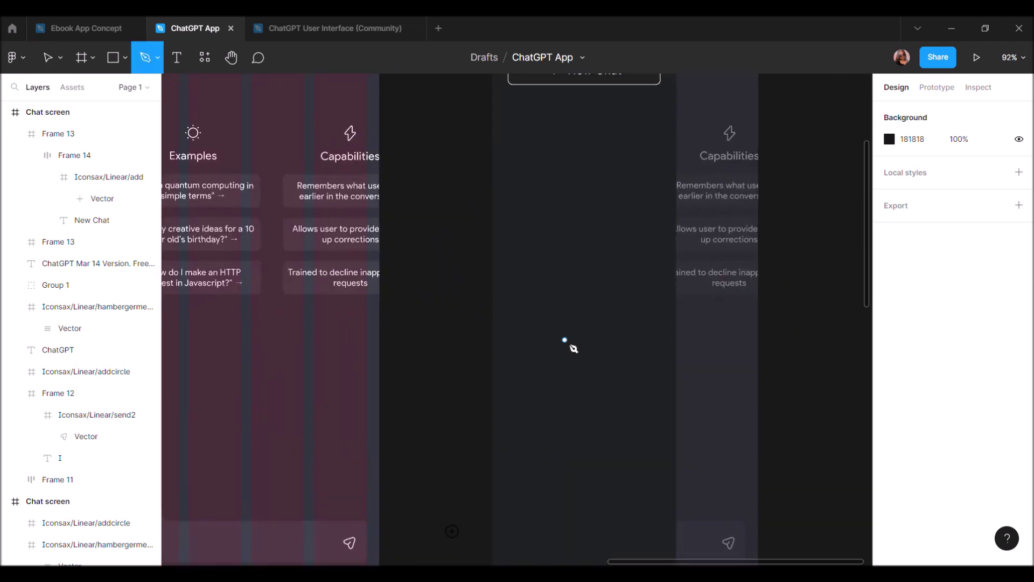
left_click(505, 370)
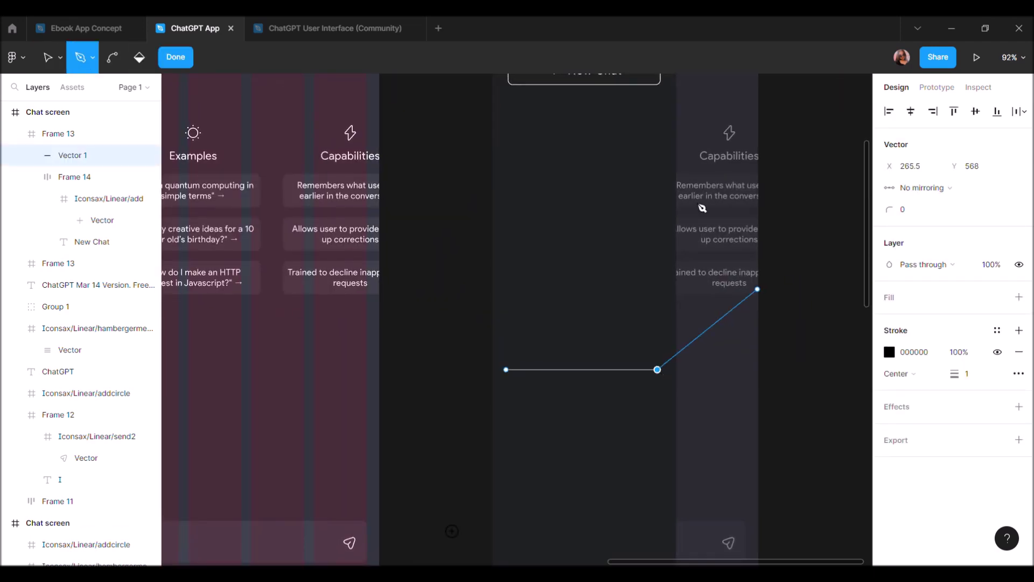
left_click(183, 57)
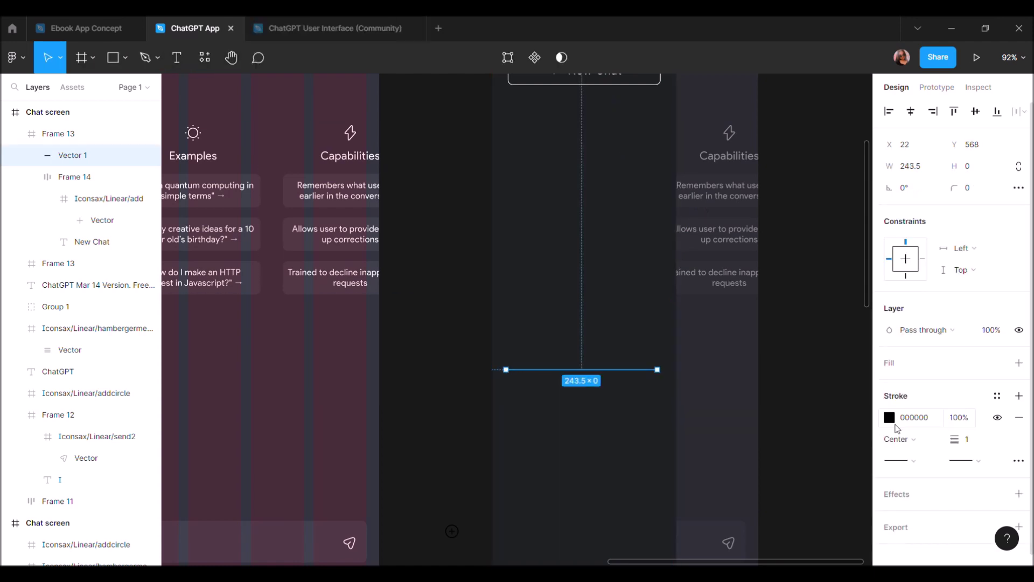
Colour the divider 909090 grey and move the trash icon just below it
left_click(889, 417)
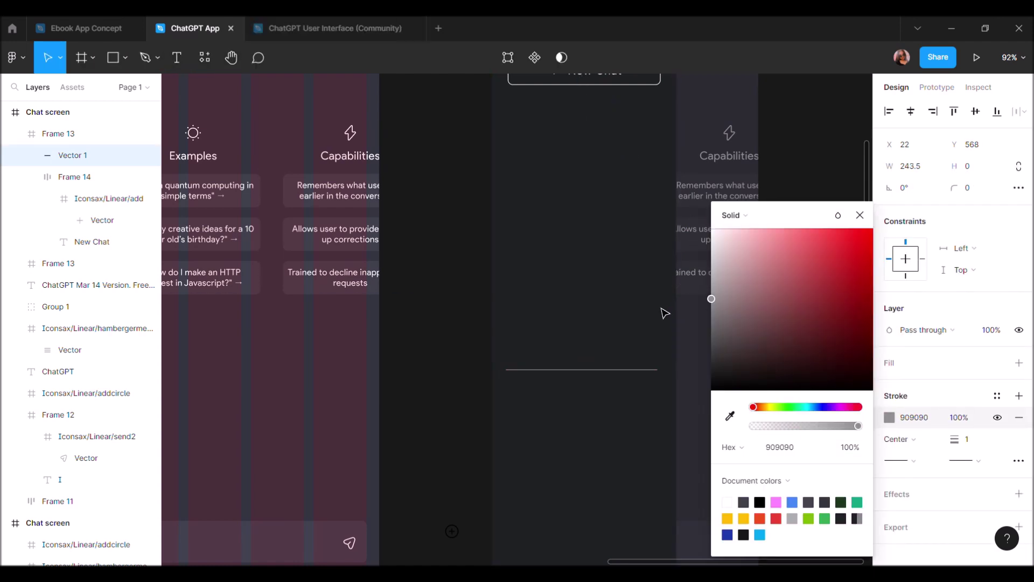
left_click(460, 335)
scroll(460, 334, "down", 3)
scroll(474, 226, "up", 1)
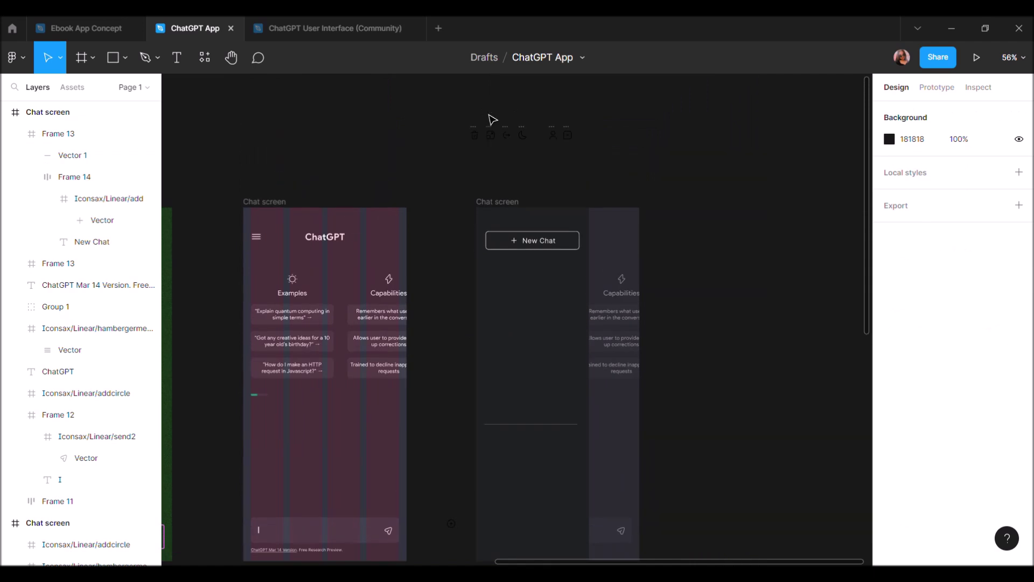
left_click_drag(475, 134, 498, 454)
Add a 'Clear Conversation' label beside the trash icon at size 16 with 0% letter spacing
scroll(492, 434, "up", 5, "ctrl")
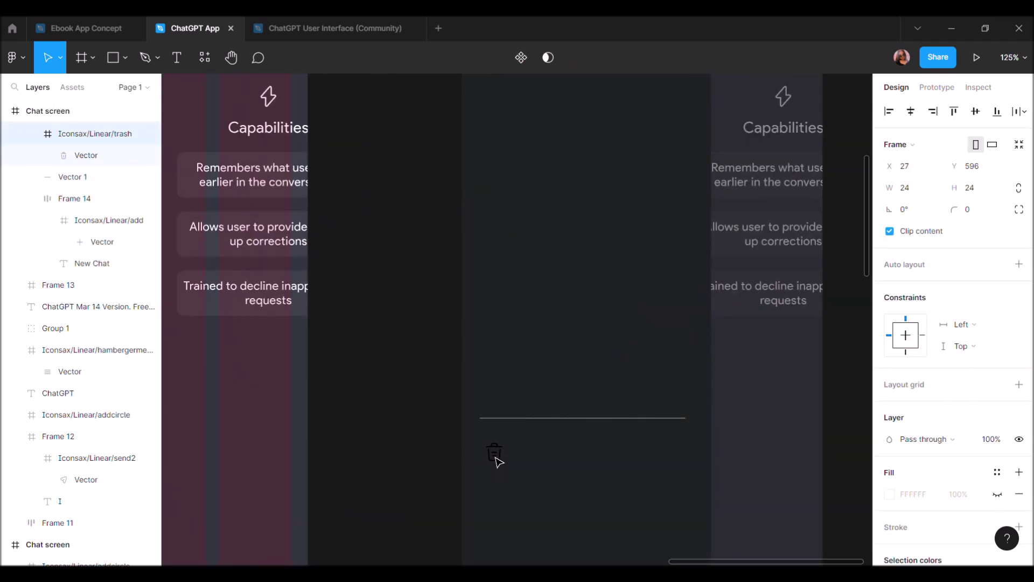
scroll(979, 408, "down", 3)
left_click(890, 450)
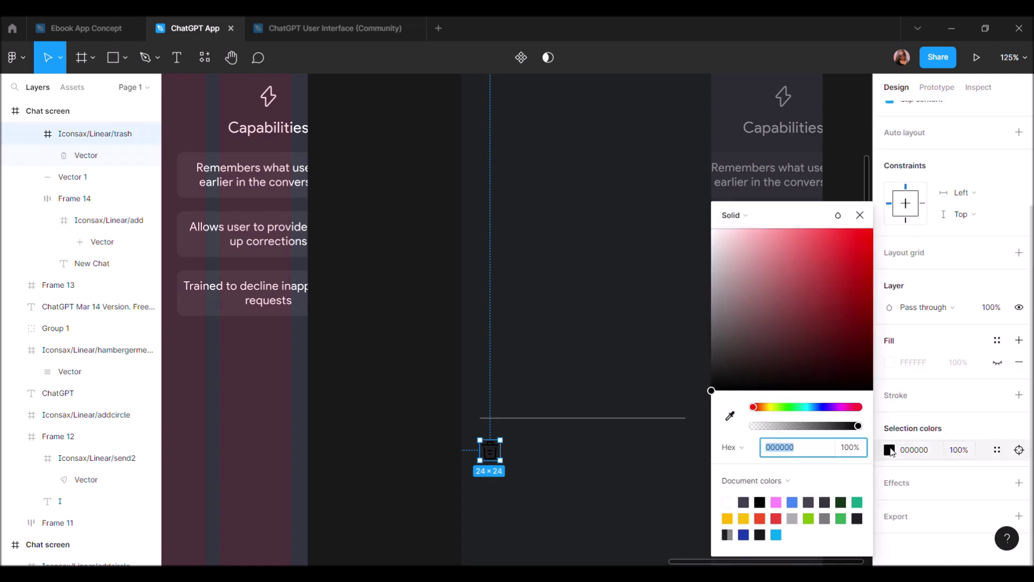
left_click(175, 61)
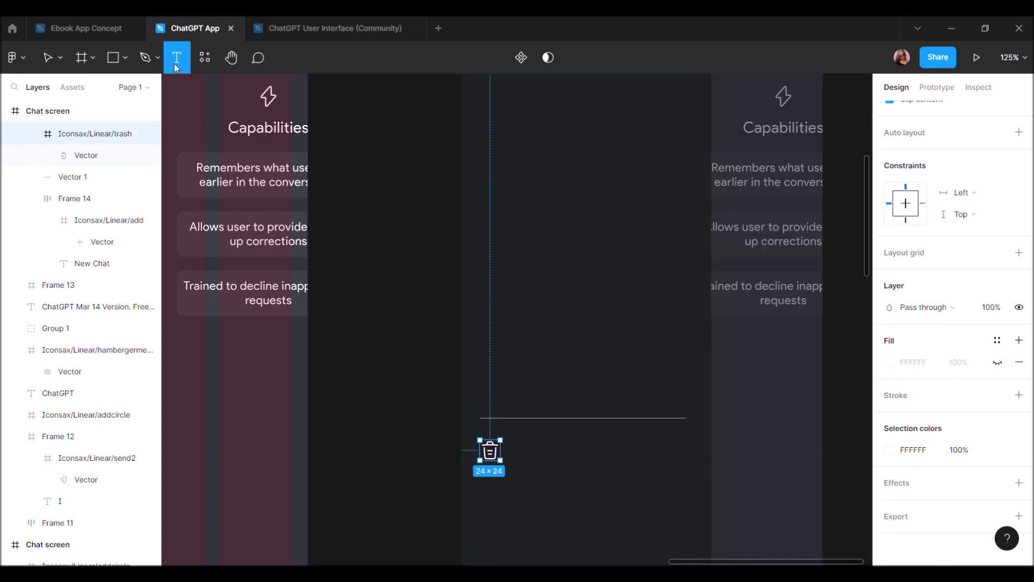
left_click(516, 454)
type("Clear Conversation")
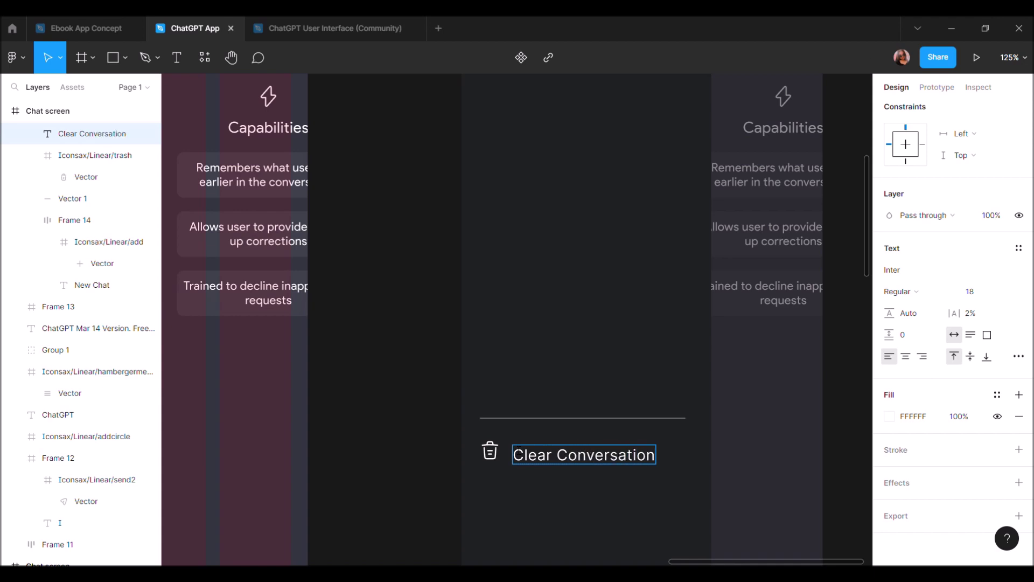
key("Escape")
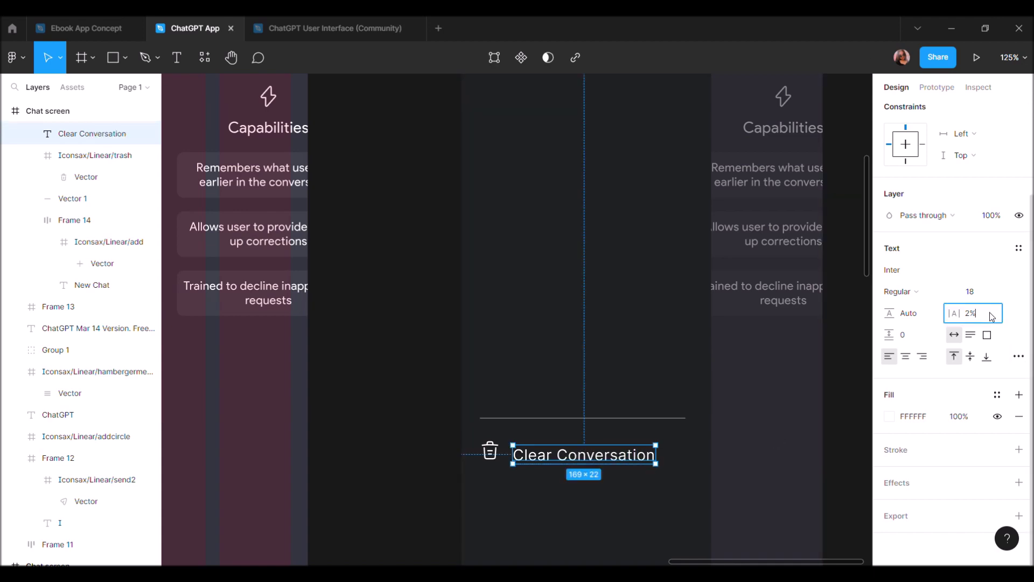
type("0")
key("Return")
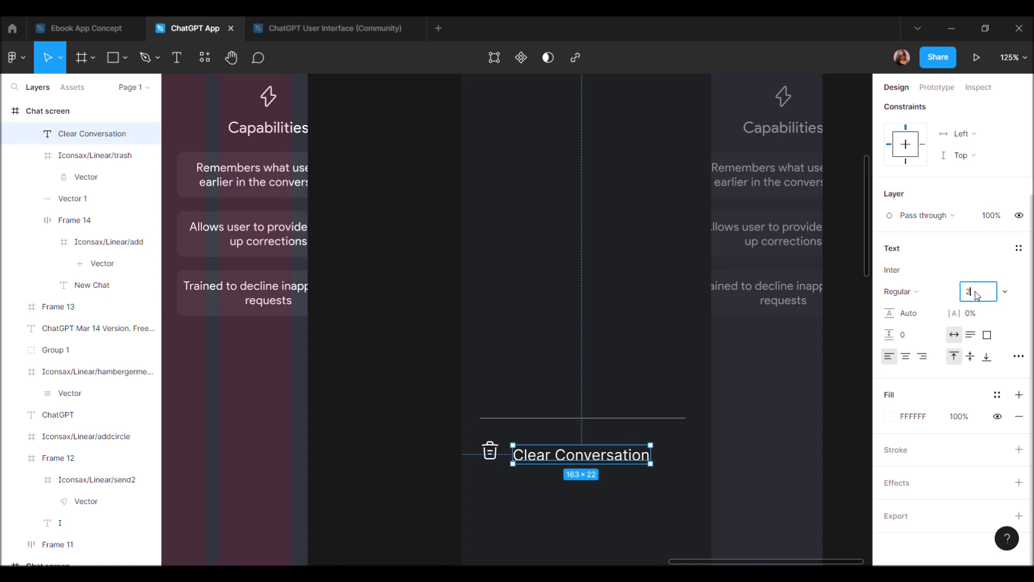
type("6")
key("Return")
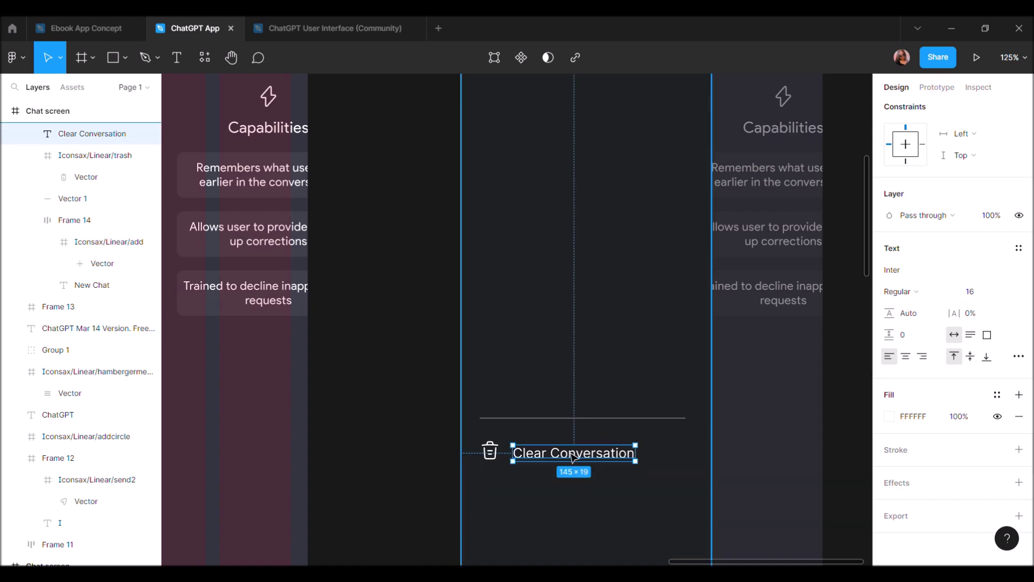
Resize the trash icon to 20×20 and thin its stroke to 1.5
scroll(485, 447, "up", 3)
left_click(135, 155)
scroll(962, 204, "up", 3)
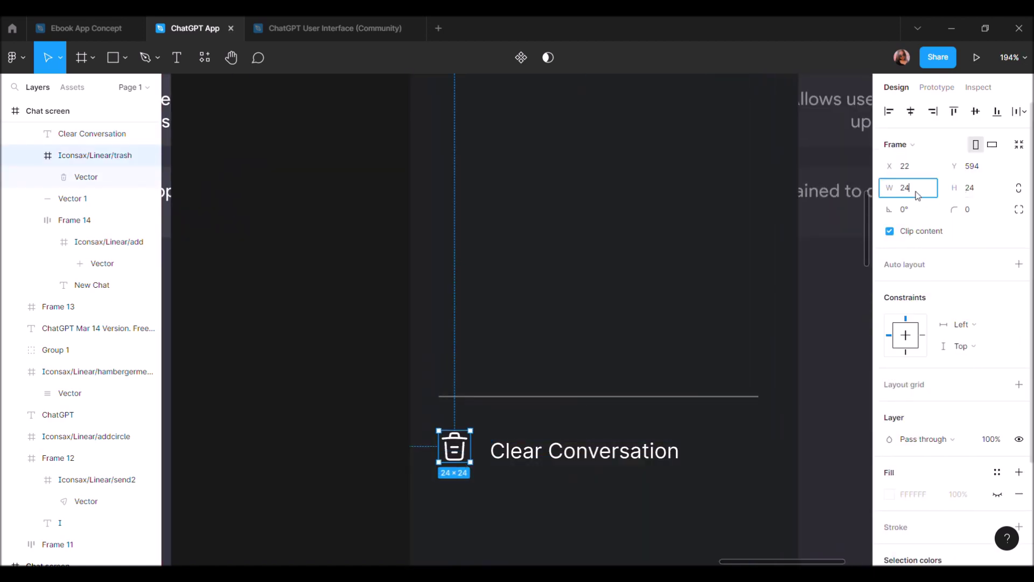
left_click(982, 189)
type("20")
key("Return")
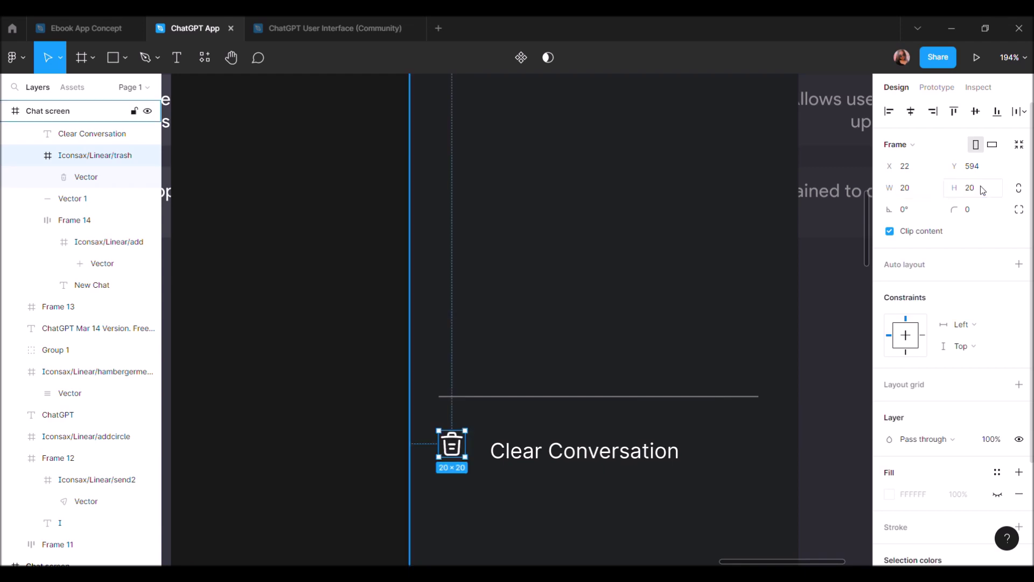
scroll(565, 420, "up", 5)
scroll(389, 490, "down", 3)
scroll(438, 374, "left", 4)
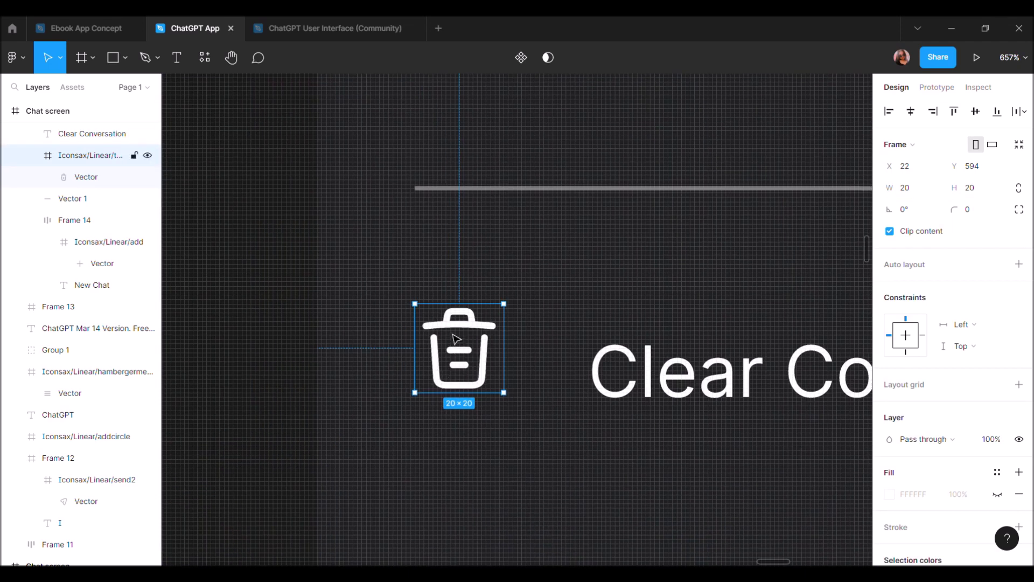
scroll(455, 338, "up", 3)
double_click(452, 333)
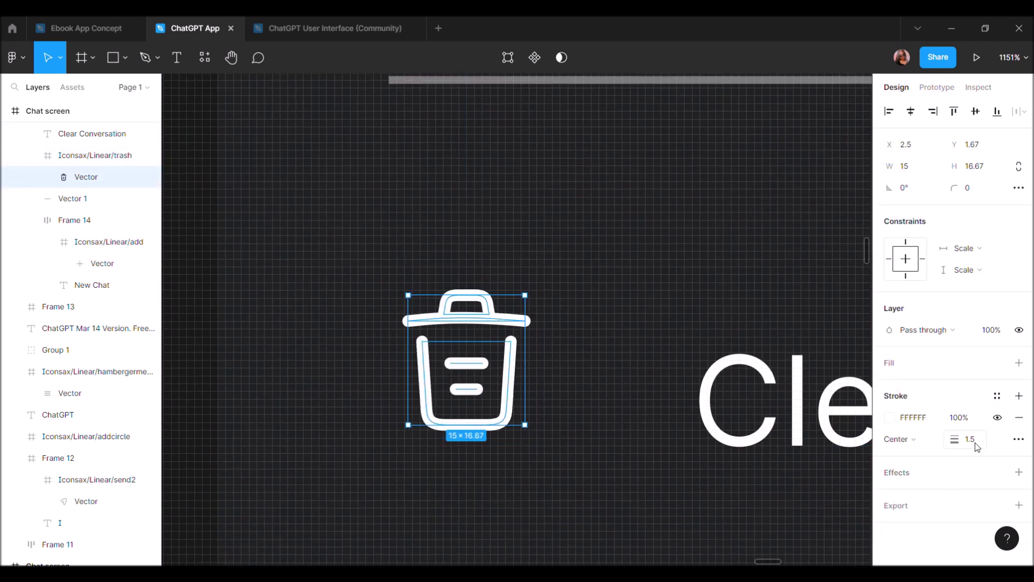
key("Return")
Combine the trash icon and label into a vertically centred auto layout row
scroll(605, 358, "down", 5)
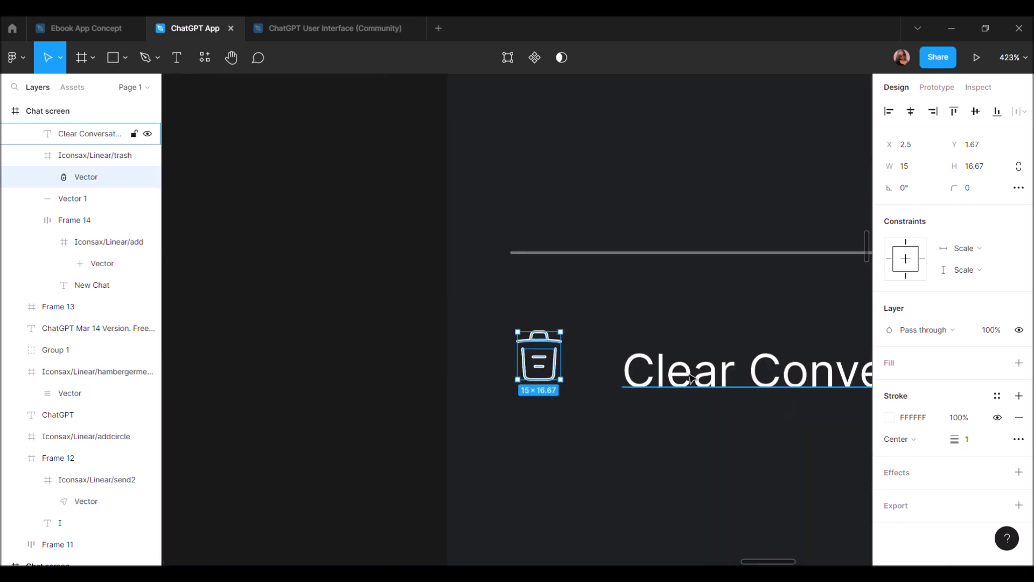
left_click(691, 378)
left_click_drag(691, 379, 663, 361)
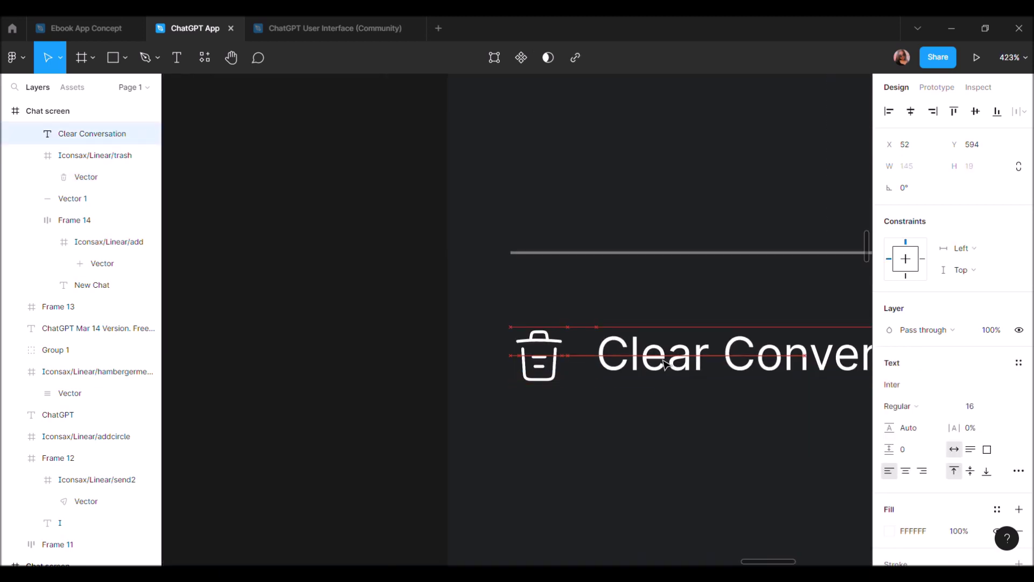
left_click(554, 354, "shift")
key("shift+a")
scroll(553, 354, "down", 5)
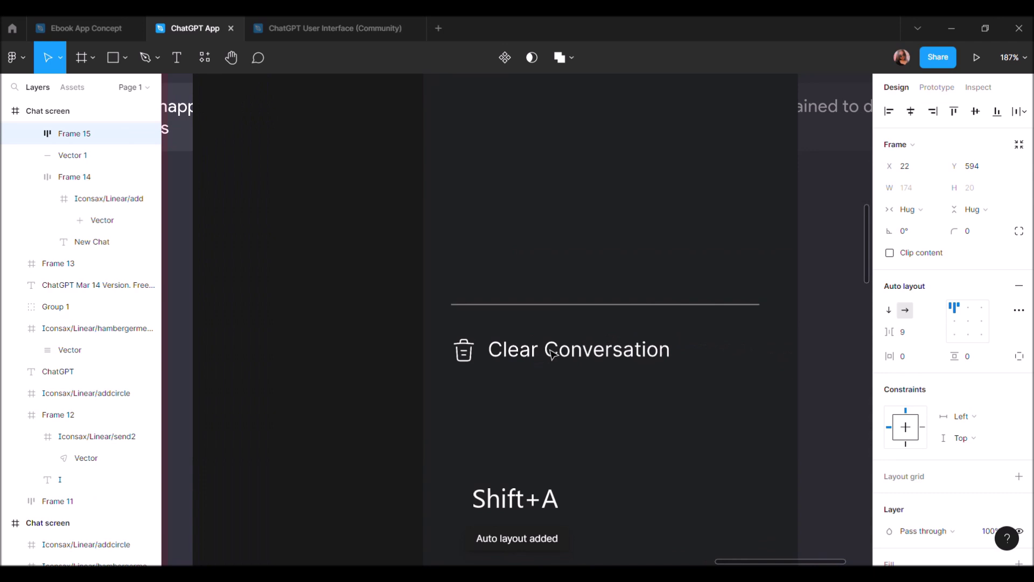
left_click(954, 322)
scroll(620, 379, "down", 3)
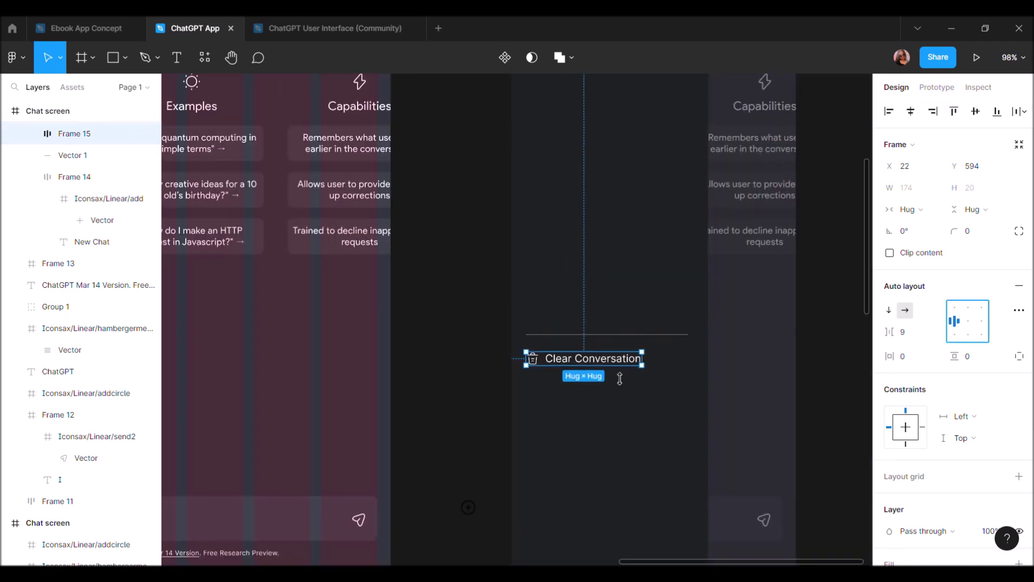
left_click(489, 361)
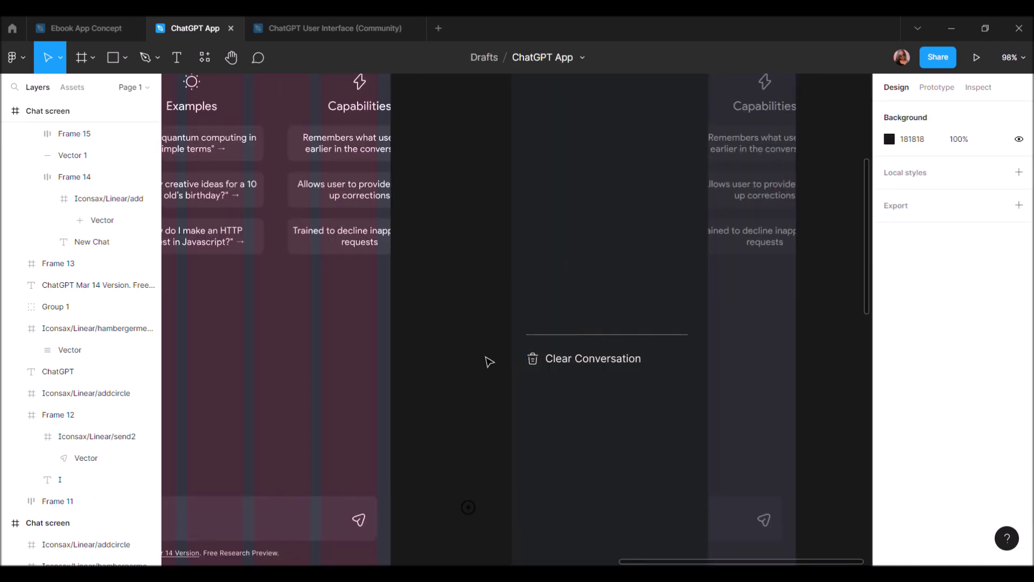
Shorten the divider line to 187 wide
scroll(489, 362, "up", 3)
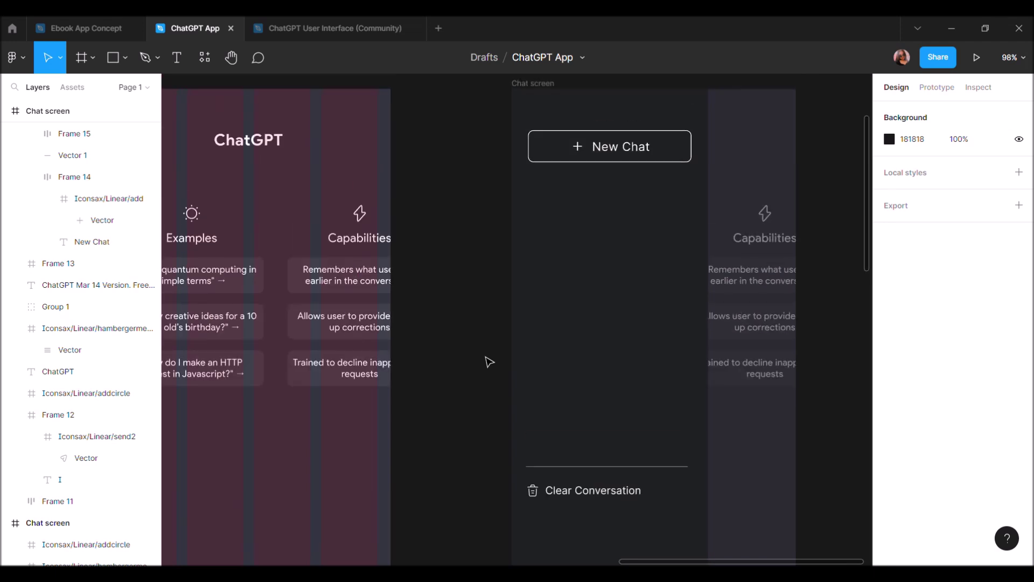
left_click(599, 463)
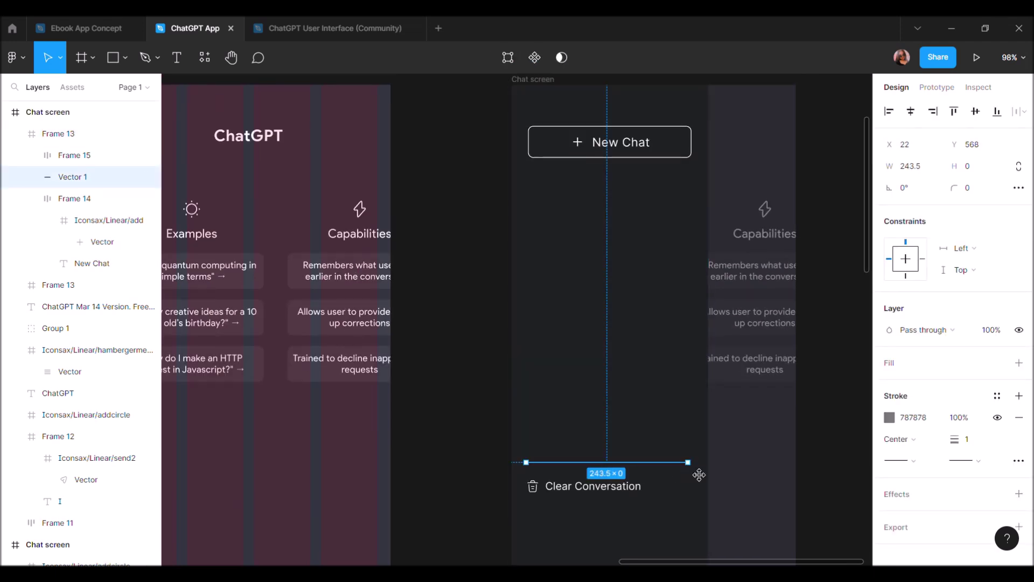
left_click(638, 486)
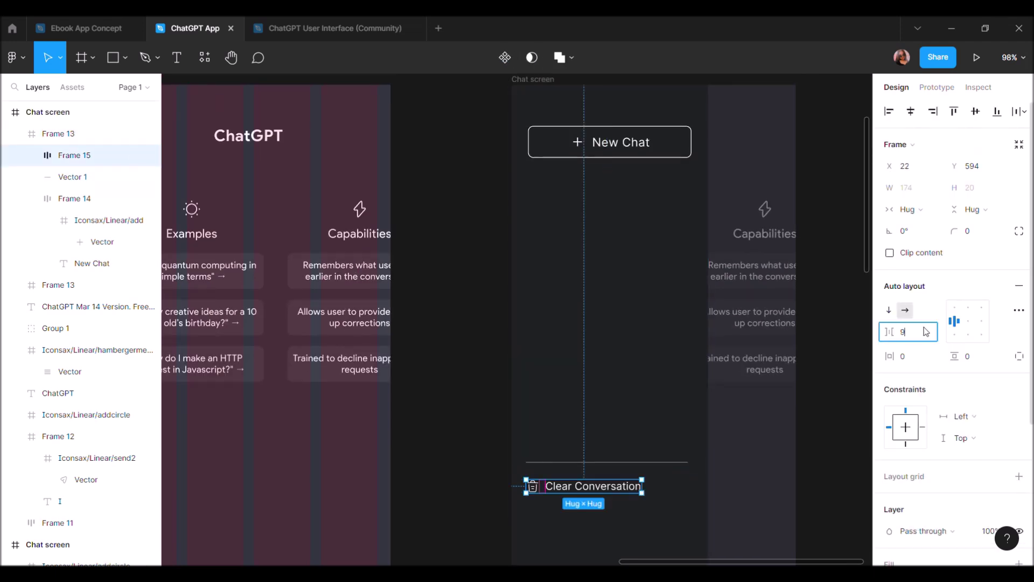
left_click(670, 462)
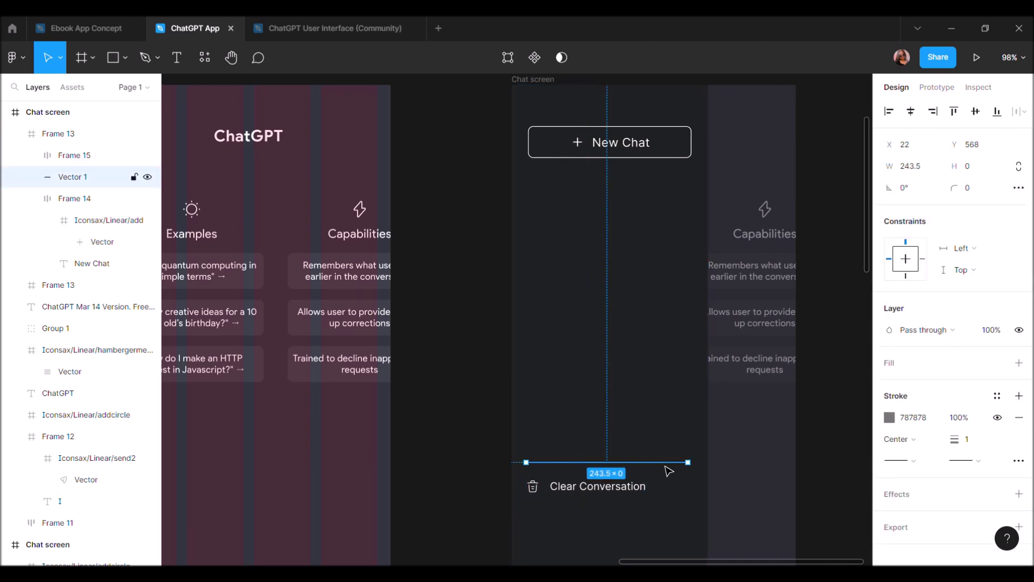
scroll(671, 466, "up", 2)
left_click_drag(700, 475, 663, 473)
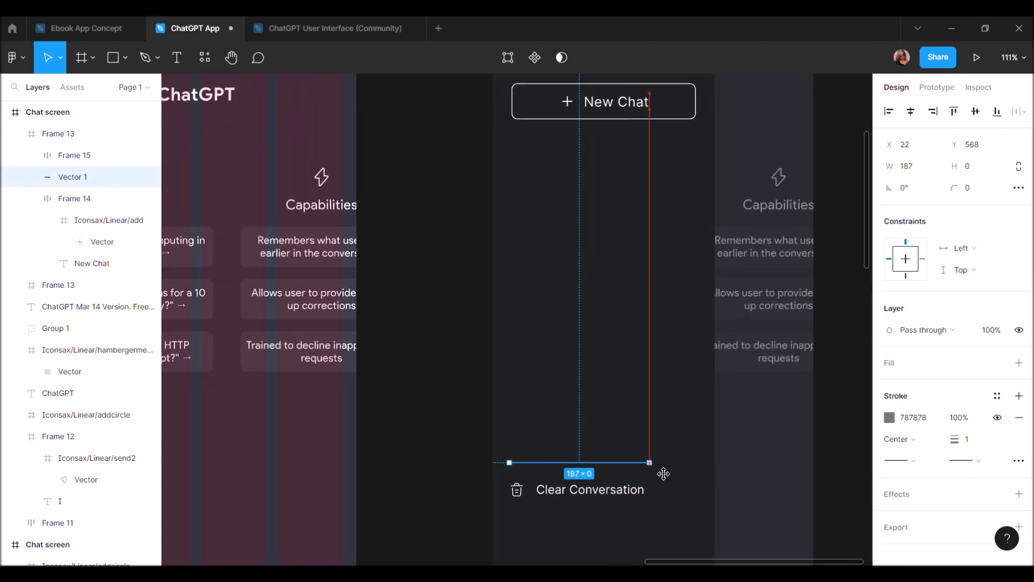
Narrow the sidebar panel to 237 wide
left_click(692, 466)
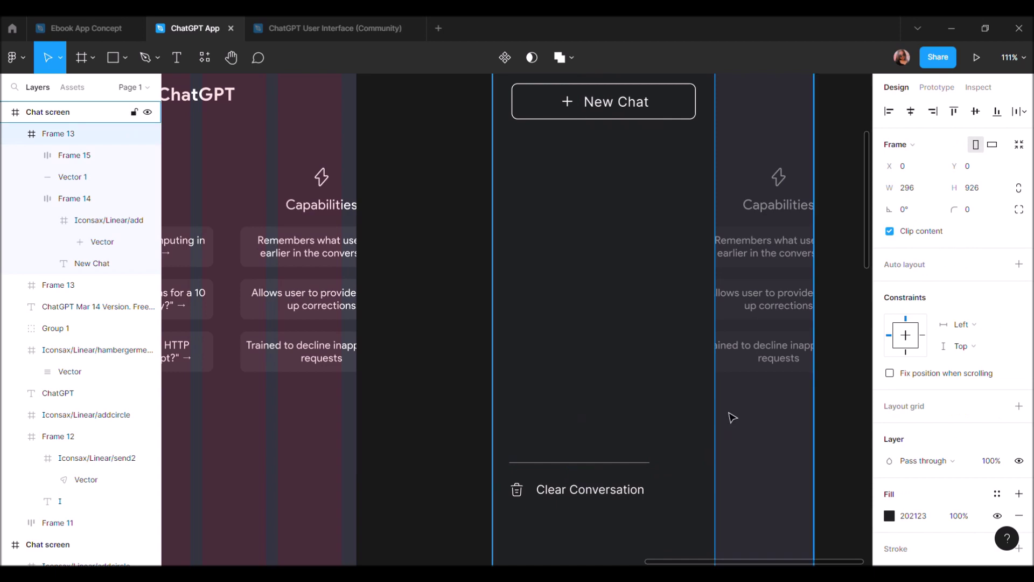
left_click_drag(727, 416, 682, 414)
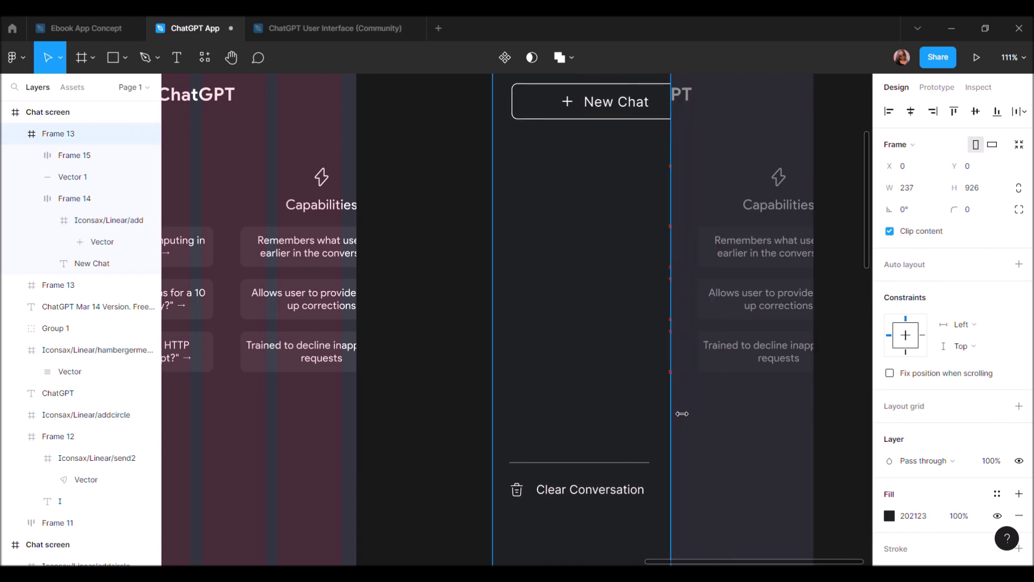
left_click(639, 463)
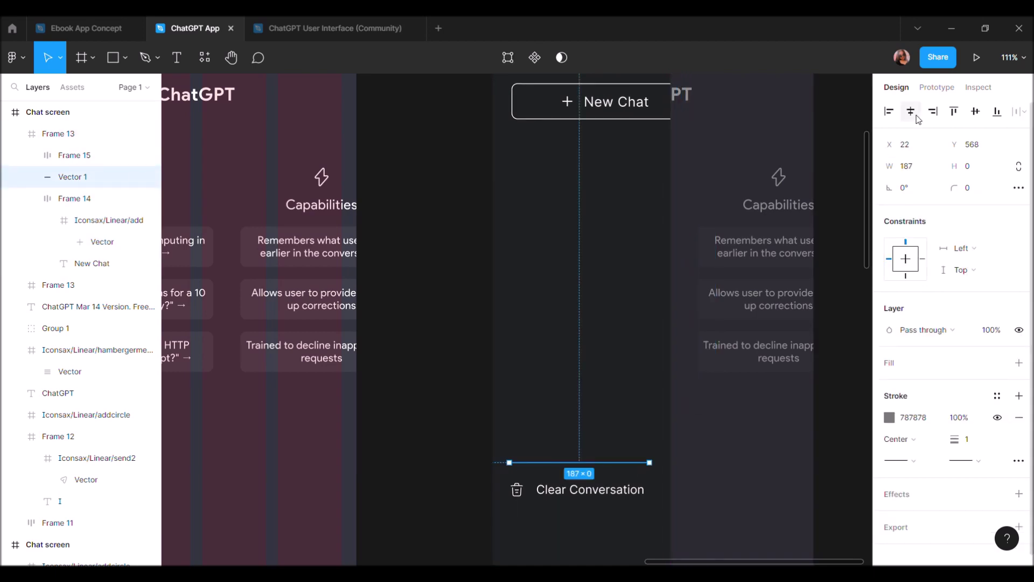
left_click(607, 492)
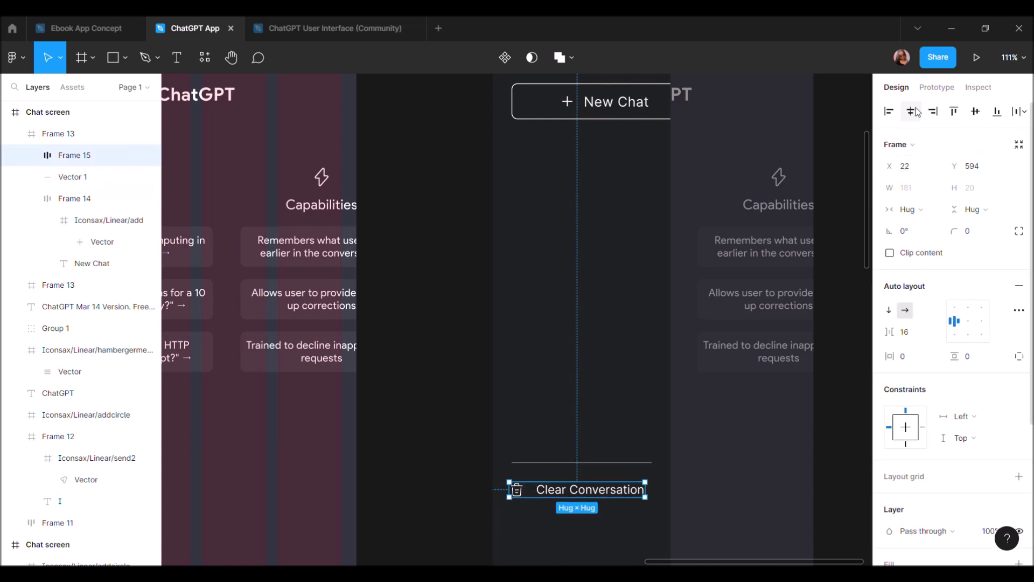
Shrink the New Chat button to 187 wide to match the divider line
left_click(603, 108)
scroll(604, 108, "up", 5)
scroll(701, 215, "down", 3)
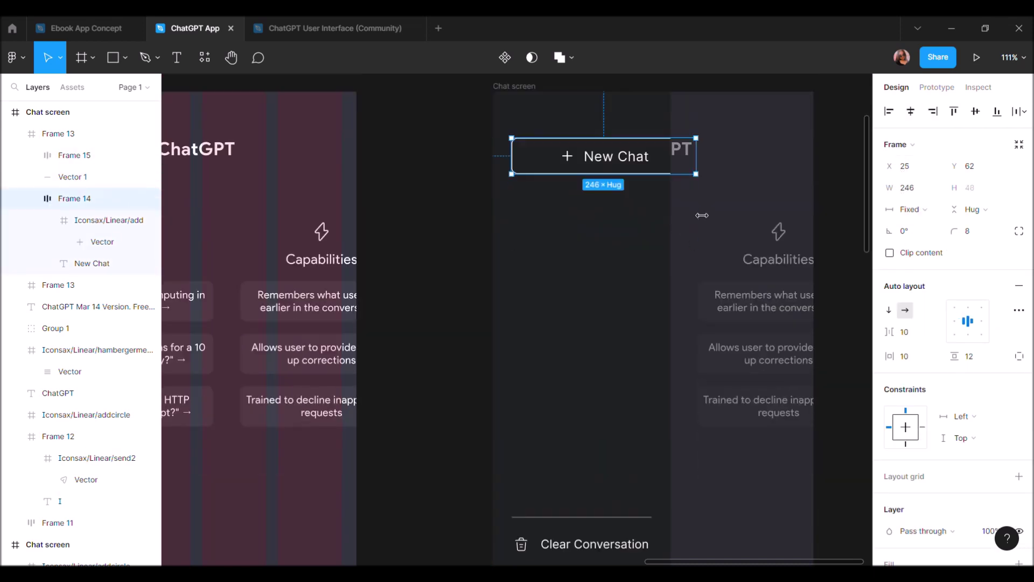
scroll(701, 215, "down", 3)
left_click_drag(706, 125, 663, 125)
left_click(591, 114)
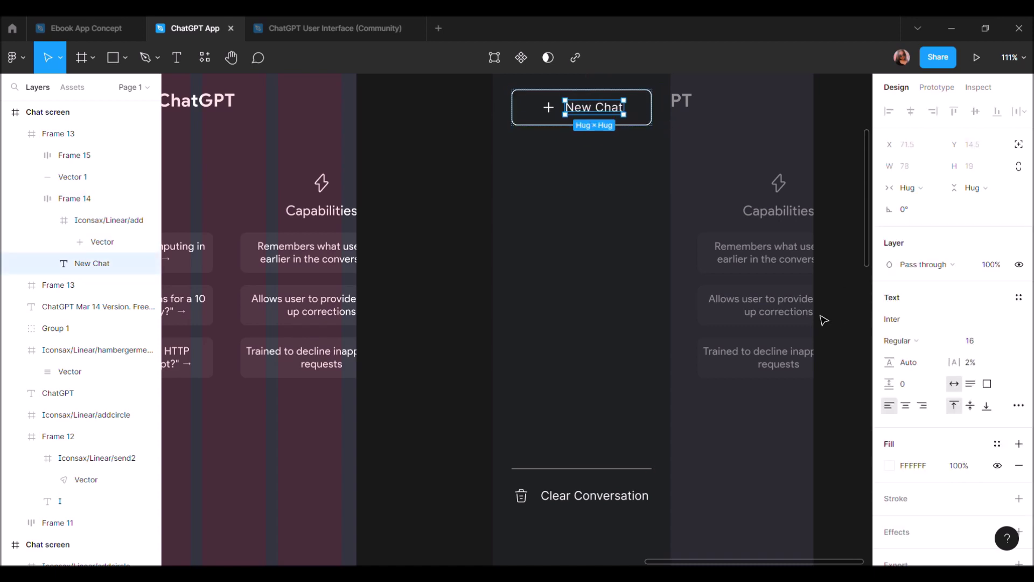
Recheck the resized New Chat button, then select the Clear Conversation row
left_click(827, 333)
scroll(830, 334, "down", 3)
scroll(830, 335, "up", 1)
scroll(830, 334, "right", 1)
left_click(637, 217)
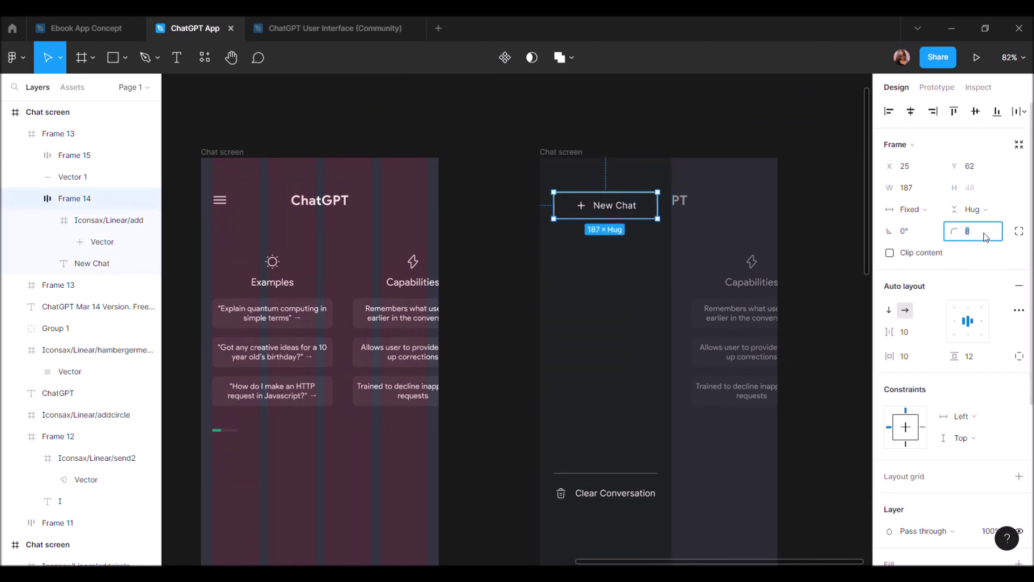
left_click(826, 279)
scroll(827, 279, "down", 2)
scroll(827, 279, "down", 2)
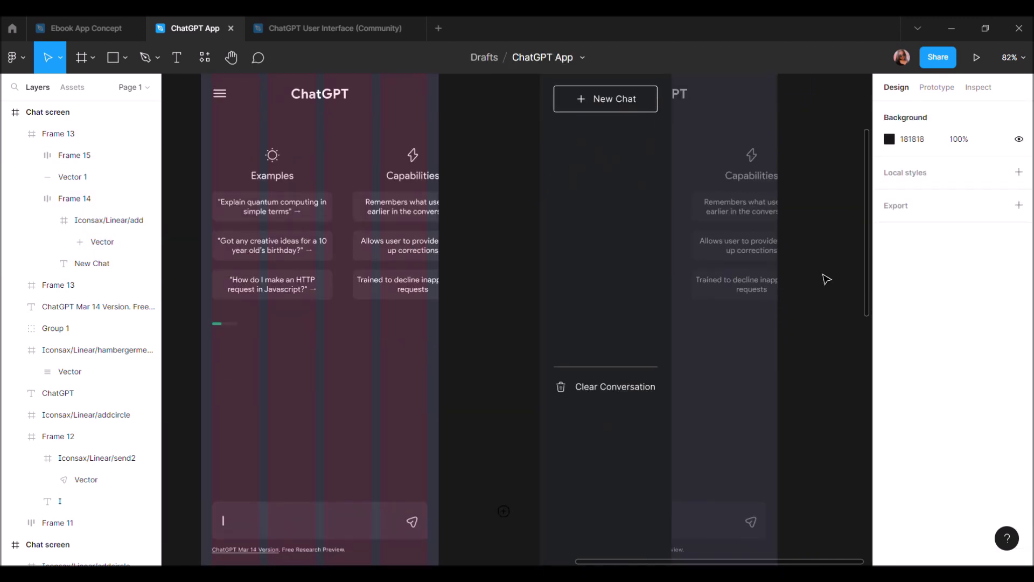
left_click(607, 392)
Duplicate the Clear Conversation row below itself and relabel the copy 'Upgrade to Plus'
left_click_drag(607, 393, 610, 414)
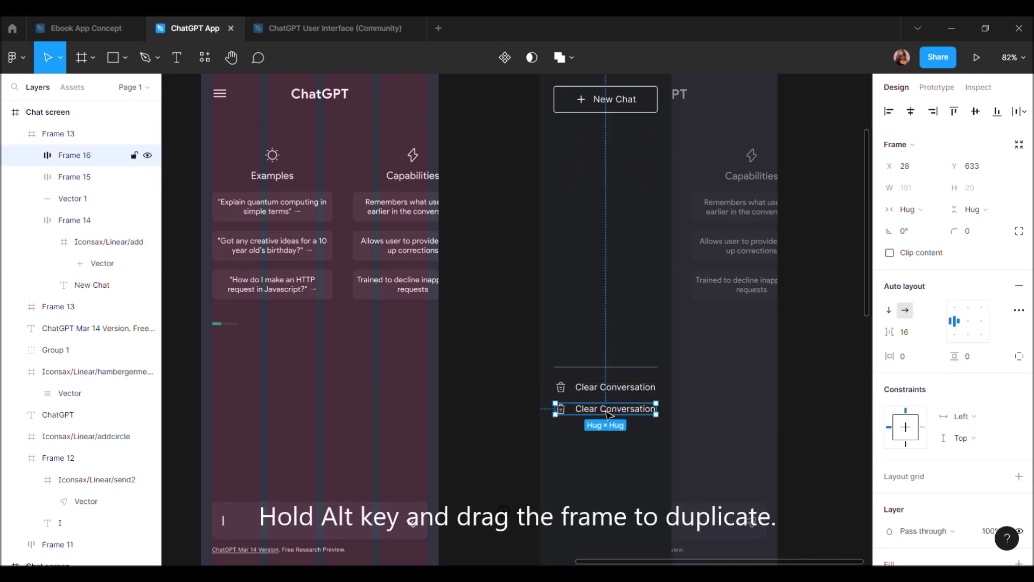
scroll(610, 413, "up", 3, "ctrl")
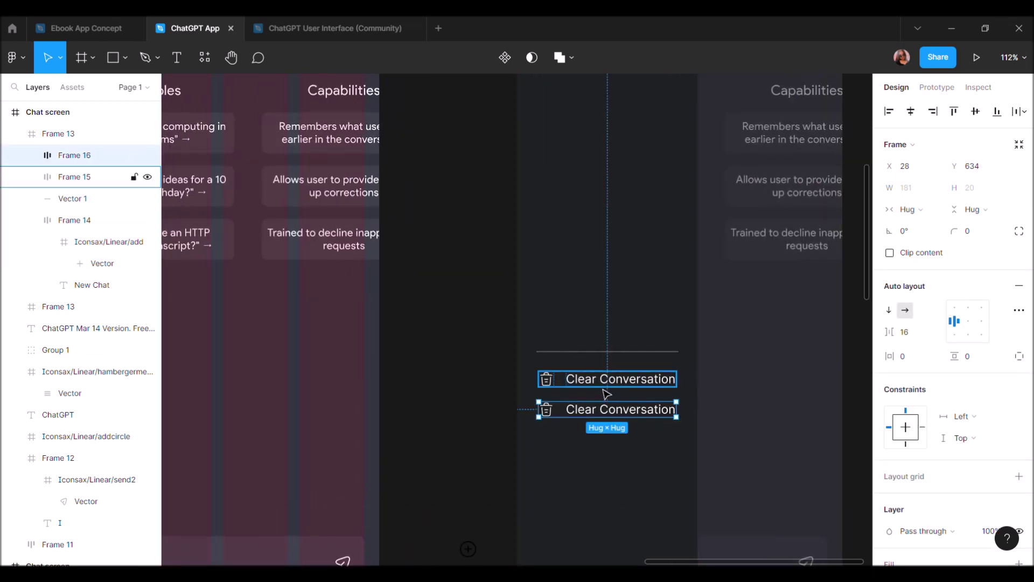
left_click(808, 343)
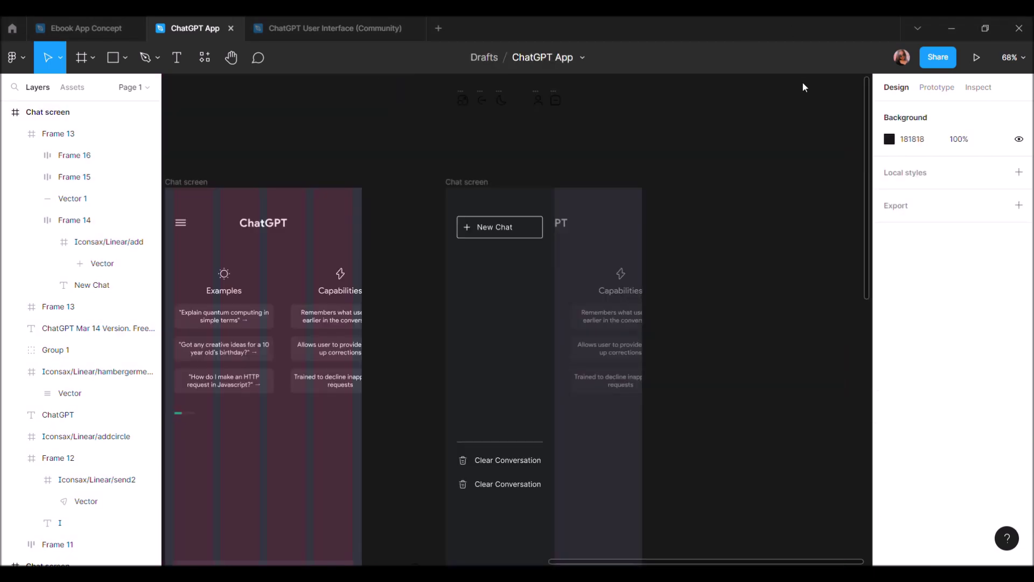
scroll(511, 243, "down", 4)
left_click(492, 265)
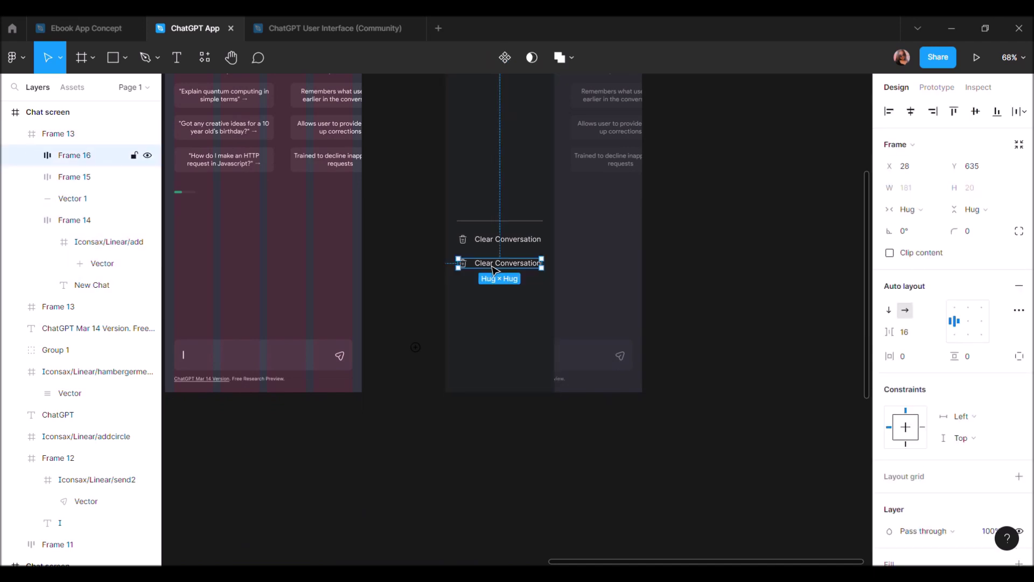
double_click(495, 270)
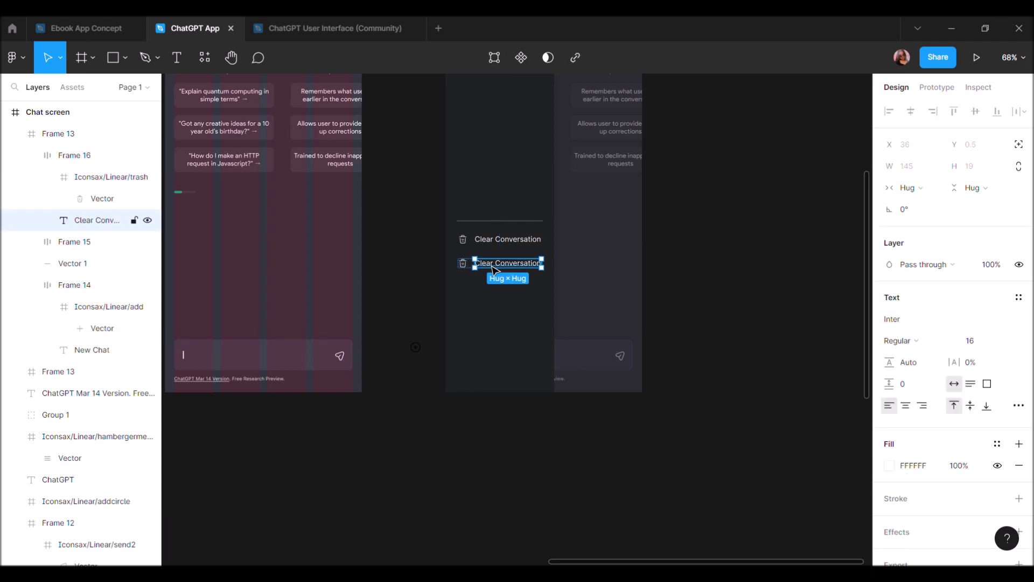
scroll(494, 270, "up", 3, "ctrl")
key("Return")
type("Upgrade to")
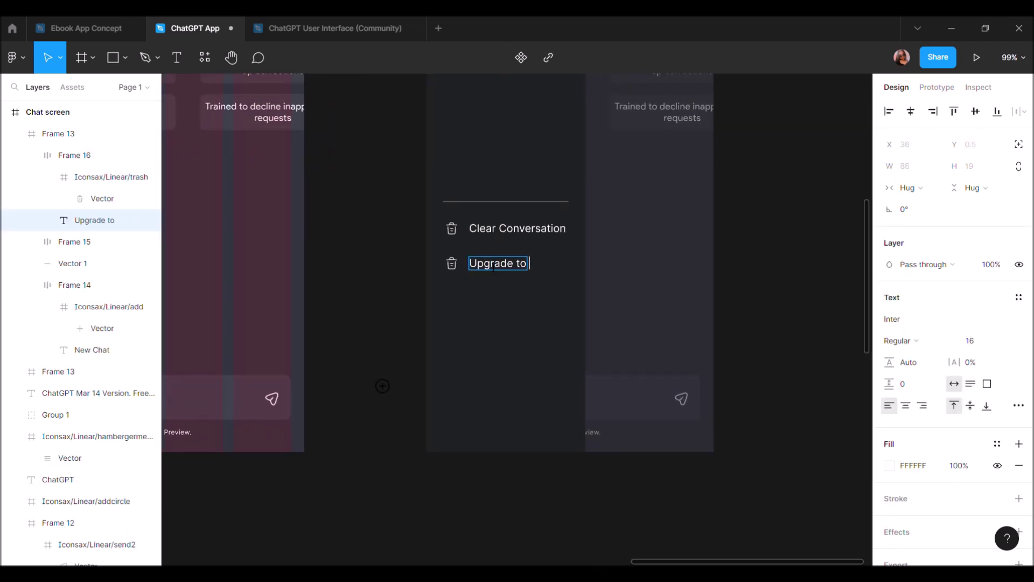
key("Escape")
Replace the Upgrade row's trash icon with a copy of the spare person icon
scroll(480, 337, "up", 3)
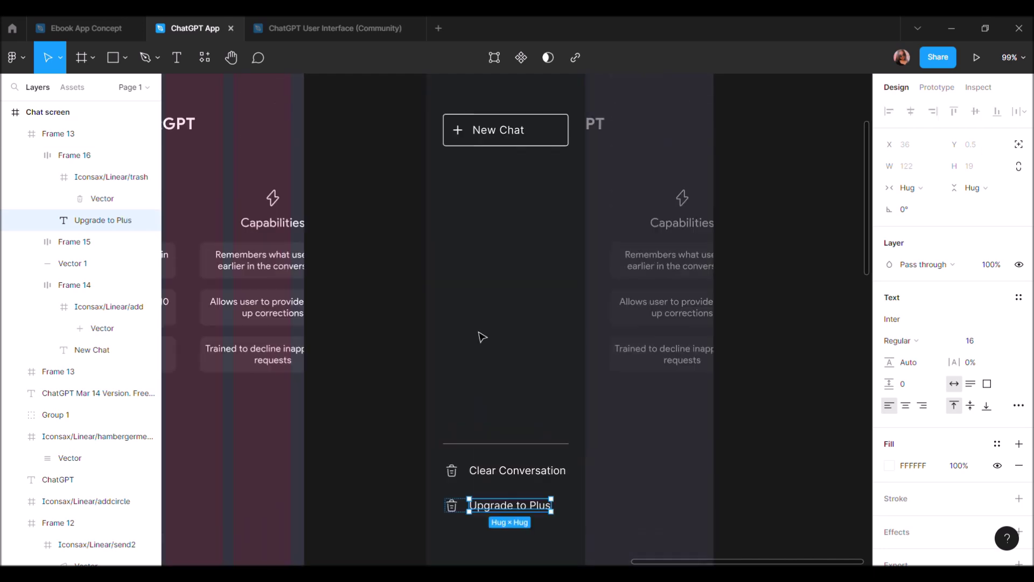
scroll(479, 335, "up", 2)
scroll(481, 337, "up", 4)
left_click(559, 155)
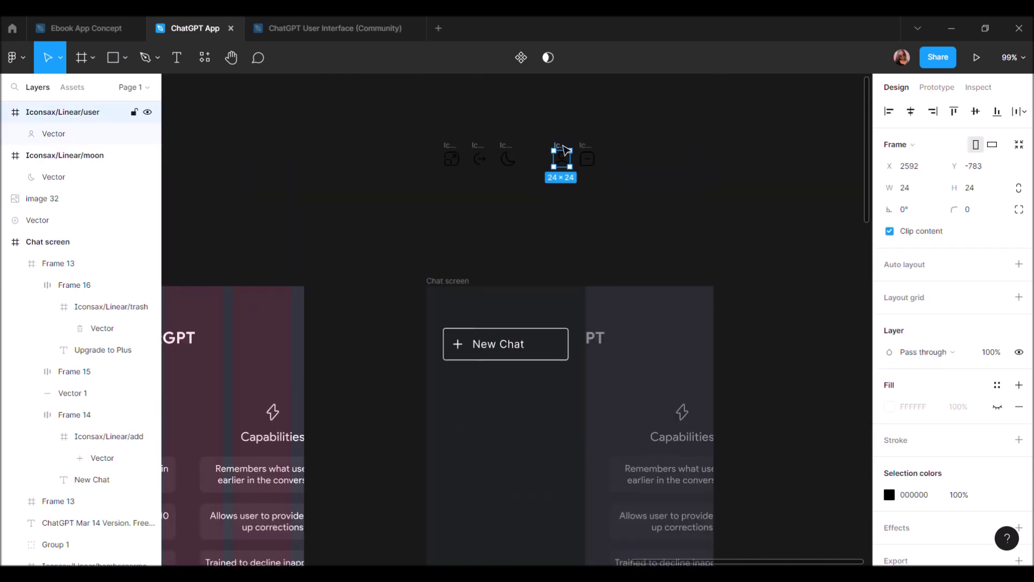
key("ctrl+c")
scroll(565, 150, "down", 5)
scroll(438, 307, "down", 1)
scroll(439, 301, "up", 3, "ctrl")
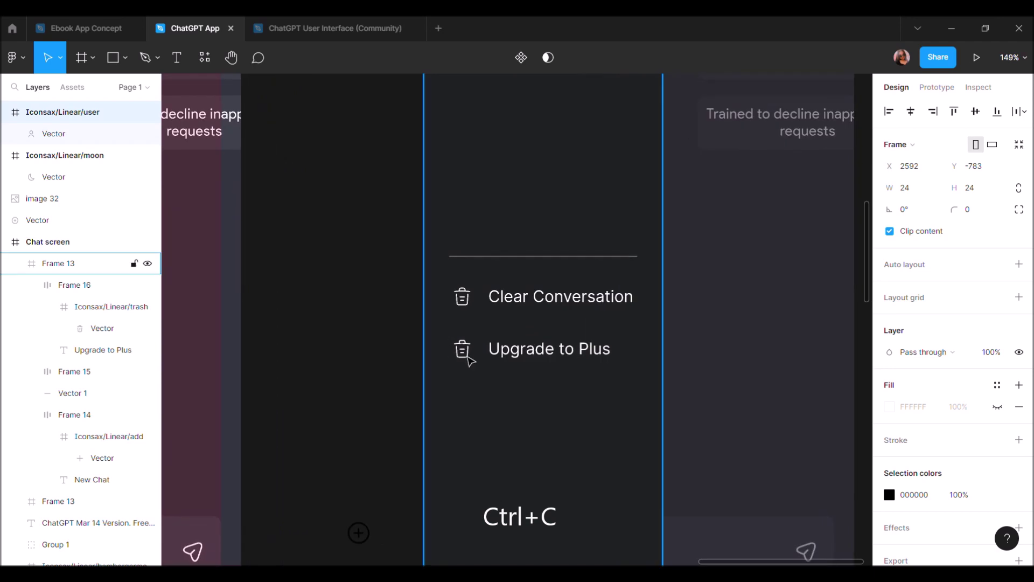
left_click(467, 355)
key("ctrl+shift+alt+v")
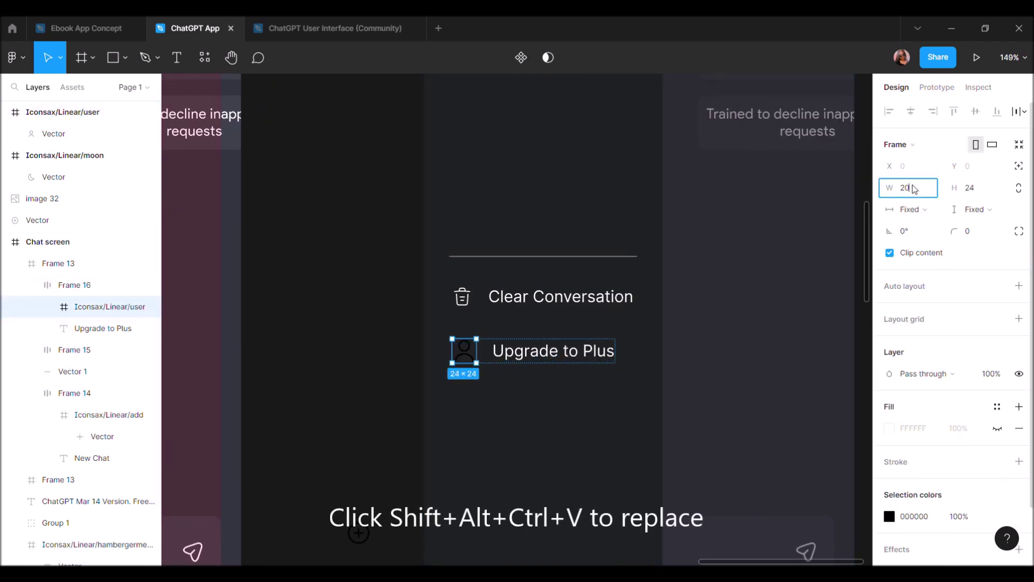
Resize the person icon to 20×20 and colour it white (FFFFFF)
left_click(988, 187)
type("20")
key("Return")
scroll(946, 392, "down", 2)
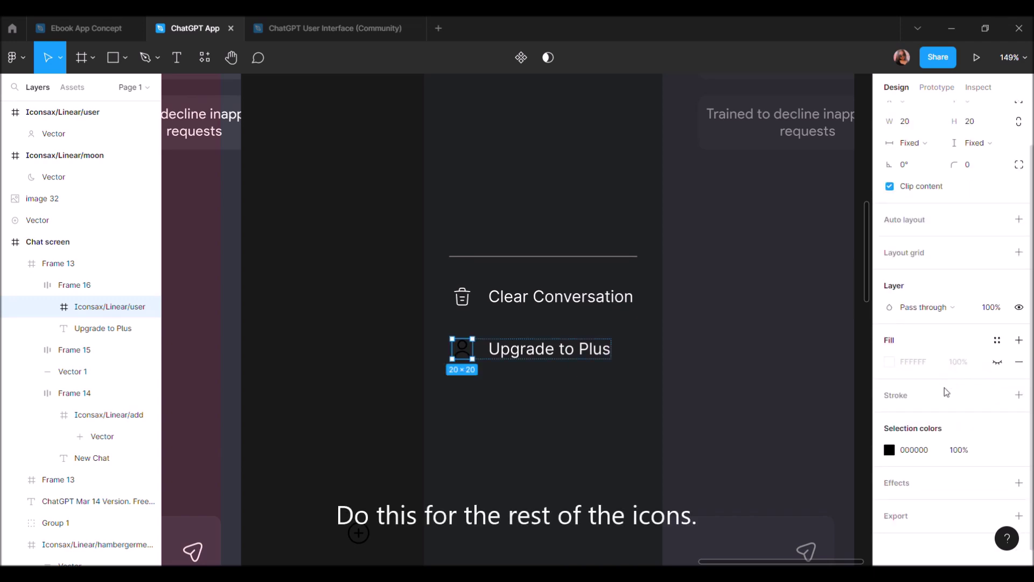
left_click(888, 450)
type("ffffff")
key("Return")
scroll(469, 323, "up", 5, "ctrl")
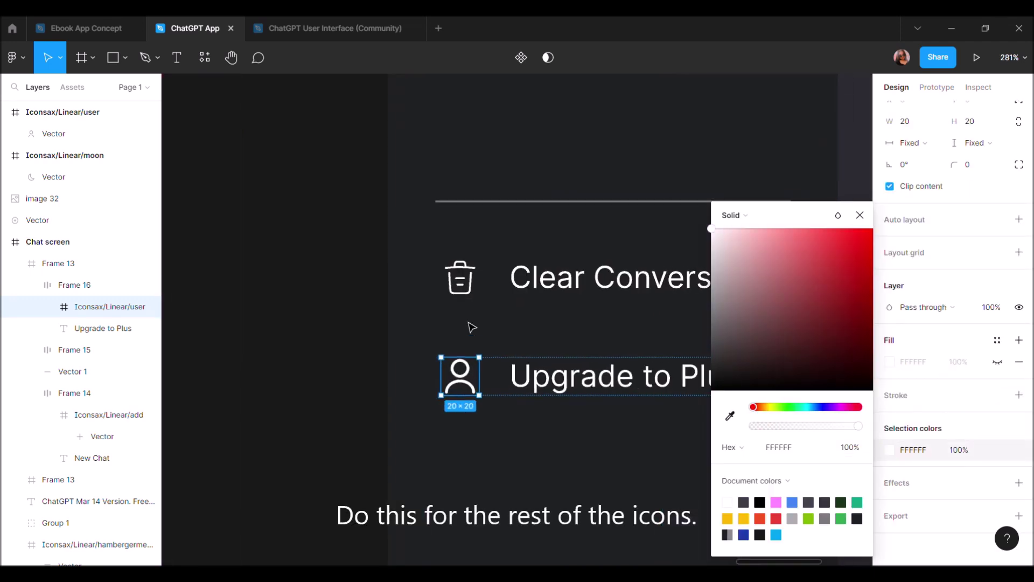
double_click(470, 387)
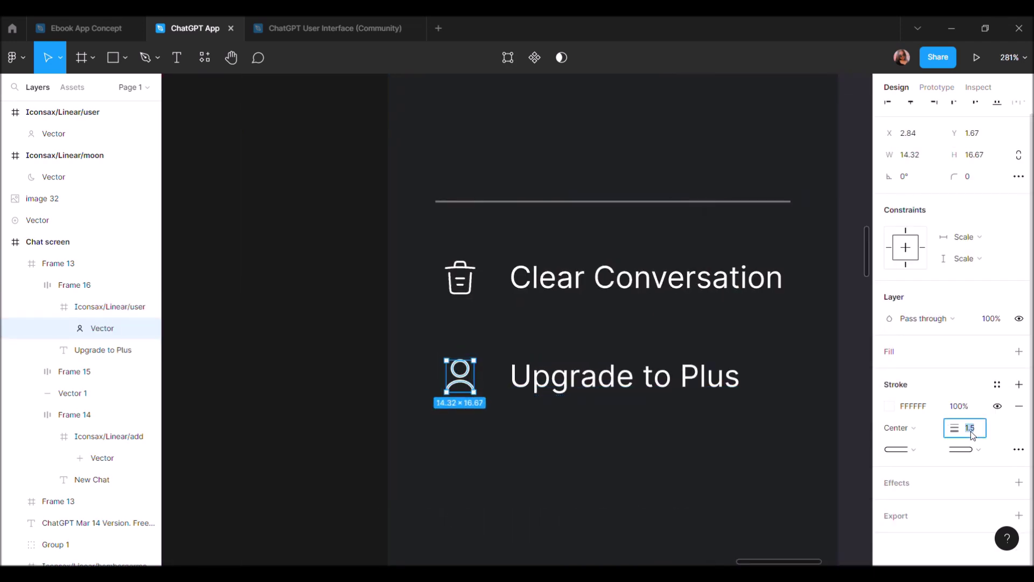
type("1")
left_click(307, 328)
scroll(307, 327, "down", 5, "ctrl")
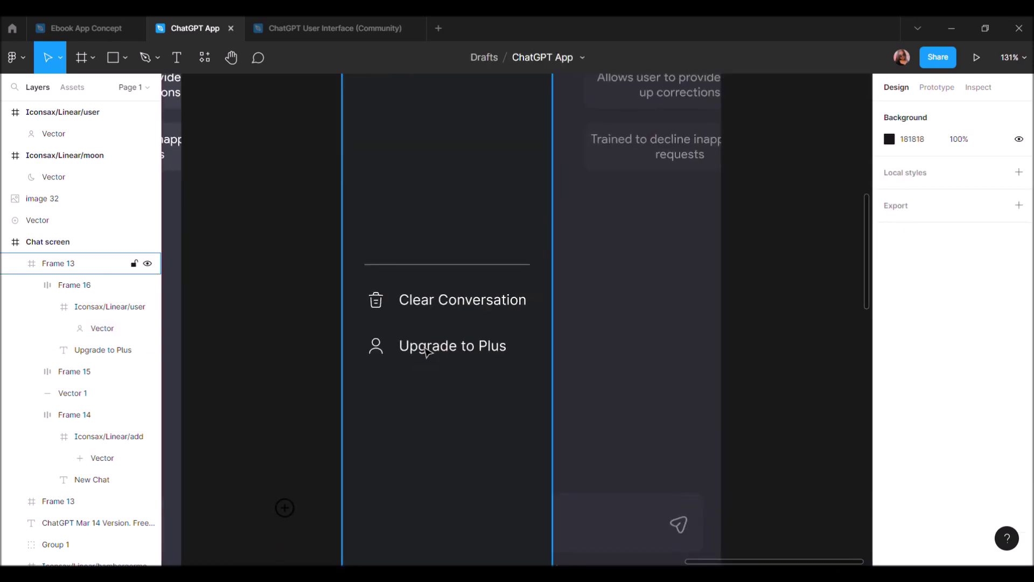
left_click(425, 351)
Duplicate the Upgrade row and stack all three rows in a vertical auto layout (Shift+A)
left_click_drag(427, 352, 427, 393)
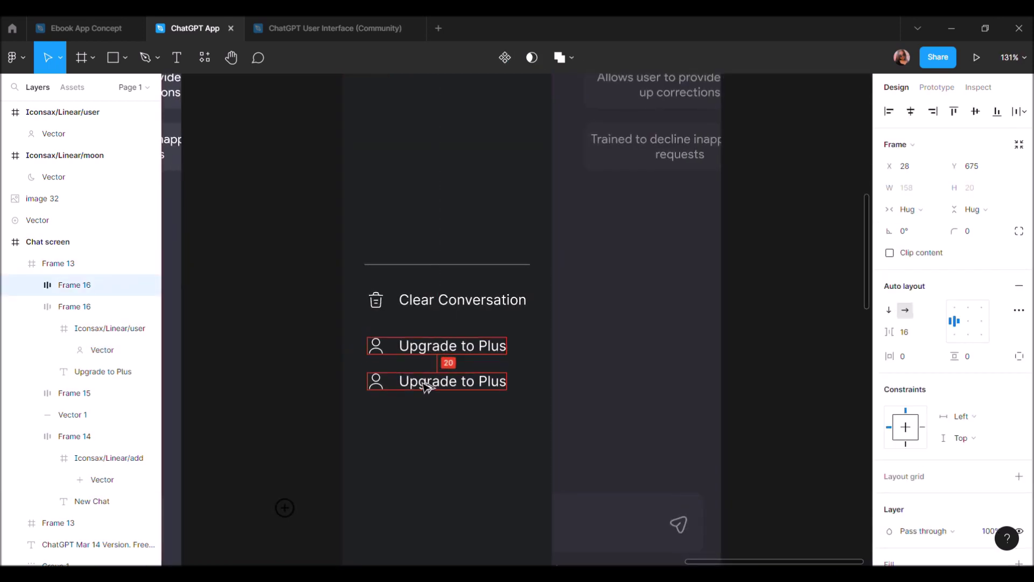
left_click_drag(427, 394, 427, 402)
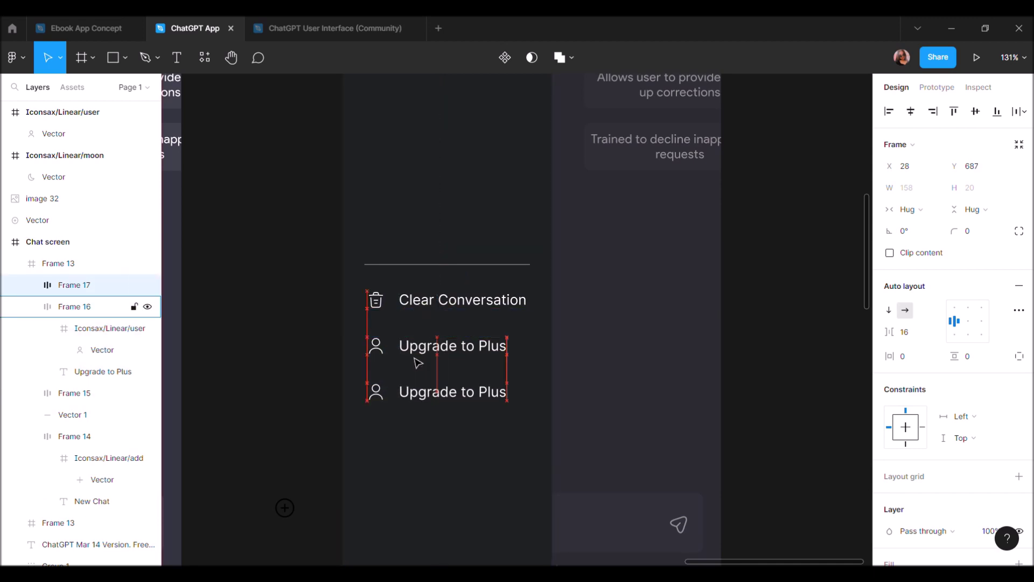
left_click(415, 304)
left_click(417, 345, "shift")
left_click(420, 392, "shift")
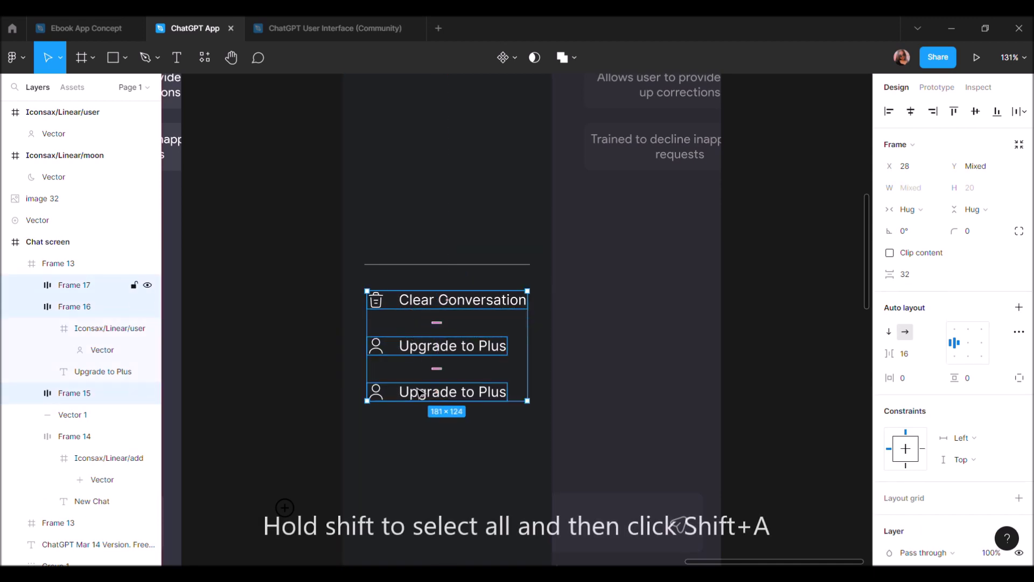
key("shift+a")
scroll(420, 392, "down", 5, "ctrl")
scroll(421, 392, "up", 5, "ctrl")
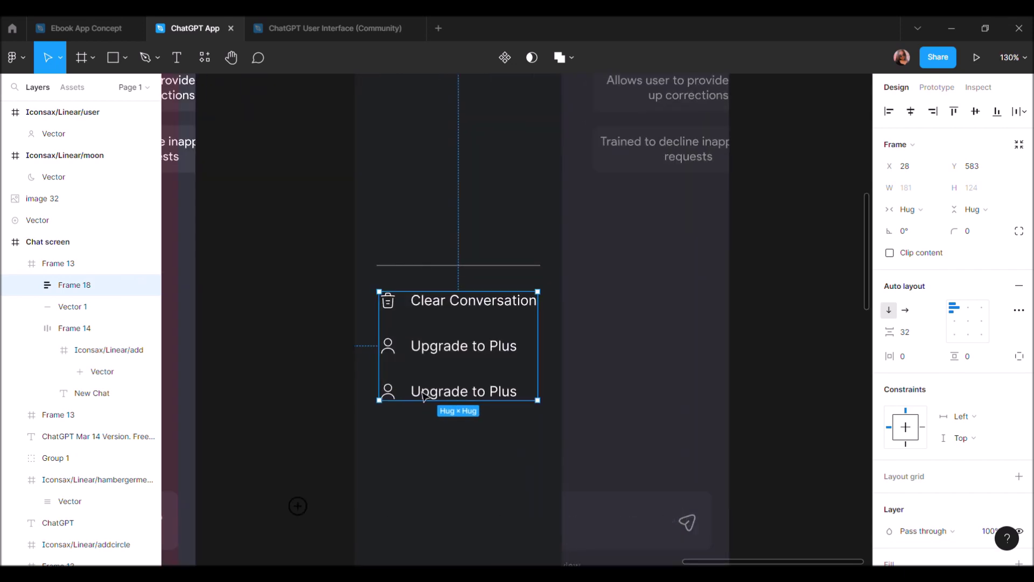
Relabel the third row 'Dark Mode'
double_click(437, 401)
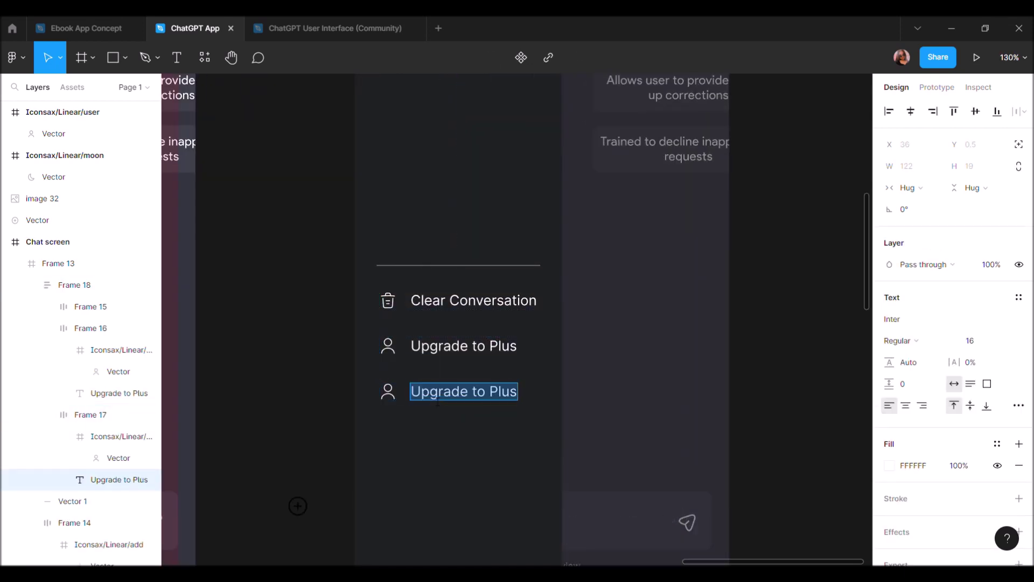
type("Dark Mode")
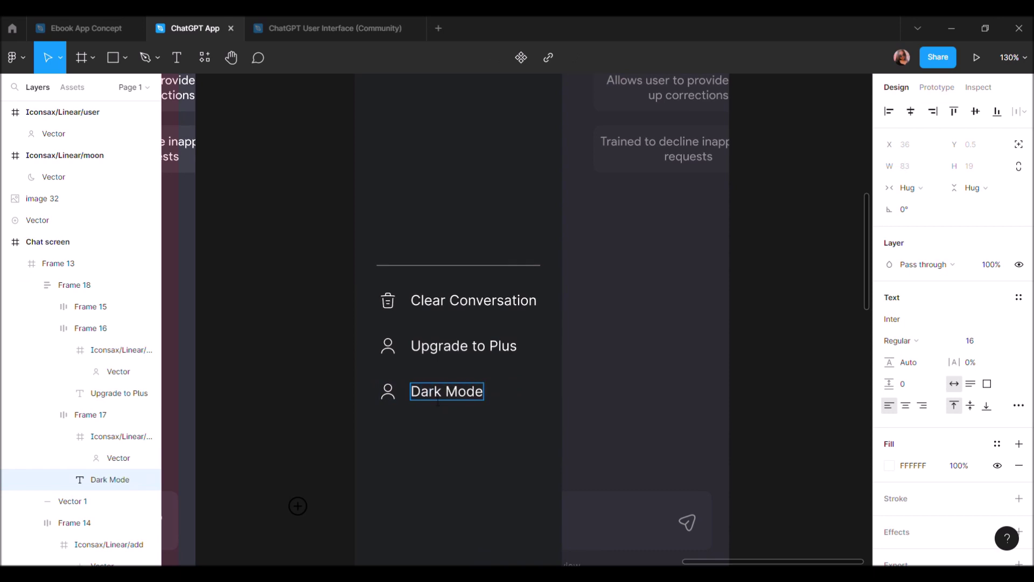
left_click(330, 374)
scroll(331, 374, "down", 3)
scroll(351, 134, "down", 2)
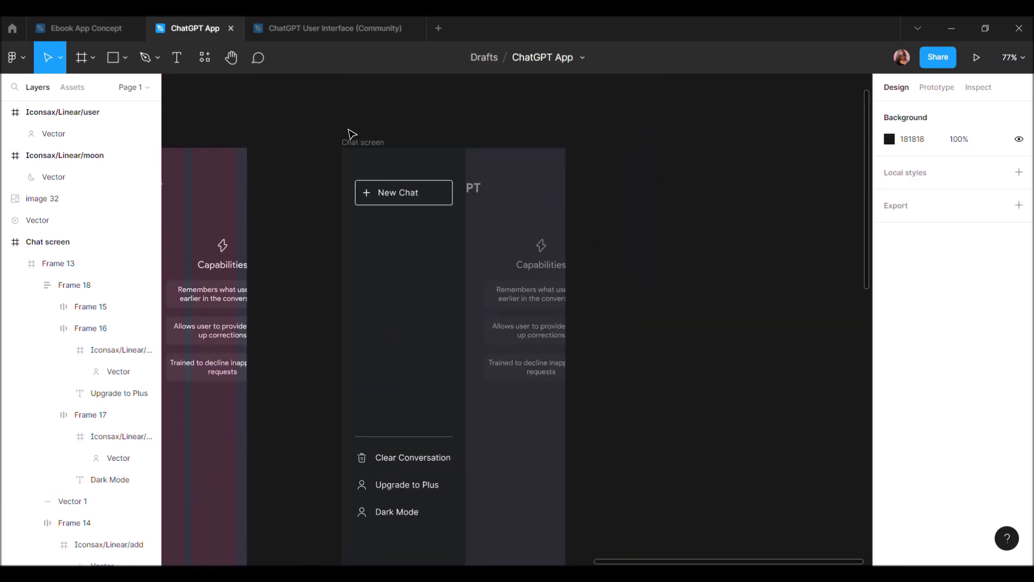
Replace the Dark Mode row's icon with a copy of the spare moon icon
left_click(403, 232)
key("ctrl+c")
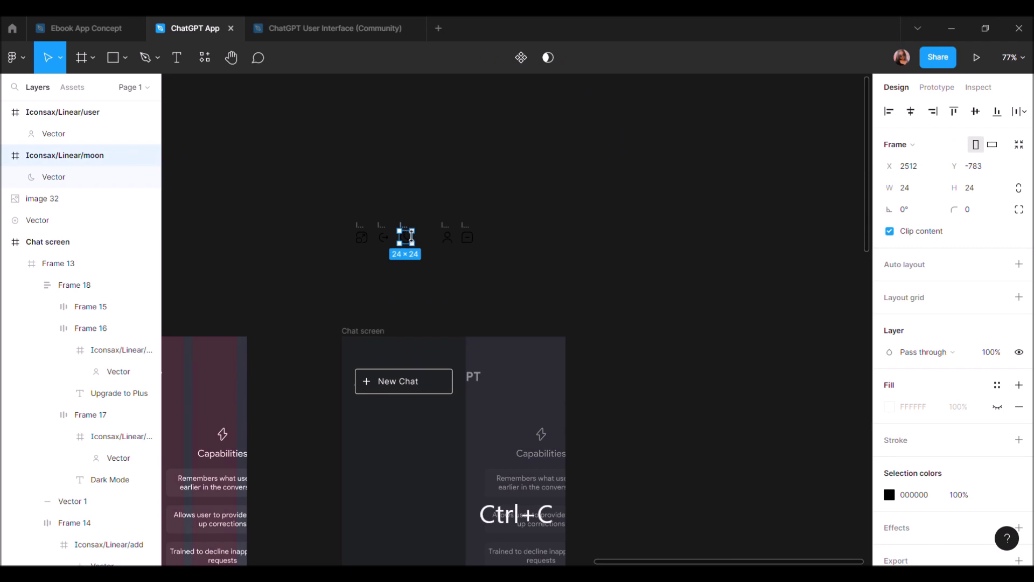
scroll(407, 233, "down", 2)
scroll(338, 405, "down", 5)
scroll(338, 406, "up", 5)
left_click(394, 389)
key("ctrl+shift+alt+v")
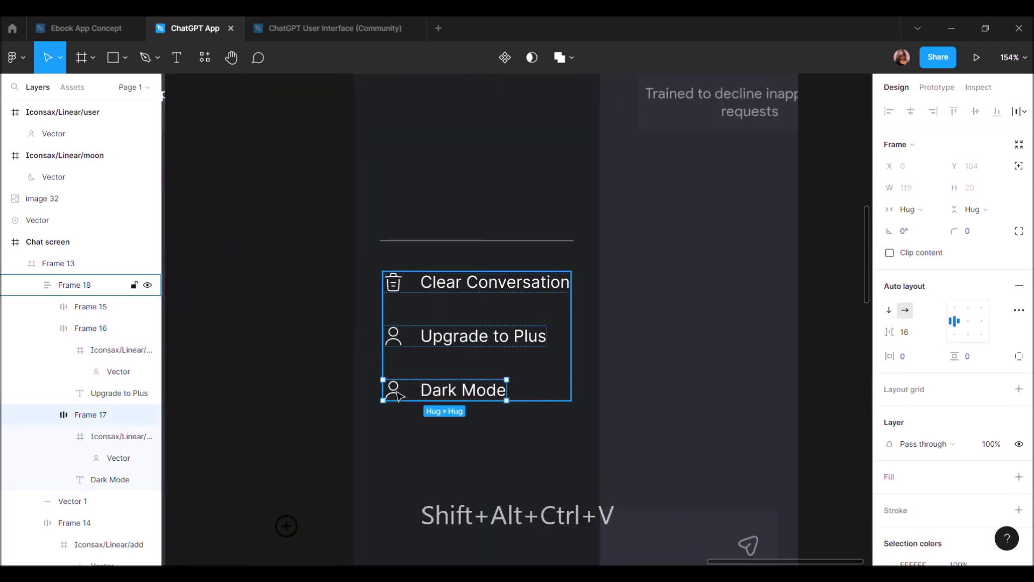
double_click(393, 389)
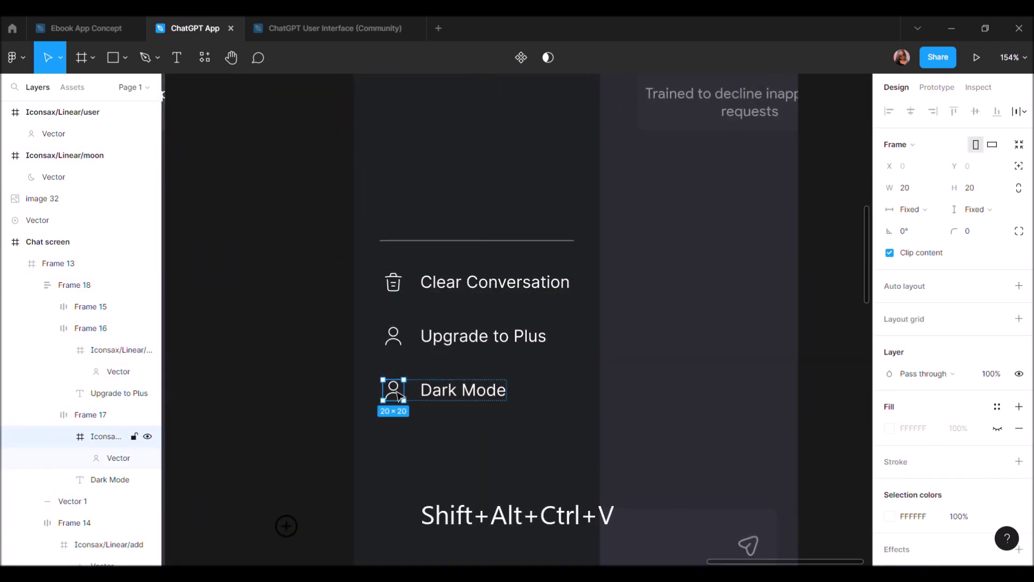
left_click(243, 339)
double_click(395, 391)
double_click(396, 392)
key("ctrl+shift+r")
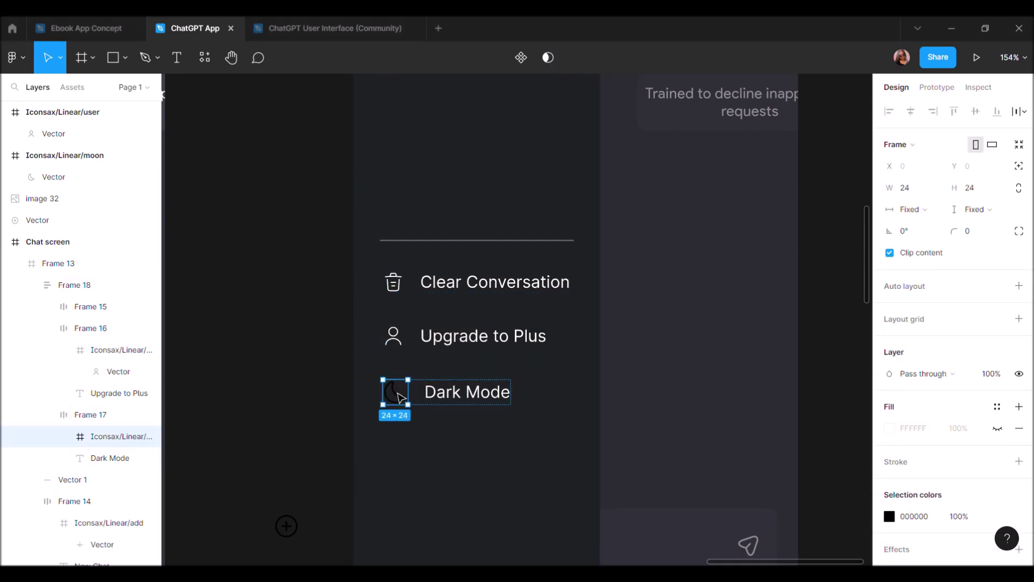
Resize the moon icon to 20×20 and switch its outline stroke to white
scroll(401, 398, "up", 3)
left_click(922, 191)
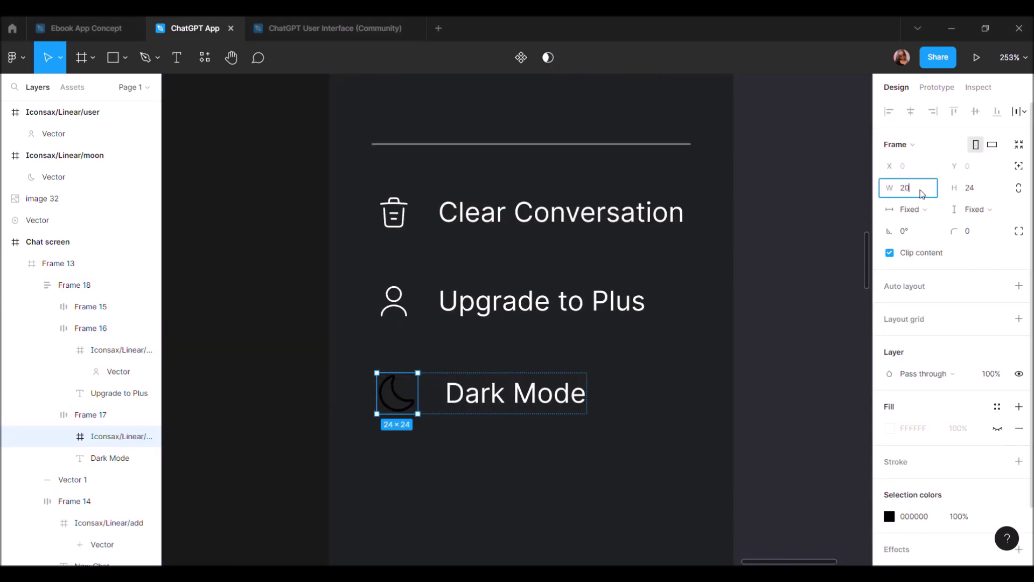
left_click(981, 190)
key("Return")
scroll(489, 336, "up", 3)
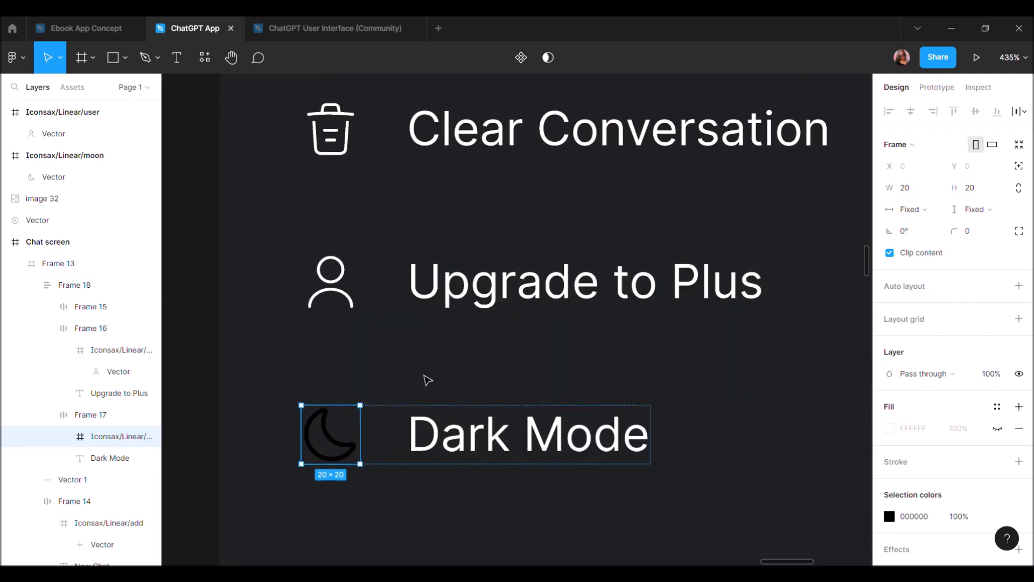
double_click(346, 450)
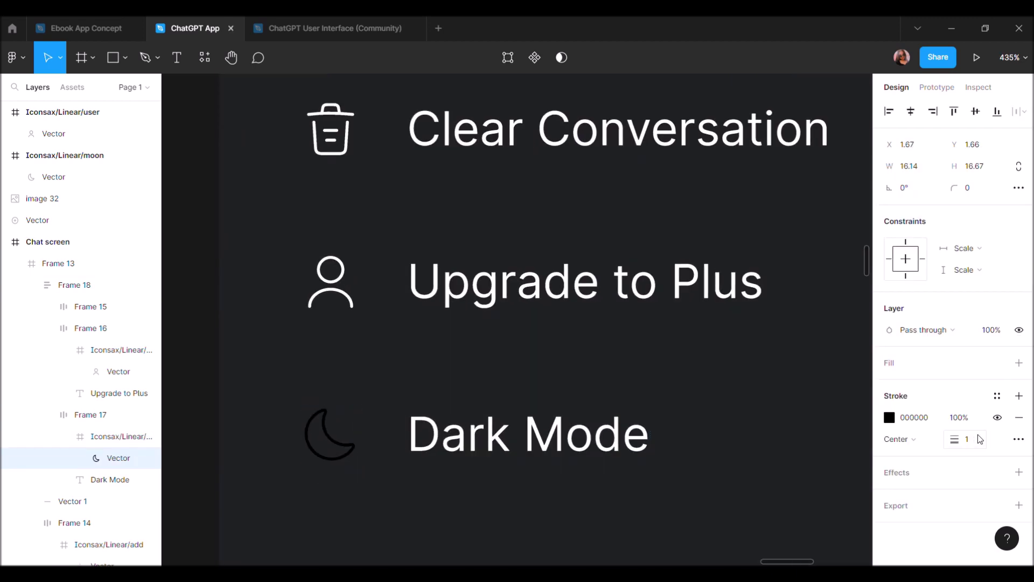
left_click(889, 417)
scroll(469, 328, "down", 4)
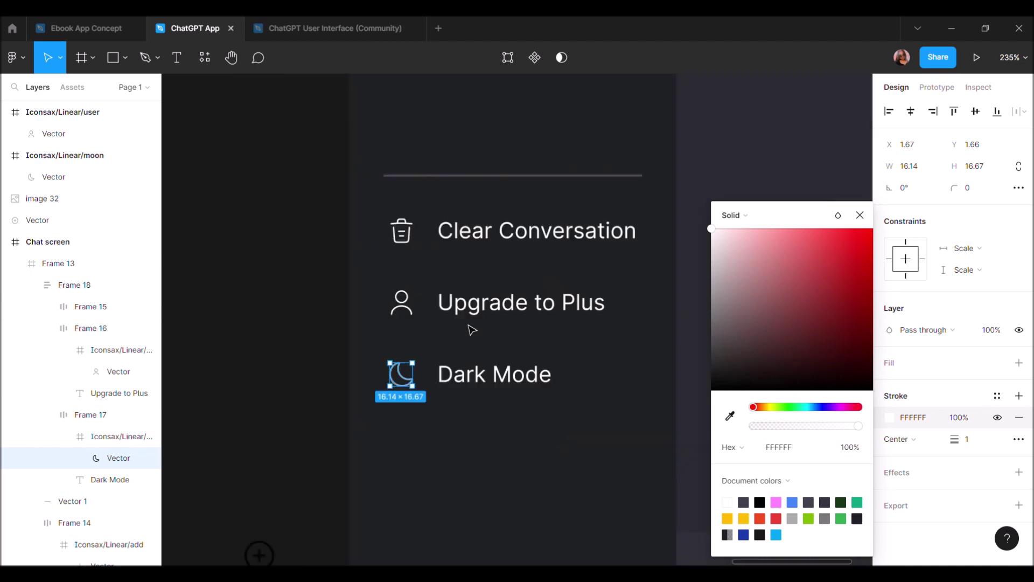
scroll(335, 321, "down", 3)
left_click(335, 321)
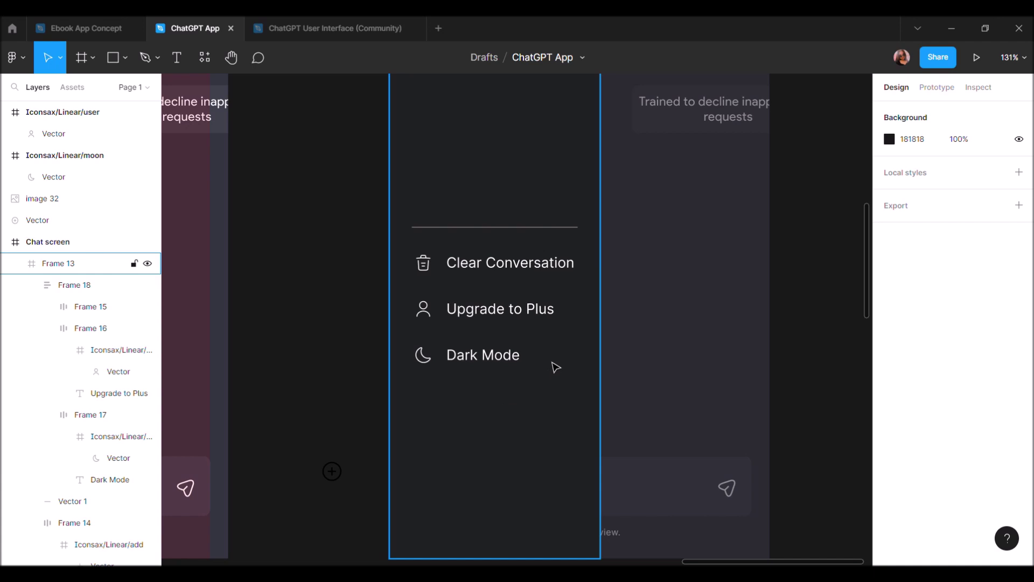
Duplicate the Dark Mode row and retype its label as 'Updates and FAQs'
scroll(474, 367, "up", 2, "ctrl")
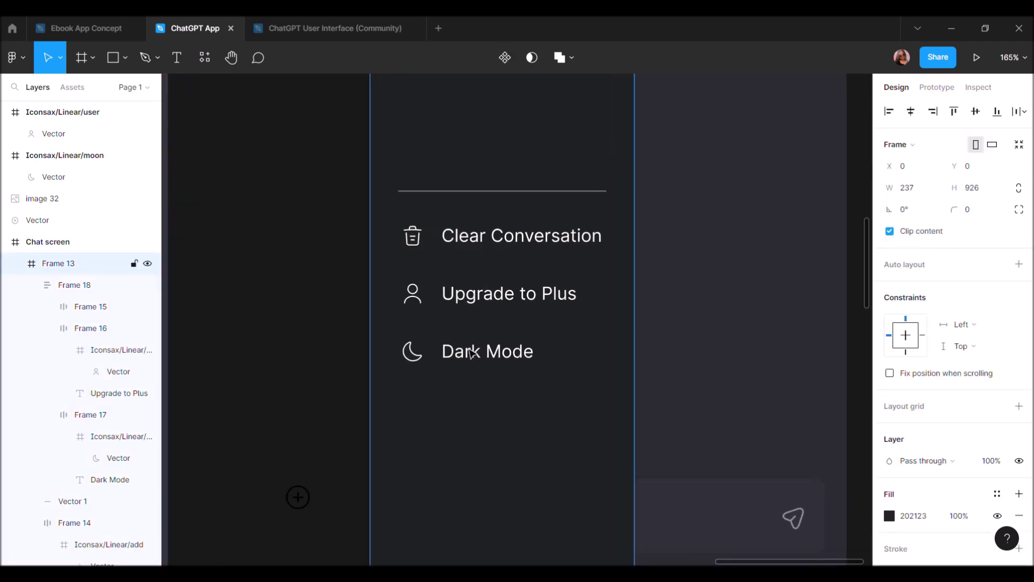
double_click(472, 353)
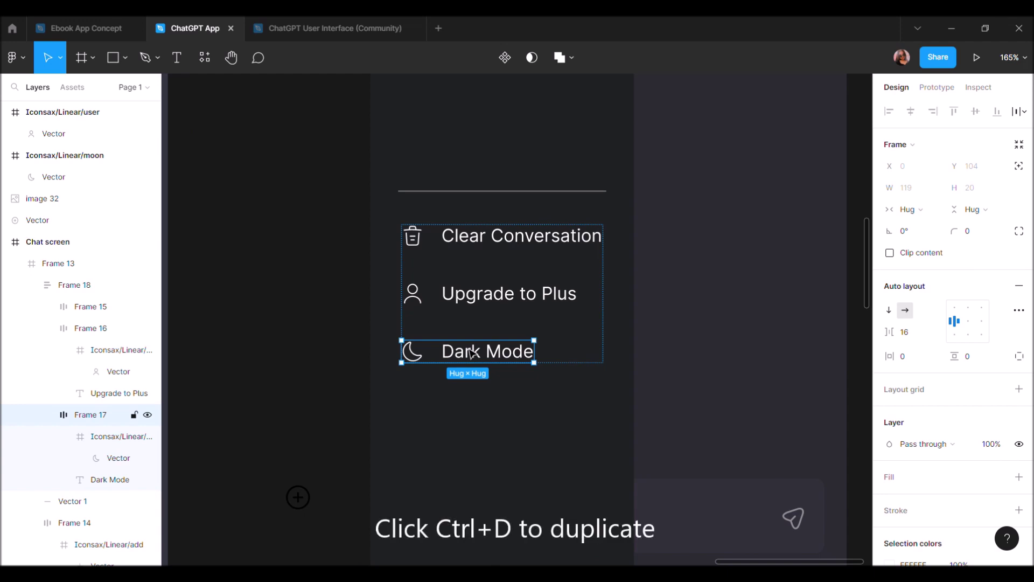
key("ctrl+d")
double_click(476, 409)
type("Updates and")
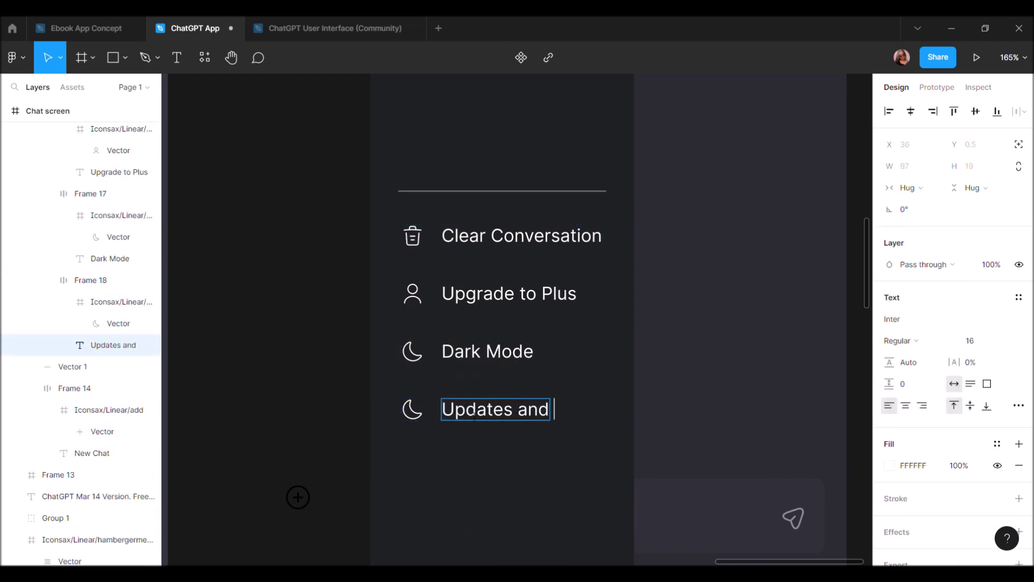
left_click(305, 373)
Replace the new row's moon icon with the copied message-minus icon
scroll(306, 373, "down", 3, "ctrl")
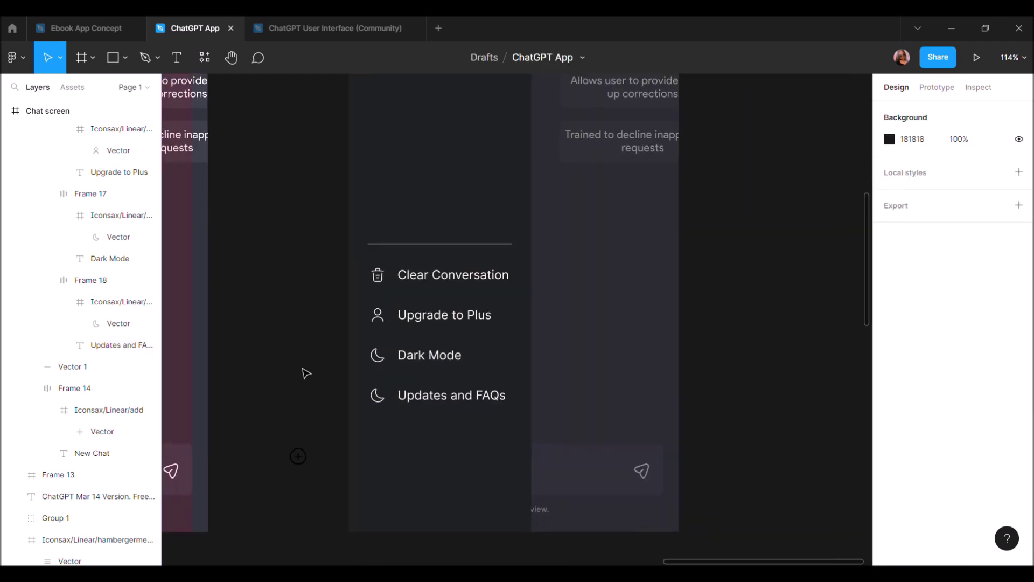
scroll(305, 372, "up", 5)
scroll(305, 373, "up", 4)
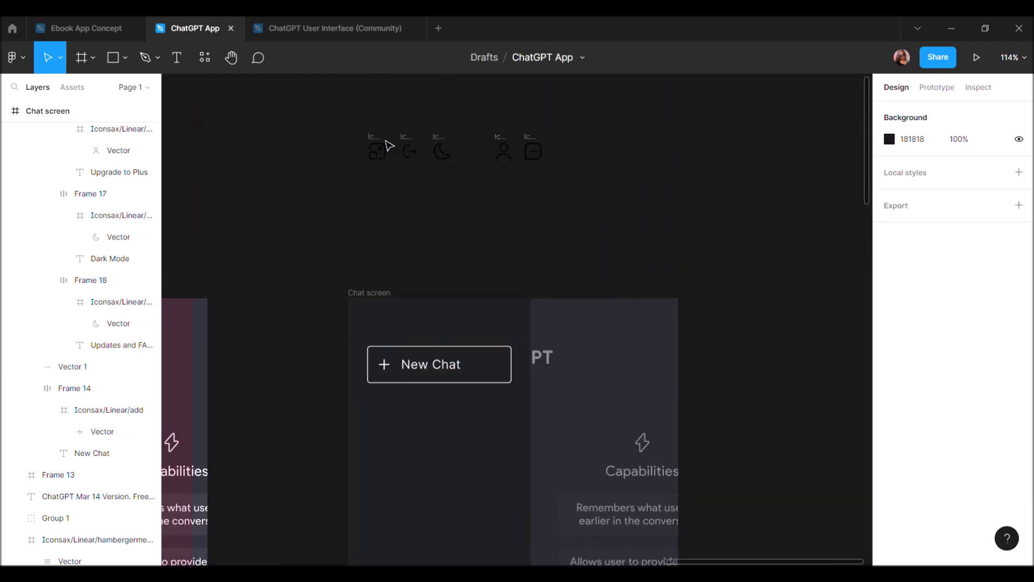
left_click(385, 142)
key("ctrl+c")
left_click(527, 136)
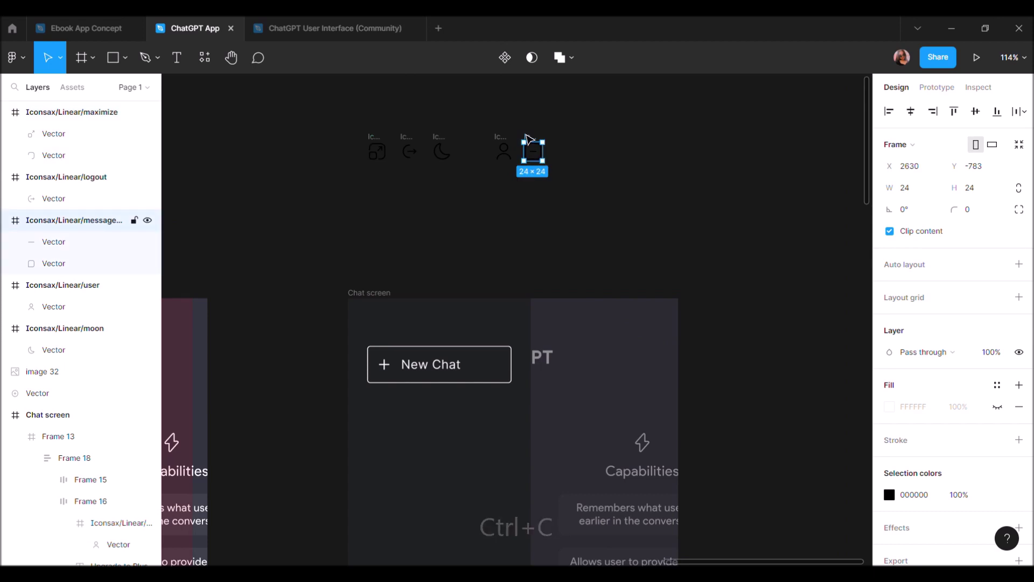
scroll(484, 324, "down", 6)
scroll(425, 418, "down", 3)
scroll(377, 385, "up", 2, "ctrl")
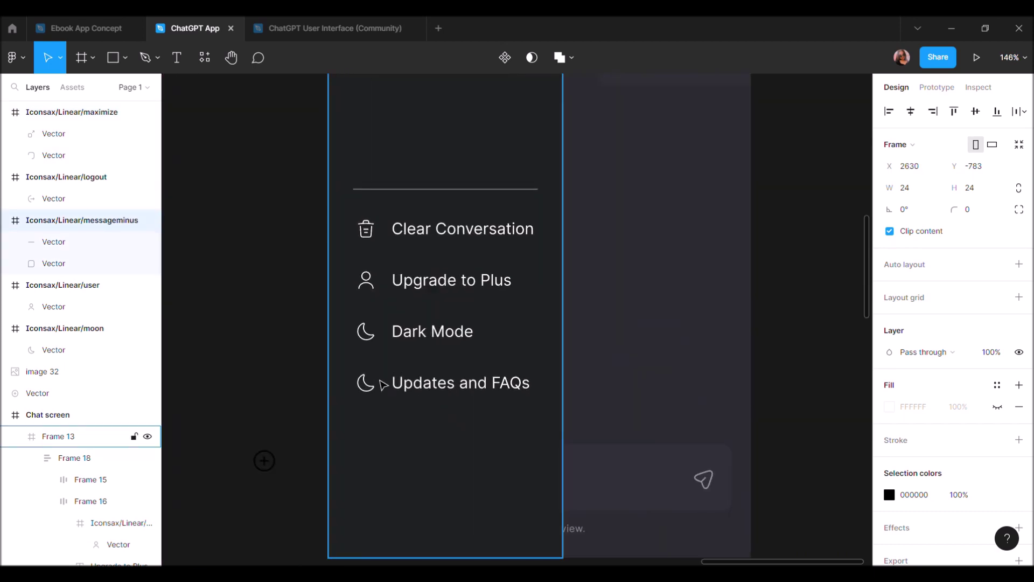
left_click(377, 388)
key("ctrl+shift+alt+v")
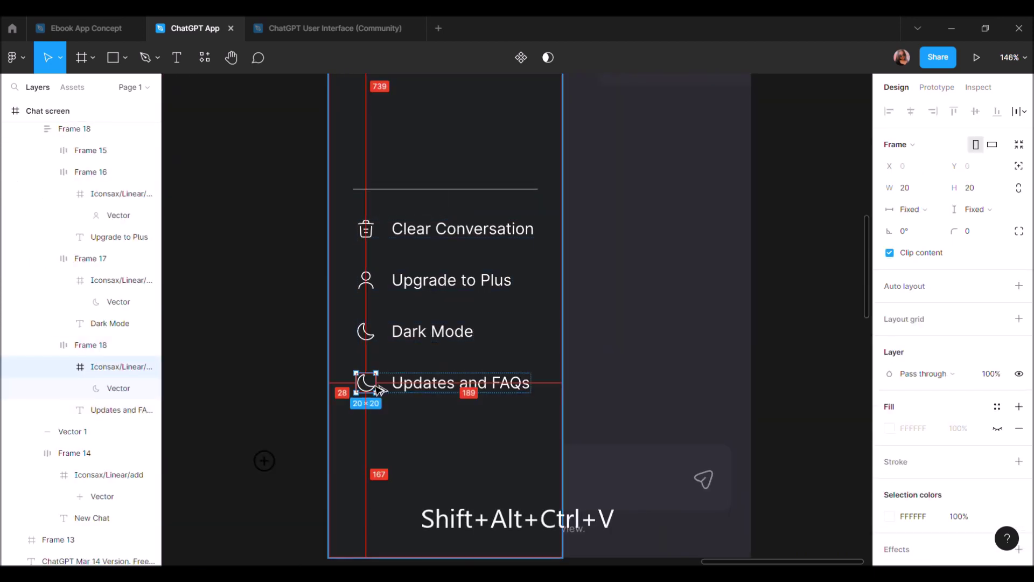
Resize the message-minus icon to 20×20
left_click(916, 187)
type("29")
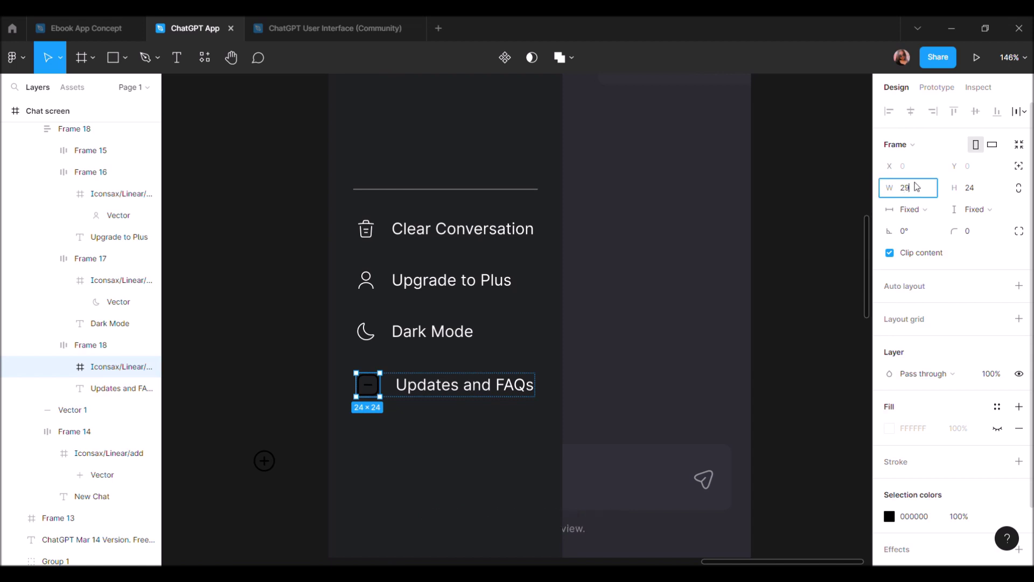
left_click(985, 193)
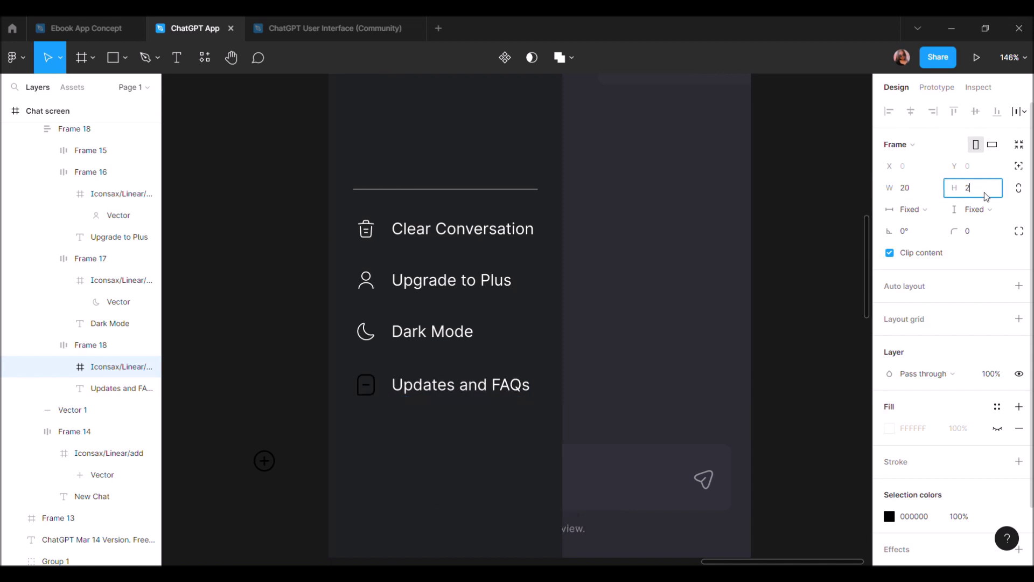
type("0")
key("Return")
Give the icon's line shapes stroke weight 1 and a white FFFFFF colour
scroll(371, 371, "up", 5)
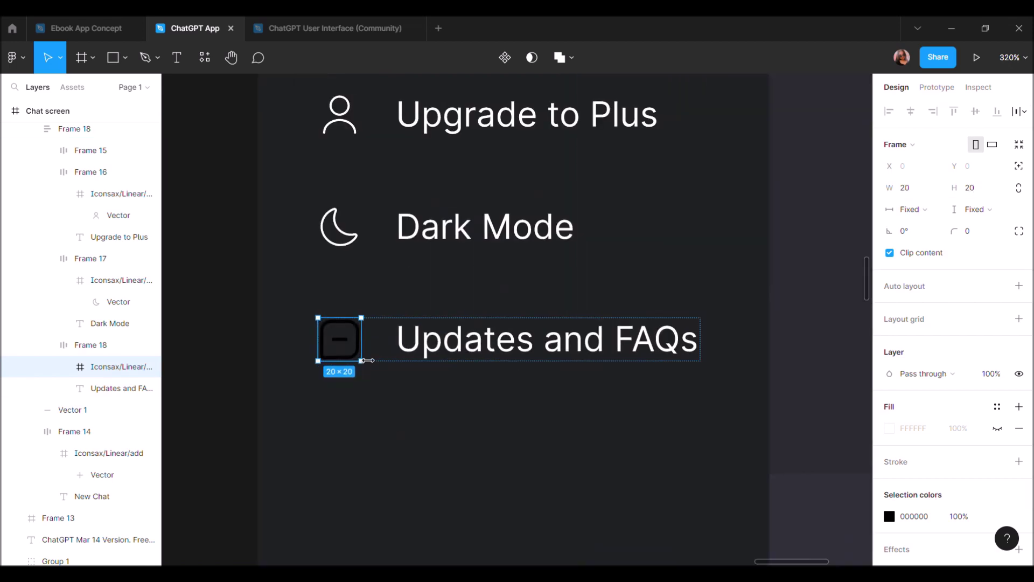
double_click(364, 358)
scroll(350, 344, "up", 2)
left_click(334, 335, "shift")
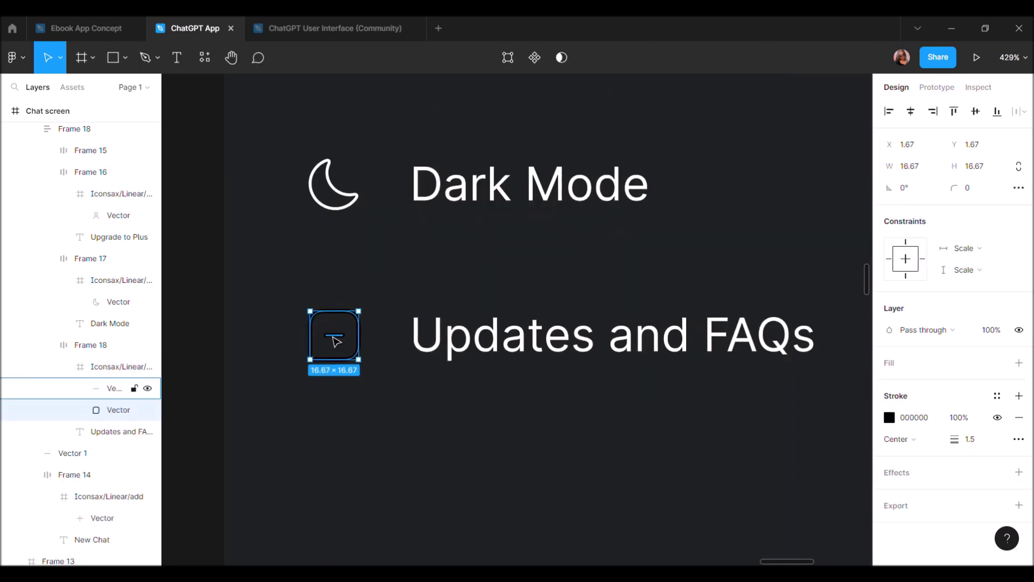
type("1")
key("Return")
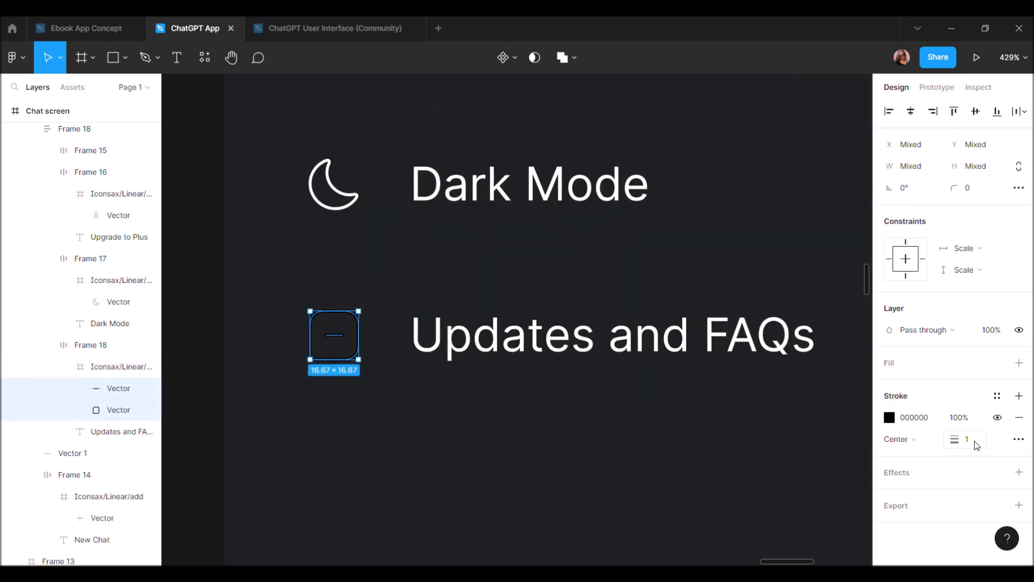
left_click(888, 417)
left_click_drag(824, 363, 549, 108)
scroll(399, 281, "down", 5)
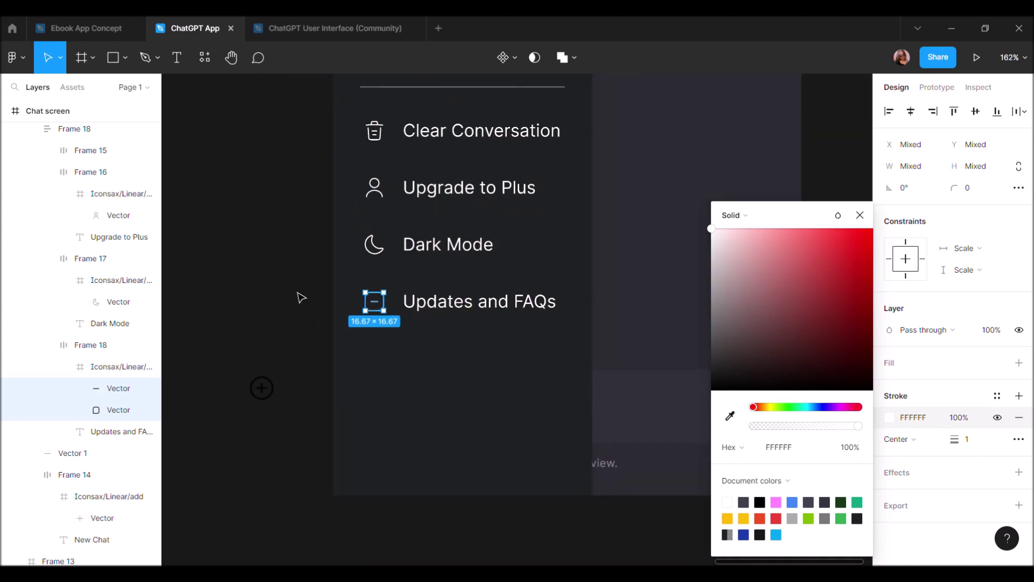
left_click(296, 297)
Duplicate the Updates and FAQs row into a fifth menu row
double_click(499, 311)
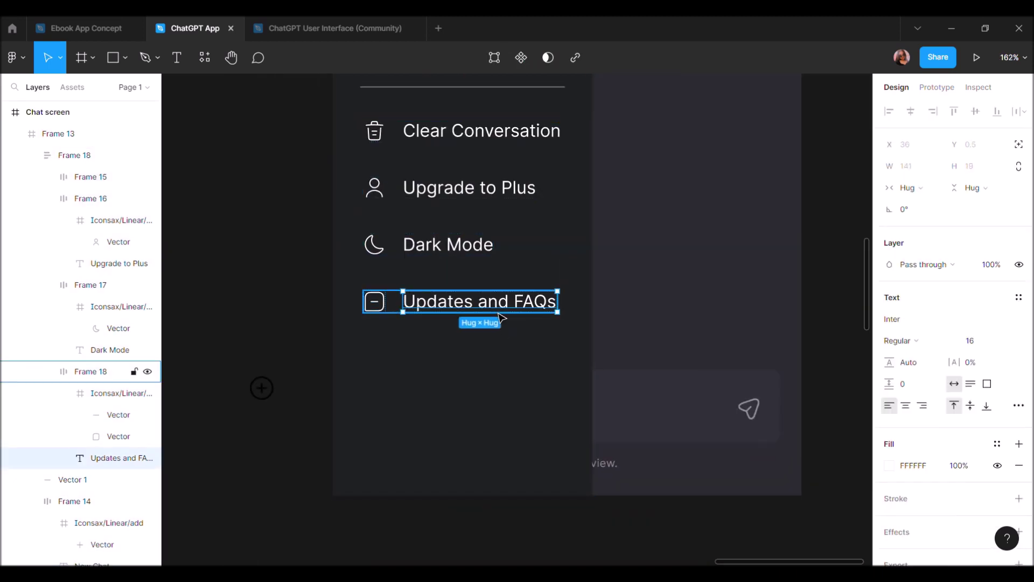
left_click(345, 343)
left_click(425, 316)
left_click(426, 317)
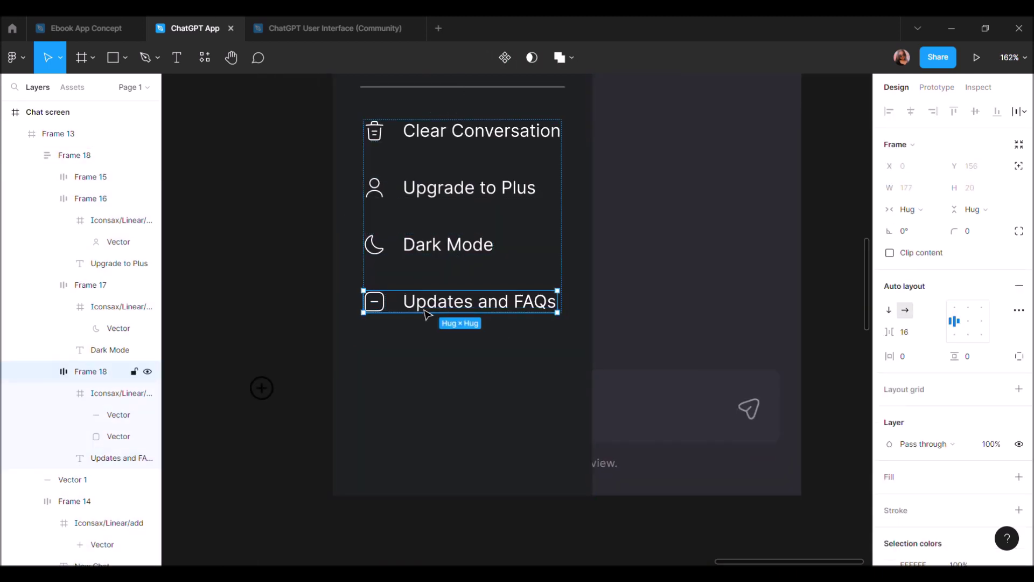
key("ctrl+d")
left_click(443, 364)
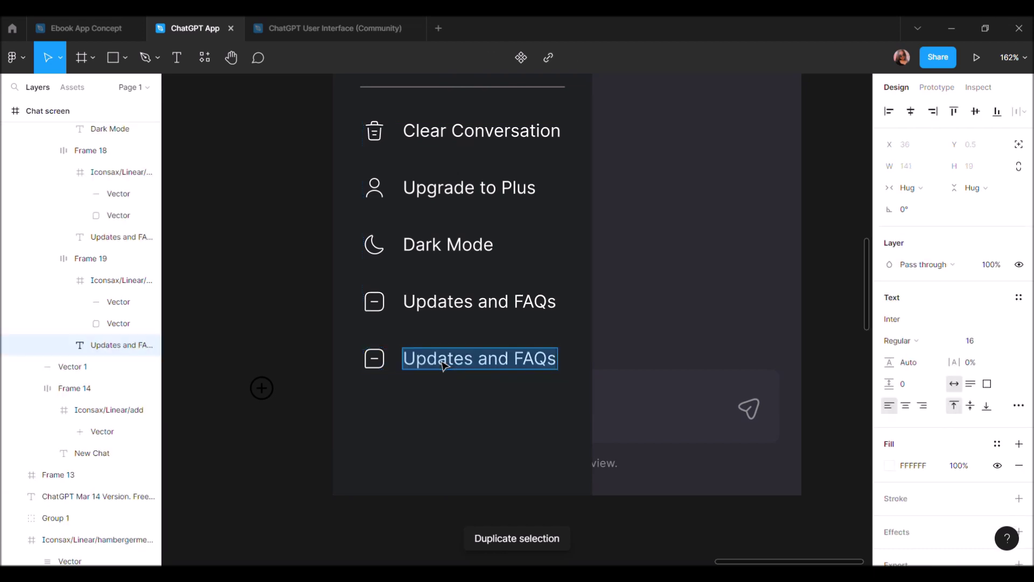
Change the duplicated row's label to 'Log out'
type("Log out")
key("Escape")
key("Escape")
scroll(224, 270, "down", 5)
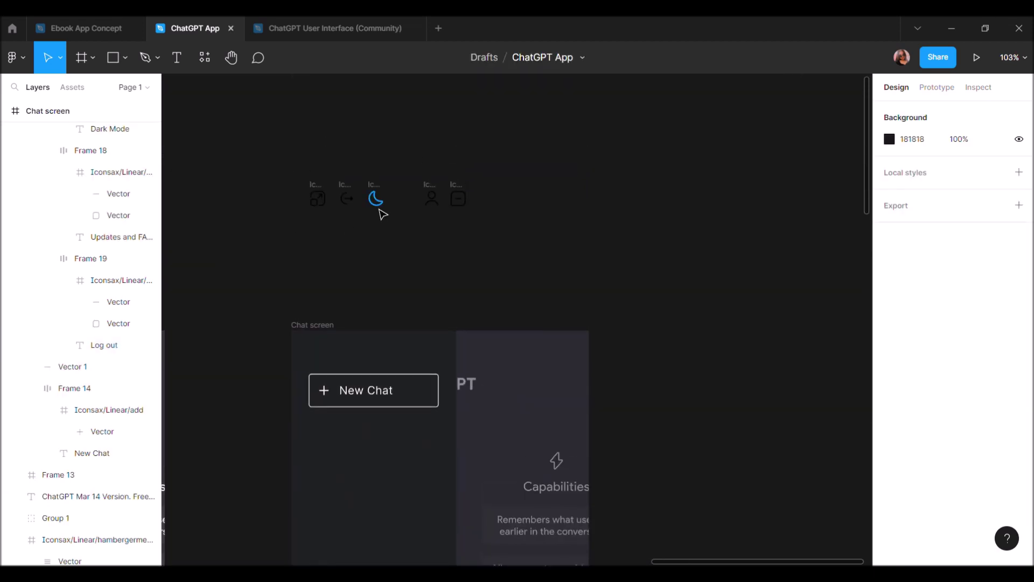
Replace the bottom row's icon with the Iconsax logout icon
left_click(345, 190)
scroll(346, 189, "down", 3)
scroll(334, 324, "down", 5)
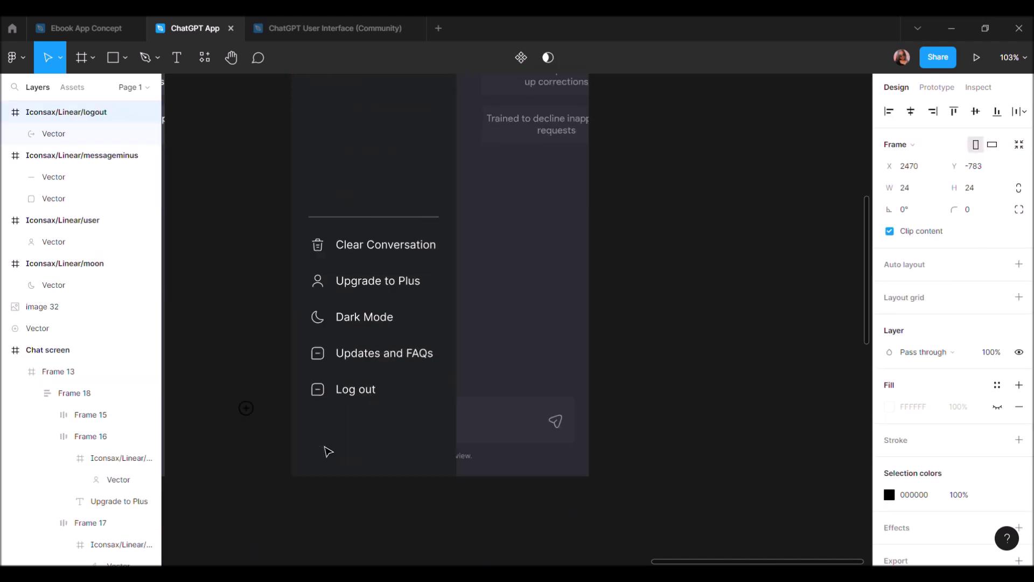
scroll(327, 331, "up", 5)
left_click(327, 330)
left_click(330, 310)
key("ctrl+shift+r")
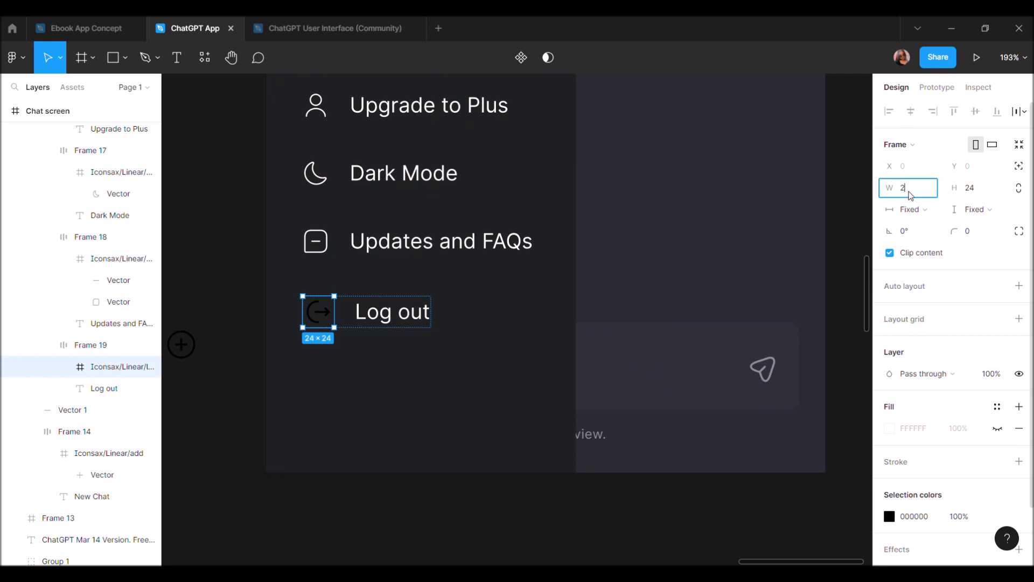
Set the logout icon to 20×20
left_click(972, 187)
type("20")
key("Return")
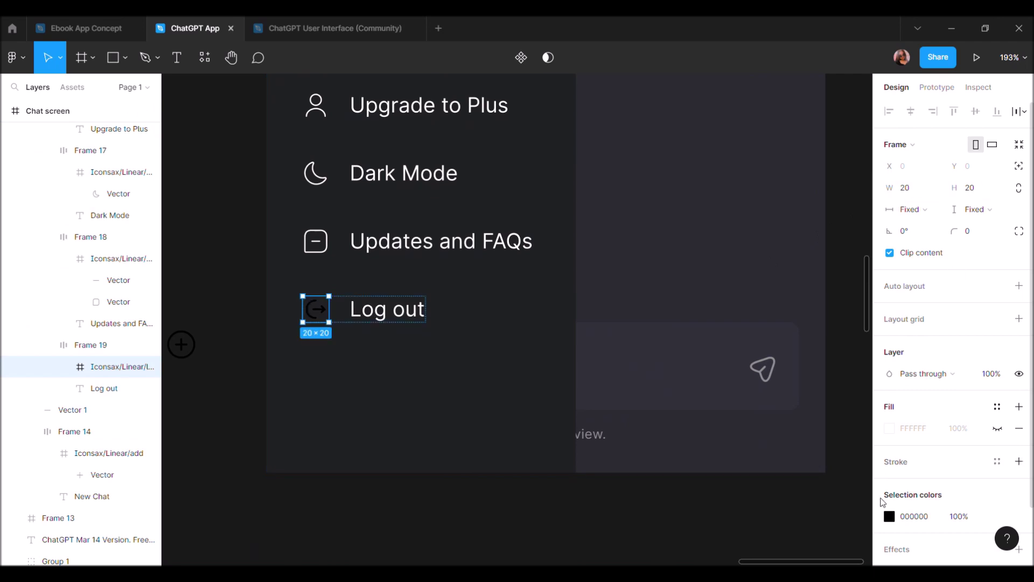
scroll(317, 312, "up", 3)
scroll(331, 323, "up", 1)
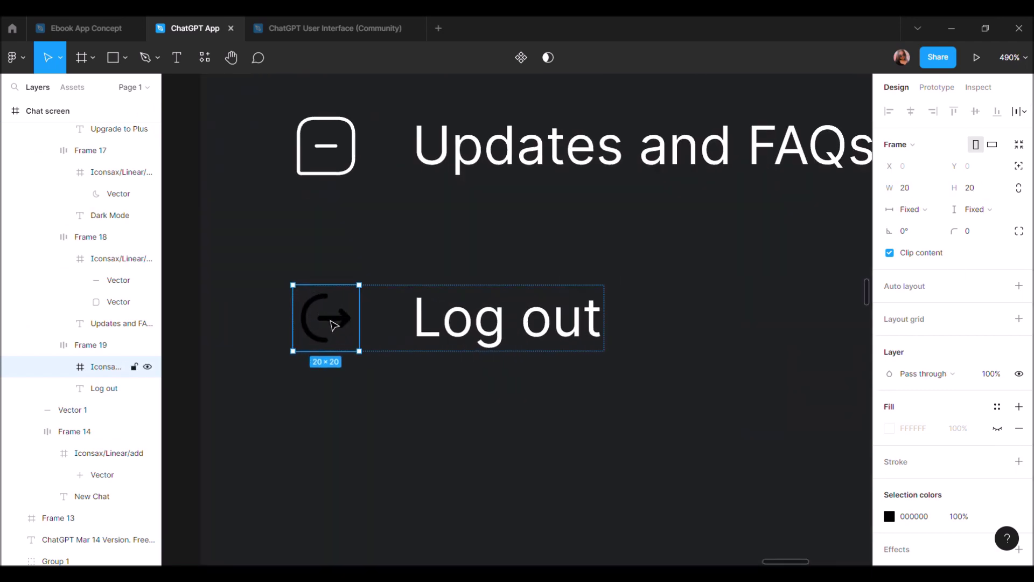
Colour the logout icon's vector stroke white FFFFFF
double_click(334, 325)
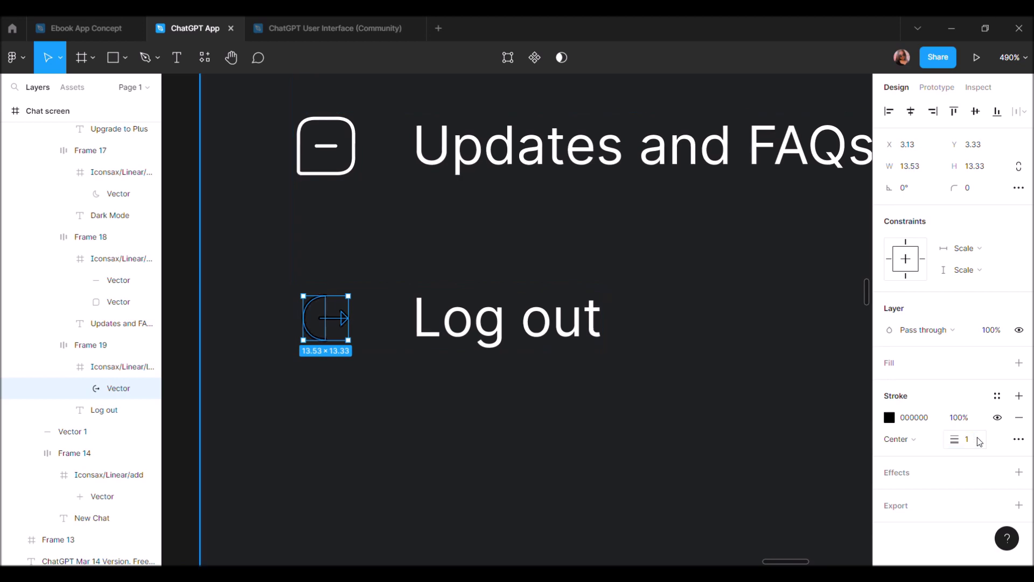
left_click(889, 418)
type("FFFFFF")
key("Return")
scroll(432, 293, "down", 5)
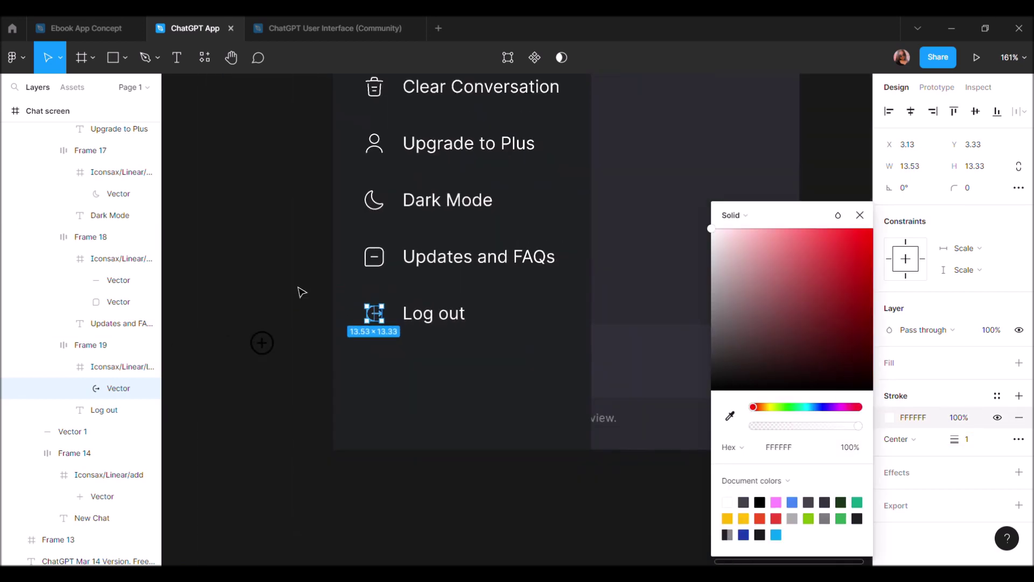
left_click(300, 293)
left_click(496, 212)
scroll(497, 213, "down", 3)
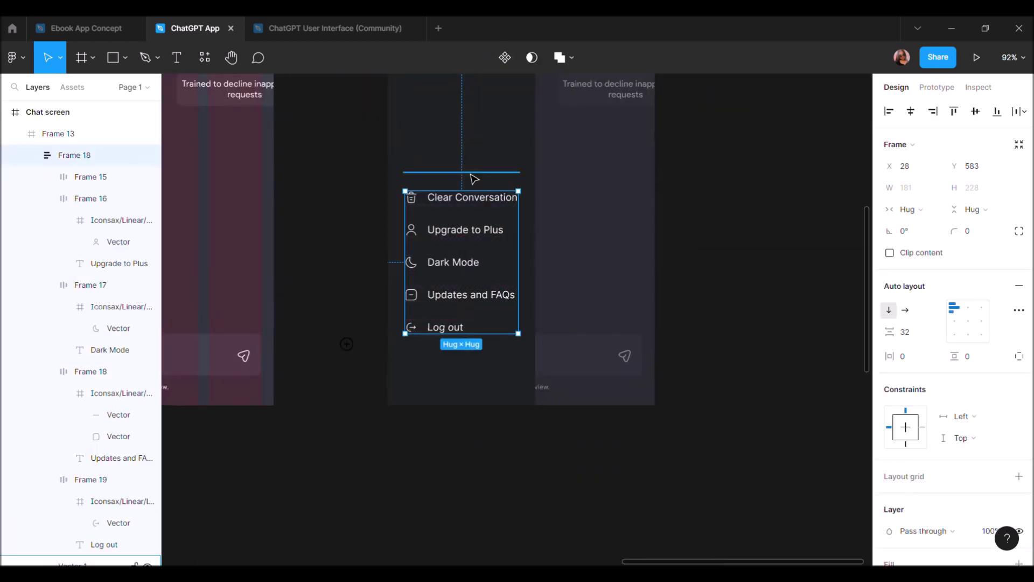
Move the divider and menu rows lower in the sidebar
key("ctrl+a")
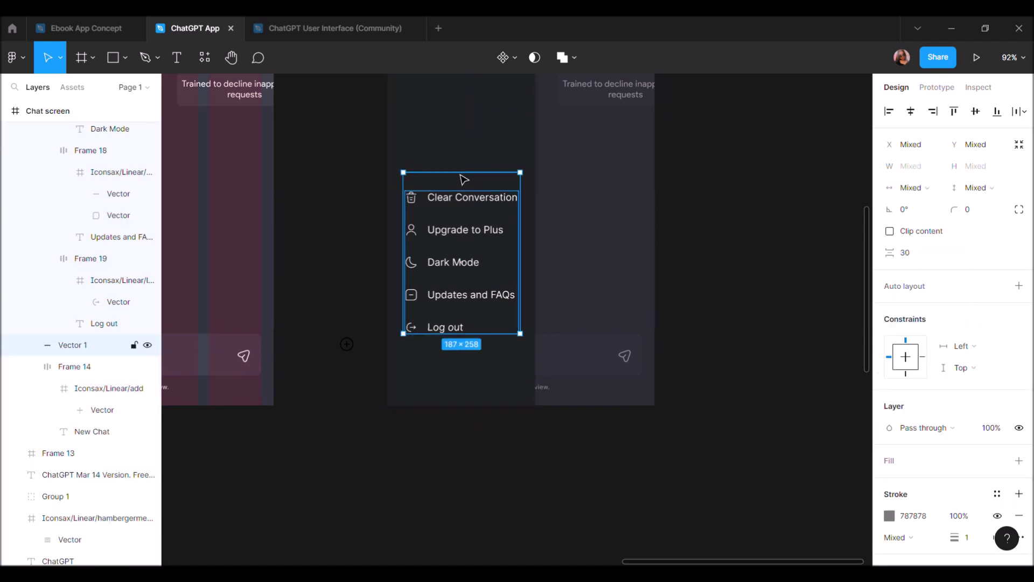
left_click_drag(454, 209, 449, 258)
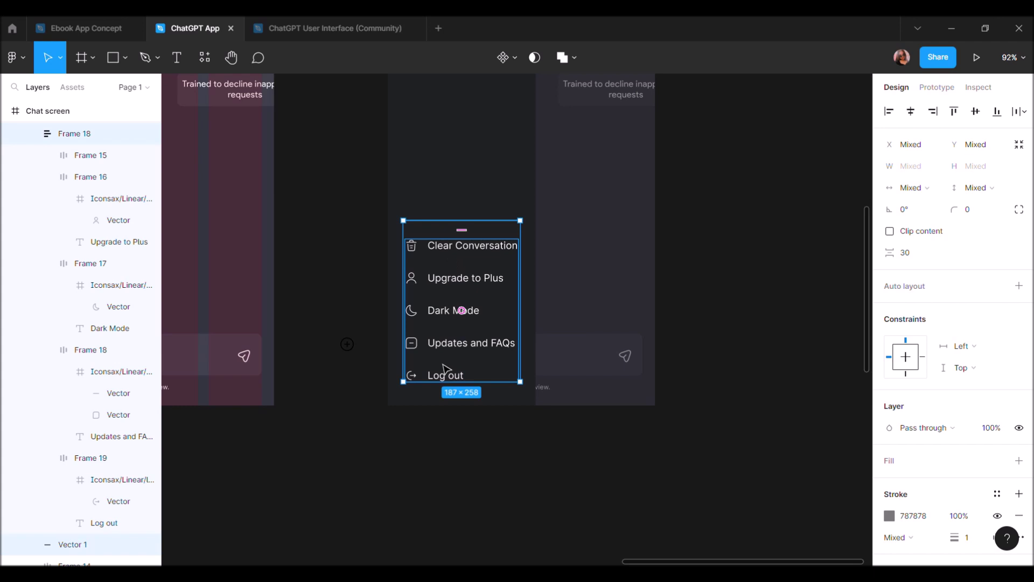
left_click(421, 406)
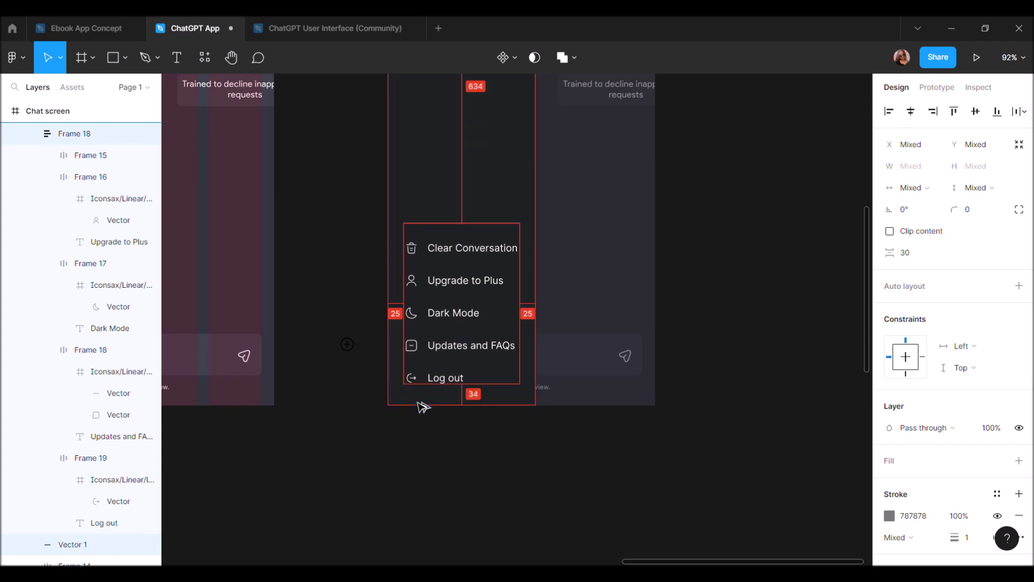
left_click(431, 478)
scroll(434, 479, "down", 3)
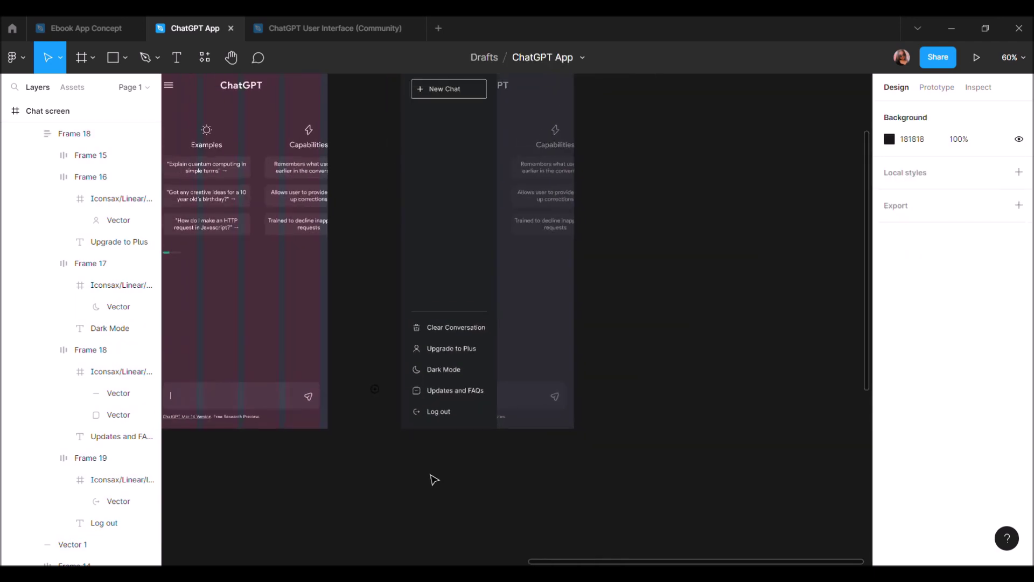
scroll(434, 480, "up", 3)
Delete the stray small circle from the canvas
left_click(357, 468)
key("Delete")
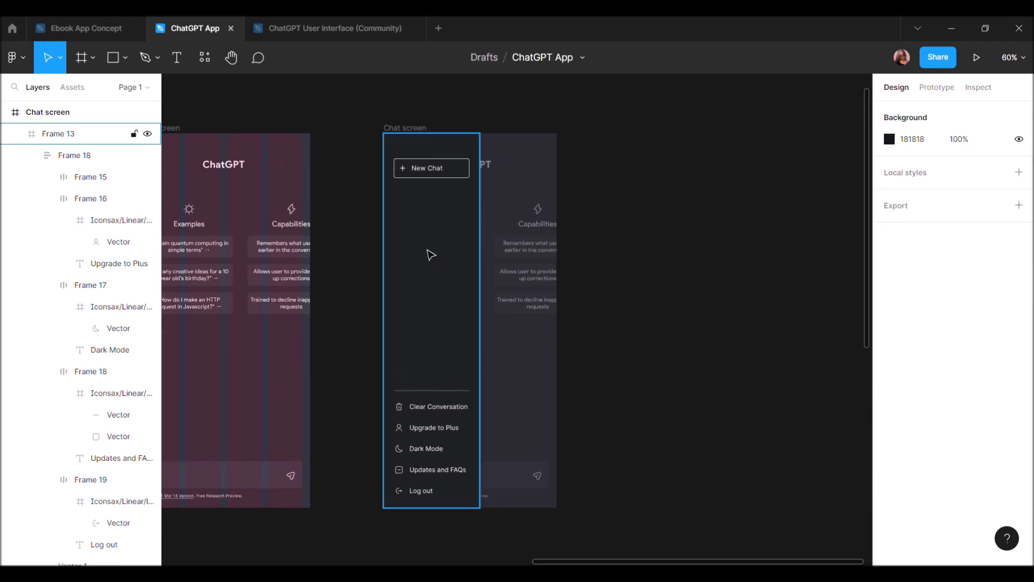
scroll(430, 256, "up", 3)
scroll(431, 254, "up", 2)
Set the New Chat button's auto layout vertical padding to 8
double_click(432, 221)
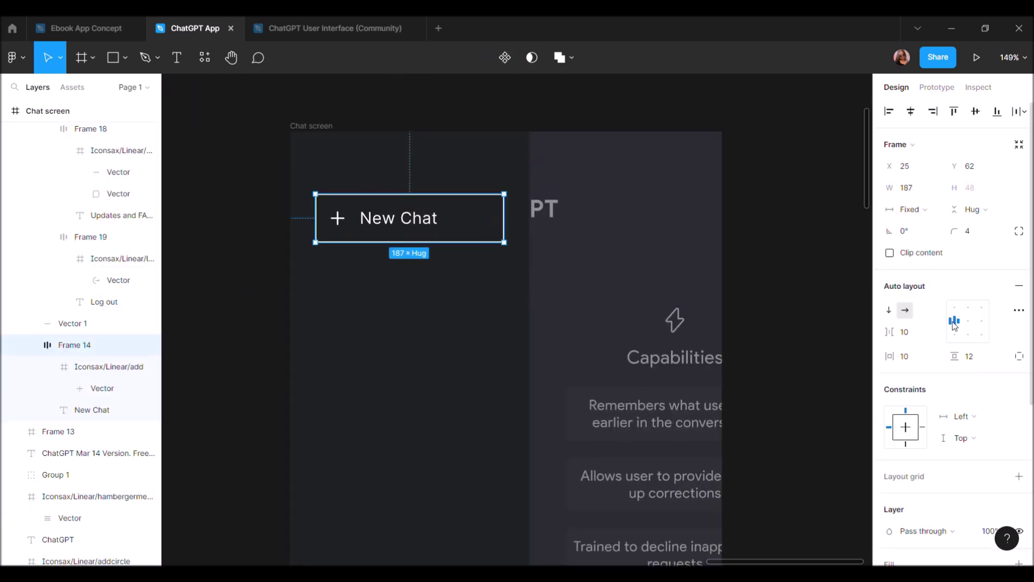
left_click(970, 356)
type("8")
key("Return")
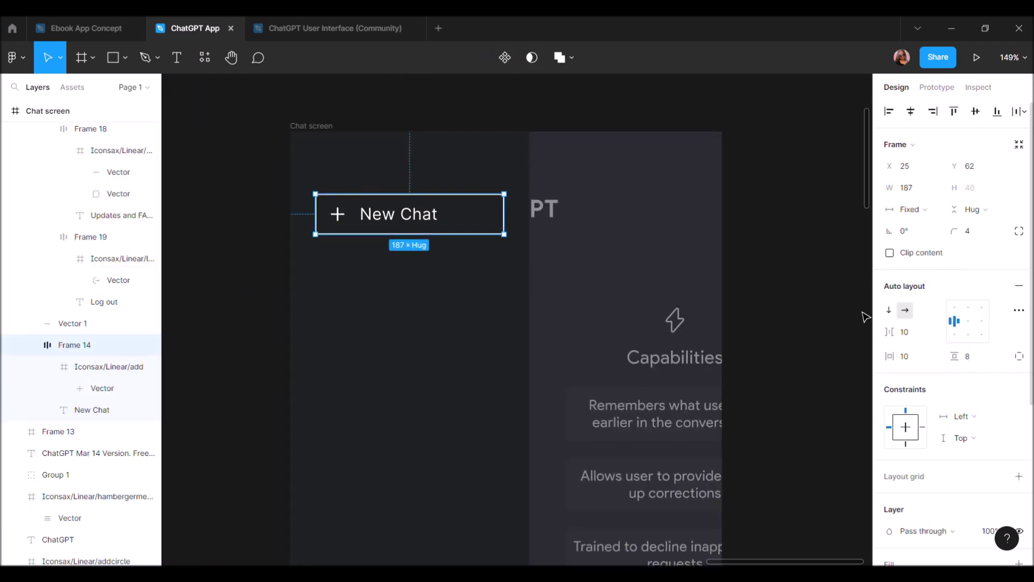
left_click(826, 306)
scroll(825, 305, "down", 2)
scroll(824, 302, "down", 2)
scroll(598, 214, "up", 2)
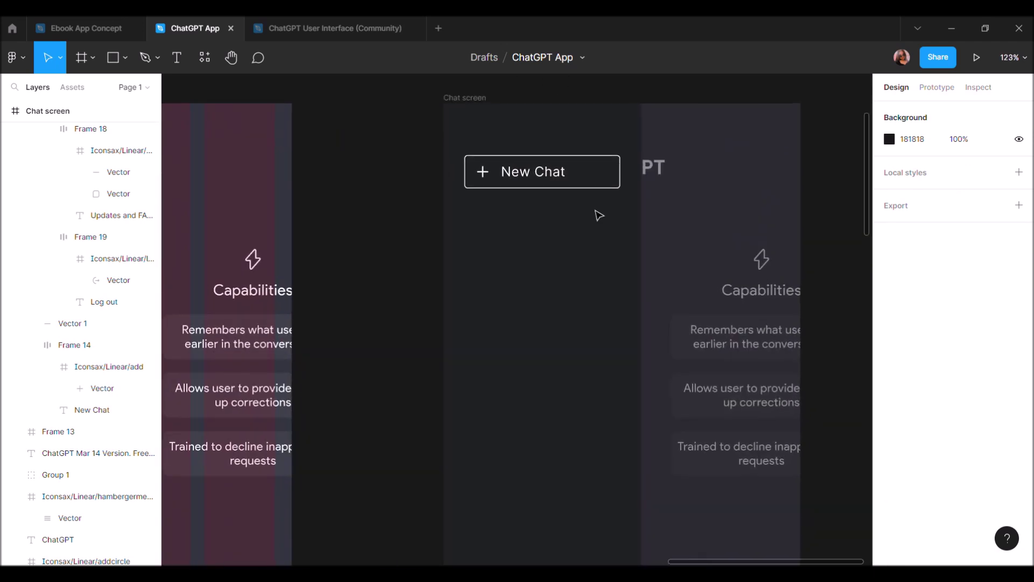
scroll(598, 215, "down", 3)
scroll(584, 328, "up", 3)
Replace the Updates and FAQs icon with the maximize icon
left_click(531, 146)
scroll(616, 448, "down", 8)
scroll(616, 447, "up", 5)
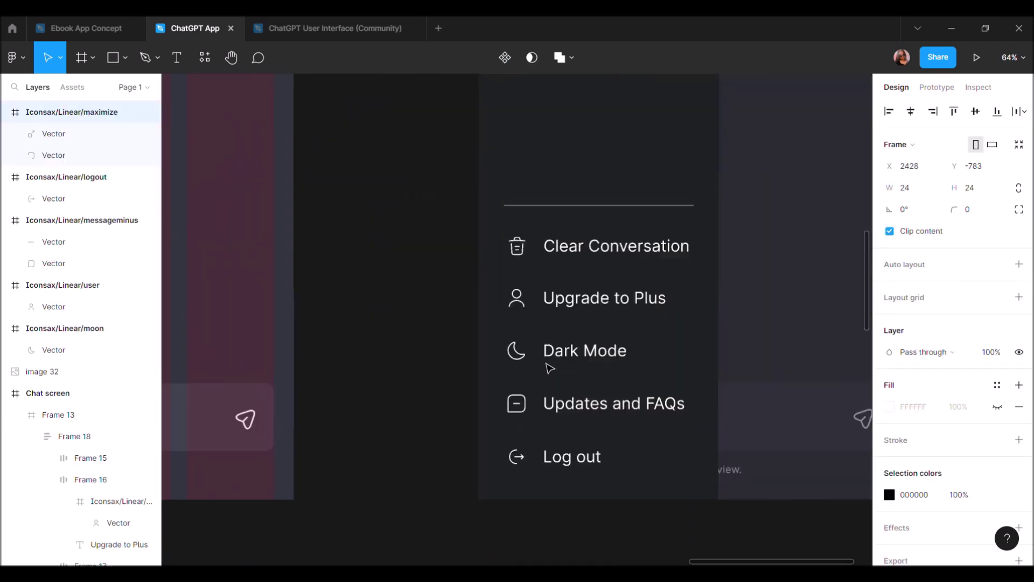
left_click(517, 414)
double_click(517, 415)
key("ctrl+shift+r")
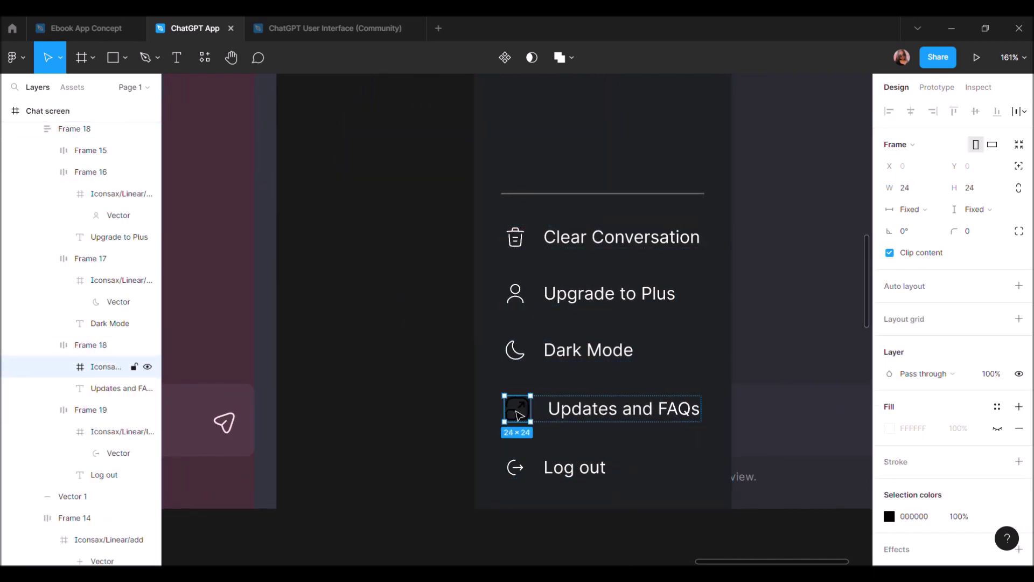
scroll(517, 415, "up", 3)
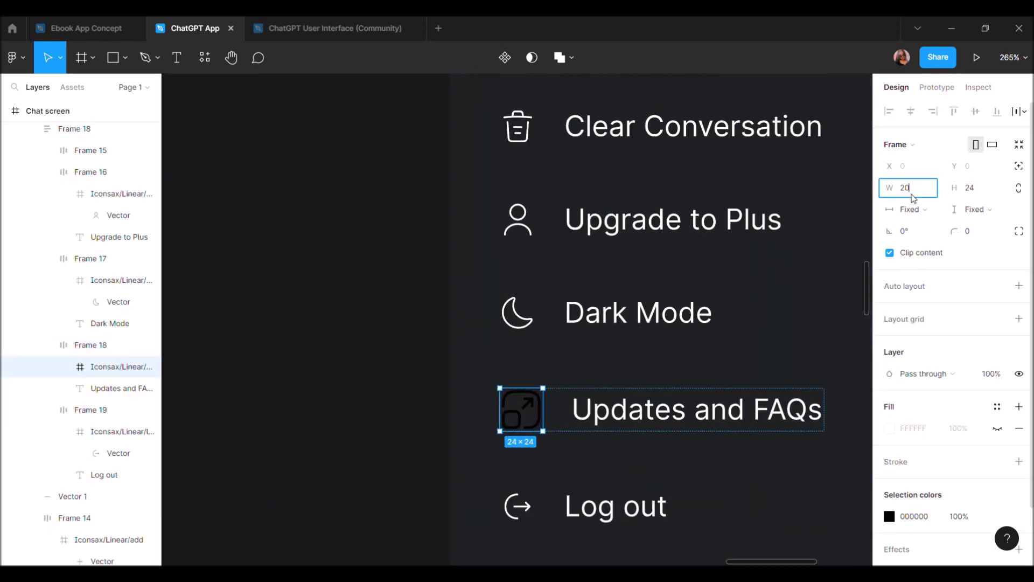
Resize the maximize icon to 20×20
left_click(970, 188)
type("20")
key("Return")
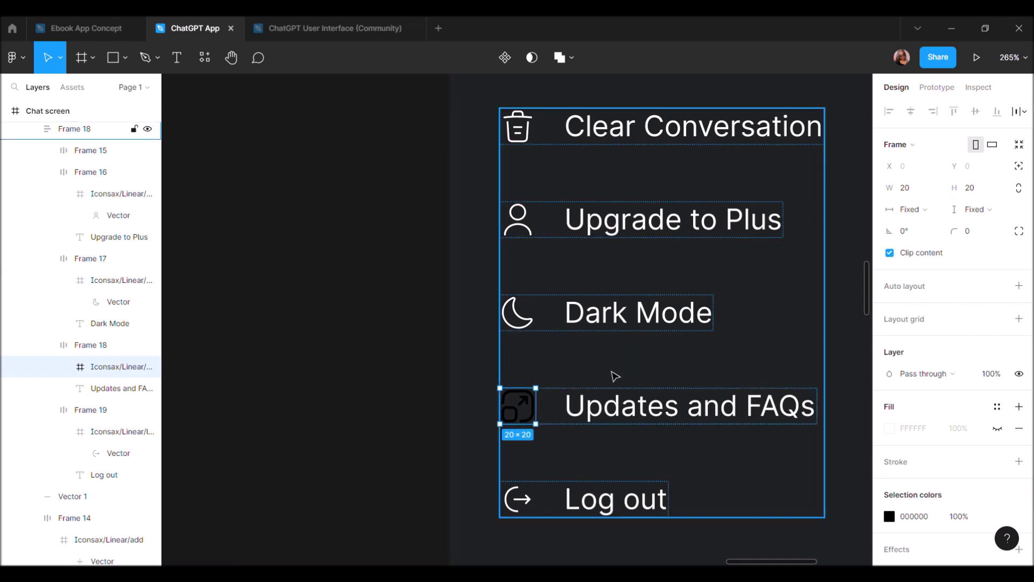
scroll(545, 418, "up", 3)
scroll(546, 421, "up", 2)
Set the maximize icon's strokes to weight 1 and white
key("Return")
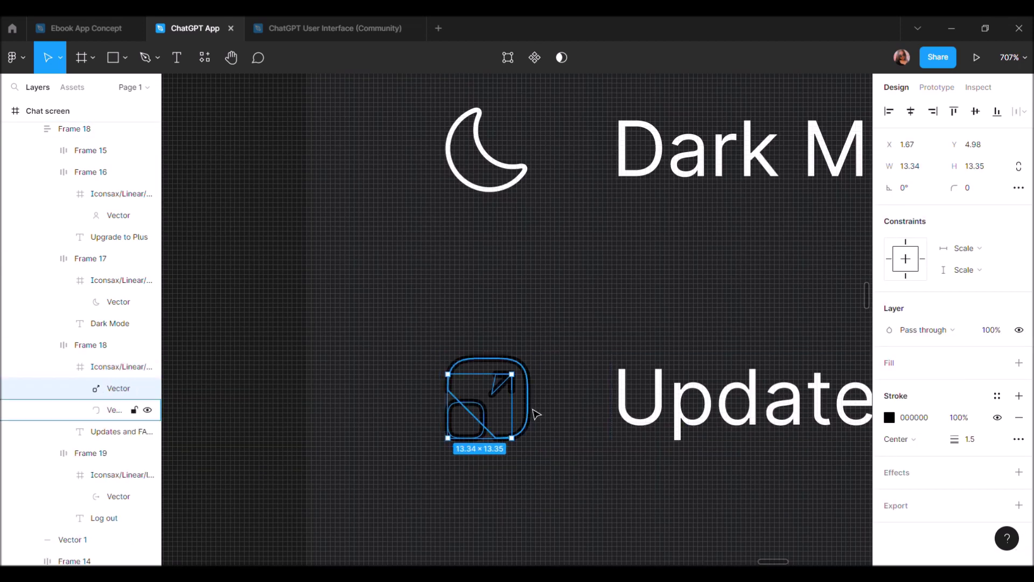
type("1")
key("Return")
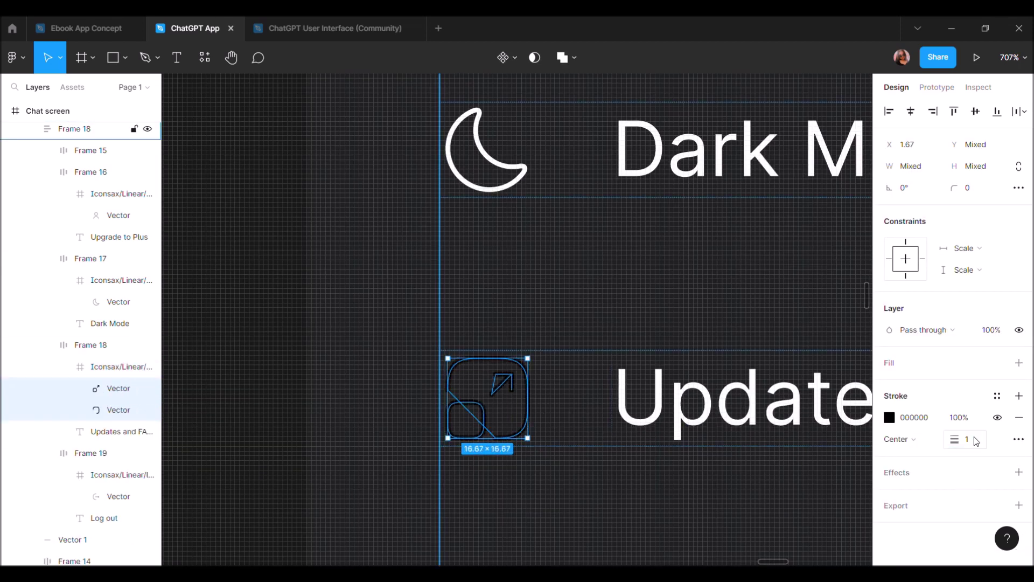
left_click(889, 418)
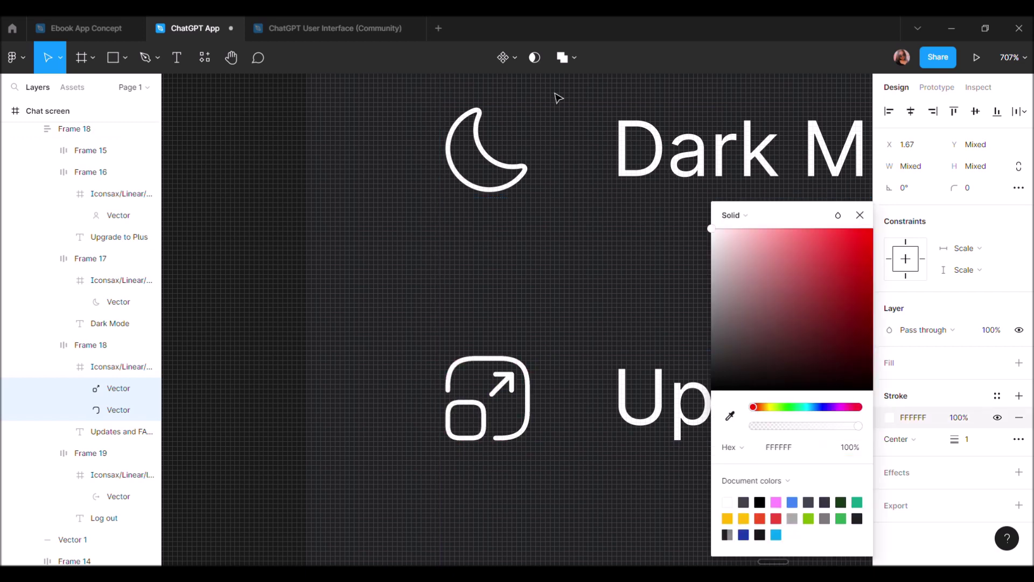
left_click(255, 308)
key("shift+1")
scroll(256, 309, "down", 2)
scroll(255, 309, "up", 10)
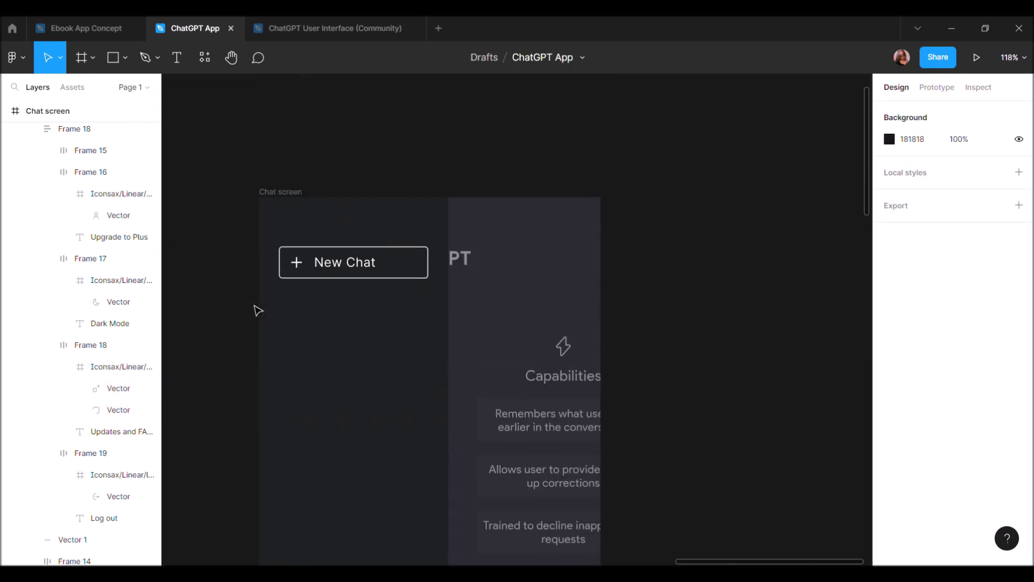
scroll(358, 368, "down", 8)
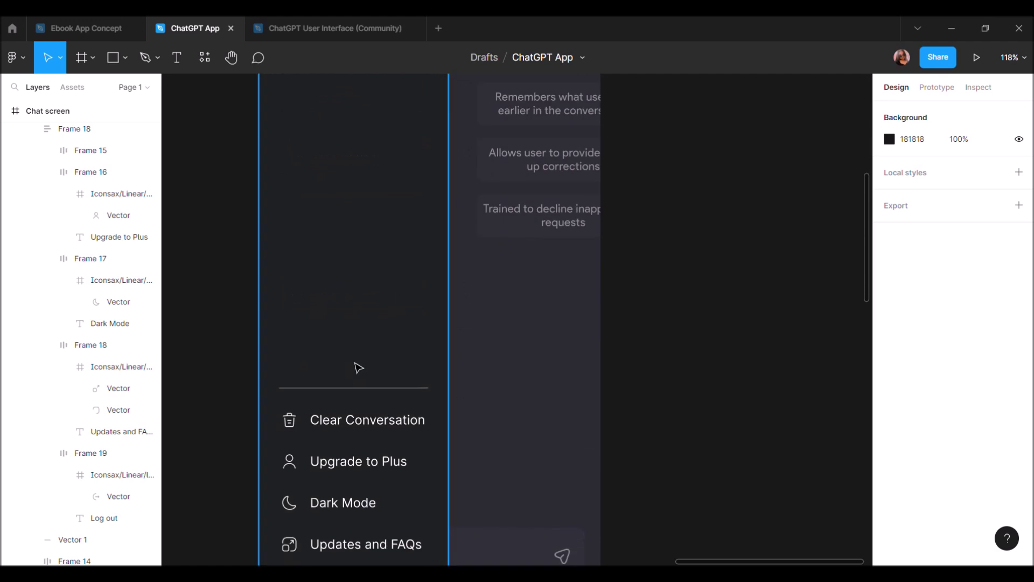
double_click(351, 422)
double_click(348, 428)
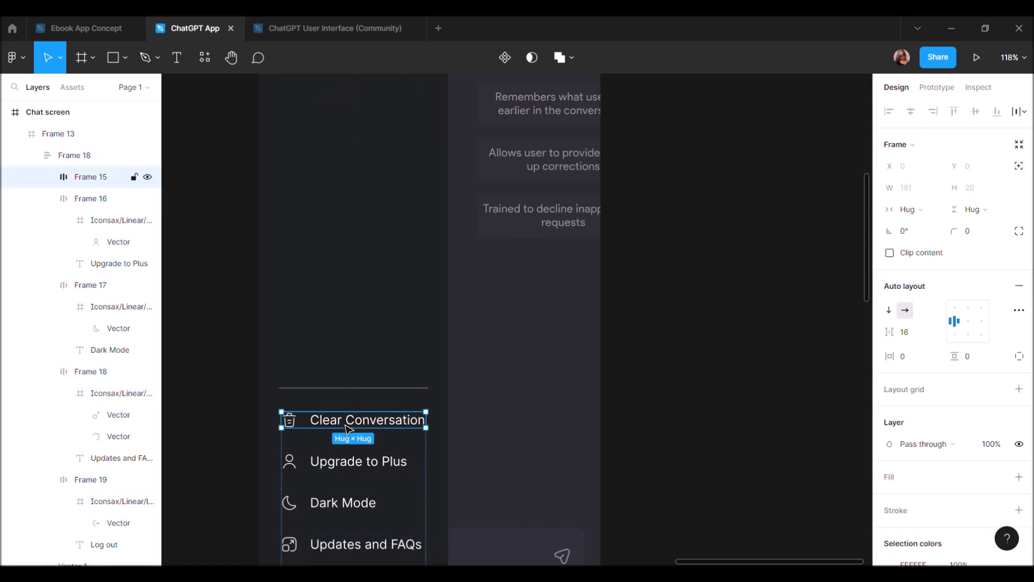
Copy the Clear Conversation row under New Chat with a message-minus icon in place of the trash
left_click_drag(350, 428, 392, 166)
scroll(376, 180, "up", 5)
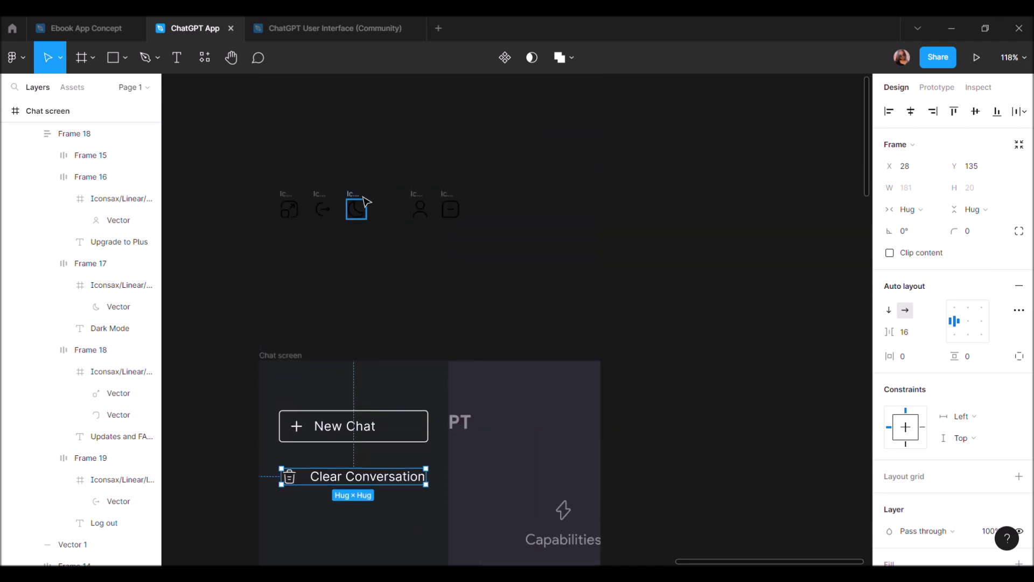
left_click(312, 488)
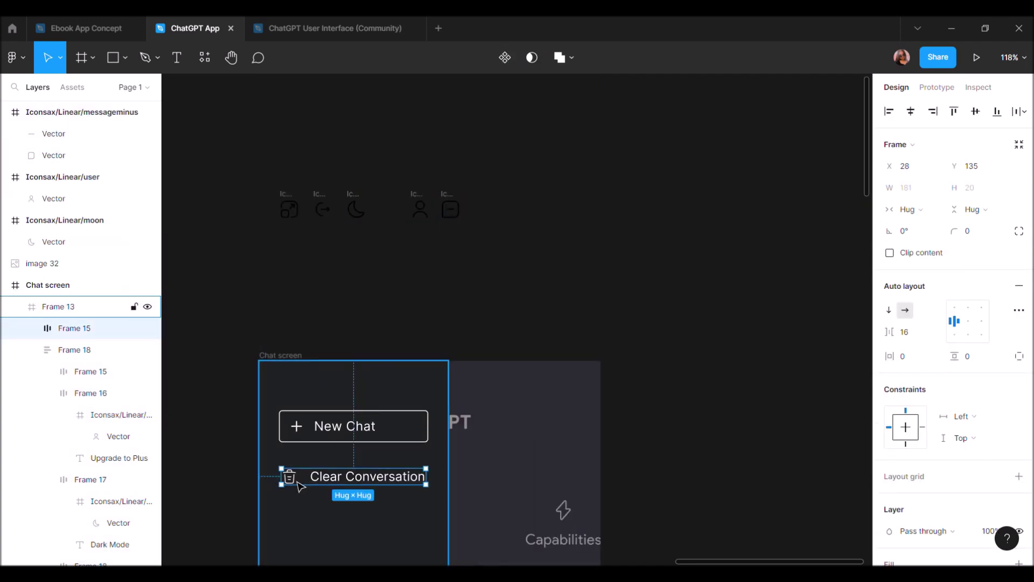
double_click(297, 484)
key("ctrl+shift+r")
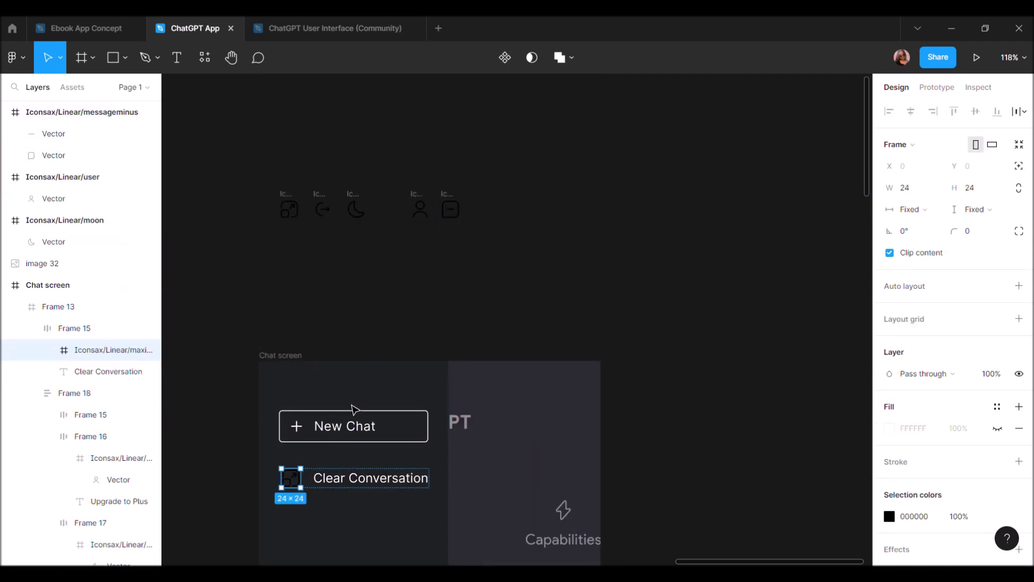
left_click(454, 194)
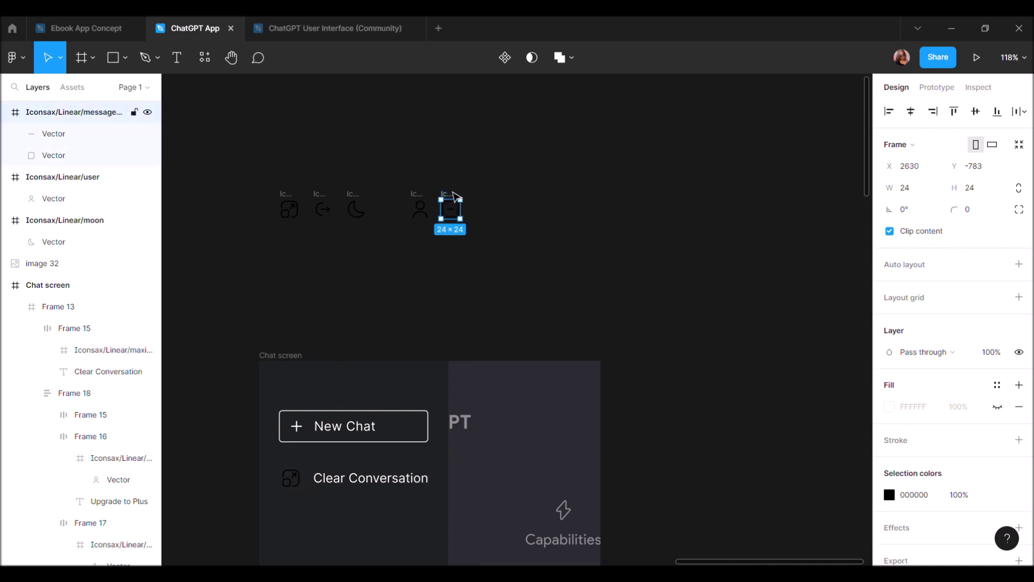
double_click(294, 483)
key("ctrl+shift+r")
Resize the copied row's message-minus icon to 20×20
left_click(927, 186)
left_click(985, 191)
type("20")
key("Return")
scroll(375, 479, "up", 5)
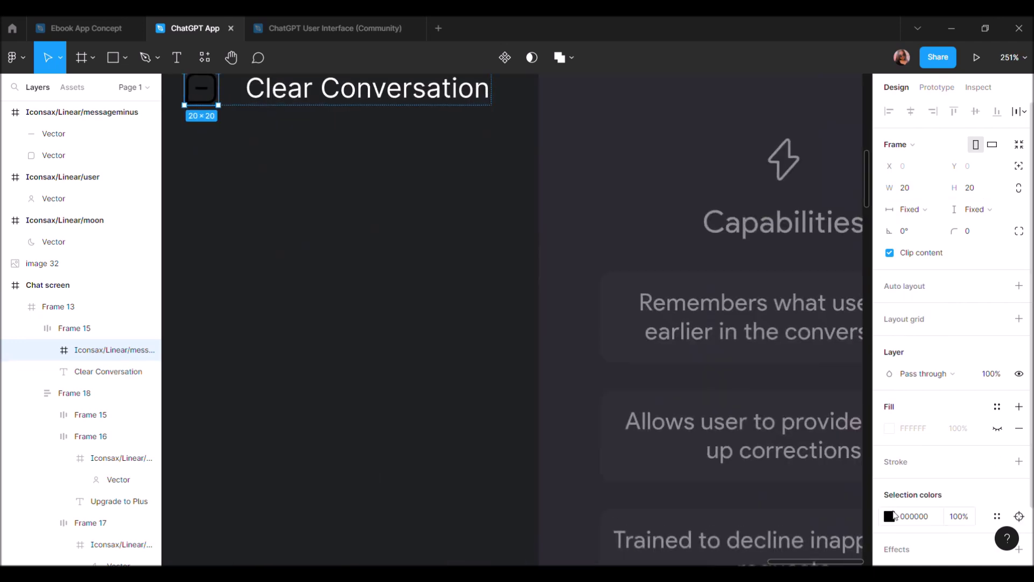
Colour the message-minus icon white FFFFFF with thinner strokes
left_click(890, 516)
type("FFFFFF")
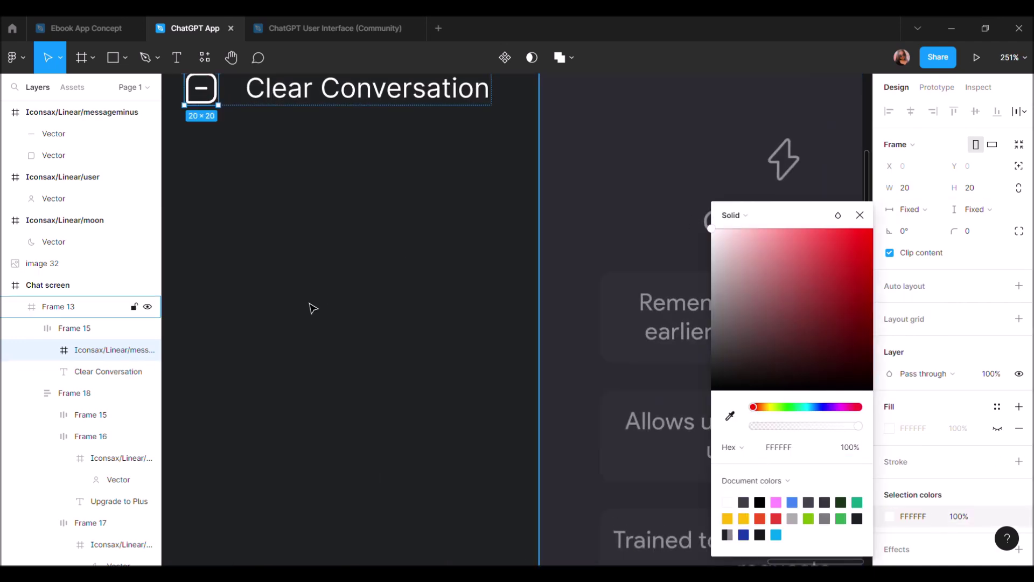
scroll(312, 307, "up", 5)
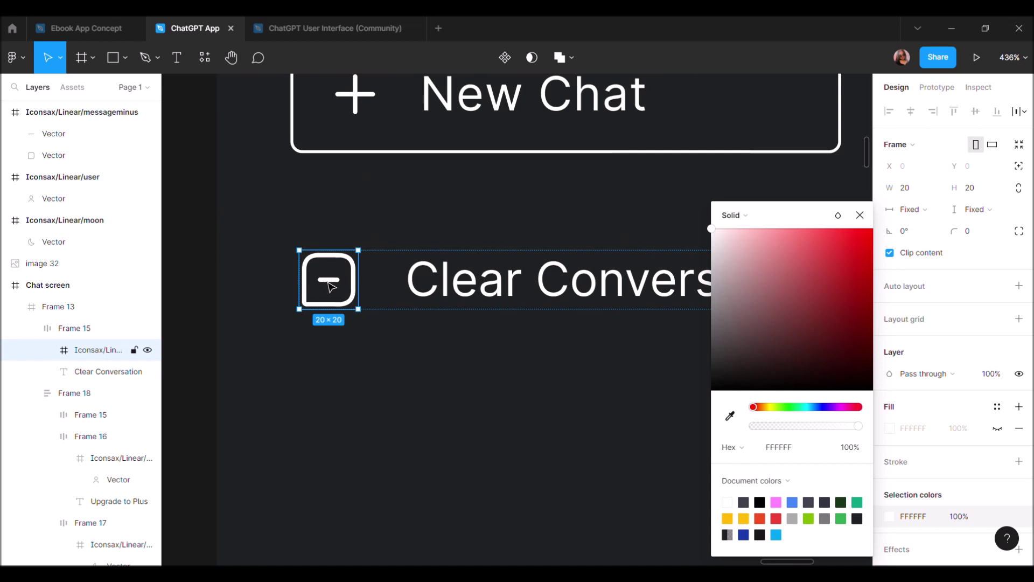
double_click(329, 281)
scroll(329, 282, "up", 3)
left_click(376, 290, "shift")
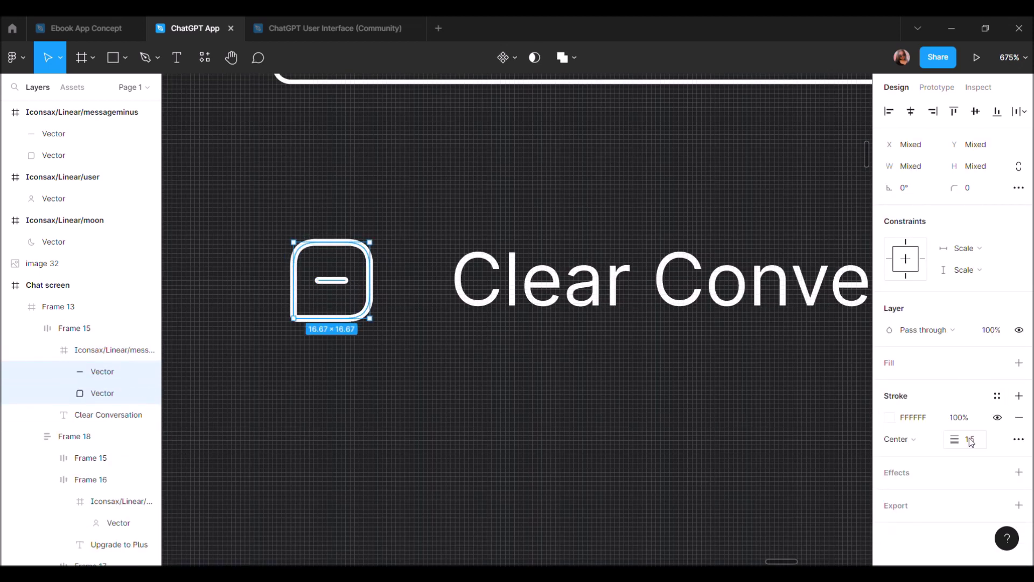
scroll(528, 360, "down", 5)
scroll(508, 363, "down", 2)
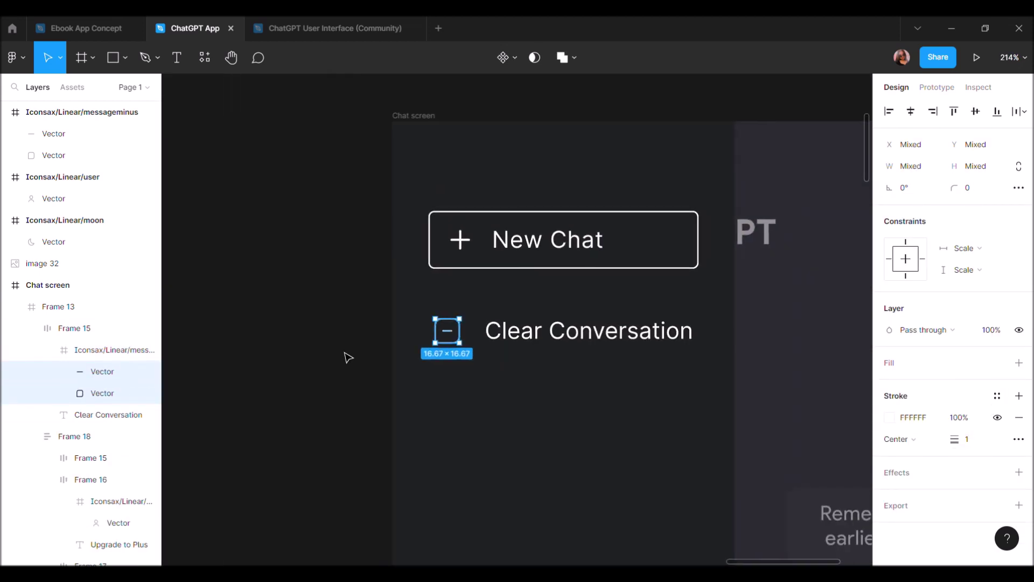
left_click(347, 358)
Rename the copied row's label to 'What is UX Design'
left_click(519, 347)
double_click(519, 345)
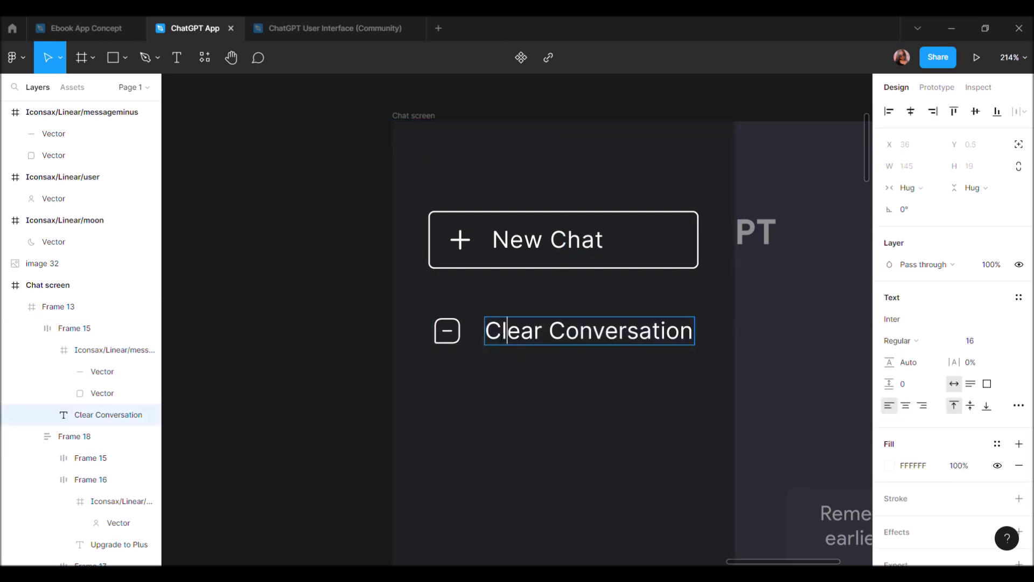
left_click_drag(486, 331, 727, 346)
type("What is UX ")
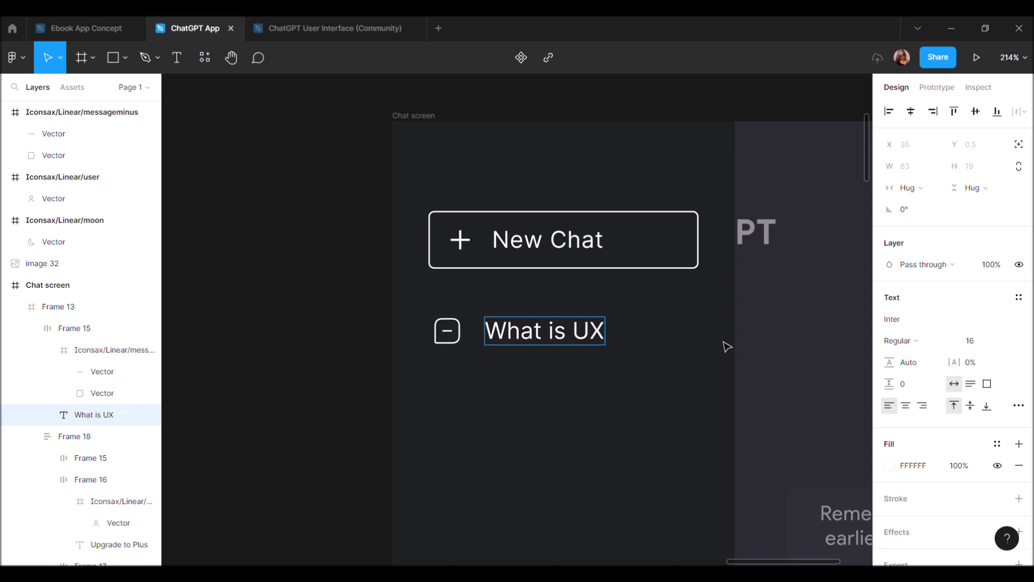
type("Design")
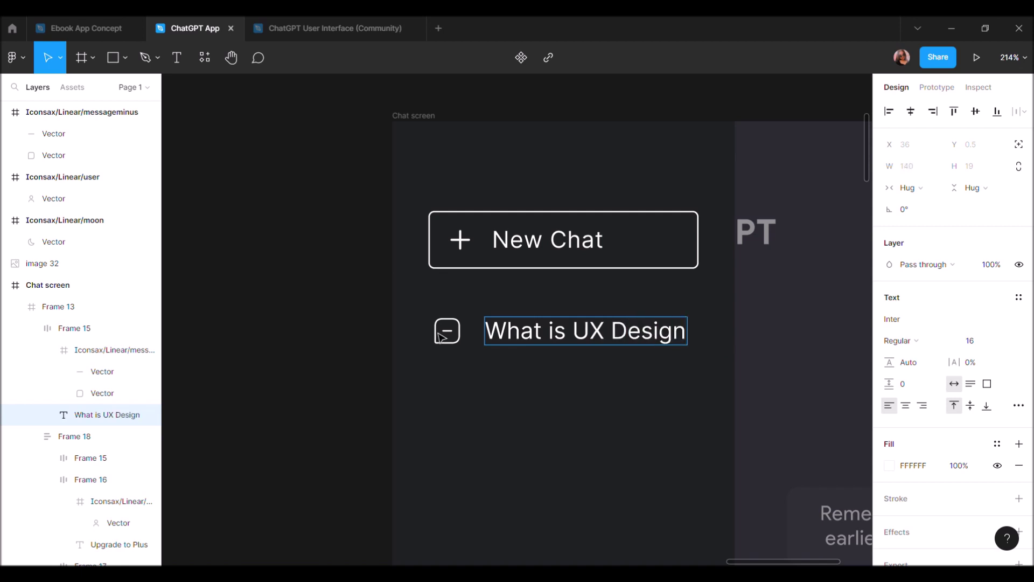
left_click(441, 337)
Select the 'What is UX Design' text in the sidebar, then deselect it
scroll(401, 390, "down", 5)
left_click(401, 391)
left_click(472, 358)
double_click(473, 353)
scroll(472, 350, "up", 5)
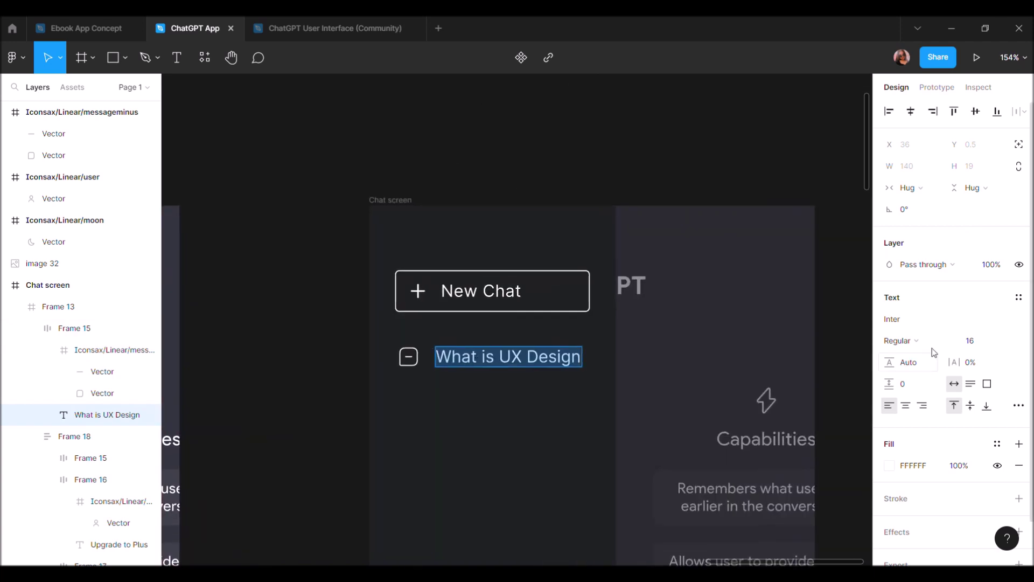
left_click(635, 178)
scroll(635, 178, "down", 5)
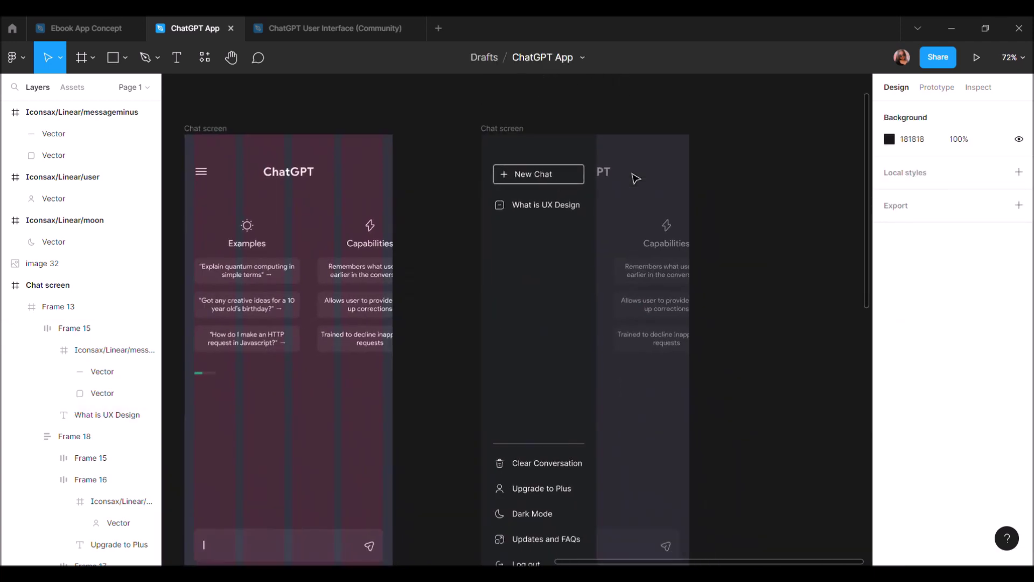
Set the Chat screen's ChatGPT title font to Inter
left_click(626, 280)
scroll(626, 280, "left", 5)
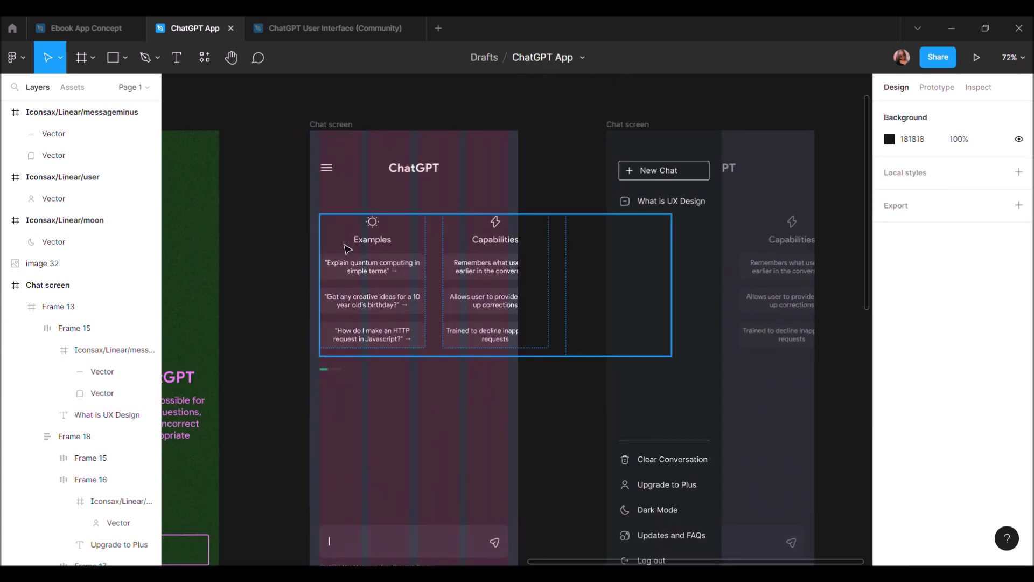
scroll(347, 247, "up", 3)
scroll(348, 248, "down", 2)
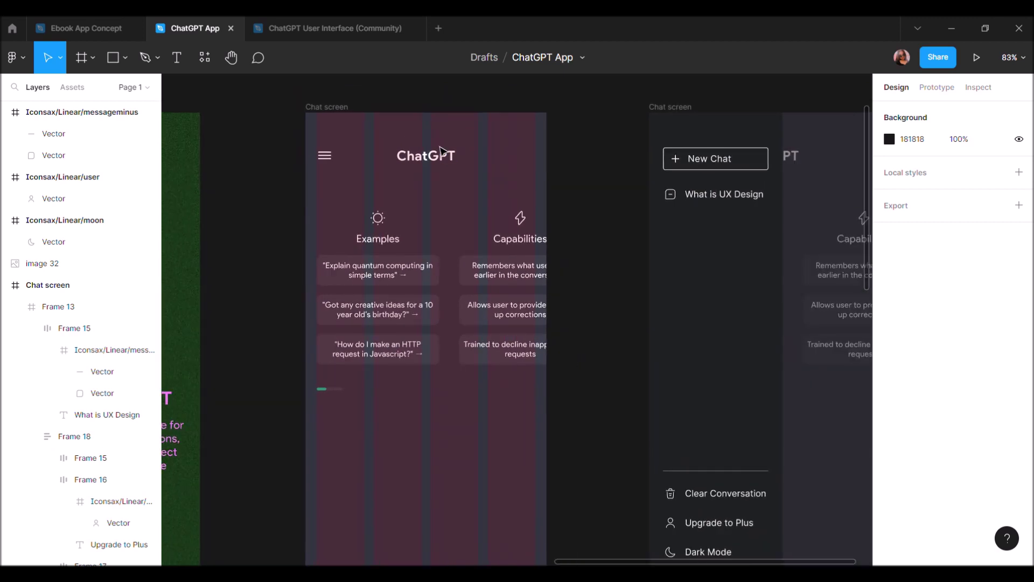
left_click(442, 160)
left_click(936, 402)
type("Int")
key("Return")
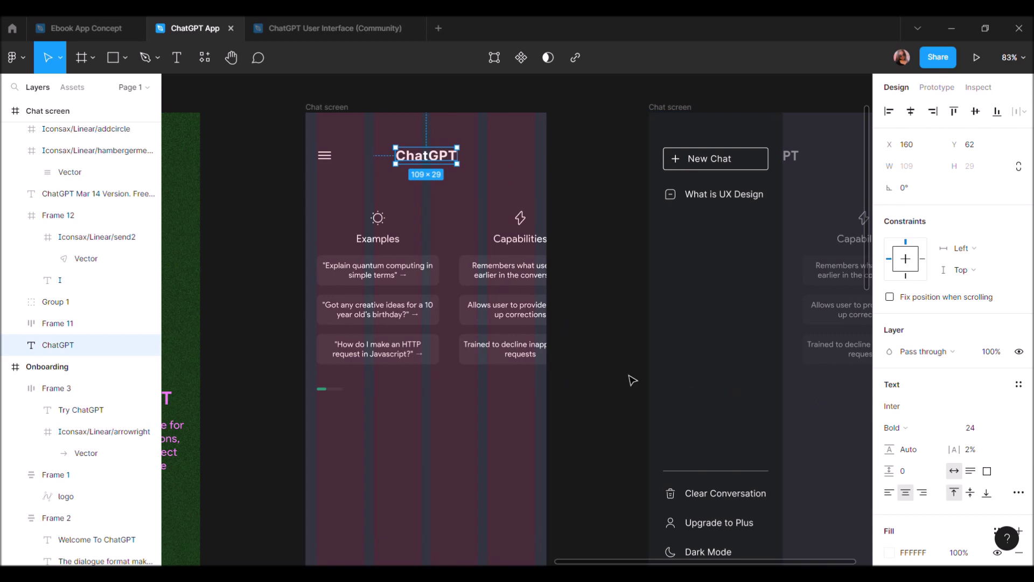
Change the onboarding 'Welcome To ChatGPT' heading's font family, entering 'Q' as the font
left_click(631, 377)
scroll(633, 380, "down", 3)
scroll(582, 378, "down", 3)
scroll(431, 334, "left", 3)
left_click(374, 295)
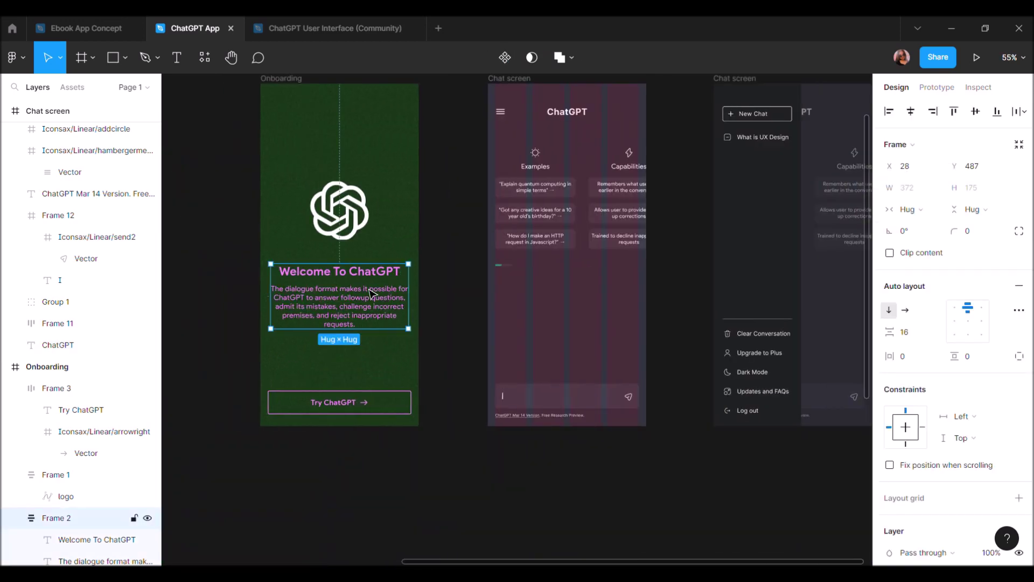
left_click(366, 274)
left_click(937, 321)
type("Q")
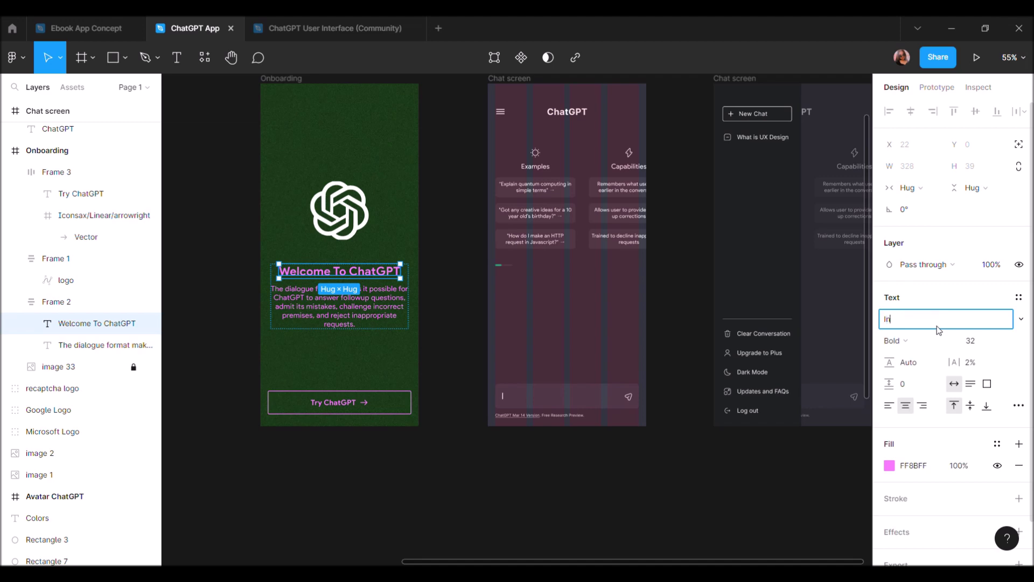
Change the 'Try ChatGPT' button label's font, entering 'In' as the font
left_click(568, 457)
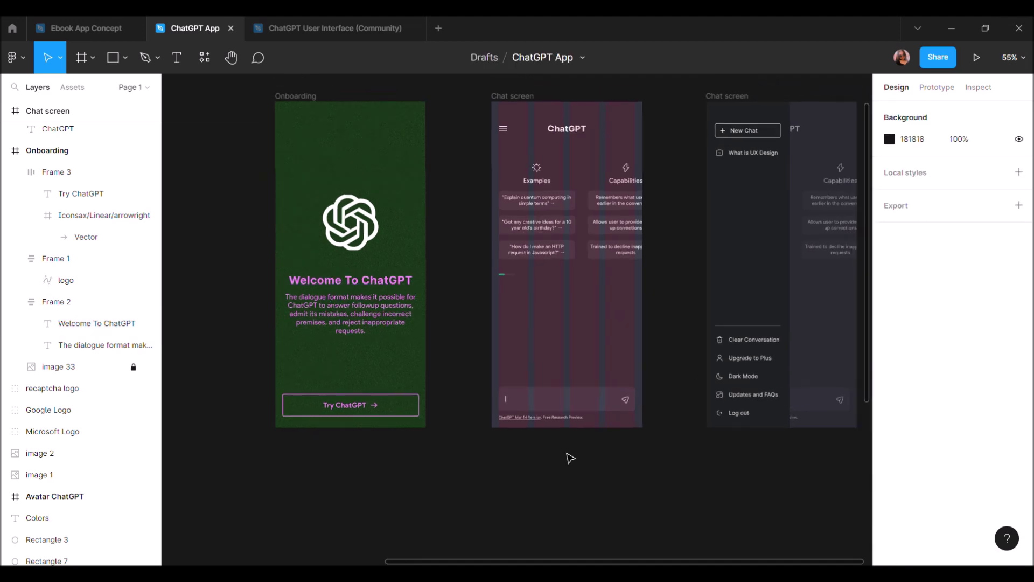
scroll(570, 458, "down", 3)
scroll(285, 425, "up", 5)
double_click(343, 408)
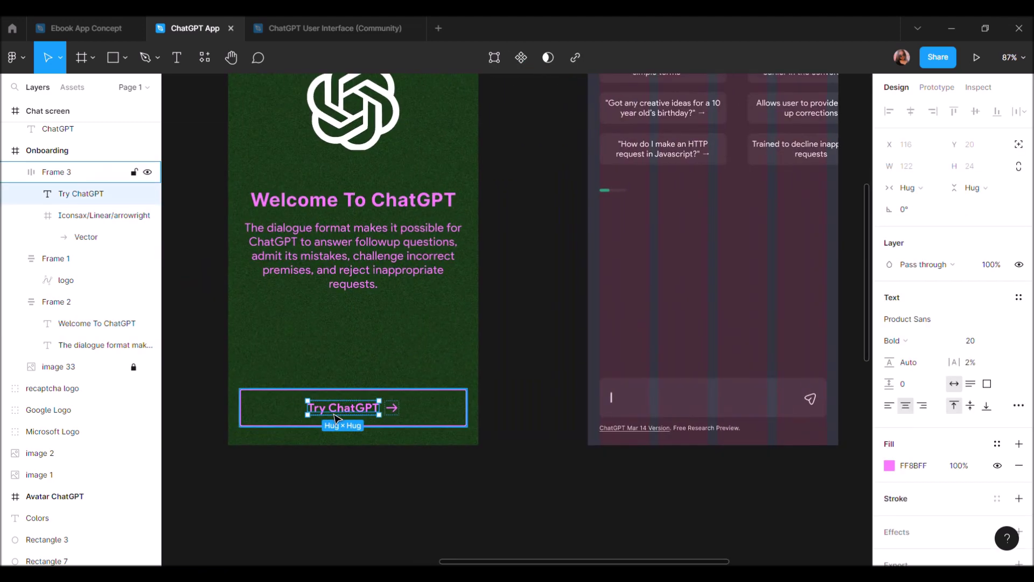
left_click(940, 320)
type("Inte")
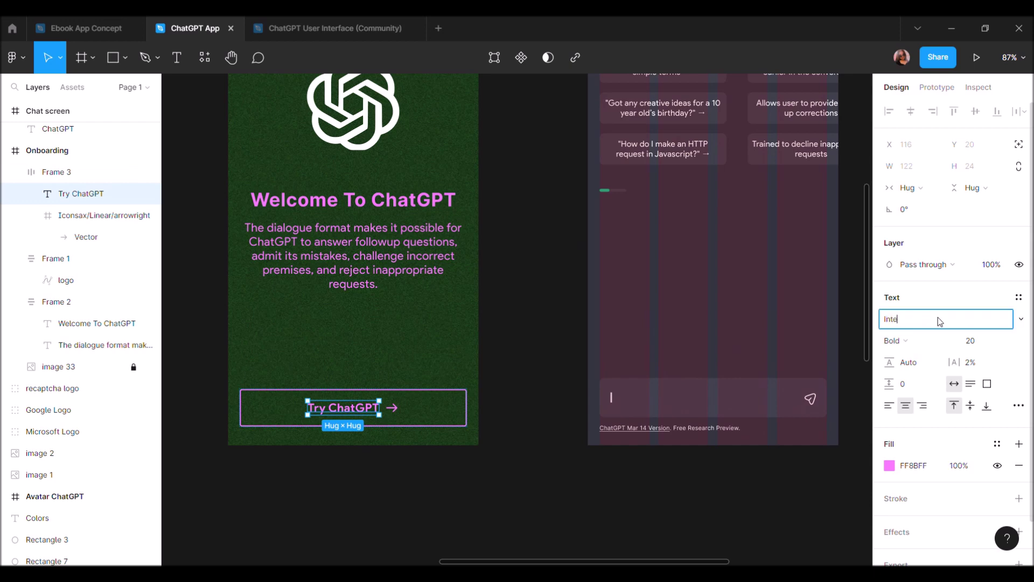
left_click(521, 471)
Select the sidebar chat screen and pan around the canvas to review it
scroll(555, 454, "down", 3)
scroll(684, 401, "up", 4)
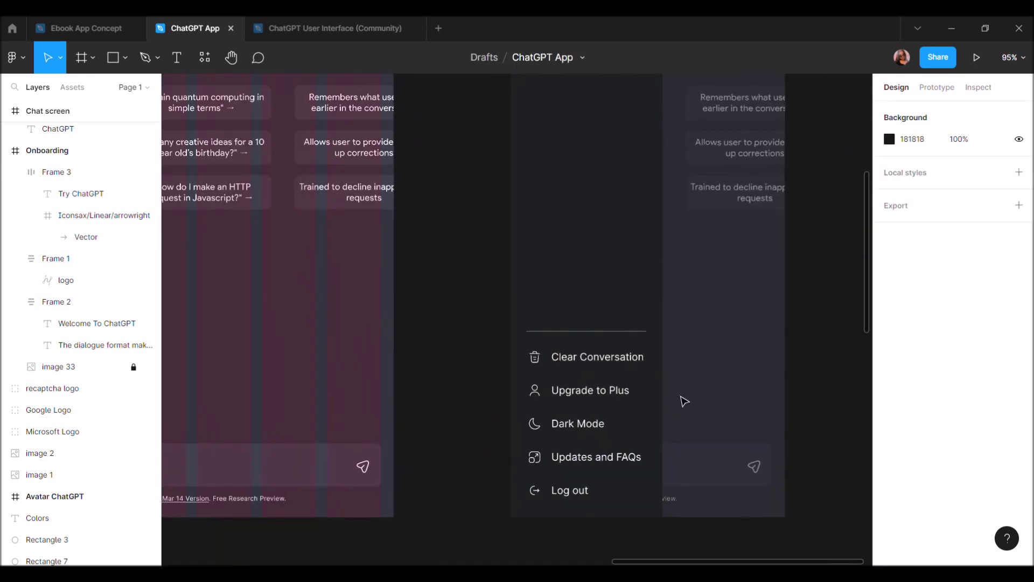
scroll(684, 401, "down", 2)
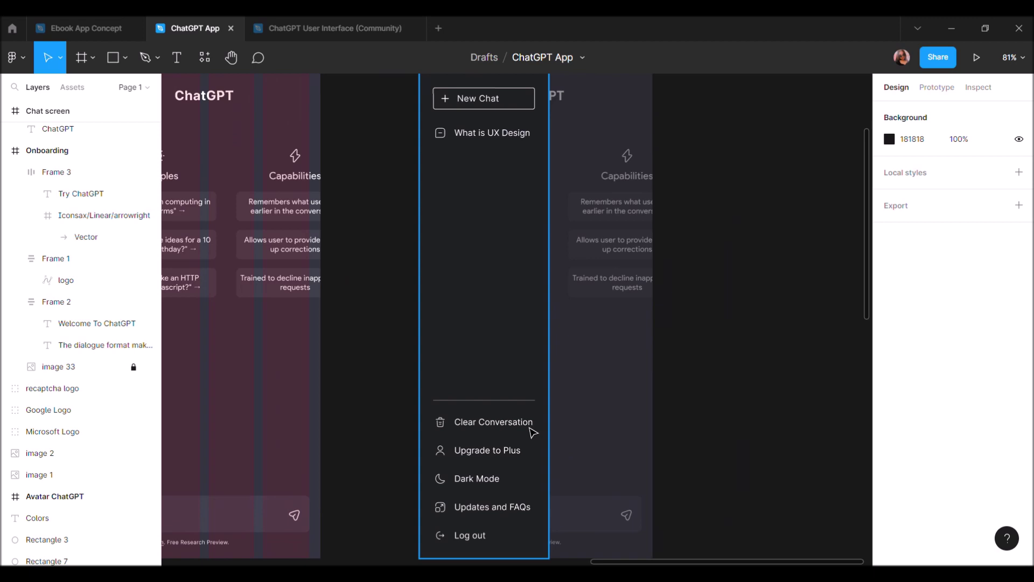
left_click(532, 432)
scroll(531, 429, "down", 2)
scroll(526, 284, "up", 3)
scroll(524, 284, "up", 2)
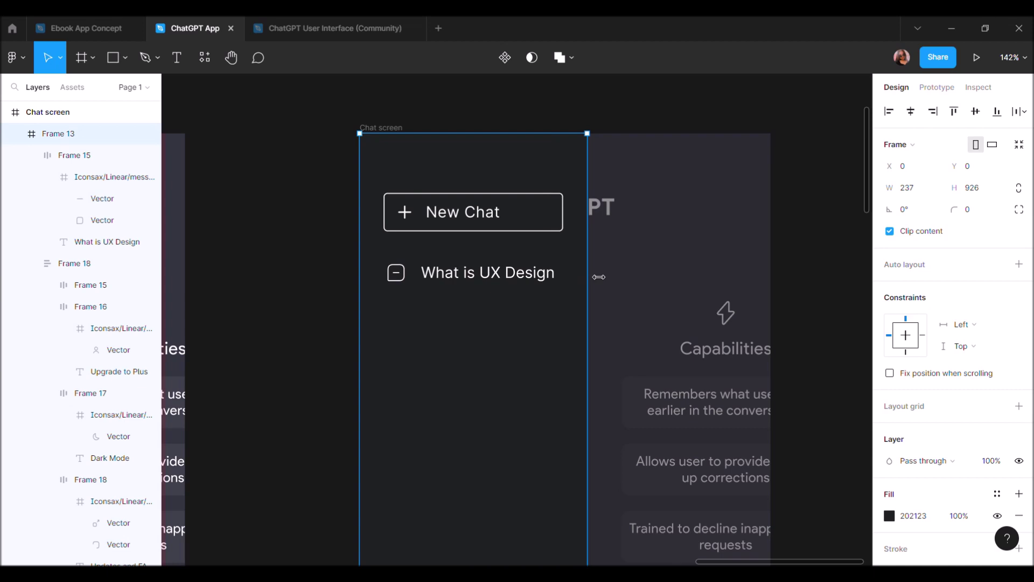
left_click(799, 235)
scroll(799, 236, "down", 5)
scroll(835, 301, "right", 2)
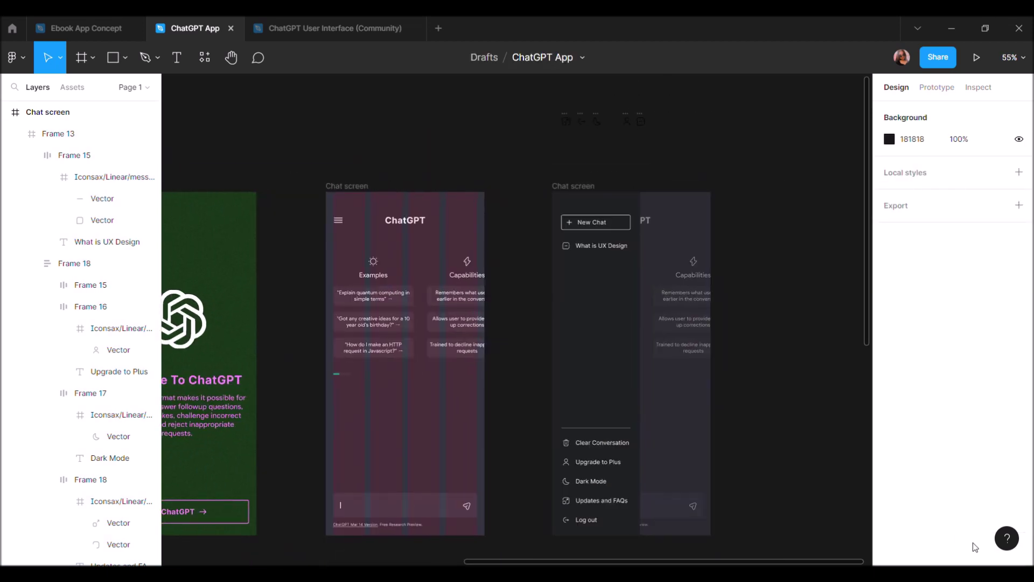
scroll(835, 302, "down", 2)
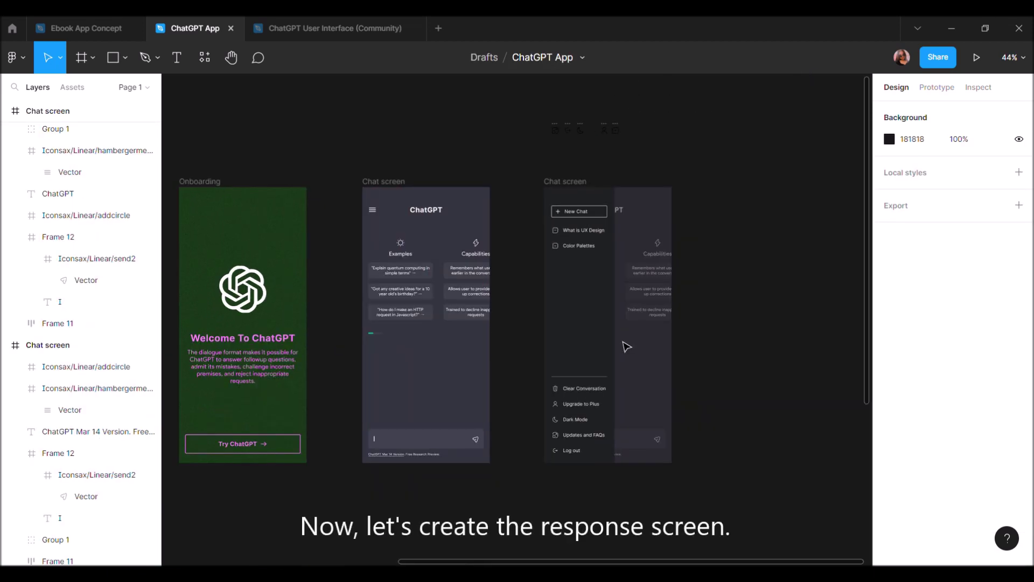
scroll(737, 225, "up", 2)
scroll(737, 225, "up", 3)
scroll(737, 226, "down", 1)
scroll(307, 134, "up", 2)
Duplicate the chat screen to the right and delete the copy's Examples and Capabilities cards
left_click(277, 132)
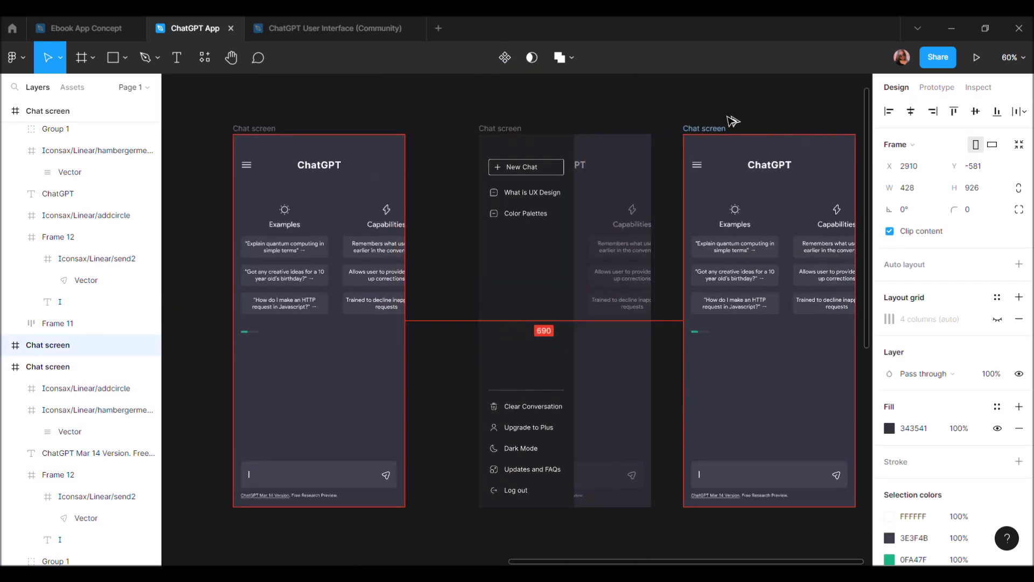
left_click_drag(280, 133, 743, 122, "alt")
left_click(633, 260)
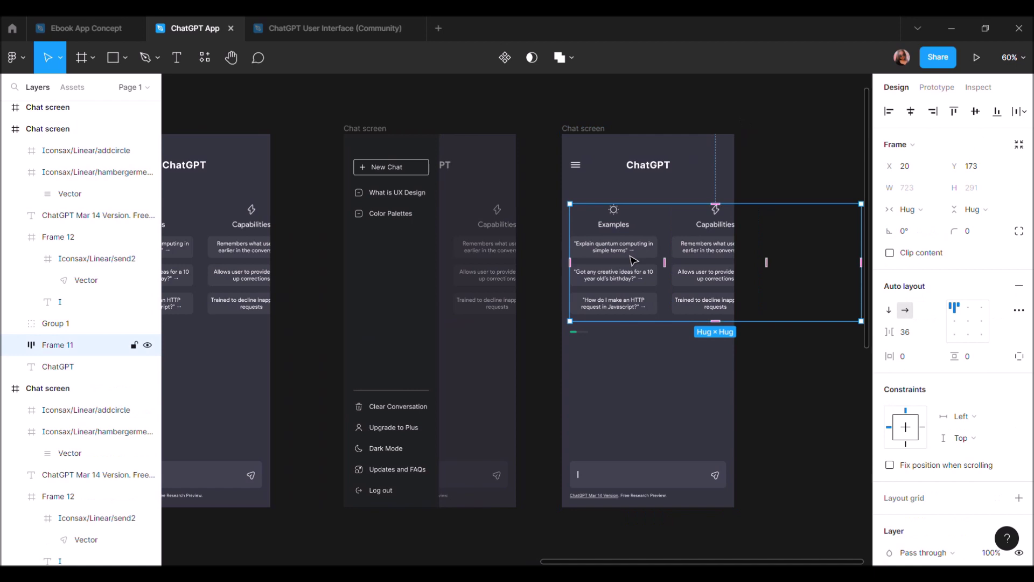
key("Delete")
Delete the green indicator and the ChatGPT title from the copied screen
left_click(593, 341)
key("Delete")
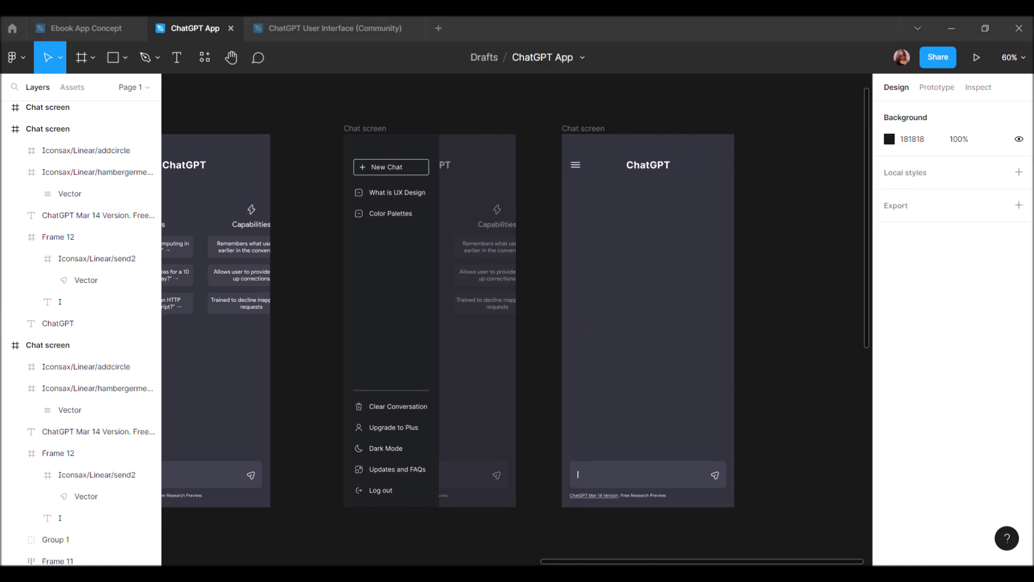
left_click(648, 165)
key("Delete")
scroll(668, 174, "up", 3)
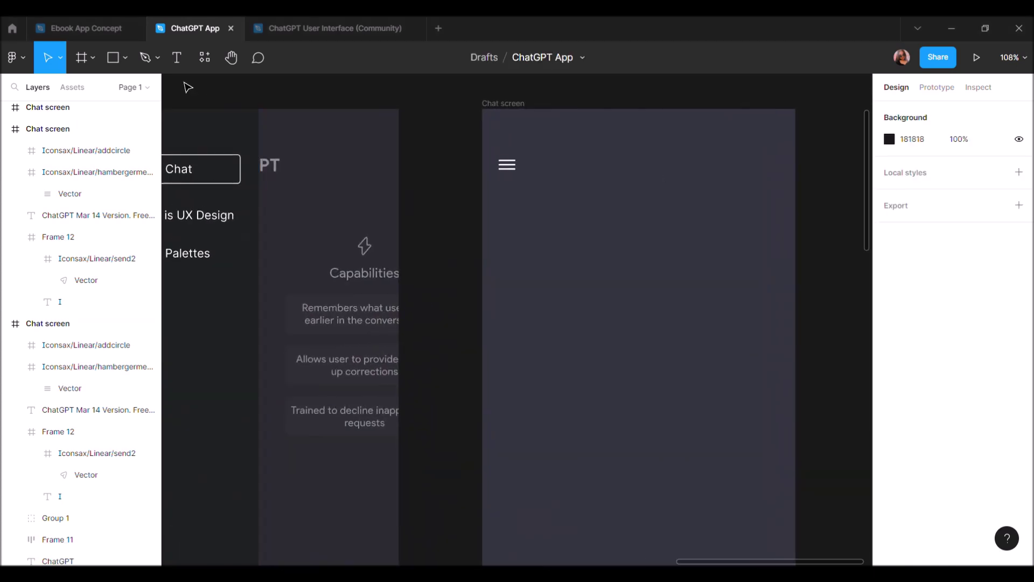
left_click(205, 58)
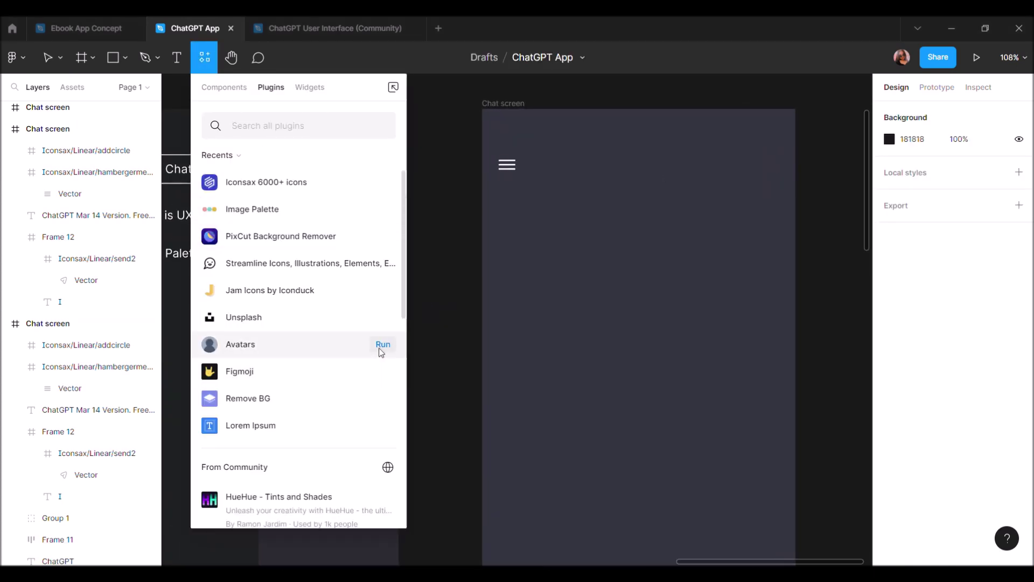
Insert a portrait with the Avatars plugin and draw a small frame below the menu icon
left_click(383, 344)
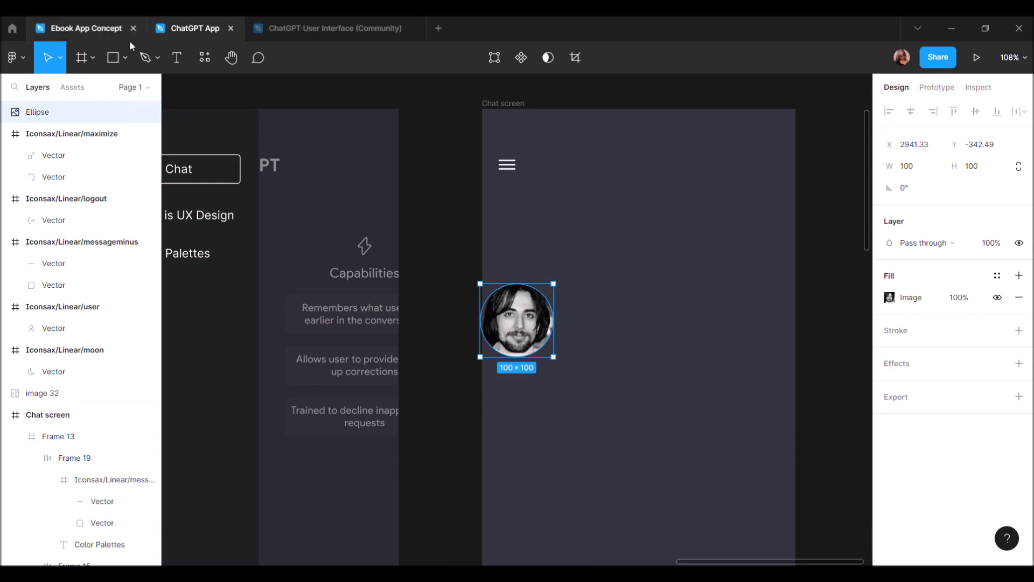
left_click(80, 57)
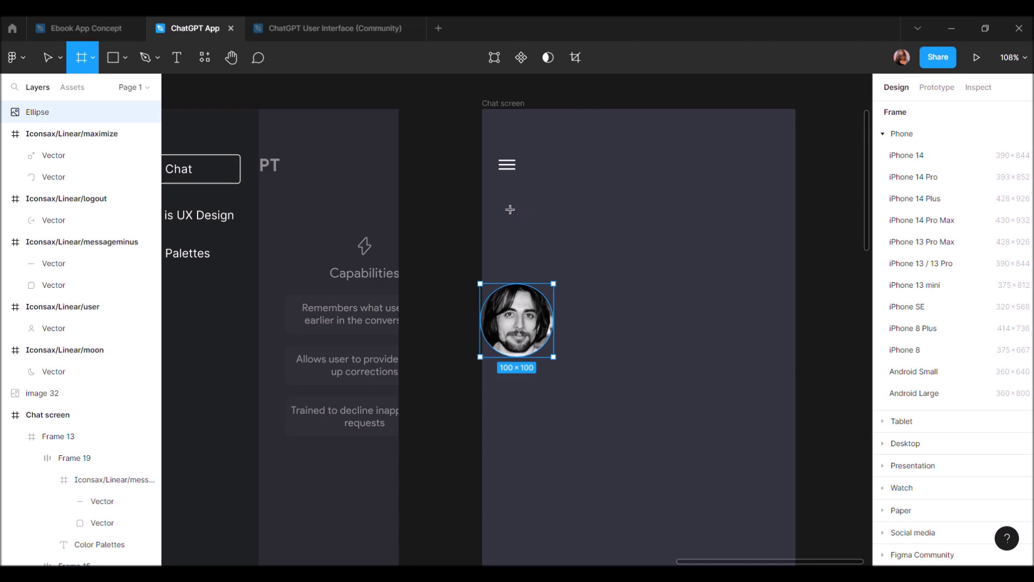
left_click_drag(498, 199, 531, 236)
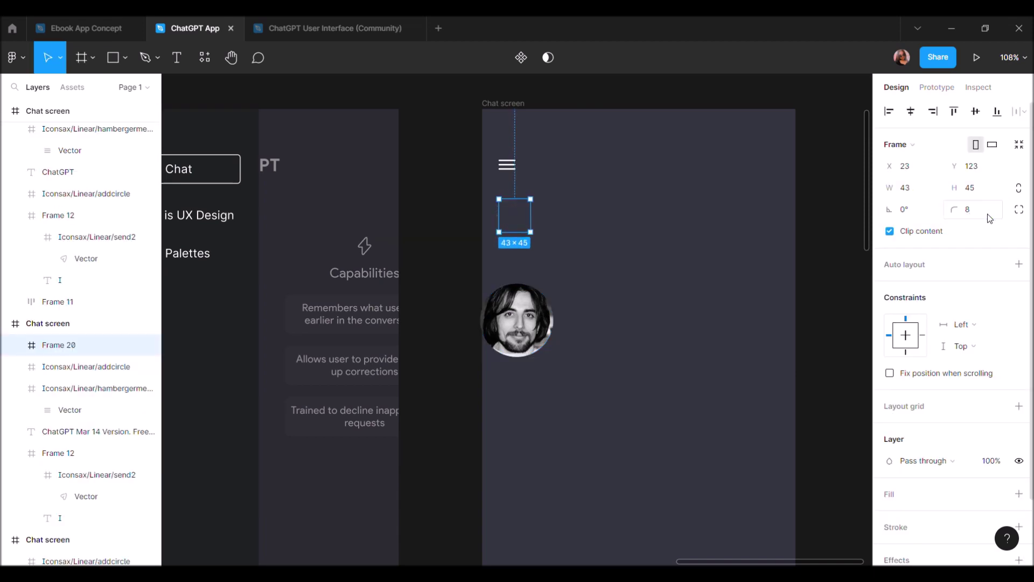
left_click(542, 323)
scroll(542, 323, "up", 3, "ctrl")
left_click_drag(543, 323, 565, 174)
key("ctrl+z")
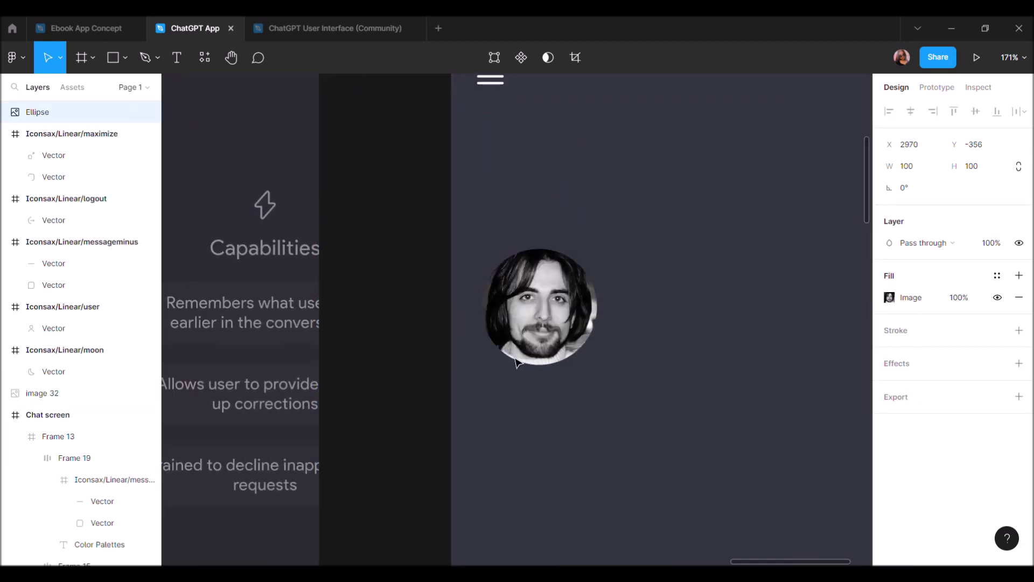
Nest the portrait inside the small frame and scale it proportionally to fit
left_click(520, 155)
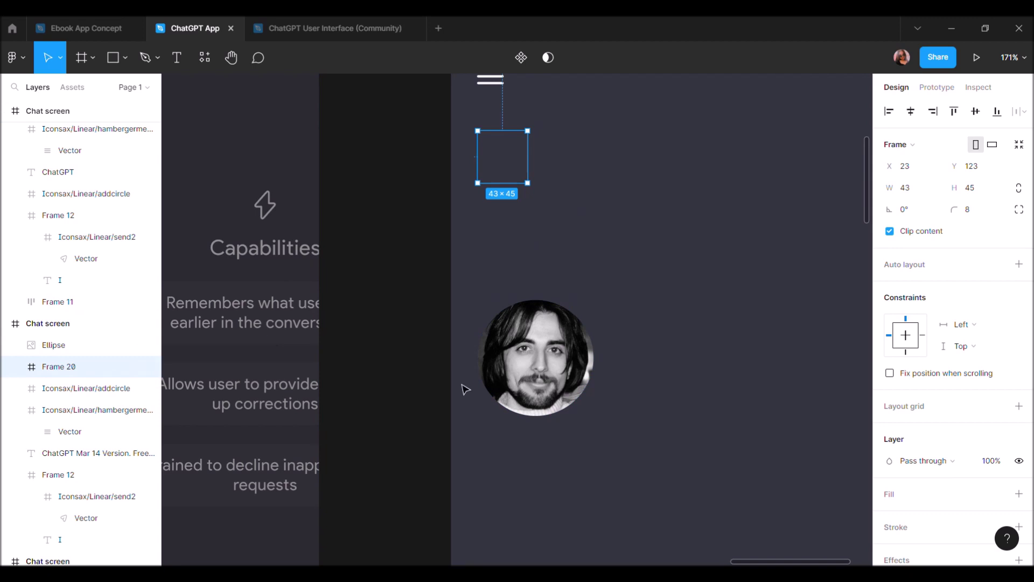
left_click(487, 389)
left_click_drag(65, 345, 97, 372)
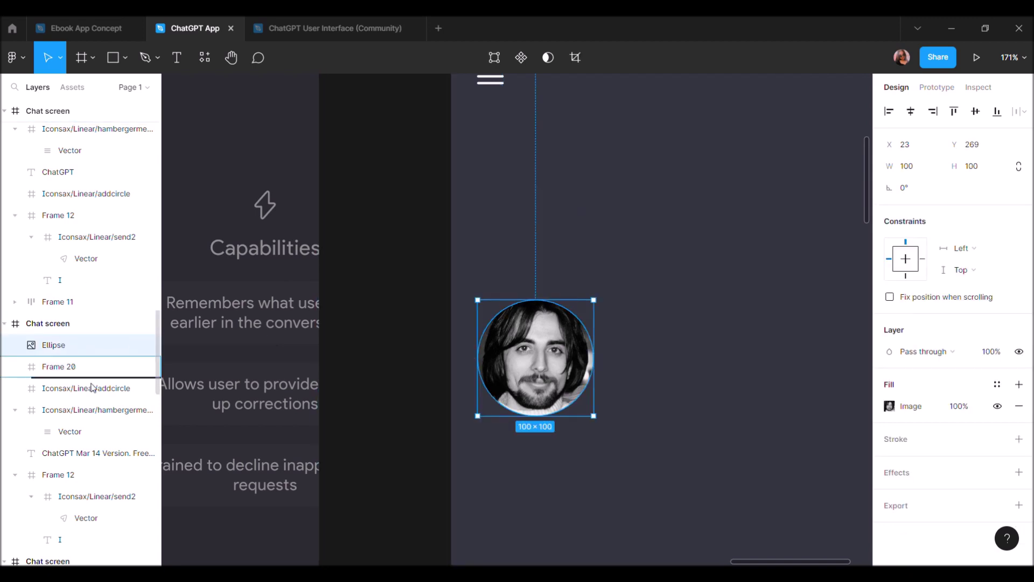
left_click_drag(546, 157, 515, 163)
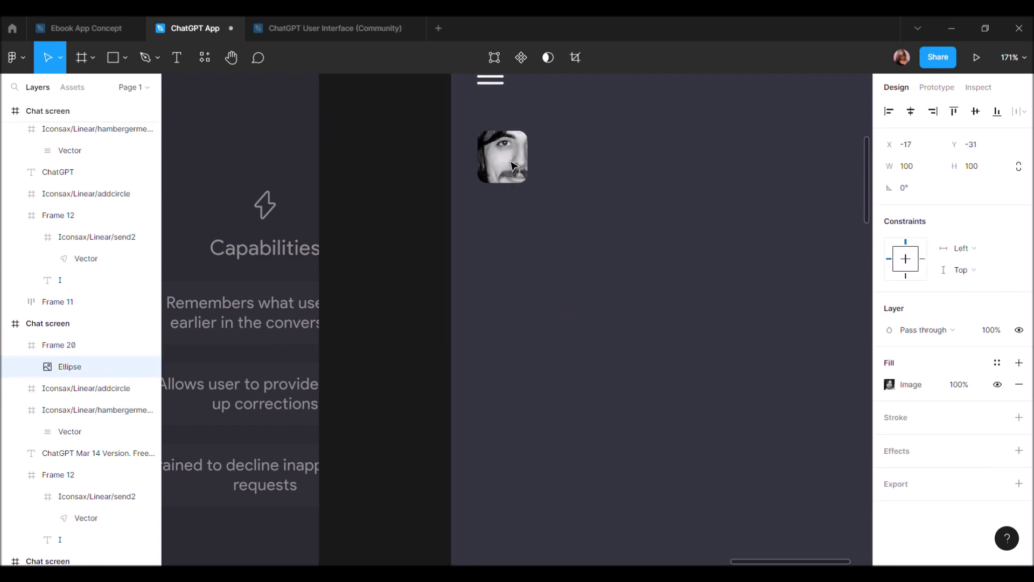
key("k")
left_click_drag(574, 214, 550, 190)
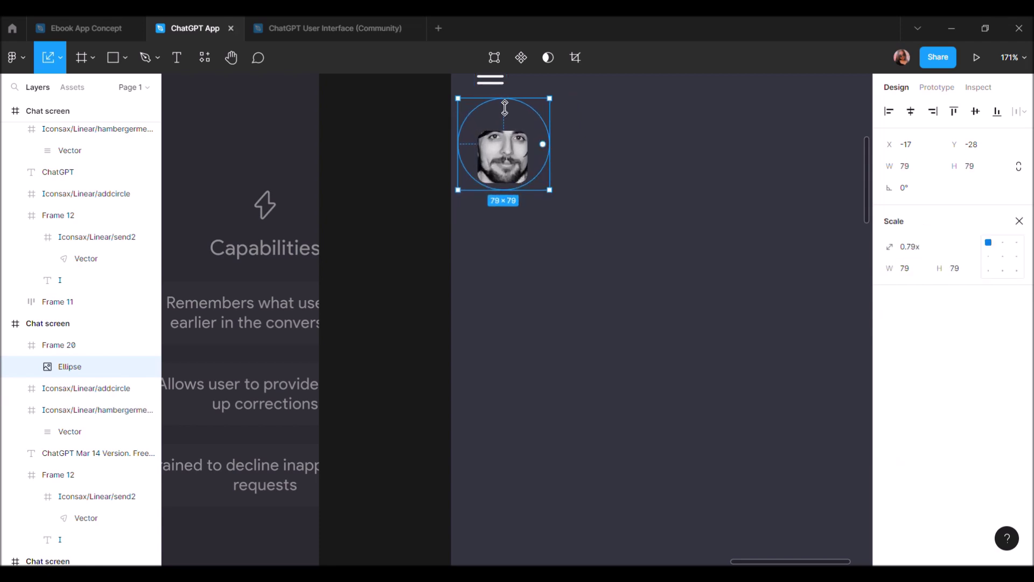
left_click_drag(504, 108, 504, 127)
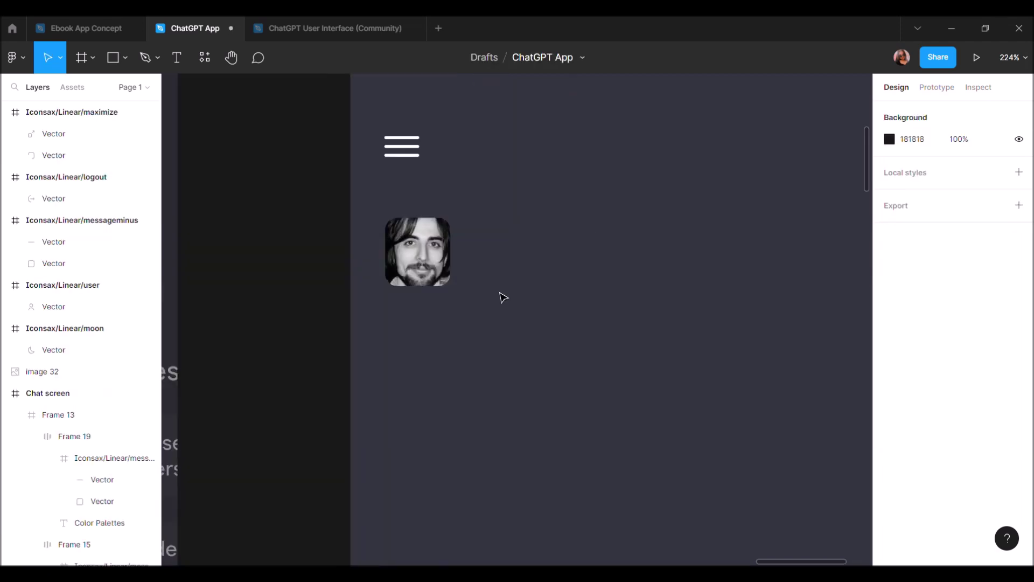
Insert a second Avatars portrait into the avatar frame and scale it to 67 pixels
left_click(214, 59)
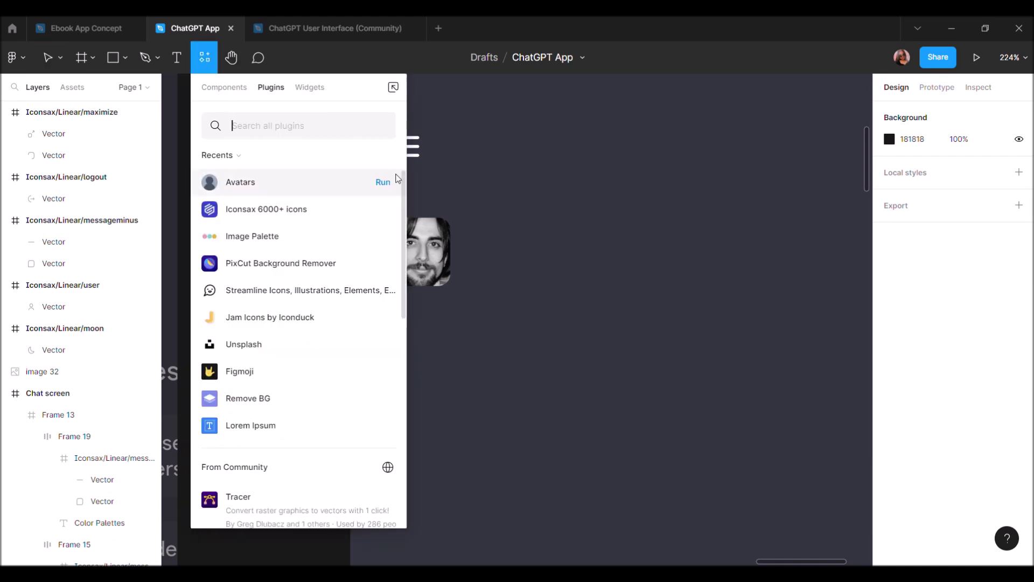
left_click(400, 186)
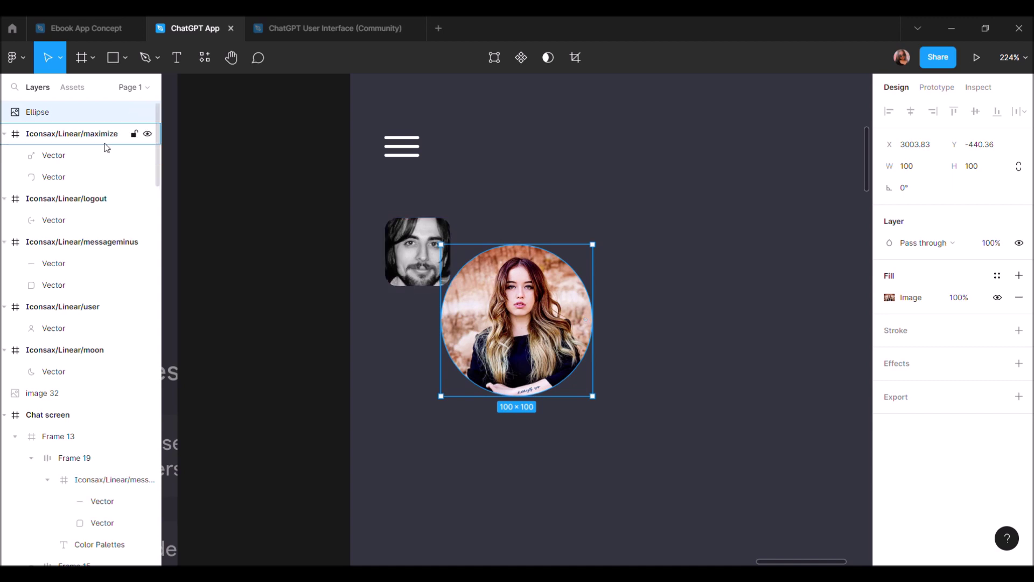
mouse_move(514, 304)
left_mouse_down()
mouse_move(229, 189)
mouse_move(519, 339)
left_mouse_up()
left_click_drag(59, 344, 89, 382)
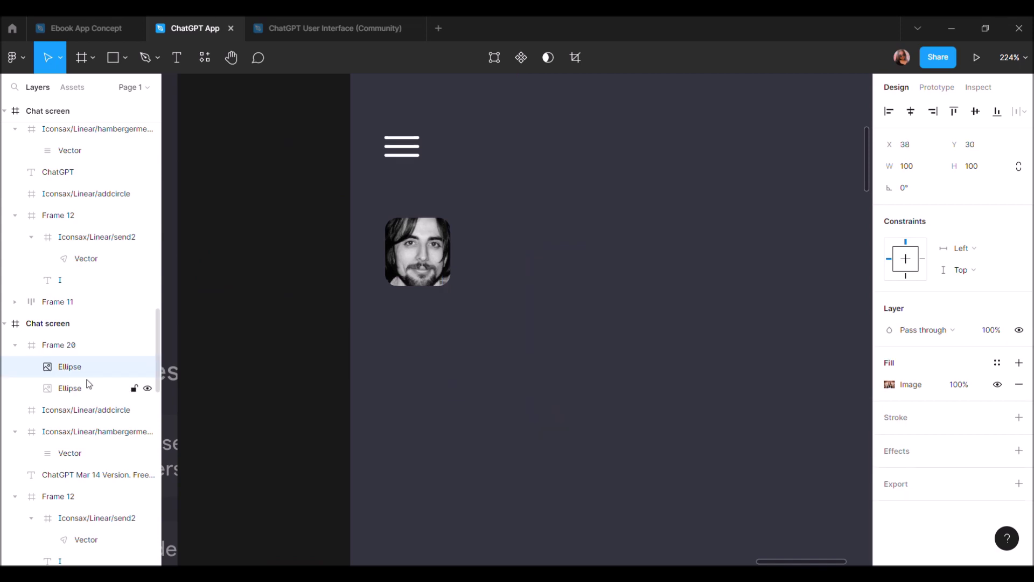
left_click_drag(508, 350, 423, 300)
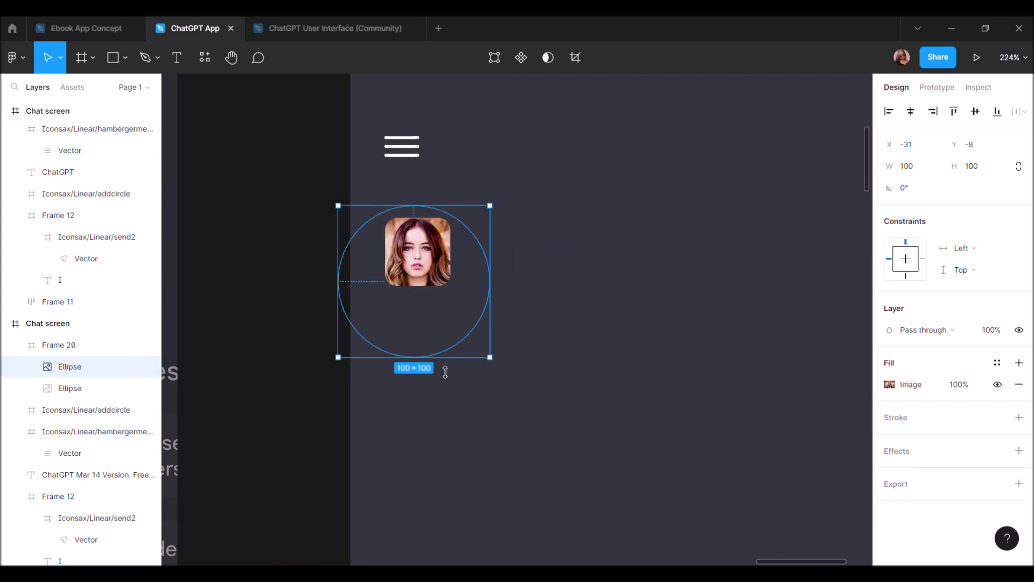
key("k")
left_click_drag(442, 368, 431, 276)
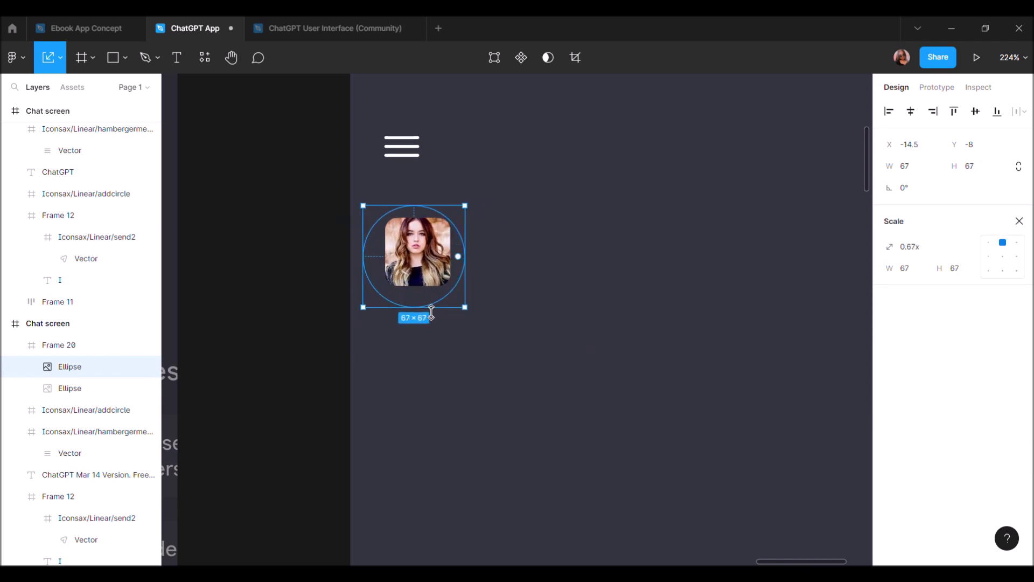
mouse_move(431, 277)
left_mouse_down()
mouse_move(410, 268)
mouse_move(435, 238)
left_mouse_up()
scroll(411, 267, "up", 5)
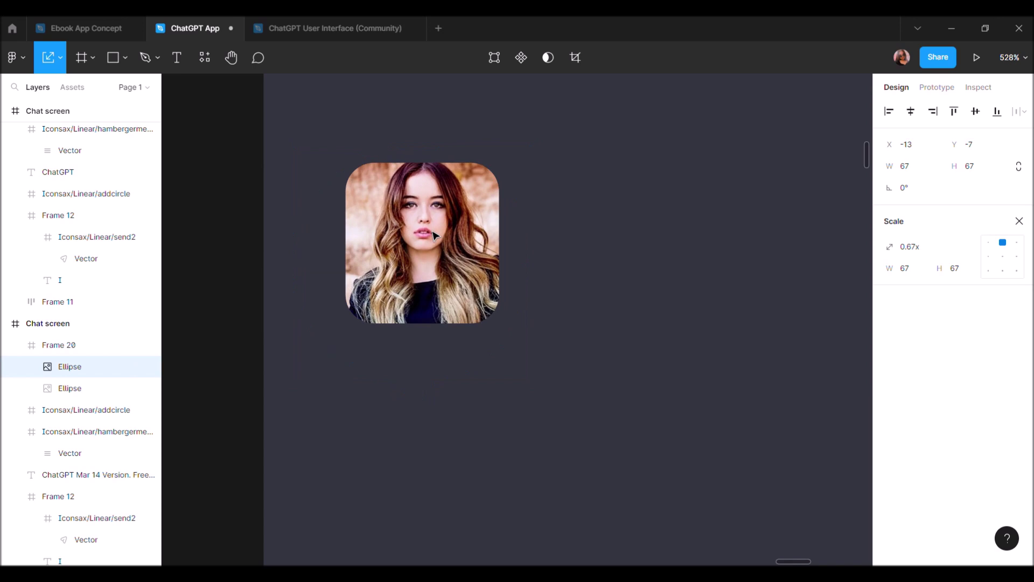
Delete the old portrait and give the avatar frame a corner radius of 4
left_click(64, 393)
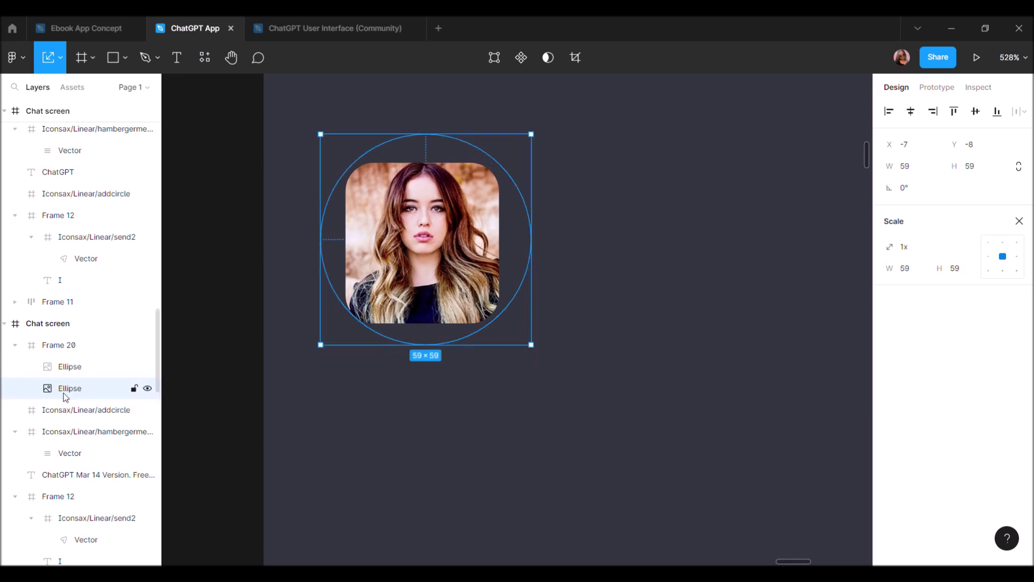
key("Delete")
left_click(375, 254)
left_click(985, 216)
type("4")
key("Return")
scroll(513, 295, "down", 5)
left_click(508, 296)
scroll(508, 296, "right", 5)
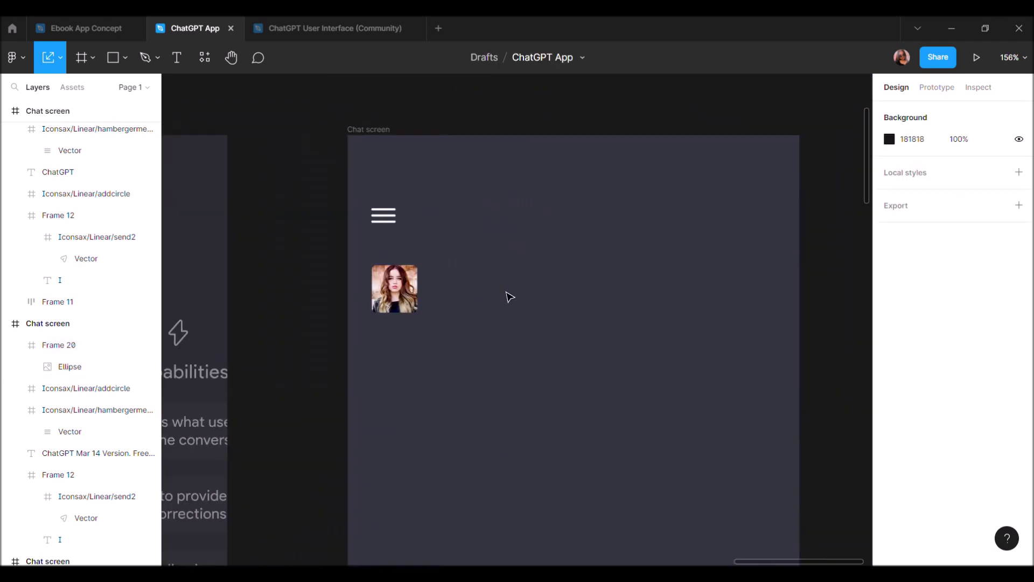
left_click(177, 58)
Type the text 'What is UX Design?' beside the avatar
left_click(447, 285)
type("W")
key("Escape")
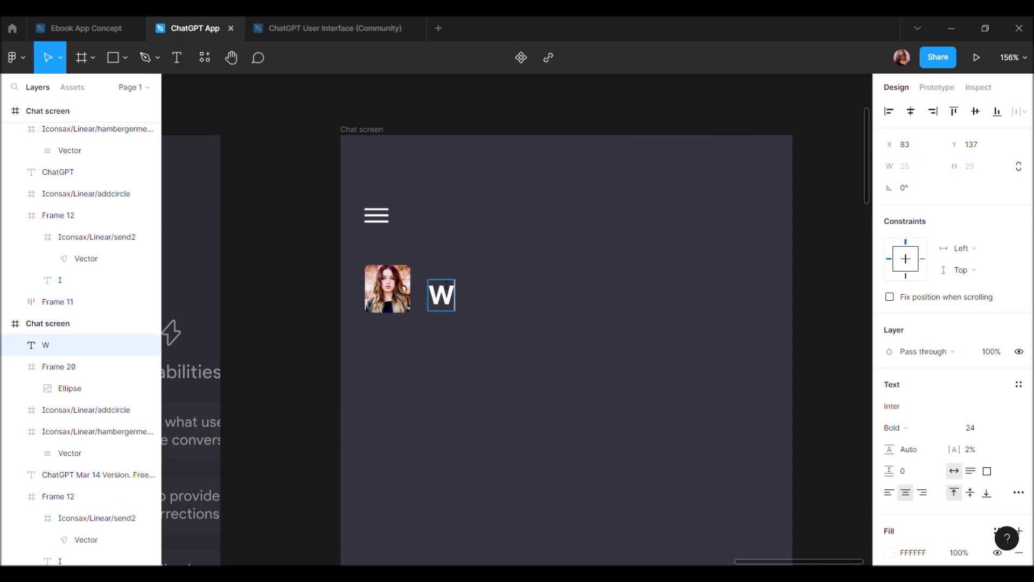
type("hat is UX Design?")
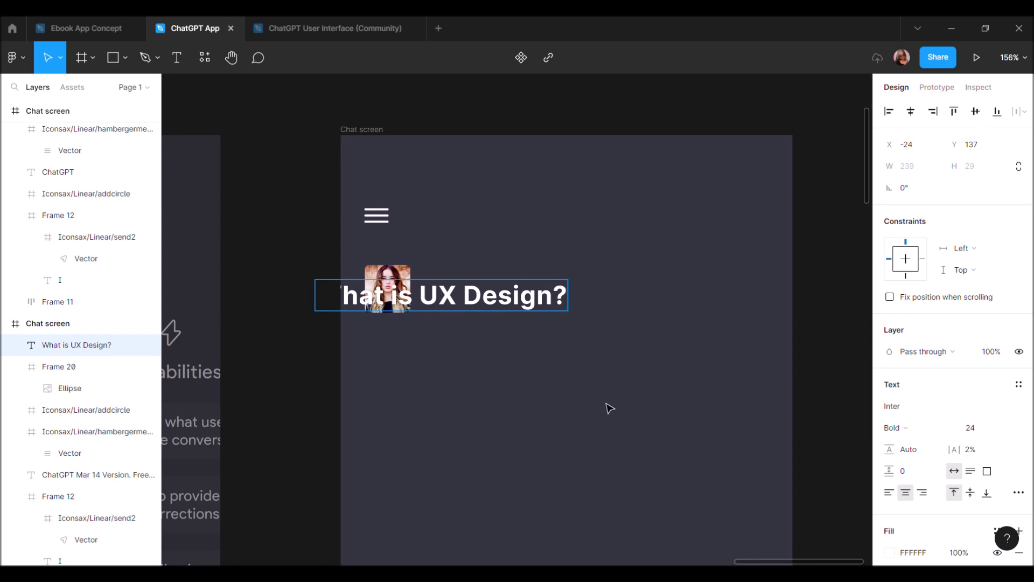
key("Escape")
Style the question with 0% letter spacing, size 16, Medium weight, and move it right of the avatar
left_click(972, 449)
type("0")
key("Return")
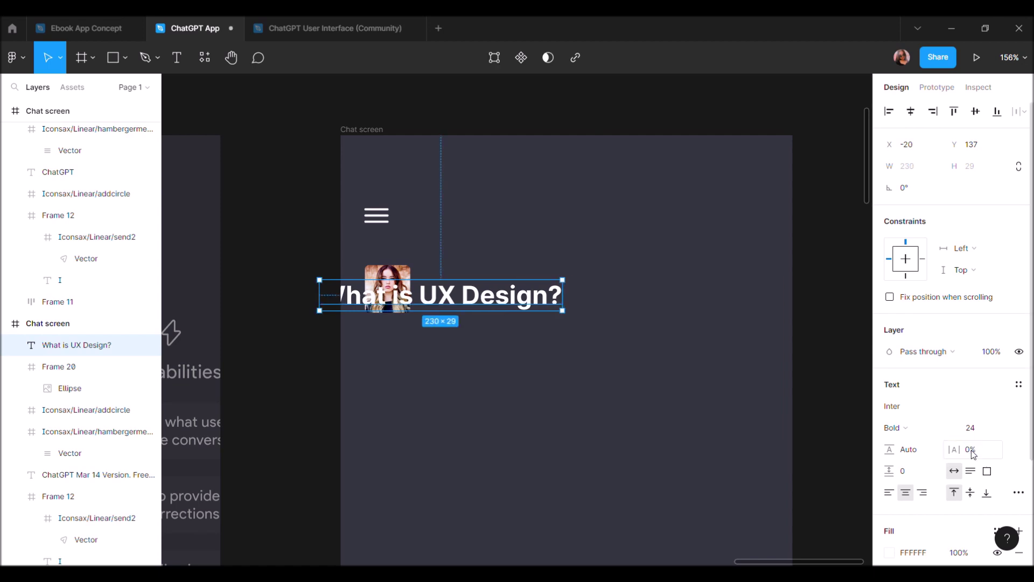
type("16")
key("Return")
left_click(894, 427)
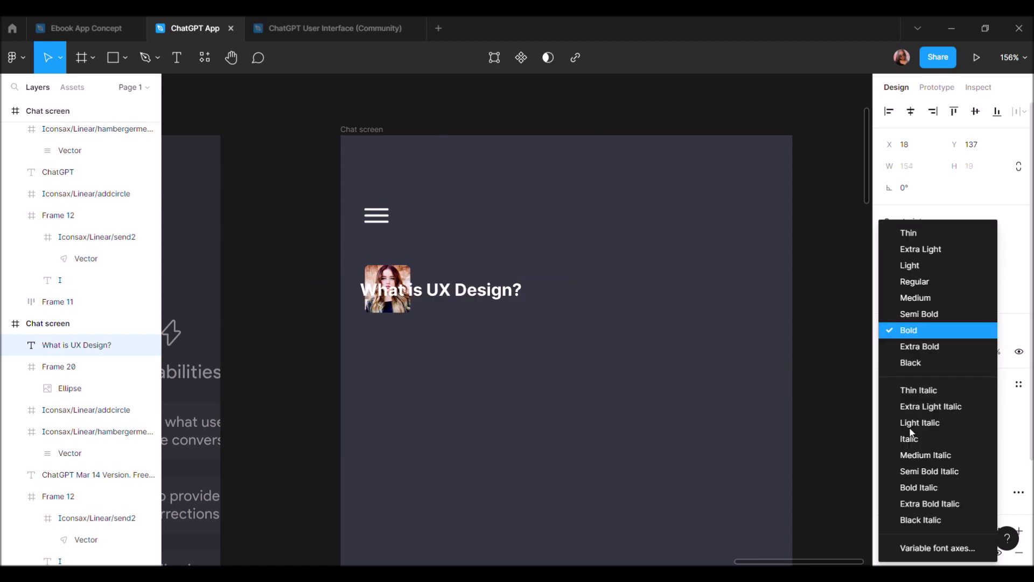
left_click(911, 296)
left_click_drag(465, 299, 538, 295)
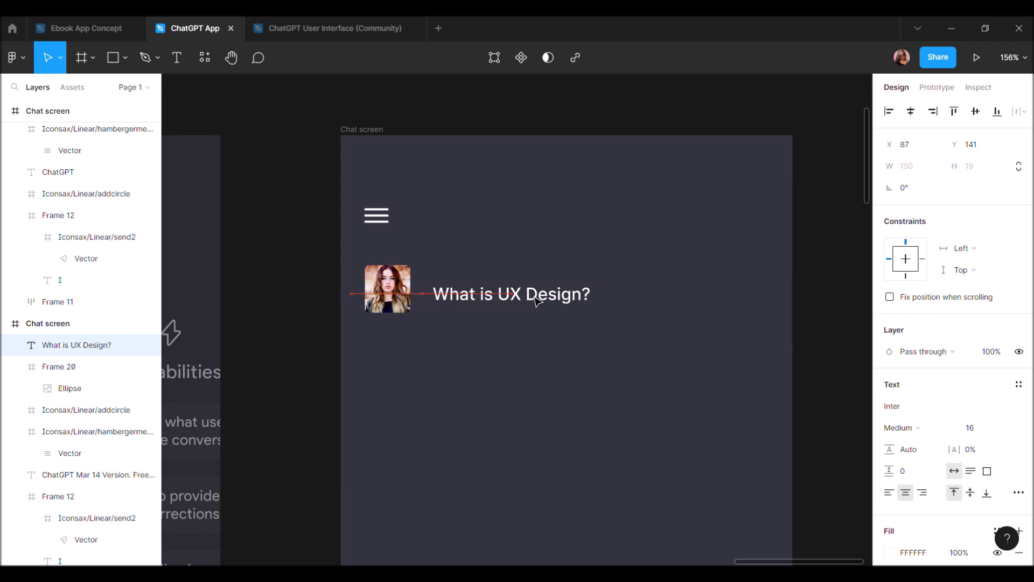
Make the avatar photo black-and-white and place it beside the question, selecting both
left_click(59, 366)
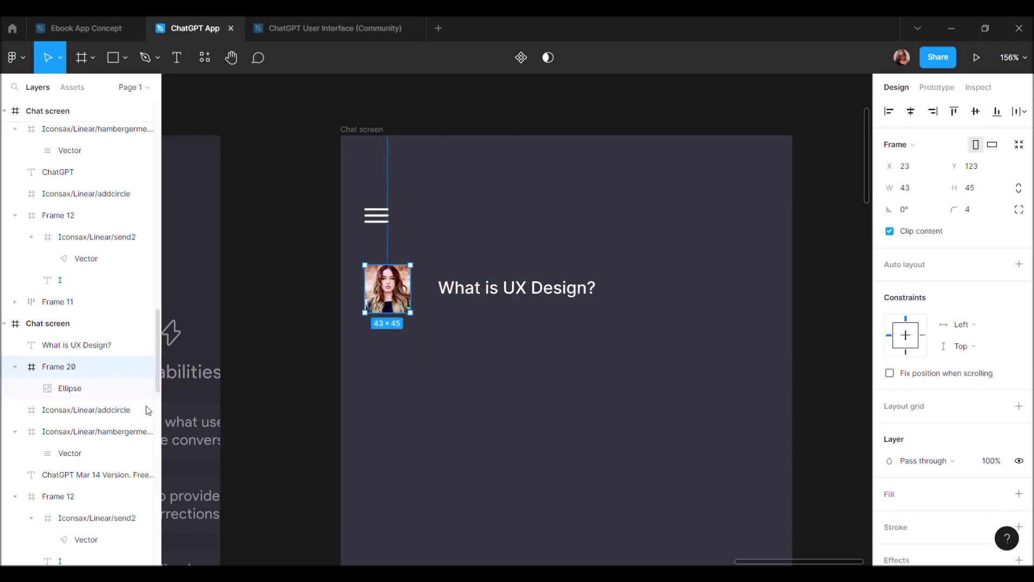
left_click(70, 387)
left_click(889, 386)
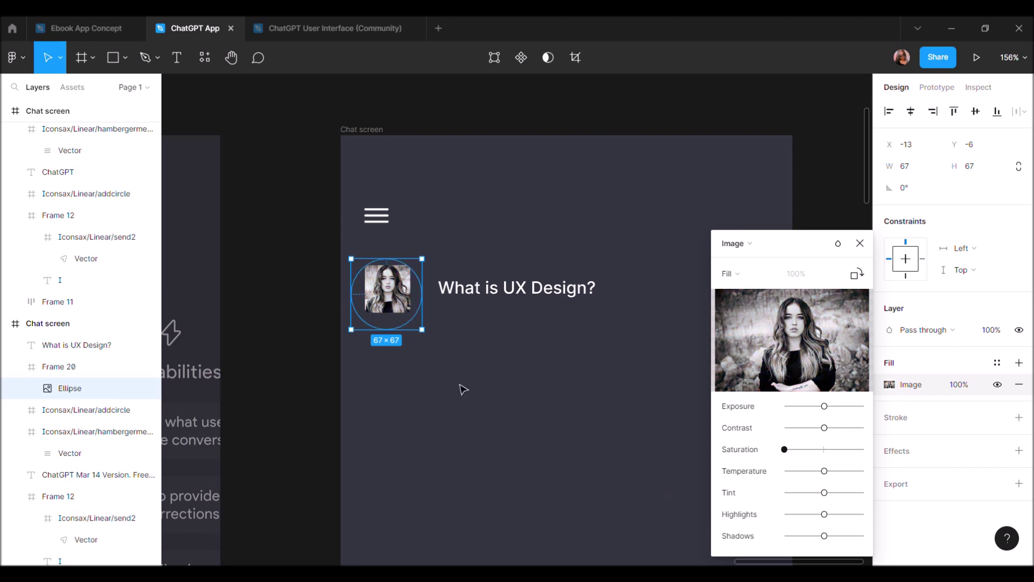
left_click(457, 388)
left_click(402, 307)
mouse_move(401, 307)
left_mouse_down()
mouse_move(480, 230)
mouse_move(472, 231)
mouse_move(497, 309)
mouse_move(637, 301)
left_mouse_up()
left_click(501, 291, "shift")
Wrap the avatar and question in an auto-layout row, shrink the avatar, and shift the row left
key("shift+a")
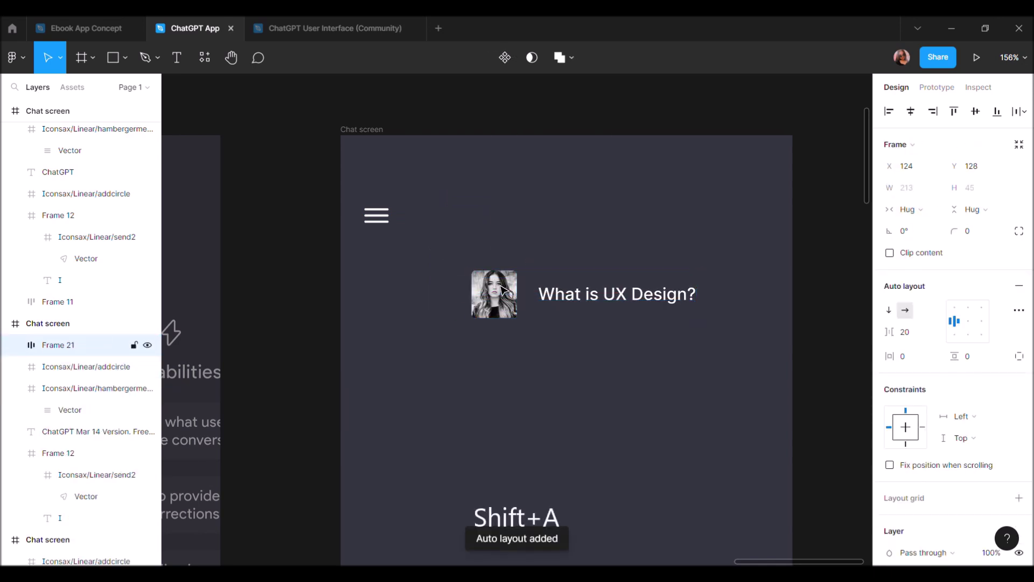
scroll(501, 291, "up", 3)
left_click(501, 288)
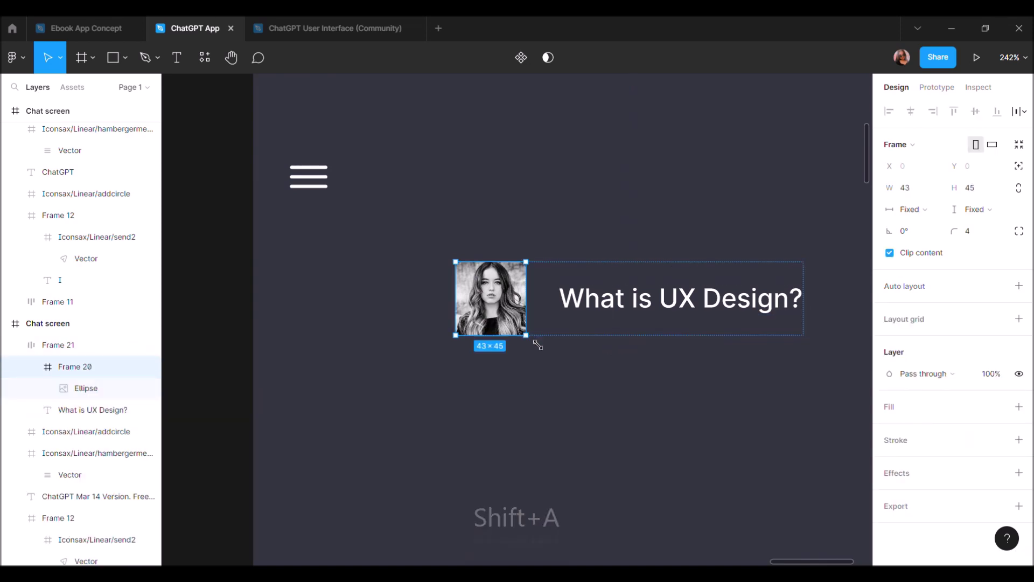
key("k")
left_click_drag(538, 345, 523, 337)
key("Escape")
scroll(560, 369, "down", 3)
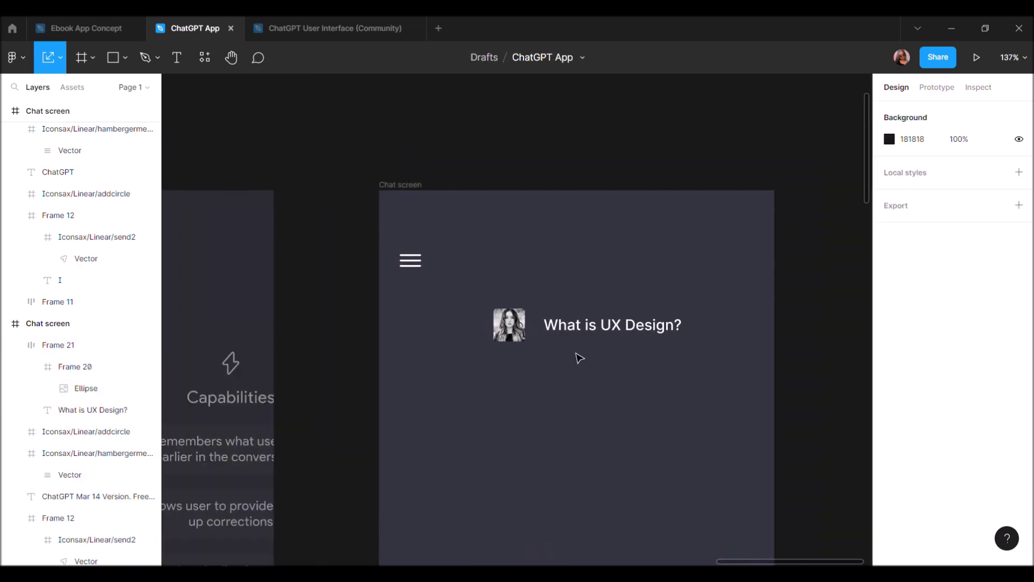
left_click(580, 333)
left_click_drag(595, 330, 577, 330)
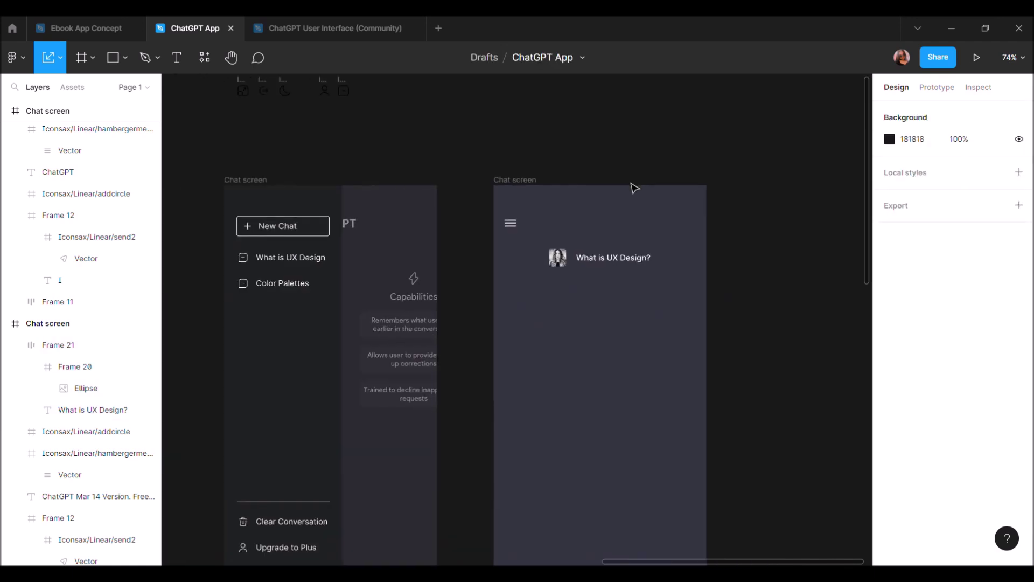
key("Escape")
scroll(630, 187, "down", 5)
Draw a 428×474 answer frame below the question and fill it with grey #444654
left_click(82, 58)
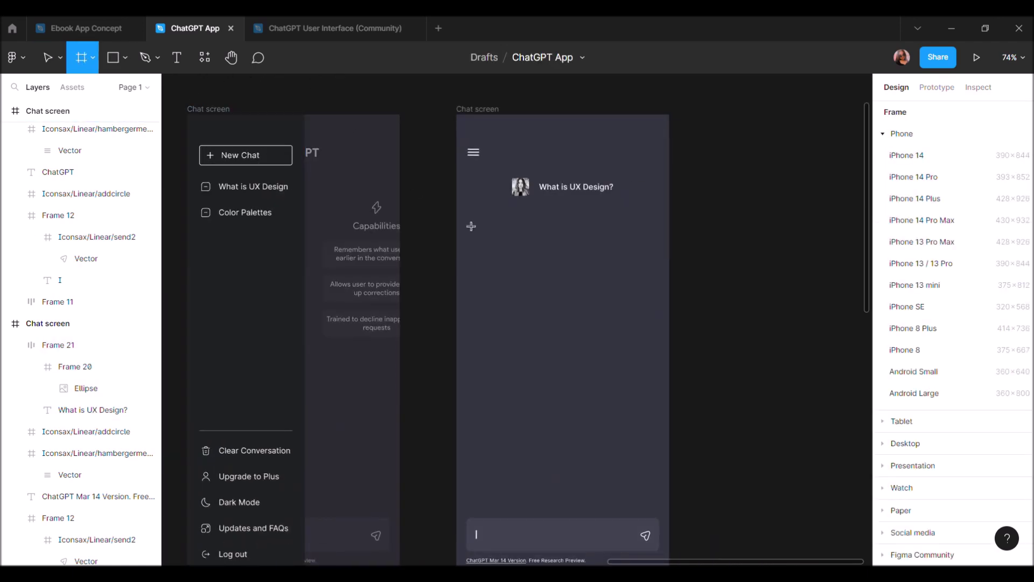
mouse_move(466, 226)
left_mouse_down()
mouse_move(650, 451)
mouse_move(670, 451)
left_mouse_up()
scroll(720, 479, "down", 4)
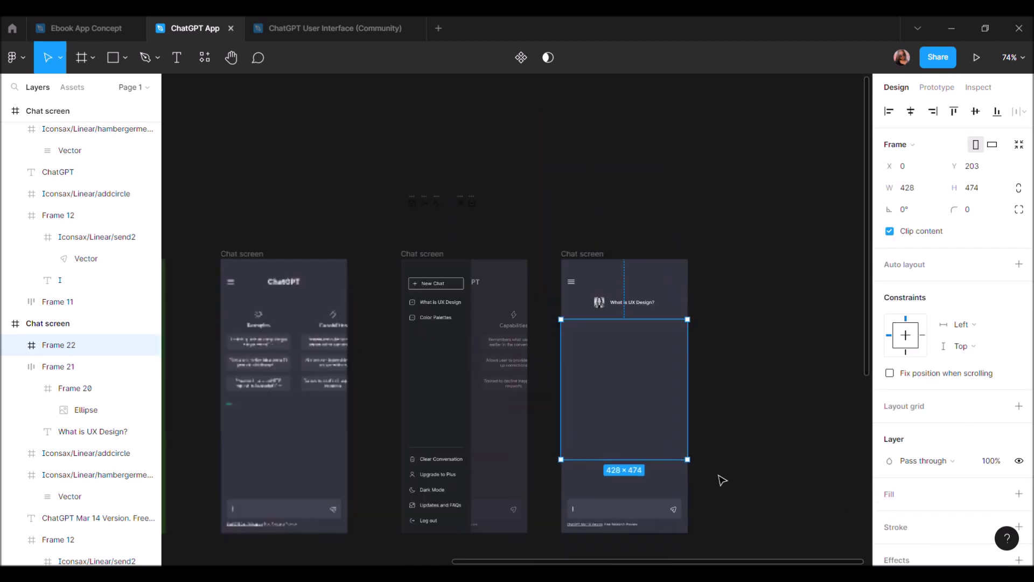
left_click(1018, 493)
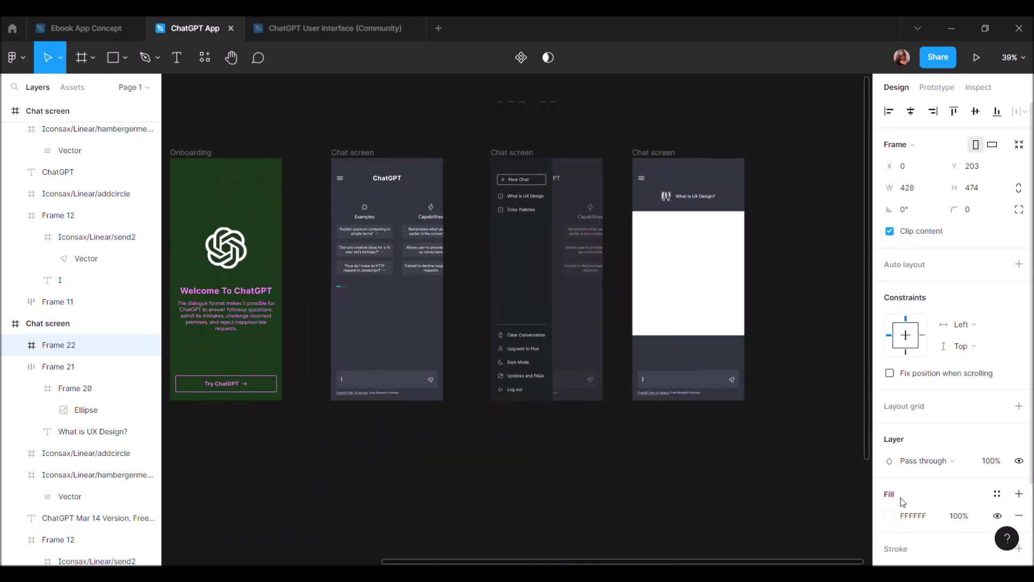
left_click(889, 515)
left_click(730, 415)
scroll(512, 446, "down", 2)
scroll(512, 445, "left", 4)
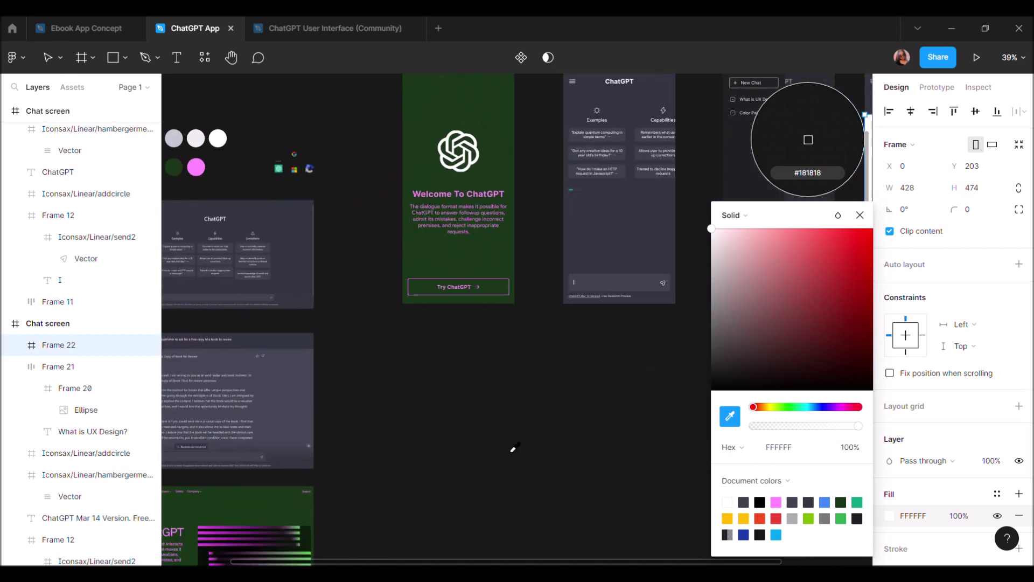
left_click(446, 374)
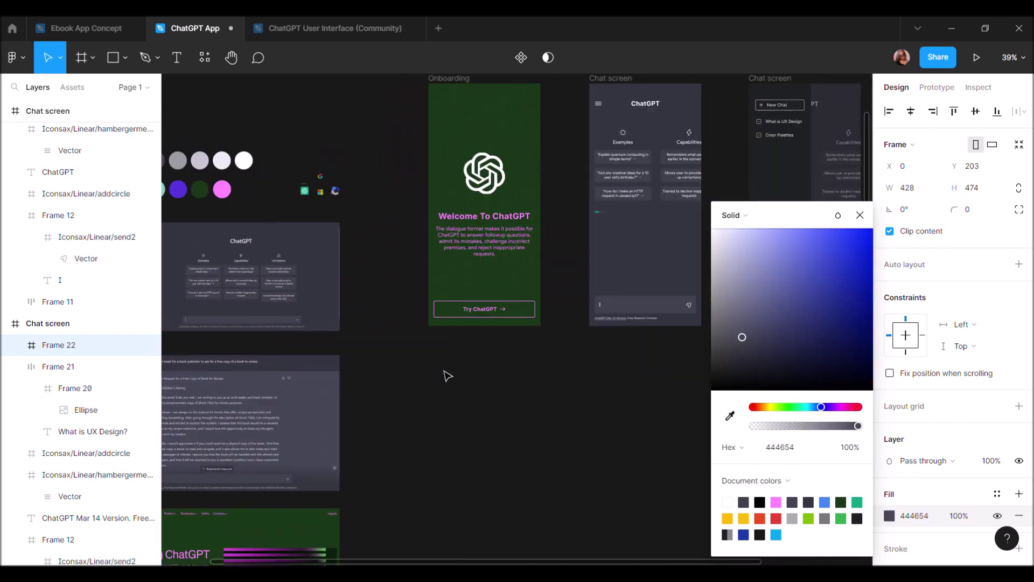
left_click(569, 335)
scroll(570, 335, "left", 4)
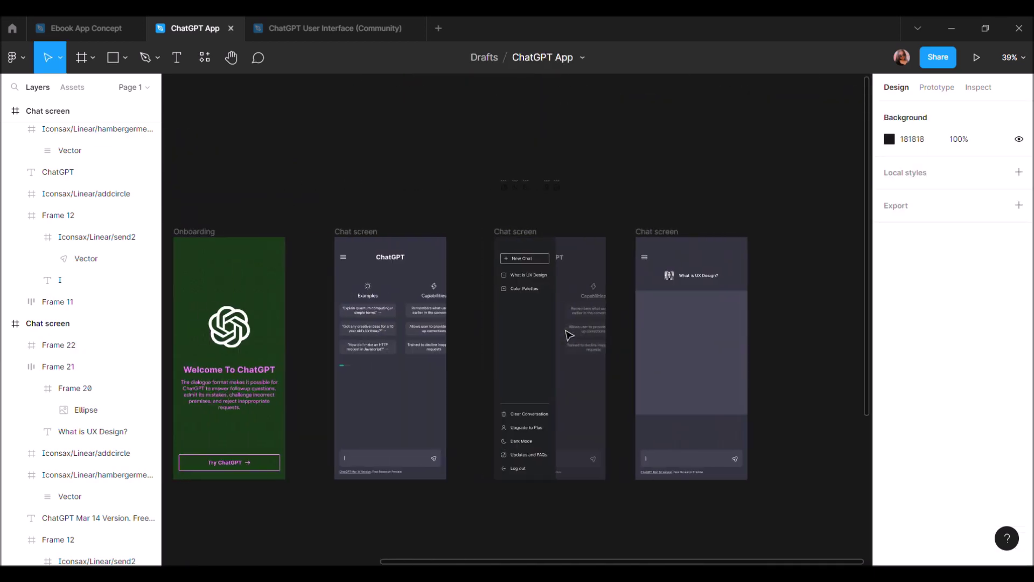
scroll(569, 335, "left", 4)
scroll(479, 331, "right", 1)
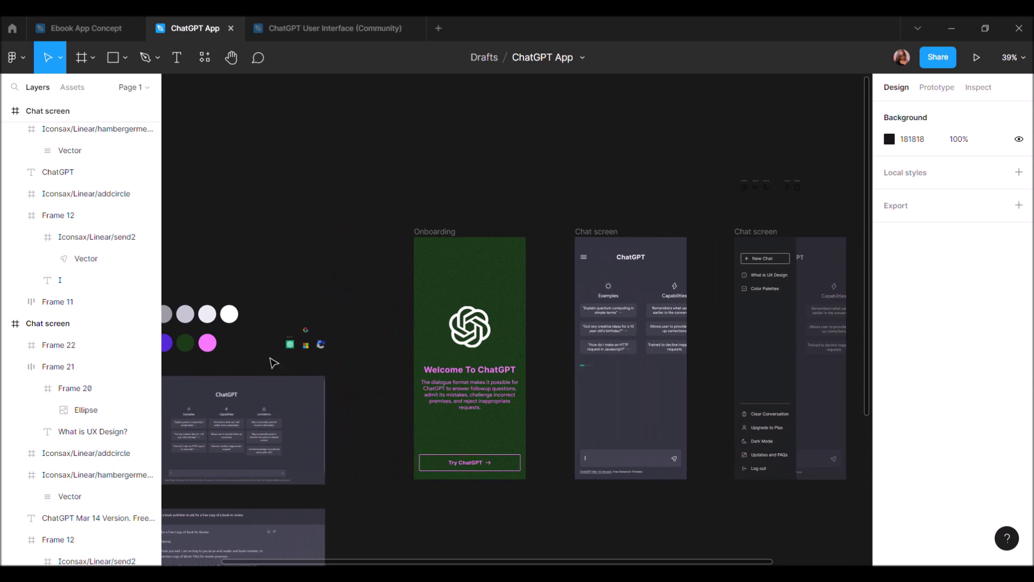
left_click(295, 343)
Place the green ChatGPT logo in the chat screen and add a four-column layout grid
left_click_drag(295, 348, 692, 305)
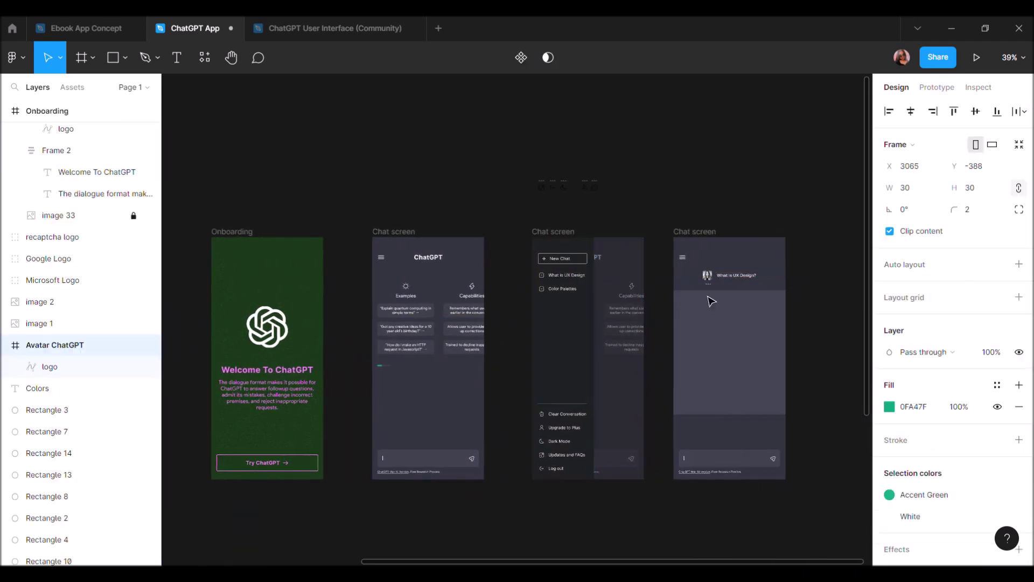
scroll(692, 308, "up", 5)
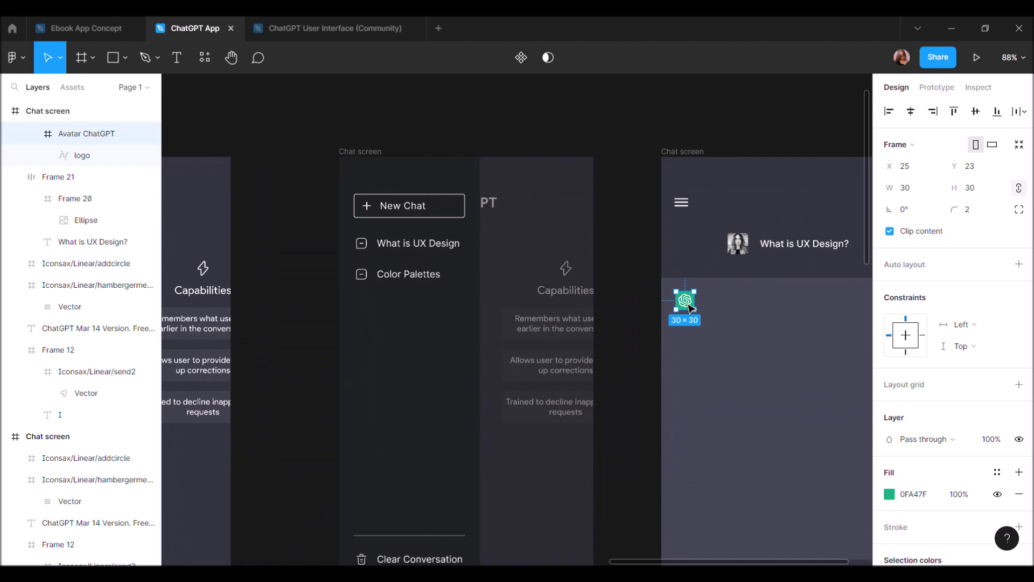
scroll(609, 272, "right", 5)
left_click(396, 157)
left_click(1018, 297)
left_click(997, 319)
Align the question row and the ChatGPT logo to the grid's left margin
left_click_drag(543, 257, 487, 258)
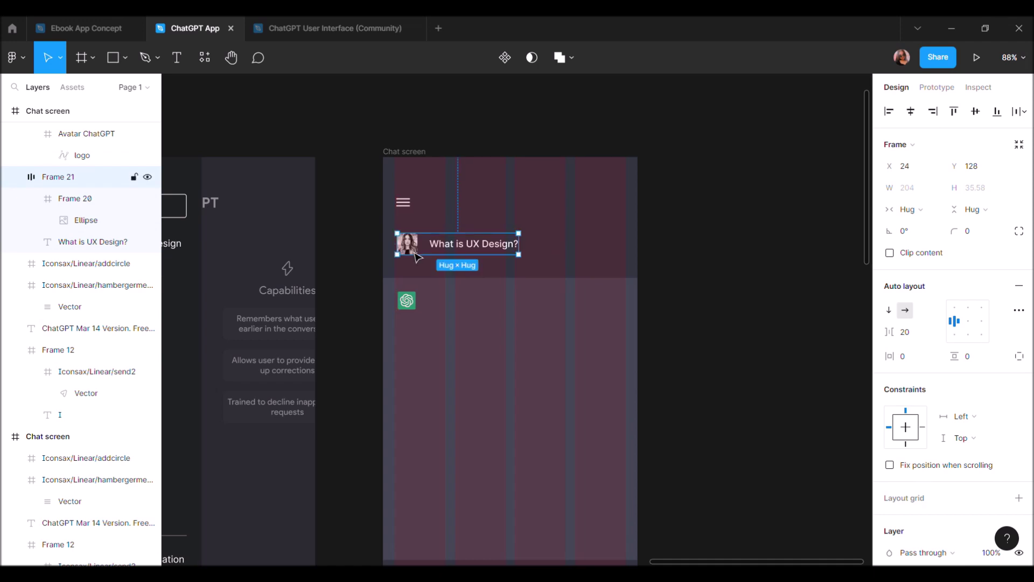
scroll(412, 245, "up", 5)
left_click_drag(414, 256, 410, 256)
left_click(401, 380)
left_click_drag(401, 380, 393, 380)
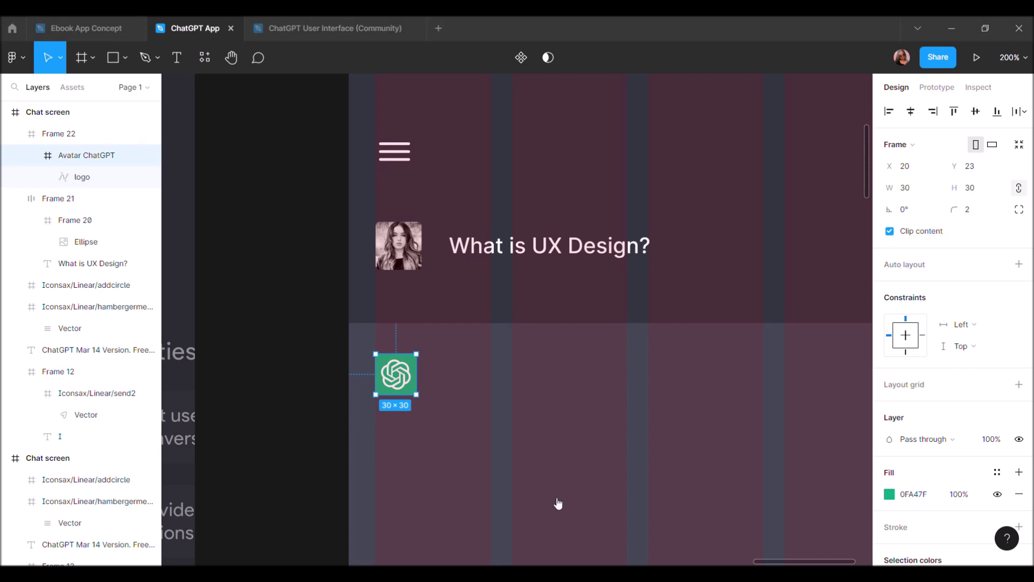
Copy the Color Palettes text into the answer area and paste the 'UX design…' answer
left_click(532, 415)
scroll(531, 416, "down", 3)
scroll(531, 415, "down", 2)
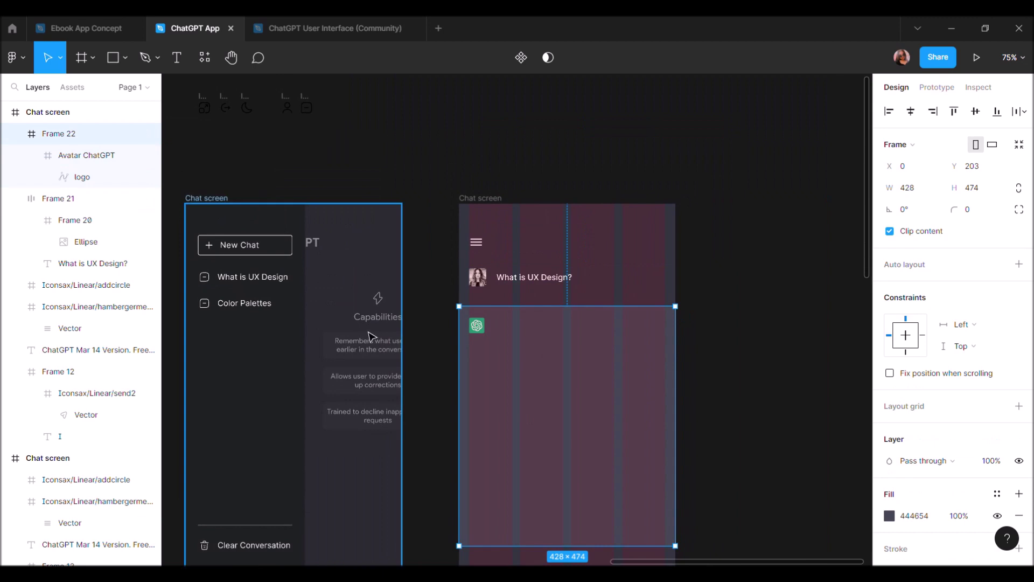
left_click(254, 308)
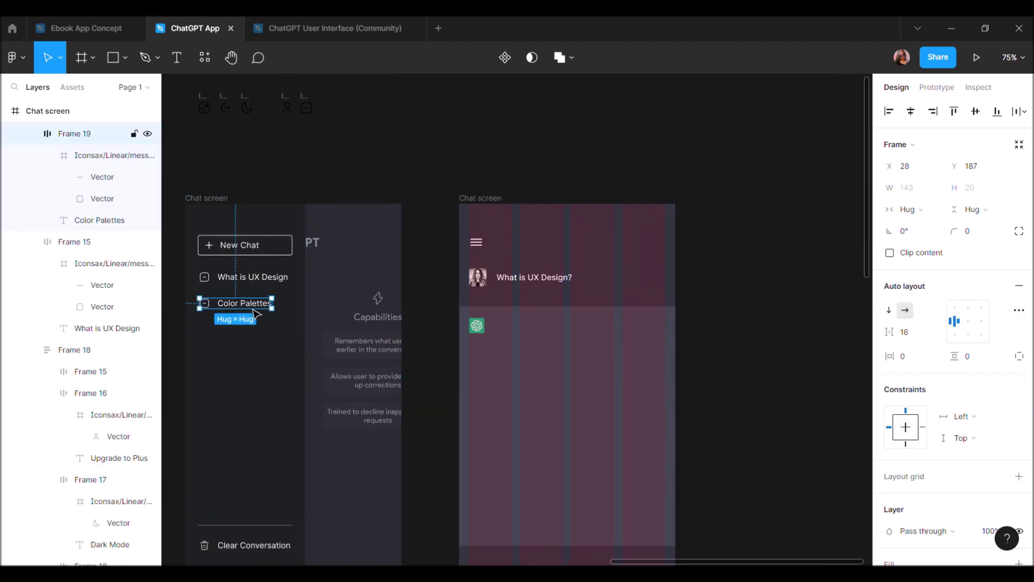
double_click(254, 307)
left_click_drag(254, 307, 571, 353)
key("ctrl+v")
scroll(633, 417, "down", 3)
scroll(636, 419, "down", 3)
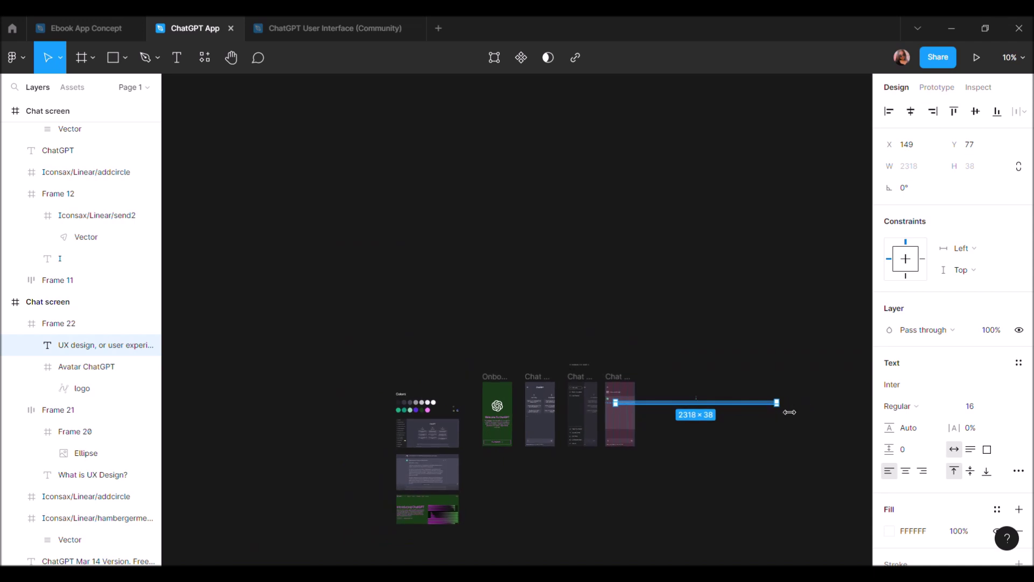
Narrow the answer text box and position it right of the ChatGPT logo
left_click_drag(789, 412, 639, 414)
scroll(636, 415, "up", 3, "ctrl")
scroll(593, 398, "up", 2, "ctrl")
left_click_drag(538, 379, 548, 379)
scroll(545, 374, "up", 4)
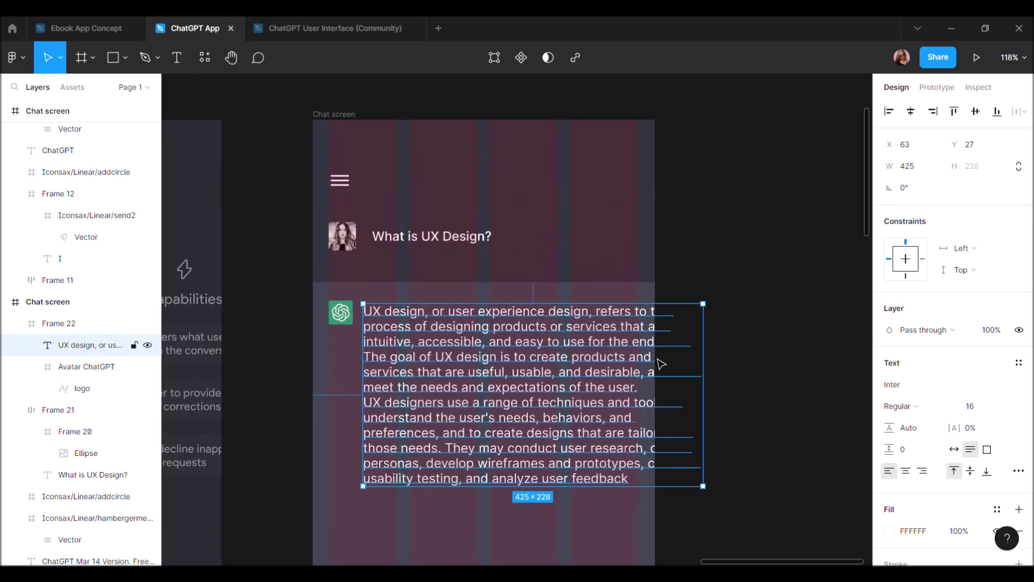
left_click_drag(716, 359, 641, 359)
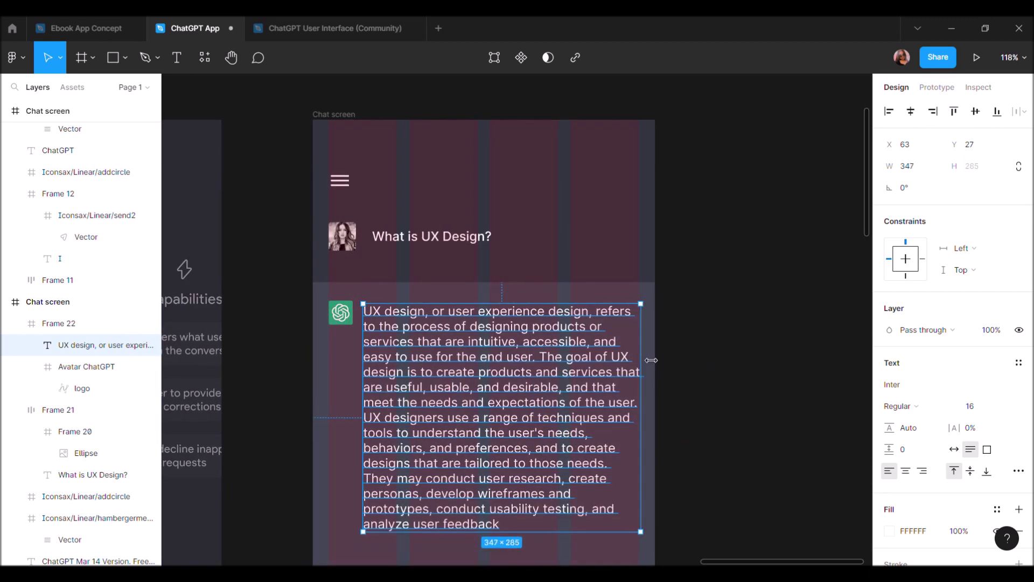
scroll(493, 449, "down", 1)
Split the answer into two paragraphs with a blank line before 'UX designers'
key("Return")
scroll(599, 396, "down", 3)
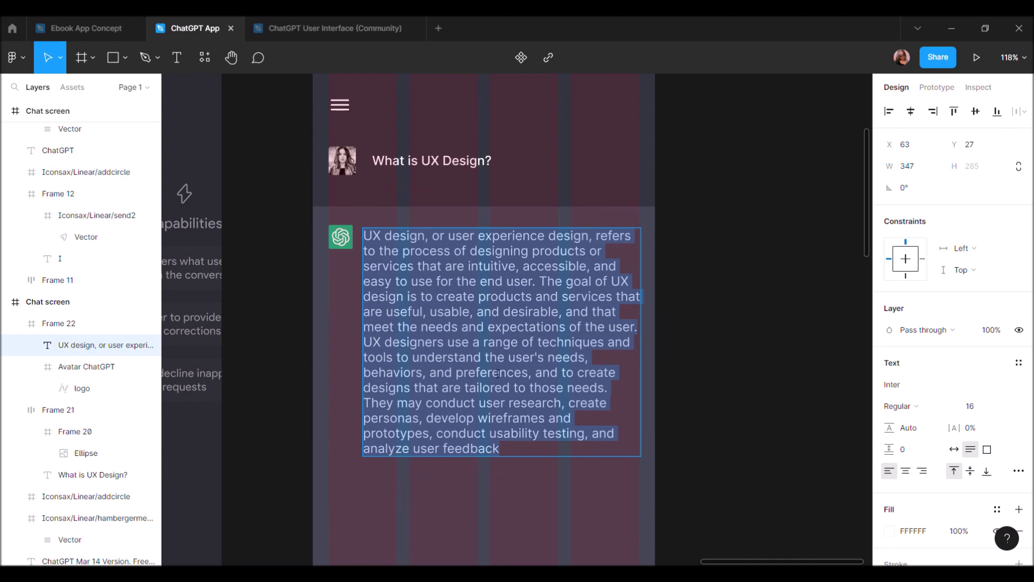
left_click(370, 345)
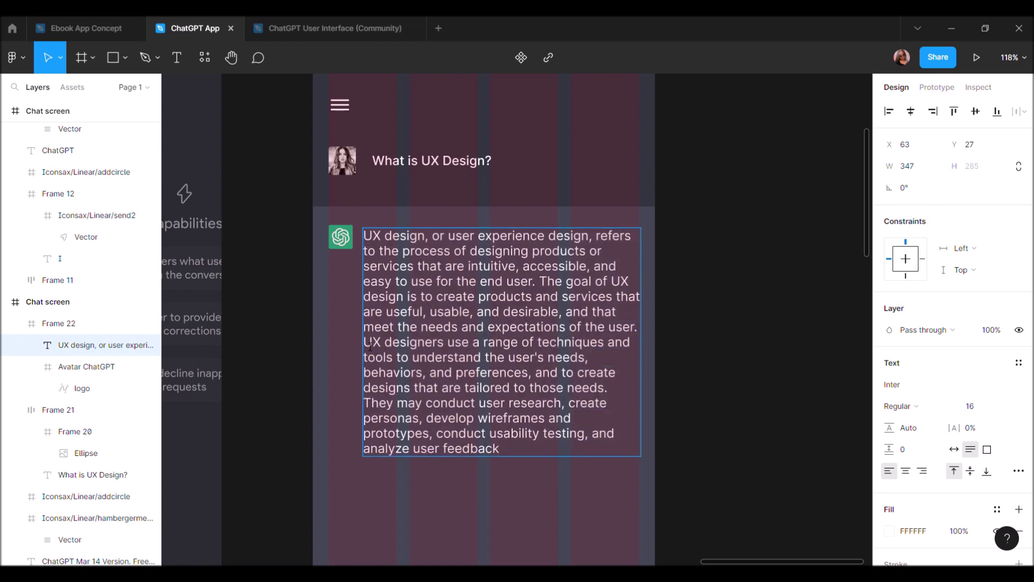
key("Return")
key("Return")
key("Escape")
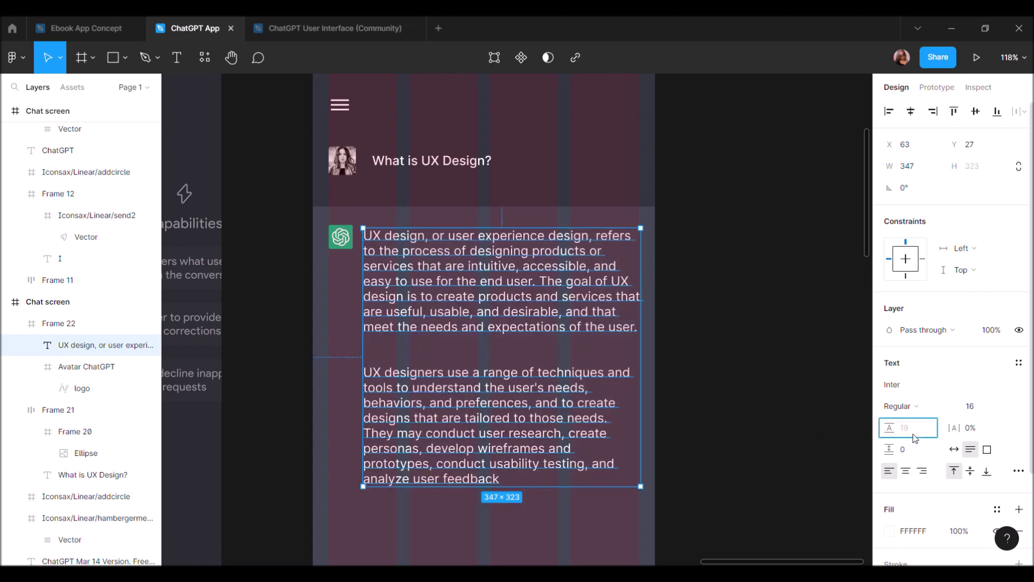
Set the answer text's line height, trying 18 and then 24
type("18")
key("Return")
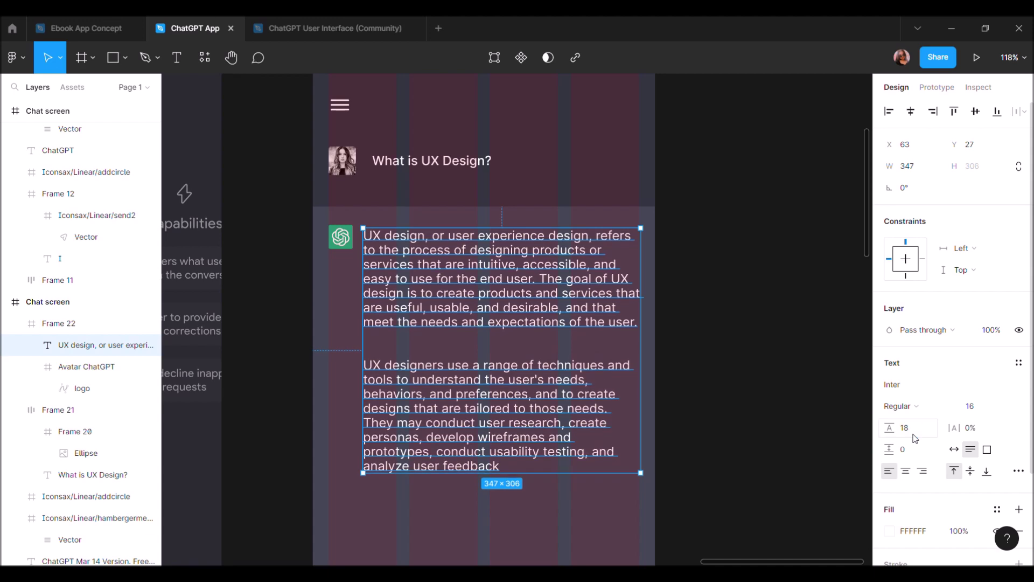
type("24")
key("Return")
left_click(760, 345)
scroll(758, 341, "down", 2)
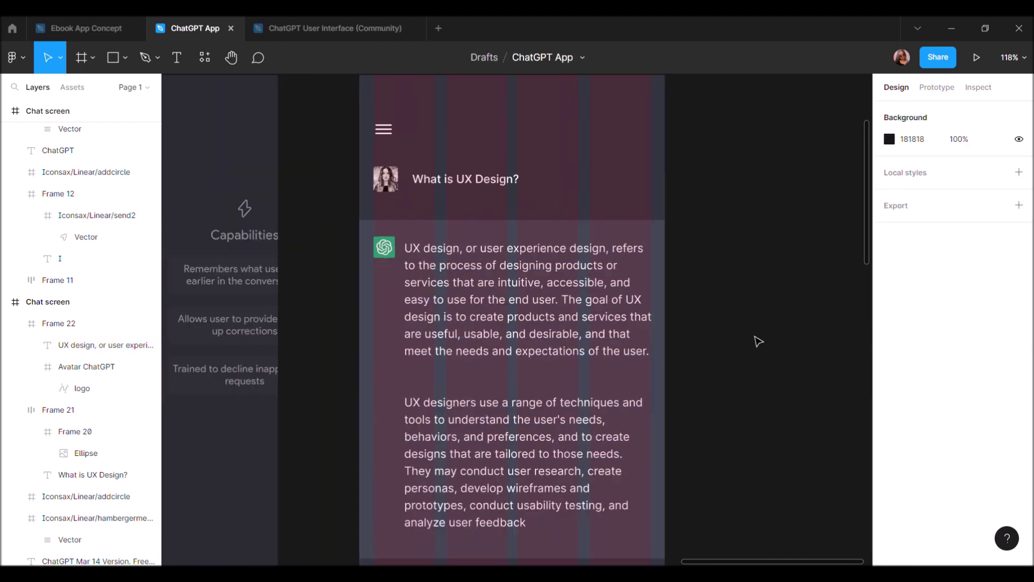
scroll(758, 341, "down", 2)
left_click(611, 403)
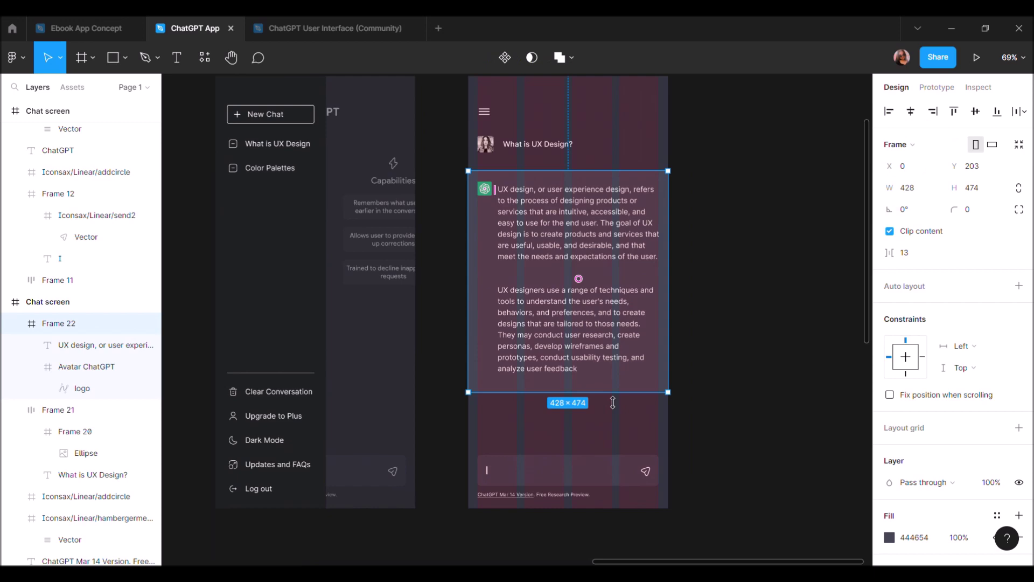
Draw a thin rectangle block right after the word 'feedback'
left_click(115, 58)
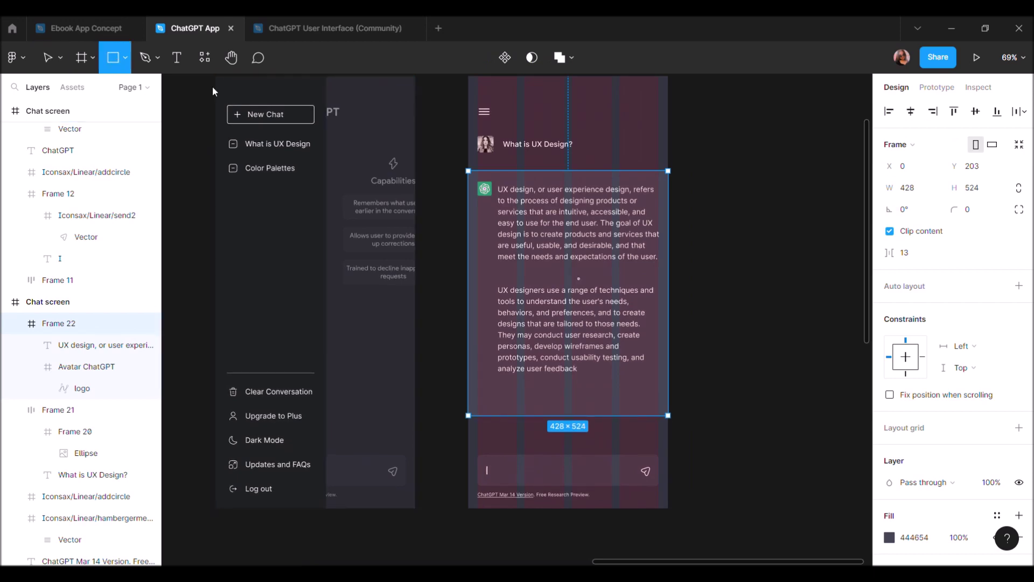
scroll(614, 361, "up", 3)
scroll(579, 374, "up", 3)
left_click_drag(532, 370, 549, 401)
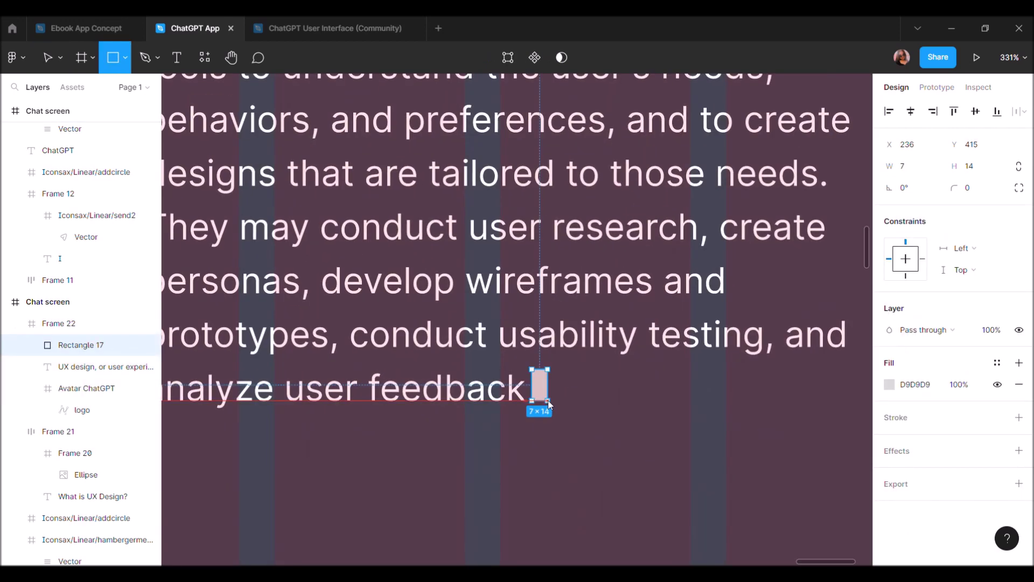
Colour the cursor block bluish grey #8E8F9B using the eyedropper
left_click(889, 385)
left_click(732, 416)
left_click(676, 428)
left_click_drag(741, 334, 725, 292)
left_click_drag(548, 400, 548, 404)
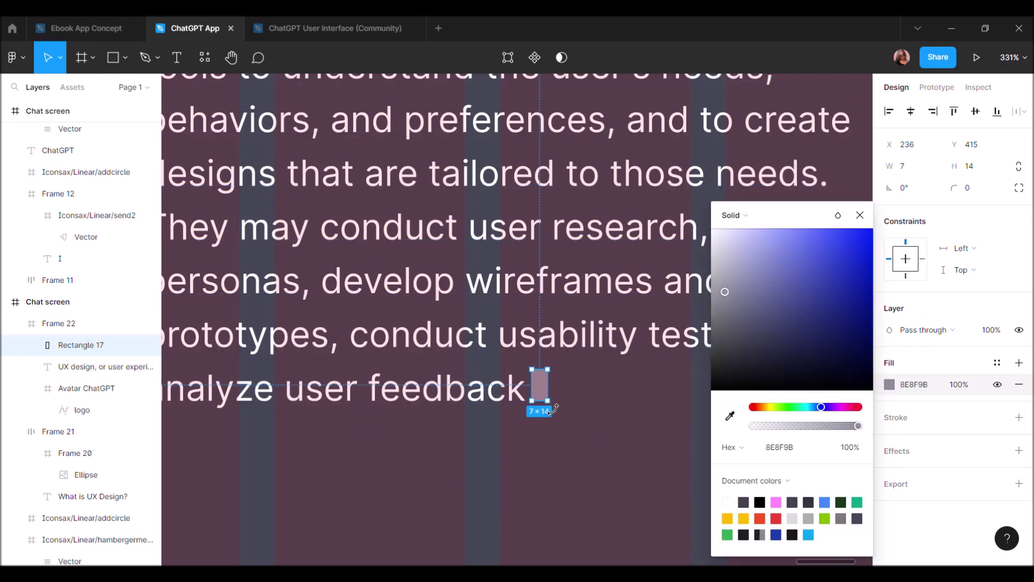
scroll(551, 419, "up", 3)
scroll(549, 420, "down", 3)
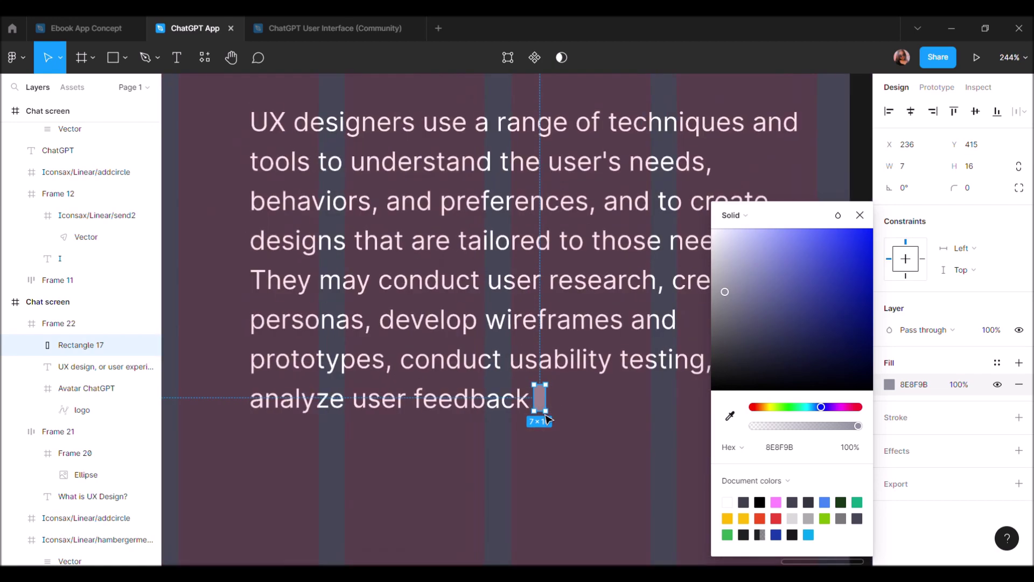
scroll(547, 419, "down", 3)
left_click(702, 304)
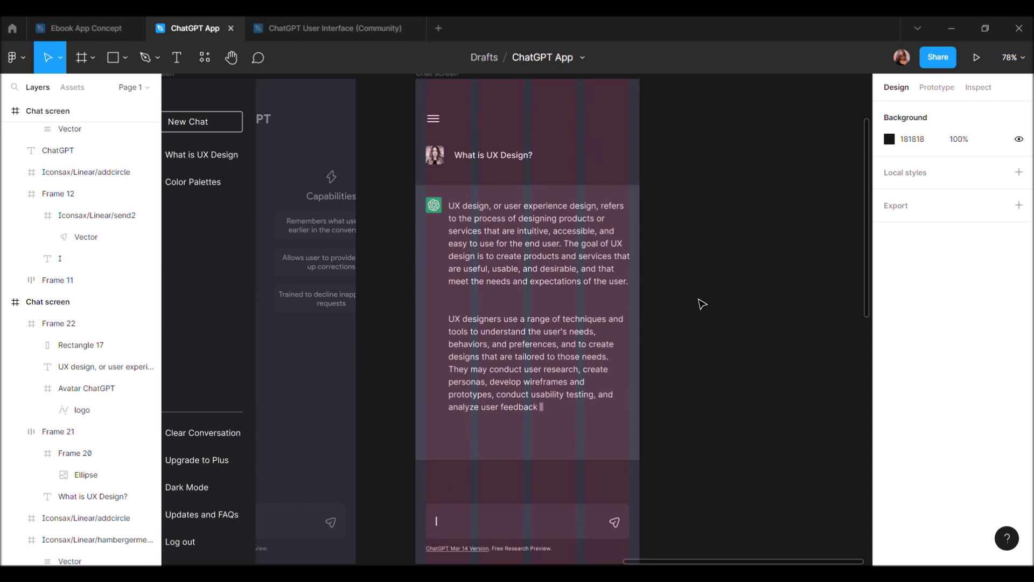
Select the answer text together with the ChatGPT avatar
left_click(533, 248)
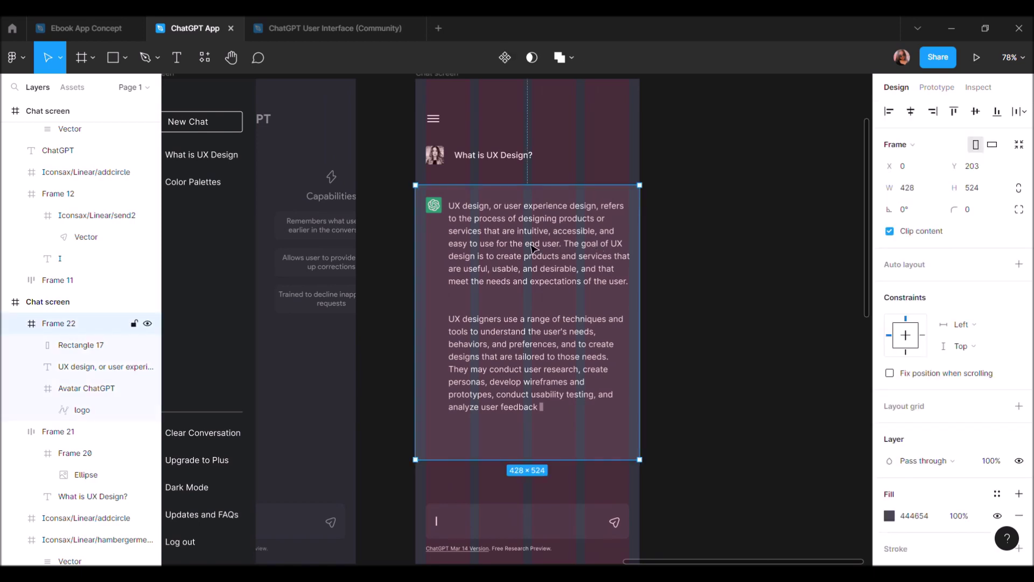
double_click(501, 231)
scroll(498, 225, "up", 3)
left_click(411, 196, "shift")
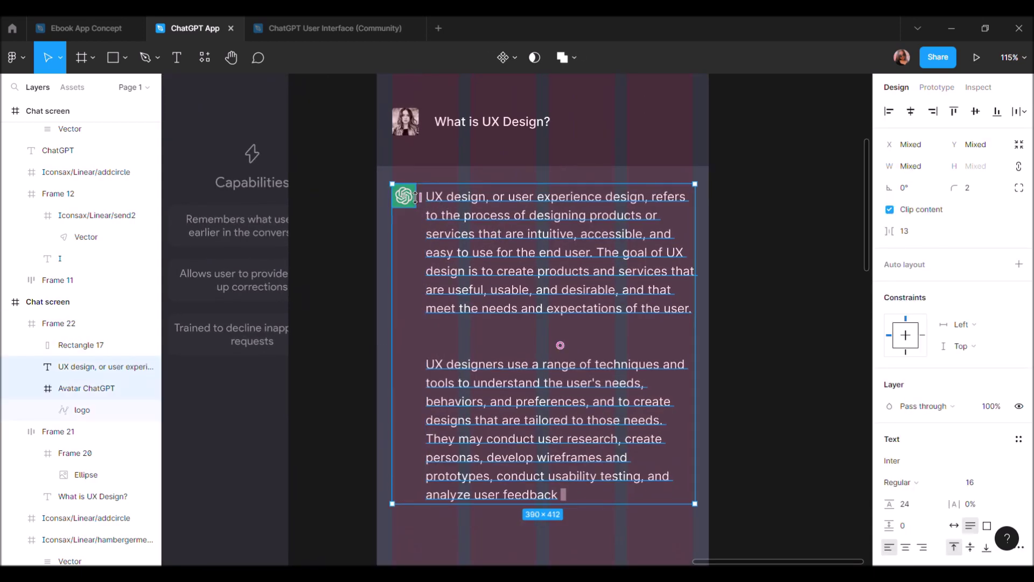
Wrap the avatar and answer text in a top-aligned auto-layout row
key("shift+a")
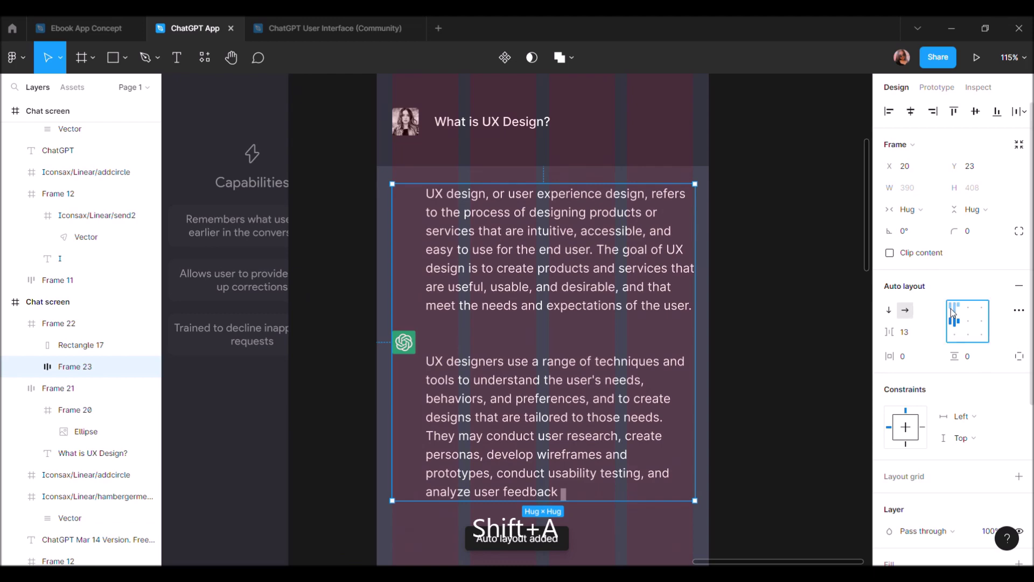
left_click(953, 310)
scroll(608, 479, "down", 3)
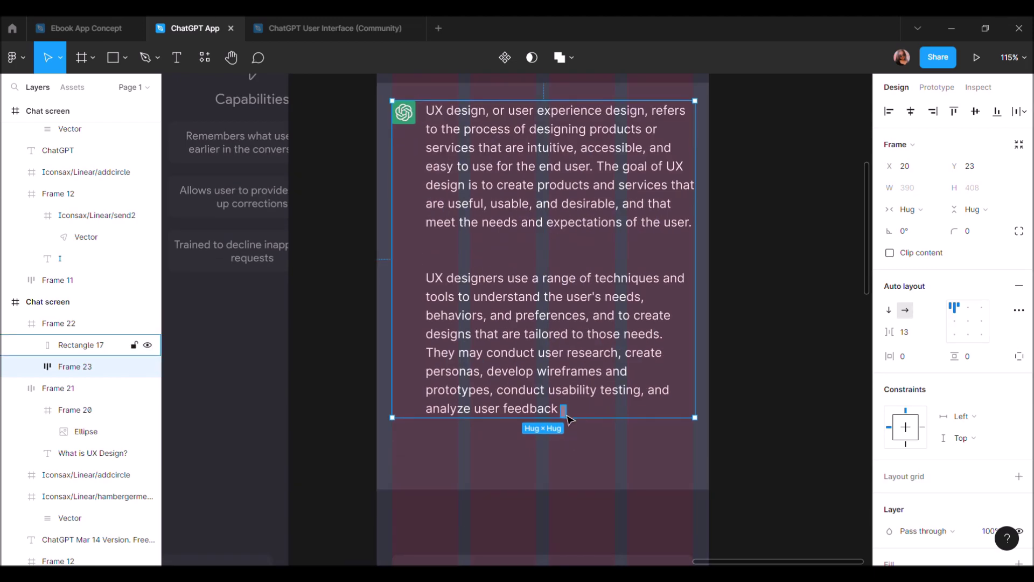
Shorten the grey answer panel frame to 467 high
left_click(565, 412)
scroll(568, 419, "up", 3)
scroll(568, 419, "up", 1)
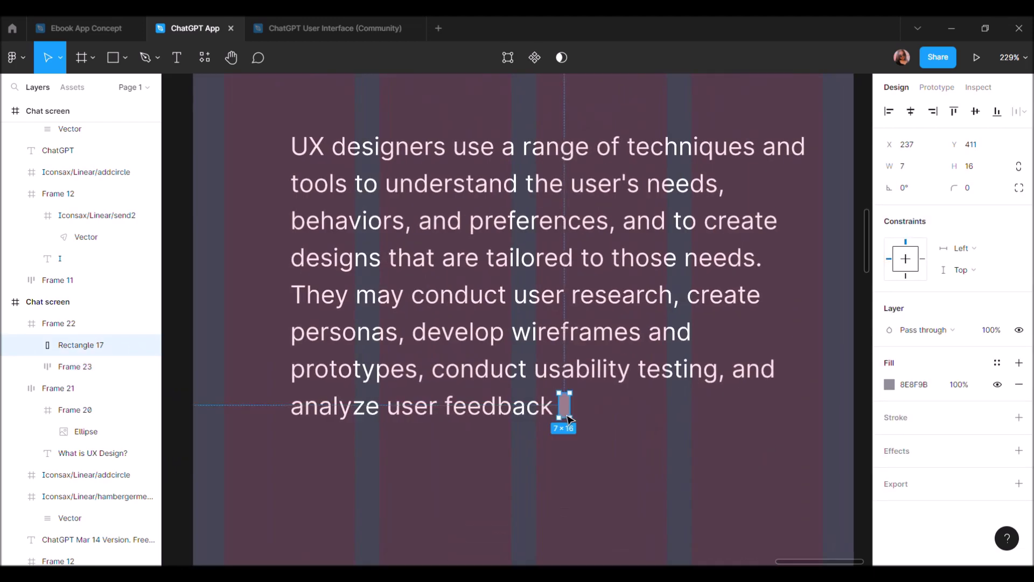
scroll(565, 415, "down", 5)
left_click(559, 454)
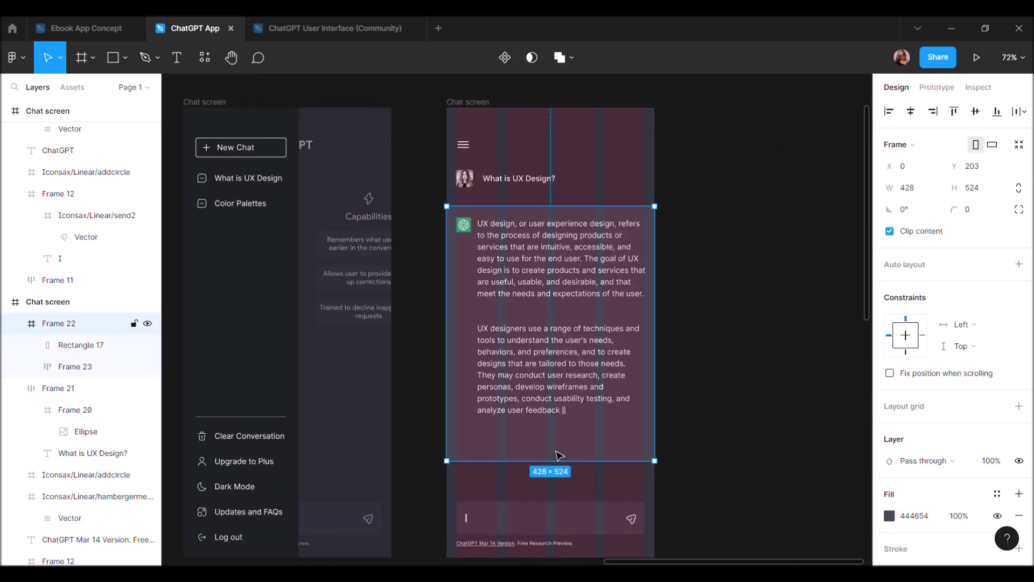
left_click_drag(558, 471, 550, 444)
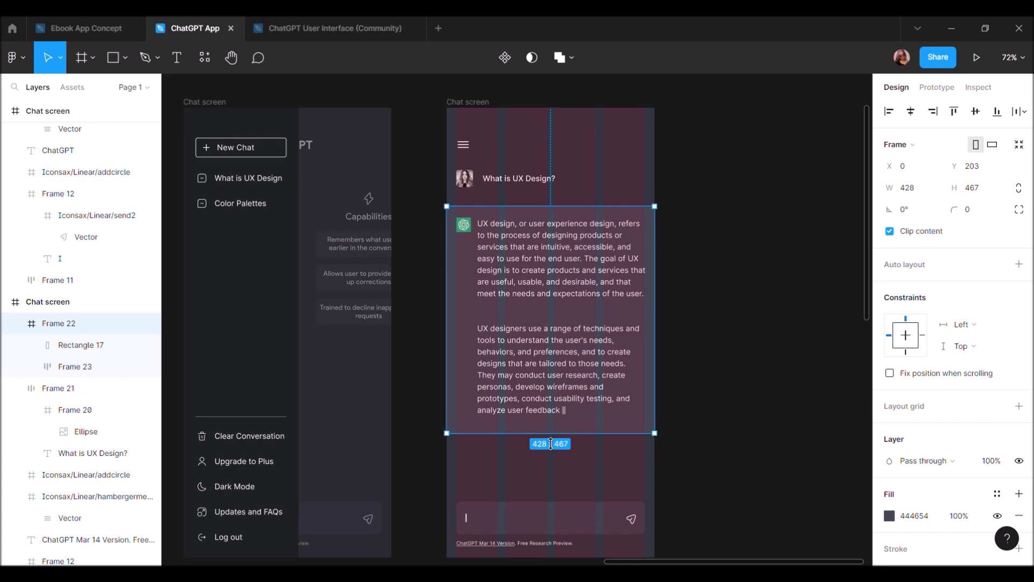
scroll(658, 503, "down", 5)
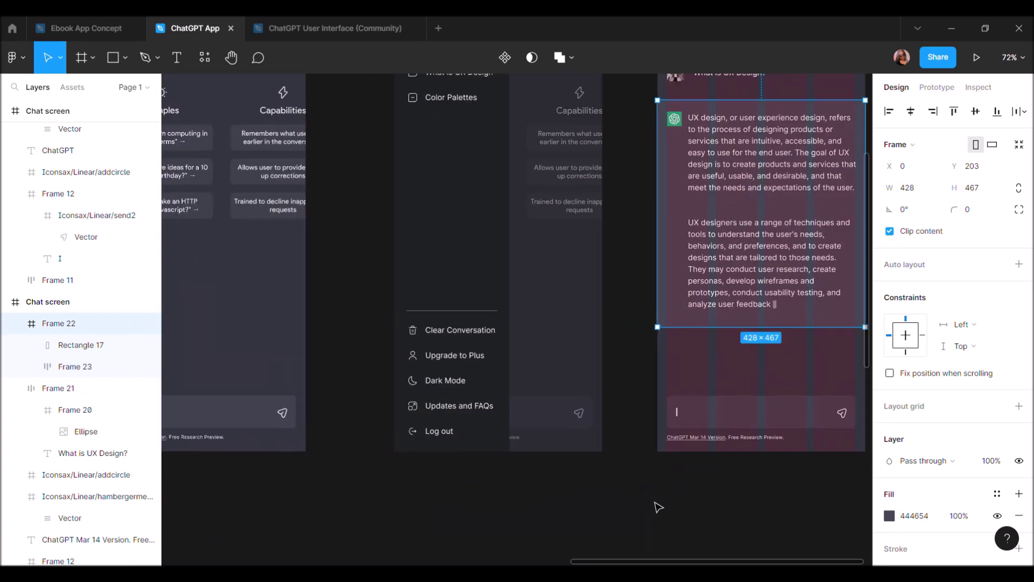
scroll(658, 503, "down", 3)
scroll(427, 373, "up", 3)
scroll(426, 376, "up", 3)
scroll(426, 375, "up", 1)
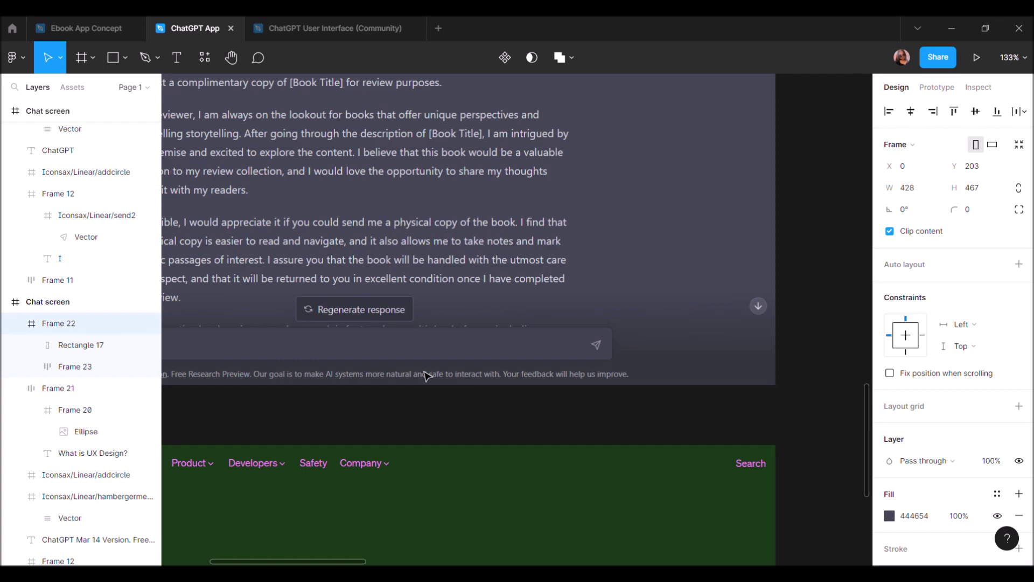
scroll(422, 363, "down", 3)
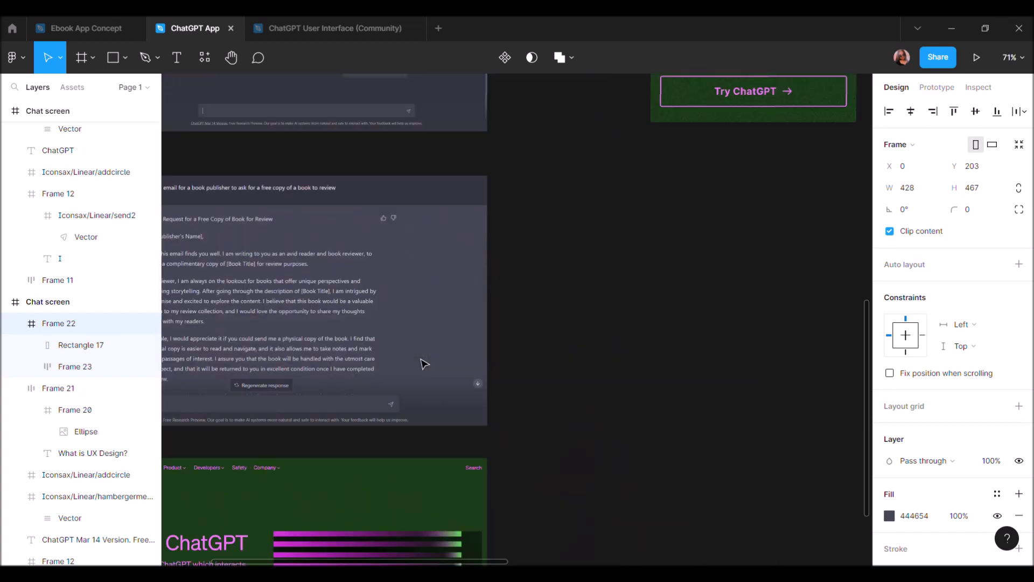
scroll(423, 362, "down", 3)
scroll(422, 363, "down", 2)
scroll(700, 231, "up", 3)
left_click(673, 242)
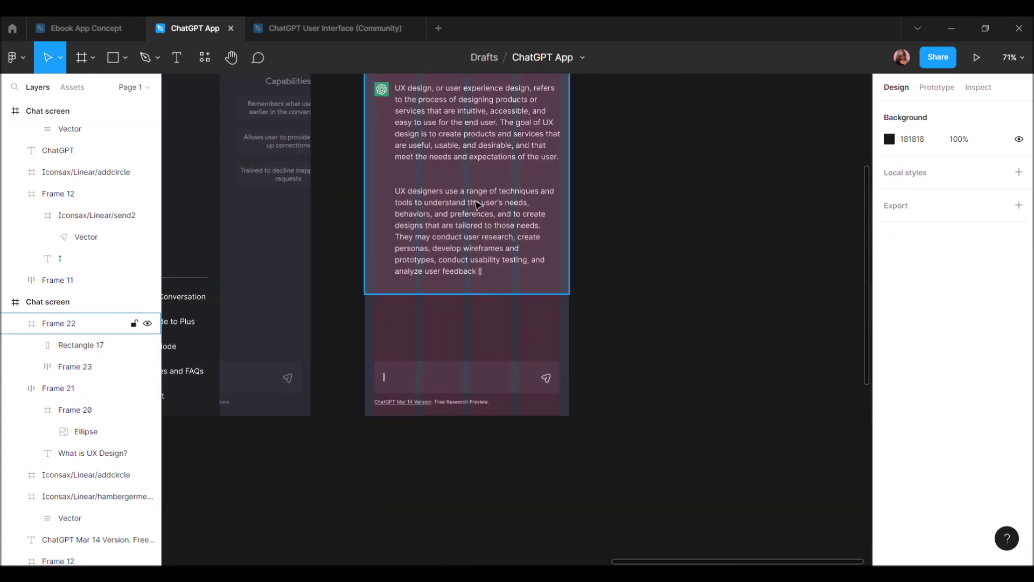
scroll(593, 323, "up", 2)
scroll(560, 375, "up", 2)
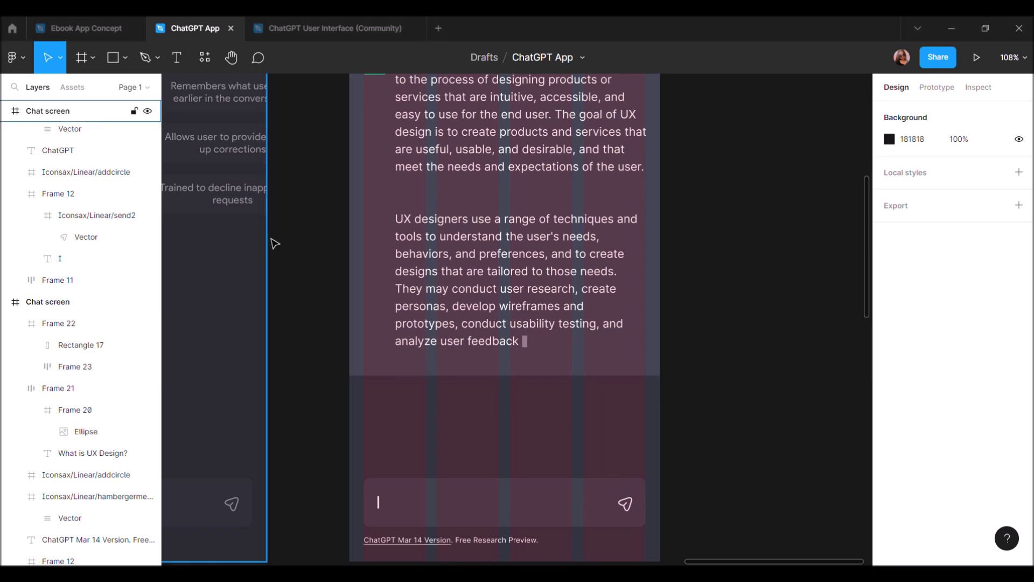
scroll(430, 281, "down", 3)
scroll(328, 225, "up", 3)
scroll(328, 225, "left", 4)
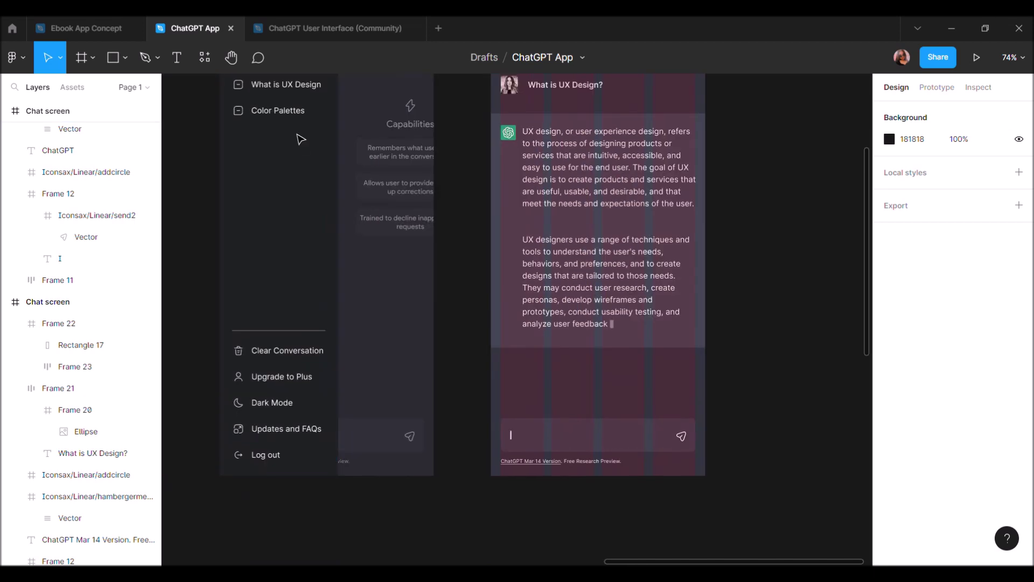
Copy the New Chat button into the right chat screen and relabel it 'Stop Generating'
double_click(298, 140)
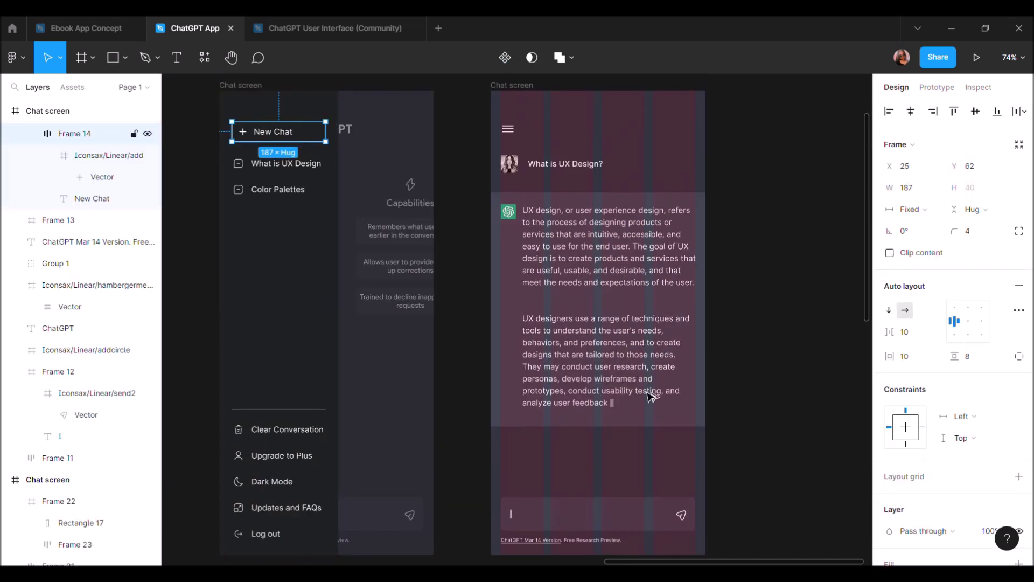
left_click_drag(303, 141, 624, 480)
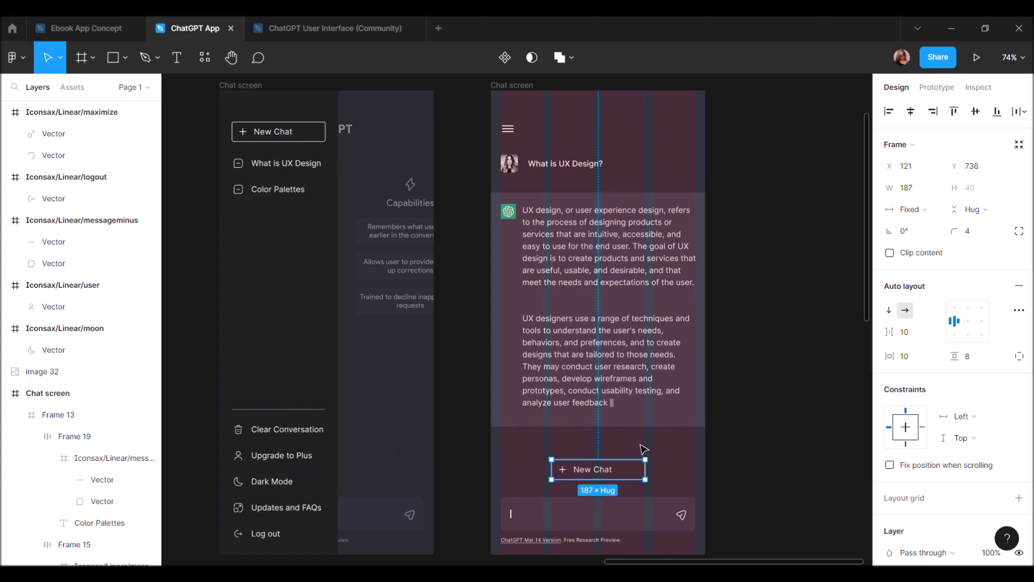
scroll(636, 442, "up", 5)
double_click(533, 517)
key("Return")
type("Stop Gen")
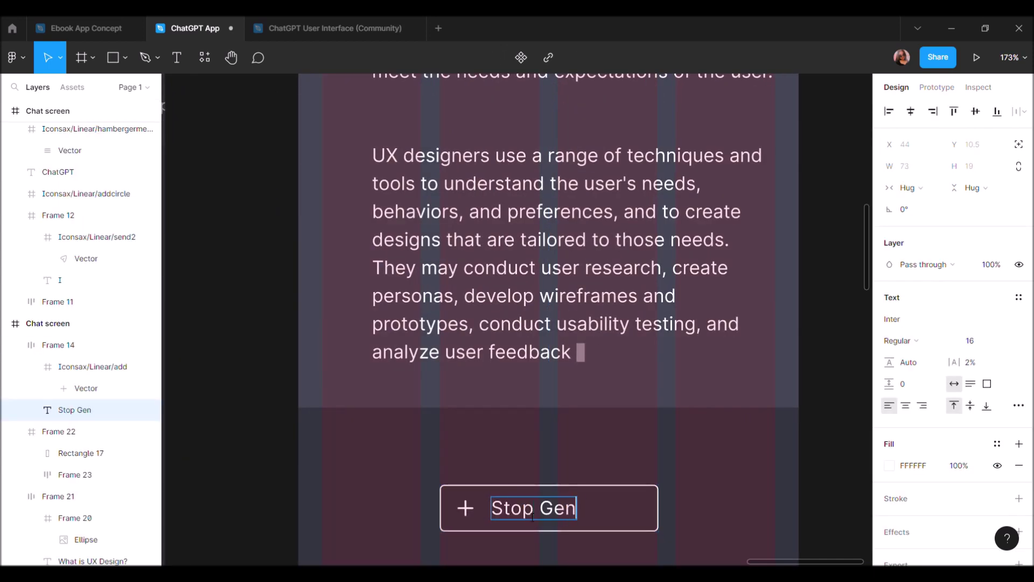
key("Escape")
scroll(708, 489, "down", 4)
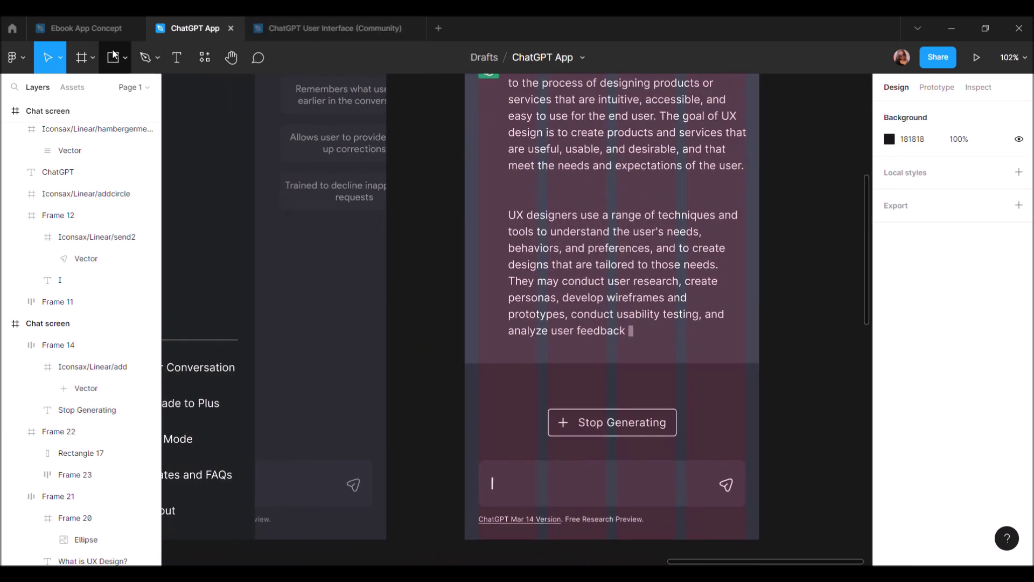
left_click(114, 55)
scroll(622, 358, "up", 3)
Draw a small rectangle beside the Stop Generating button, sized 26 wide and 16 high
scroll(403, 485, "up", 2)
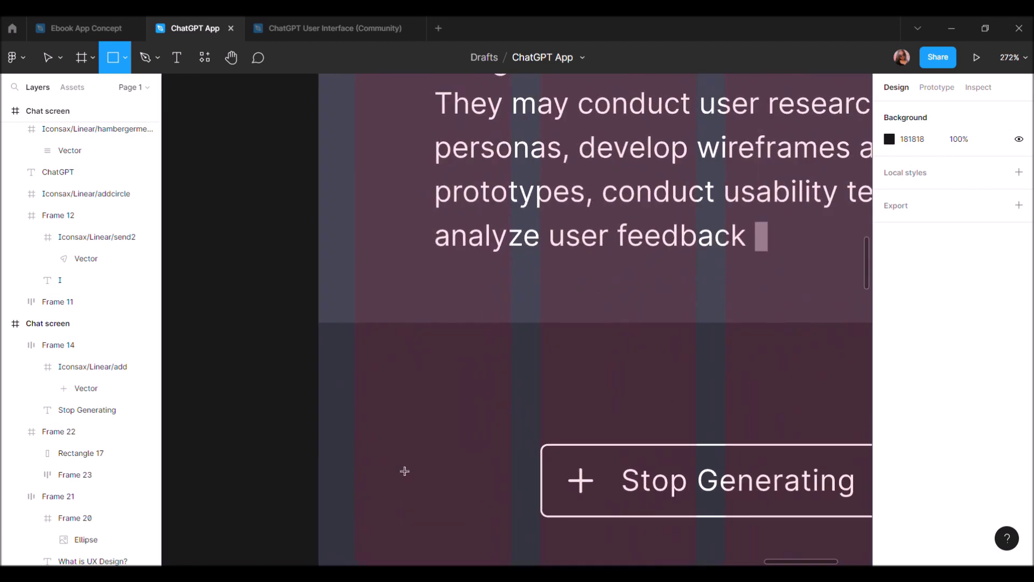
left_click_drag(394, 461, 426, 491)
left_click(906, 168)
type("2")
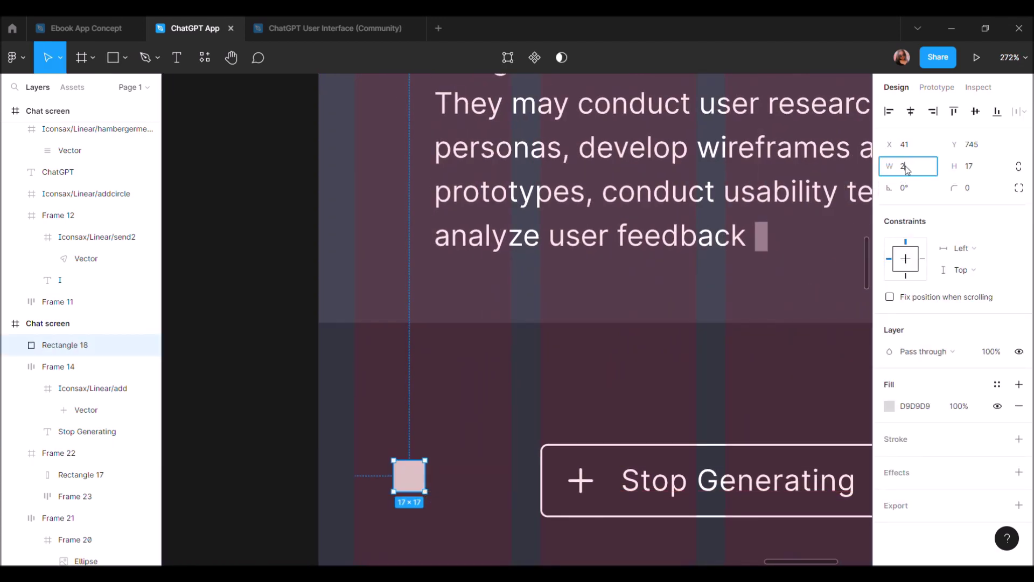
type("6")
key("Return")
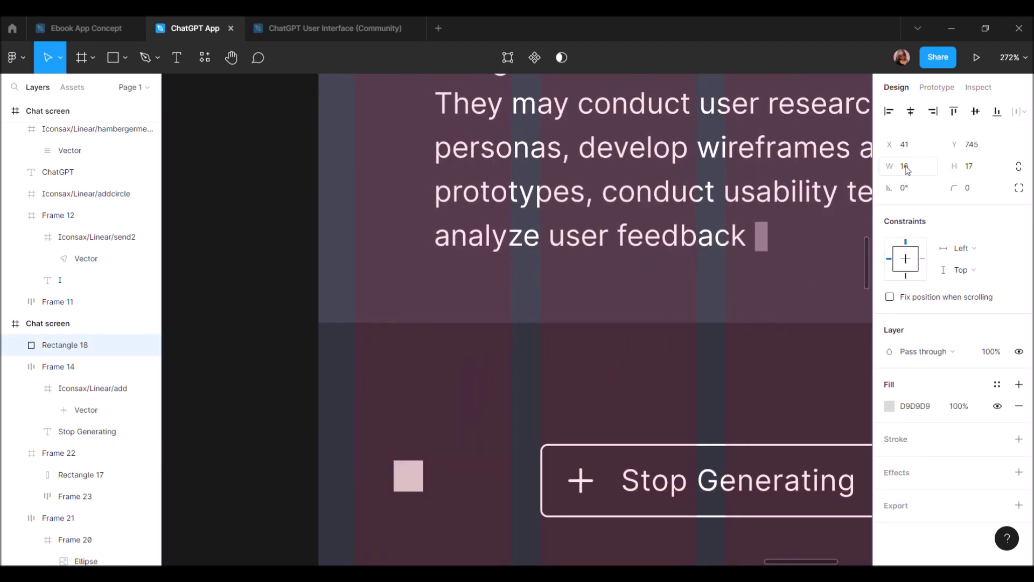
left_click(986, 168)
type("16")
key("Return")
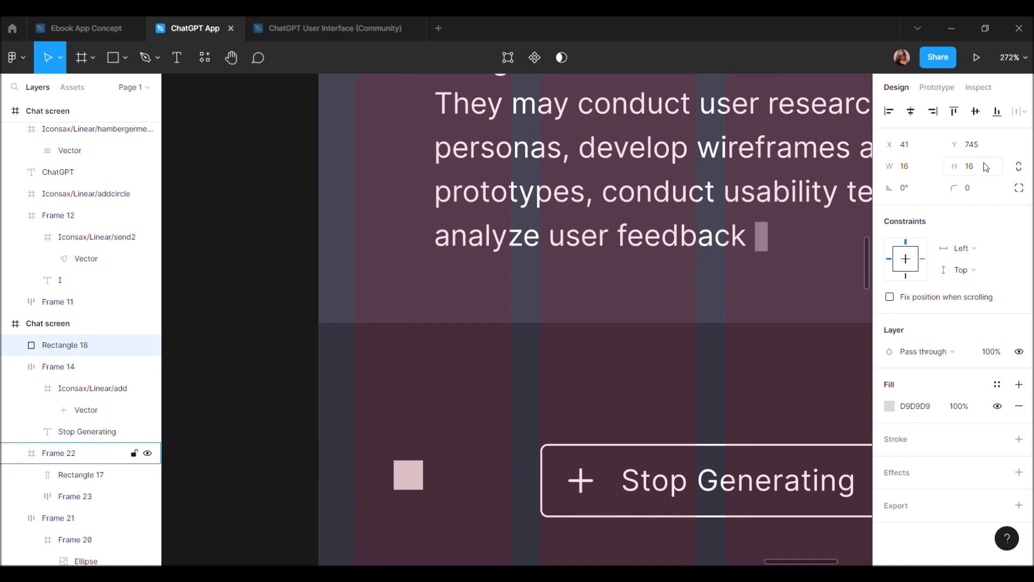
Give the square a white 0.5 outline, no fill, and corner radius 2
left_click(1018, 438)
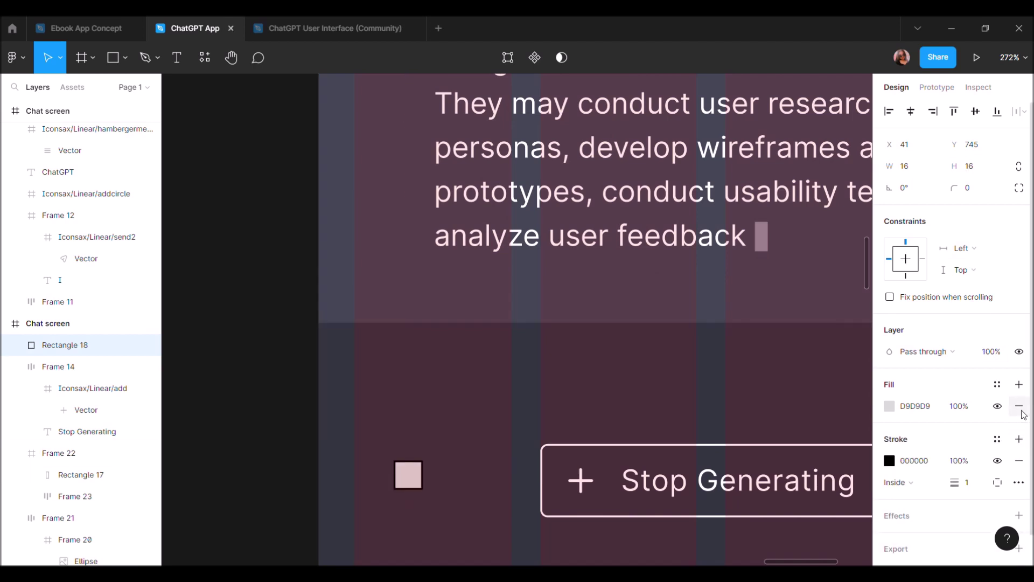
left_click(1018, 406)
left_click(890, 442)
left_click_drag(739, 286, 712, 229)
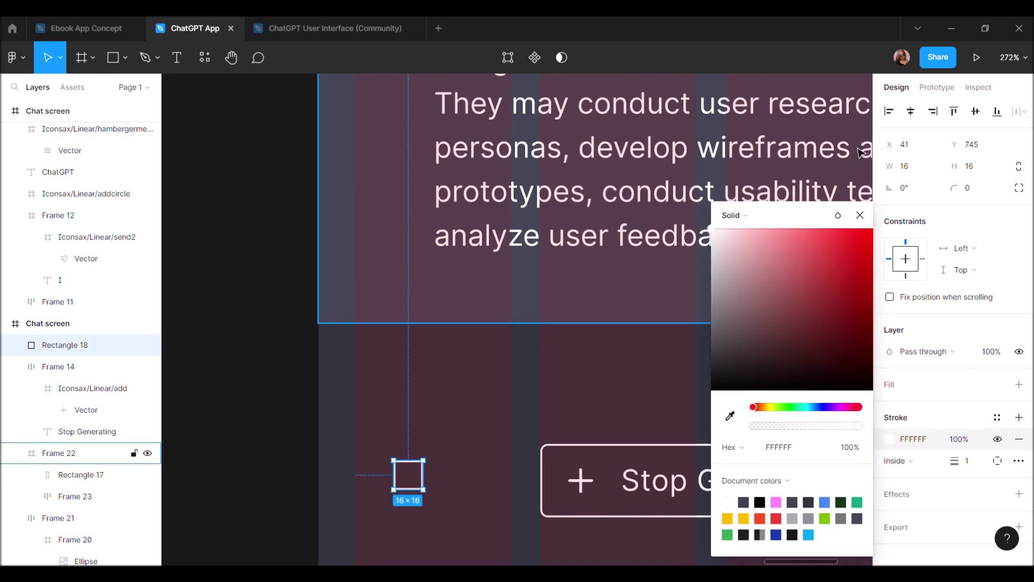
type("2")
key("Return")
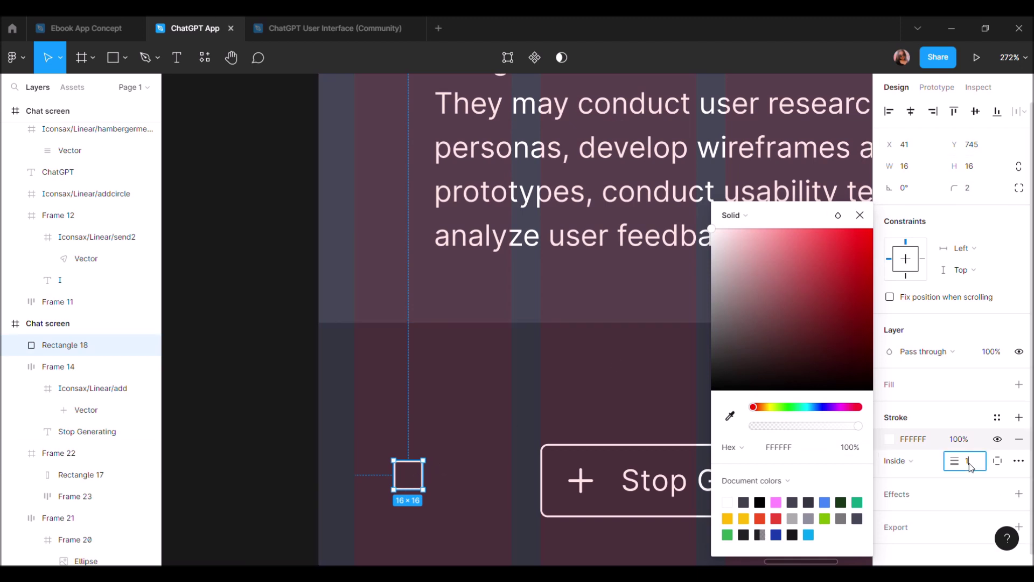
type("0.5")
key("Return")
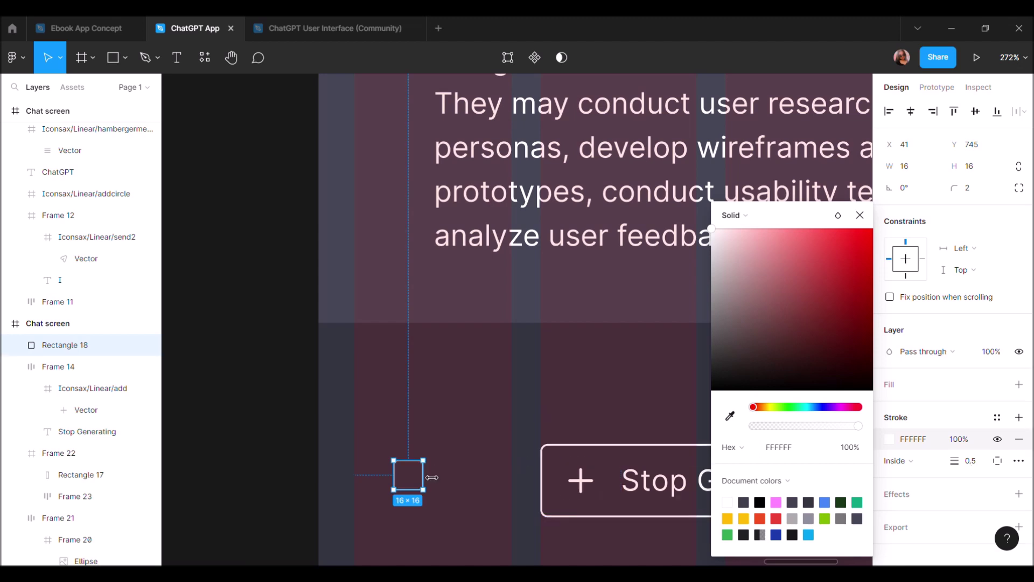
double_click(581, 479)
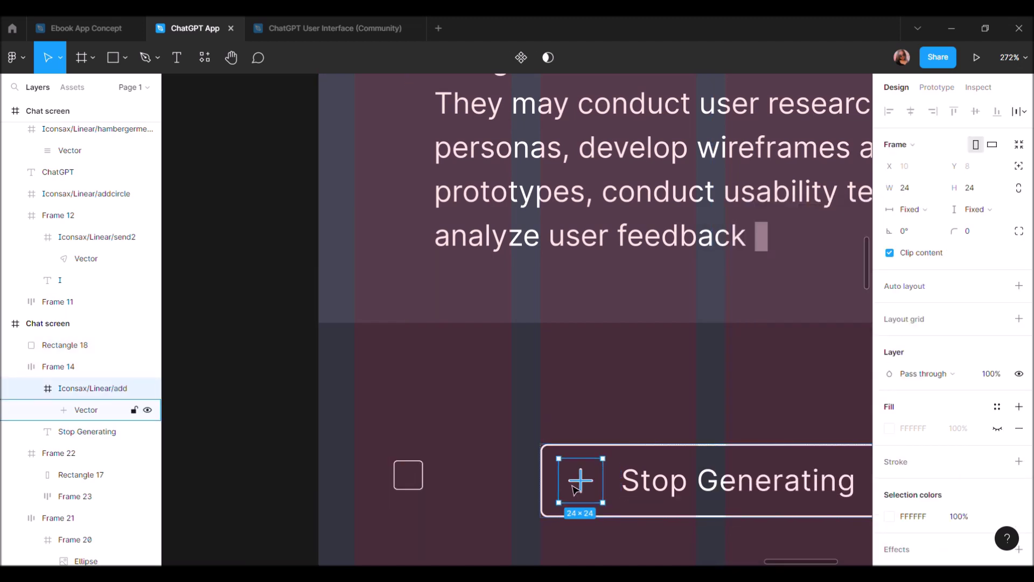
Replace the button's plus icon with the outlined square, resized to 12×12
key("Delete")
scroll(575, 489, "down", 3)
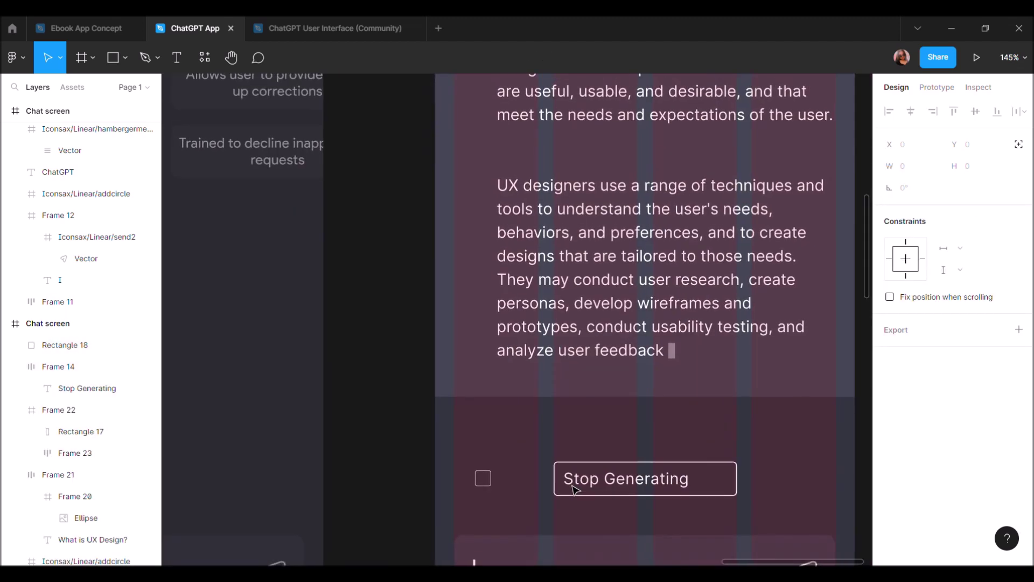
key("ctrl+z")
left_click(490, 482)
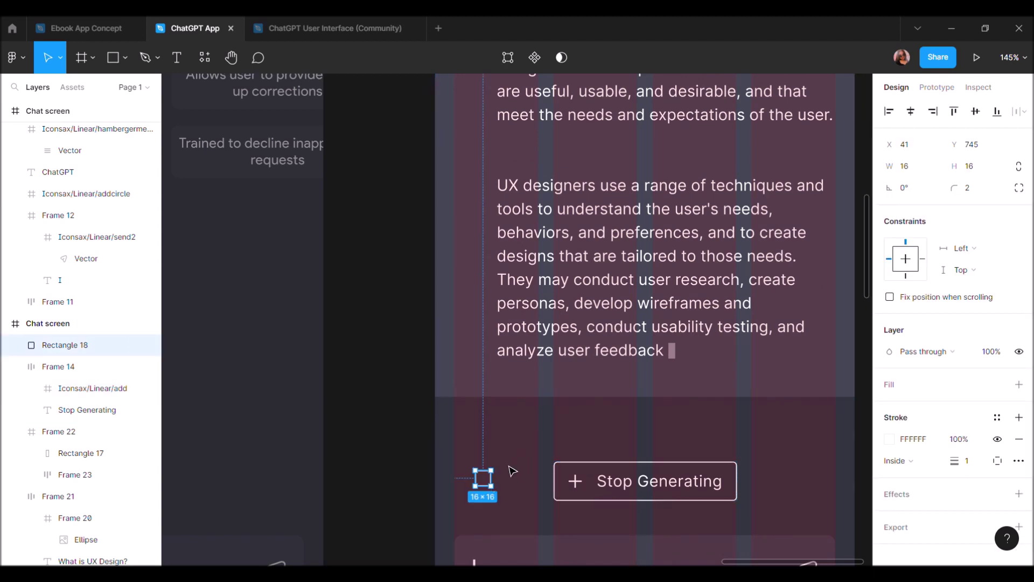
key("ctrl+c")
left_click(582, 490)
key("ctrl+shift+r")
scroll(583, 492, "up", 5)
left_click(907, 168)
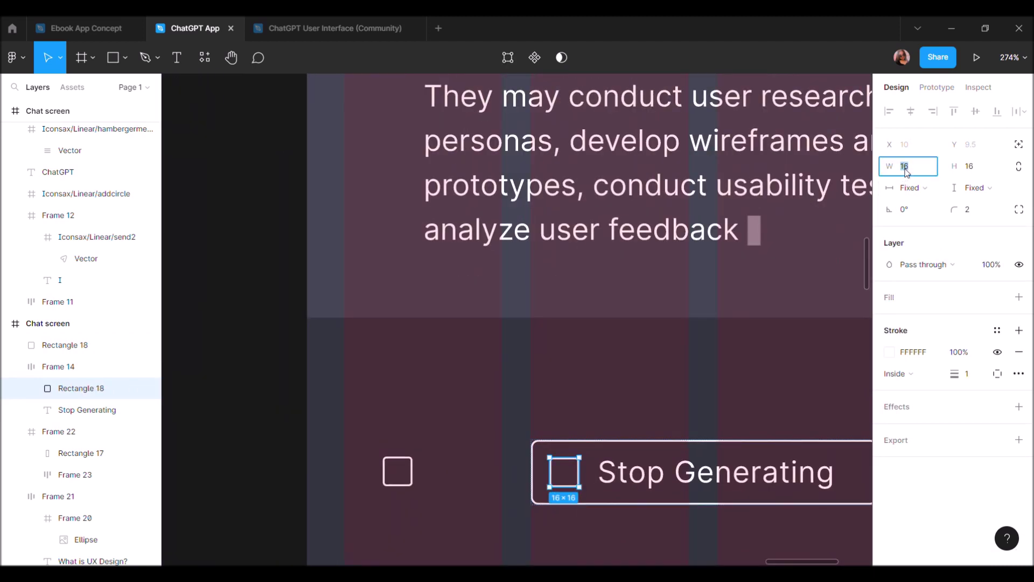
left_click(977, 169)
type("1")
key("Return")
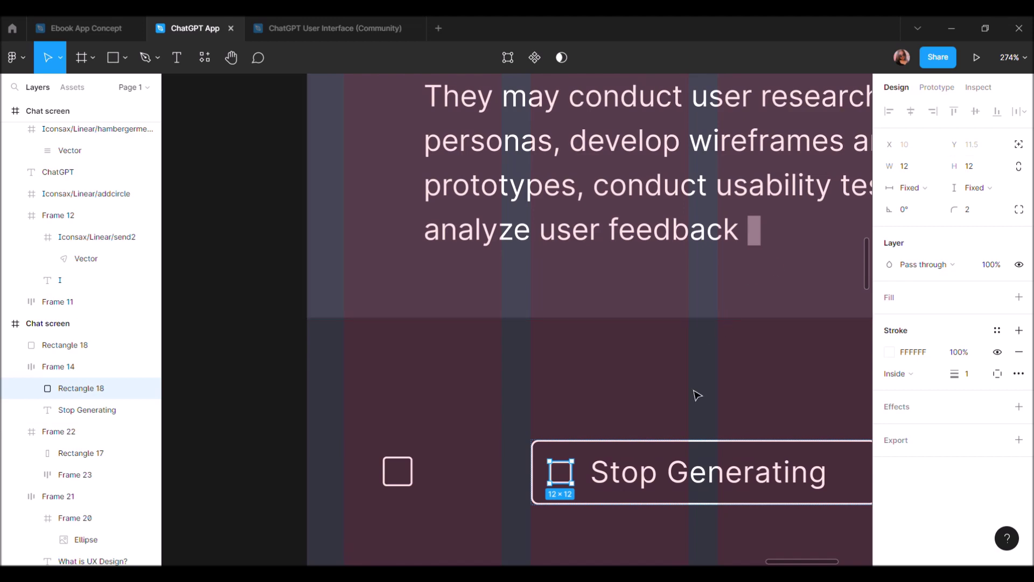
Make the Stop Generating button 40 px tall with vertically centred contents
left_click(693, 474)
scroll(756, 441, "down", 2)
scroll(757, 441, "right", 2)
key("Escape")
left_click_drag(760, 424, 727, 439)
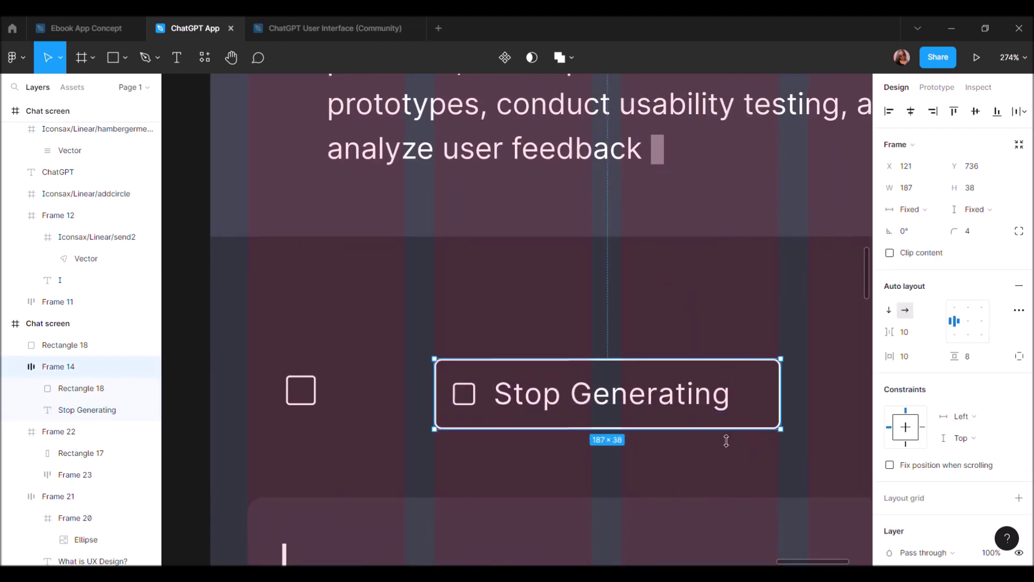
left_click(967, 321)
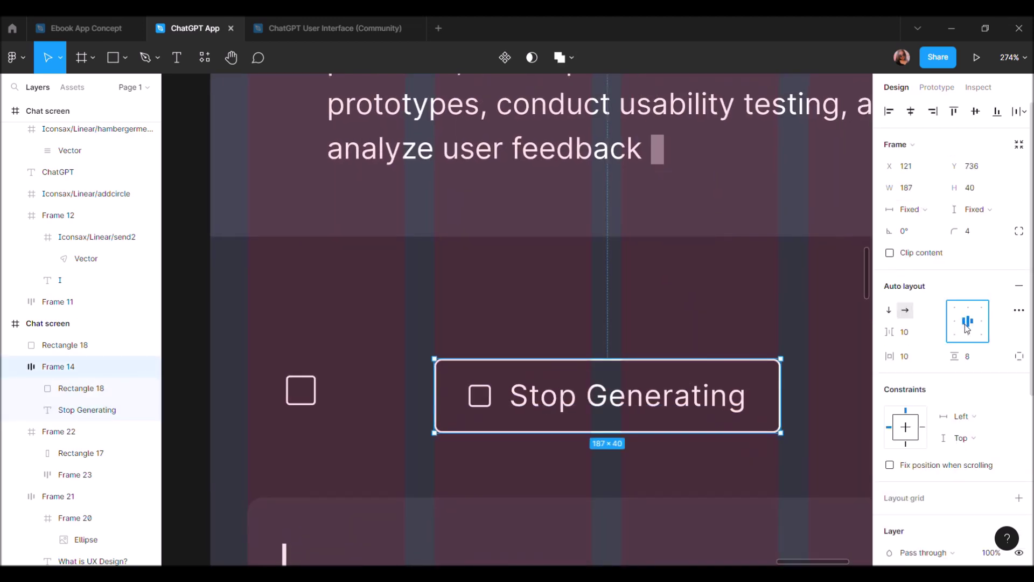
Move the Stop Generating button down to sit just above the input box
scroll(612, 493, "down", 3, "ctrl")
scroll(611, 493, "down", 2, "ctrl")
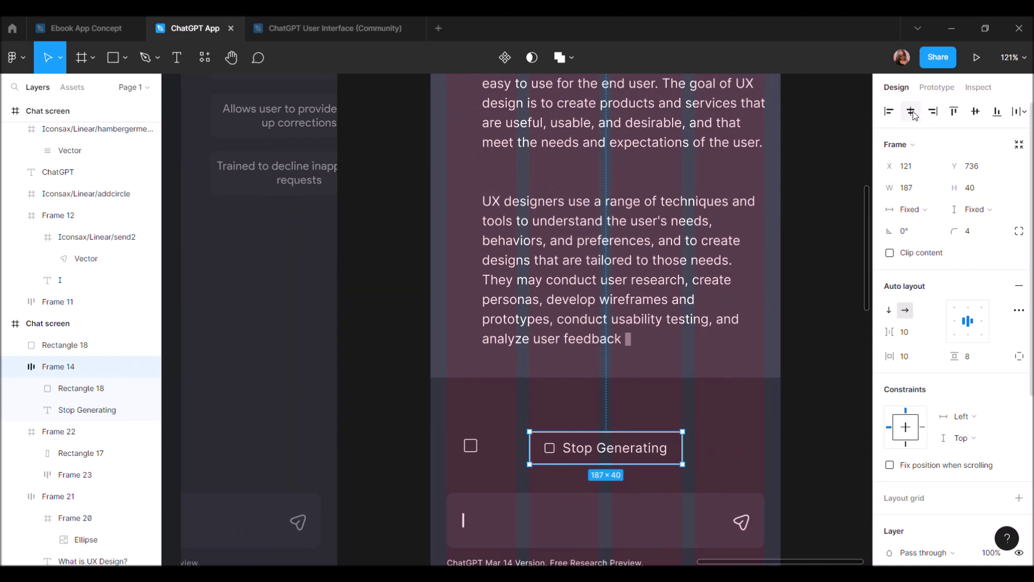
left_click_drag(625, 458, 625, 504)
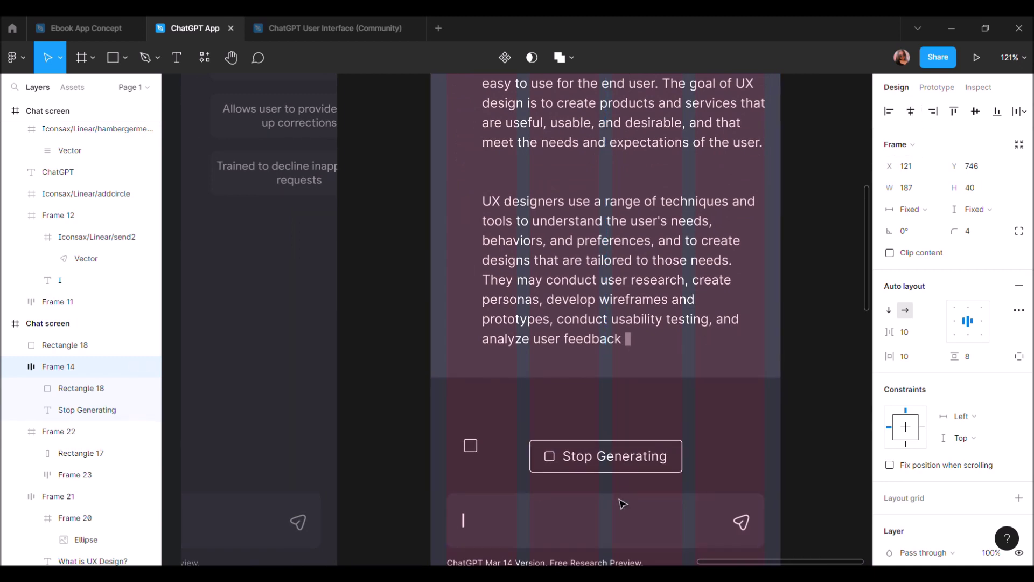
left_click_drag(625, 504, 624, 503)
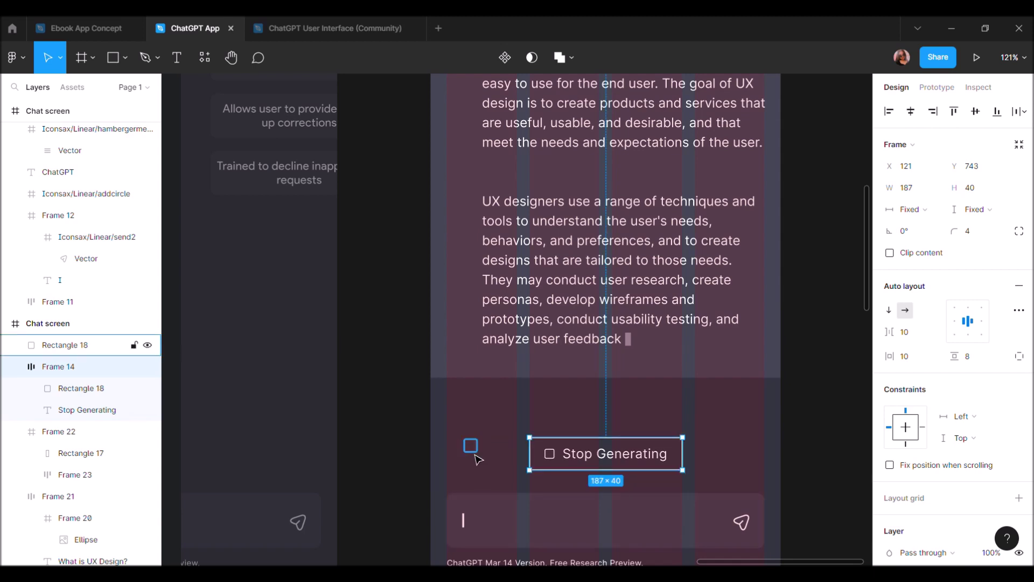
left_click(469, 446)
scroll(475, 458, "down", 3)
scroll(477, 459, "down", 5)
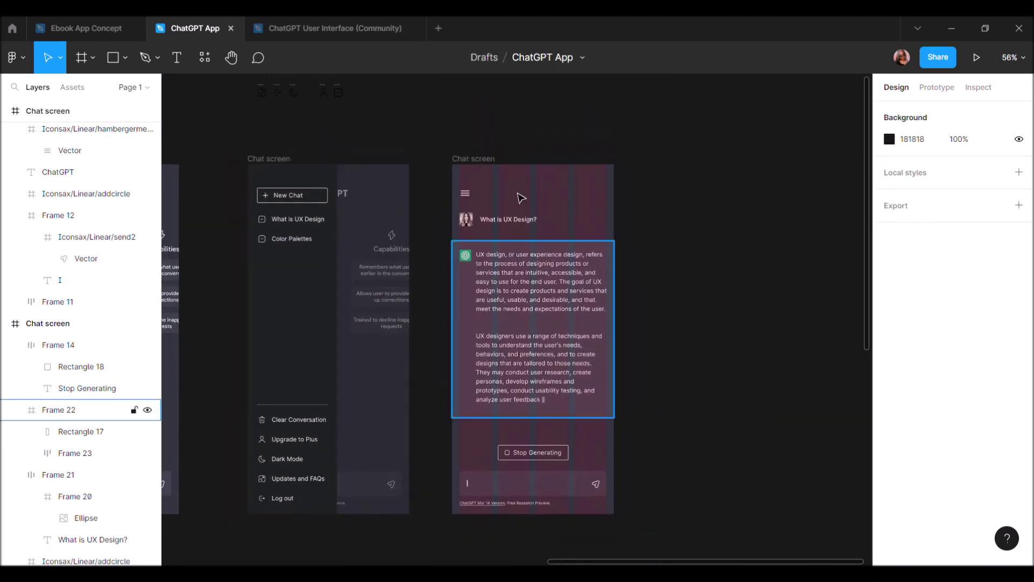
Duplicate the chat screen frame to the right
left_click(477, 160)
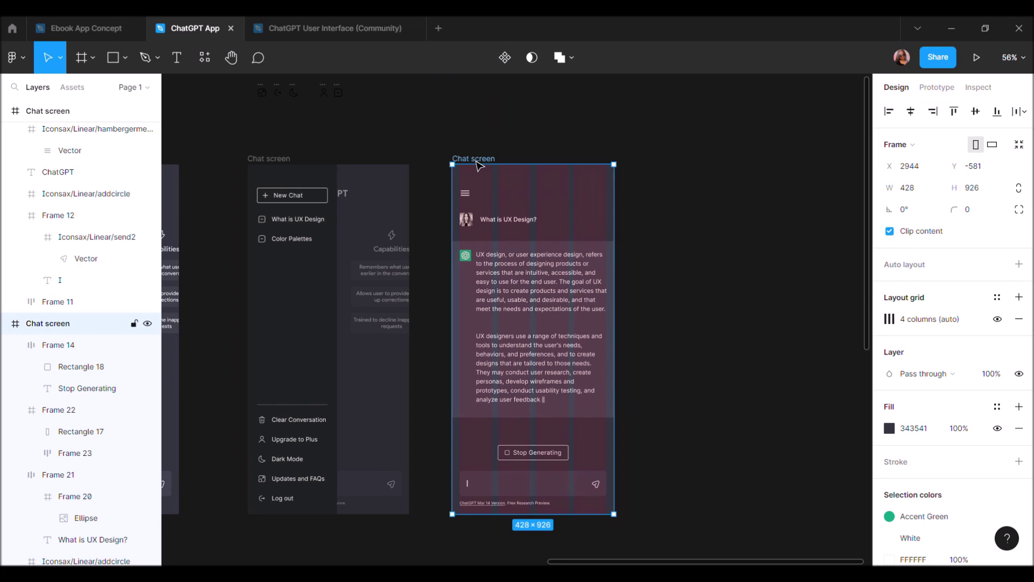
left_click_drag(477, 163, 666, 163)
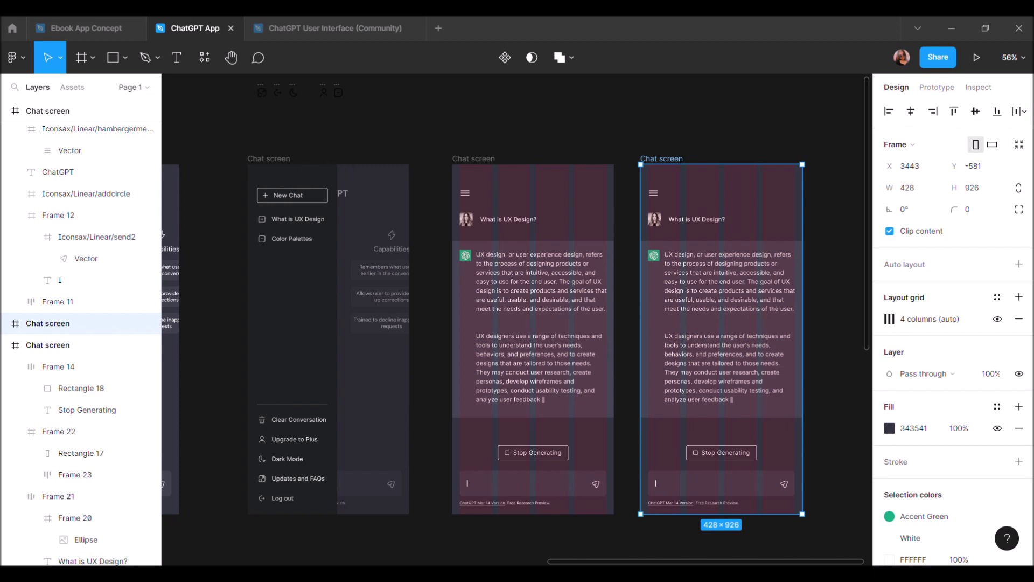
scroll(729, 428, "up", 5)
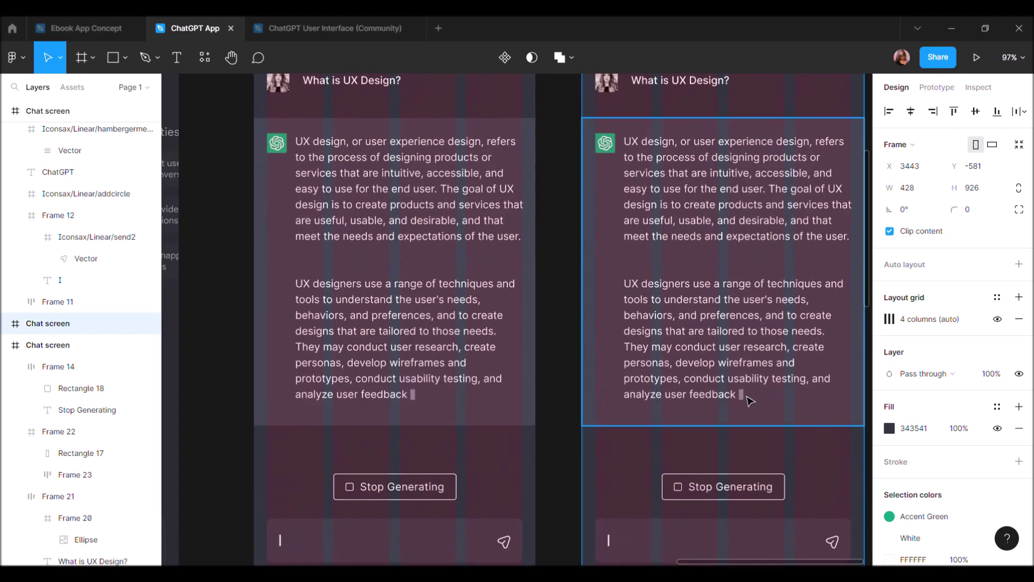
Extend the copy's answer with 'in order to improve the user experience.'
left_click(743, 396, "ctrl")
left_click(742, 399, "ctrl")
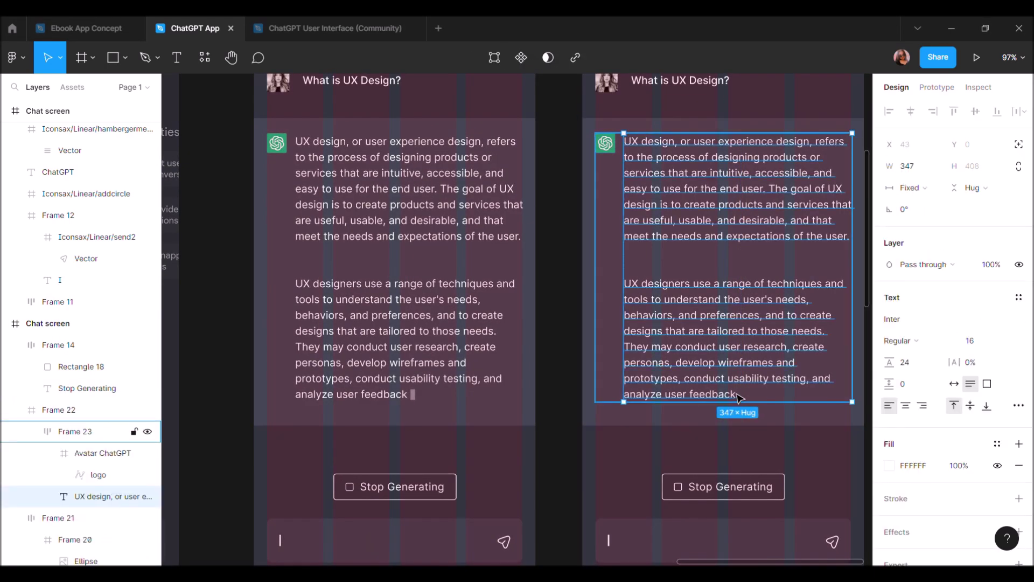
type("in order to improve the user experience.")
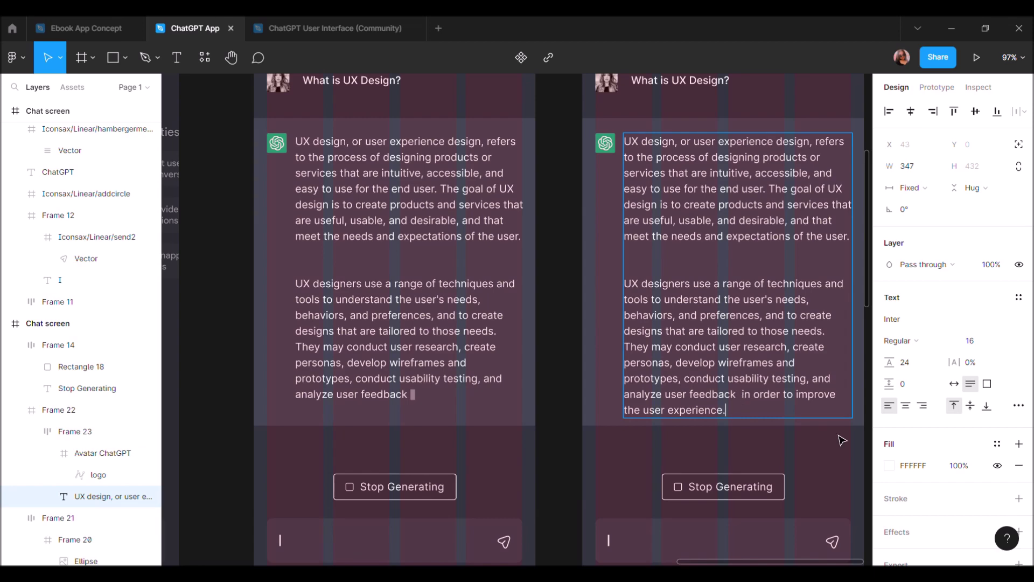
key("Escape")
key("Return")
left_click(739, 398)
Delete the extra space after 'feedback' and begin extending the copied answer panel downward
key("BackSpace")
key("Escape")
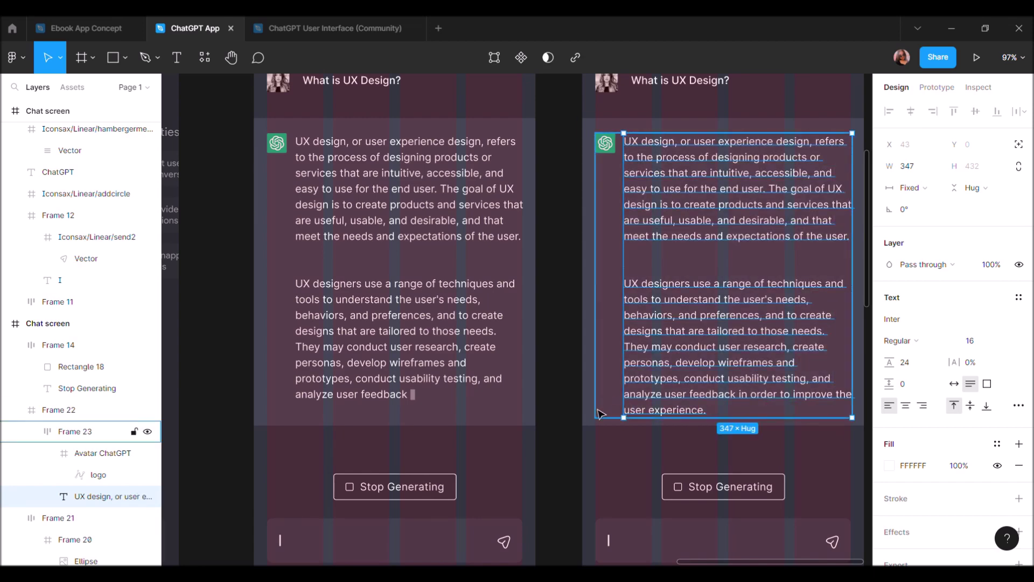
left_click(597, 414)
left_click_drag(616, 437, 617, 443)
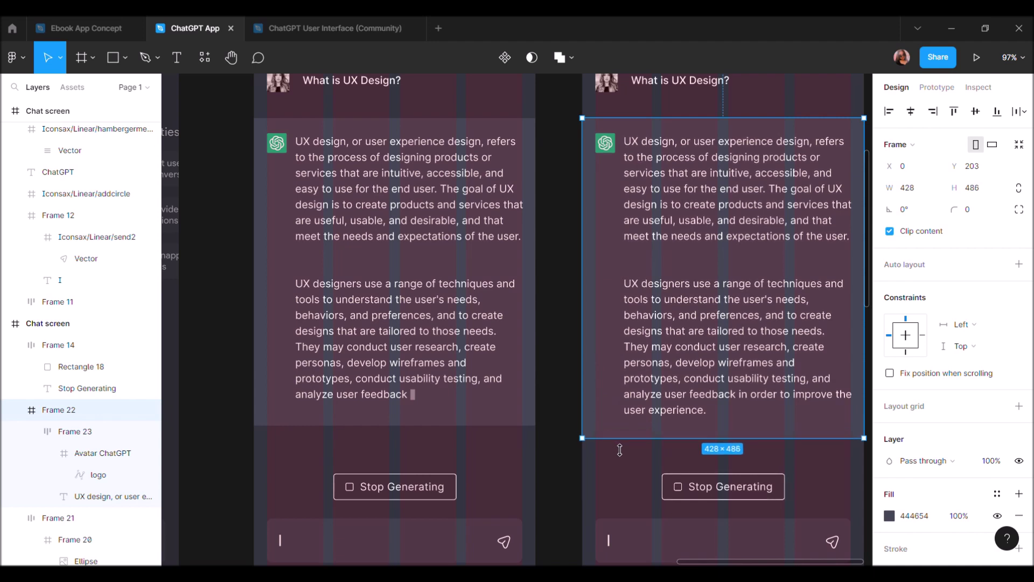
Make the copied answer panel taller and centre its text group vertically
left_click(727, 295)
left_click(642, 434)
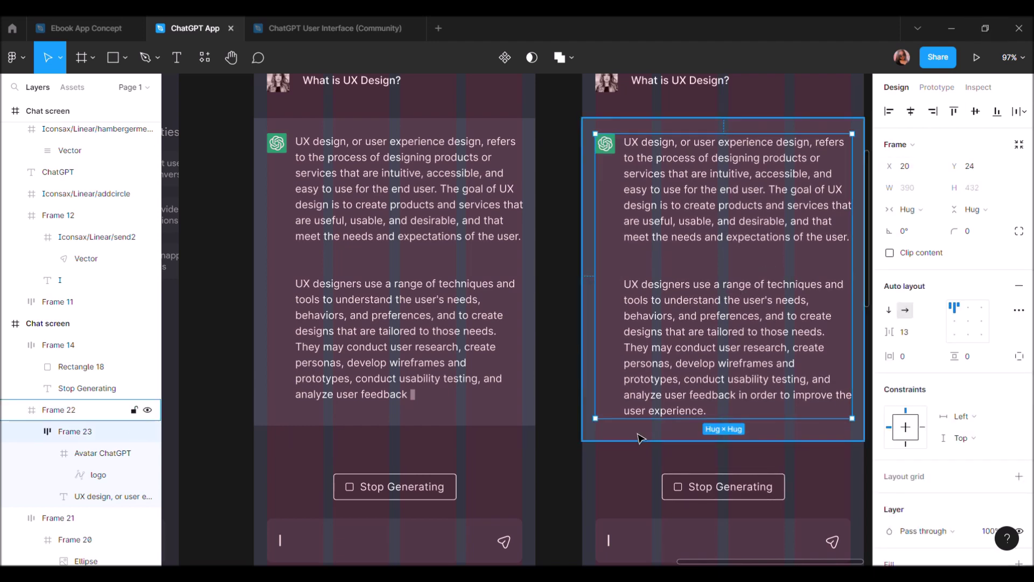
left_click_drag(642, 444, 646, 463)
left_click(701, 297)
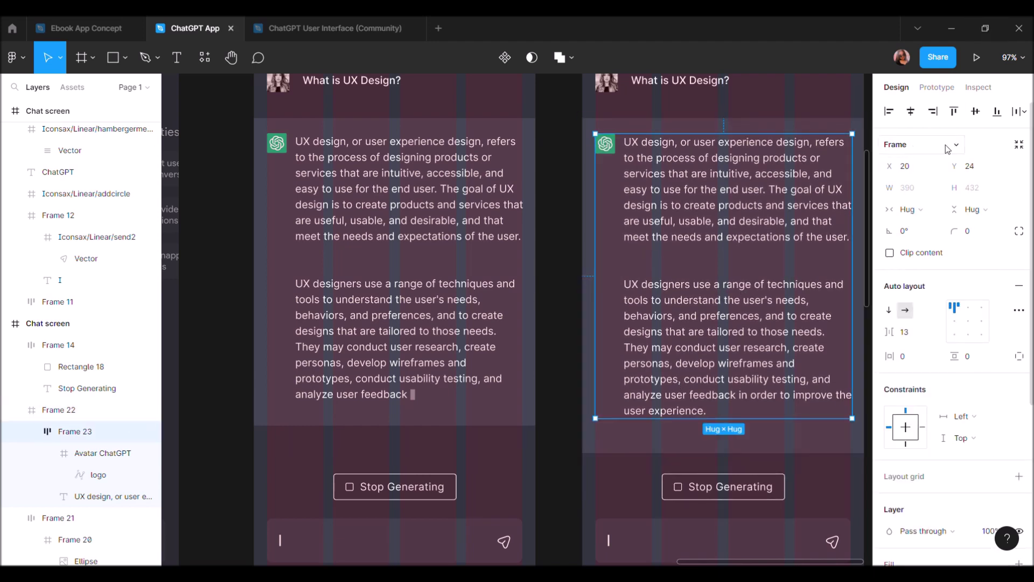
left_click(975, 111)
scroll(655, 266, "down", 3)
Centre the original screen's answer text group horizontally, undoing and redoing to confirm it
left_click(447, 262)
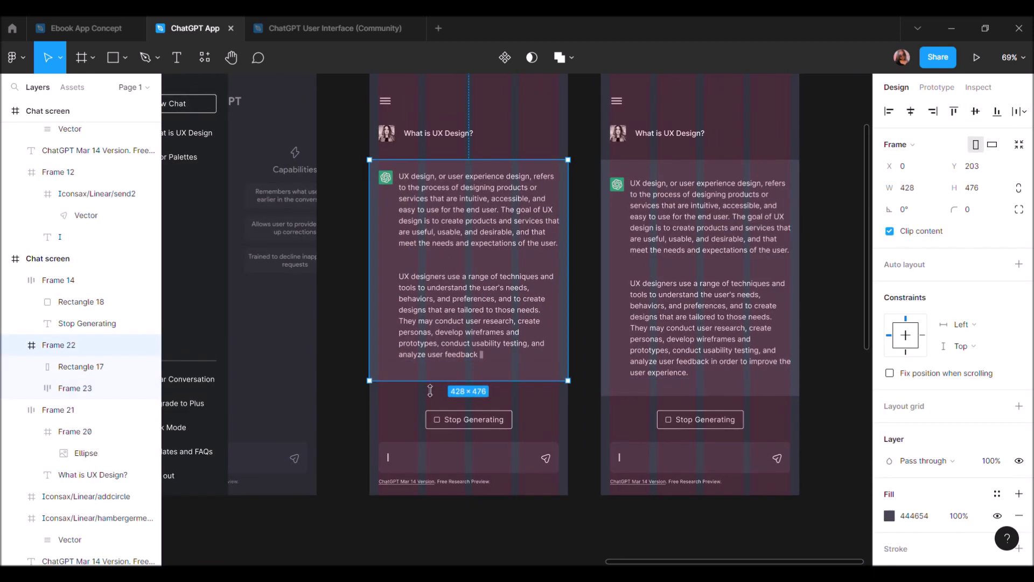
left_click(910, 111)
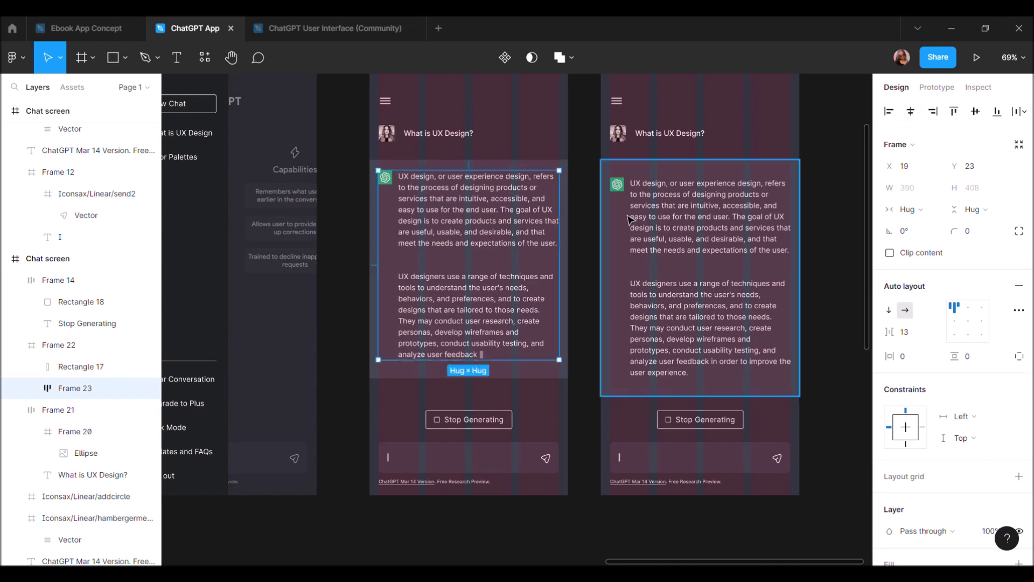
key("ctrl+z")
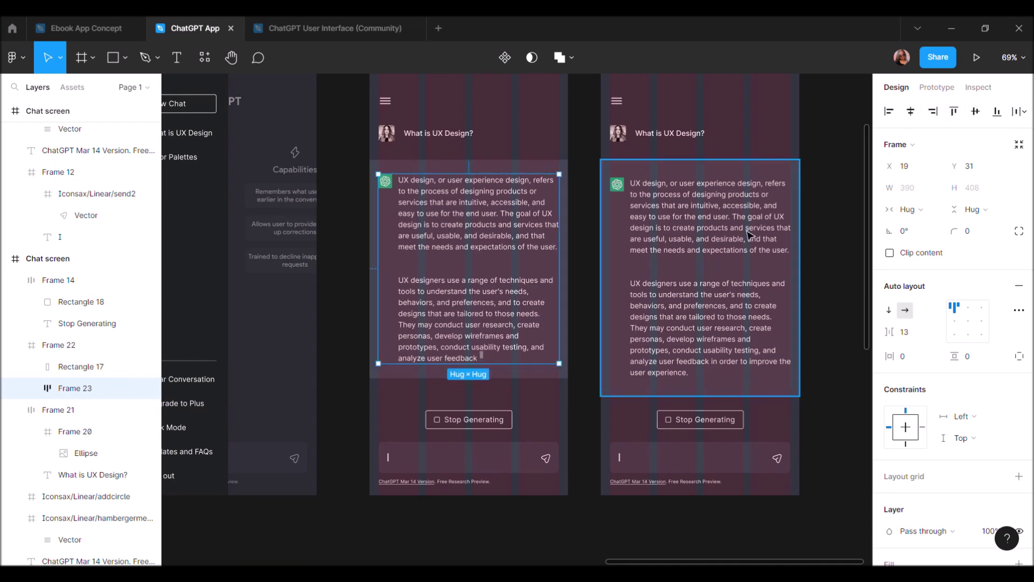
key("ctrl+z")
key("ctrl+shift+z")
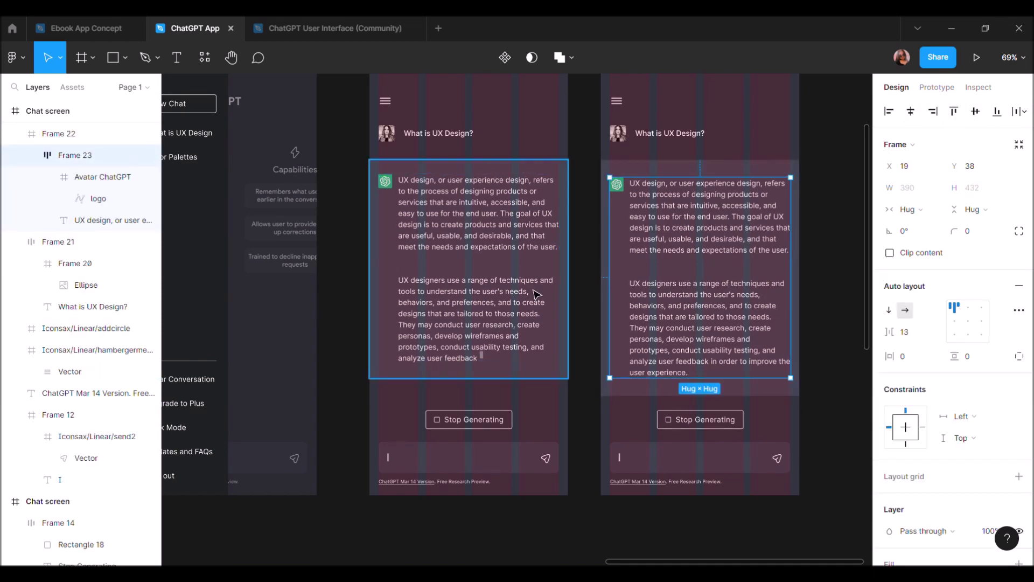
scroll(485, 367, "up", 5)
Inspect the original's caret block and the copied answer group, then clear the selection
left_click(487, 353)
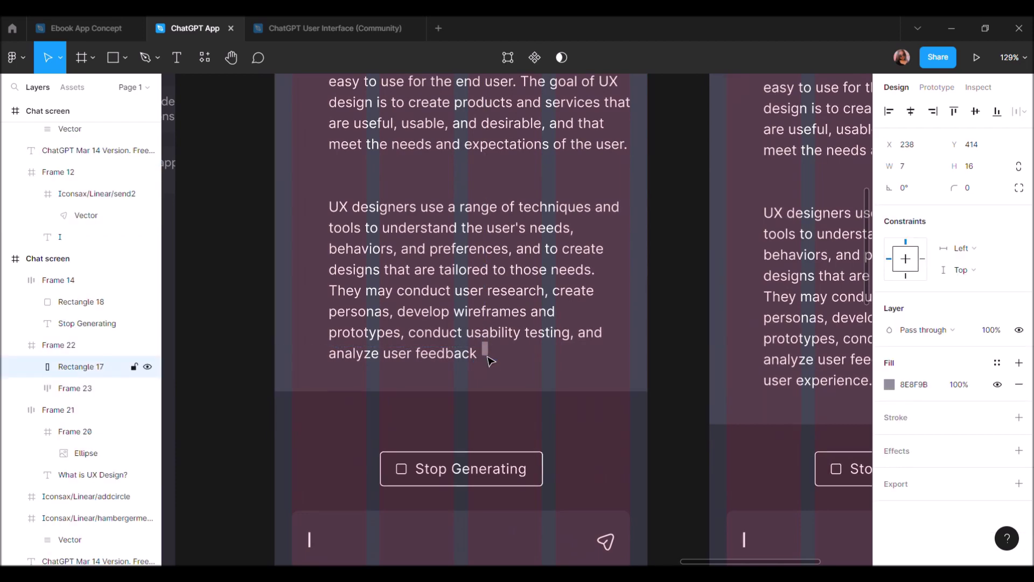
scroll(486, 359, "down", 3)
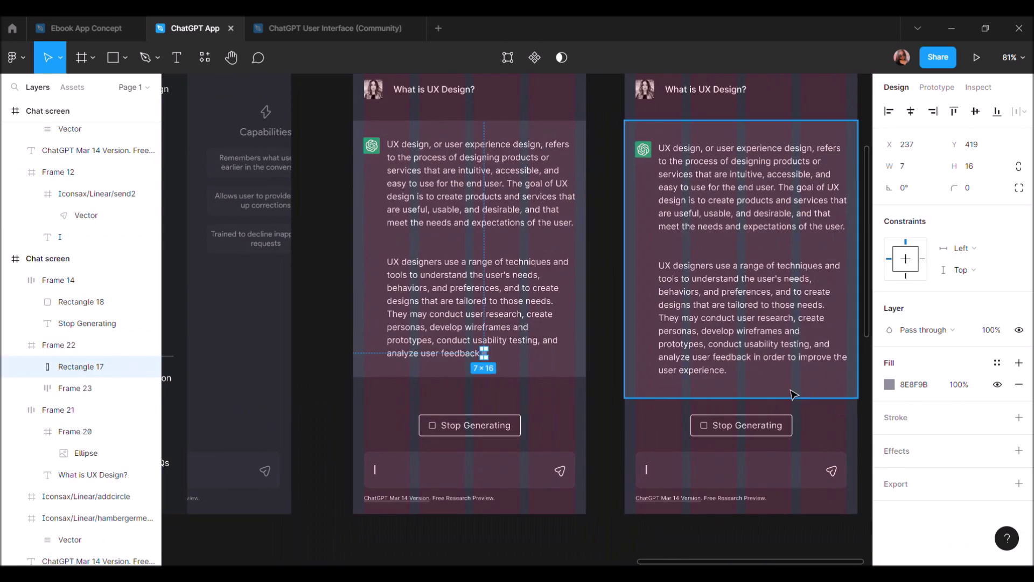
left_click(740, 334)
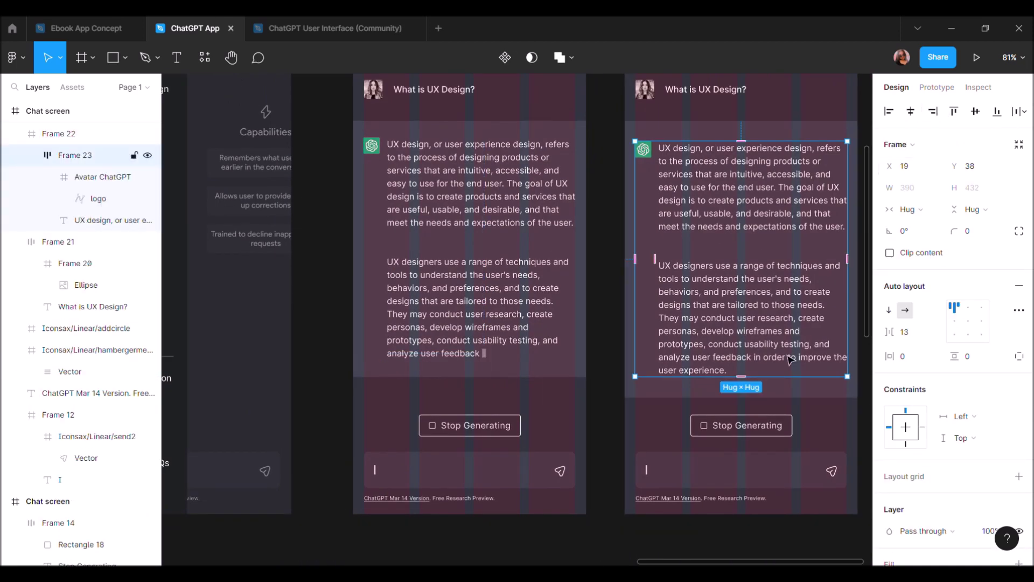
scroll(784, 387, "down", 2)
scroll(836, 370, "down", 1)
left_click(836, 372)
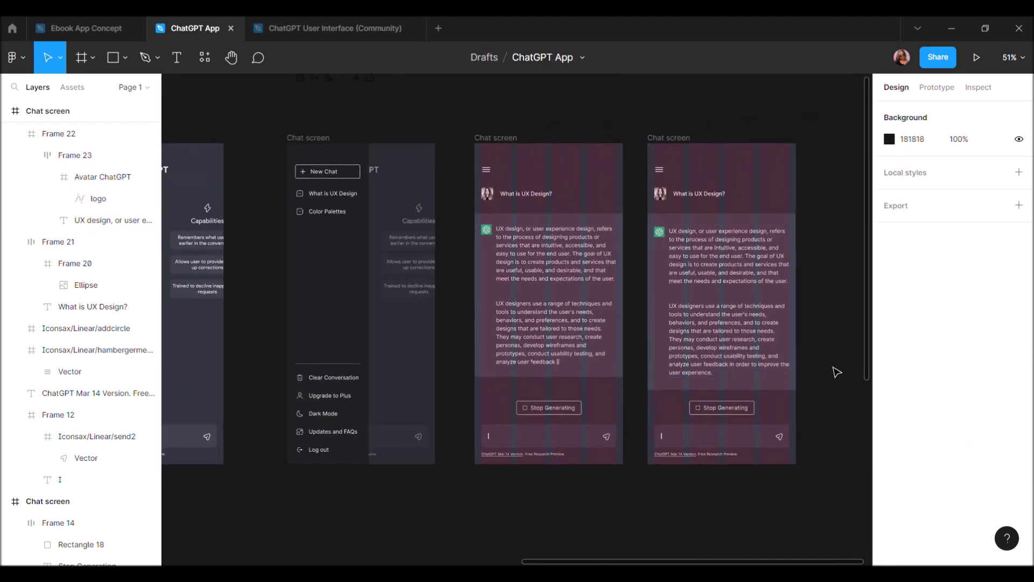
Launch the Iconsax icons plugin and browse its icon list
scroll(729, 410, "up", 4)
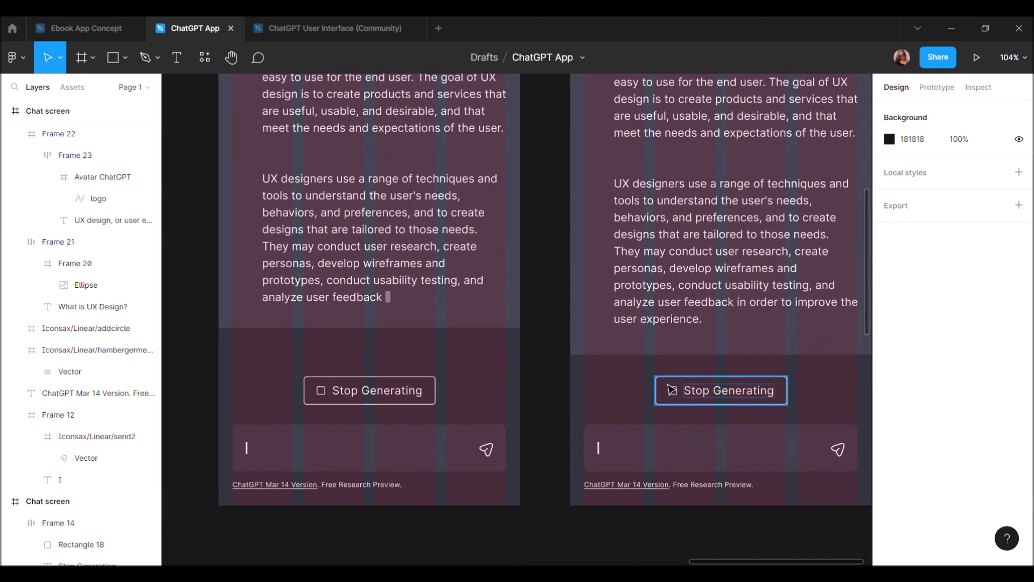
scroll(485, 270, "right", 2)
left_click(205, 66)
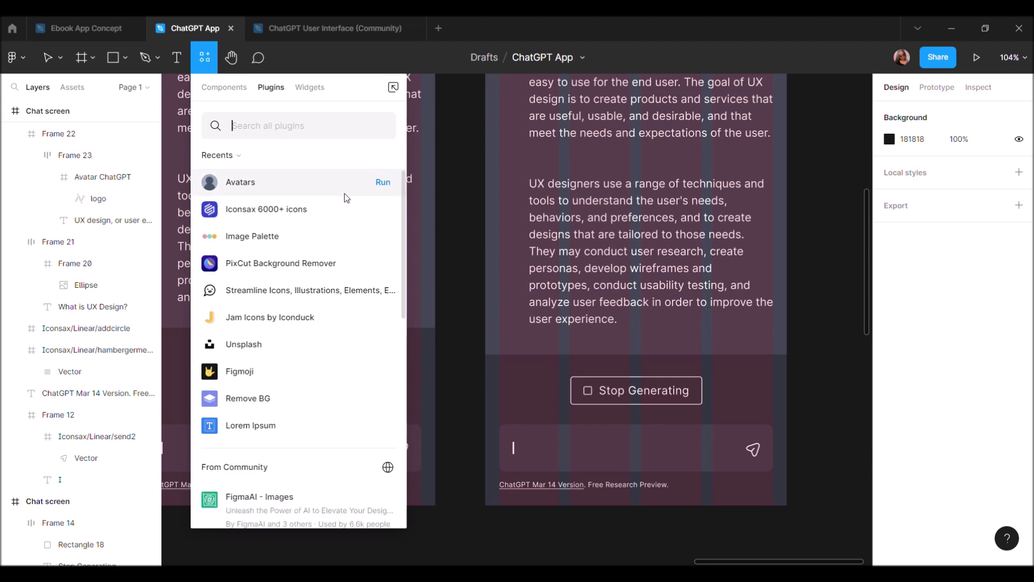
left_click(389, 216)
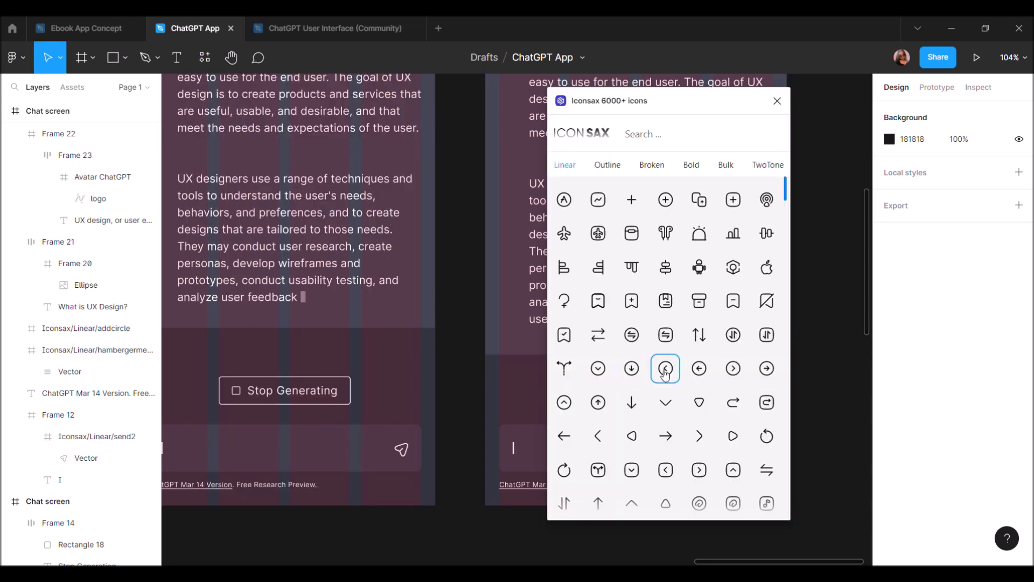
scroll(665, 372, "down", 2)
scroll(665, 372, "down", 5)
scroll(666, 371, "down", 5)
scroll(665, 371, "down", 5)
scroll(666, 374, "down", 5)
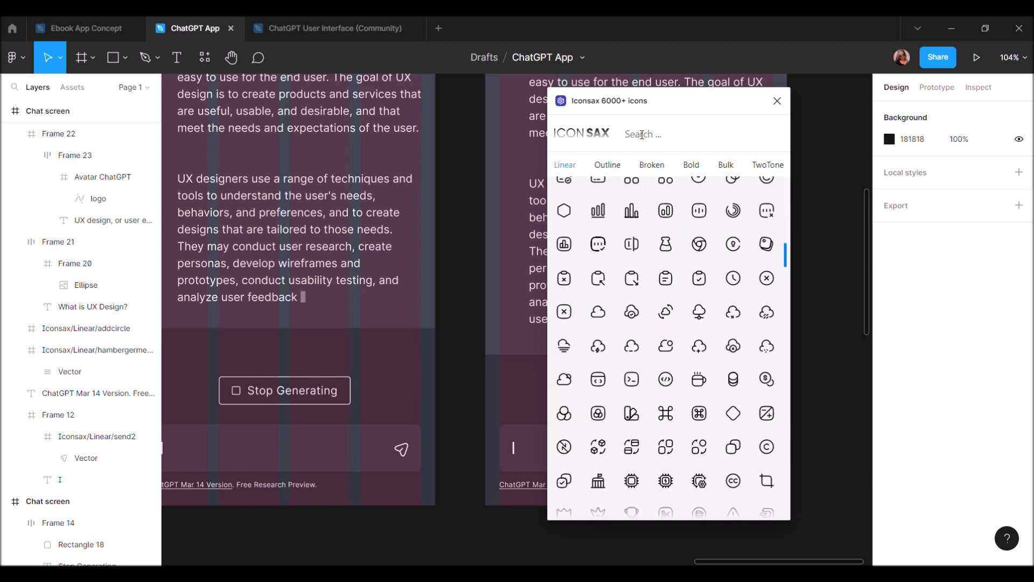
Search the Iconsax icons for 're' and 'arr', then clear the search
type("re")
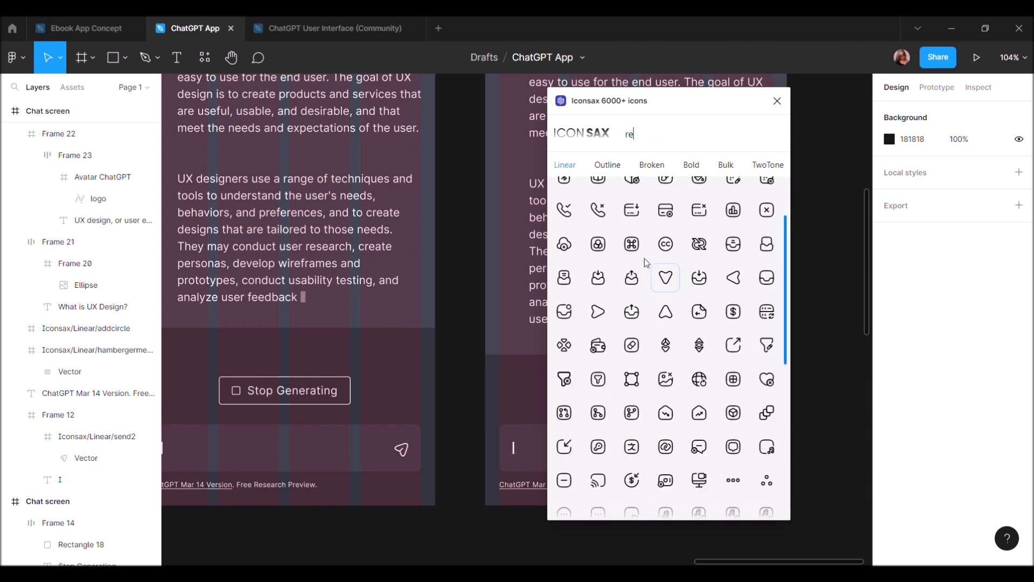
scroll(644, 258, "up", 2)
key("BackSpace")
key("BackSpace")
type("arr")
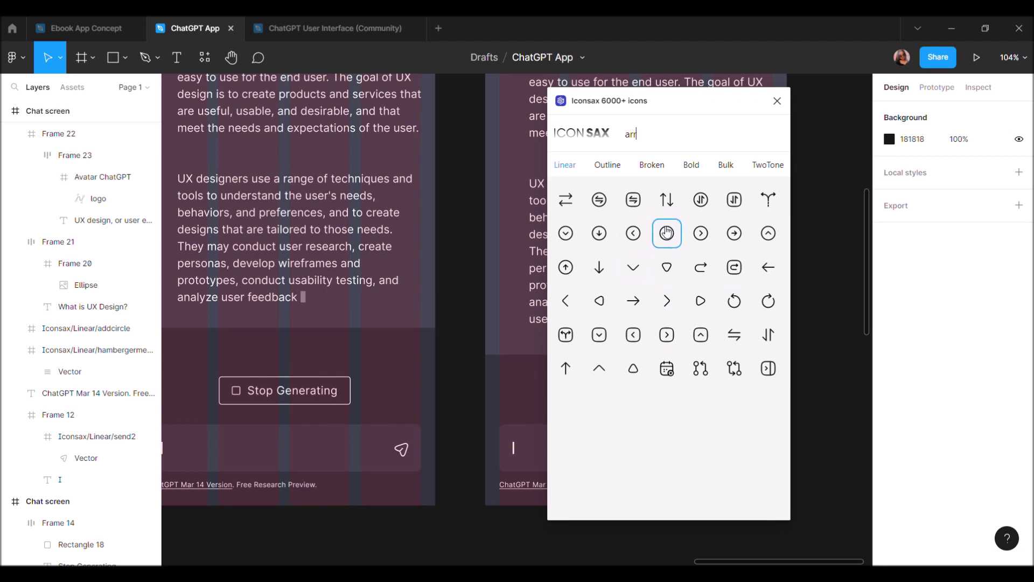
key("BackSpace")
key("BackSpace")
key("BackSpace")
Scroll to the refresh icon and drag the 24×24 icon onto the canvas below the screens
scroll(670, 293, "down", 1)
scroll(670, 293, "down", 5)
scroll(670, 292, "down", 5)
scroll(670, 292, "down", 5)
scroll(670, 292, "down", 3)
scroll(670, 293, "down", 5)
scroll(670, 292, "down", 5)
scroll(669, 293, "down", 5)
scroll(669, 293, "down", 5)
scroll(670, 292, "down", 5)
scroll(670, 292, "down", 5)
scroll(670, 292, "down", 5)
scroll(670, 292, "down", 5)
scroll(669, 293, "down", 3)
scroll(669, 293, "down", 2)
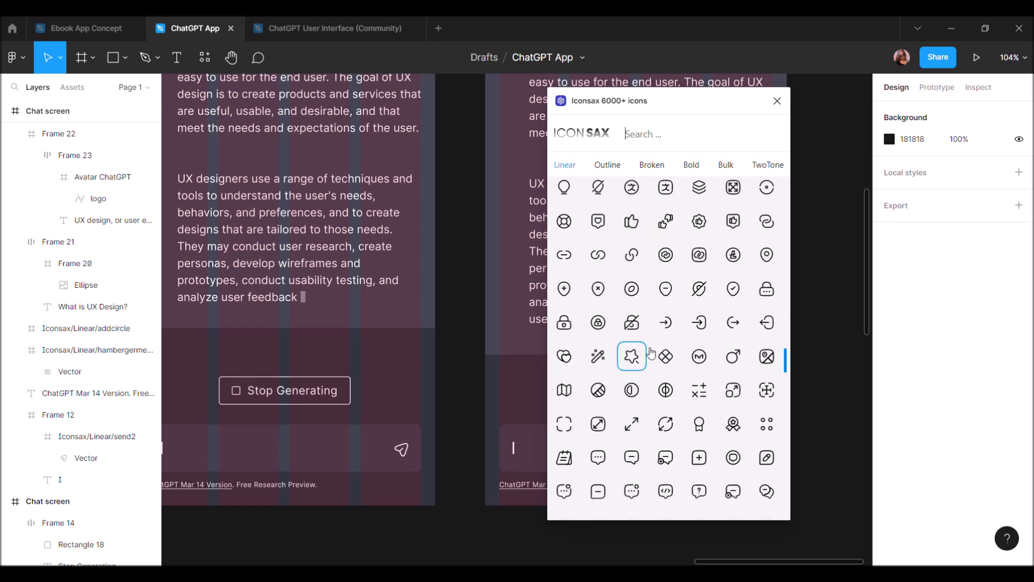
scroll(650, 351, "down", 2)
scroll(650, 351, "down", 2)
scroll(650, 351, "down", 2)
scroll(650, 351, "down", 2)
scroll(649, 351, "down", 2)
scroll(649, 352, "down", 2)
scroll(648, 351, "down", 2)
scroll(650, 352, "down", 2)
scroll(650, 352, "down", 2)
scroll(649, 351, "down", 2)
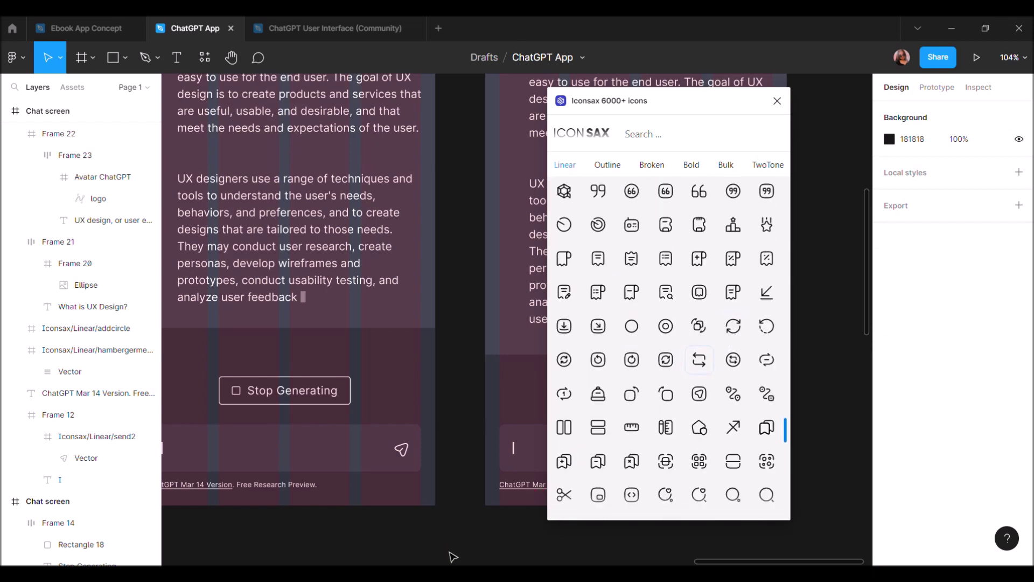
left_click_drag(453, 558, 453, 557)
scroll(531, 539, "down", 3)
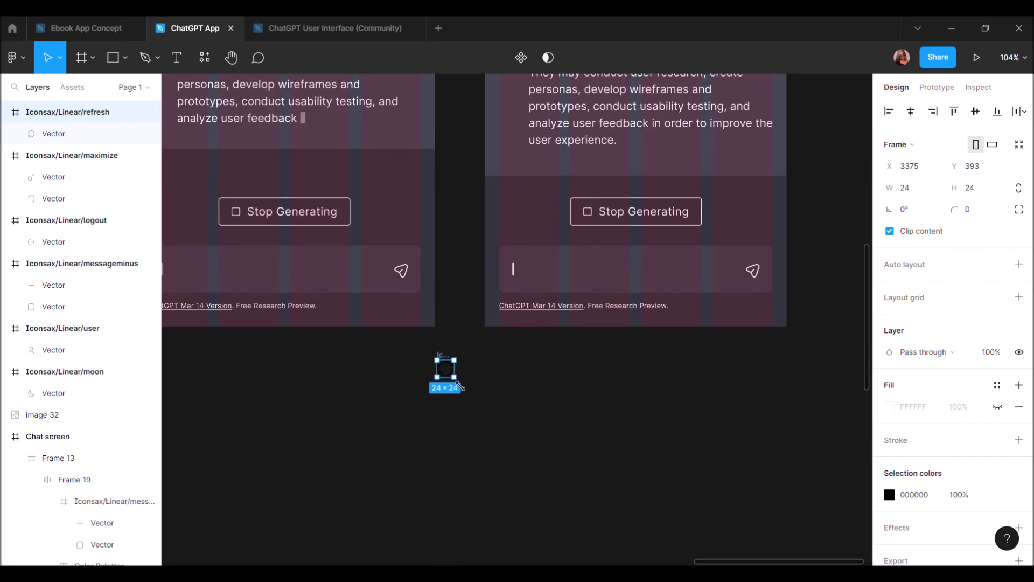
Swap the Stop Generating button's square icon for the refresh icon
left_click(594, 218)
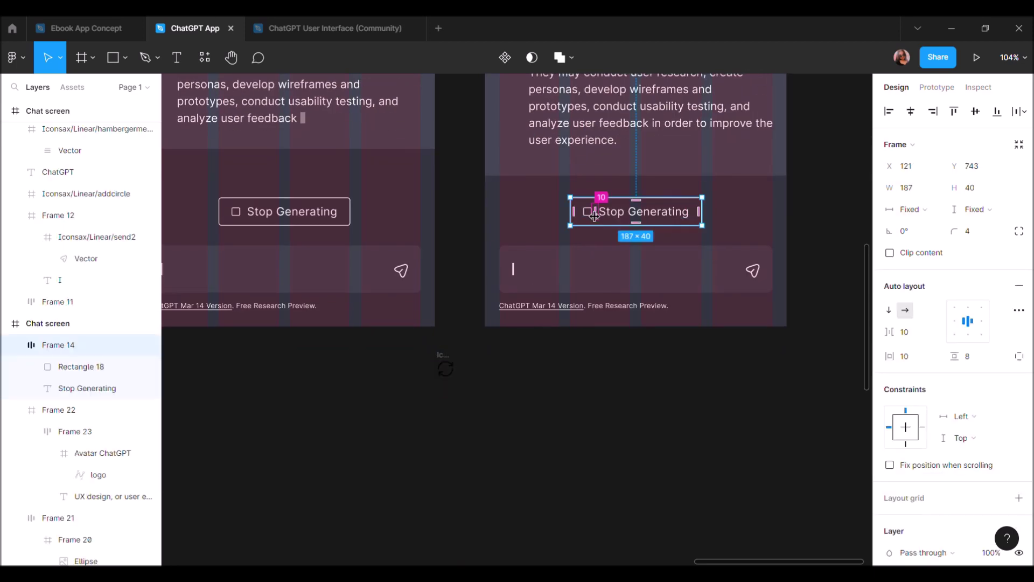
scroll(594, 216, "up", 5)
double_click(589, 219)
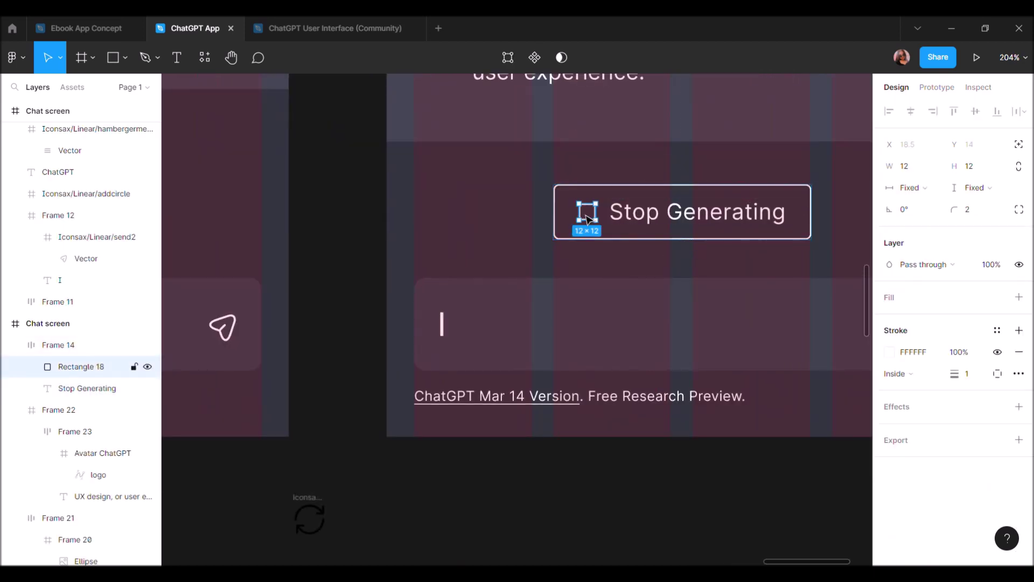
key("ctrl+shift+r")
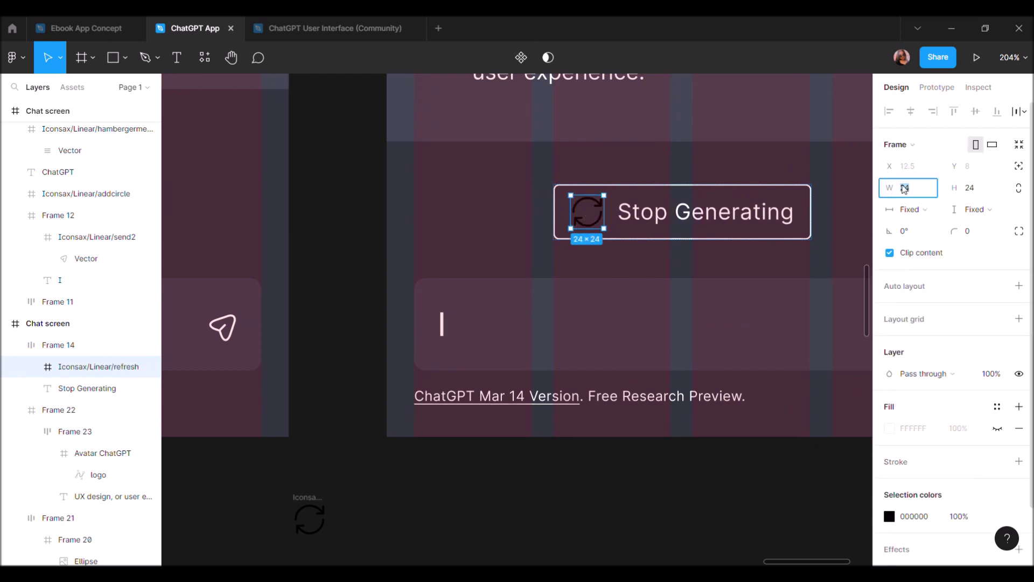
Size the refresh icon to 16×16 and colour it white (FFFFFF)
type("16")
left_click(973, 188)
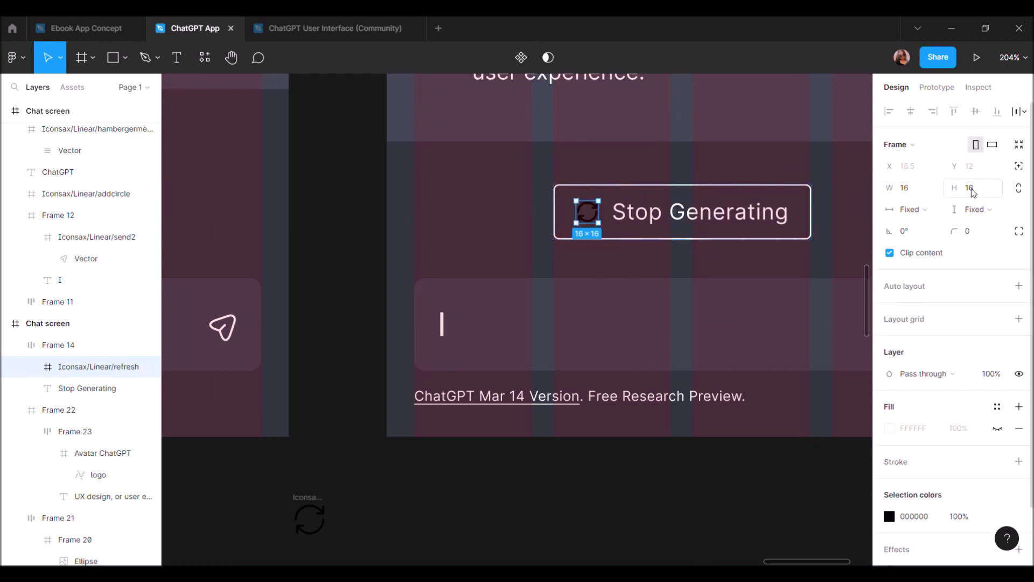
scroll(942, 327, "down", 2)
left_click(889, 449)
type("FFFFFF")
key("Return")
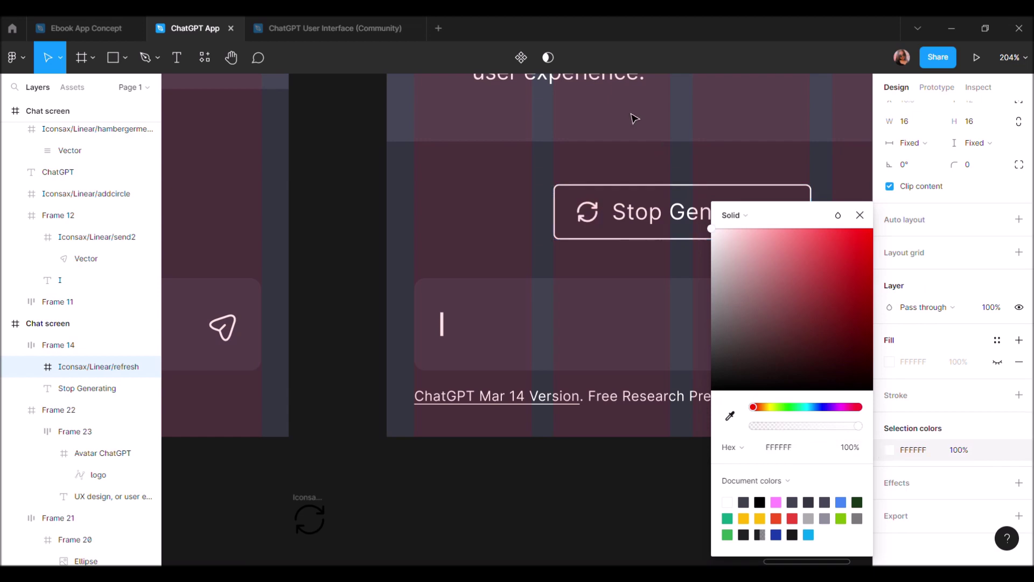
left_click(647, 221)
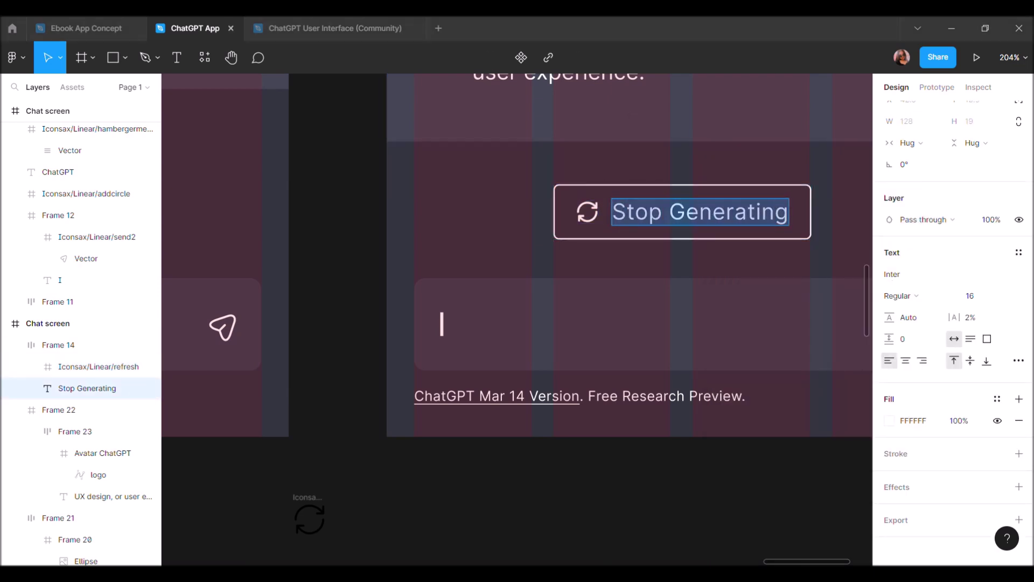
Relabel the button 'Regenerate Response', widen it leftward and centre it horizontally
triple_click(634, 211)
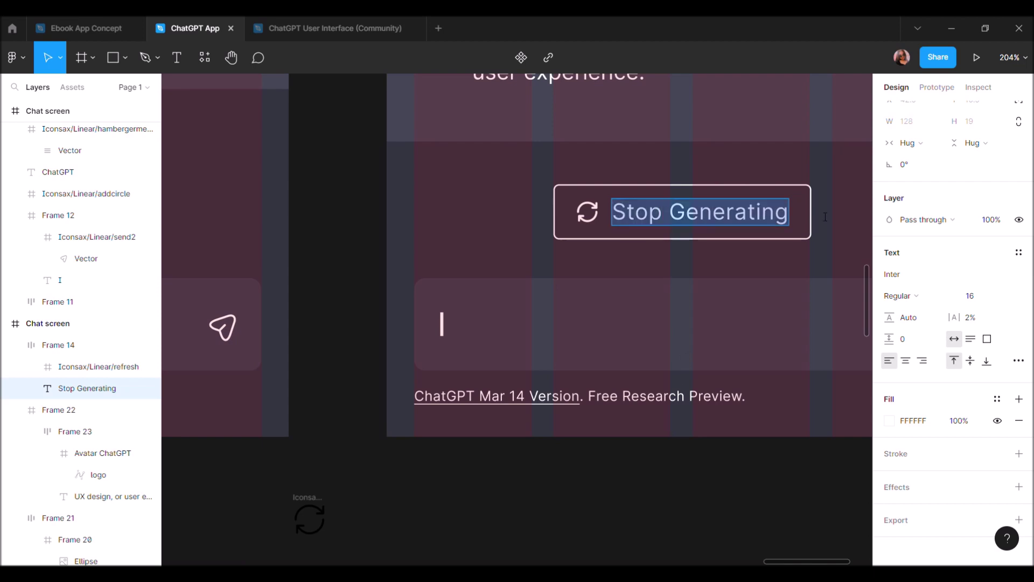
type("Regenerate ")
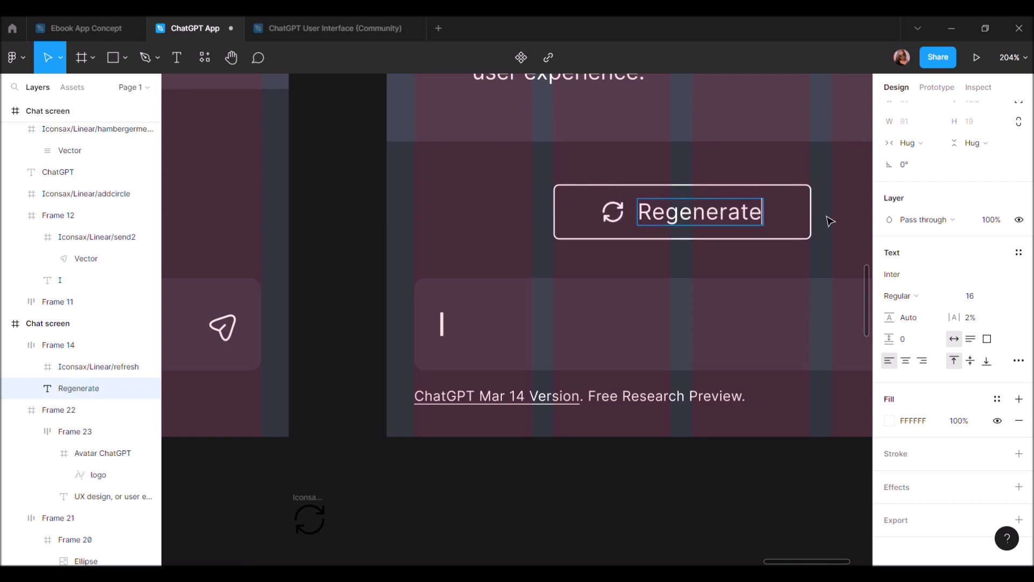
type("Response")
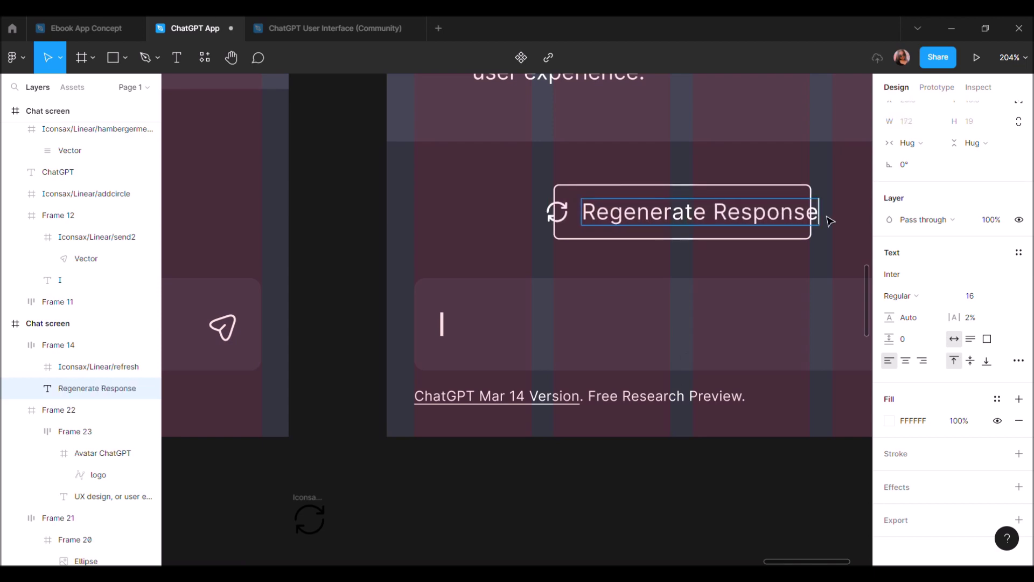
key("Escape")
left_click(579, 199)
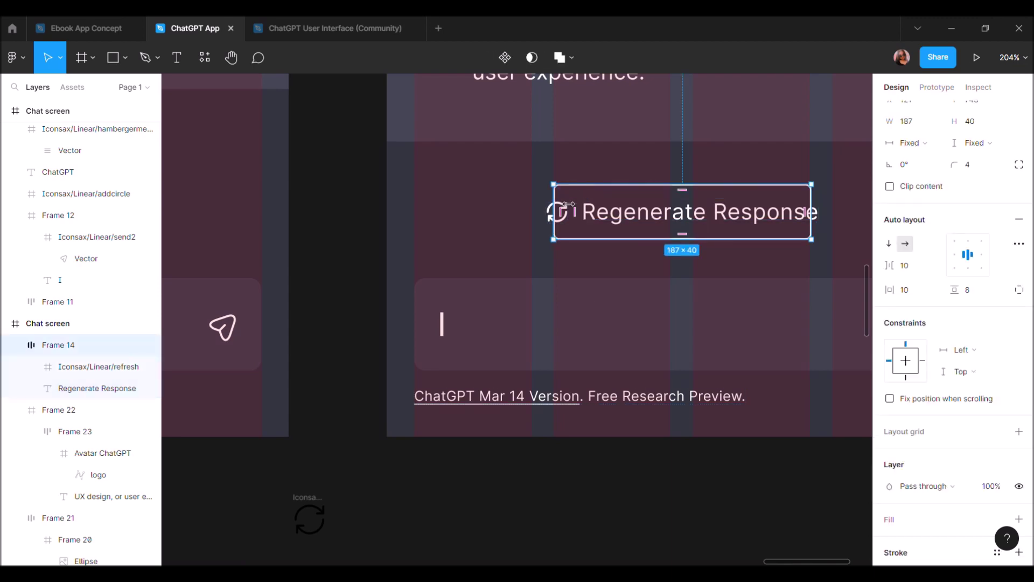
left_click_drag(552, 202, 504, 203)
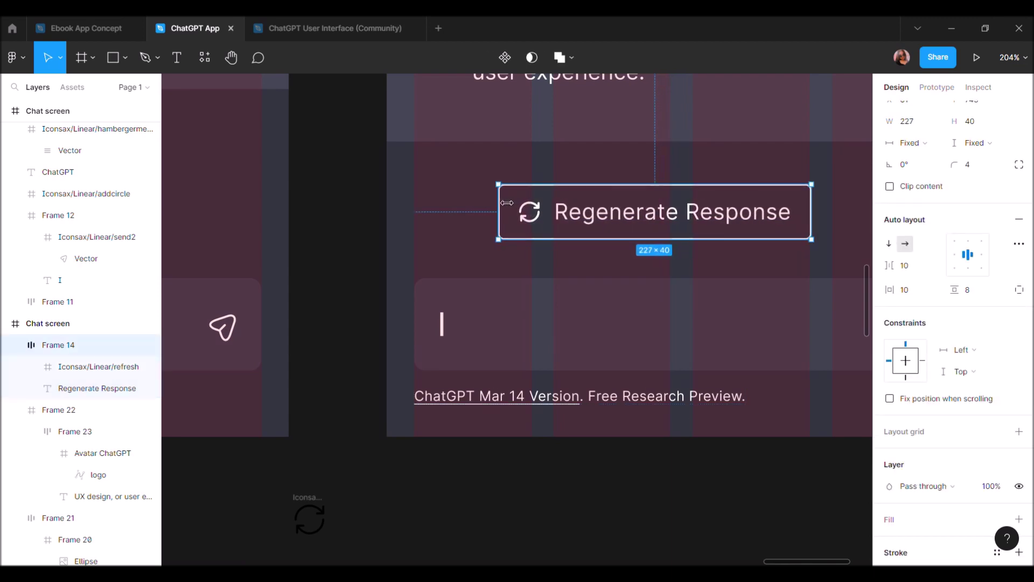
left_click(911, 113)
Set the refresh icon's vector stroke weight to 1, then deselect everything
scroll(599, 236, "up", 3)
left_click(517, 194)
scroll(535, 206, "up", 3)
left_click(536, 209)
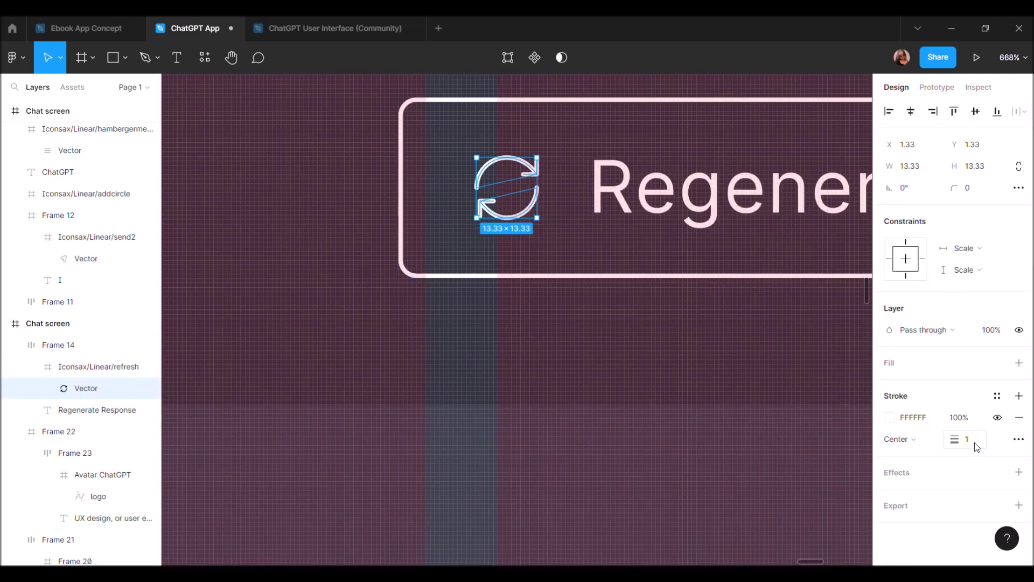
type("1")
key("Return")
scroll(738, 388, "down", 5)
scroll(431, 458, "down", 4)
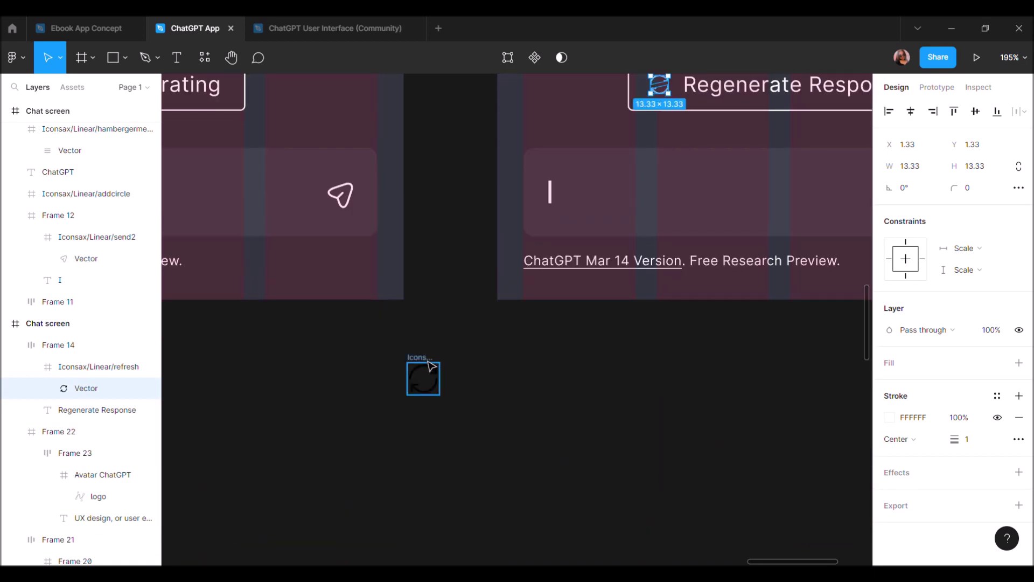
left_click(430, 364)
scroll(433, 366, "down", 4)
left_click(533, 397)
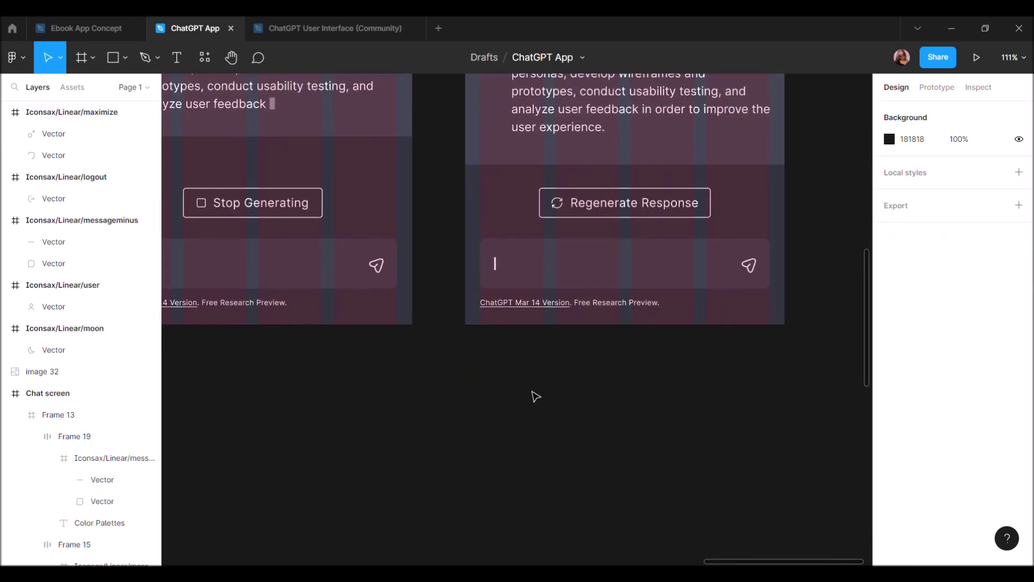
Select the Stop Generating and Regenerate Response screens together, then deselect them
scroll(534, 397, "down", 3)
scroll(533, 397, "down", 3)
left_click(483, 181)
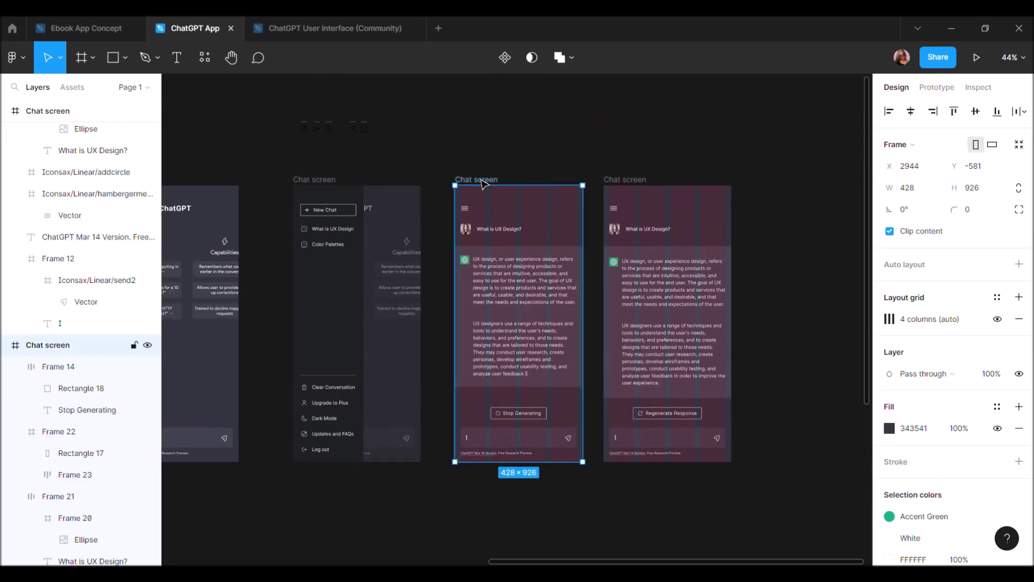
left_click(624, 183, "shift")
left_click(787, 319)
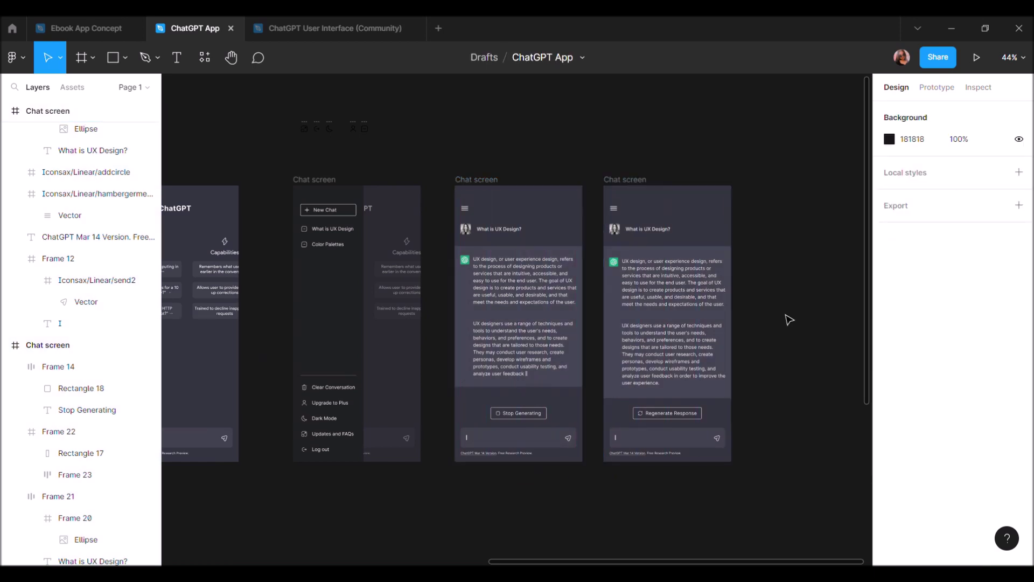
Marquee-select the spare icons above the chat screens and delete them
scroll(754, 313, "left", 2)
scroll(700, 301, "left", 2)
scroll(649, 292, "left", 2)
scroll(649, 291, "down", 3)
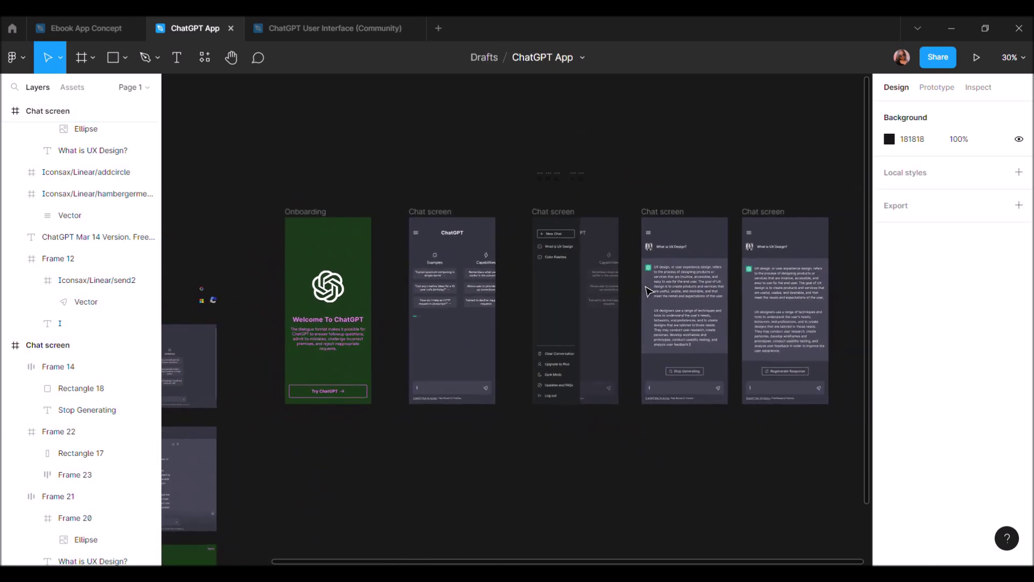
scroll(649, 291, "up", 2)
left_click_drag(526, 120, 593, 180)
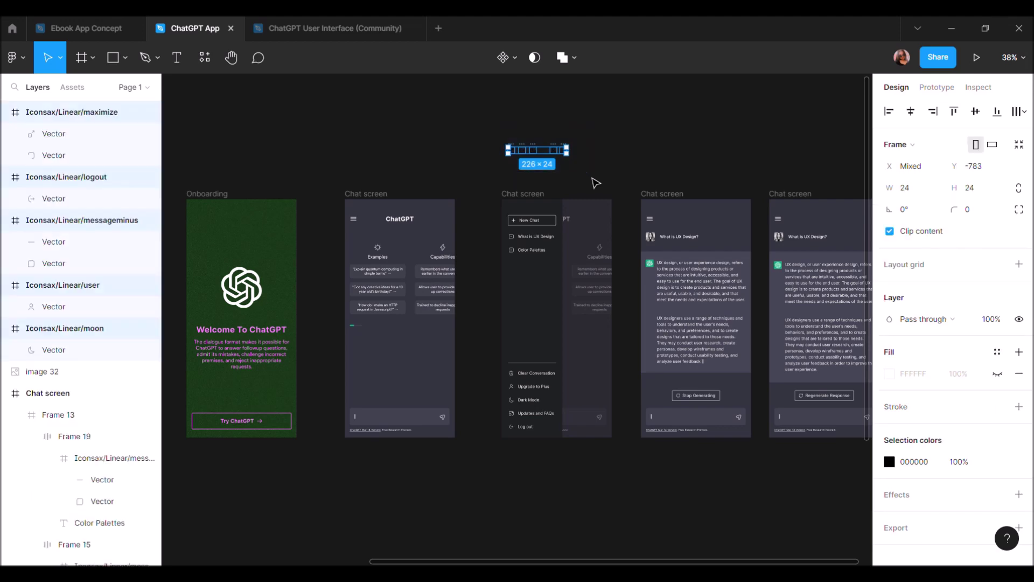
key("Delete")
Pan around the canvas to review the finished chat screens
scroll(596, 183, "right", 1)
scroll(733, 232, "down", 1)
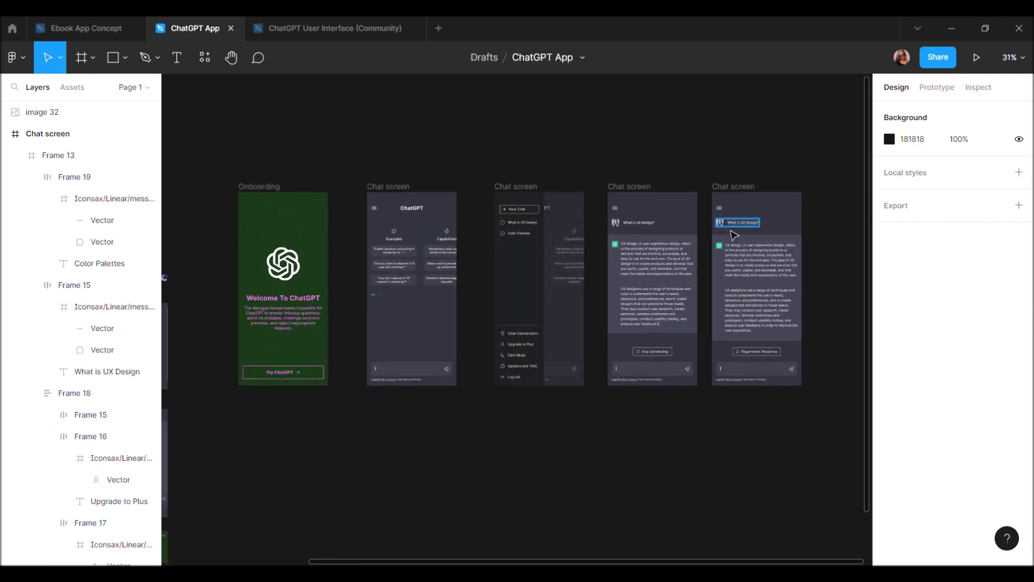
scroll(734, 235, "up", 3)
scroll(734, 235, "up", 2)
scroll(734, 235, "down", 4)
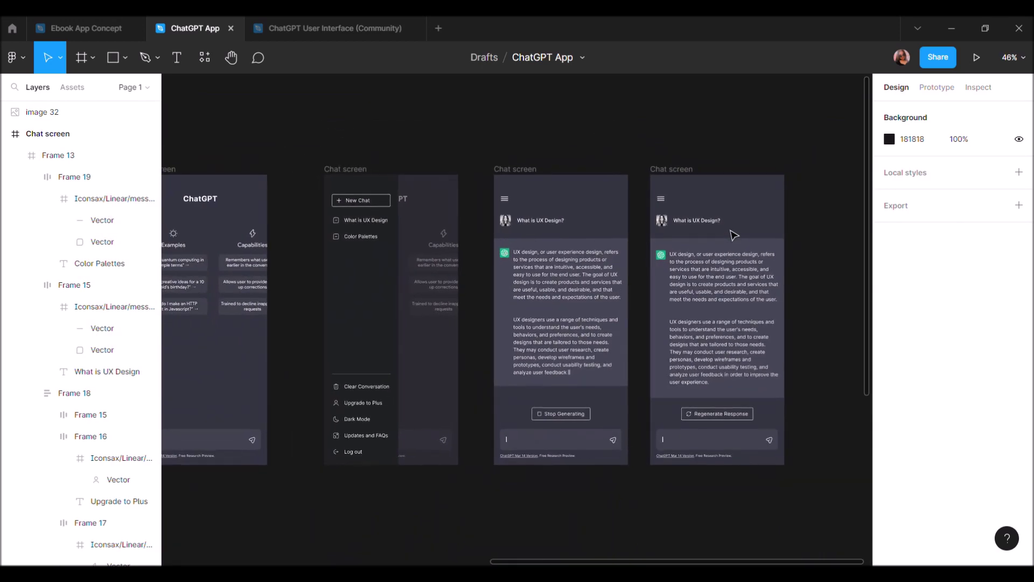
scroll(734, 235, "left", 1)
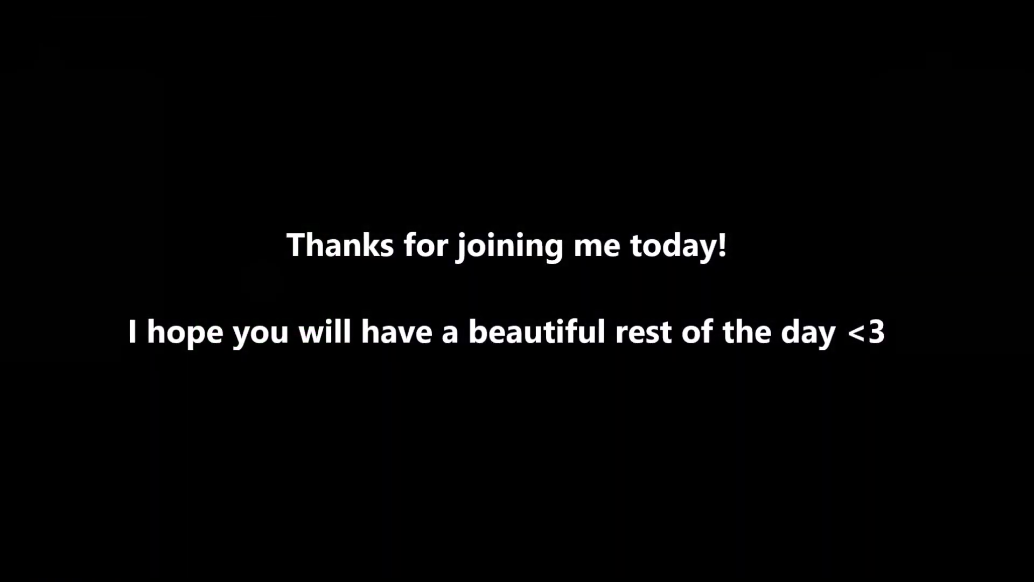